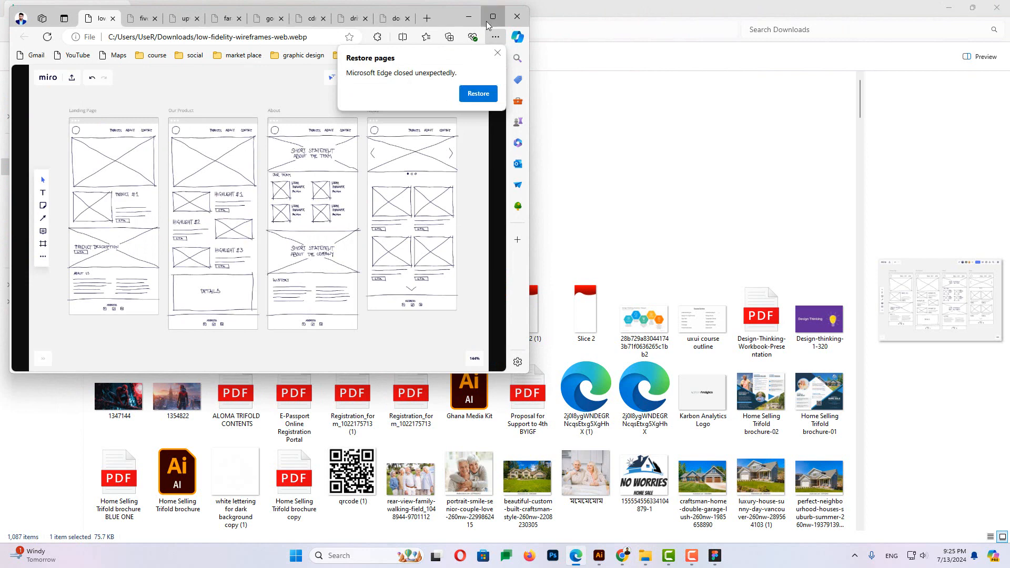
Maximize the browser window showing the low-fidelity wireframes and dismiss the restore-pages prompt
{"action": "left_click", "coordinate": [493, 16]}
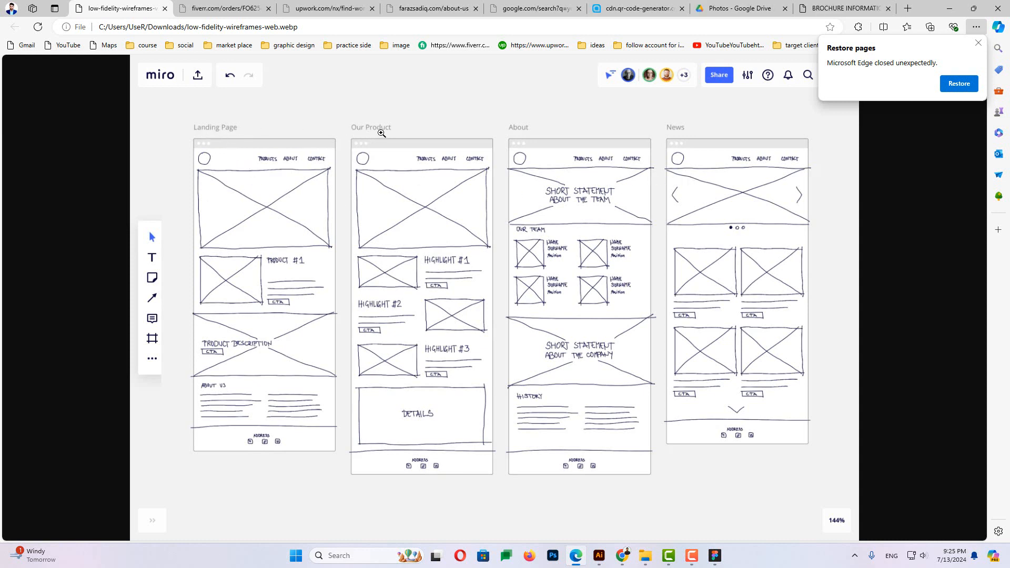
{"action": "left_click", "coordinate": [973, 46]}
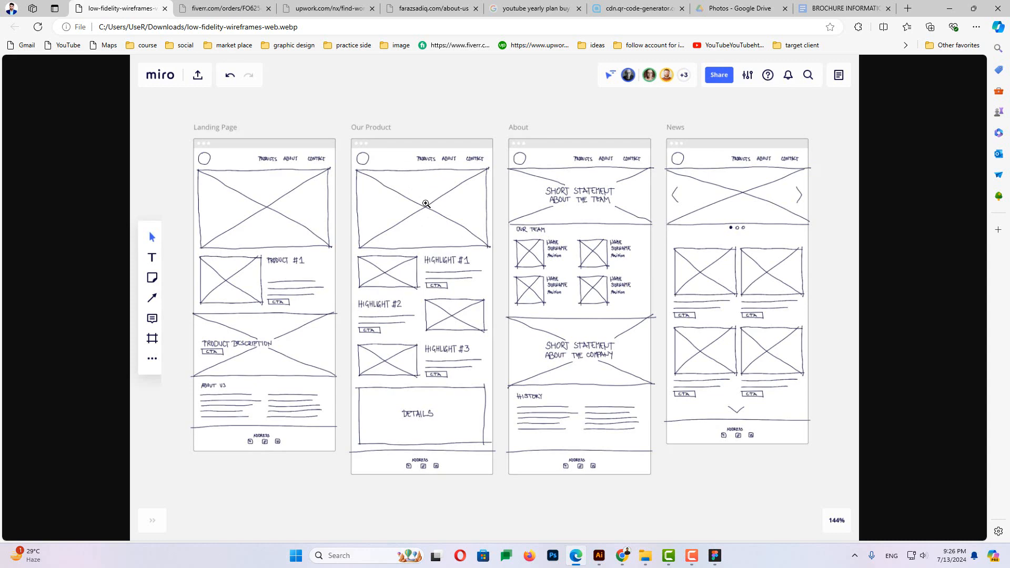
Switch to Chrome, search for daraz in a new tab and open the Daraz.com.bd online shopping site
{"action": "mouse_move", "coordinate": [622, 555]}
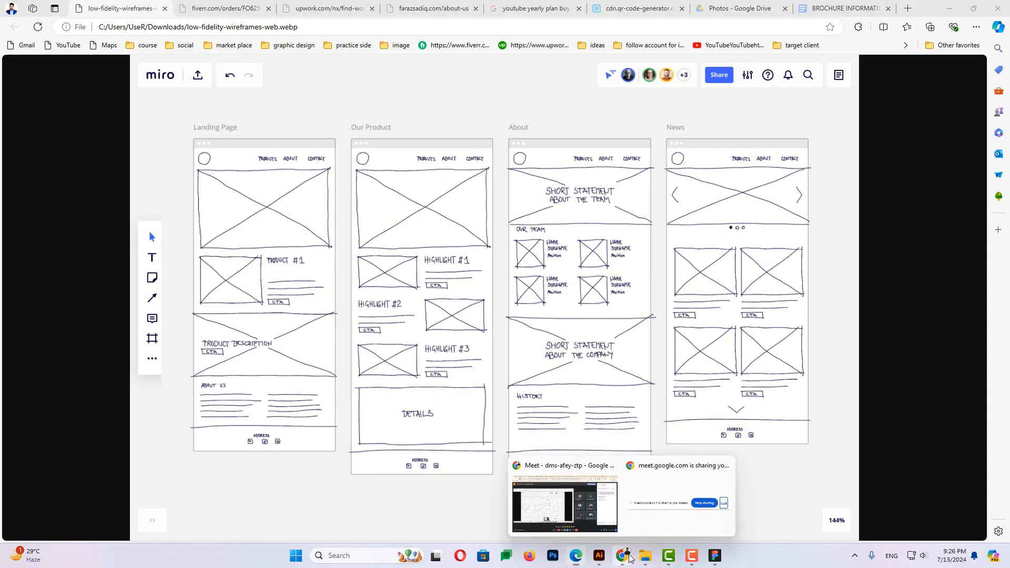
{"action": "left_click", "coordinate": [667, 500]}
{"action": "left_click", "coordinate": [903, 10]}
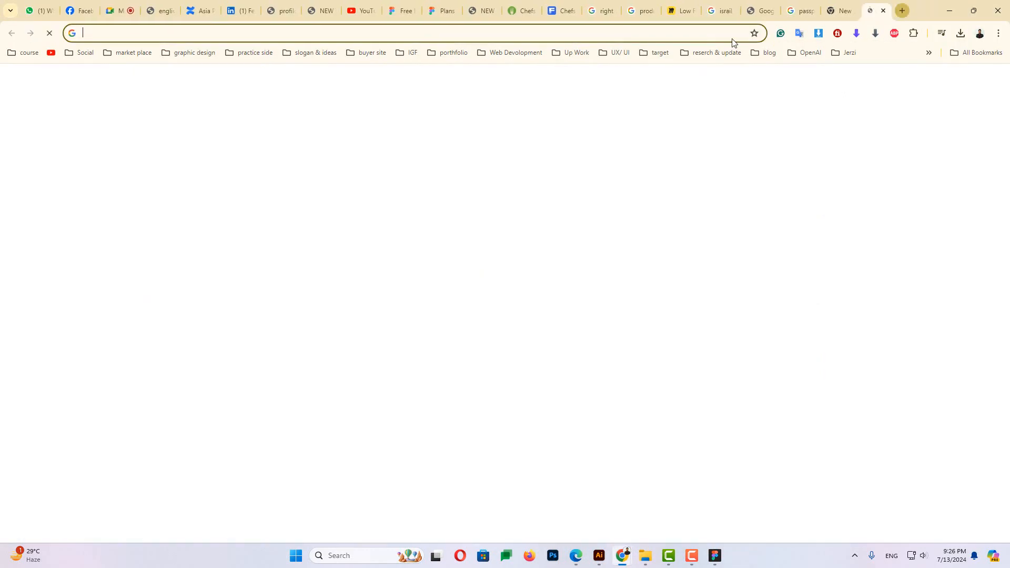
{"action": "left_click", "coordinate": [593, 33]}
{"action": "type", "text": "dar"}
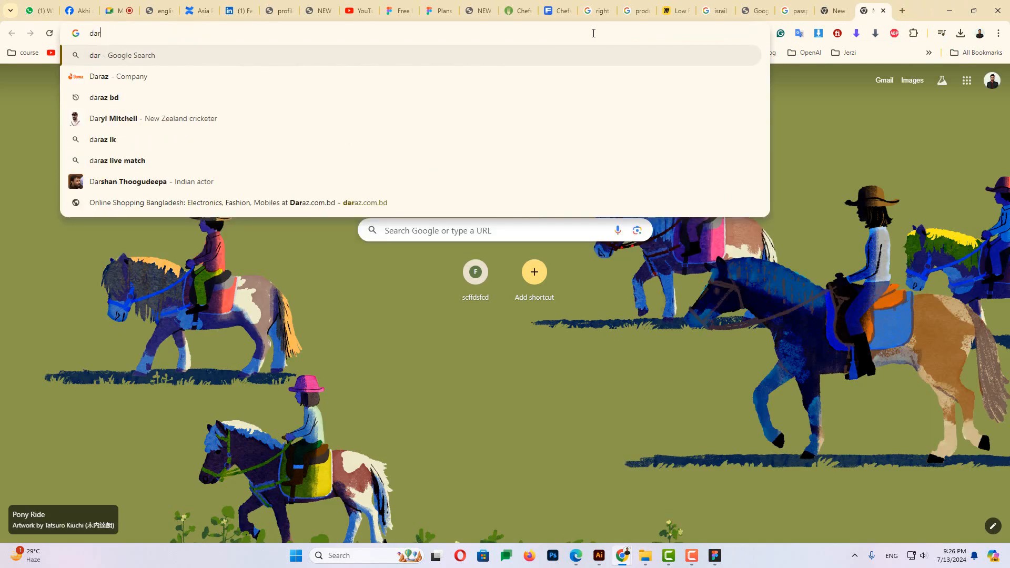
{"action": "left_click", "coordinate": [140, 74]}
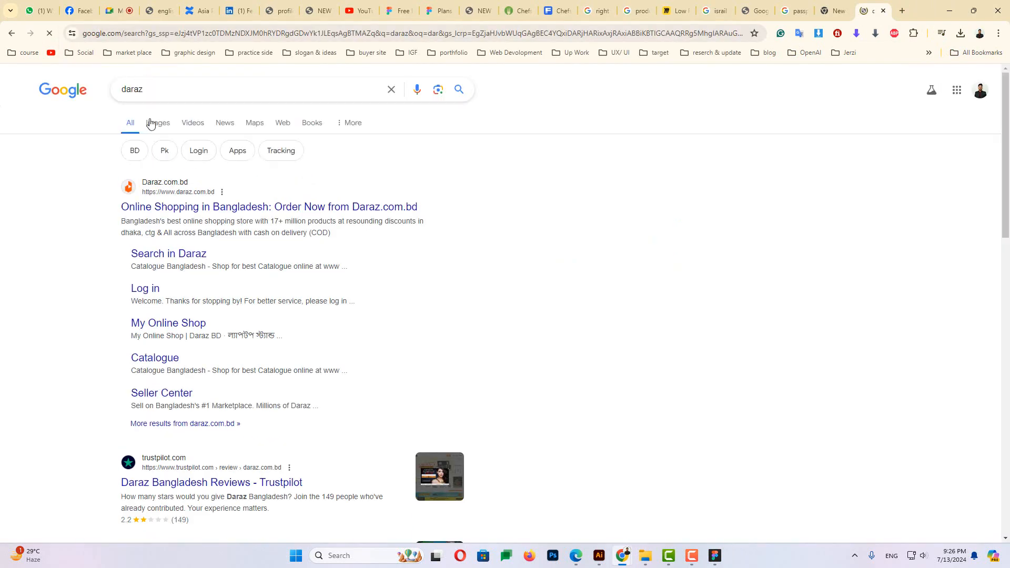
{"action": "left_click", "coordinate": [160, 211]}
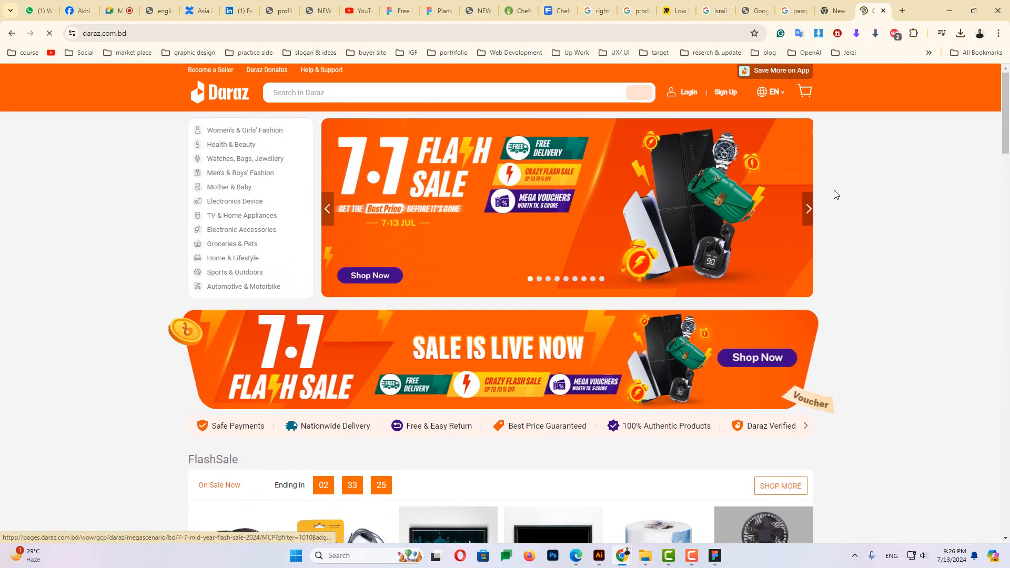
Inspect the Daraz homepage in the developer tools and set the emulated device to iPhone 14 Pro Max
{"action": "right_click", "coordinate": [666, 192]}
{"action": "left_click", "coordinate": [700, 440]}
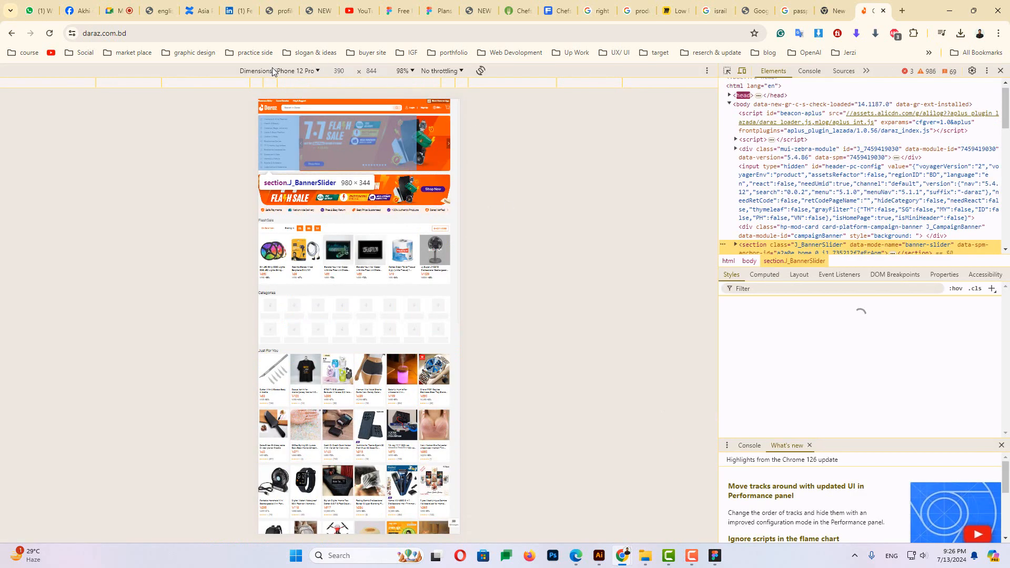
{"action": "left_click", "coordinate": [272, 69]}
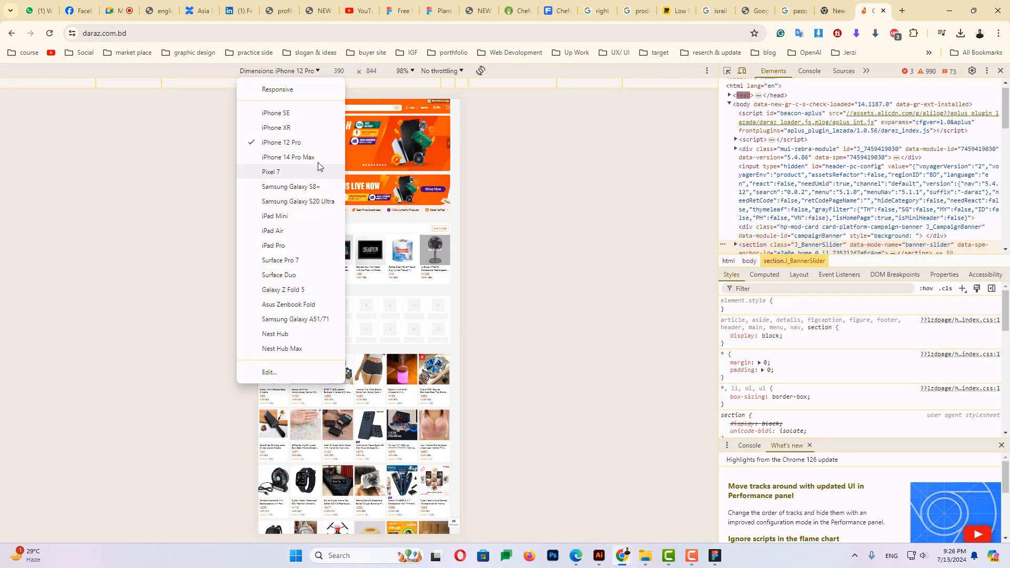
{"action": "left_click", "coordinate": [291, 157]}
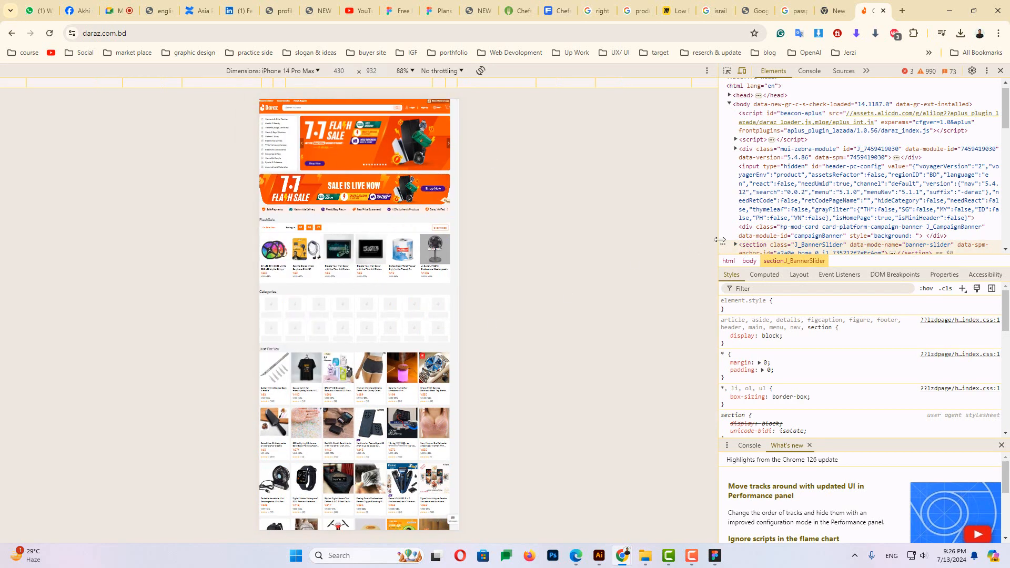
Look through the homepage's product listings and footer, and open the 45L Bag Rain Dust Cover product
{"action": "scroll", "coordinate": [405, 332], "scroll_direction": "down", "scroll_amount": 15}
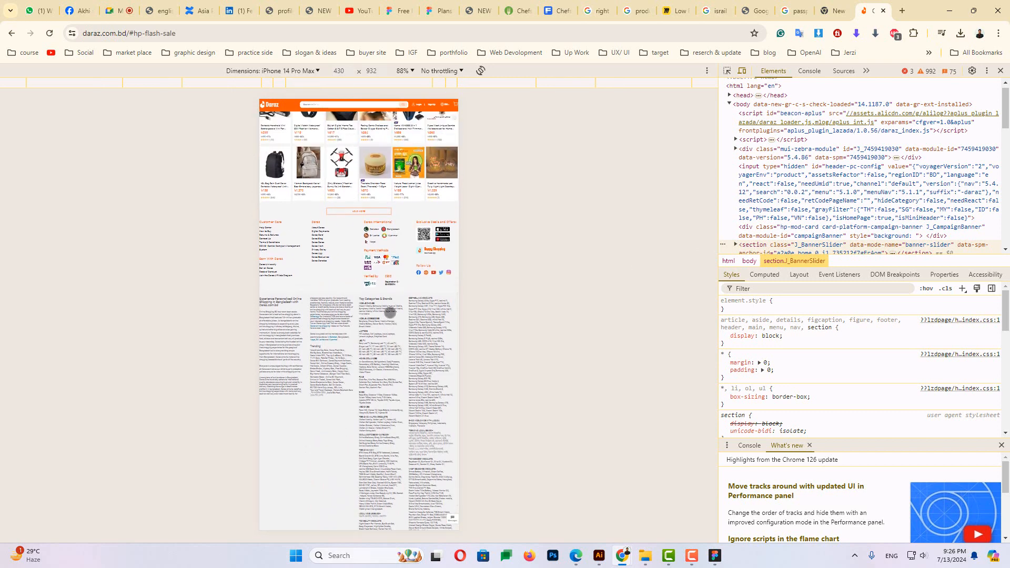
{"action": "scroll", "coordinate": [389, 313], "scroll_direction": "up", "scroll_amount": 15}
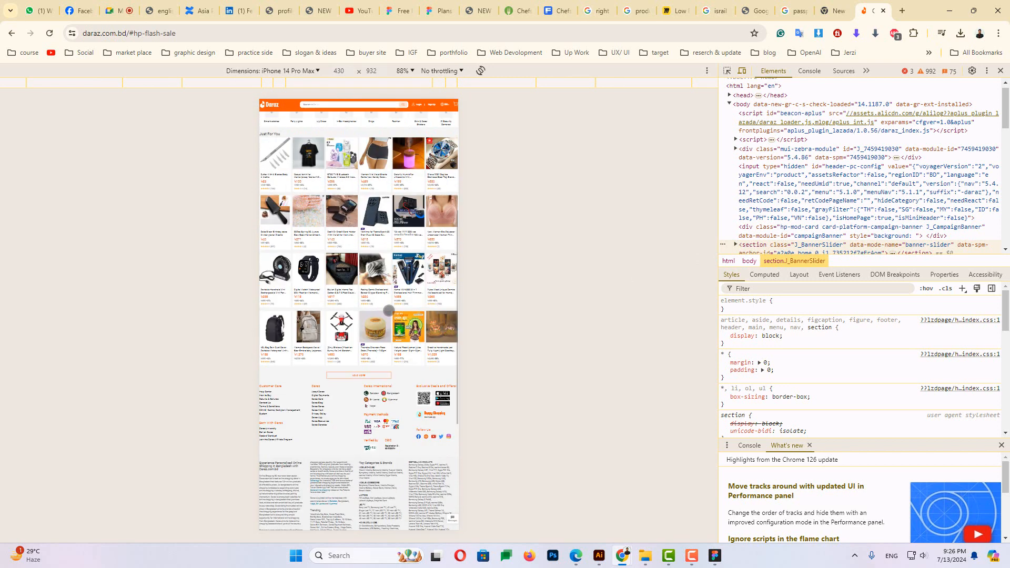
{"action": "scroll", "coordinate": [394, 310], "scroll_direction": "down", "scroll_amount": 15}
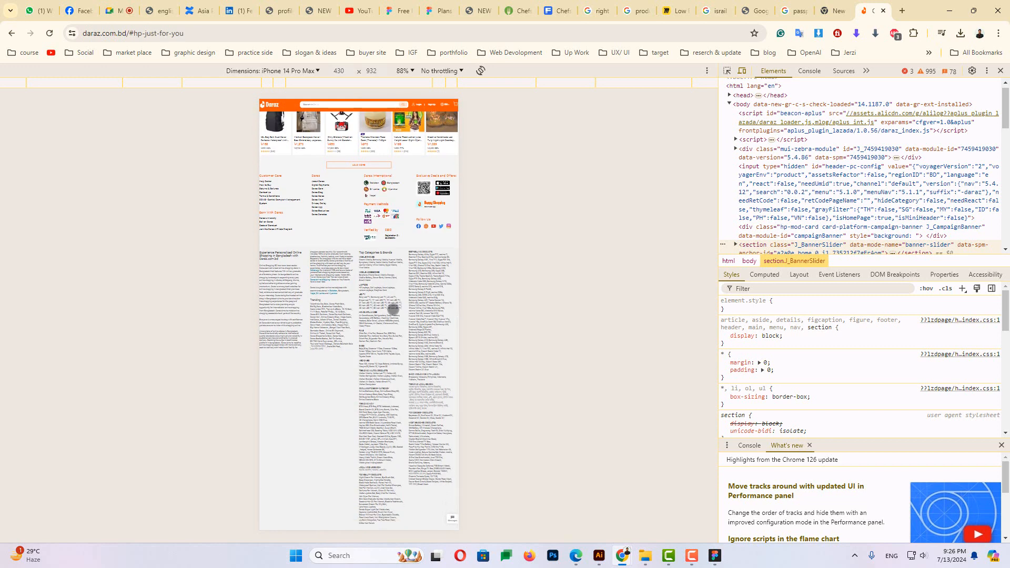
{"action": "scroll", "coordinate": [393, 310], "scroll_direction": "up", "scroll_amount": 3}
{"action": "scroll", "coordinate": [394, 312], "scroll_direction": "down", "scroll_amount": 3}
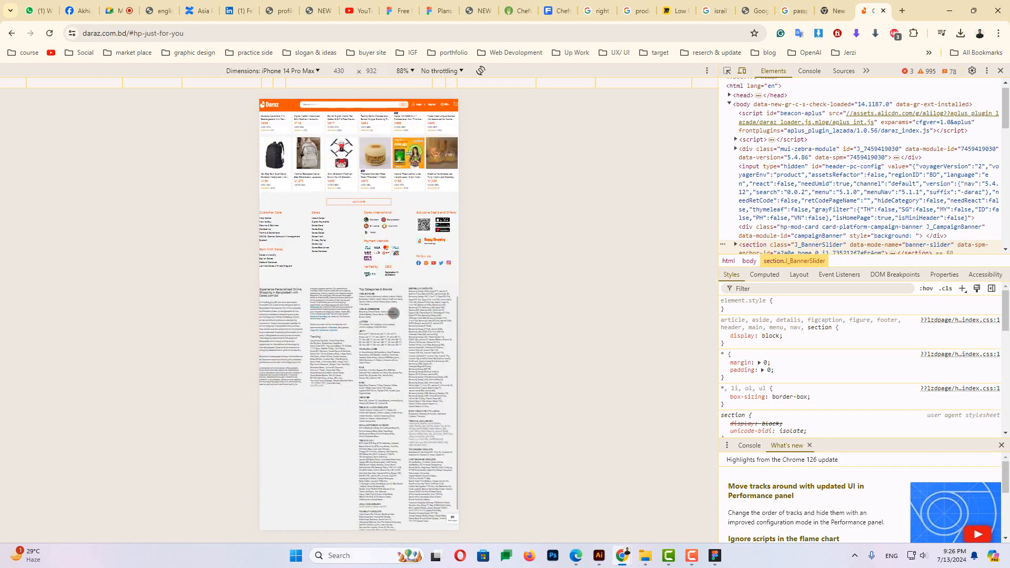
{"action": "scroll", "coordinate": [389, 307], "scroll_direction": "up", "scroll_amount": 1}
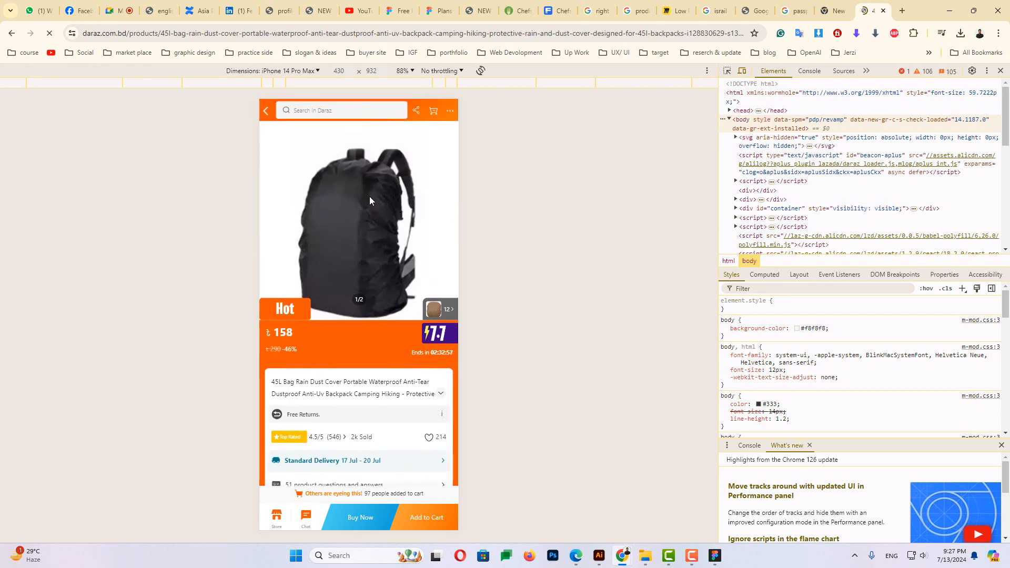
Examine the bag cover's mobile product page from the image to the reviews, and switch to the wireframes in Edge
{"action": "scroll", "coordinate": [368, 298], "scroll_direction": "down", "scroll_amount": 4}
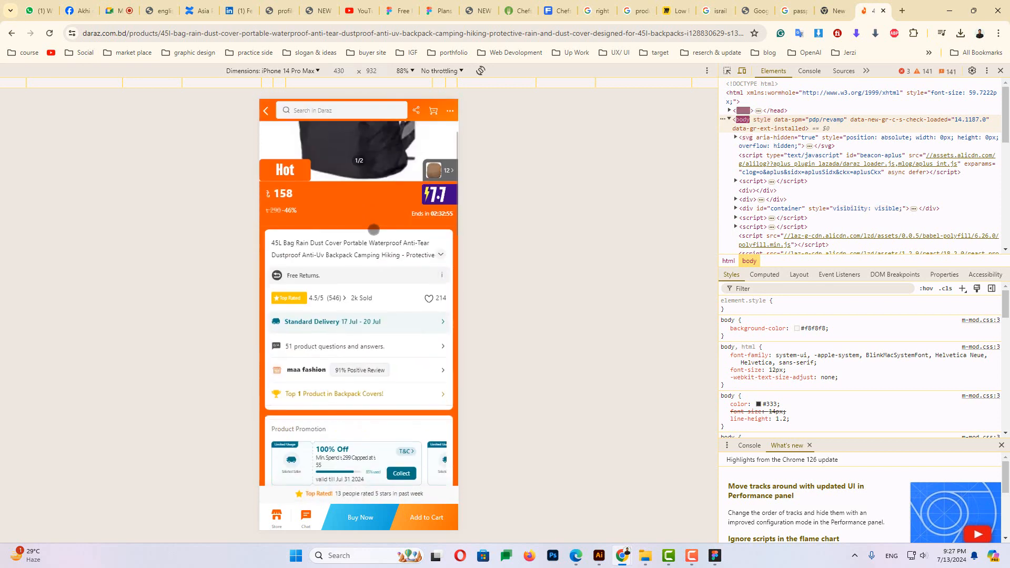
{"action": "scroll", "coordinate": [367, 298], "scroll_direction": "down", "scroll_amount": 2}
{"action": "scroll", "coordinate": [366, 295], "scroll_direction": "up", "scroll_amount": 2}
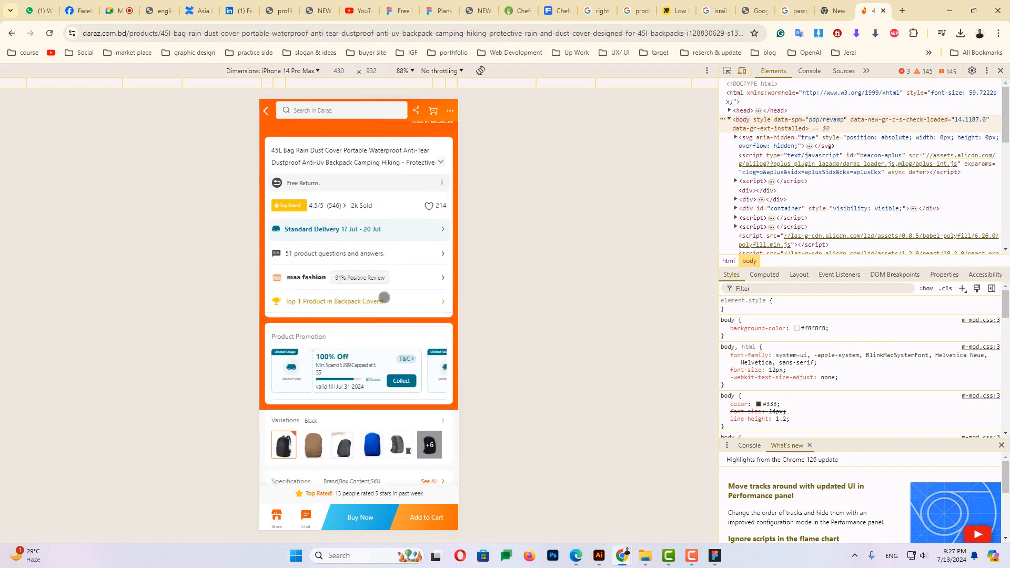
{"action": "scroll", "coordinate": [388, 305], "scroll_direction": "down", "scroll_amount": 8}
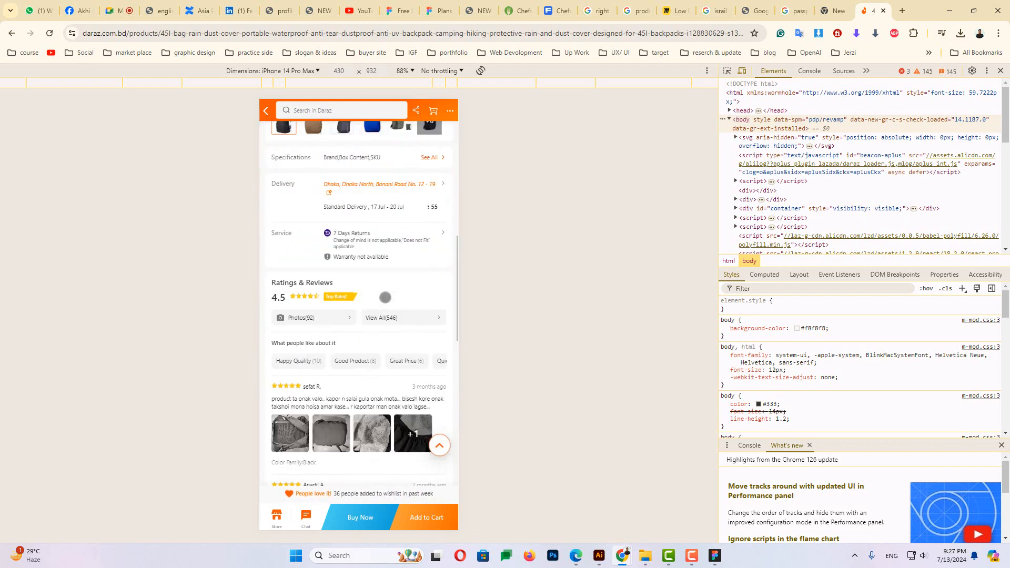
{"action": "scroll", "coordinate": [383, 298], "scroll_direction": "up", "scroll_amount": 12}
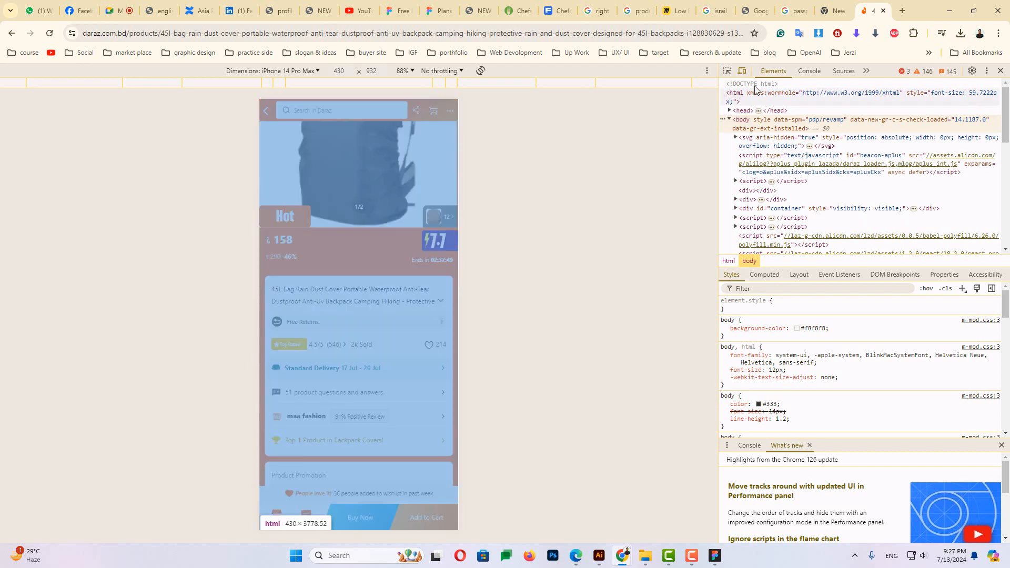
{"action": "scroll", "coordinate": [404, 342], "scroll_direction": "up", "scroll_amount": 2}
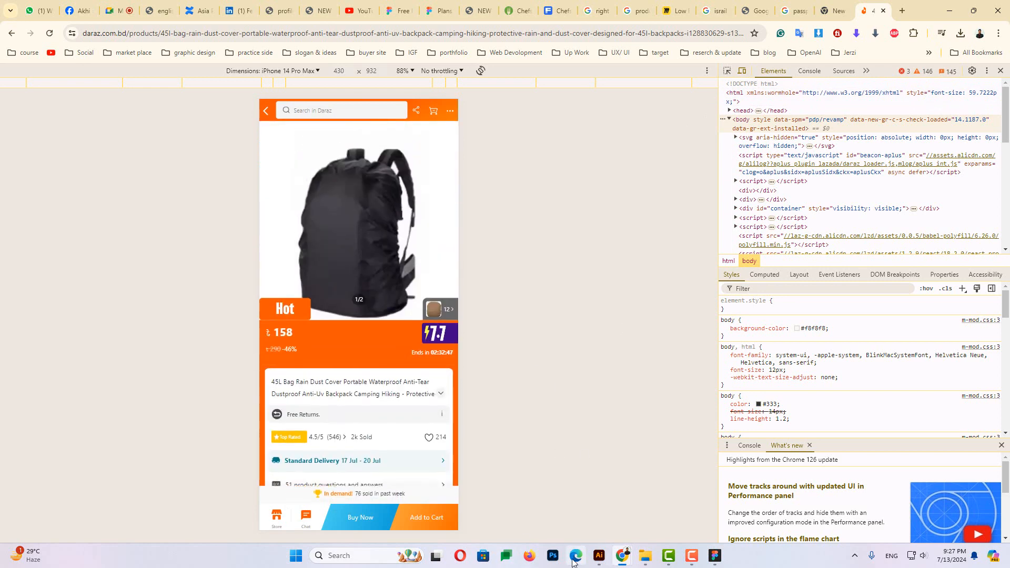
{"action": "left_click", "coordinate": [577, 561]}
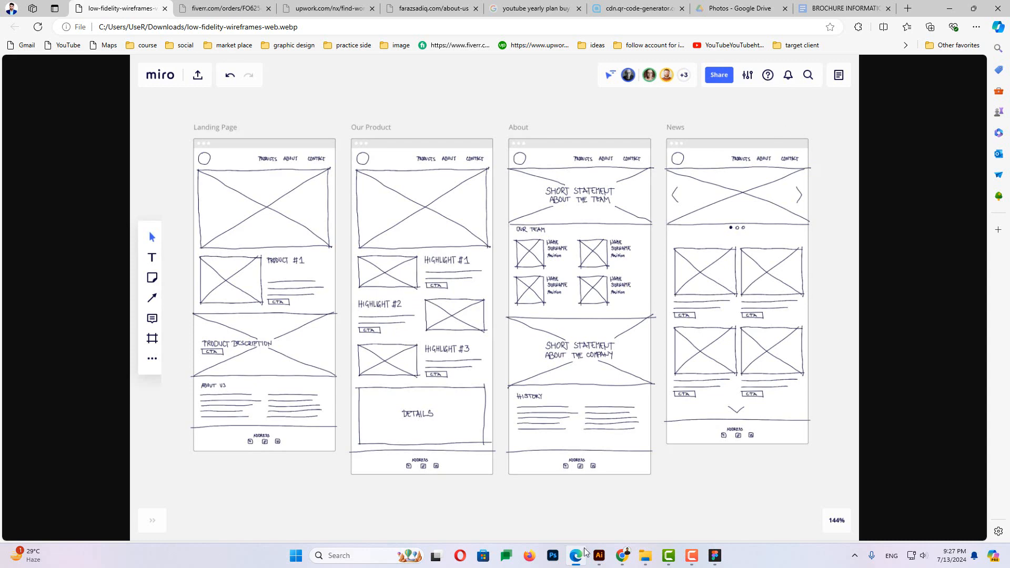
Switch back to Chrome to review the product page's promotion, variations and delivery sections, and return to the wireframes in Edge
{"action": "mouse_move", "coordinate": [622, 556]}
{"action": "left_click", "coordinate": [580, 514]}
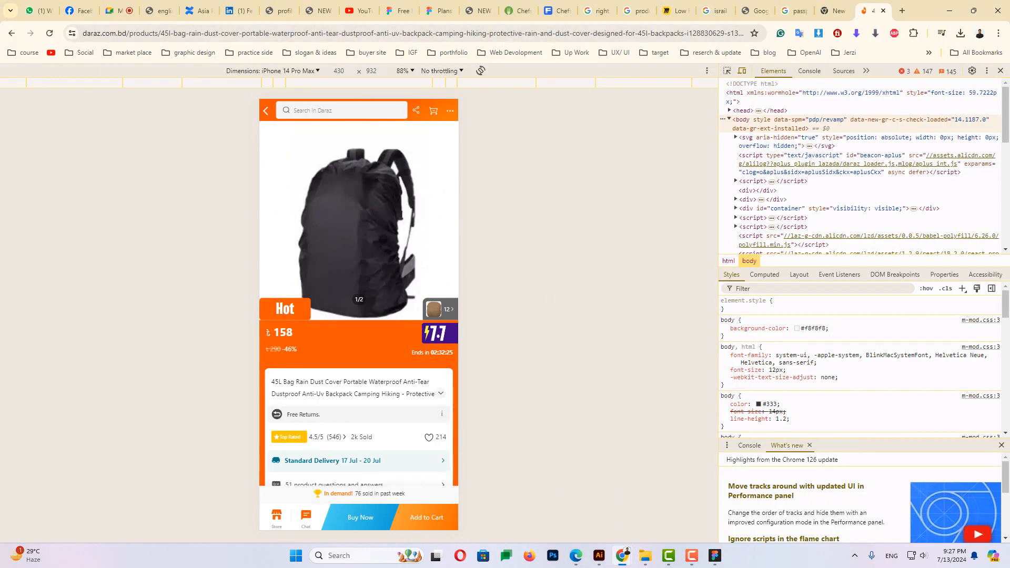
{"action": "scroll", "coordinate": [383, 336], "scroll_direction": "down", "scroll_amount": 10}
{"action": "scroll", "coordinate": [383, 336], "scroll_direction": "up", "scroll_amount": 2}
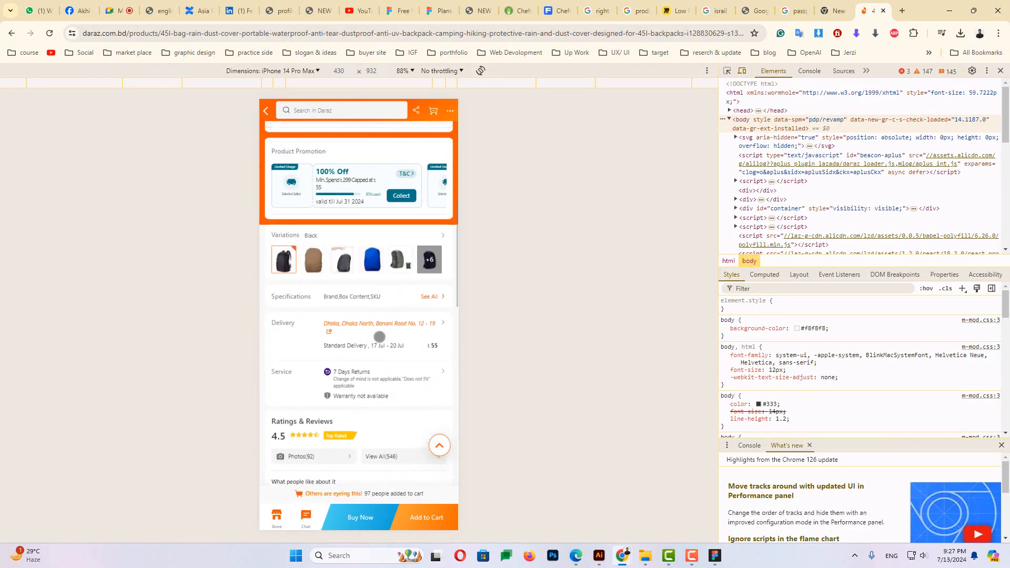
{"action": "scroll", "coordinate": [377, 337], "scroll_direction": "down", "scroll_amount": 5}
{"action": "scroll", "coordinate": [372, 331], "scroll_direction": "up", "scroll_amount": 10}
{"action": "scroll", "coordinate": [369, 304], "scroll_direction": "up", "scroll_amount": 4}
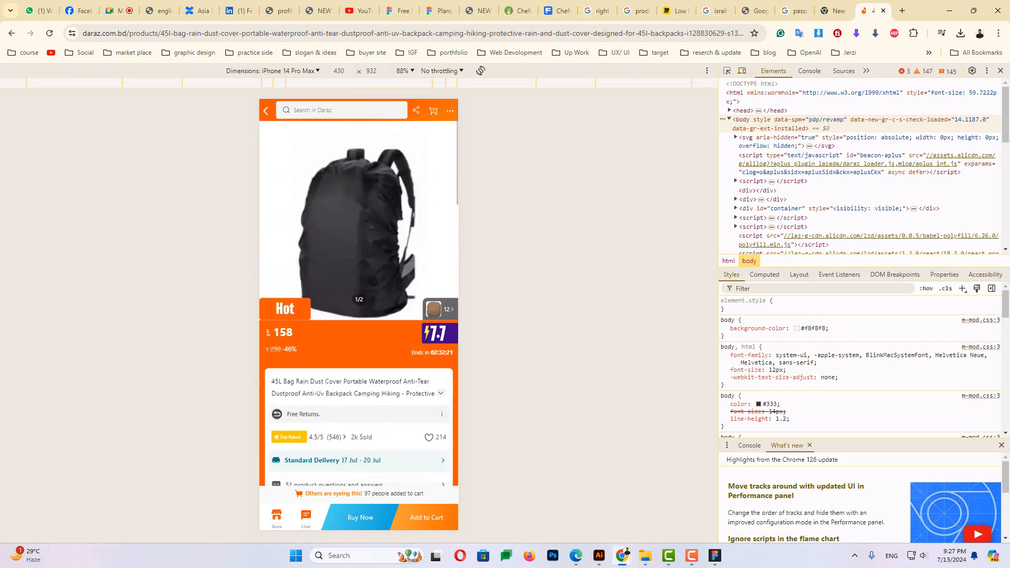
{"action": "scroll", "coordinate": [394, 337], "scroll_direction": "down", "scroll_amount": 5}
{"action": "scroll", "coordinate": [395, 336], "scroll_direction": "up", "scroll_amount": 6}
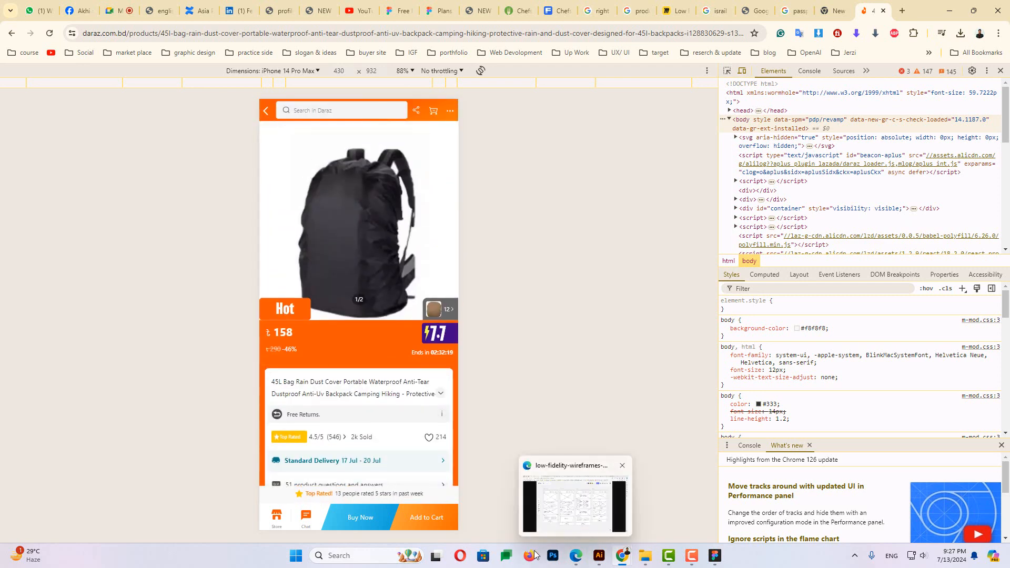
{"action": "left_click", "coordinate": [572, 563]}
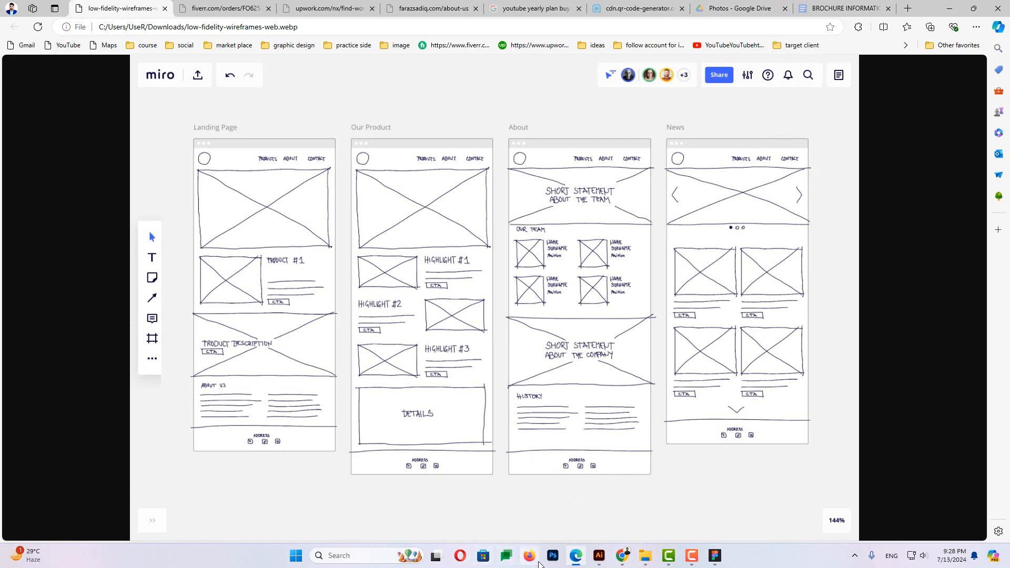
Return to the Daraz product page in Chrome, and open and close the colour variation picker
{"action": "mouse_move", "coordinate": [576, 562]}
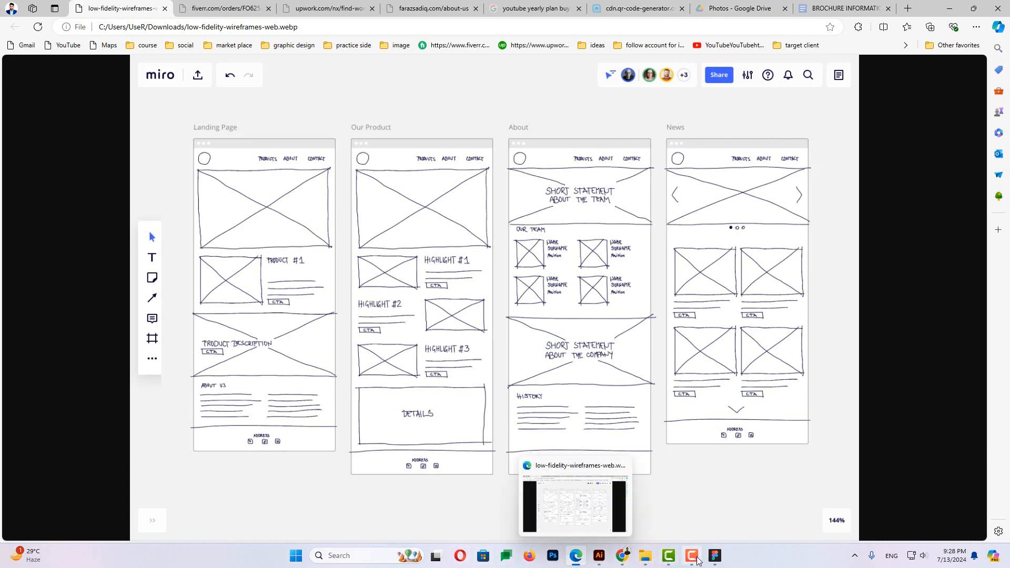
{"action": "left_click", "coordinate": [622, 555]}
{"action": "left_click", "coordinate": [558, 484]}
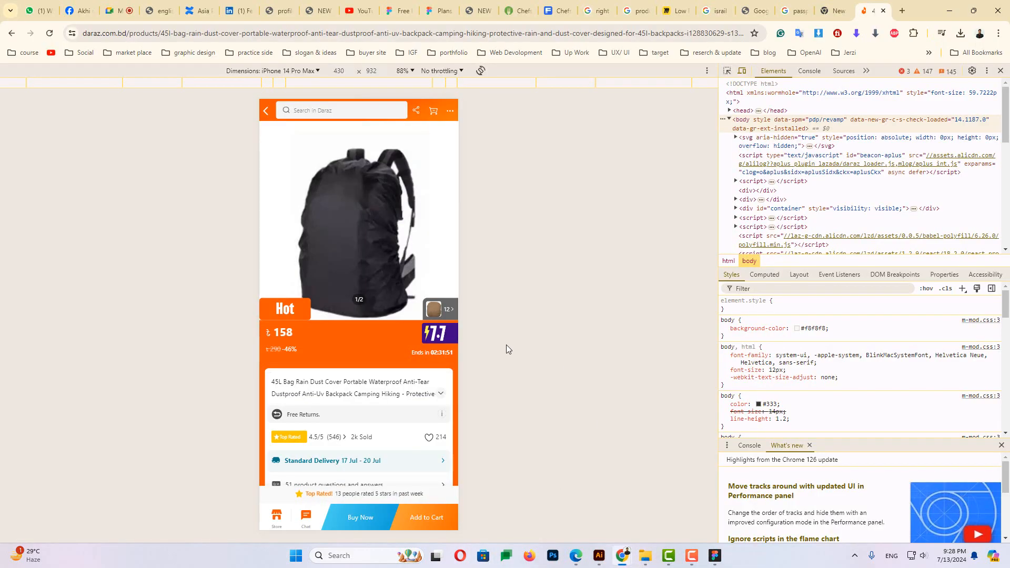
{"action": "scroll", "coordinate": [414, 333], "scroll_direction": "down", "scroll_amount": 10}
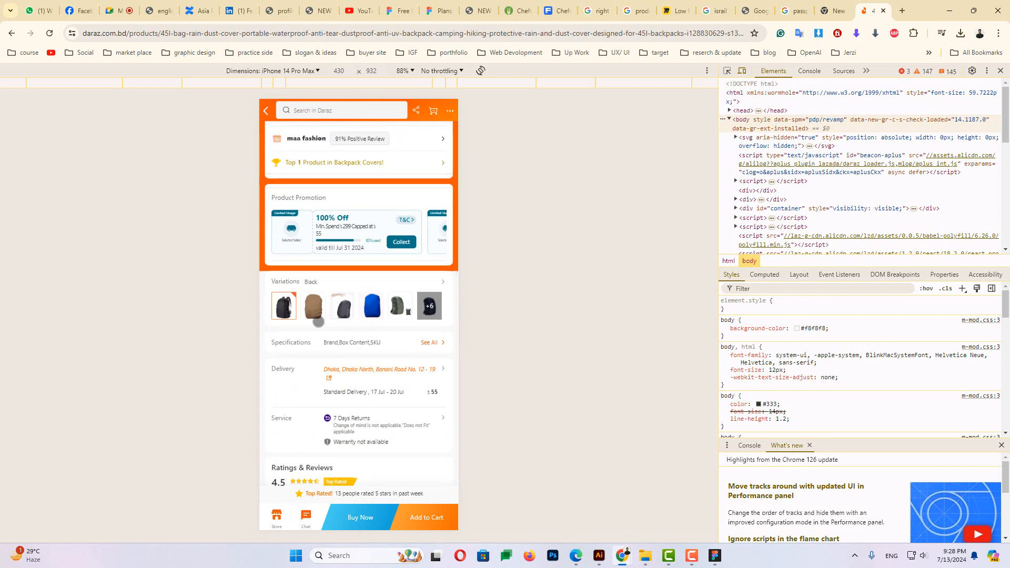
{"action": "left_click", "coordinate": [377, 308]}
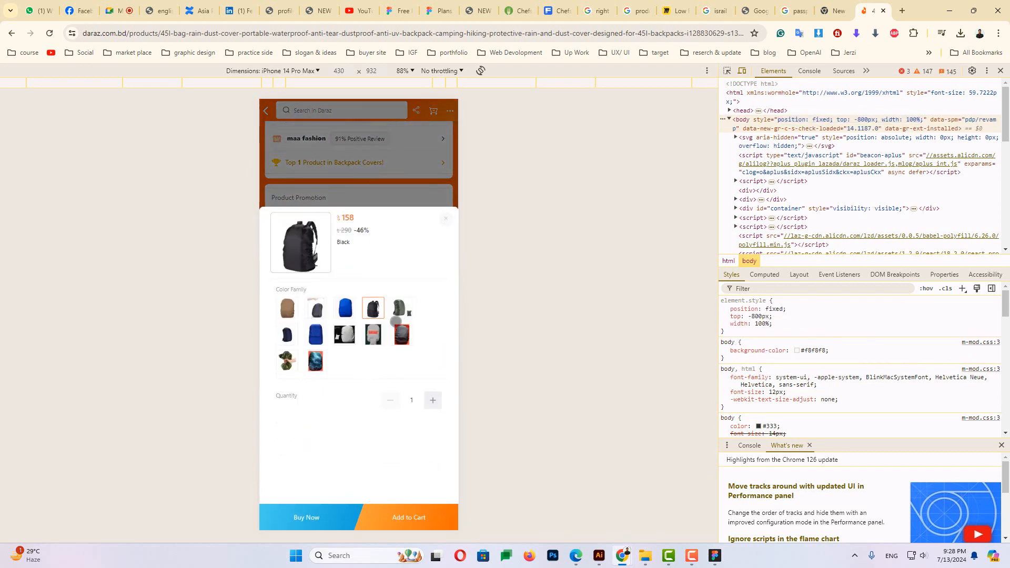
{"action": "left_click", "coordinate": [395, 199]}
{"action": "scroll", "coordinate": [355, 403], "scroll_direction": "down", "scroll_amount": 5}
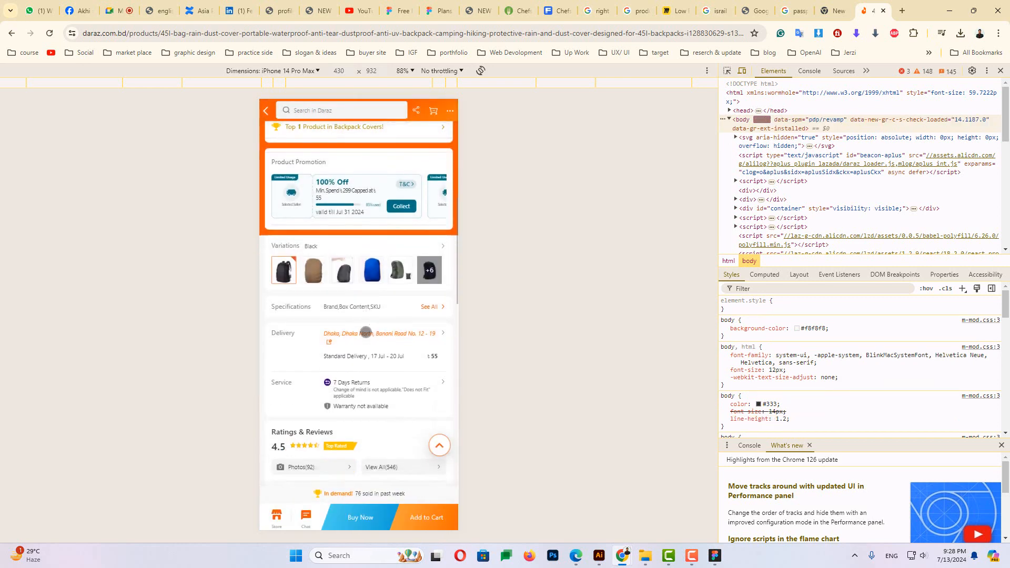
{"action": "scroll", "coordinate": [367, 335], "scroll_direction": "up", "scroll_amount": 10}
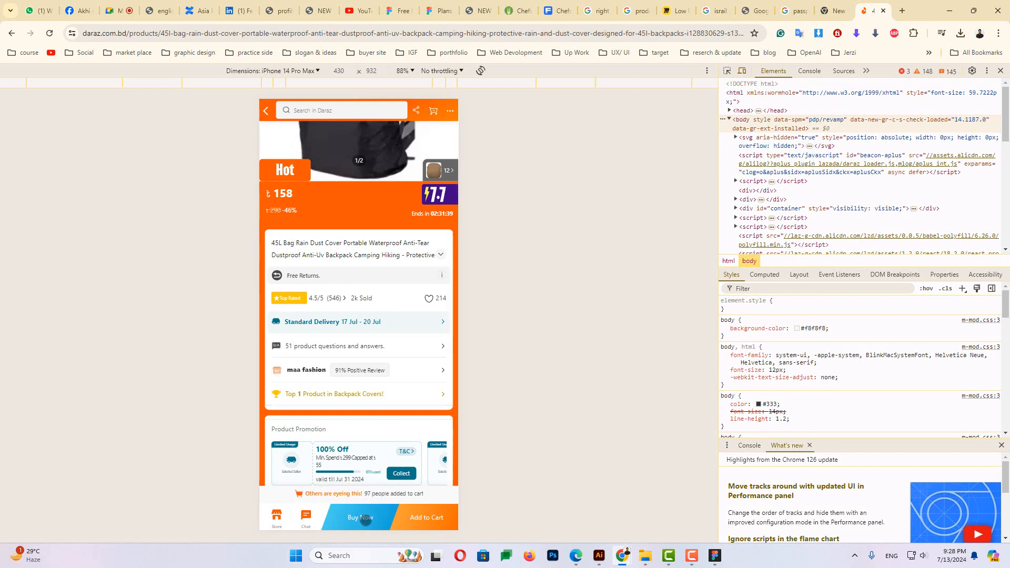
Open the product's Buy Now options and preview several colours, including royal blue and dark navy
{"action": "left_click", "coordinate": [363, 524]}
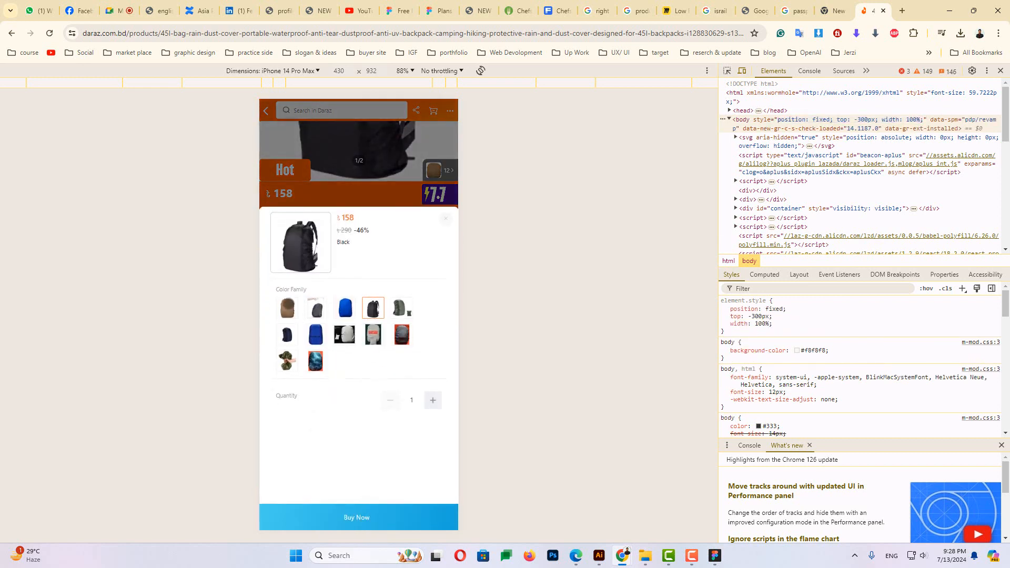
{"action": "left_click", "coordinate": [287, 308]}
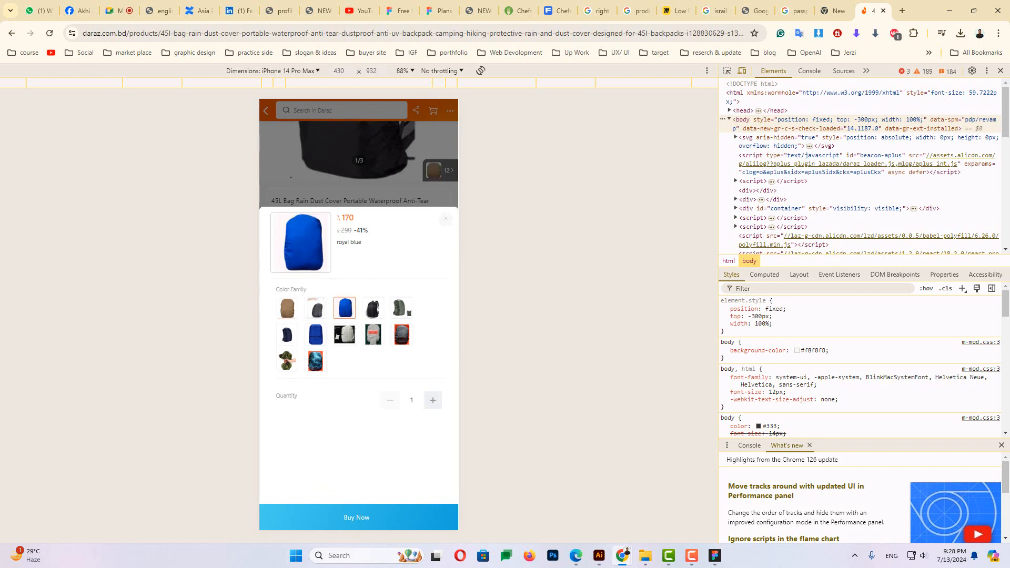
{"action": "left_click", "coordinate": [372, 309]}
{"action": "left_click", "coordinate": [344, 335]}
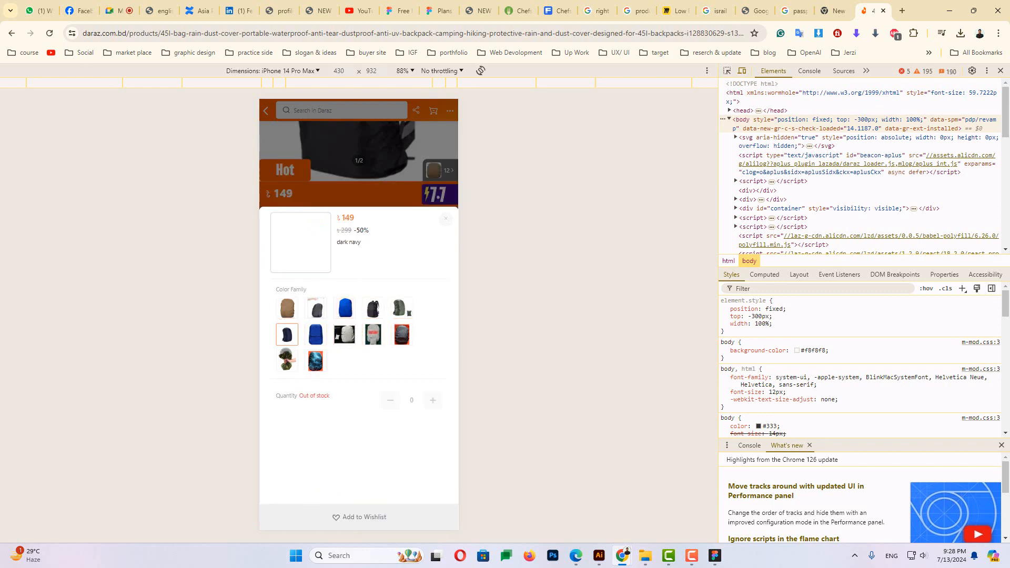
Choose the royal print colour, proceed with Buy Now, and point out the login form's contact, password and reset fields
{"action": "left_click", "coordinate": [315, 334]}
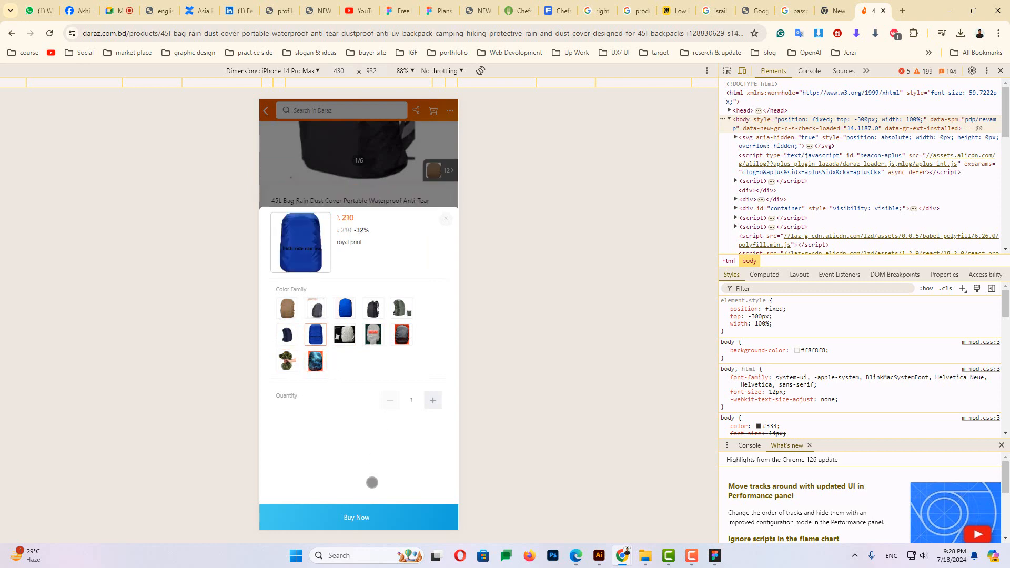
{"action": "left_click", "coordinate": [379, 519]}
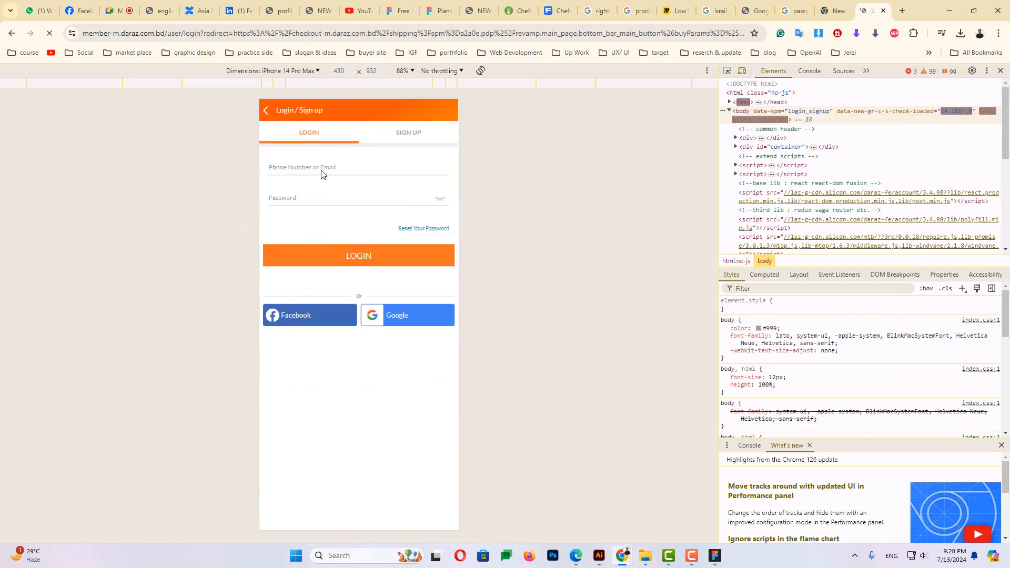
{"action": "left_click", "coordinate": [305, 169]}
{"action": "left_click", "coordinate": [305, 199]}
{"action": "left_click", "coordinate": [308, 230]}
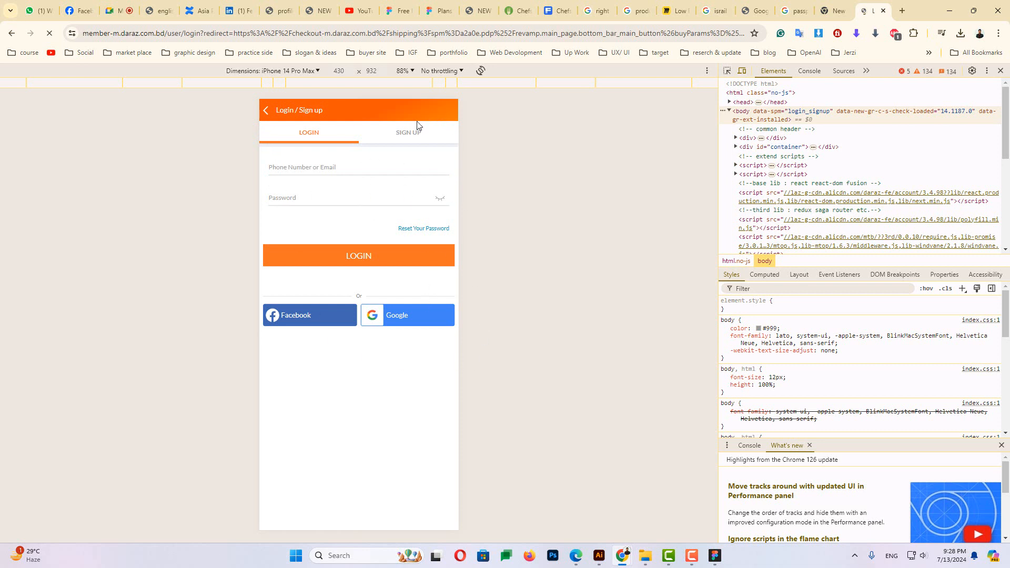
Compare the Daraz Login and Sign Up forms, including their input fields and social login options
{"action": "left_click", "coordinate": [410, 136]}
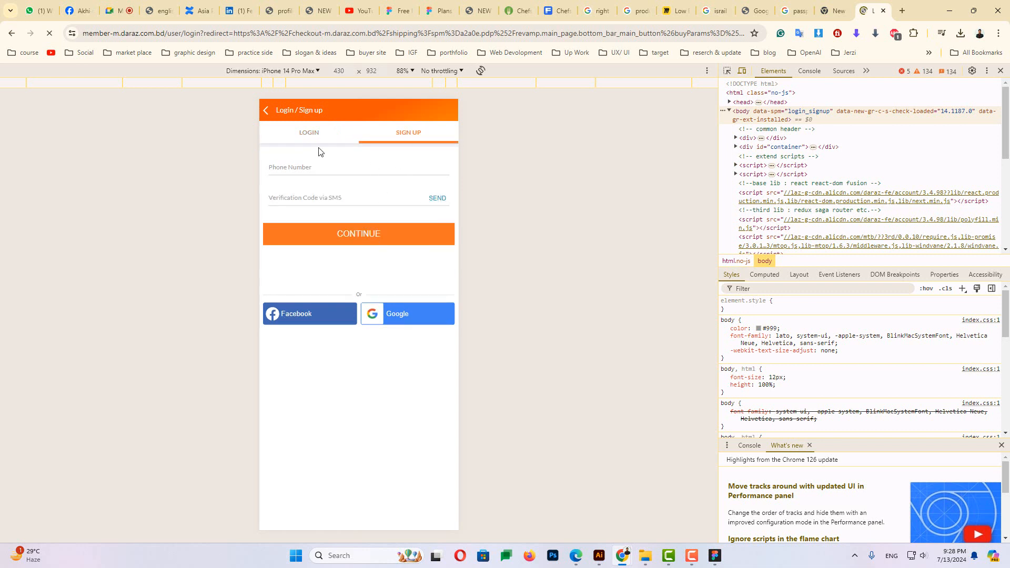
{"action": "left_click", "coordinate": [307, 138]}
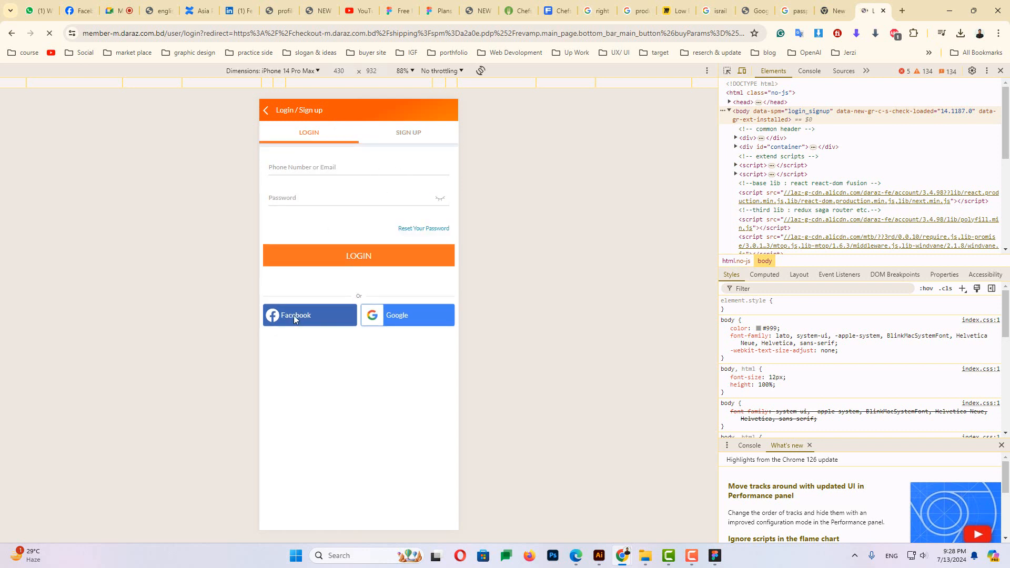
{"action": "scroll", "coordinate": [385, 222], "scroll_direction": "down", "scroll_amount": 1}
{"action": "scroll", "coordinate": [394, 221], "scroll_direction": "up", "scroll_amount": 1}
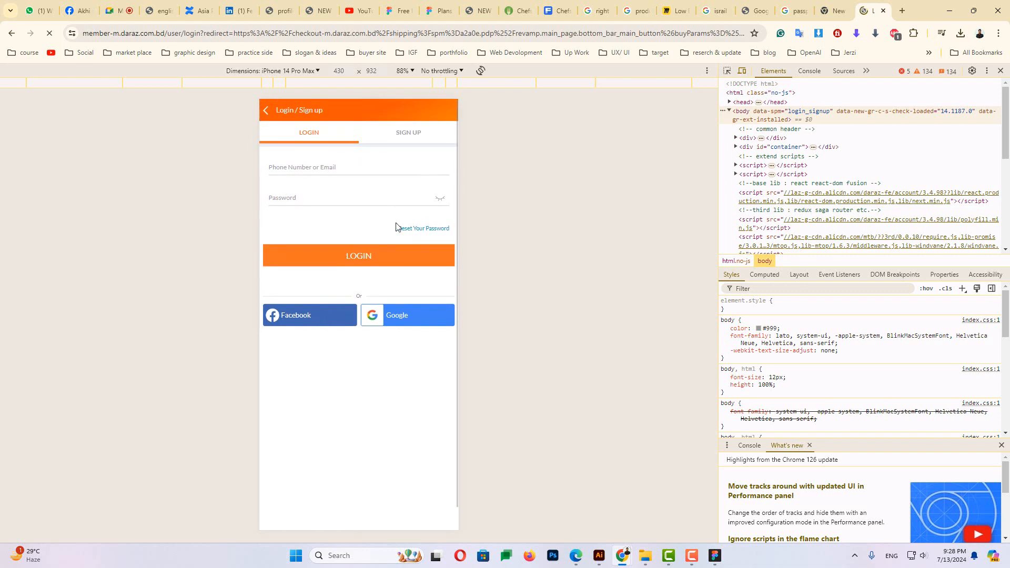
{"action": "scroll", "coordinate": [396, 225], "scroll_direction": "down", "scroll_amount": 1}
{"action": "scroll", "coordinate": [398, 232], "scroll_direction": "up", "scroll_amount": 1}
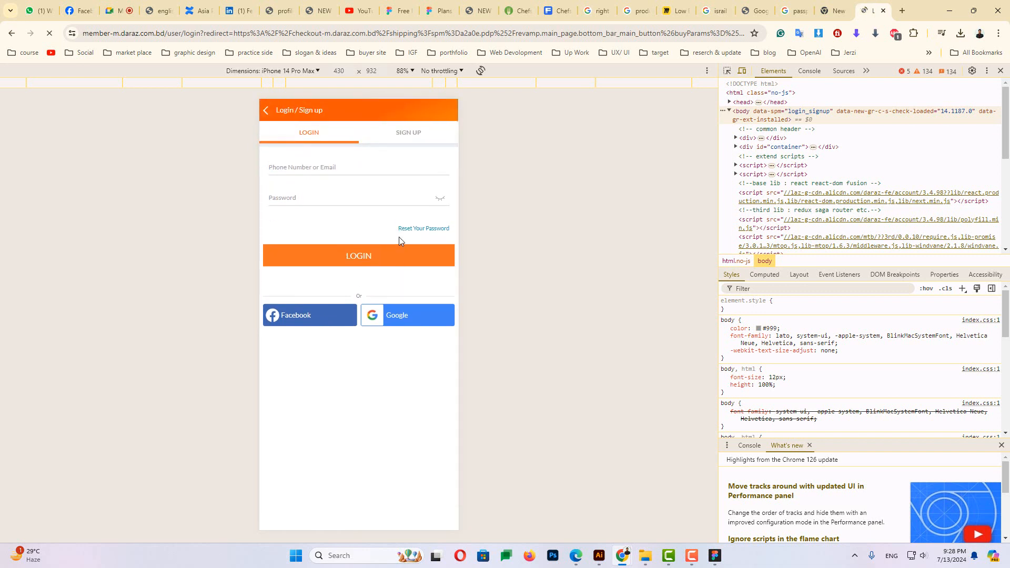
{"action": "left_click", "coordinate": [415, 133]}
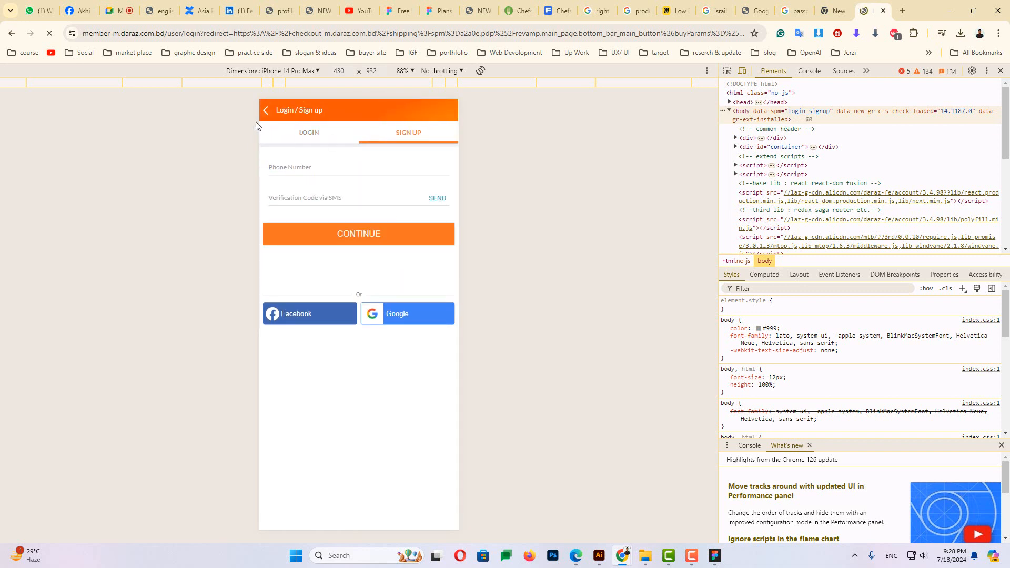
Return from the login page to the bag cover's product page and review it down to the ratings and back
{"action": "left_click", "coordinate": [267, 112]}
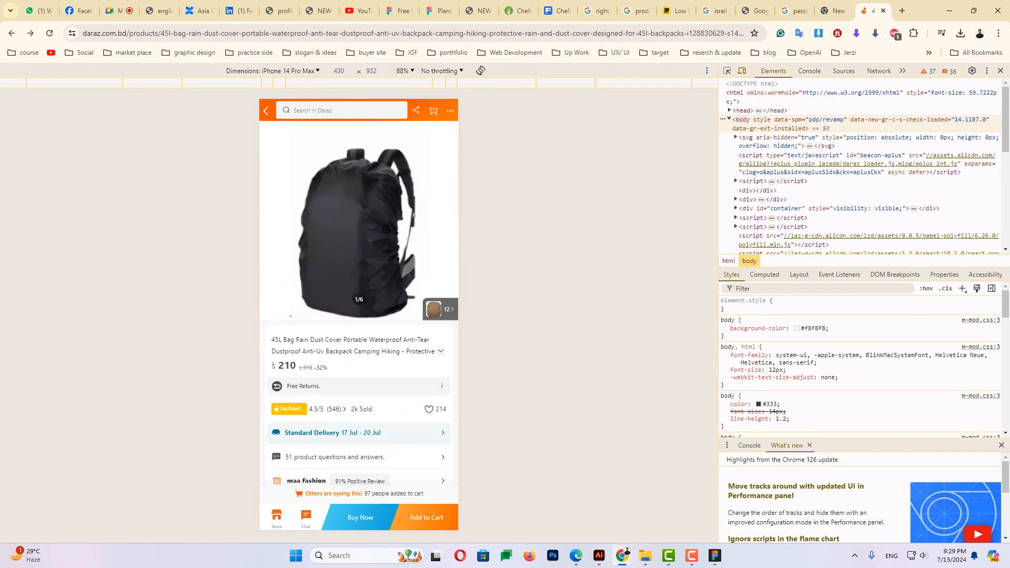
{"action": "scroll", "coordinate": [389, 180], "scroll_direction": "down", "scroll_amount": 10}
{"action": "scroll", "coordinate": [395, 203], "scroll_direction": "up", "scroll_amount": 7}
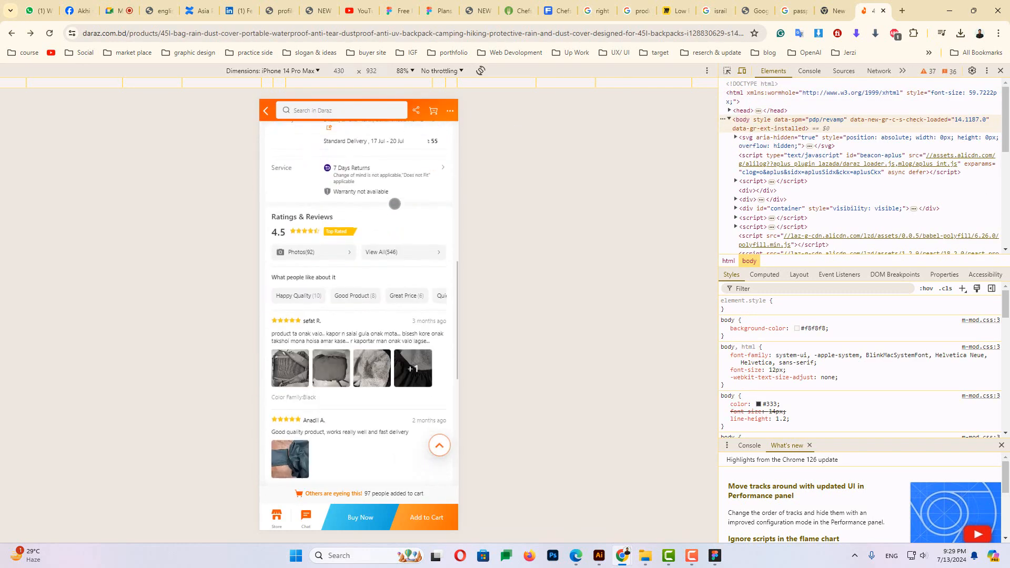
{"action": "scroll", "coordinate": [390, 213], "scroll_direction": "up", "scroll_amount": 3}
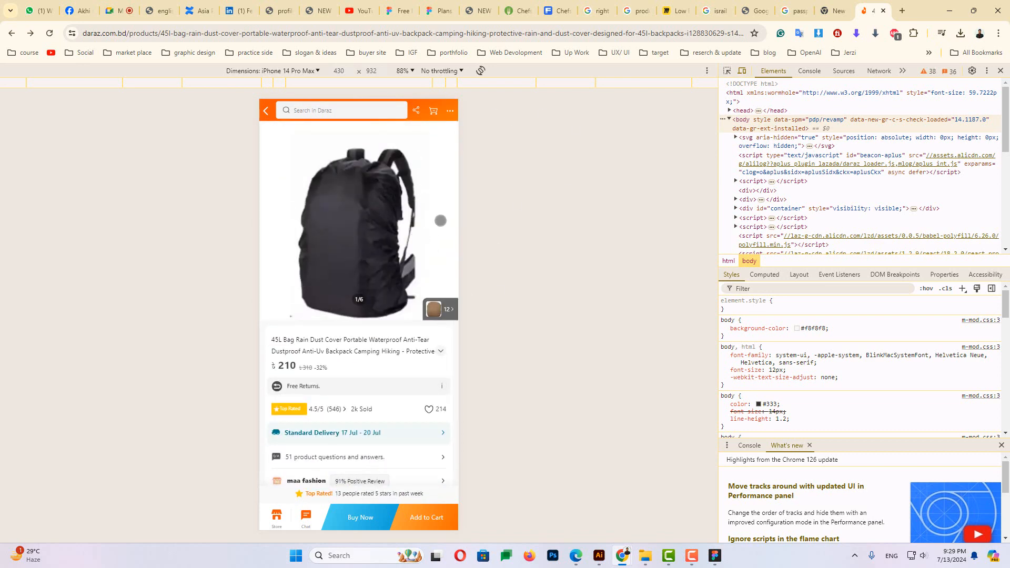
Switch to the low-fidelity wireframes in Edge, return to the Daraz page in Chrome, and open the Google Meet page
{"action": "left_click", "coordinate": [576, 556]}
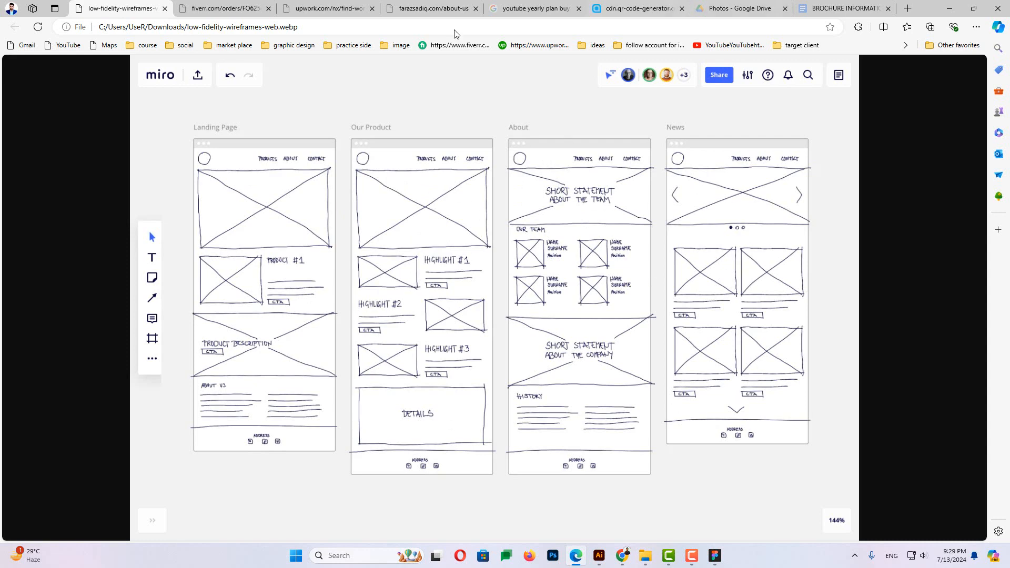
{"action": "mouse_move", "coordinate": [622, 556]}
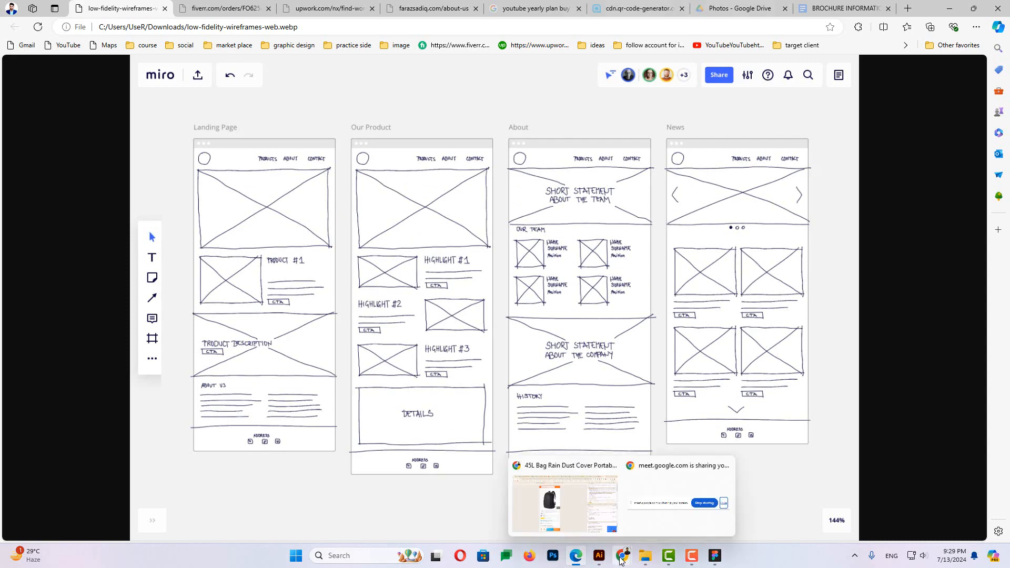
{"action": "left_click", "coordinate": [578, 507]}
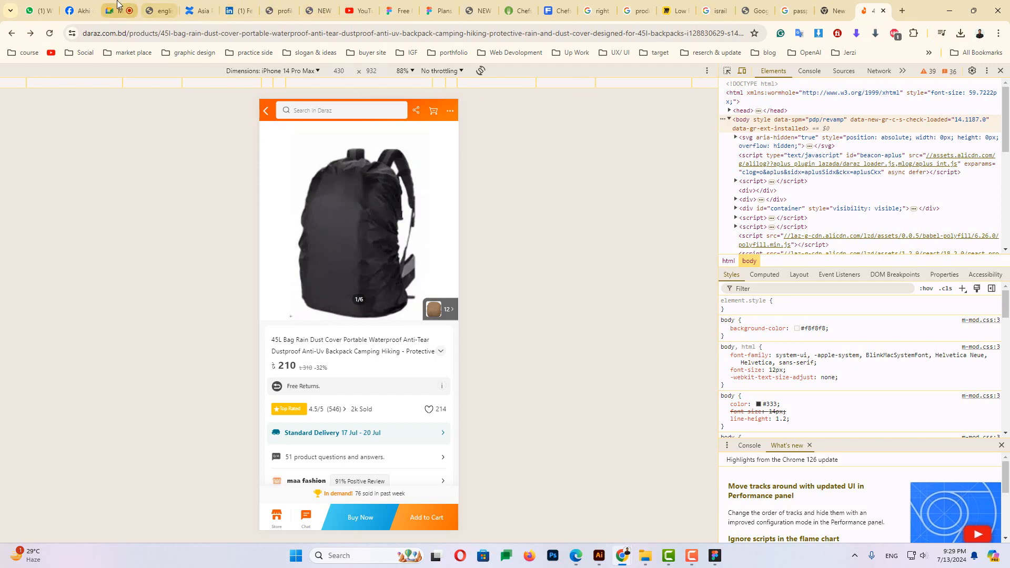
{"action": "left_click", "coordinate": [116, 10]}
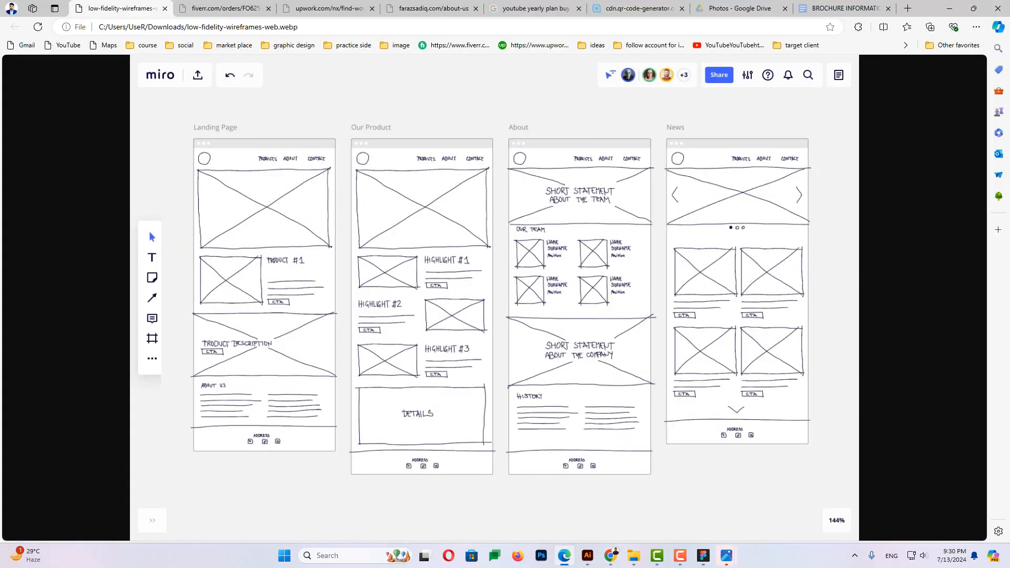
Switch to Figma and create a new design file from its home page
{"action": "mouse_move", "coordinate": [702, 553]}
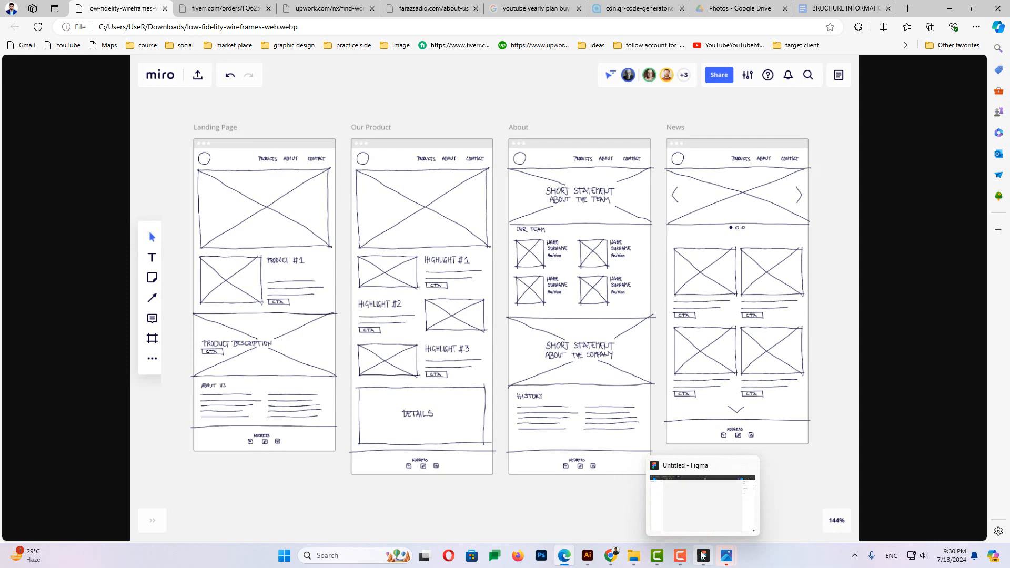
{"action": "left_click", "coordinate": [697, 498]}
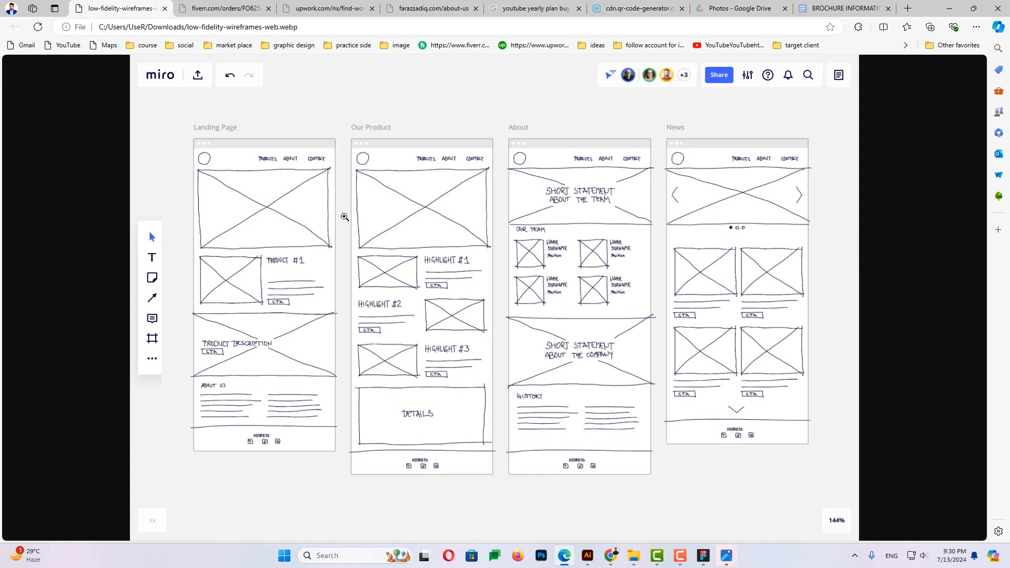
{"action": "left_click", "coordinate": [703, 555]}
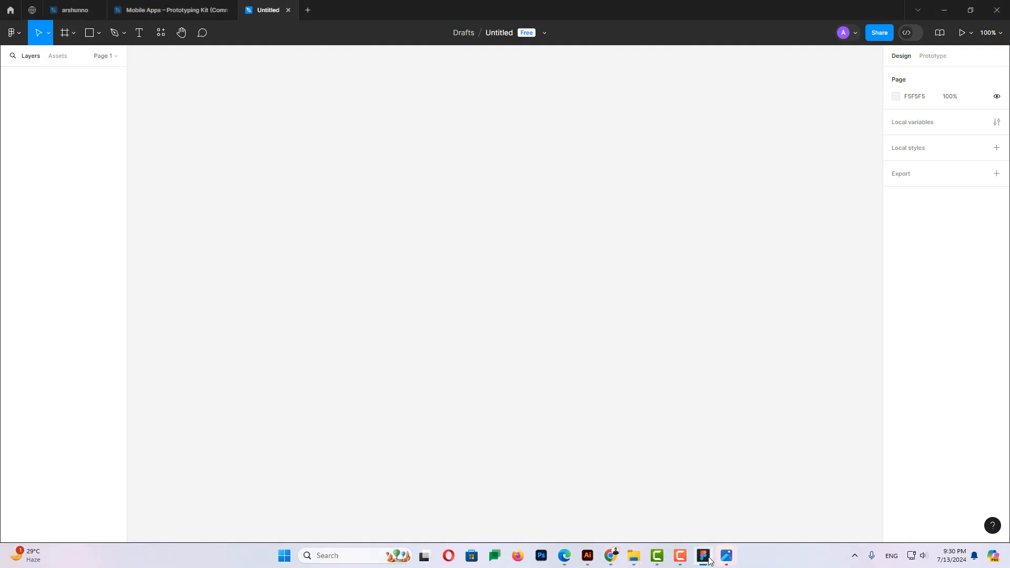
{"action": "left_click", "coordinate": [10, 10]}
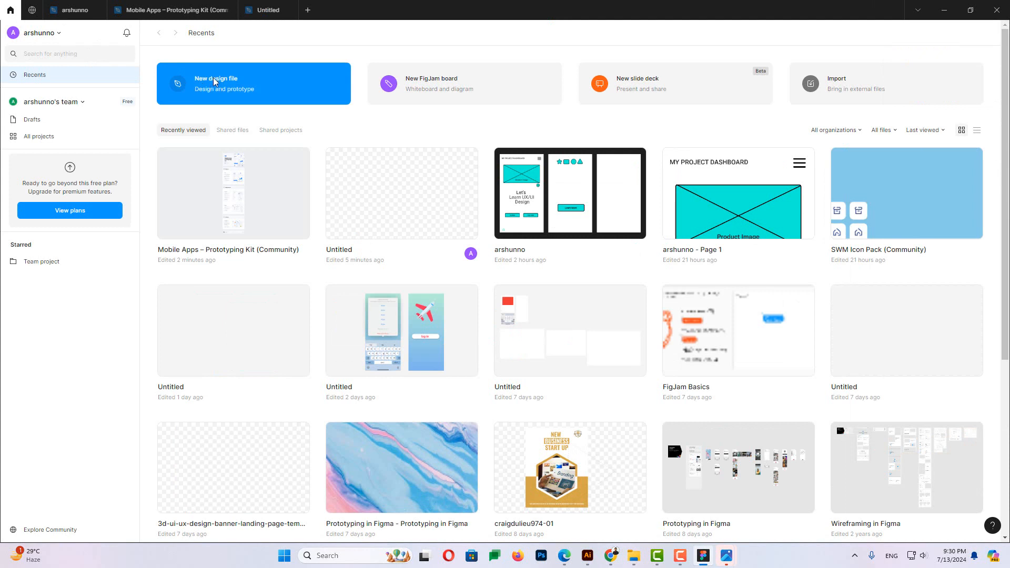
{"action": "left_click", "coordinate": [231, 81]}
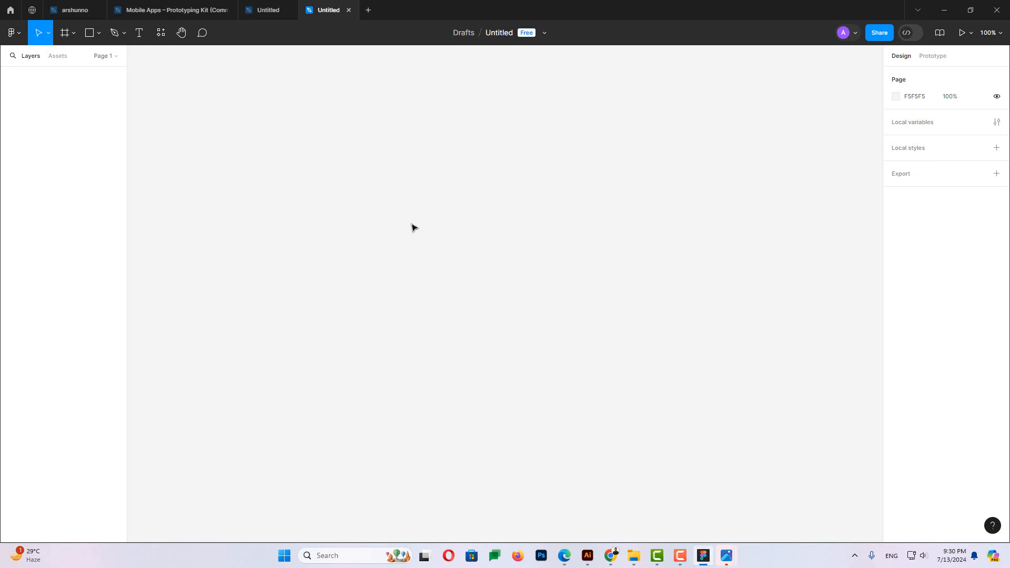
Add an iPhone 14 & 15 Pro Max frame to the empty canvas
{"action": "left_click", "coordinate": [72, 33]}
{"action": "left_click", "coordinate": [71, 56]}
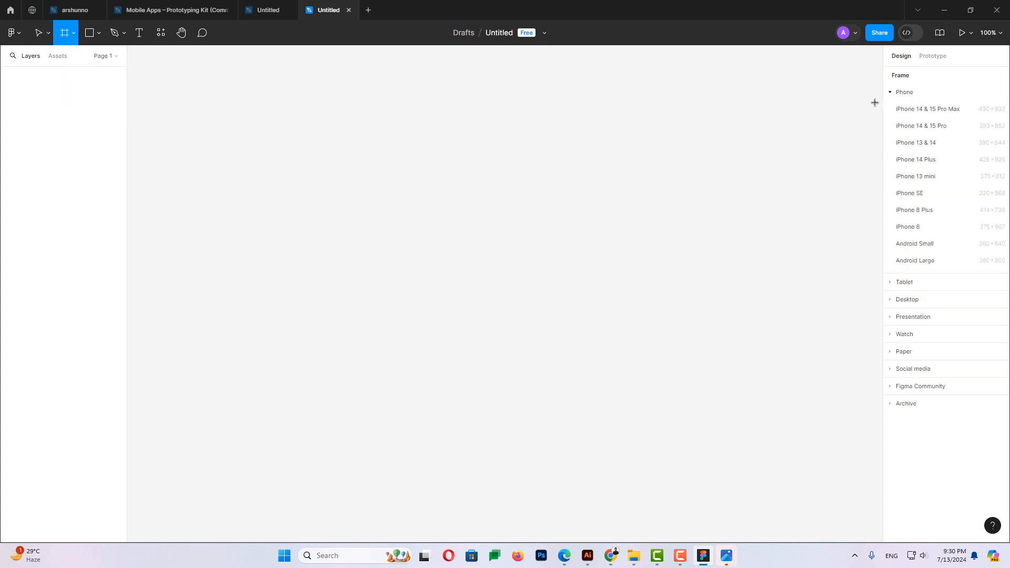
{"action": "left_click", "coordinate": [933, 116]}
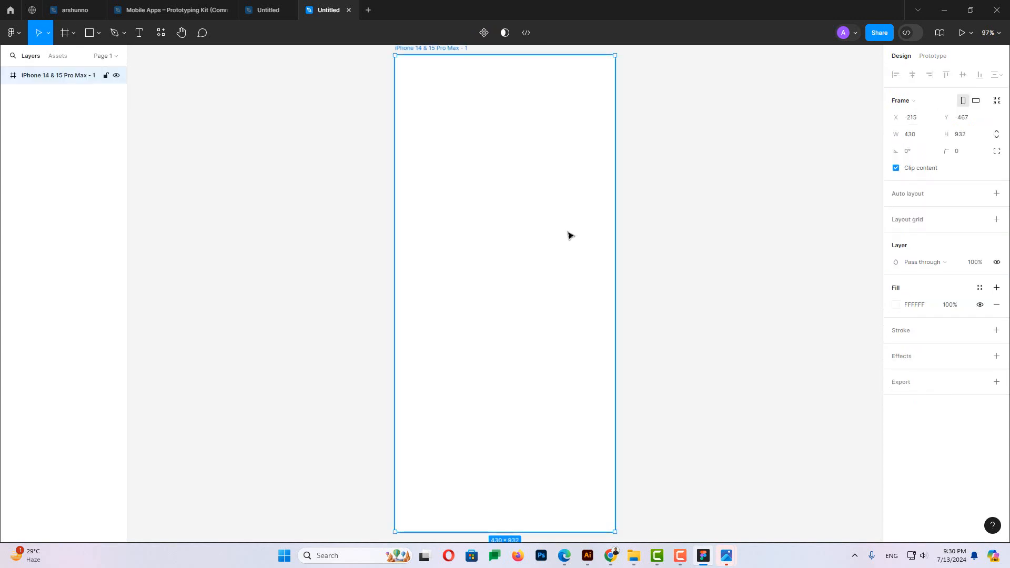
{"action": "scroll", "coordinate": [570, 235], "scroll_direction": "down", "scroll_amount": 1}
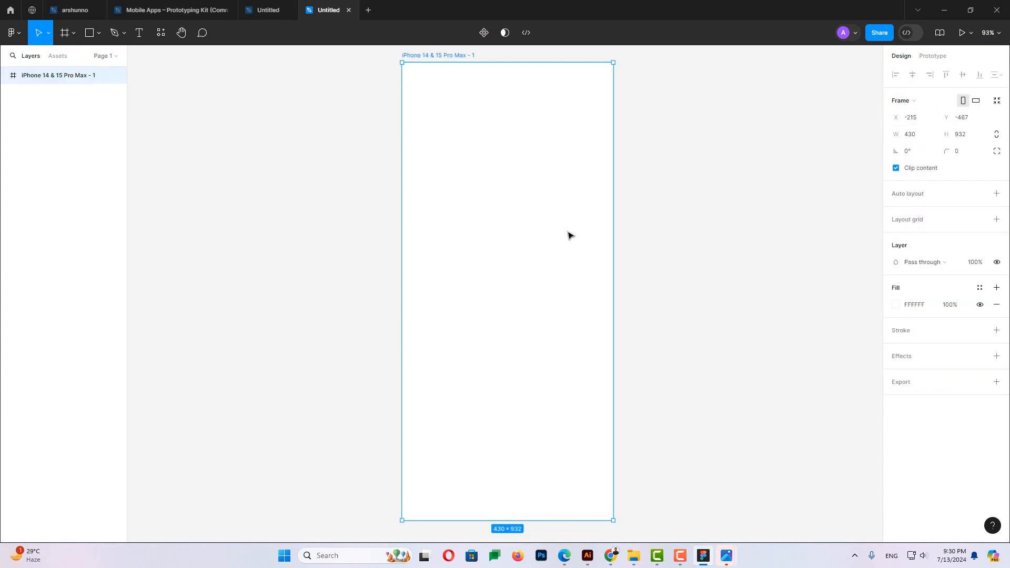
Rename the iPhone frame as "Home page"
{"action": "double_click", "coordinate": [435, 56]}
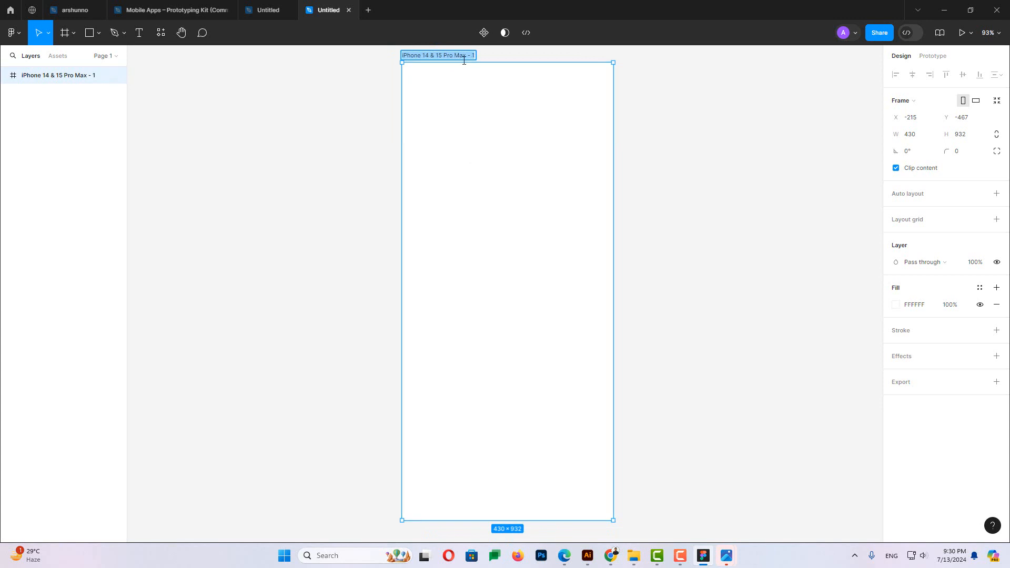
{"action": "key", "text": "BackSpace"}
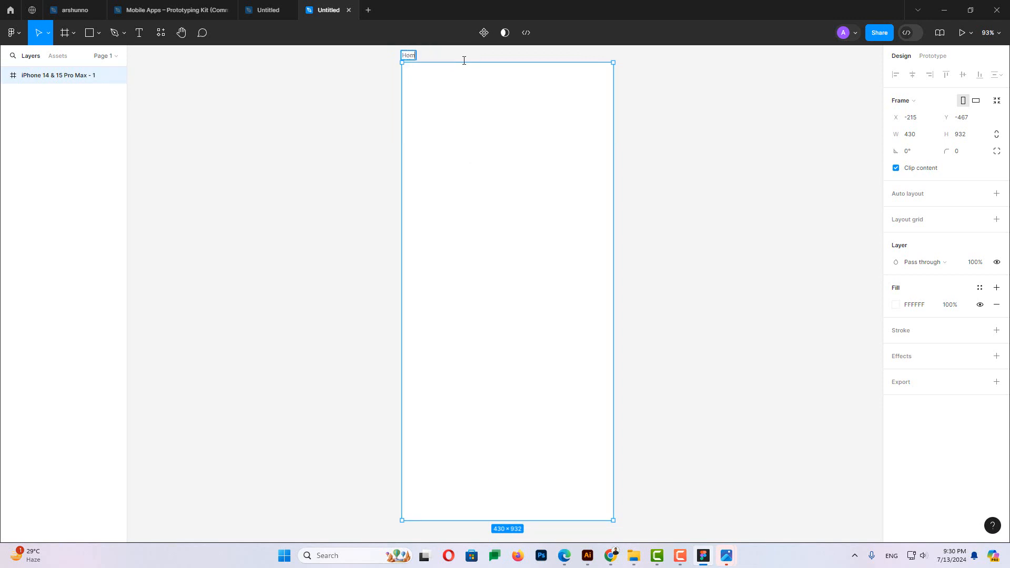
{"action": "type", "text": "Home page"}
{"action": "key", "text": "Return"}
Duplicate the Home page frame to its right side and rename the copy as "Product page"
{"action": "left_click_drag", "start_coordinate": [574, 257], "coordinate": [806, 259]}
{"action": "scroll", "coordinate": [764, 262], "scroll_direction": "right", "scroll_amount": 6}
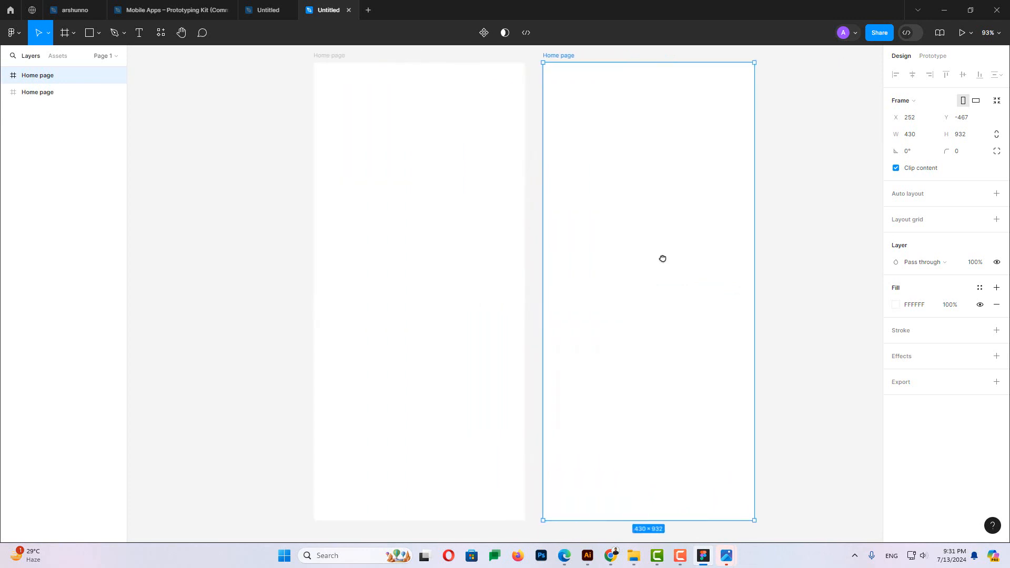
{"action": "double_click", "coordinate": [494, 70]}
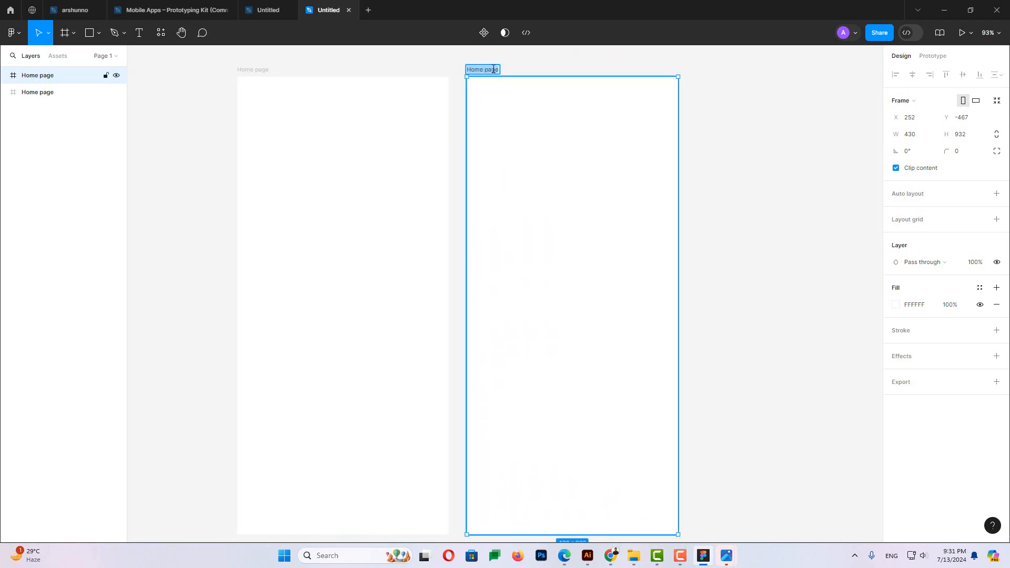
{"action": "key", "text": "BackSpace"}
{"action": "type", "text": "produc"}
{"action": "key", "text": "BackSpace"}
{"action": "key", "text": "BackSpace"}
{"action": "key", "text": "BackSpace"}
{"action": "type", "text": "ROD"}
{"action": "key", "text": "BackSpace"}
{"action": "key", "text": "BackSpace"}
{"action": "type", "text": "roduct pa"}
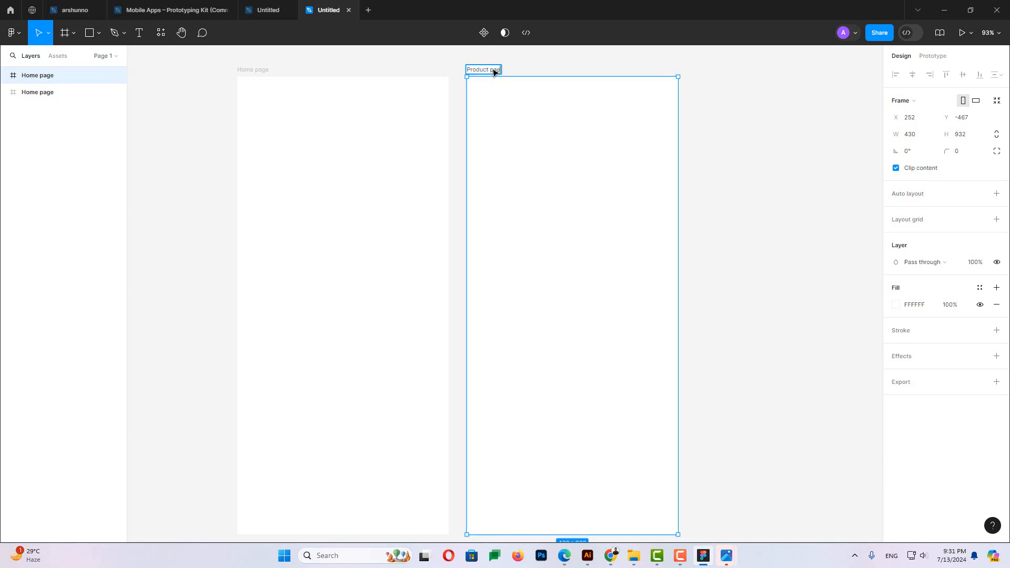
{"action": "key", "text": "Return"}
{"action": "scroll", "coordinate": [759, 172], "scroll_direction": "down", "scroll_amount": 1}
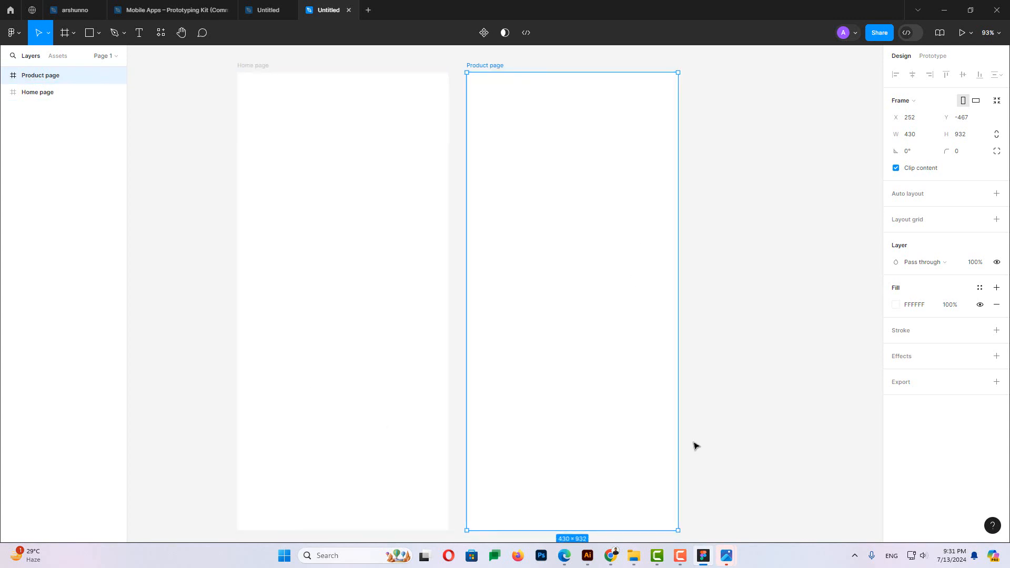
Open the Product page and Home page layer names for renaming, and close the name editing
{"action": "key", "text": "ctrl+r"}
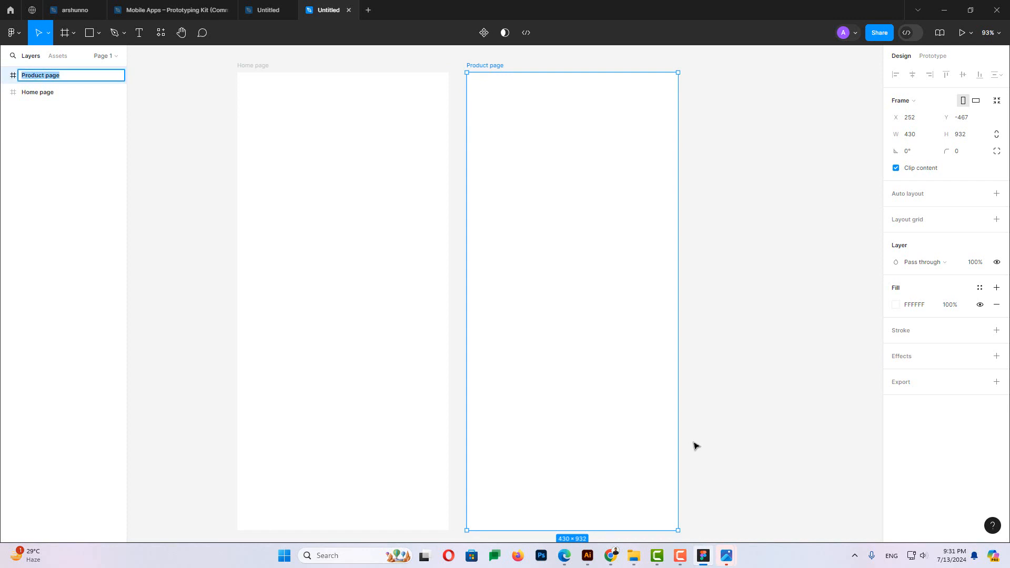
{"action": "left_click", "coordinate": [415, 311]}
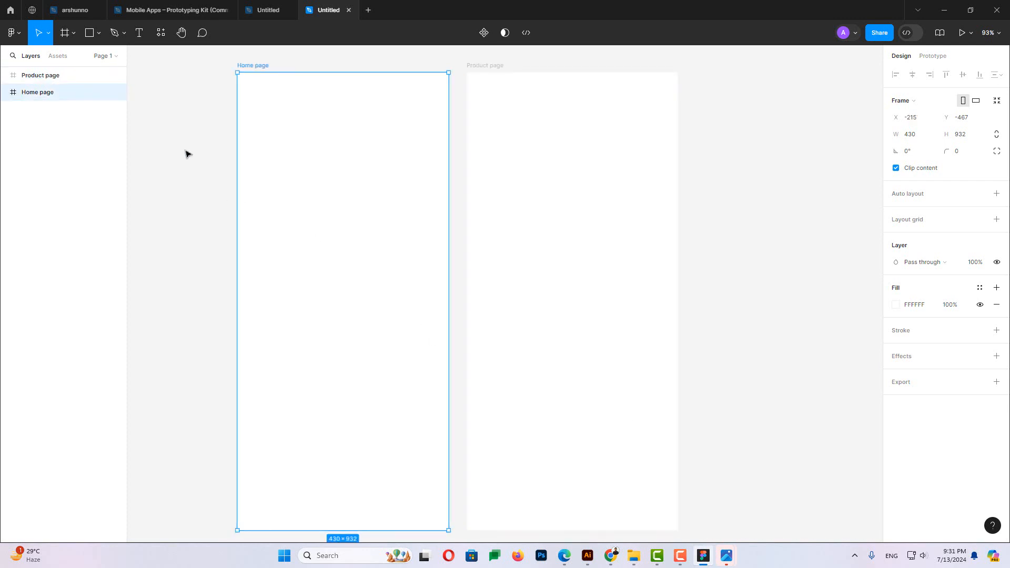
{"action": "double_click", "coordinate": [47, 92]}
{"action": "left_click", "coordinate": [493, 79]}
{"action": "key", "text": "ctrl+r"}
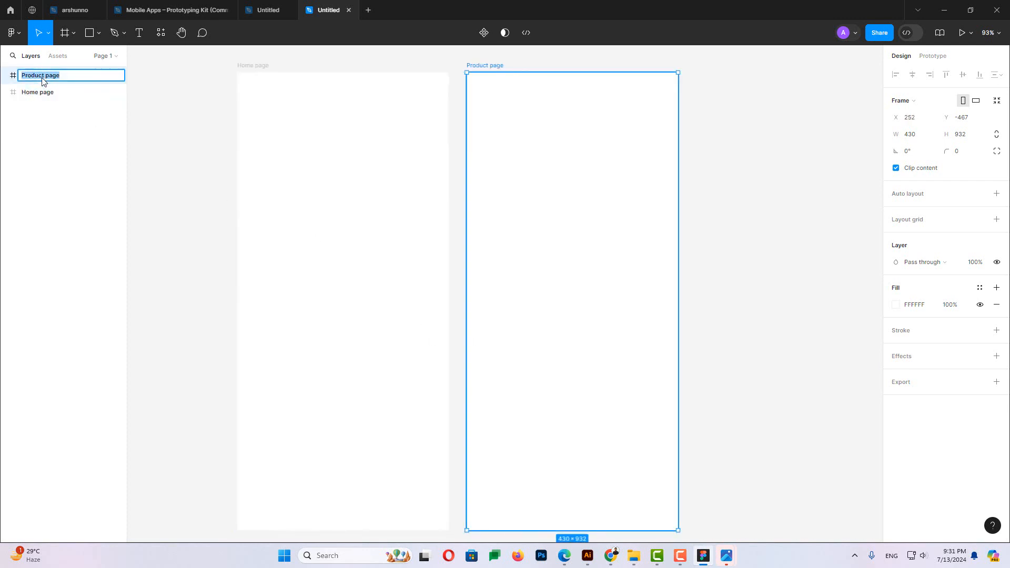
{"action": "key", "text": "Return"}
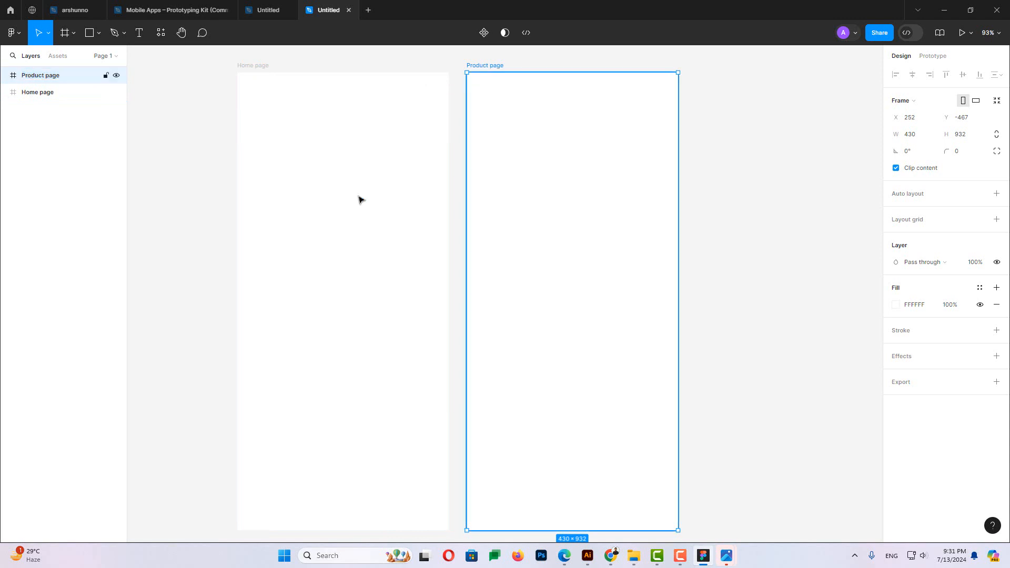
{"action": "left_click", "coordinate": [357, 199]}
{"action": "left_click_drag", "start_coordinate": [357, 199], "coordinate": [491, 191]}
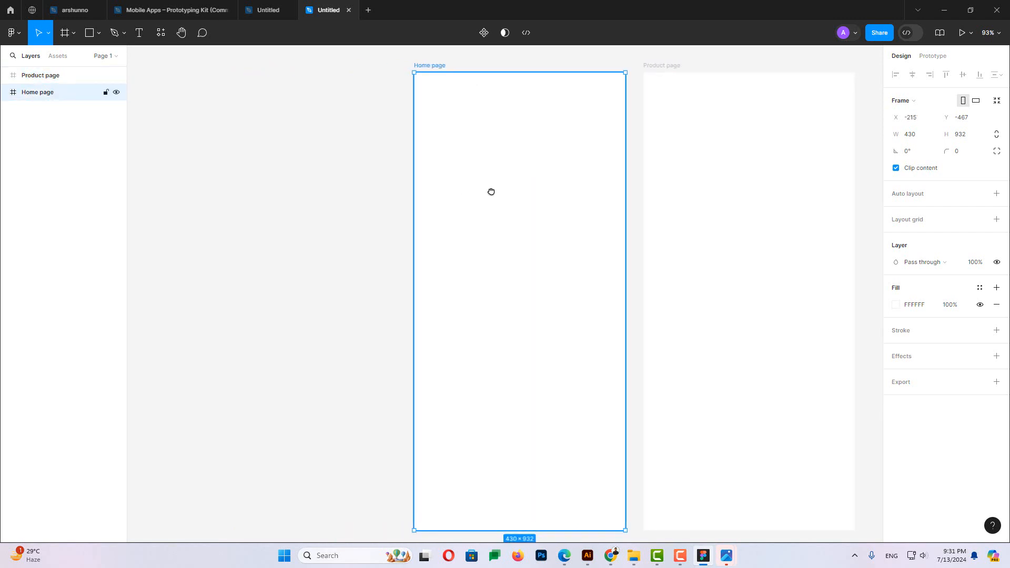
{"action": "left_click", "coordinate": [341, 199]}
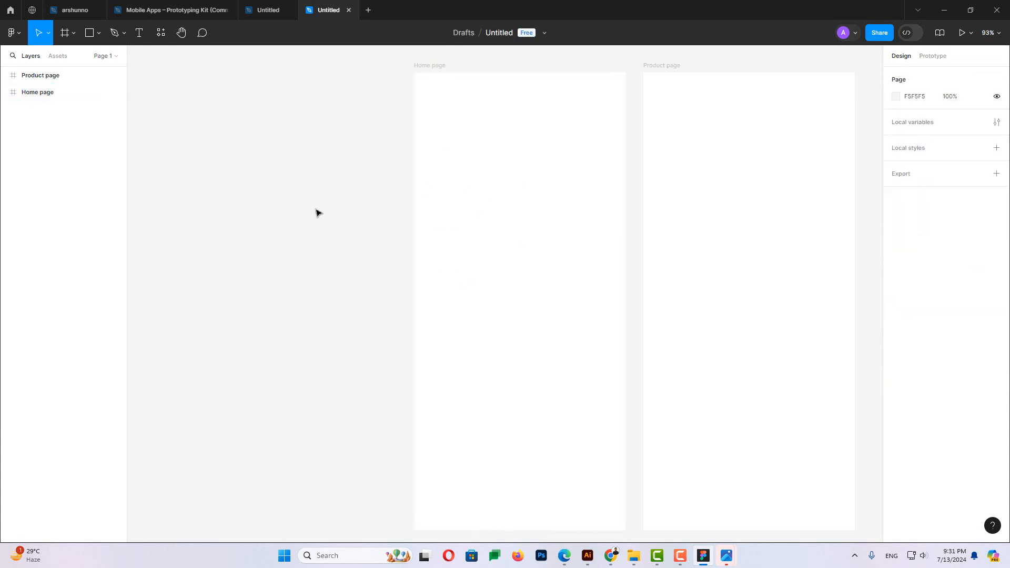
{"action": "left_click", "coordinate": [97, 33]}
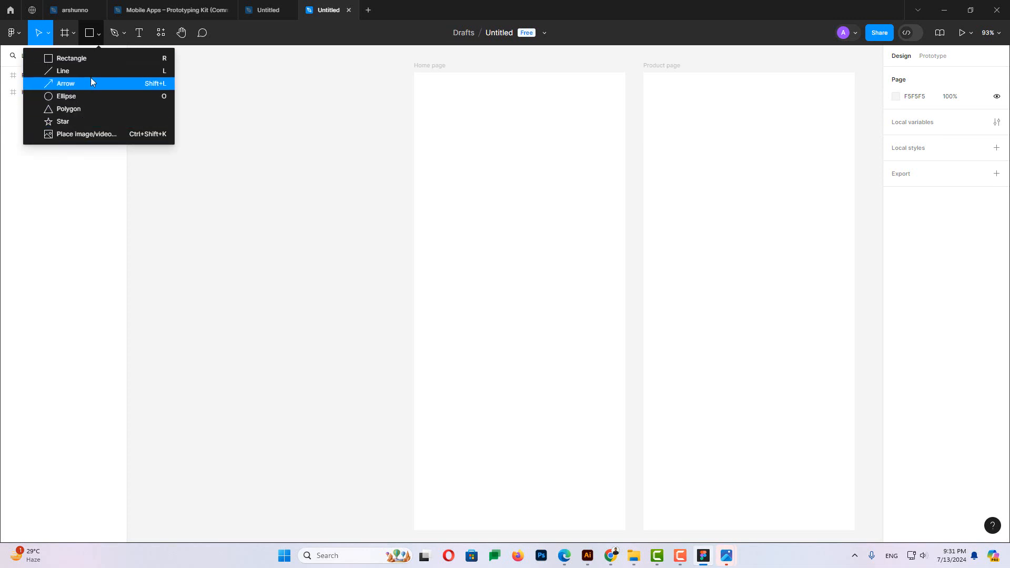
{"action": "left_click", "coordinate": [86, 57]}
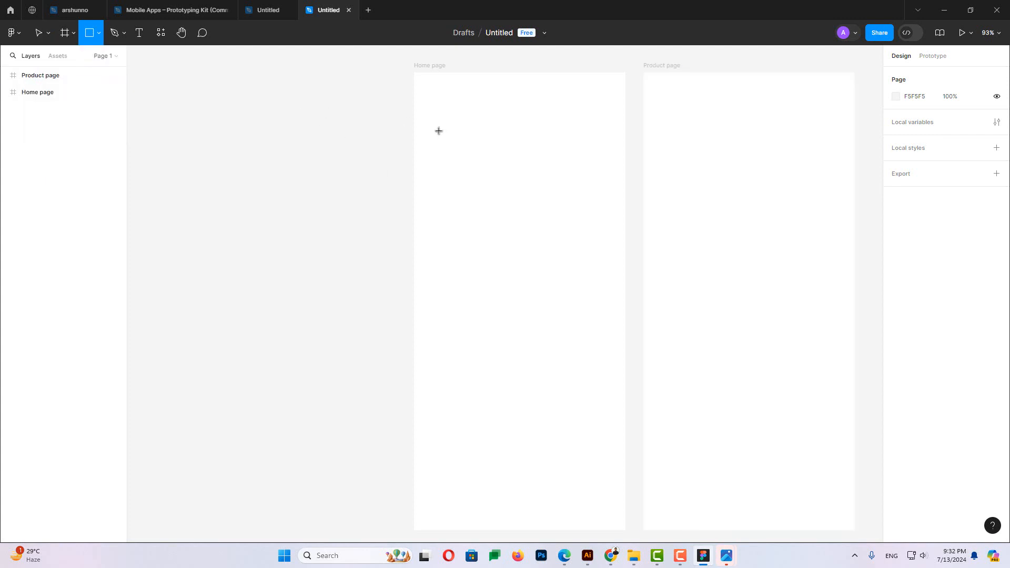
{"action": "mouse_move", "coordinate": [431, 133]}
{"action": "left_mouse_down"}
{"action": "mouse_move", "coordinate": [510, 213]}
{"action": "mouse_move", "coordinate": [610, 265]}
{"action": "mouse_move", "coordinate": [488, 142]}
{"action": "mouse_move", "coordinate": [616, 284]}
{"action": "mouse_move", "coordinate": [553, 175]}
{"action": "mouse_move", "coordinate": [612, 233]}
{"action": "mouse_move", "coordinate": [607, 207]}
{"action": "left_mouse_up"}
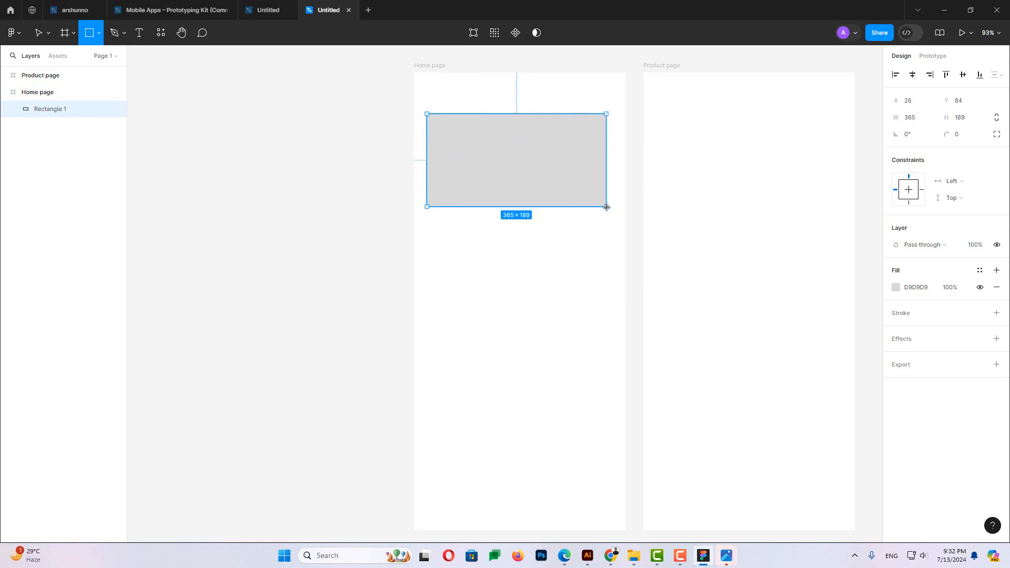
{"action": "mouse_move", "coordinate": [606, 207]}
{"action": "left_mouse_down"}
{"action": "mouse_move", "coordinate": [615, 239]}
{"action": "mouse_move", "coordinate": [561, 219]}
{"action": "mouse_move", "coordinate": [645, 227]}
{"action": "mouse_move", "coordinate": [612, 259]}
{"action": "mouse_move", "coordinate": [563, 200]}
{"action": "mouse_move", "coordinate": [598, 174]}
{"action": "mouse_move", "coordinate": [613, 194]}
{"action": "mouse_move", "coordinate": [612, 331]}
{"action": "mouse_move", "coordinate": [606, 205]}
{"action": "left_mouse_up"}
{"action": "mouse_move", "coordinate": [608, 204]}
{"action": "left_mouse_down"}
{"action": "mouse_move", "coordinate": [598, 210]}
{"action": "mouse_move", "coordinate": [626, 268]}
{"action": "mouse_move", "coordinate": [599, 258]}
{"action": "mouse_move", "coordinate": [576, 227]}
{"action": "left_mouse_up"}
{"action": "left_click_drag", "start_coordinate": [545, 162], "coordinate": [549, 187]}
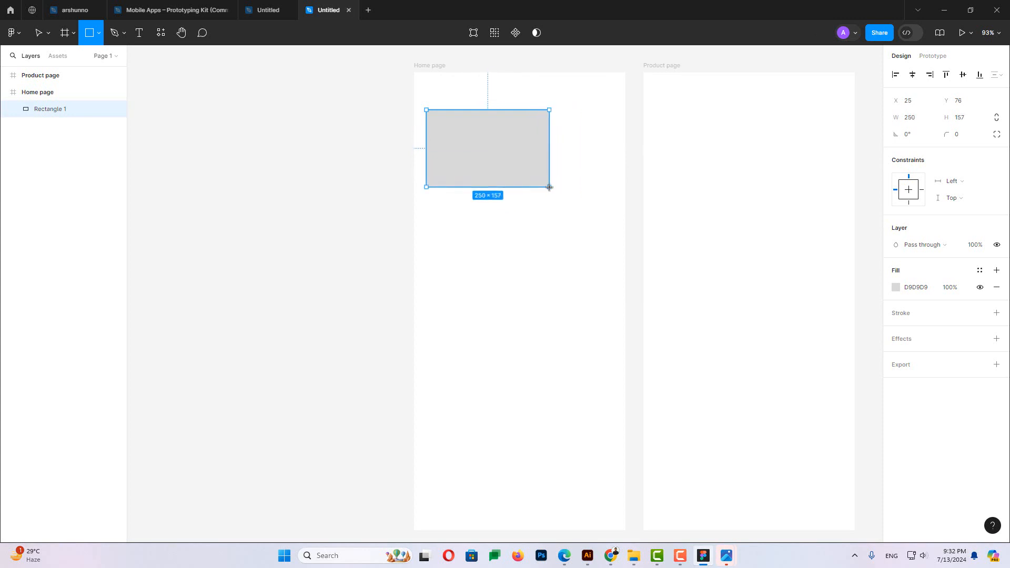
{"action": "key", "text": "c"}
{"action": "key", "text": "Escape"}
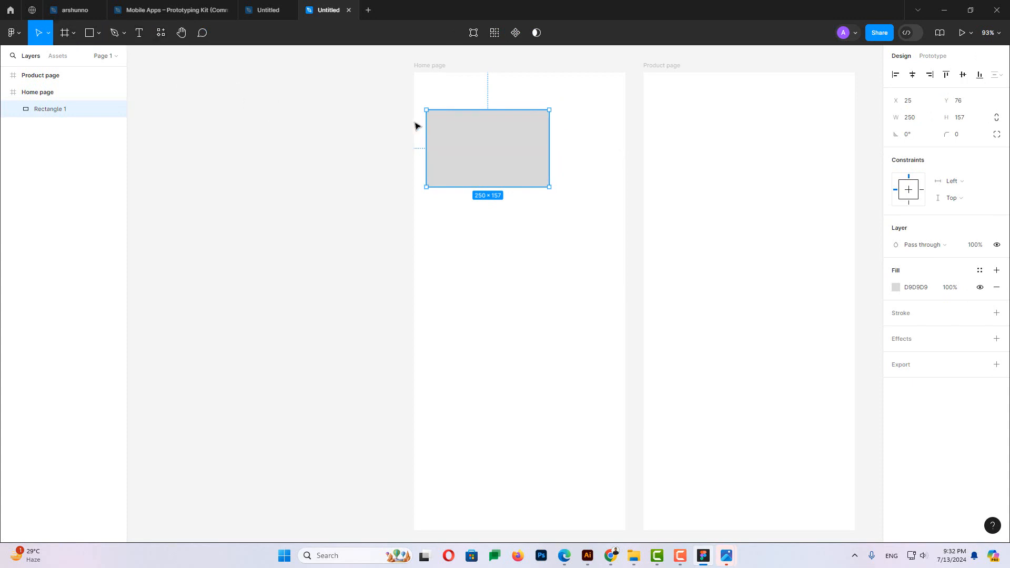
{"action": "key", "text": "Delete"}
Draw a rectangle about 376 × 224 in the upper part of the Home page frame as a banner placeholder
{"action": "left_click", "coordinate": [99, 32]}
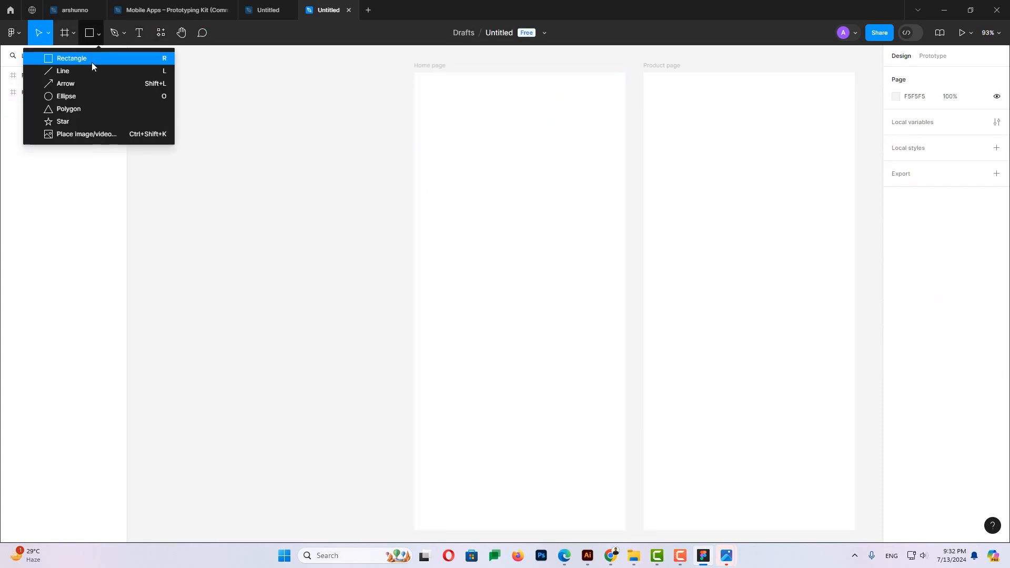
{"action": "left_click", "coordinate": [92, 62]}
{"action": "left_click_drag", "start_coordinate": [432, 105], "coordinate": [602, 194]}
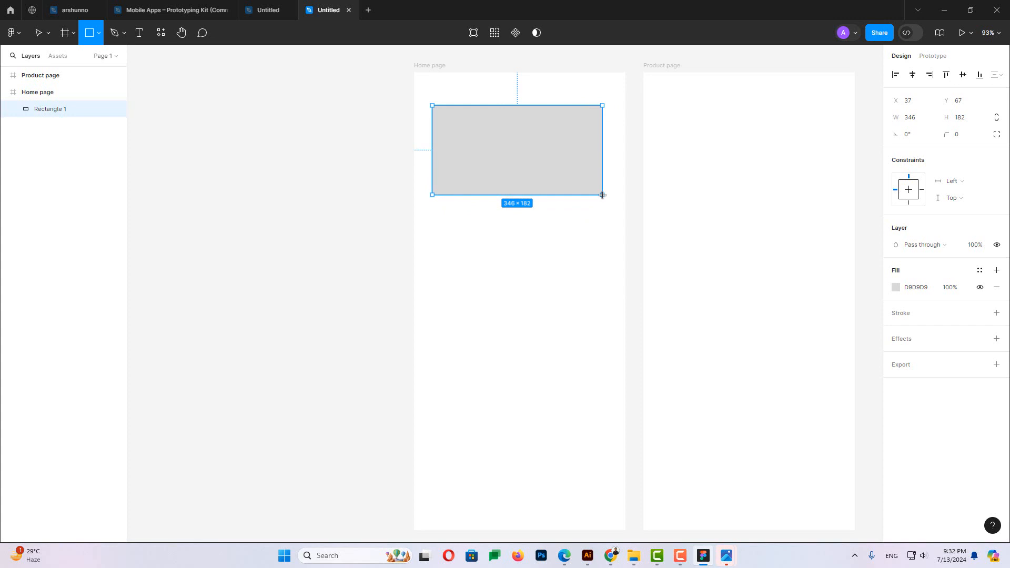
{"action": "mouse_move", "coordinate": [602, 194]}
{"action": "left_mouse_down"}
{"action": "mouse_move", "coordinate": [615, 250]}
{"action": "mouse_move", "coordinate": [604, 307]}
{"action": "mouse_move", "coordinate": [613, 216]}
{"action": "mouse_move", "coordinate": [597, 172]}
{"action": "mouse_move", "coordinate": [601, 212]}
{"action": "mouse_move", "coordinate": [597, 189]}
{"action": "mouse_move", "coordinate": [613, 191]}
{"action": "mouse_move", "coordinate": [611, 236]}
{"action": "left_mouse_up"}
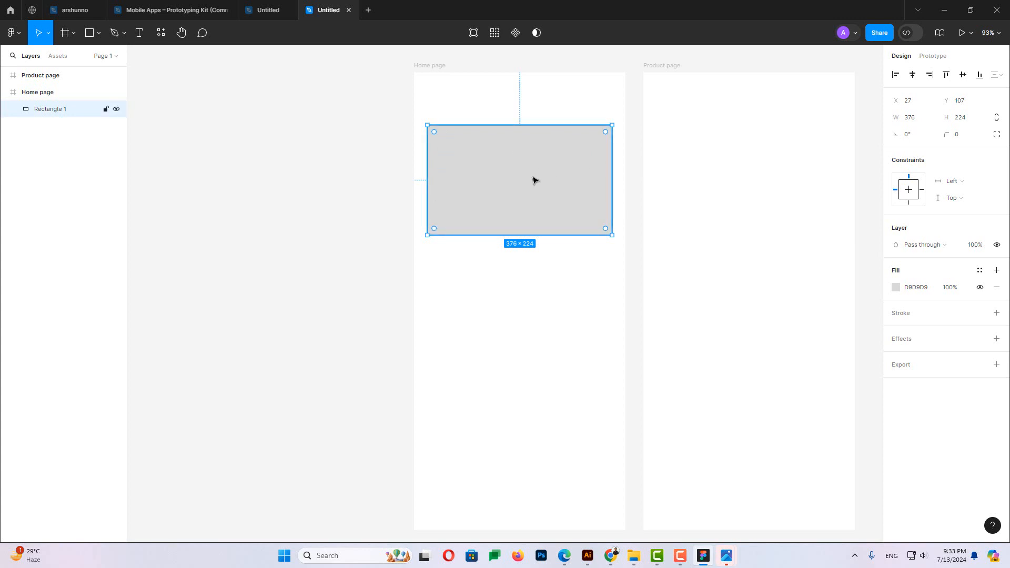
{"action": "left_click", "coordinate": [508, 282]}
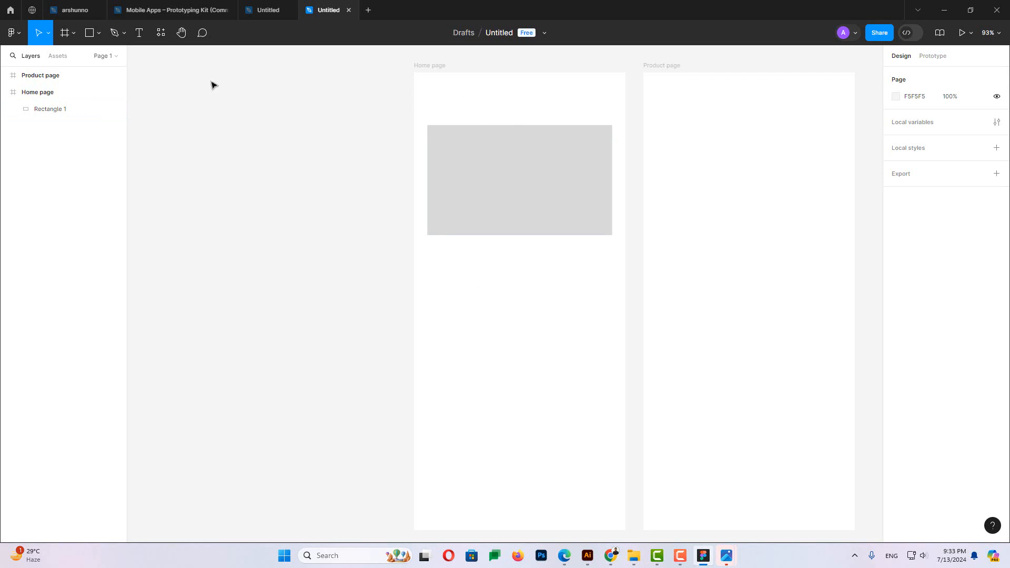
Add the text "Welcome to our ecomerce company" above the grey rectangle on the Home page frame
{"action": "left_click", "coordinate": [141, 34]}
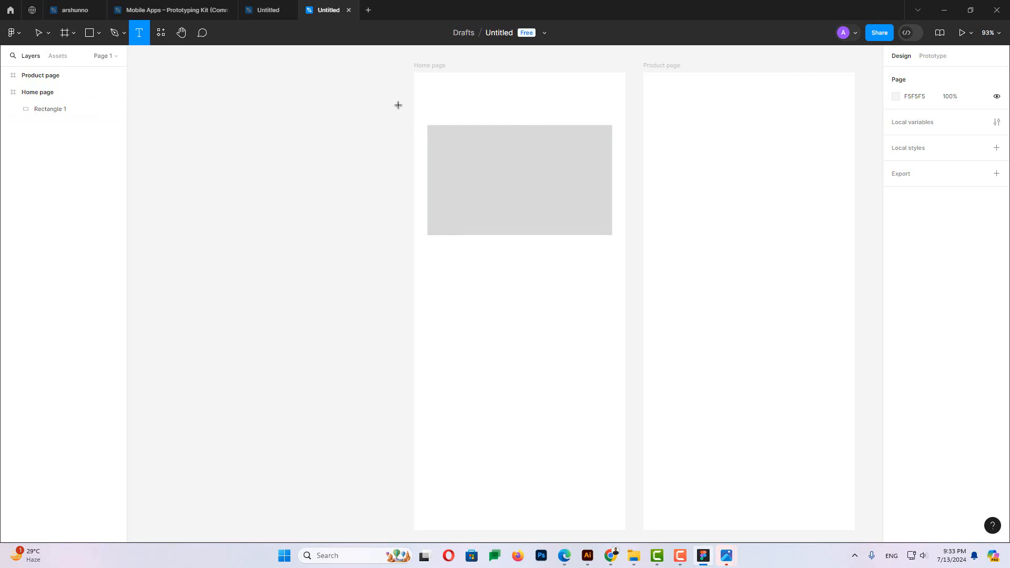
{"action": "left_click", "coordinate": [439, 107]}
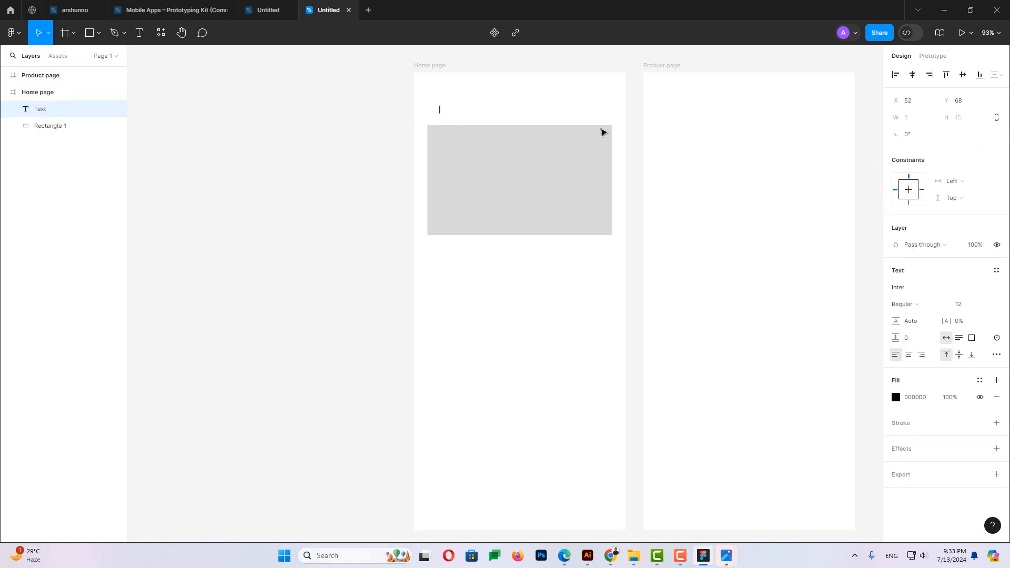
{"action": "type", "text": "Welcome"}
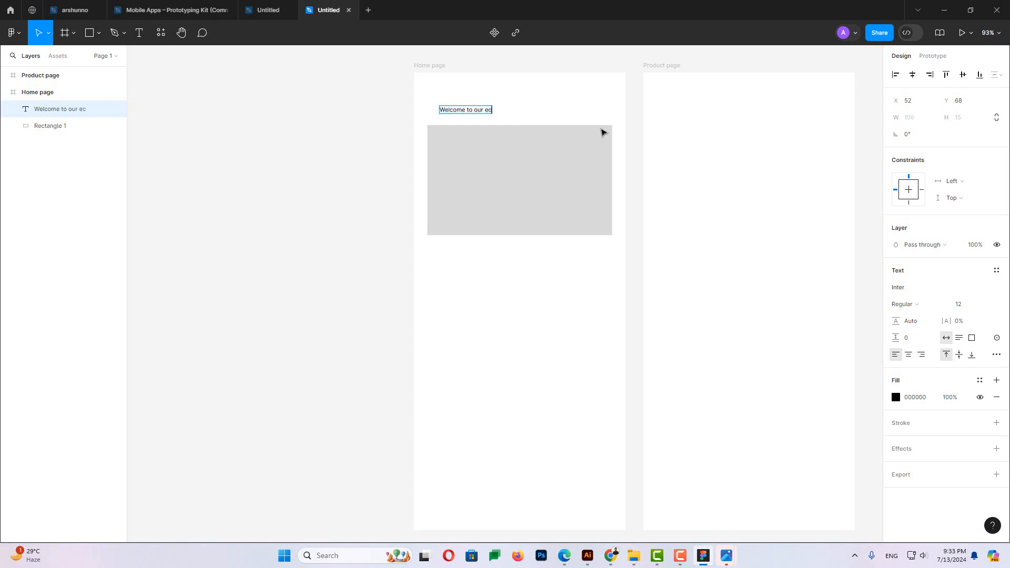
{"action": "type", "text": "to our ecomerce comp"}
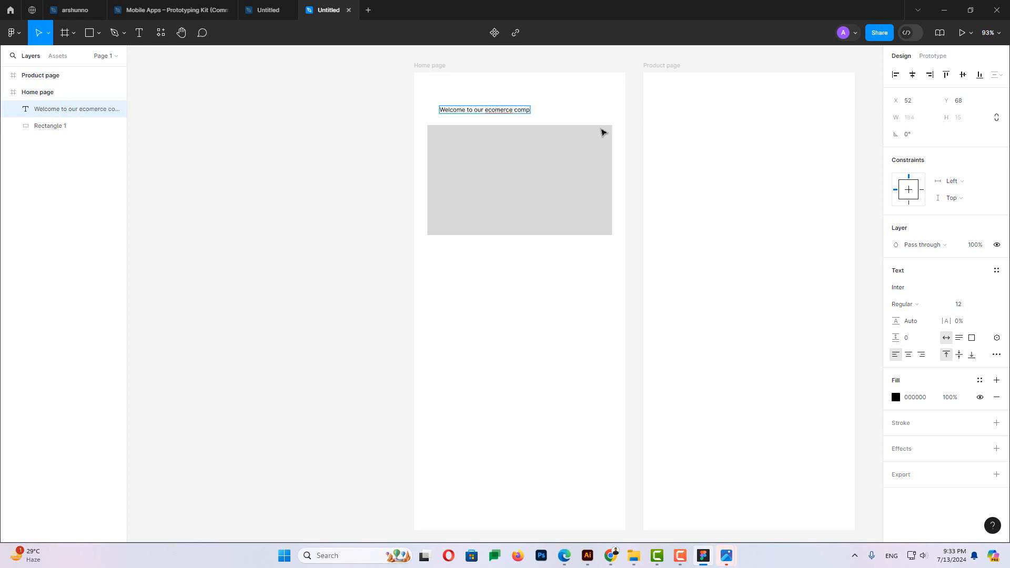
{"action": "type", "text": "any"}
Correct the misspelled word in the welcome text to "ecommerce" and finish editing the text
{"action": "left_click_drag", "start_coordinate": [513, 109], "coordinate": [485, 109]}
{"action": "right_click", "coordinate": [484, 109]}
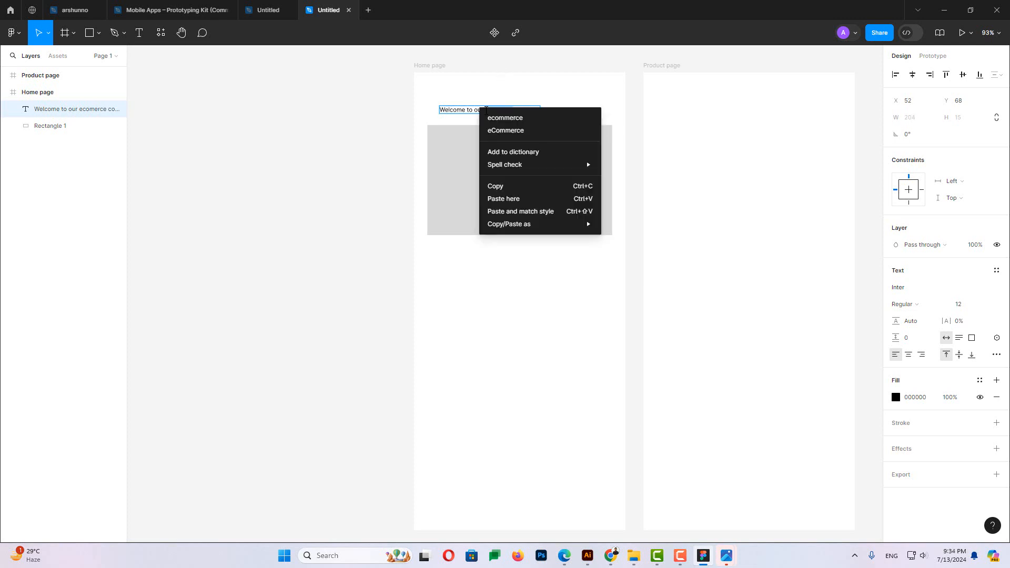
{"action": "left_click", "coordinate": [494, 118]}
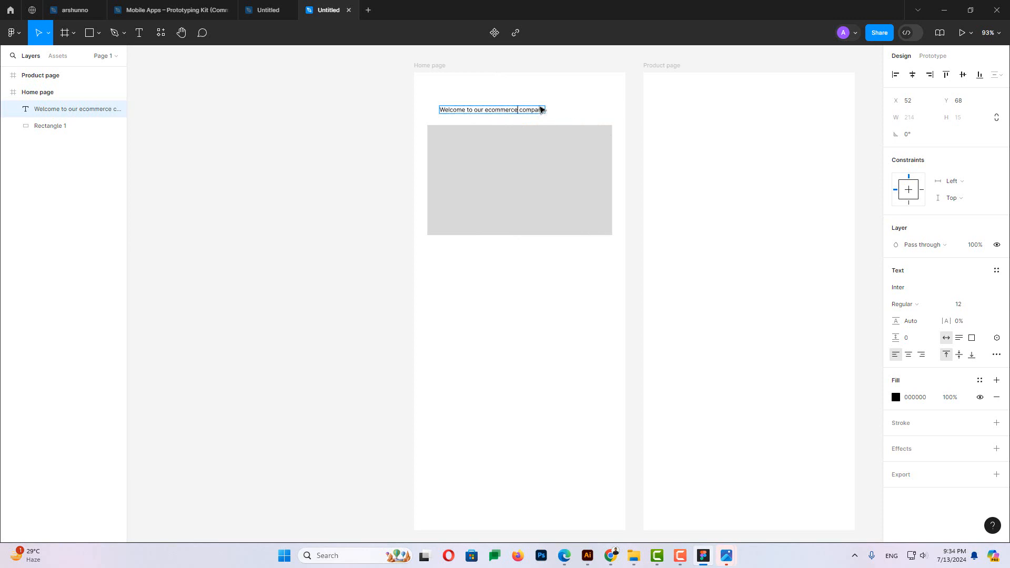
{"action": "key", "text": "Escape"}
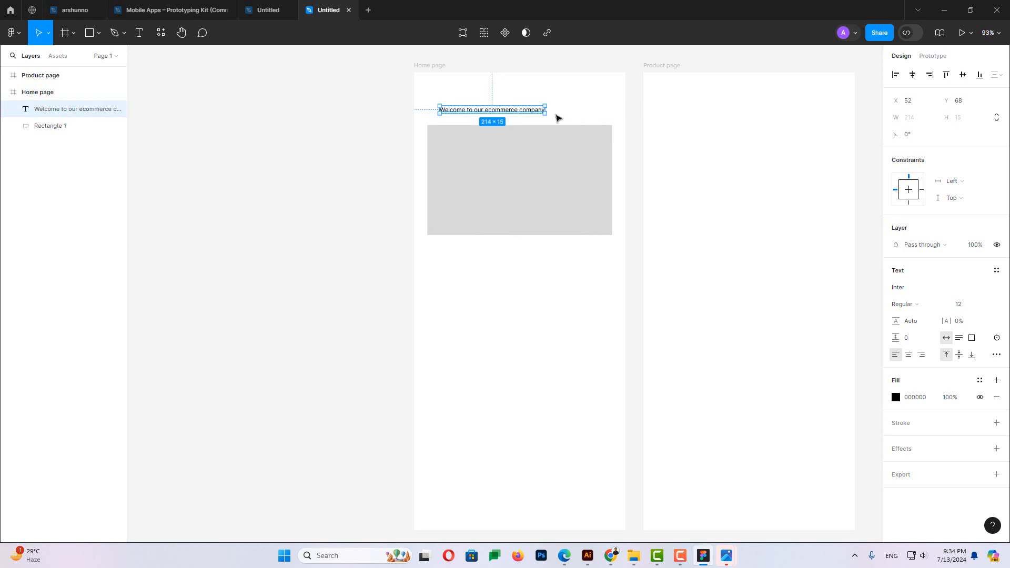
{"action": "left_click", "coordinate": [554, 116]}
{"action": "left_click", "coordinate": [512, 114]}
{"action": "left_click_drag", "start_coordinate": [545, 113], "coordinate": [604, 129]}
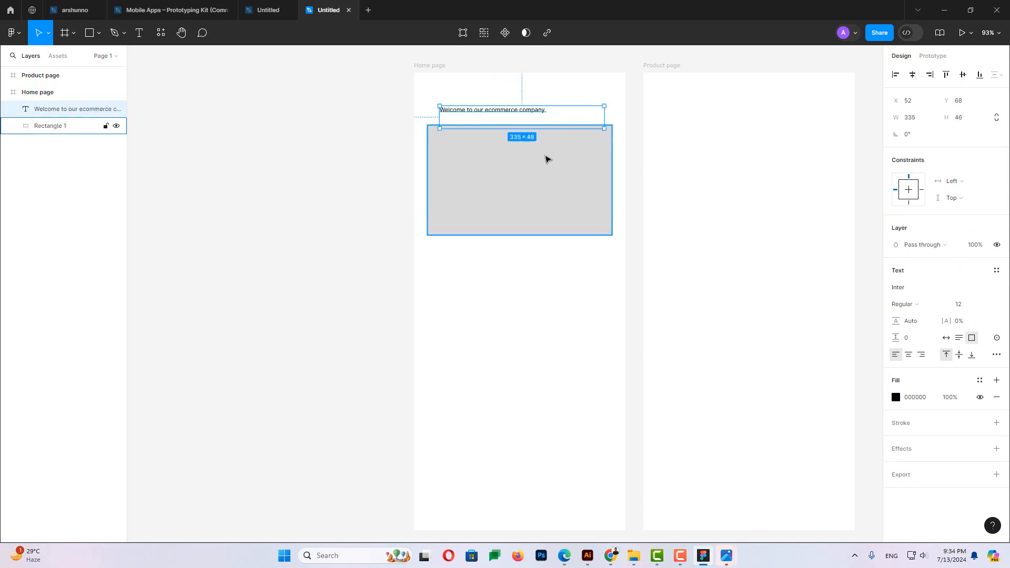
{"action": "key", "text": "ctrl+z"}
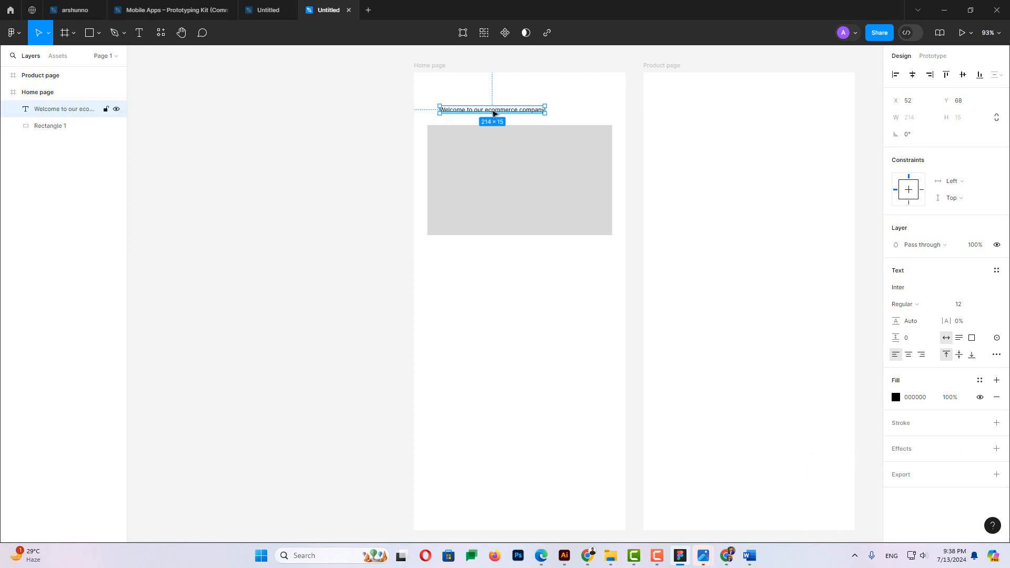
Browse the available fonts for the welcome text and preview different typefaces on it
{"action": "left_click", "coordinate": [901, 288]}
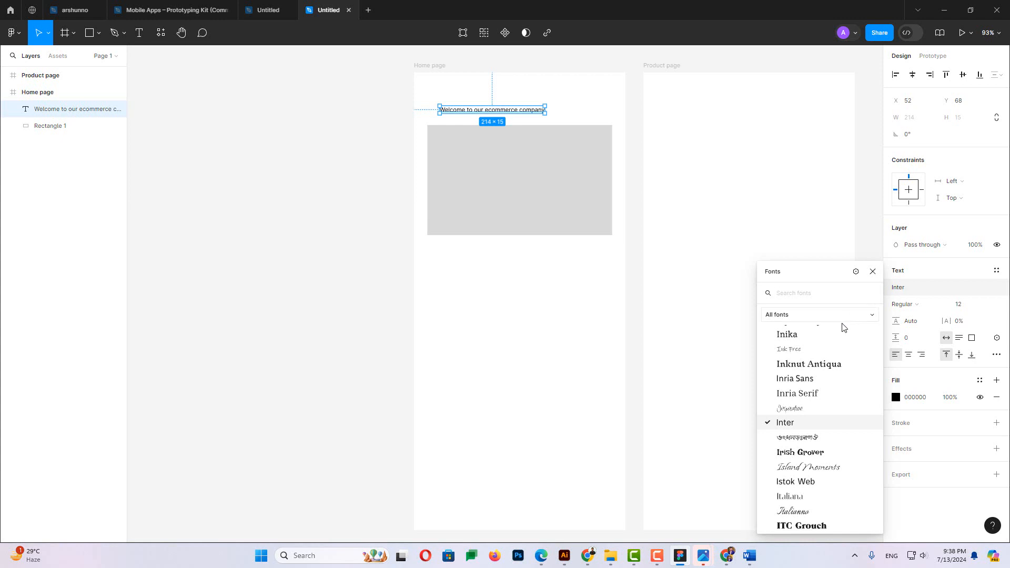
{"action": "scroll", "coordinate": [831, 338], "scroll_direction": "down", "scroll_amount": 4}
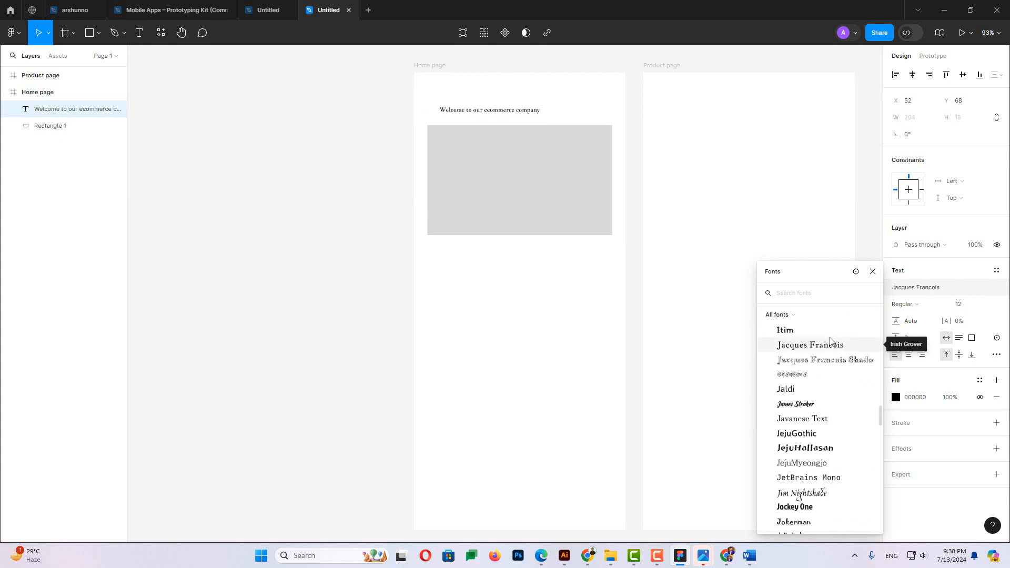
{"action": "scroll", "coordinate": [830, 340], "scroll_direction": "down", "scroll_amount": 5}
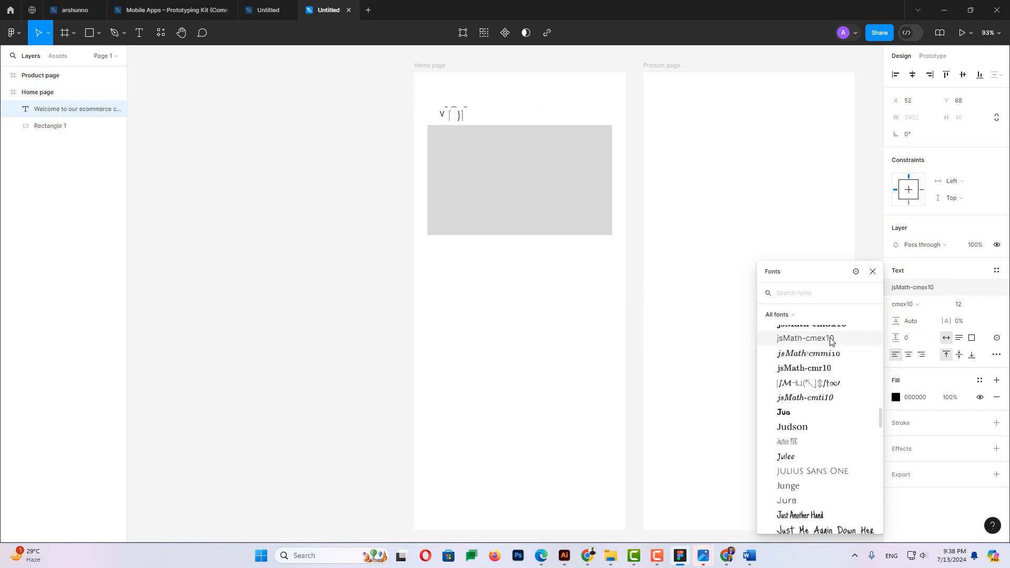
{"action": "scroll", "coordinate": [830, 341], "scroll_direction": "up", "scroll_amount": 10}
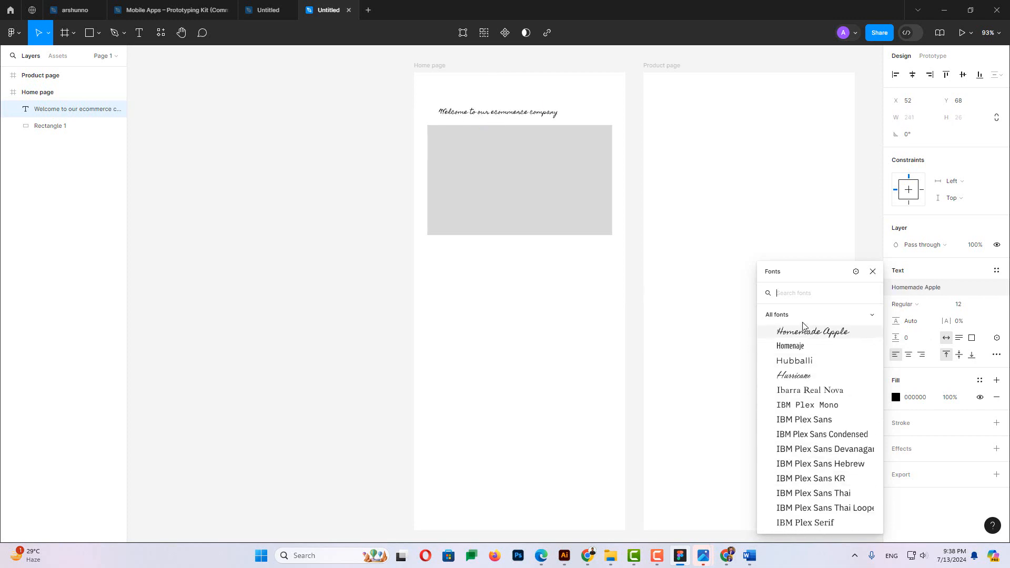
{"action": "scroll", "coordinate": [800, 342], "scroll_direction": "up", "scroll_amount": 10}
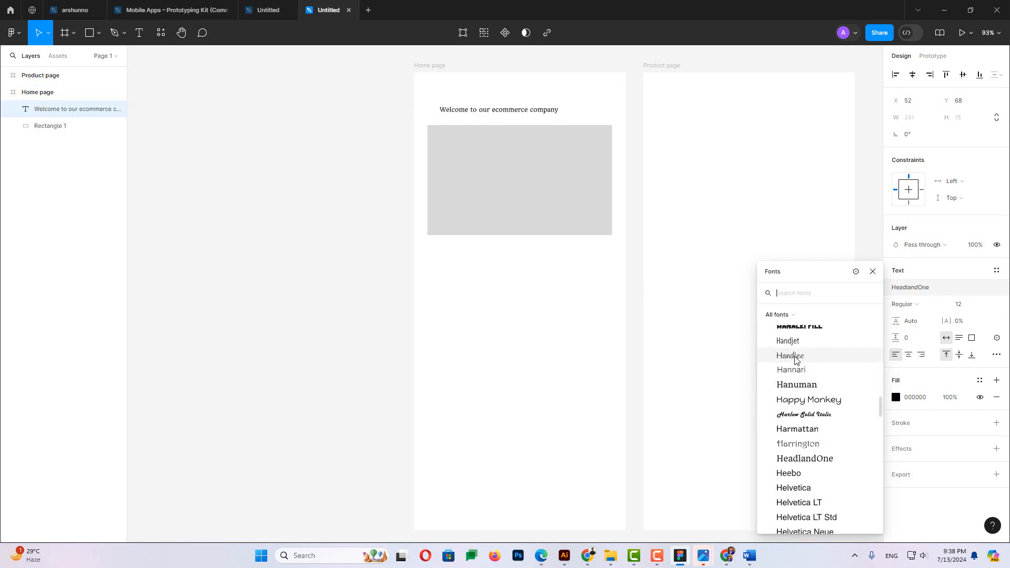
{"action": "scroll", "coordinate": [795, 360], "scroll_direction": "up", "scroll_amount": 15}
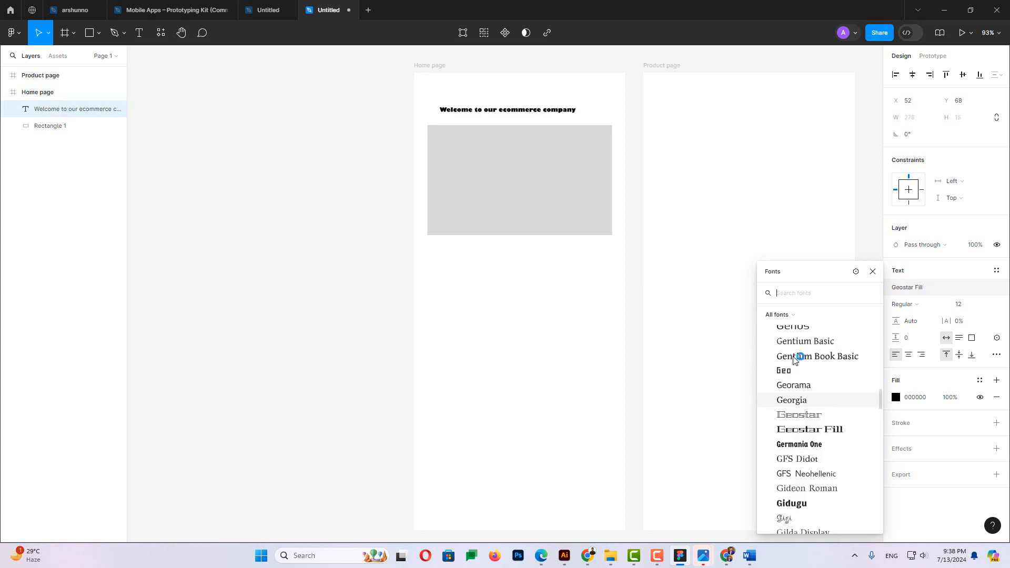
{"action": "scroll", "coordinate": [794, 359], "scroll_direction": "up", "scroll_amount": 12}
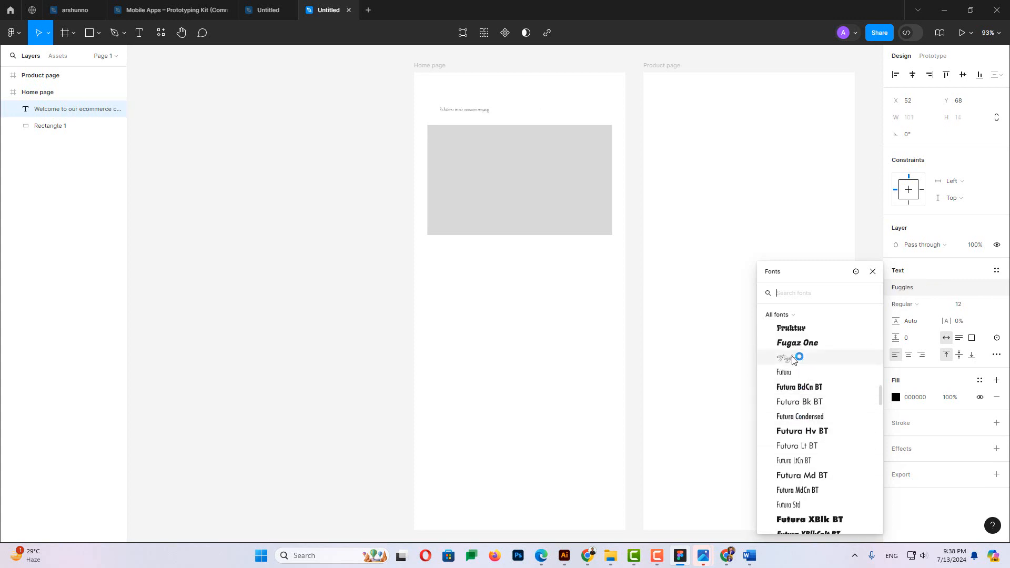
{"action": "left_click", "coordinate": [794, 360]}
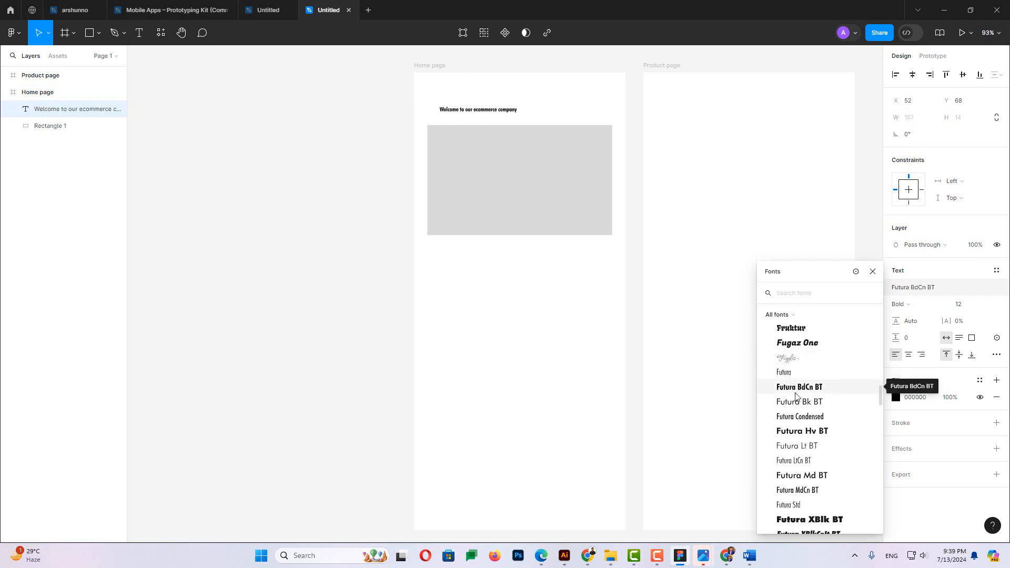
{"action": "scroll", "coordinate": [795, 396], "scroll_direction": "down", "scroll_amount": 2}
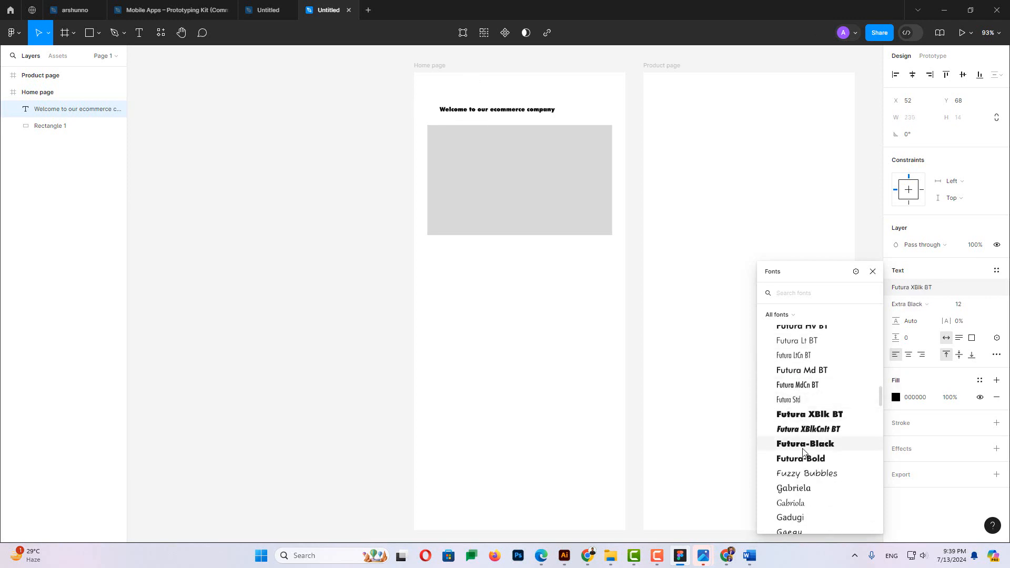
{"action": "scroll", "coordinate": [803, 451], "scroll_direction": "down", "scroll_amount": 2}
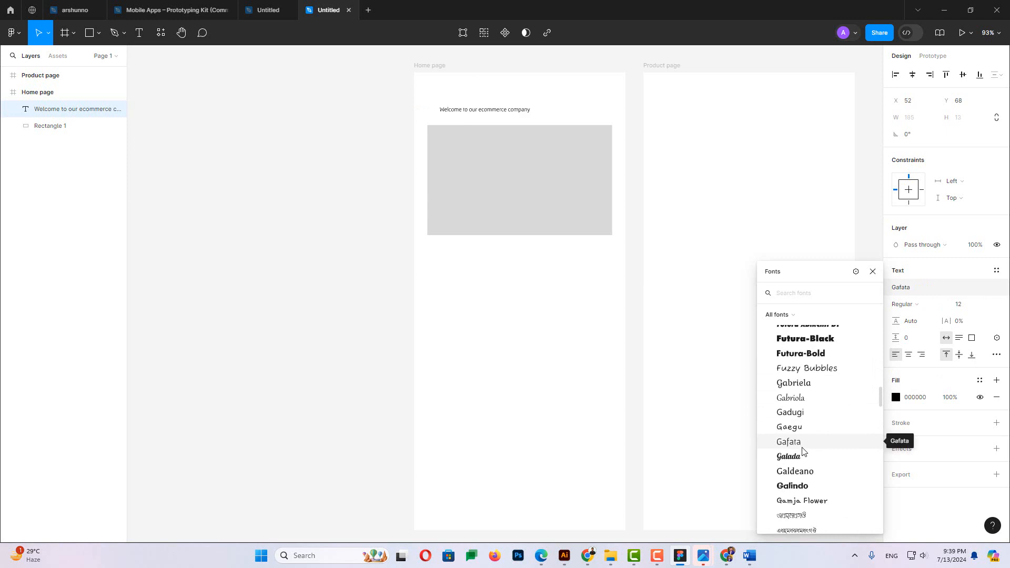
{"action": "scroll", "coordinate": [803, 400], "scroll_direction": "up", "scroll_amount": 2}
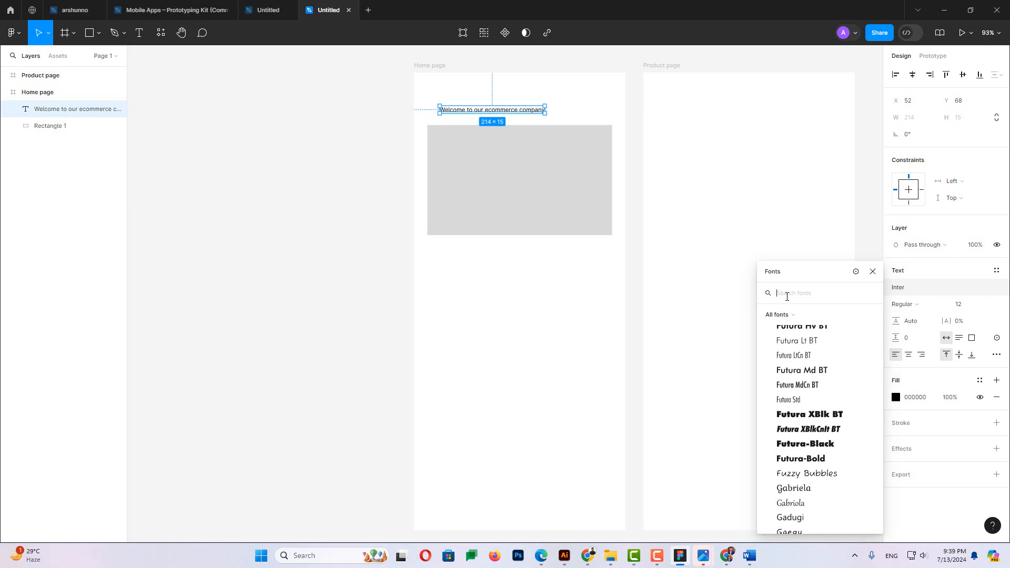
Set the welcome text's font to Lato and align its left edge with the grey rectangle below
{"action": "type", "text": "lato"}
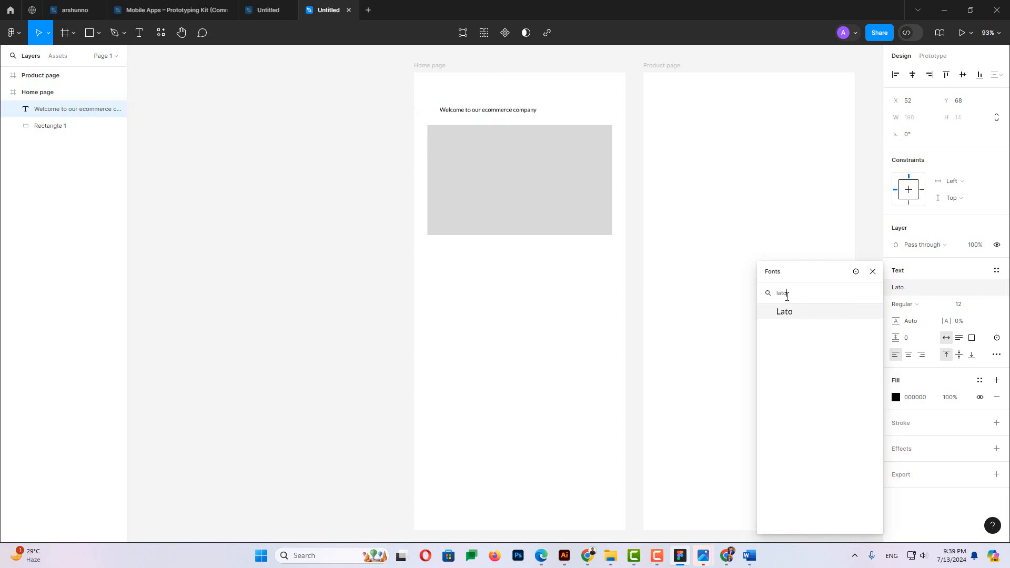
{"action": "left_click", "coordinate": [788, 313]}
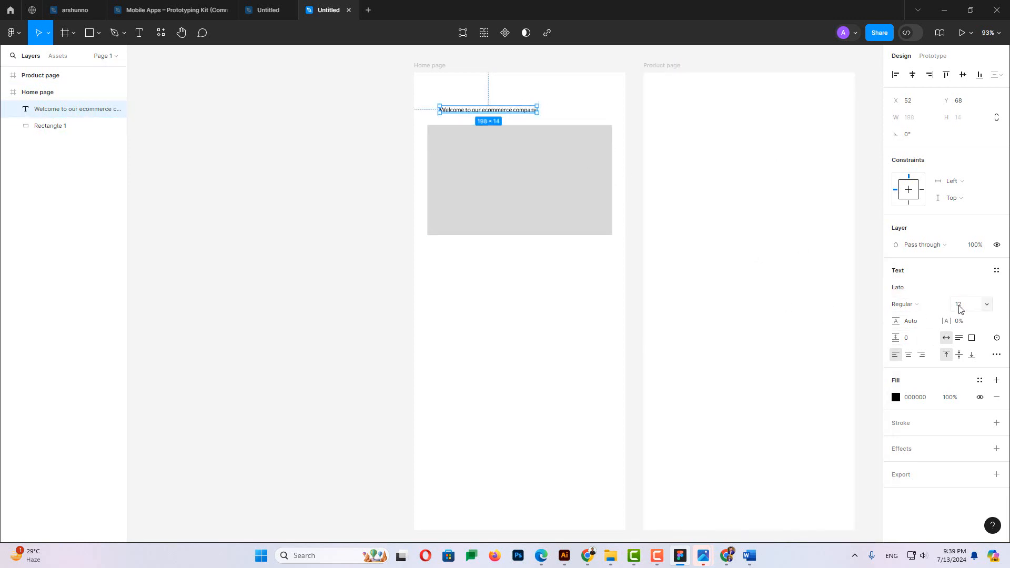
{"action": "left_click_drag", "start_coordinate": [468, 110], "coordinate": [455, 114]}
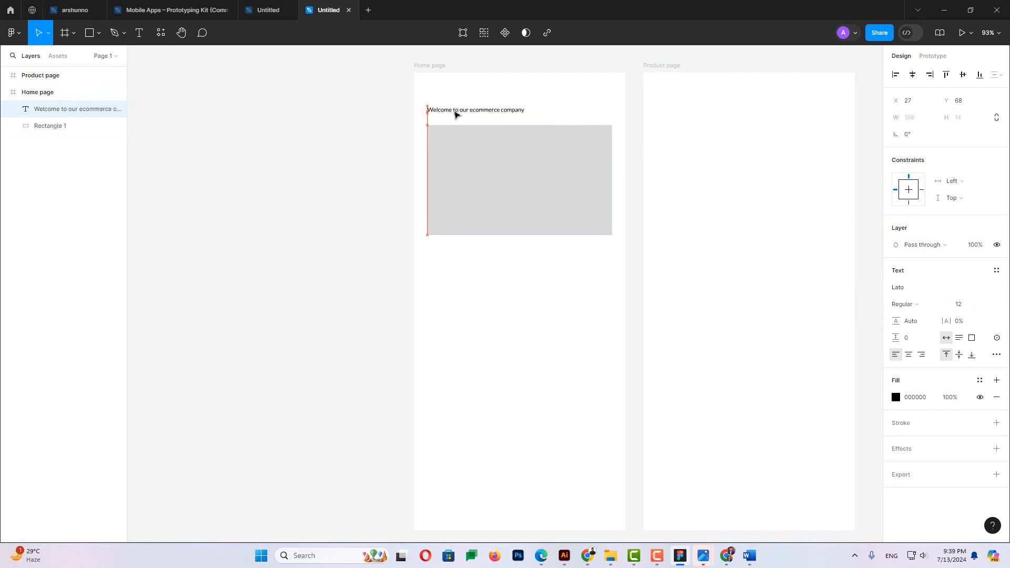
Set the welcome text's font size to 20
{"action": "left_click", "coordinate": [964, 305]}
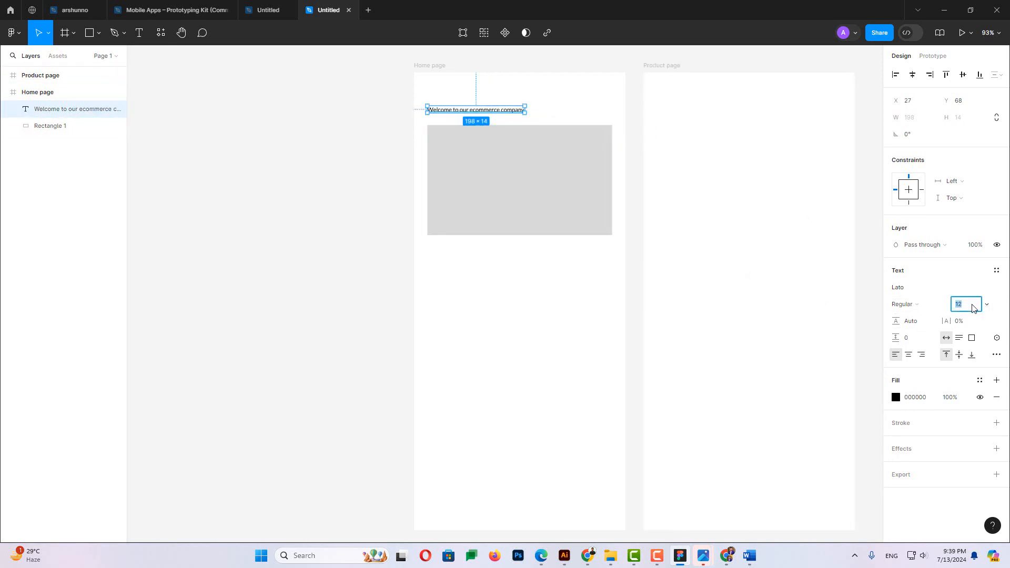
{"action": "left_click", "coordinate": [985, 306]}
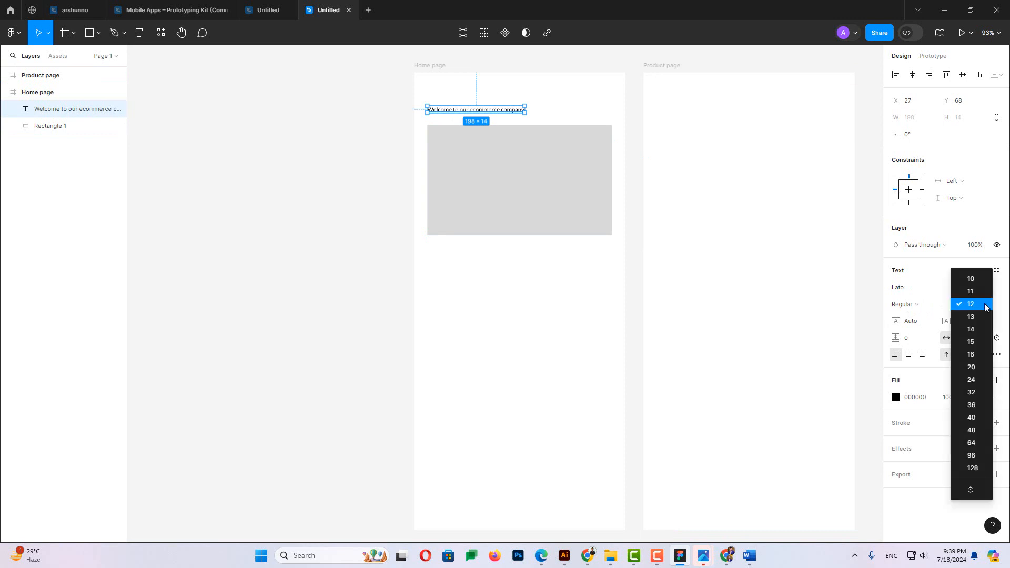
{"action": "left_click", "coordinate": [971, 367]}
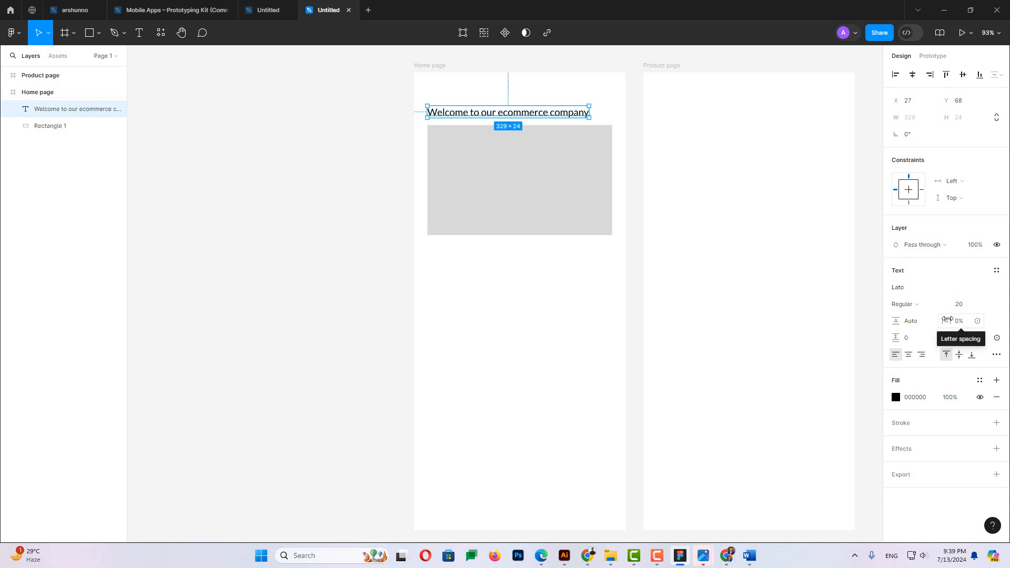
Try a tighter letter spacing of -4% on the welcome text, and reset it to 0%
{"action": "mouse_move", "coordinate": [946, 322]}
{"action": "left_mouse_down"}
{"action": "mouse_move", "coordinate": [915, 321]}
{"action": "mouse_move", "coordinate": [972, 321]}
{"action": "mouse_move", "coordinate": [942, 320]}
{"action": "left_mouse_up"}
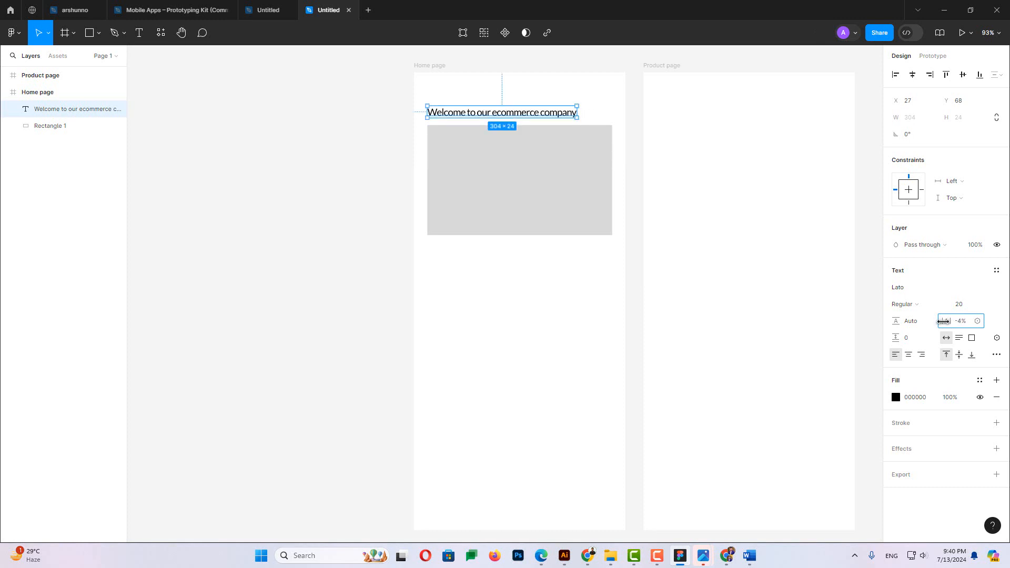
{"action": "left_click_drag", "start_coordinate": [942, 320], "coordinate": [946, 321]}
{"action": "left_click", "coordinate": [958, 324]}
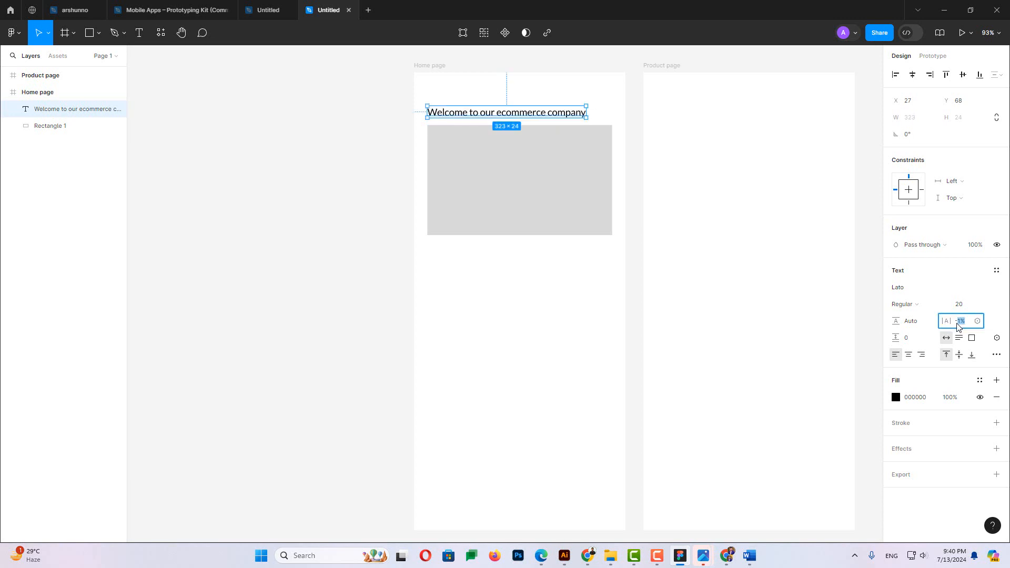
{"action": "type", "text": "-0"}
{"action": "key", "text": "Return"}
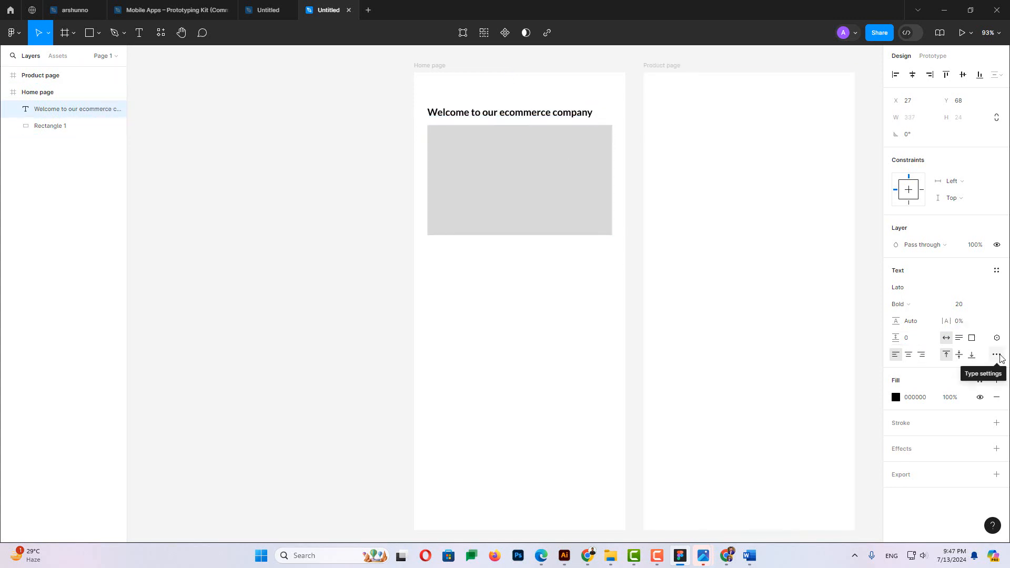
Set the welcome text to uppercase and its font size to 16, and finish with nothing selected
{"action": "left_click", "coordinate": [1000, 356]}
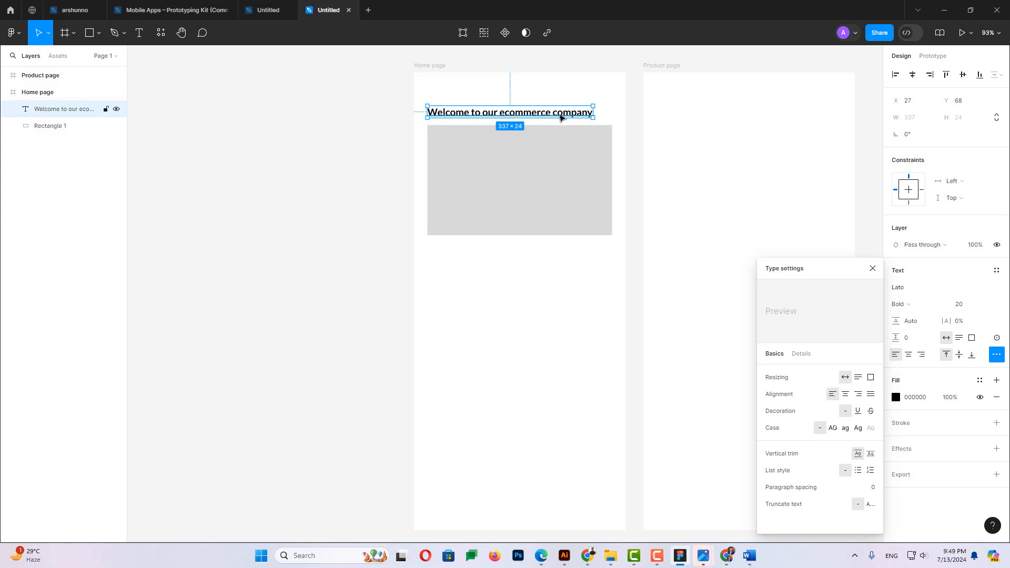
{"action": "left_click", "coordinate": [832, 428]}
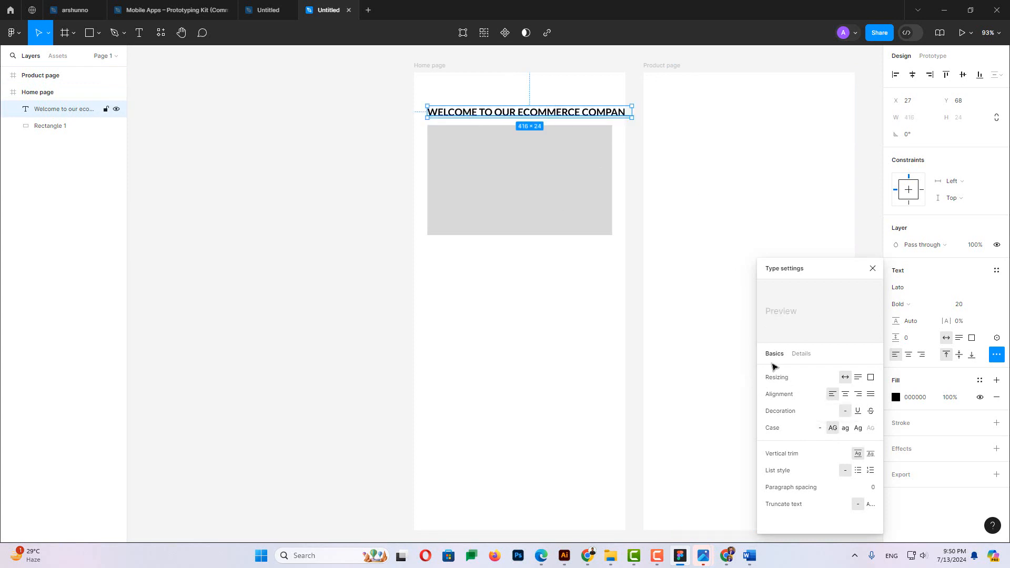
{"action": "left_click", "coordinate": [960, 305]}
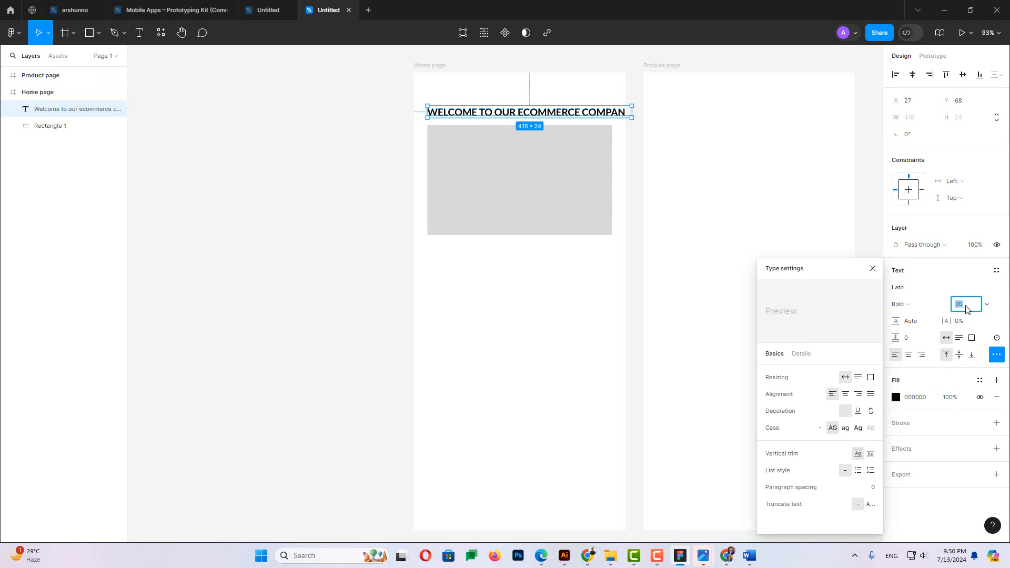
{"action": "left_click", "coordinate": [985, 305]}
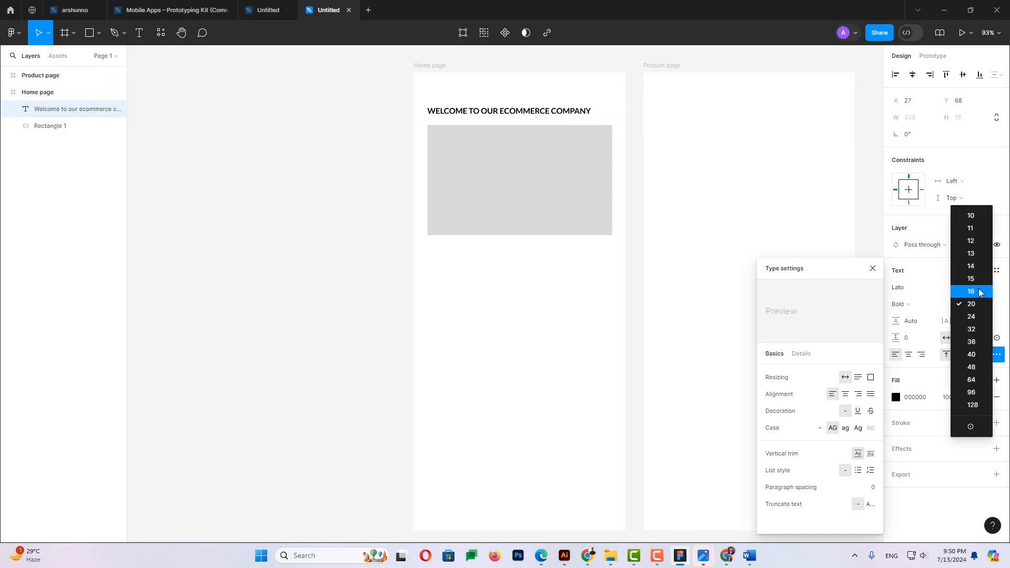
{"action": "left_click", "coordinate": [979, 292]}
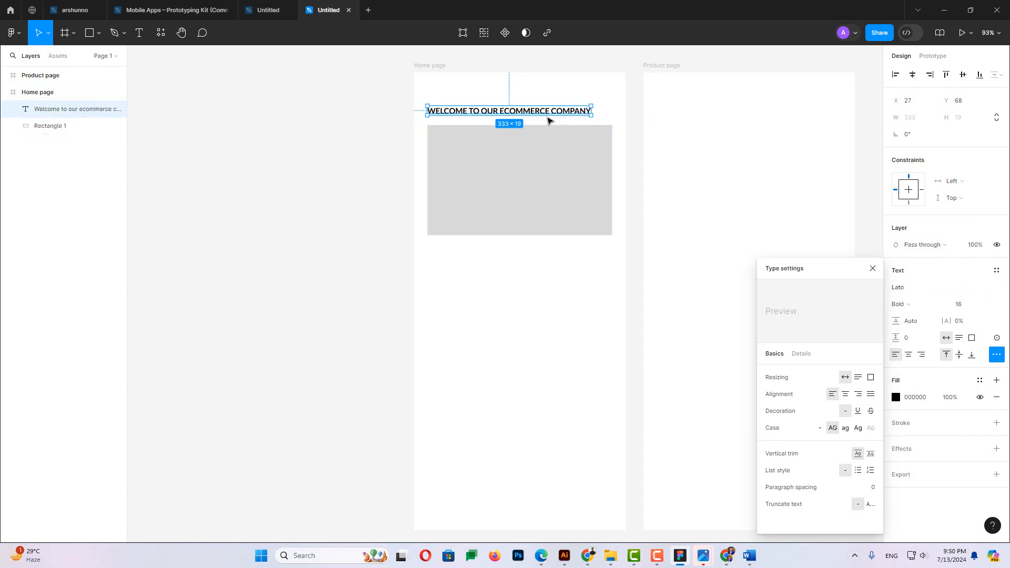
{"action": "left_click", "coordinate": [646, 137]}
{"action": "left_click", "coordinate": [563, 109]}
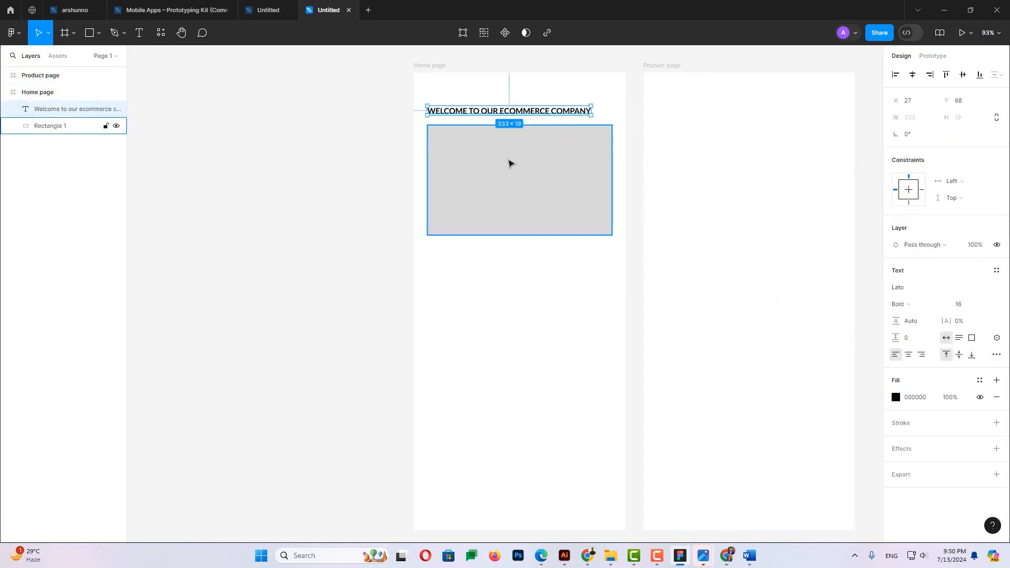
{"action": "left_click", "coordinate": [509, 163]}
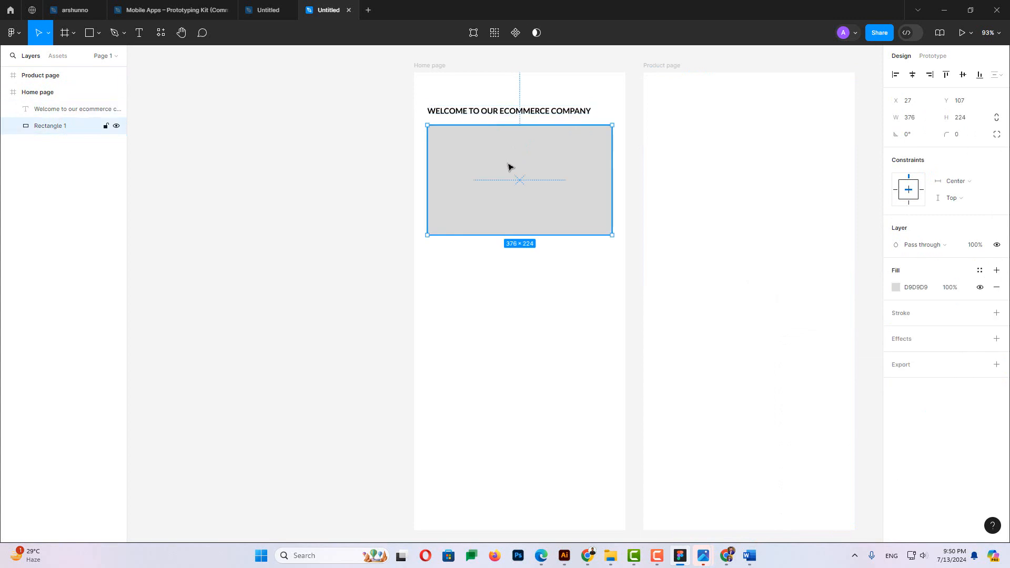
{"action": "left_click", "coordinate": [476, 252]}
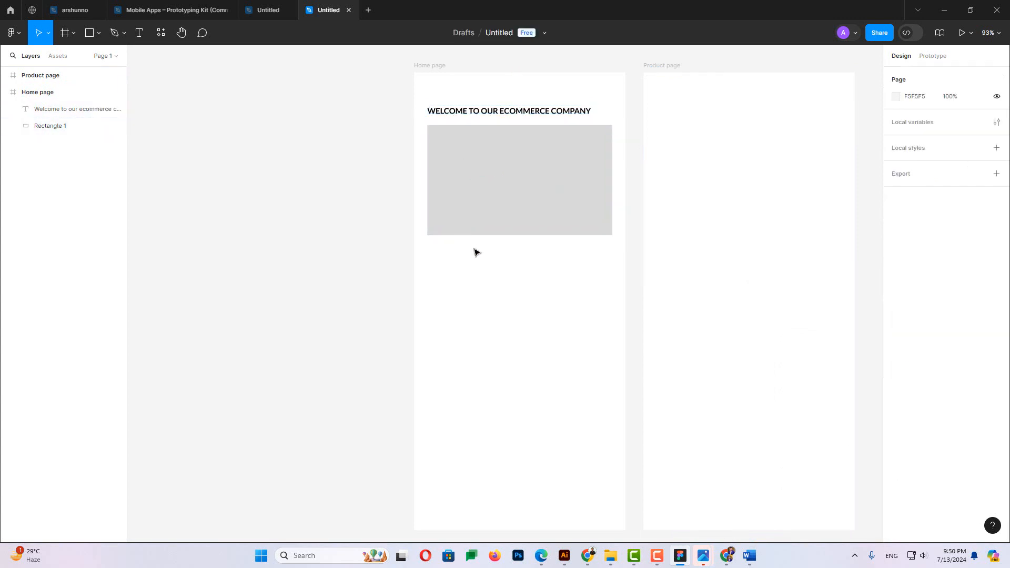
Add the placeholder text "image here" inside the grey banner rectangle on the Home page
{"action": "scroll", "coordinate": [476, 232], "scroll_direction": "down", "scroll_amount": 1}
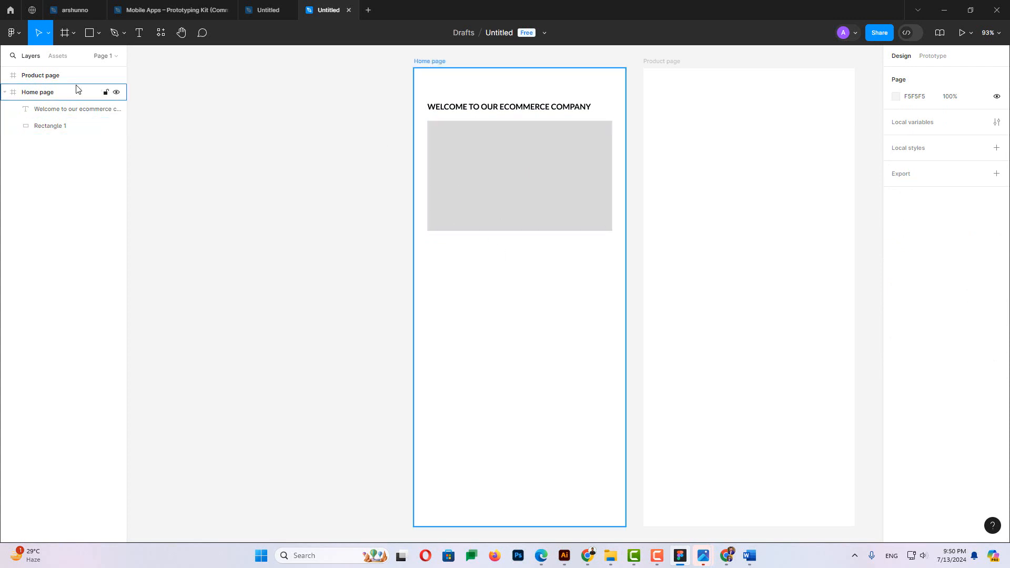
{"action": "left_click", "coordinate": [139, 32]}
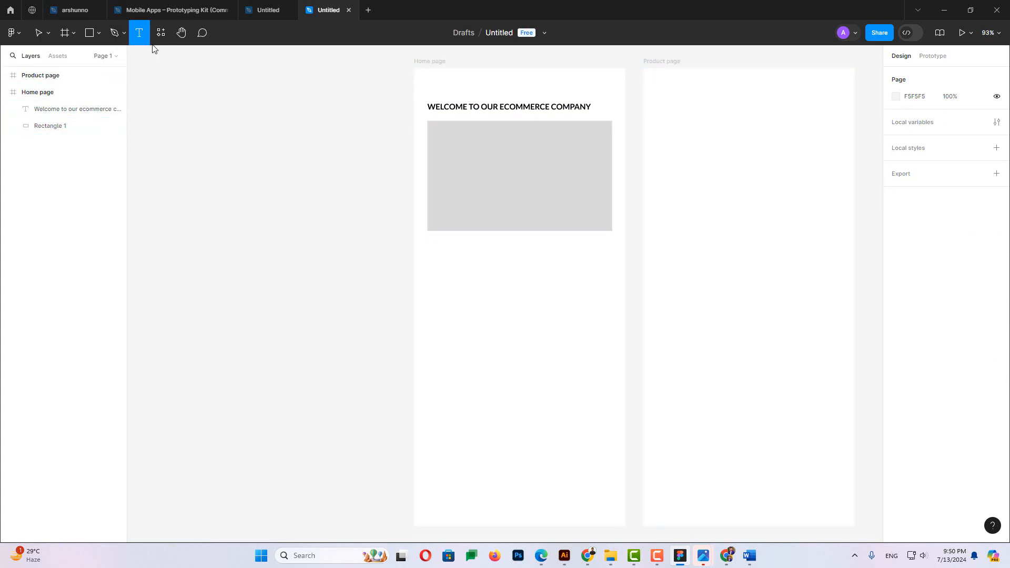
{"action": "left_click", "coordinate": [489, 182]}
{"action": "type", "text": "im"}
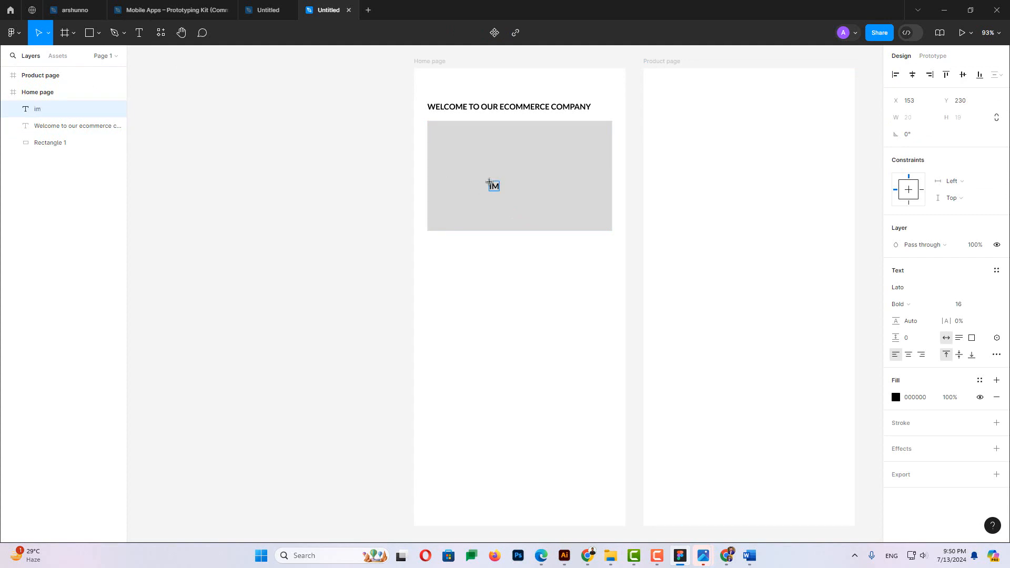
{"action": "type", "text": "page here"}
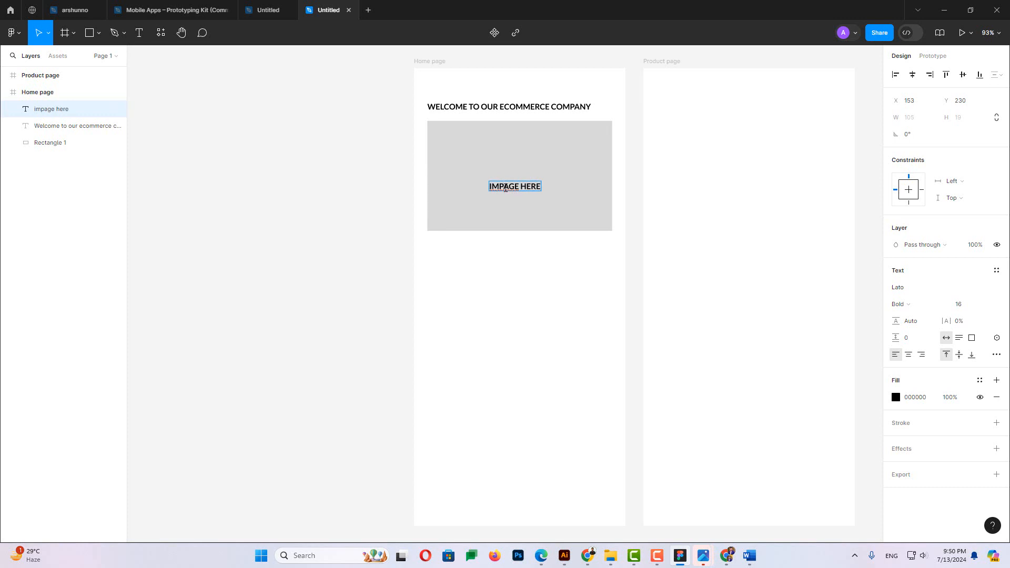
{"action": "left_click", "coordinate": [505, 188]}
{"action": "key", "text": "BackSpace"}
{"action": "key", "text": "Escape"}
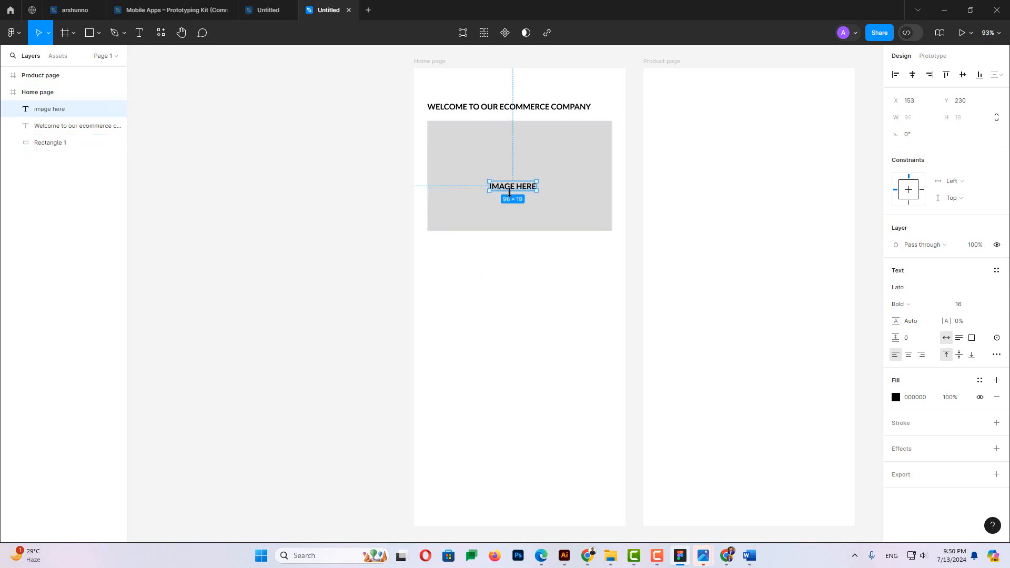
{"action": "left_click", "coordinate": [527, 286]}
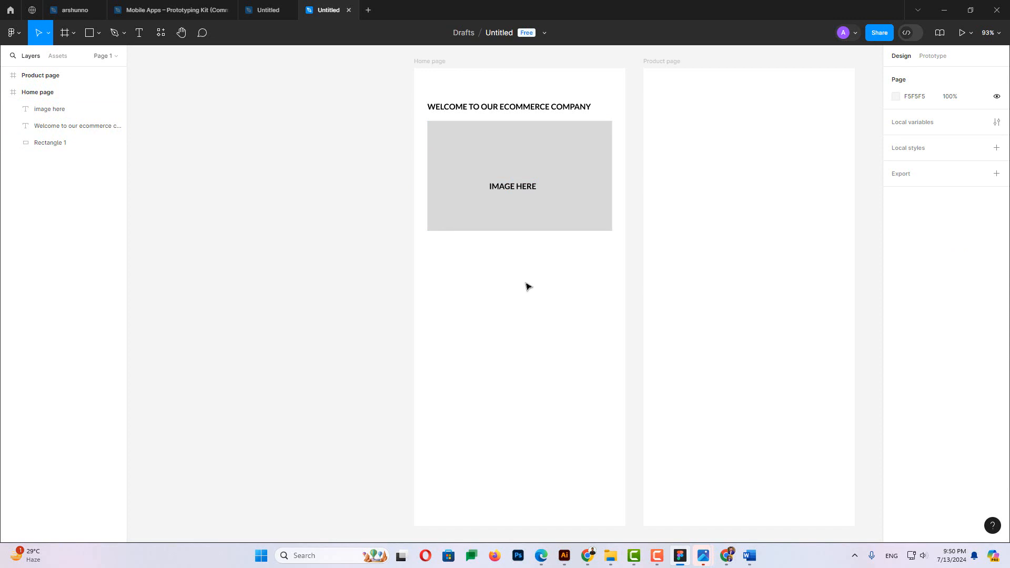
Draw a text box about 360 × 192 below the grey rectangle on the Home page
{"action": "scroll", "coordinate": [514, 270], "scroll_direction": "down", "scroll_amount": 1}
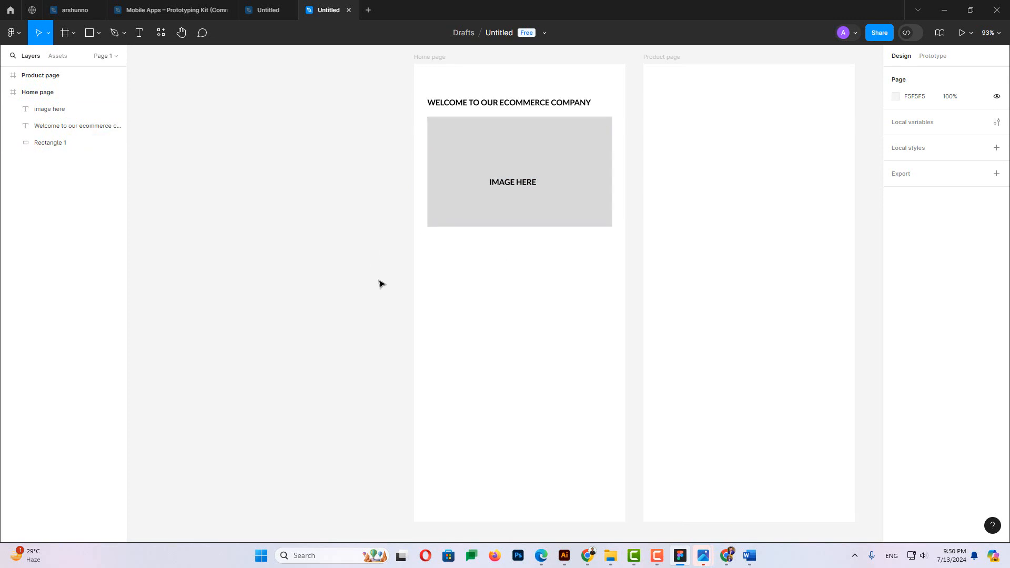
{"action": "left_click", "coordinate": [140, 34]}
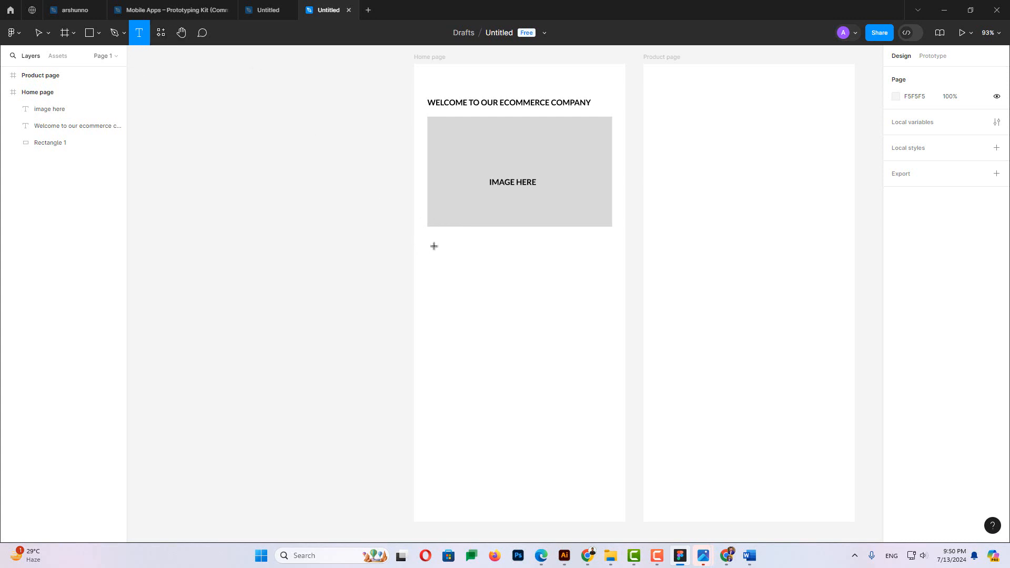
{"action": "left_click_drag", "start_coordinate": [432, 247], "coordinate": [608, 341]}
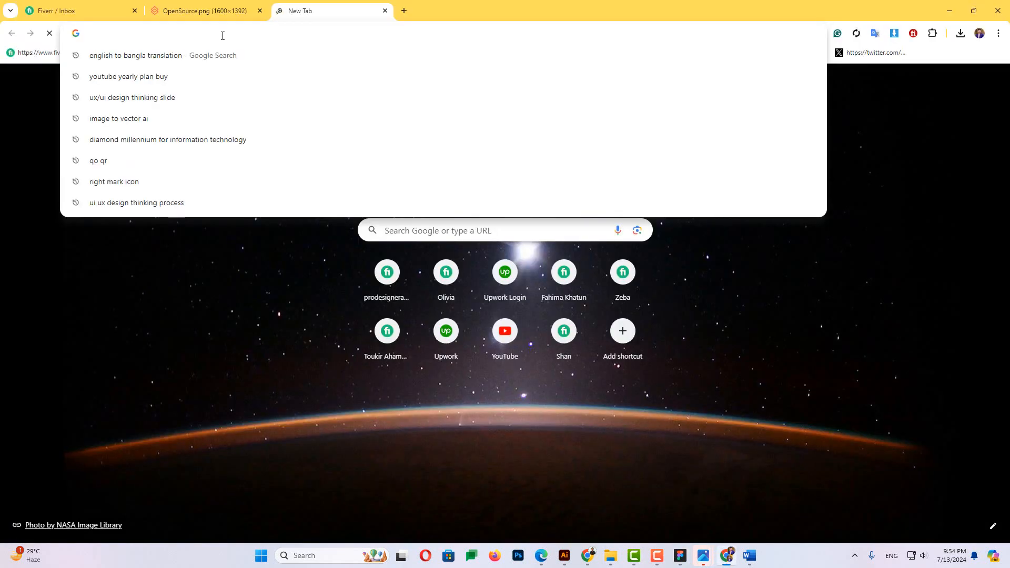
Search Google for "product info" in a new Chrome tab
{"action": "type", "text": "prdu"}
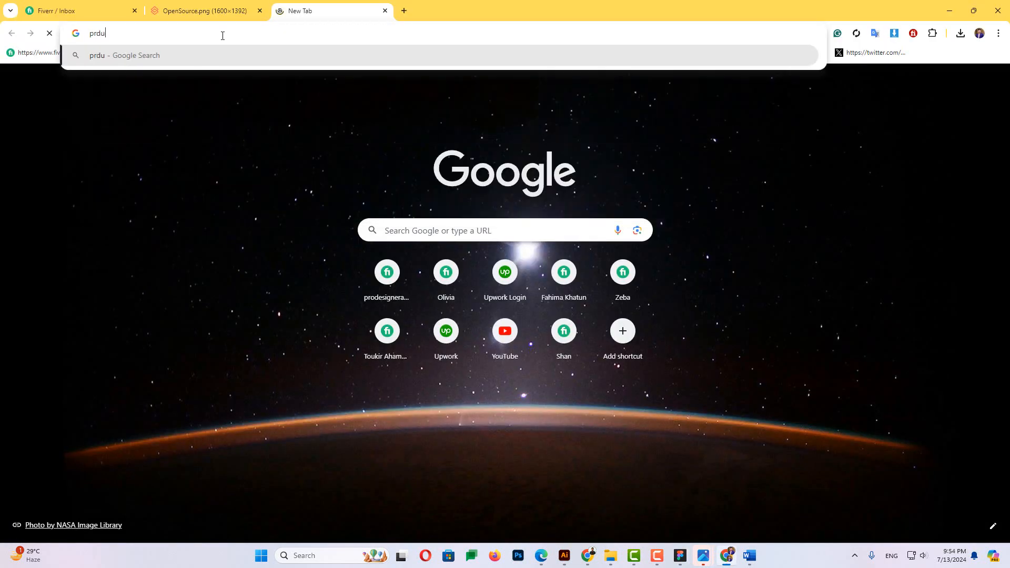
{"action": "key", "text": "BackSpace"}
{"action": "key", "text": "BackSpace"}
{"action": "type", "text": "o"}
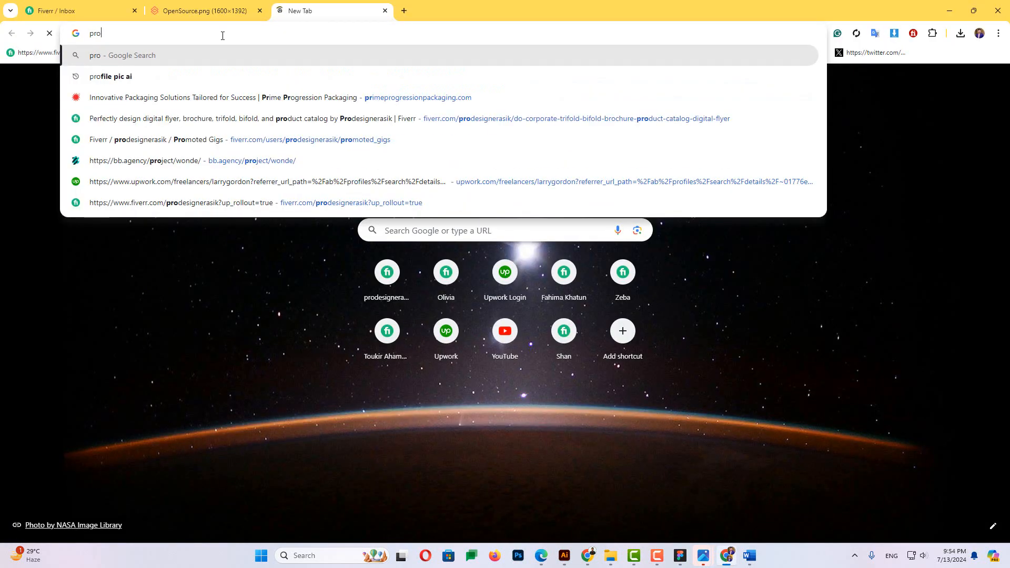
{"action": "type", "text": "duct in"}
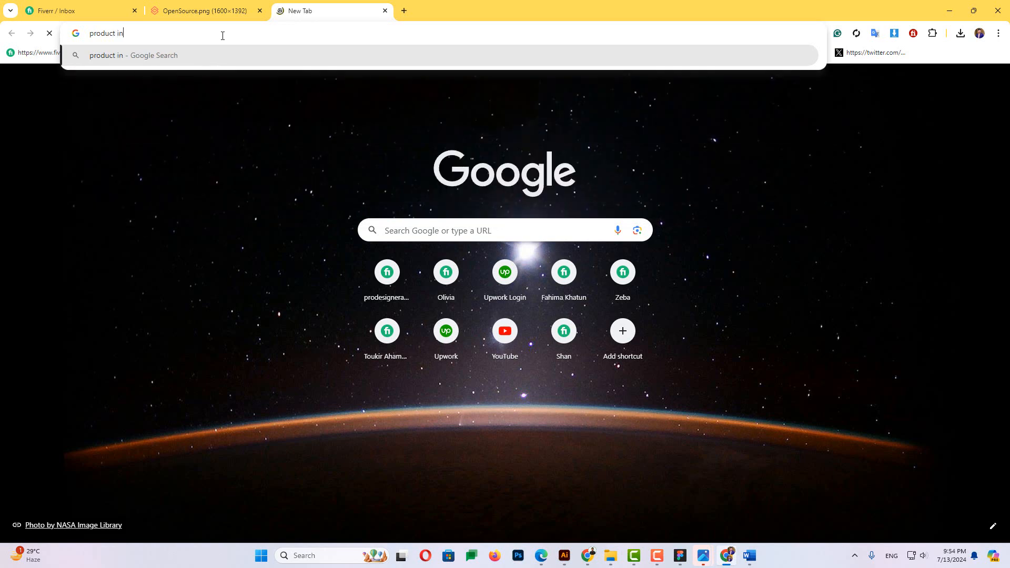
{"action": "type", "text": "fo"}
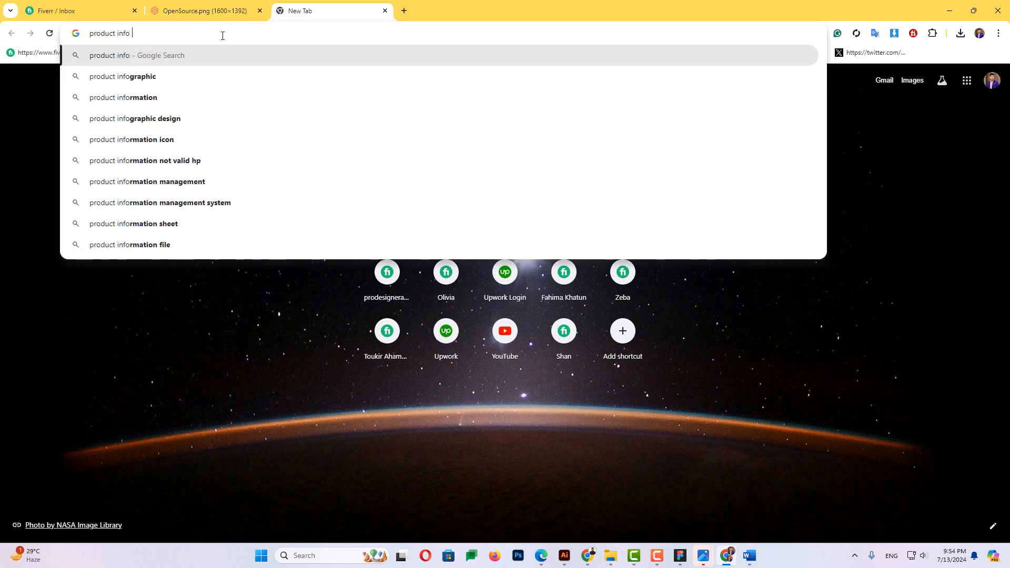
{"action": "key", "text": "Return"}
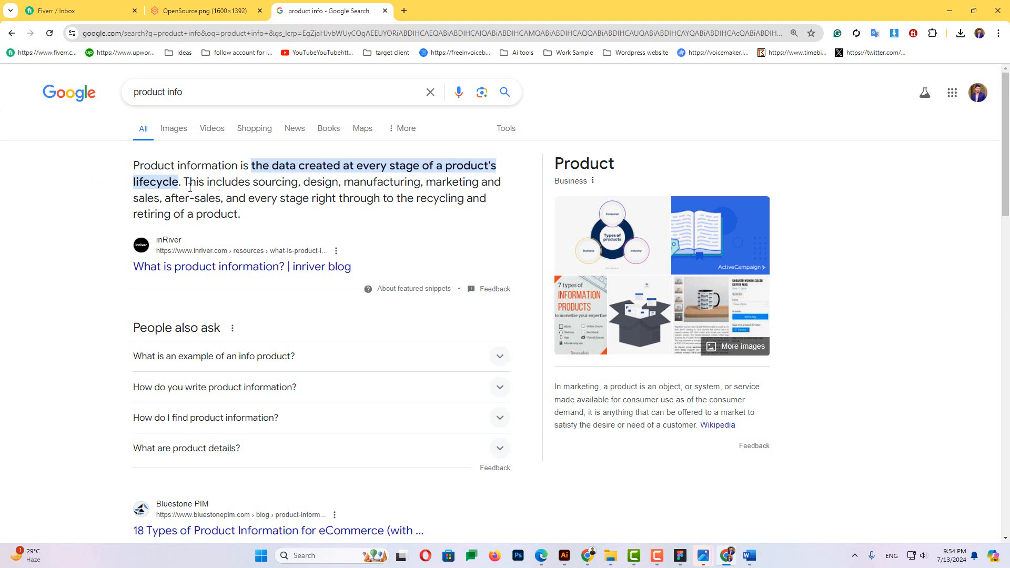
Copy the first sentence answering "What is an example of an info product?" and replace the lower text box's content with it in Figma
{"action": "left_click", "coordinate": [500, 359]}
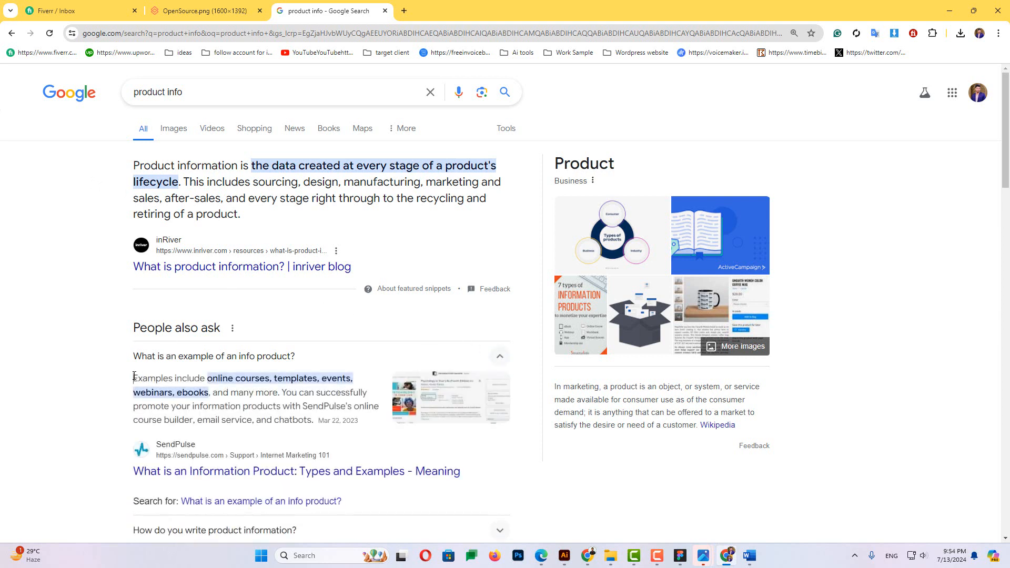
{"action": "left_click_drag", "start_coordinate": [133, 377], "coordinate": [280, 391]}
{"action": "key", "text": "ctrl+c"}
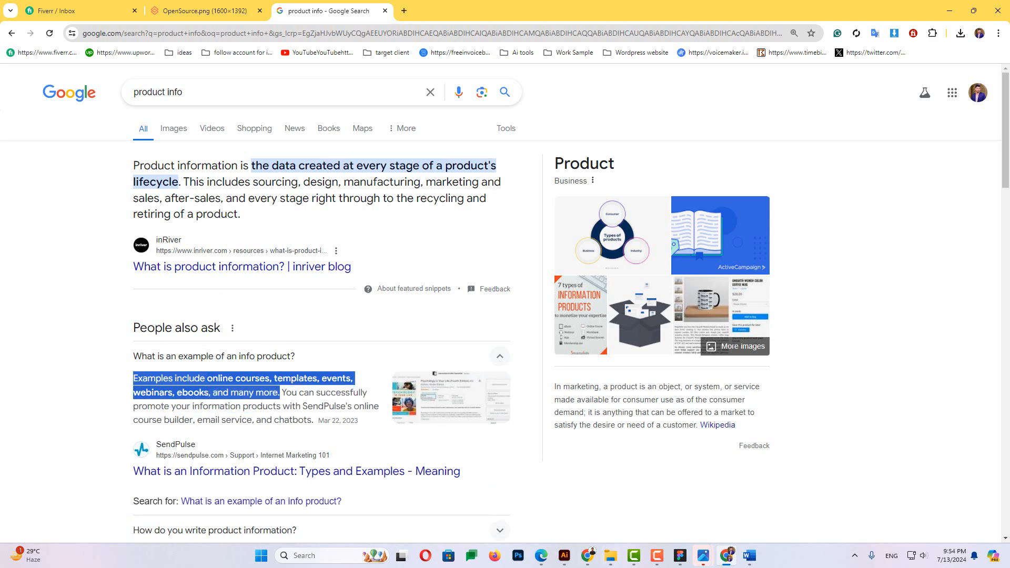
{"action": "left_click", "coordinate": [680, 557]}
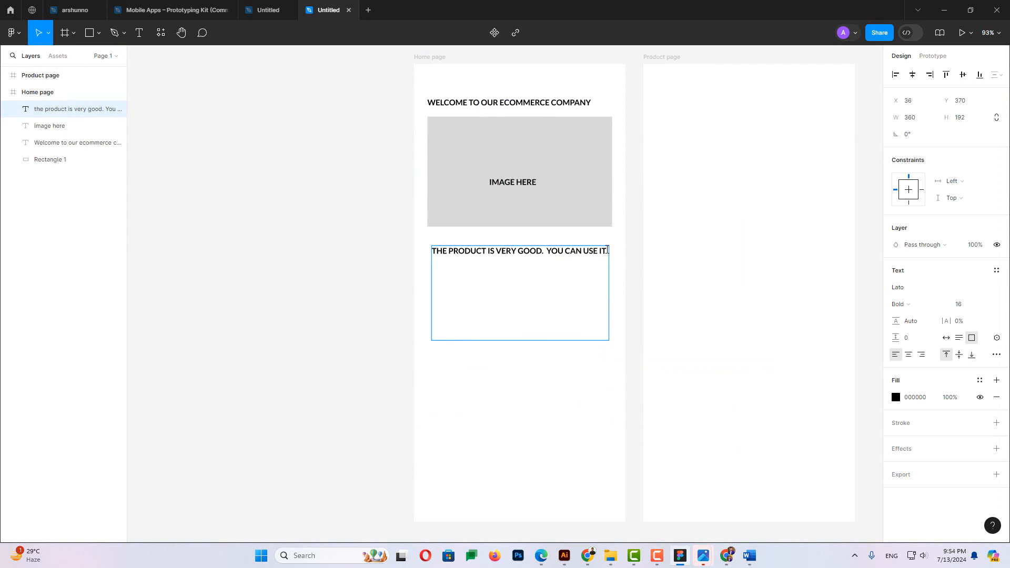
{"action": "left_click_drag", "start_coordinate": [606, 250], "coordinate": [429, 251]}
{"action": "key", "text": "ctrl+v"}
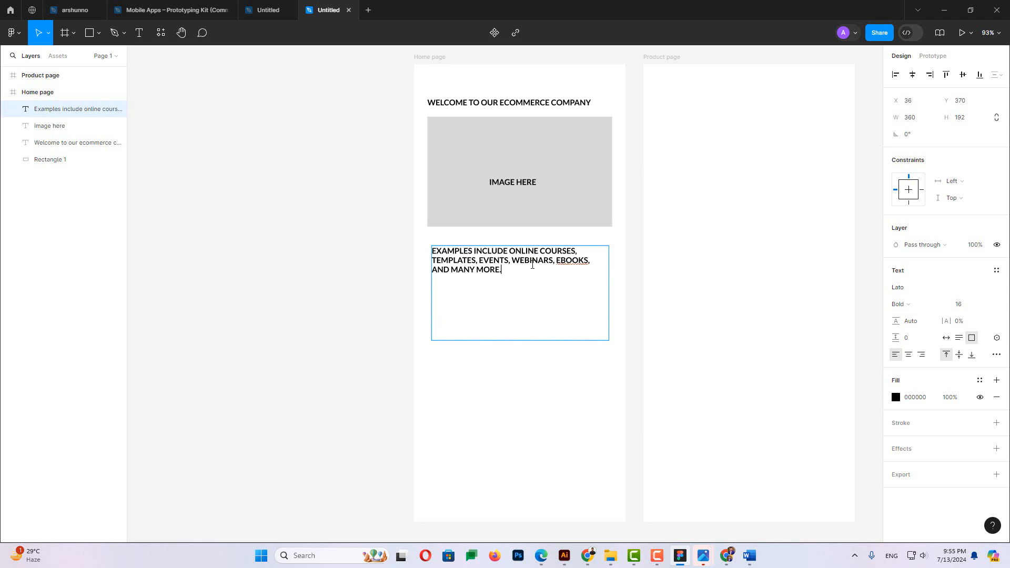
Try lowercase on the pasted product text, and set its case to title case
{"action": "left_click", "coordinate": [996, 354]}
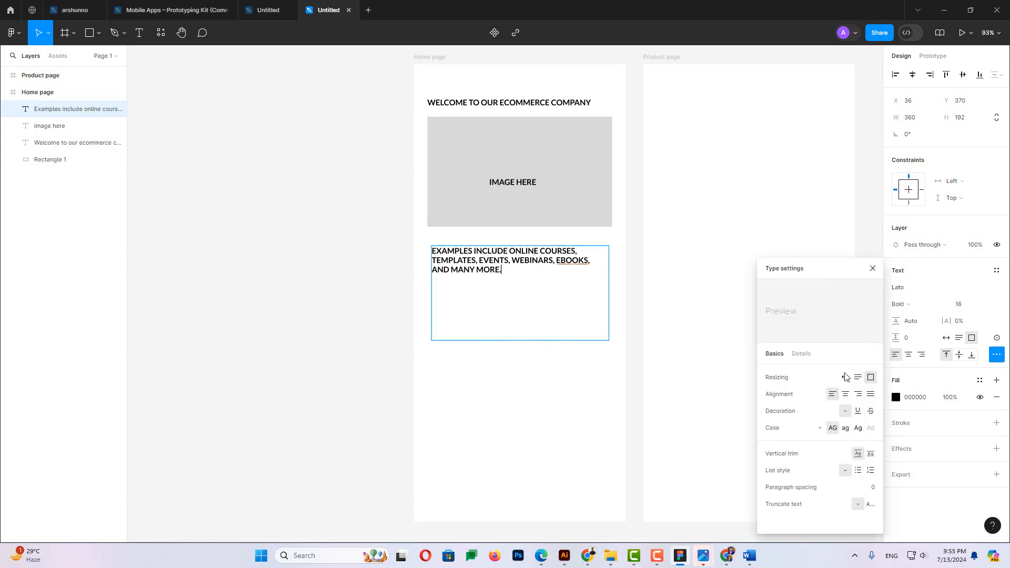
{"action": "left_click", "coordinate": [845, 428]}
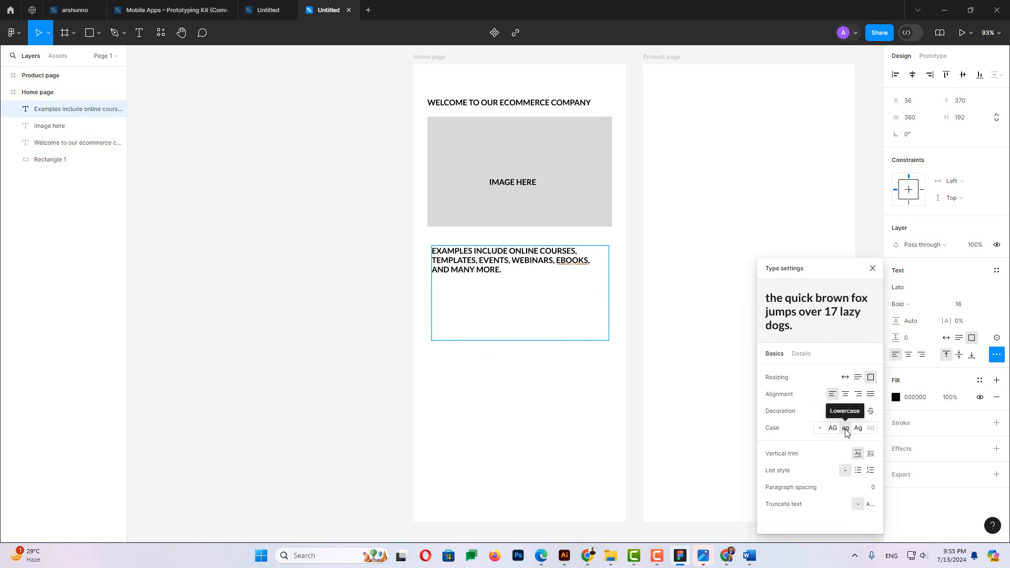
{"action": "left_click_drag", "start_coordinate": [507, 275], "coordinate": [411, 248]}
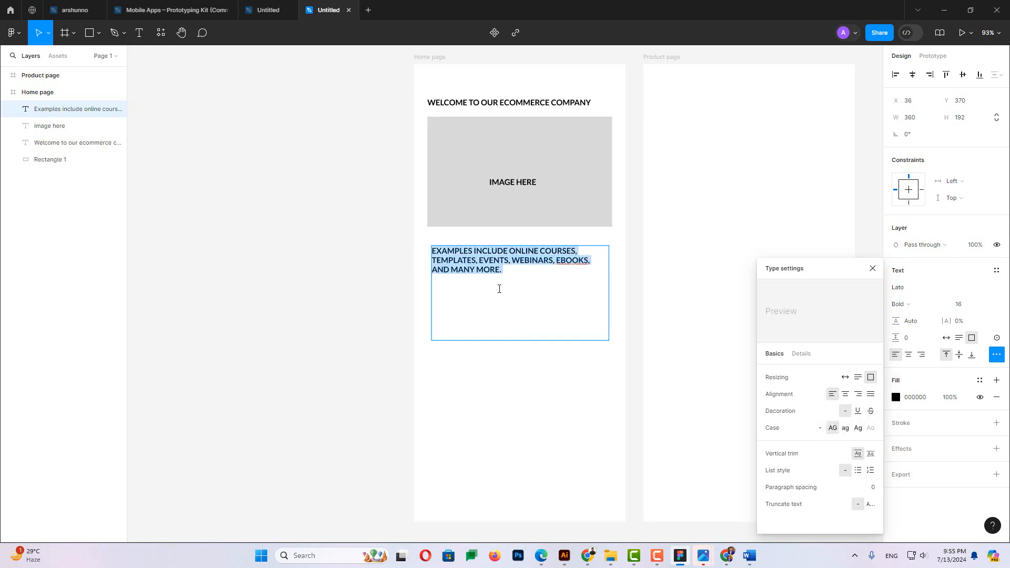
{"action": "left_click", "coordinate": [845, 428]}
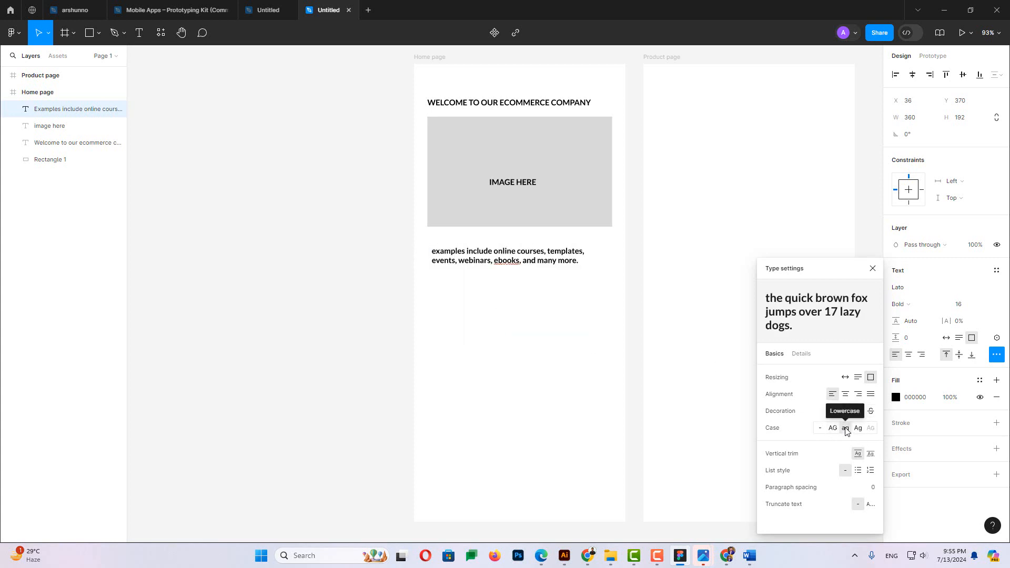
{"action": "left_click", "coordinate": [858, 428]}
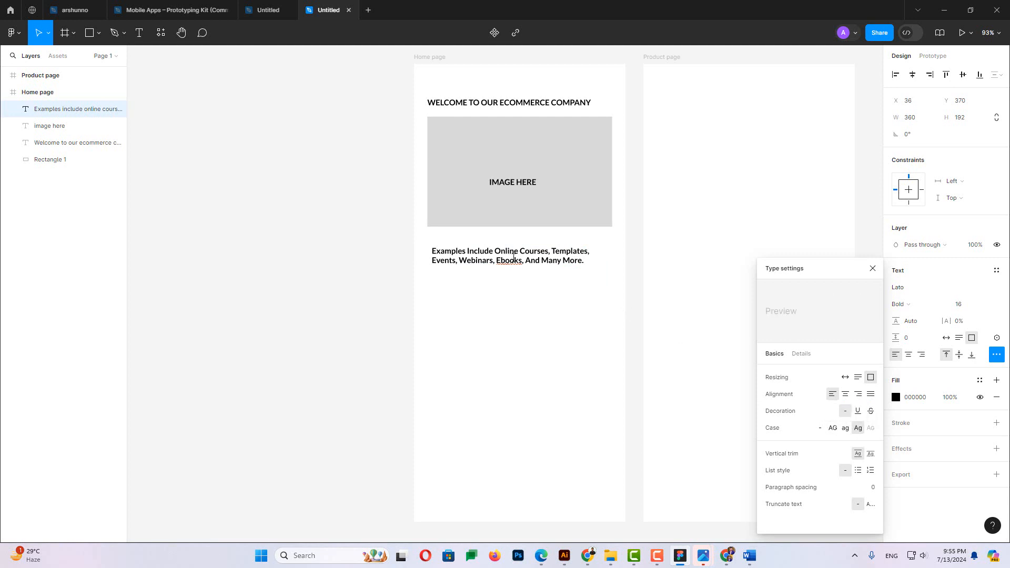
{"action": "double_click", "coordinate": [514, 257]}
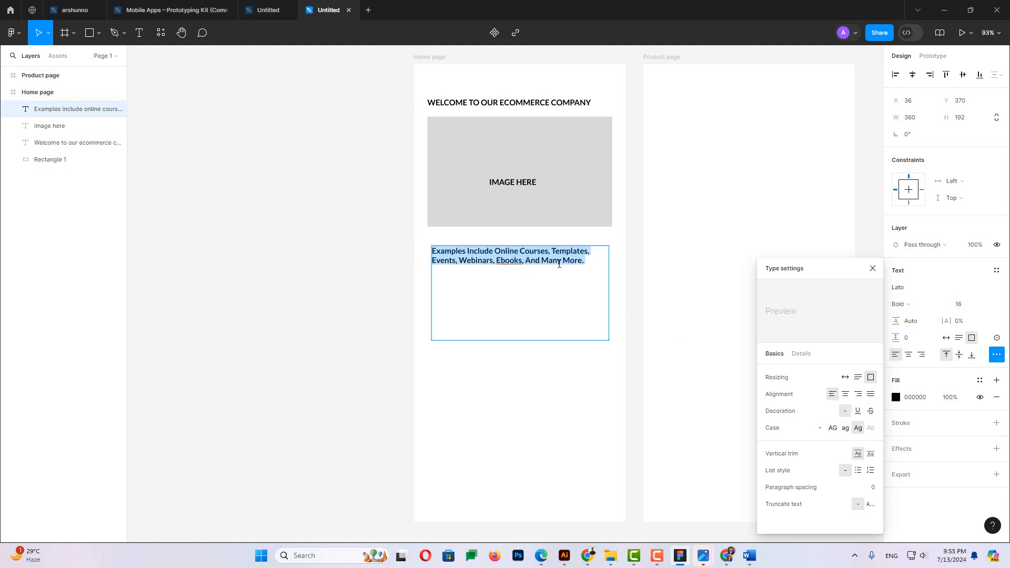
Try right and justified alignment on the product description text, and centre it horizontally
{"action": "left_click", "coordinate": [586, 259]}
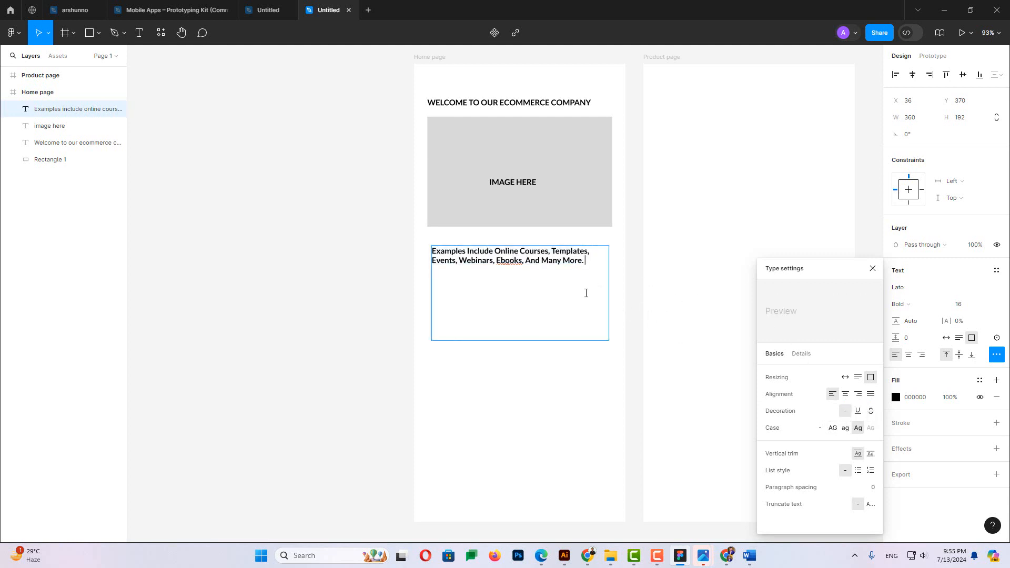
{"action": "left_click_drag", "start_coordinate": [579, 262], "coordinate": [422, 243]}
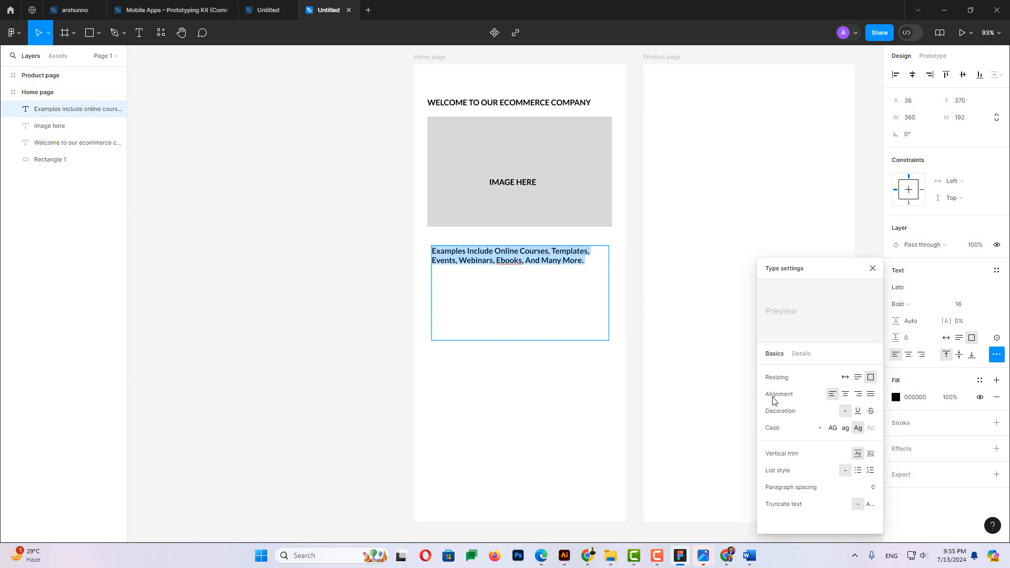
{"action": "left_click", "coordinate": [845, 395]}
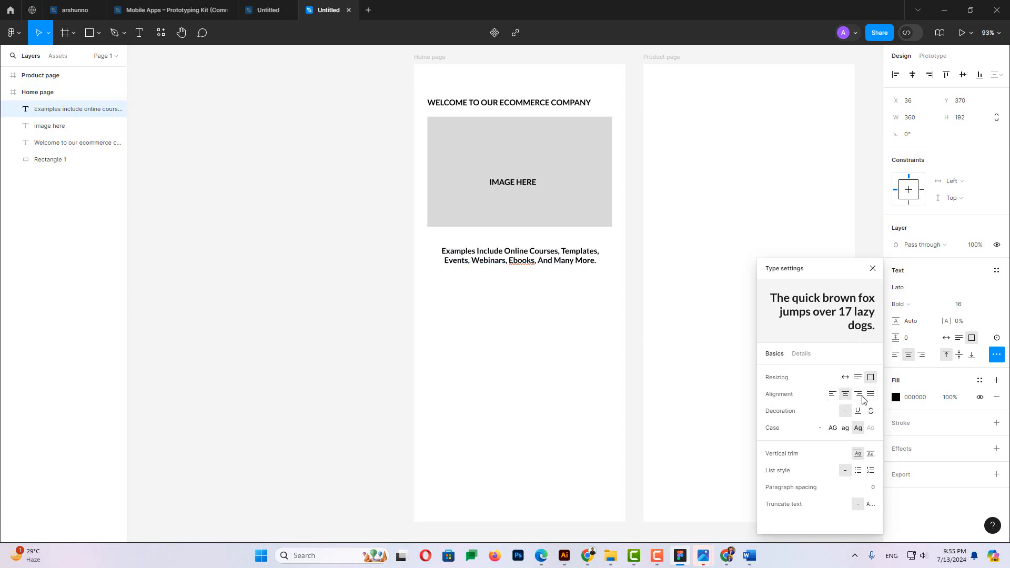
{"action": "left_click", "coordinate": [859, 396]}
{"action": "left_click", "coordinate": [870, 395]}
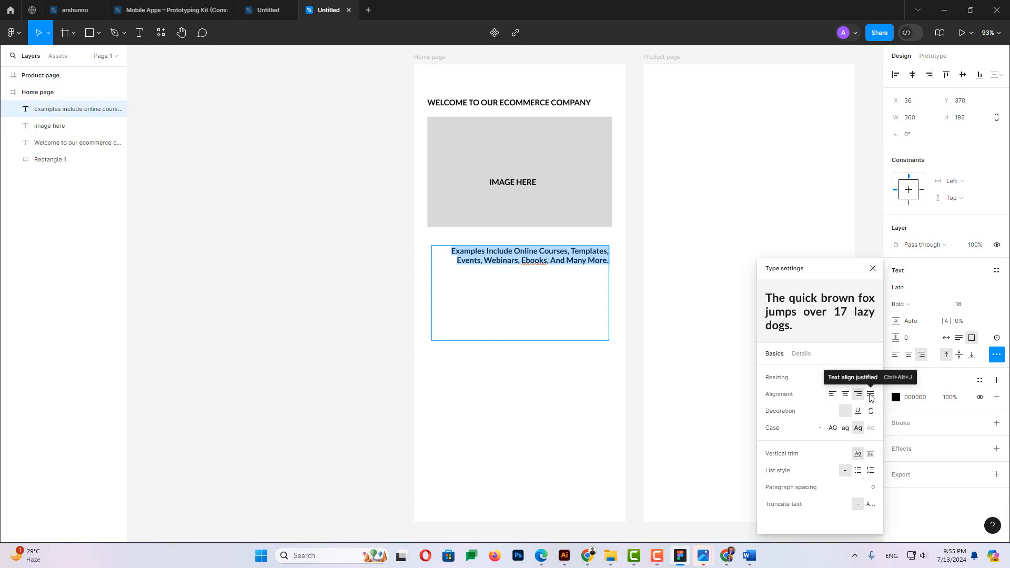
{"action": "left_click", "coordinate": [870, 395]}
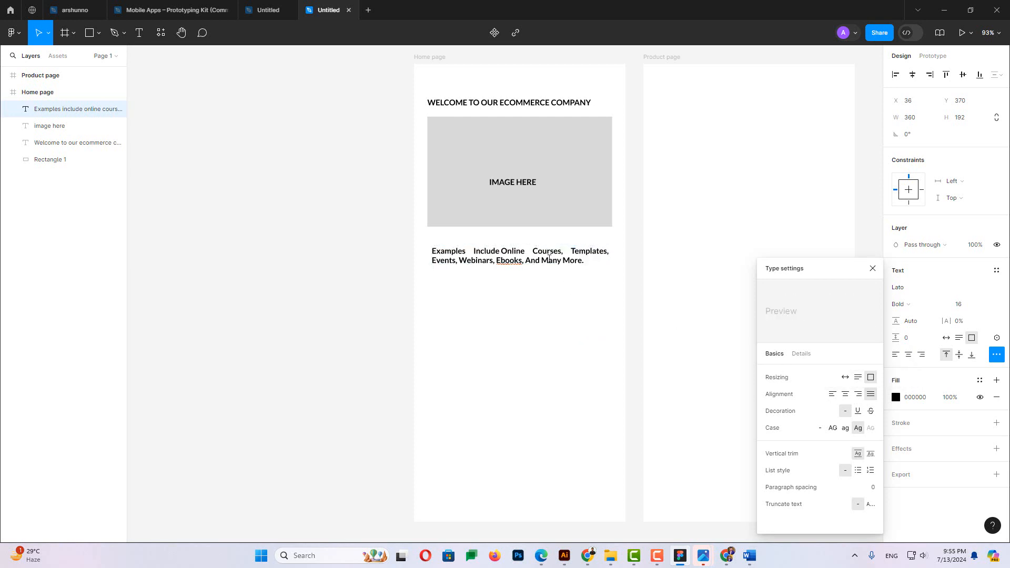
{"action": "left_click", "coordinate": [845, 394]}
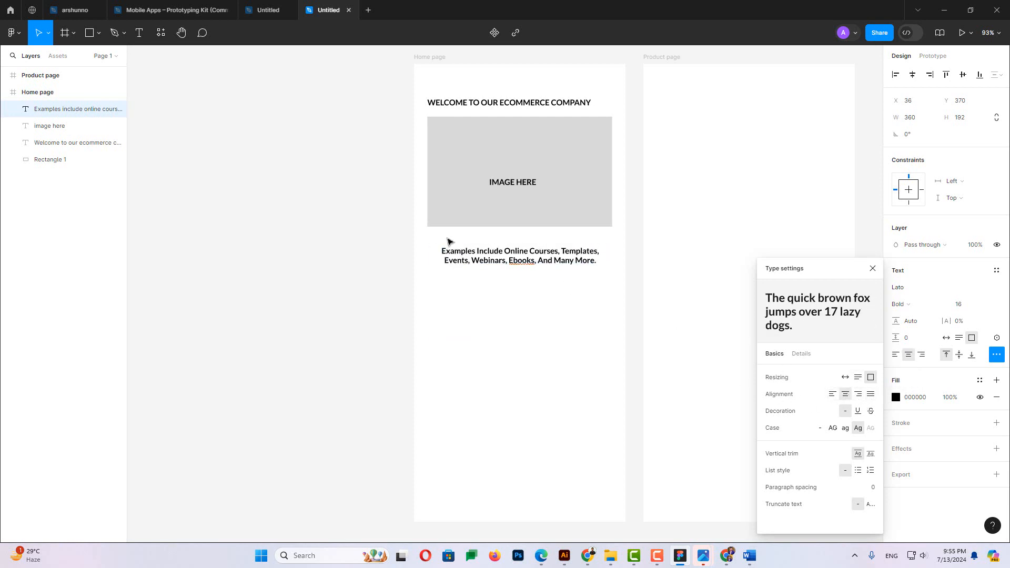
Set the font size of the product description text to 32
{"action": "double_click", "coordinate": [461, 255]}
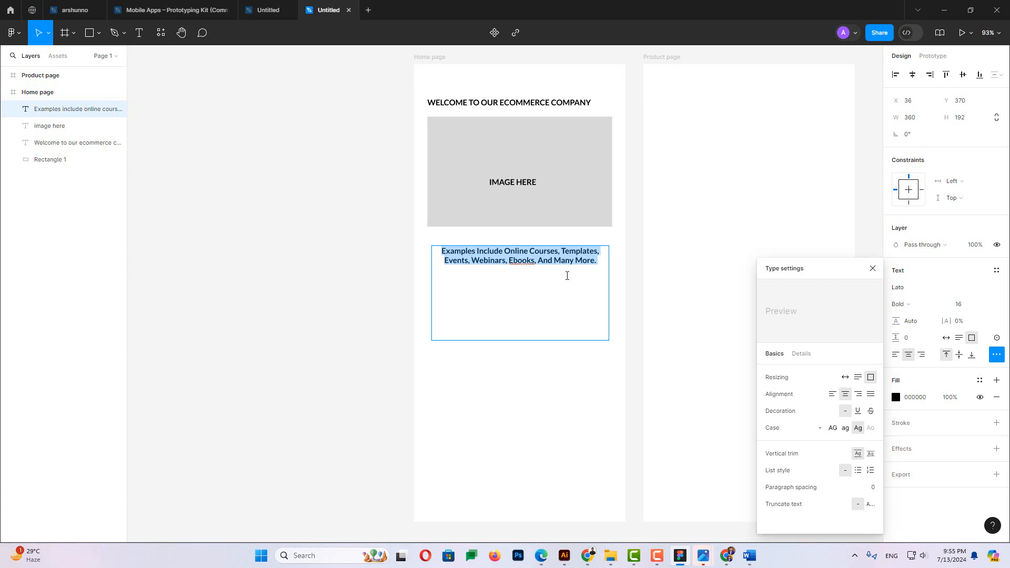
{"action": "left_click", "coordinate": [967, 308]}
{"action": "left_click", "coordinate": [985, 304]}
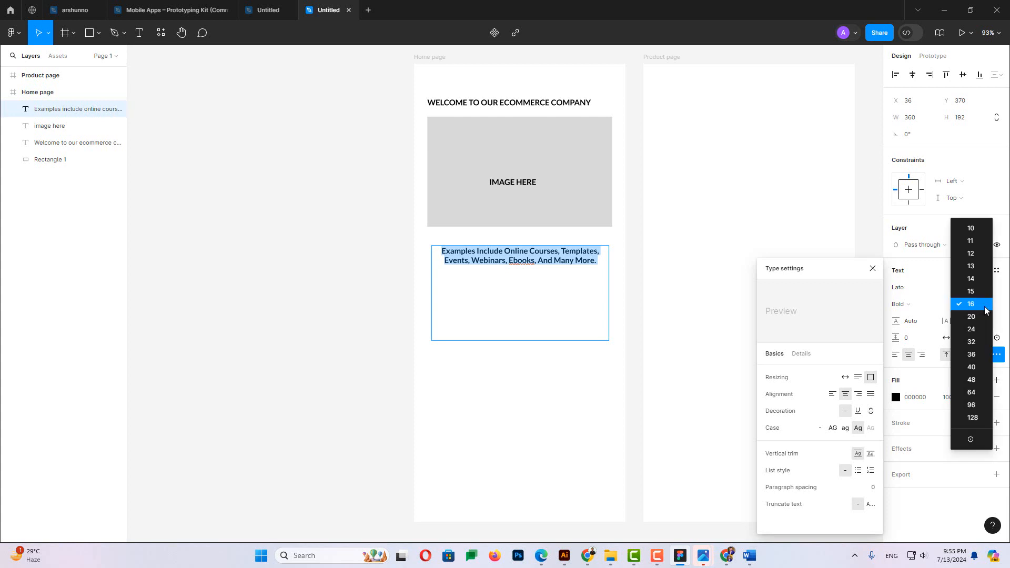
{"action": "left_click", "coordinate": [971, 342]}
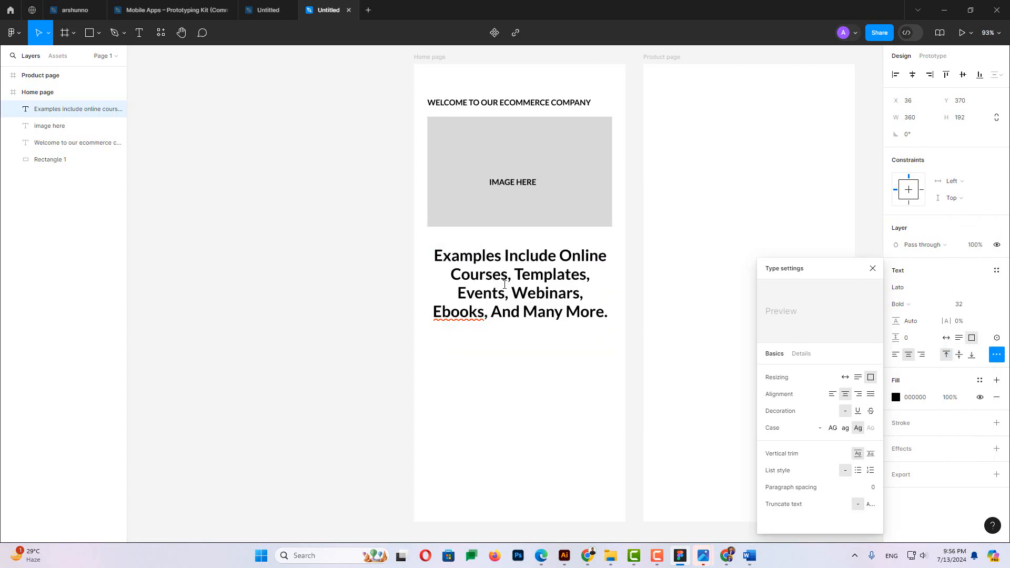
{"action": "scroll", "coordinate": [504, 284], "scroll_direction": "down", "scroll_amount": 1}
{"action": "key", "text": "Escape"}
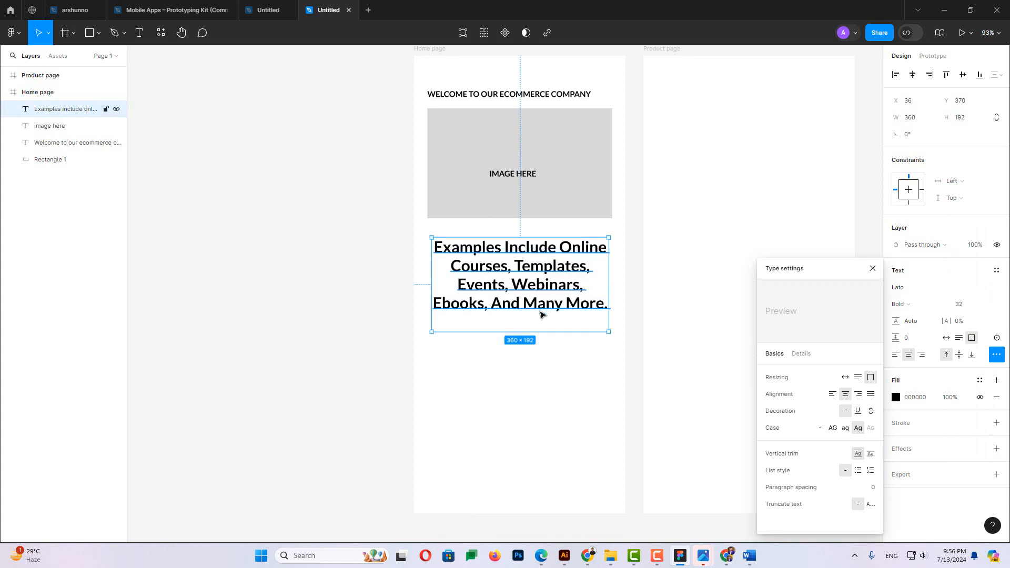
{"action": "left_click", "coordinate": [481, 376]}
{"action": "scroll", "coordinate": [479, 359], "scroll_direction": "down", "scroll_amount": 1}
{"action": "scroll", "coordinate": [479, 358], "scroll_direction": "up", "scroll_amount": 1}
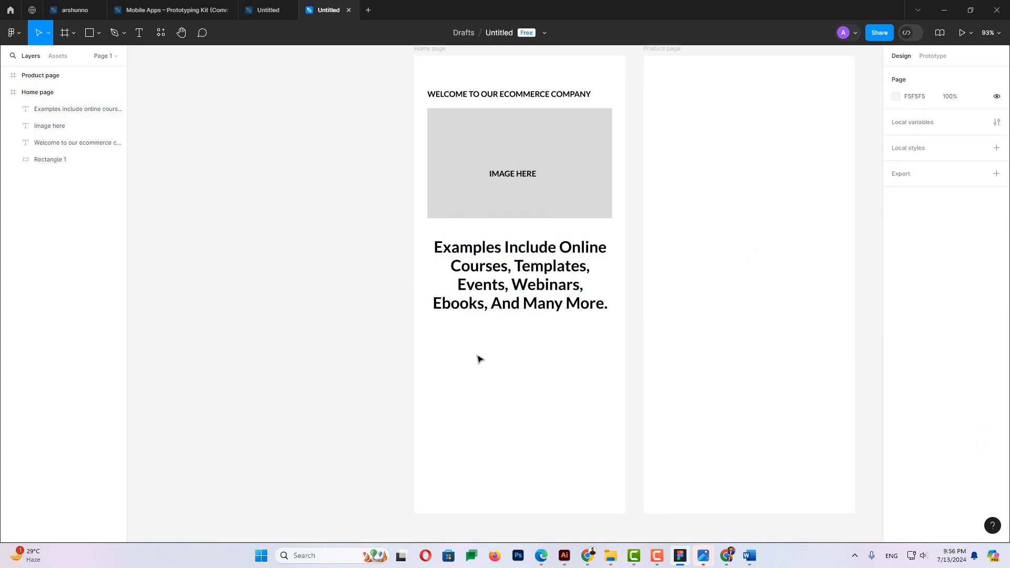
Duplicate the product description text block below the original on the Home page, at about X 25, Y 601
{"action": "scroll", "coordinate": [508, 310], "scroll_direction": "up", "scroll_amount": 1}
{"action": "left_click", "coordinate": [493, 311]}
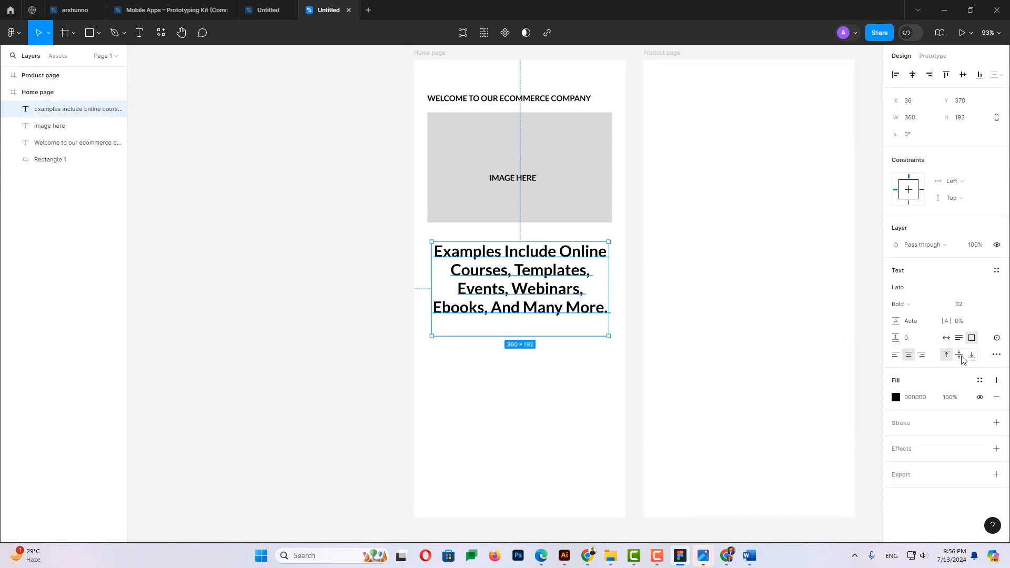
{"action": "left_click", "coordinate": [995, 356]}
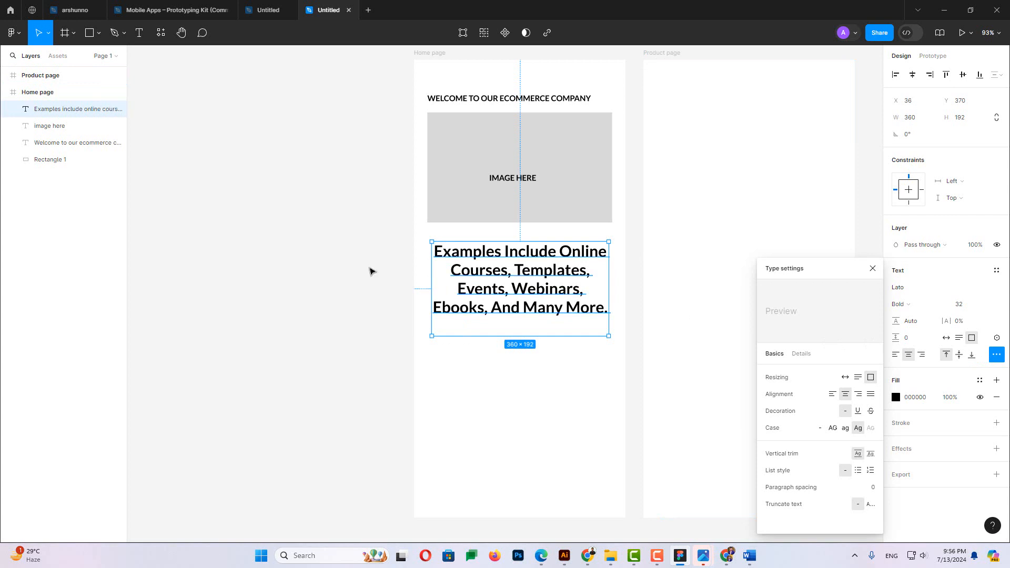
{"action": "left_click_drag", "start_coordinate": [482, 299], "coordinate": [479, 414]}
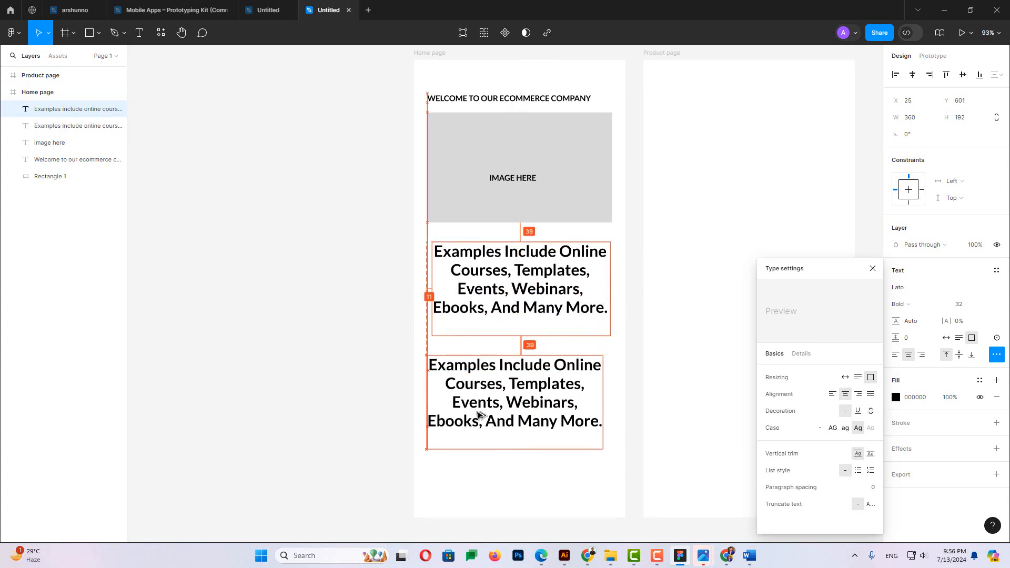
Shorten the duplicated text to "Examples Include Online Courses, Templates," by deleting its last two lines
{"action": "double_click", "coordinate": [571, 421]}
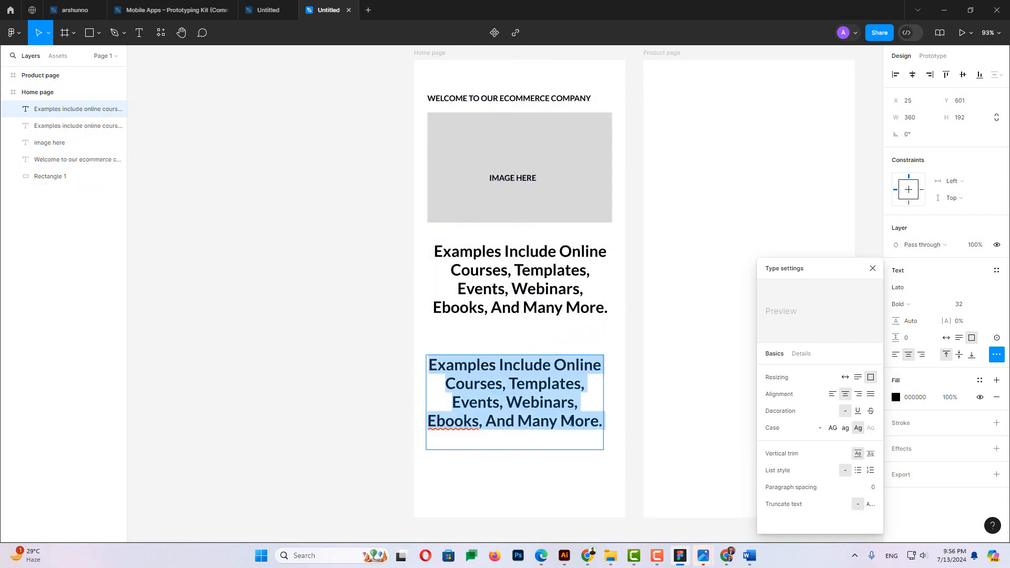
{"action": "left_click", "coordinate": [602, 423]}
{"action": "left_click_drag", "start_coordinate": [602, 420], "coordinate": [433, 400]}
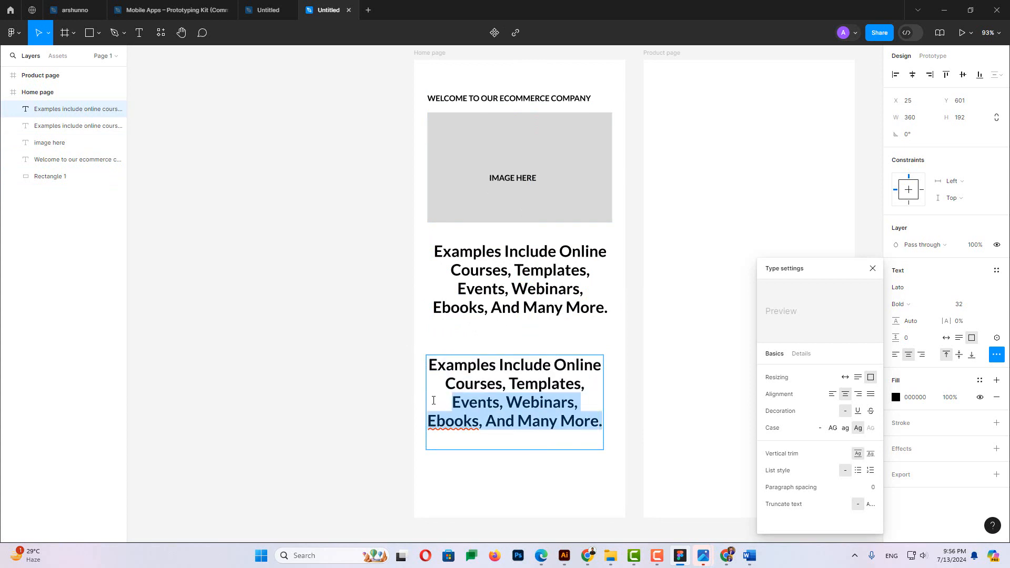
{"action": "key", "text": "BackSpace"}
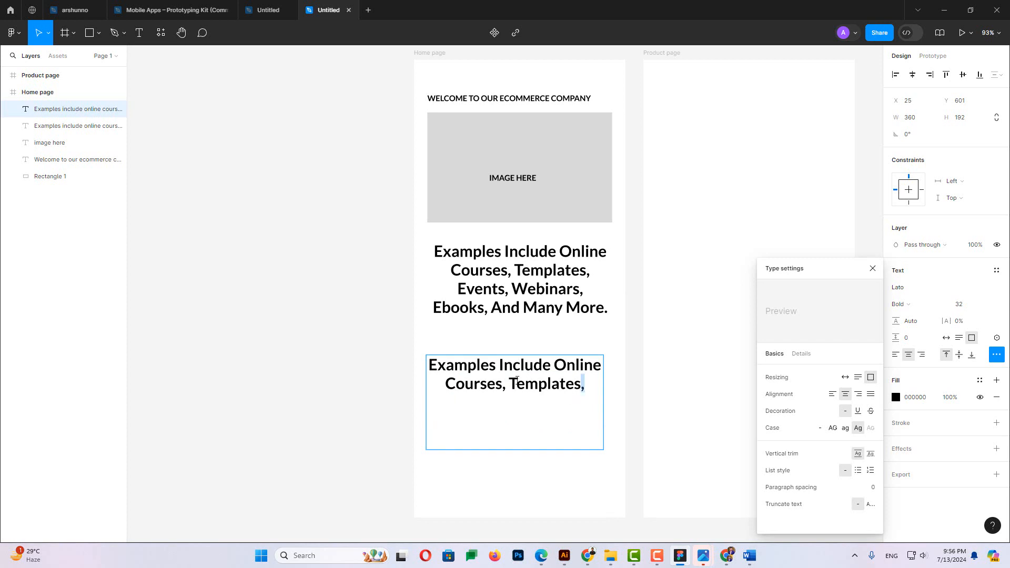
{"action": "left_click_drag", "start_coordinate": [586, 390], "coordinate": [420, 366]}
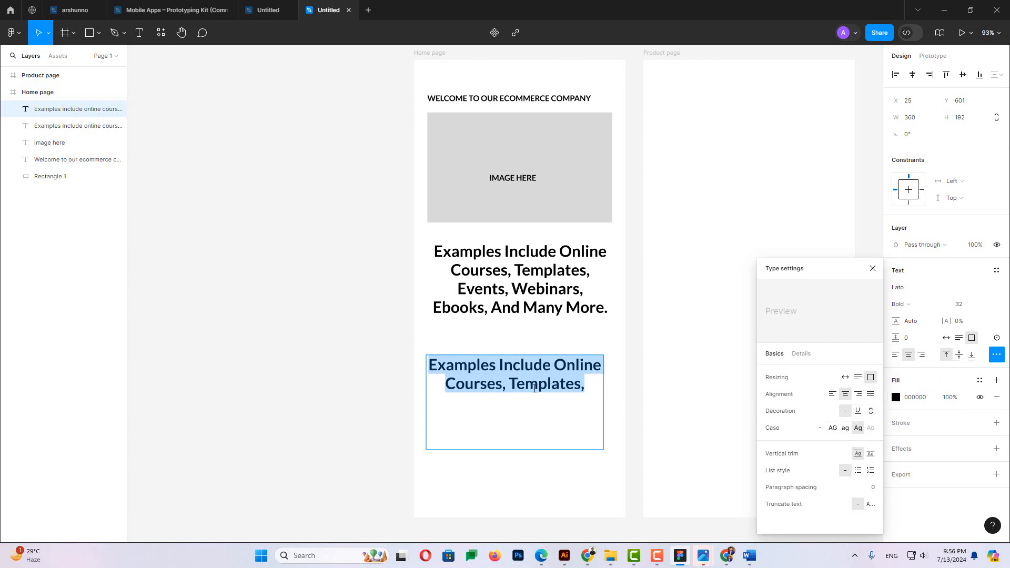
{"action": "left_click", "coordinate": [506, 383]}
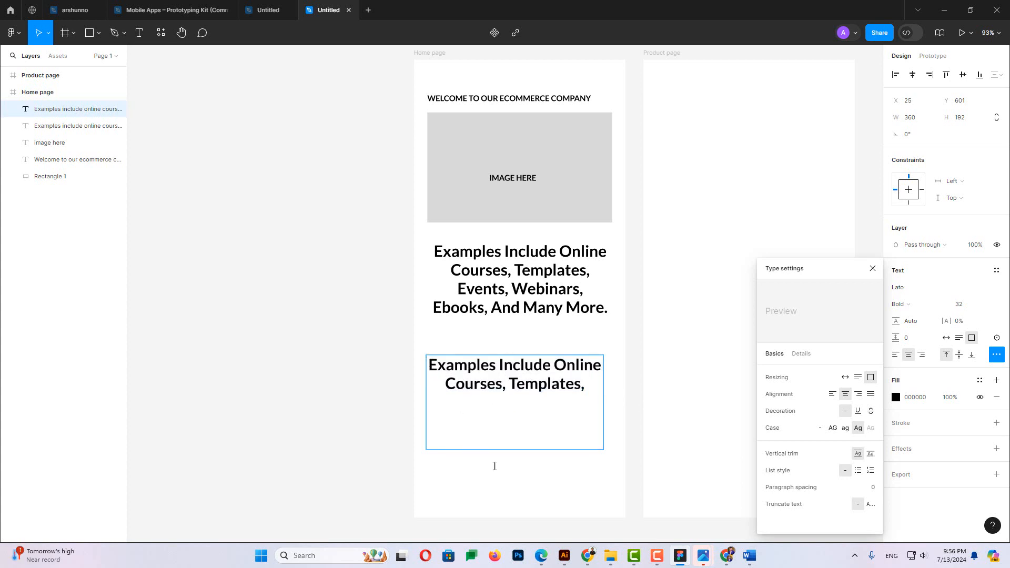
{"action": "key", "text": "Escape"}
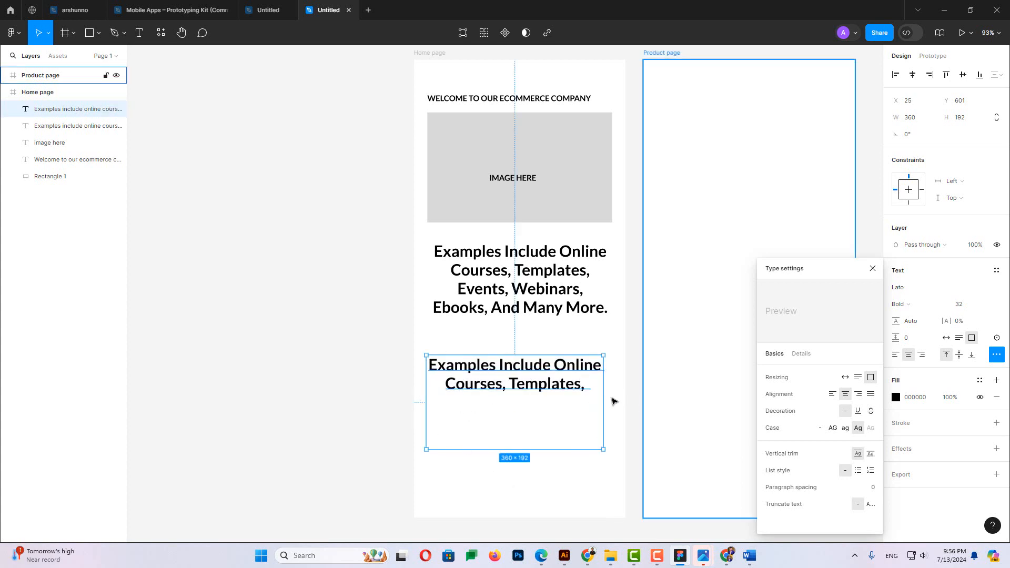
Try middle and bottom vertical alignment on the shortened copy, return it to top alignment and close the type settings
{"action": "left_click", "coordinate": [961, 358]}
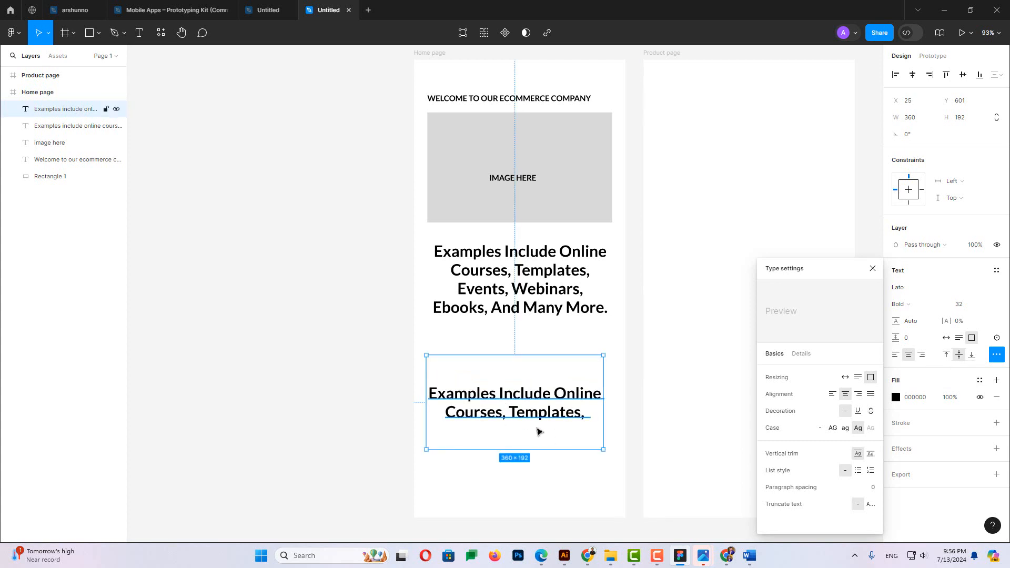
{"action": "left_click", "coordinate": [972, 356]}
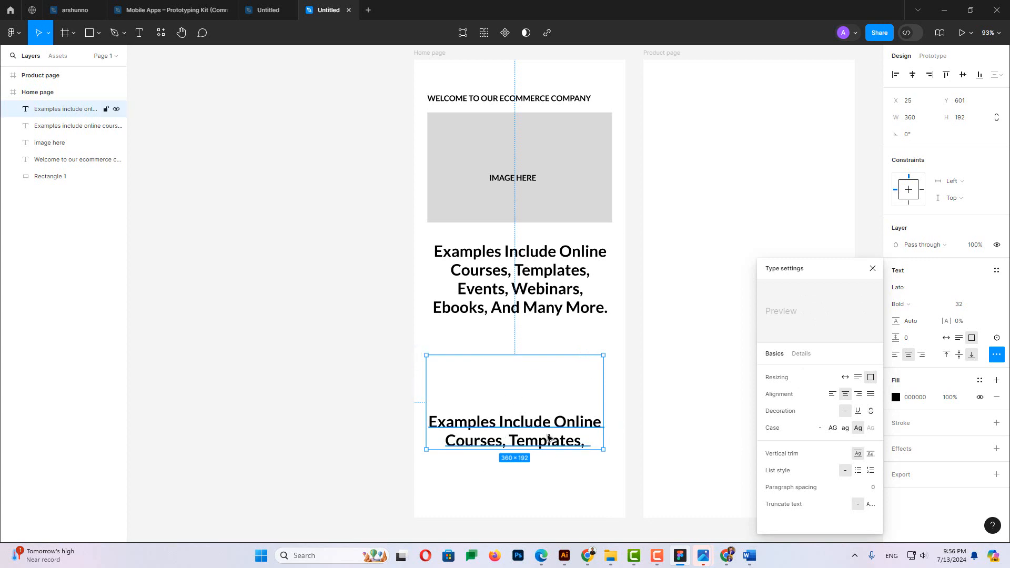
{"action": "left_click", "coordinate": [947, 354]}
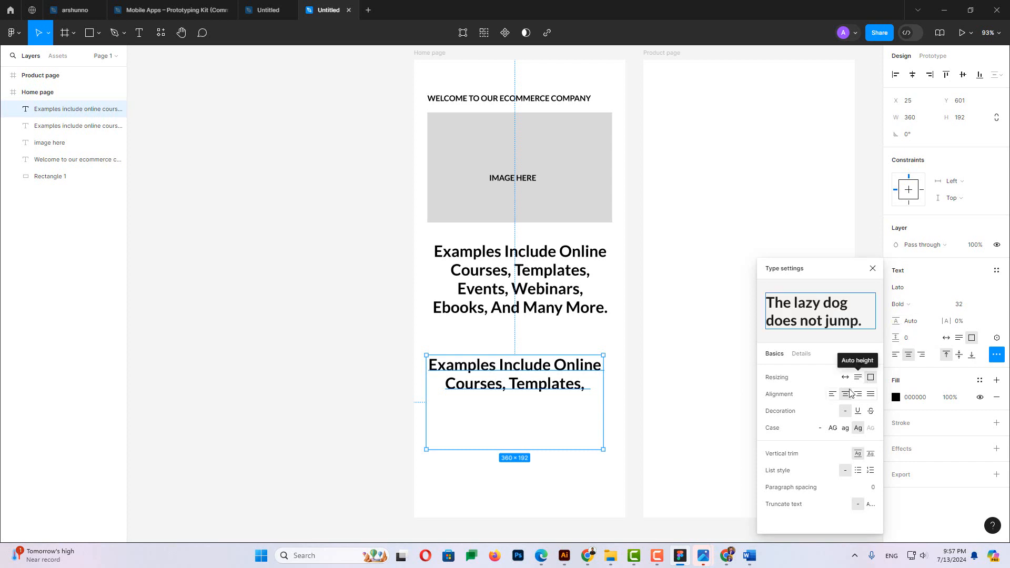
{"action": "left_click", "coordinate": [872, 268]}
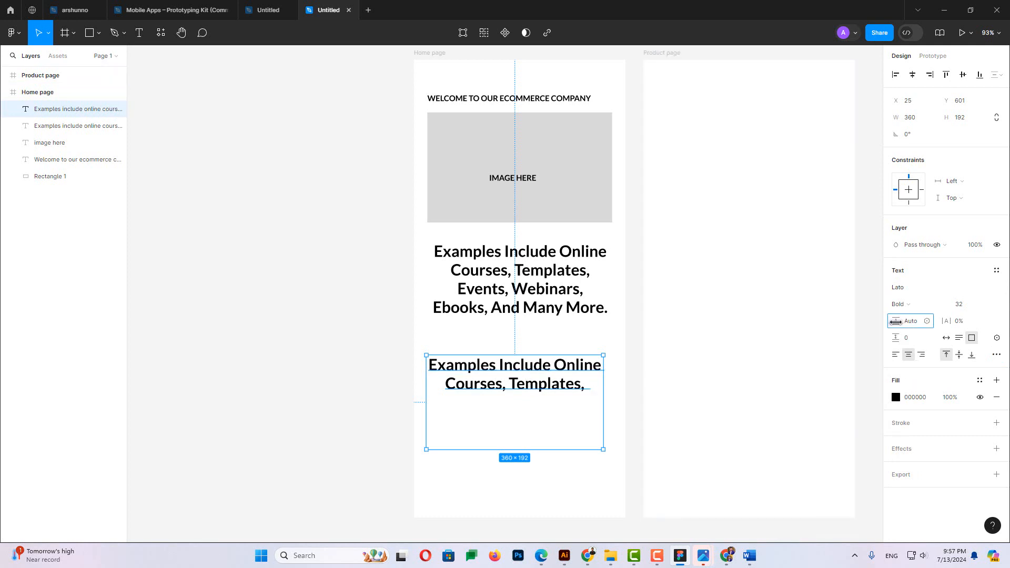
Try a line height change on the shortened copy, undo it, and set the original description's line height to 120.3%
{"action": "left_click_drag", "start_coordinate": [895, 322], "coordinate": [888, 322]}
{"action": "key", "text": "ctrl+z"}
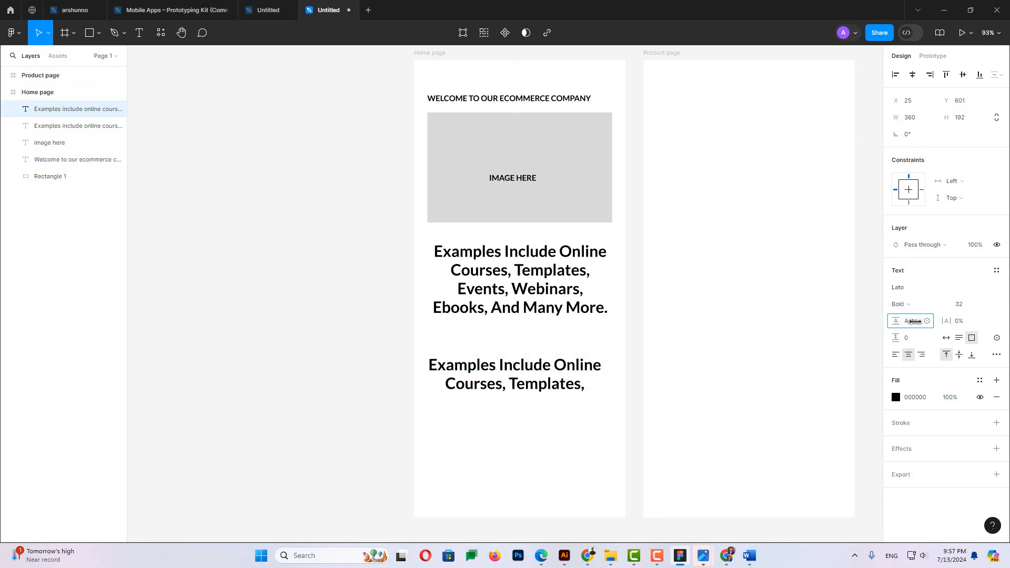
{"action": "key", "text": "Tab"}
{"action": "left_click_drag", "start_coordinate": [894, 322], "coordinate": [896, 324]}
Move the shortened text copy further down the Home page to about X 23, Y 723
{"action": "left_click", "coordinate": [540, 379]}
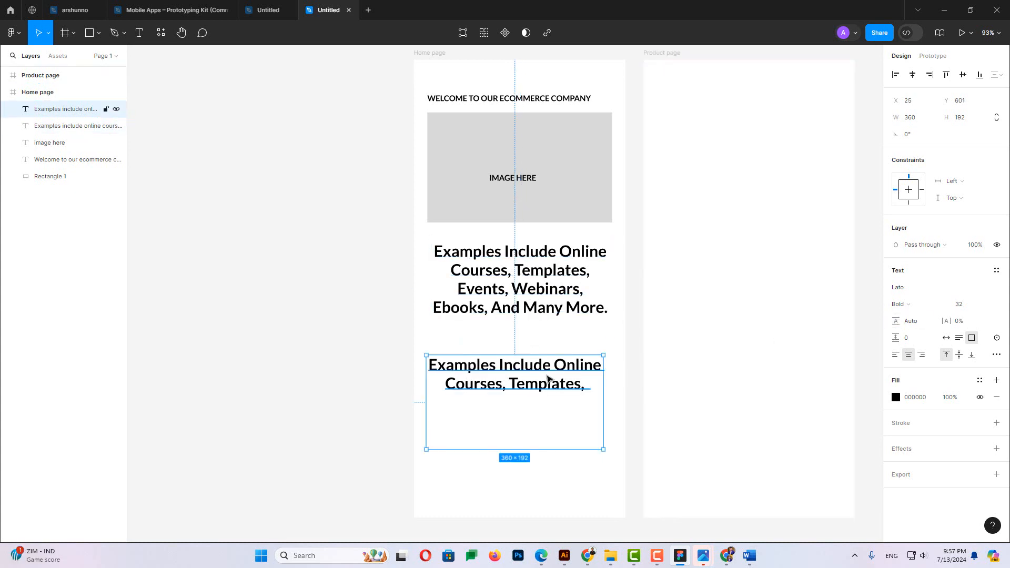
{"action": "scroll", "coordinate": [544, 379], "scroll_direction": "down", "scroll_amount": 1}
{"action": "left_click_drag", "start_coordinate": [539, 382], "coordinate": [537, 442]}
Copy the words from "Courses" through "Many More" in the original product description text
{"action": "left_click", "coordinate": [535, 289]}
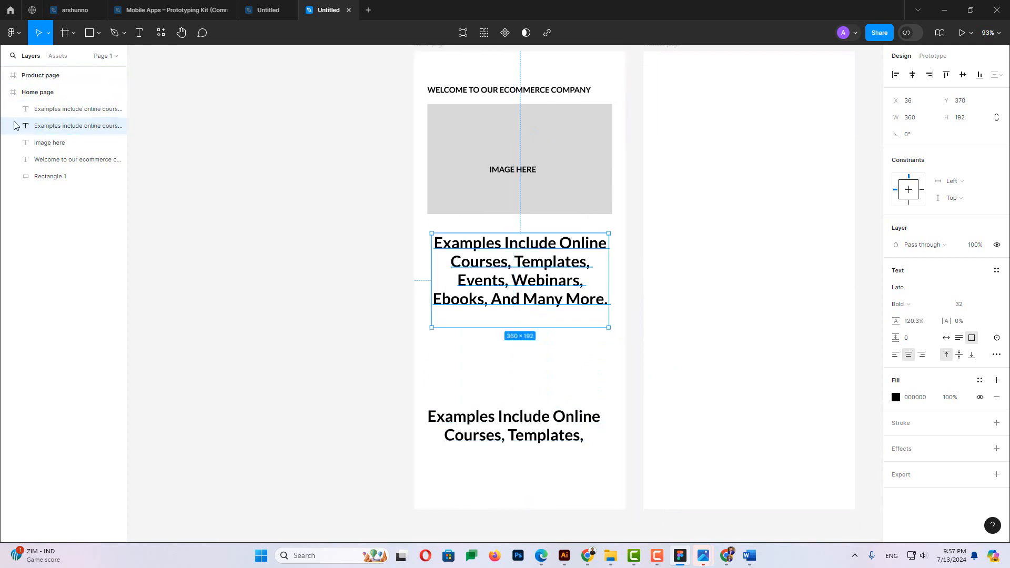
{"action": "key", "text": "Return"}
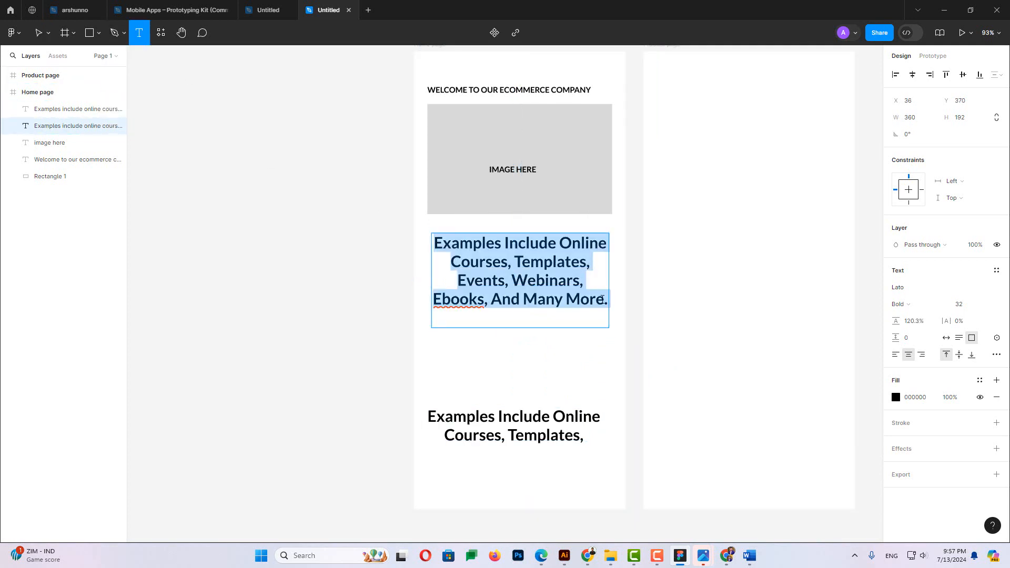
{"action": "left_click_drag", "start_coordinate": [602, 300], "coordinate": [435, 264]}
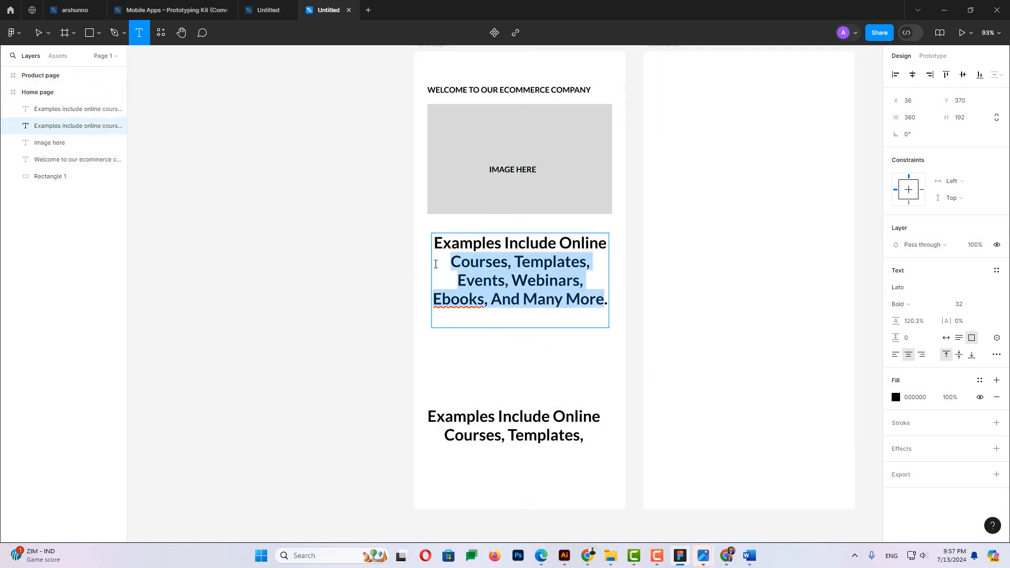
Delete the shortened text copy near the lower end of the Home page
{"action": "left_click", "coordinate": [504, 419]}
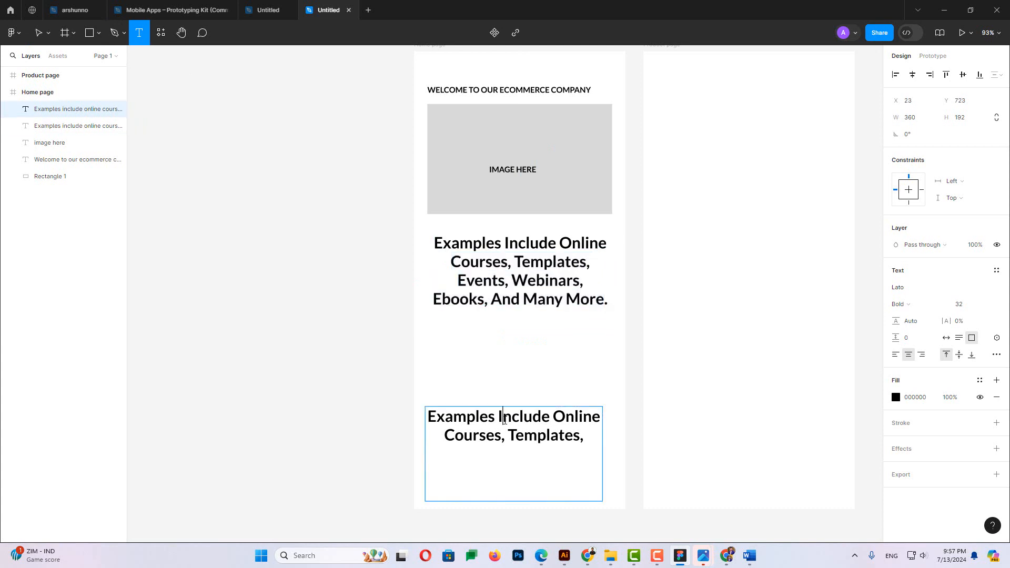
{"action": "left_click", "coordinate": [432, 389]}
{"action": "key", "text": "Escape"}
{"action": "left_click", "coordinate": [488, 419]}
{"action": "key", "text": "Delete"}
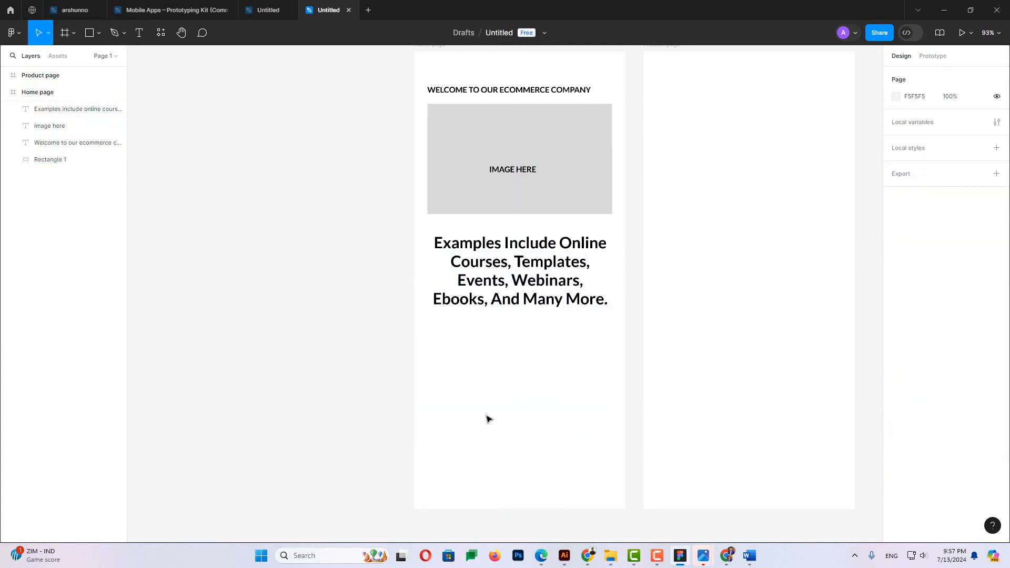
Paste the copied product words as a new text layer below the description, and move it to about X 51, Y 582
{"action": "left_click", "coordinate": [138, 34]}
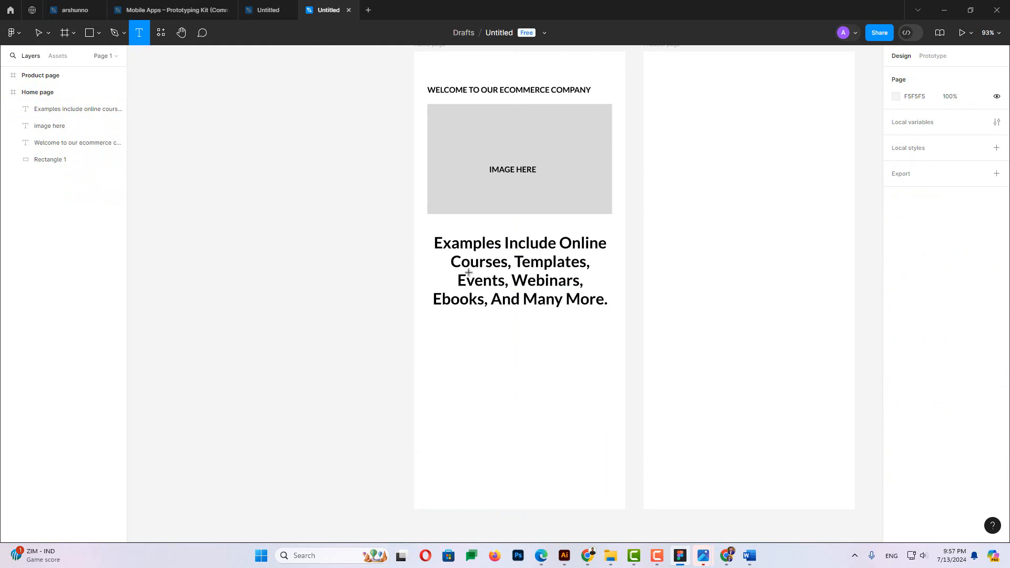
{"action": "left_click", "coordinate": [469, 364]}
{"action": "type", "text": "courses, templates, events, webinars, ebooks, and many more."}
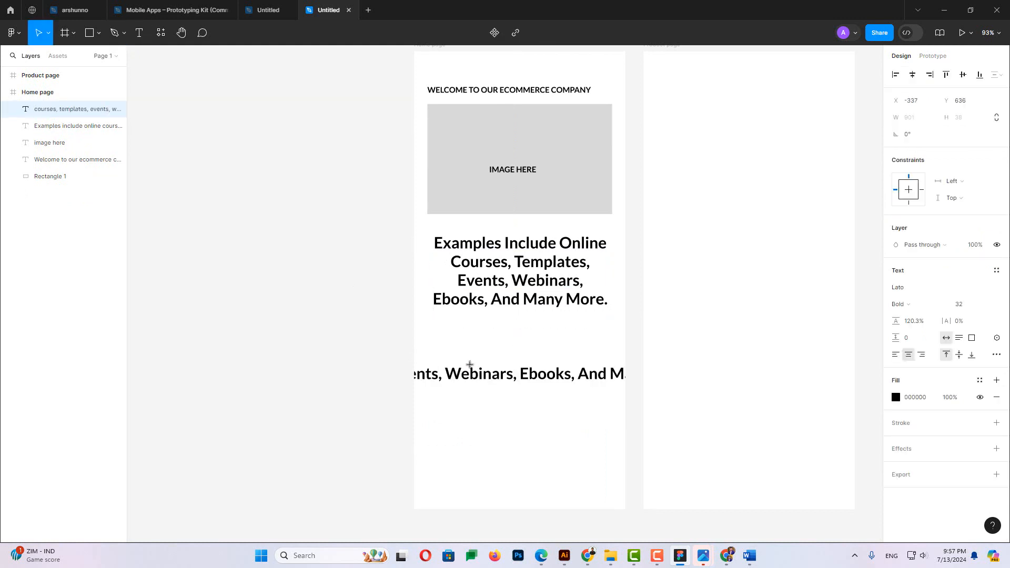
{"action": "key", "text": "Escape"}
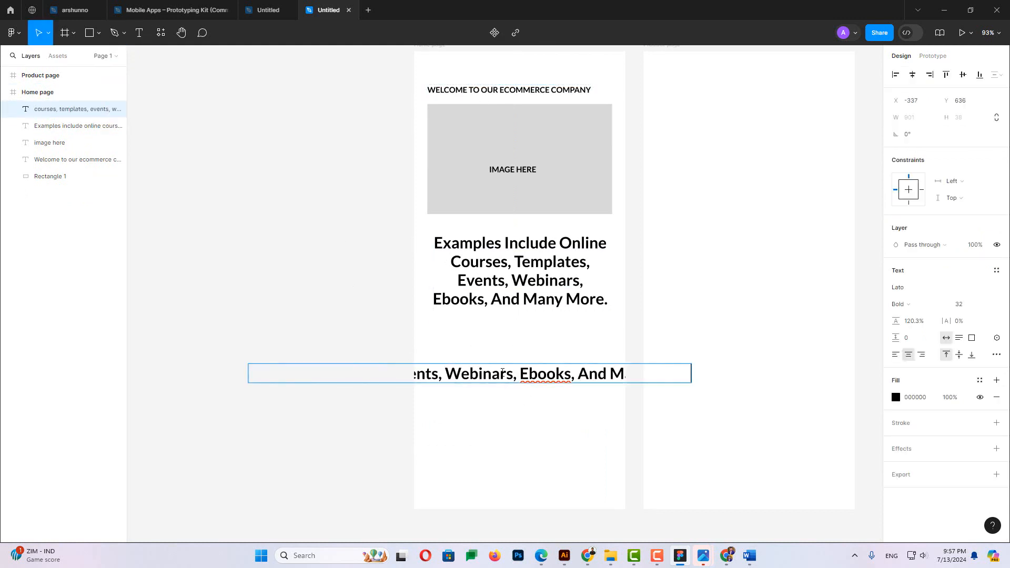
{"action": "left_click", "coordinate": [496, 407]}
{"action": "left_click_drag", "start_coordinate": [508, 386], "coordinate": [565, 350]}
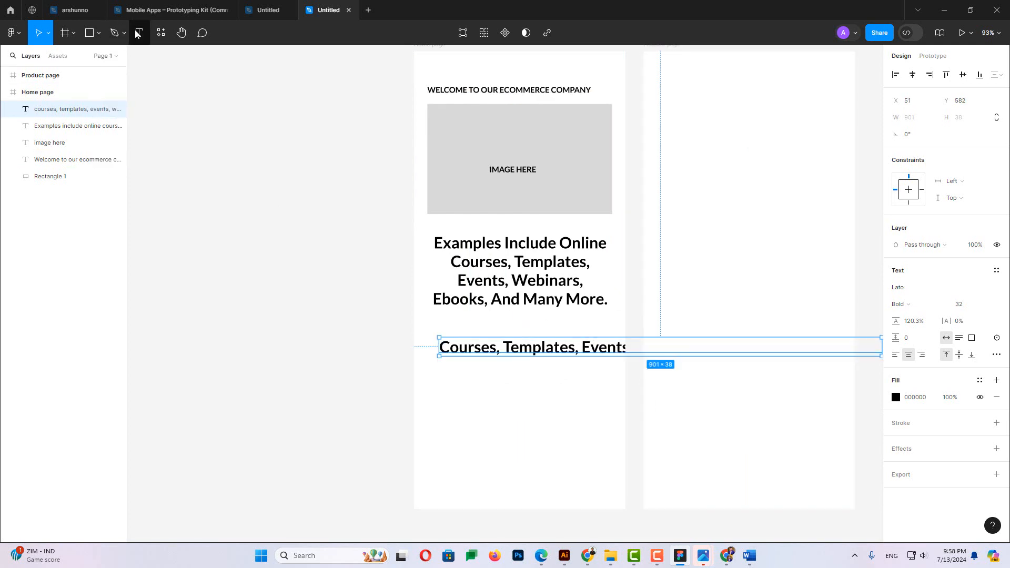
Start a second line before "Events" in the pasted product words and move the text to about X 16, Y 582
{"action": "double_click", "coordinate": [601, 361]}
{"action": "left_click", "coordinate": [583, 352]}
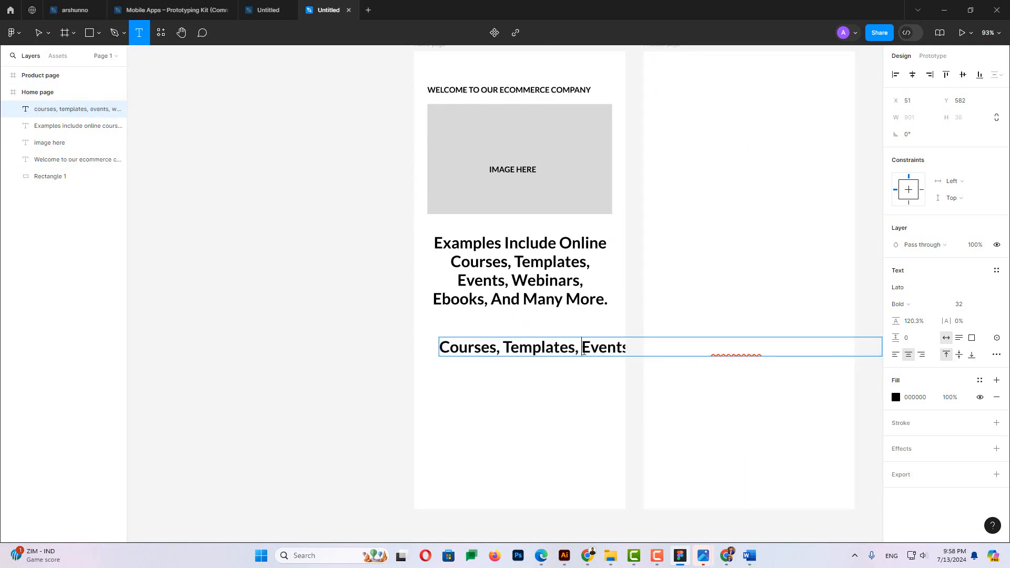
{"action": "key", "text": "Return"}
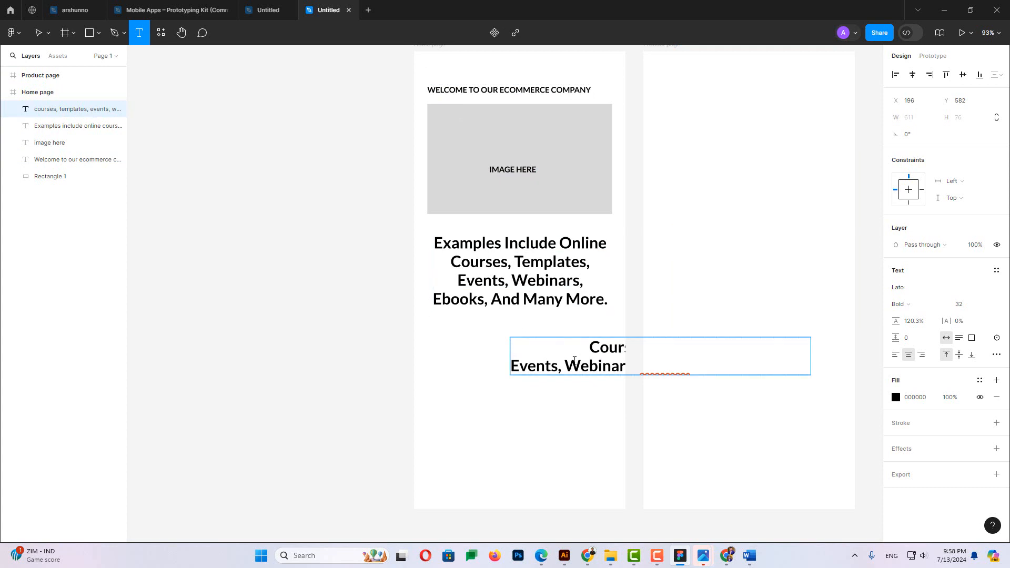
{"action": "left_click", "coordinate": [599, 390]}
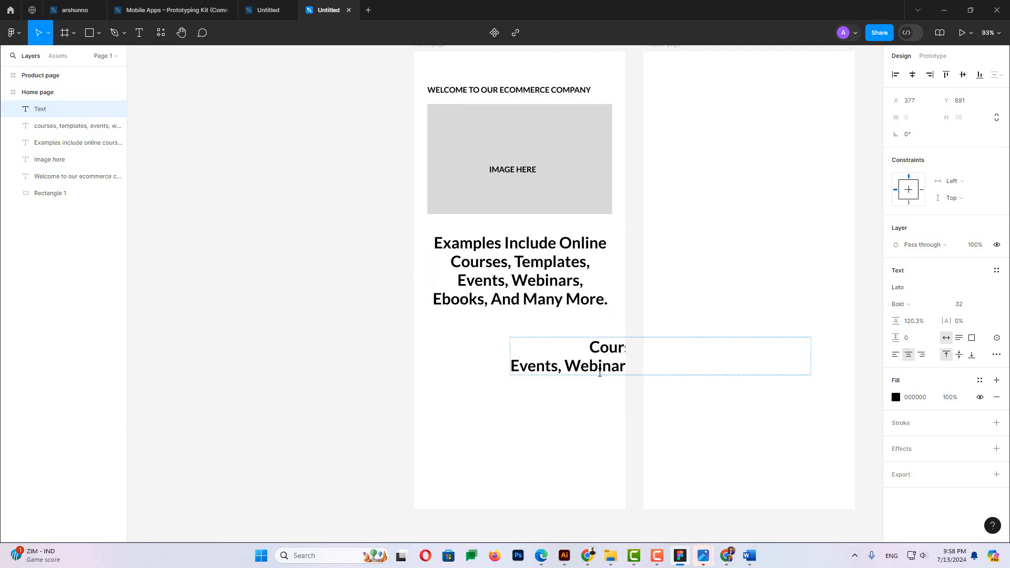
{"action": "key", "text": "ctrl+z"}
{"action": "left_click", "coordinate": [115, 34]}
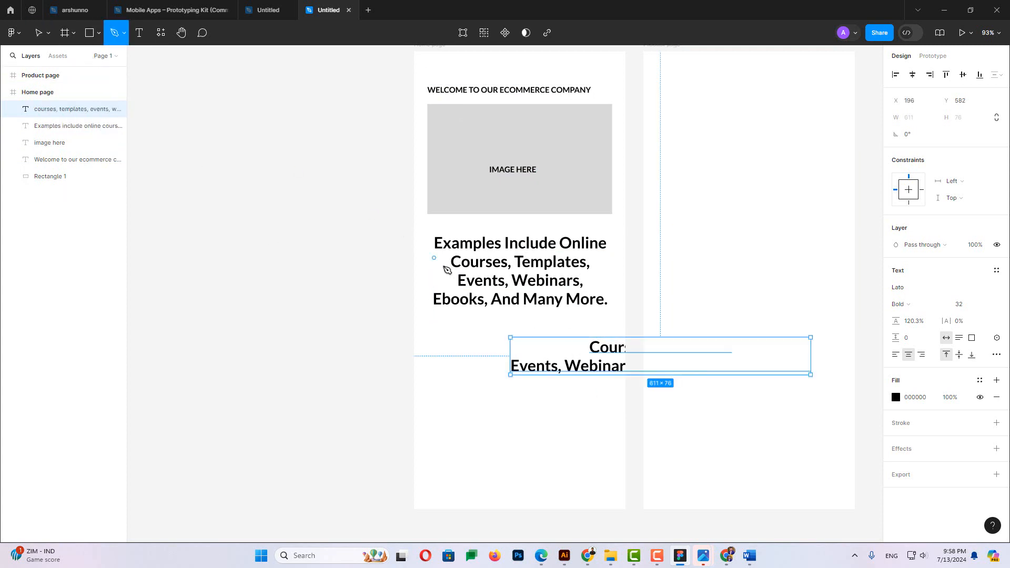
{"action": "left_click", "coordinate": [40, 35]}
{"action": "left_click_drag", "start_coordinate": [594, 337], "coordinate": [506, 337]}
Start a third line before "Ebooks" in the lower product text and move it to about X 47, Y 582
{"action": "left_click", "coordinate": [140, 34]}
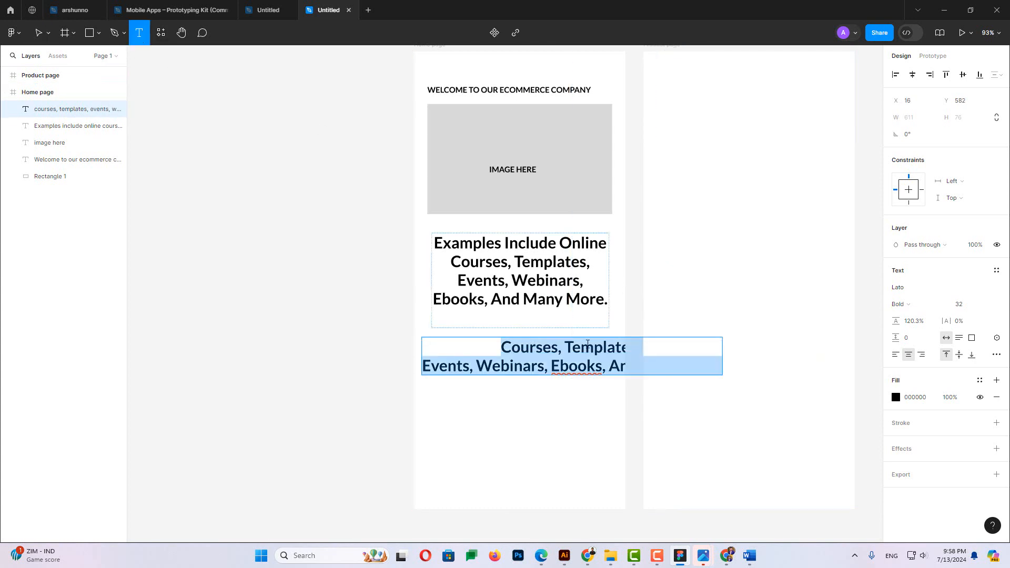
{"action": "left_click", "coordinate": [550, 366]}
{"action": "key", "text": "Return"}
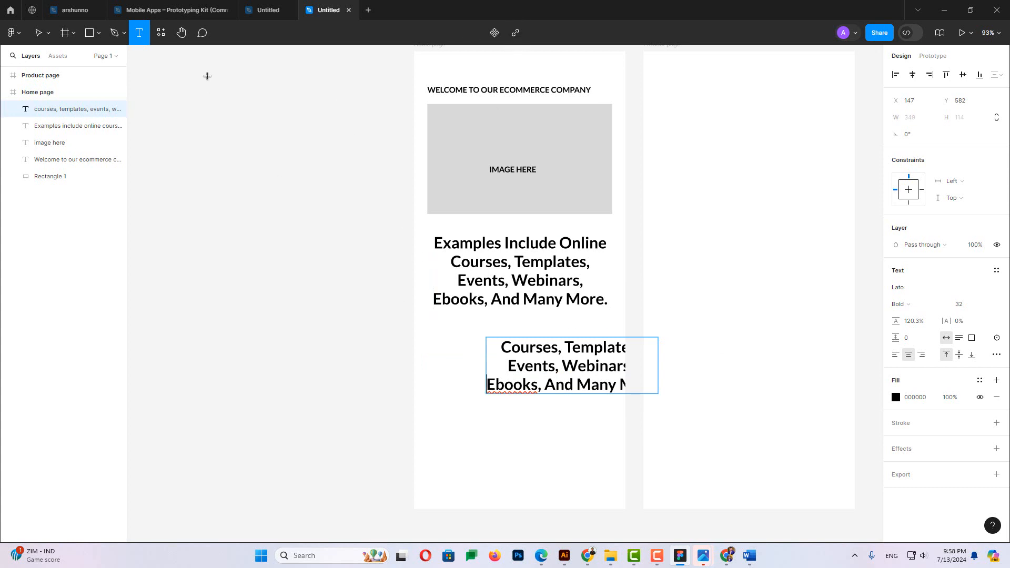
{"action": "left_click", "coordinate": [37, 32]}
{"action": "key", "text": "Escape"}
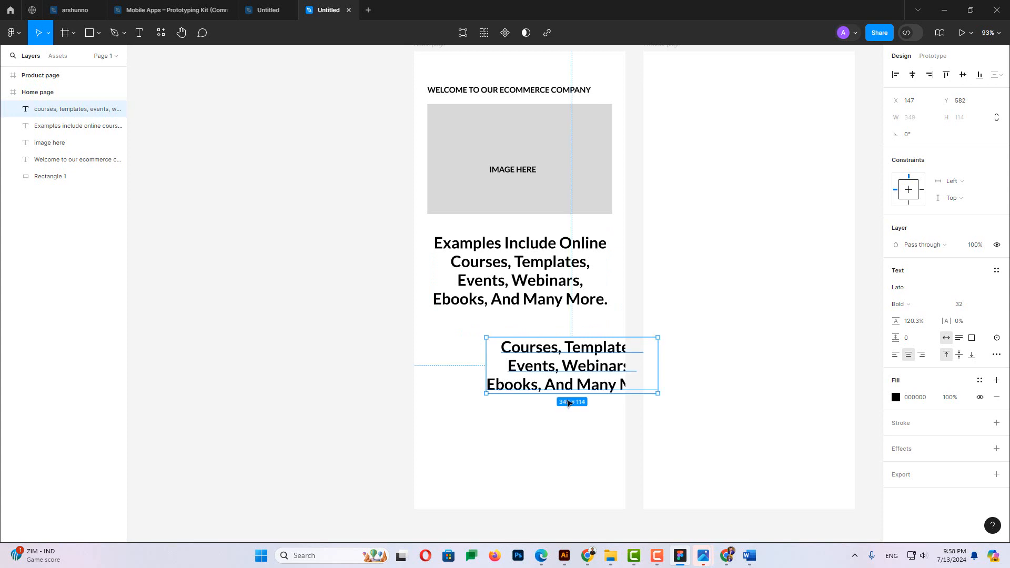
{"action": "left_click", "coordinate": [629, 403]}
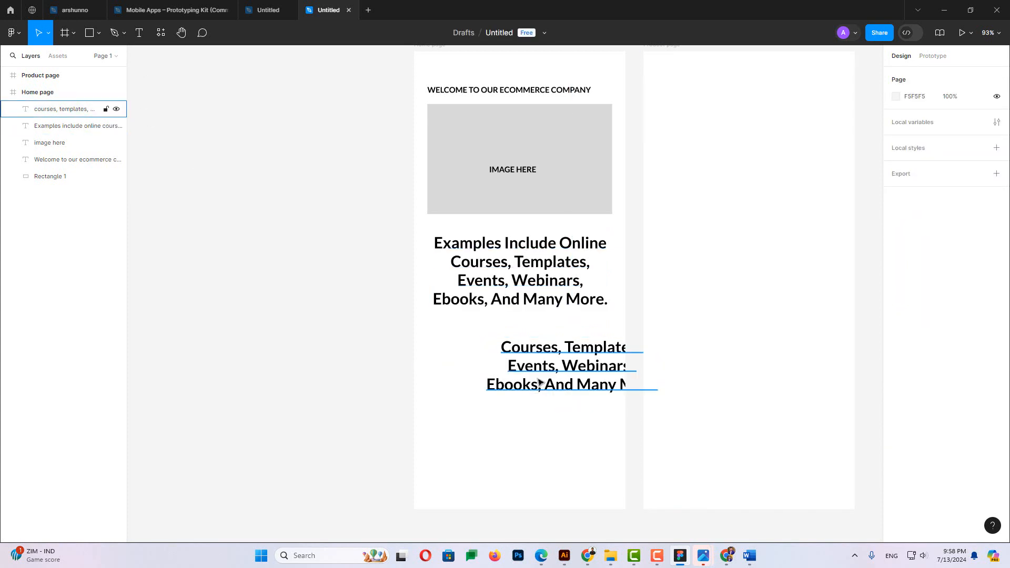
{"action": "left_click_drag", "start_coordinate": [539, 382], "coordinate": [493, 374]}
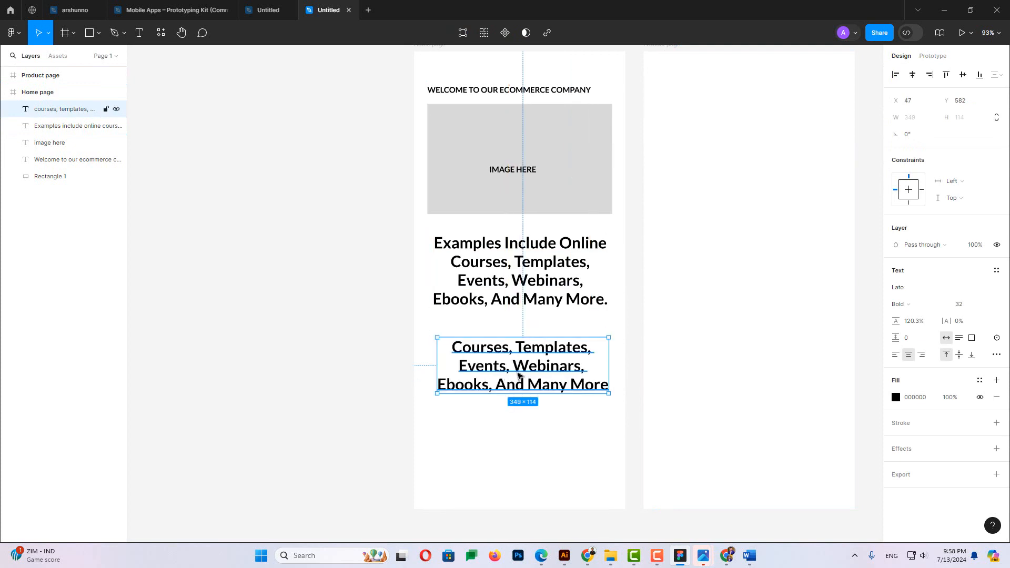
Set the line height of the lower product text to 0%
{"action": "left_click", "coordinate": [925, 321]}
{"action": "key", "text": "Escape"}
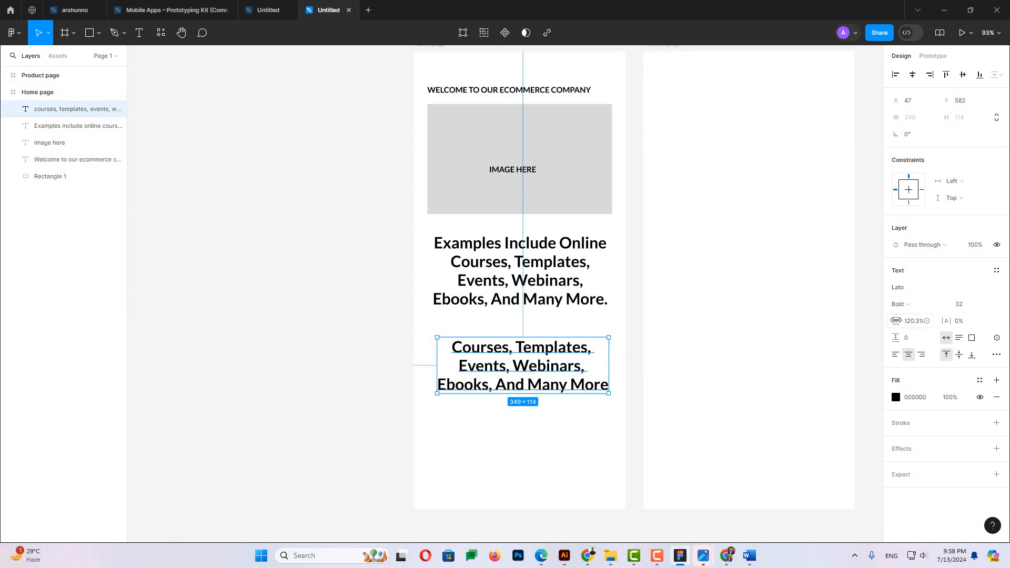
{"action": "mouse_move", "coordinate": [896, 320]}
{"action": "left_mouse_down"}
{"action": "mouse_move", "coordinate": [938, 321]}
{"action": "mouse_move", "coordinate": [863, 329]}
{"action": "mouse_move", "coordinate": [918, 322]}
{"action": "mouse_move", "coordinate": [885, 330]}
{"action": "mouse_move", "coordinate": [896, 322]}
{"action": "mouse_move", "coordinate": [902, 333]}
{"action": "left_mouse_up"}
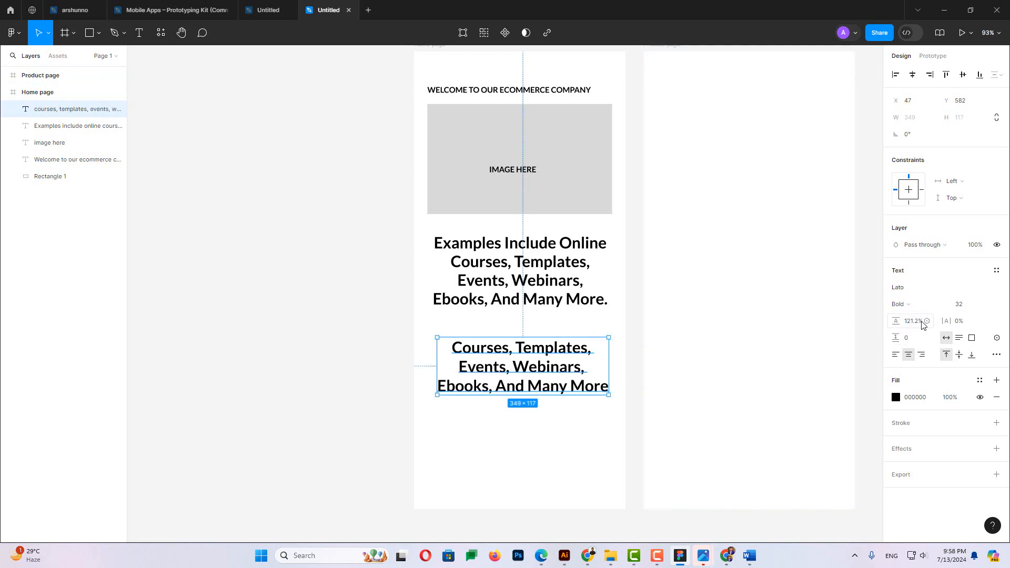
{"action": "left_click", "coordinate": [915, 325]}
{"action": "type", "text": "0"}
{"action": "key", "text": "Return"}
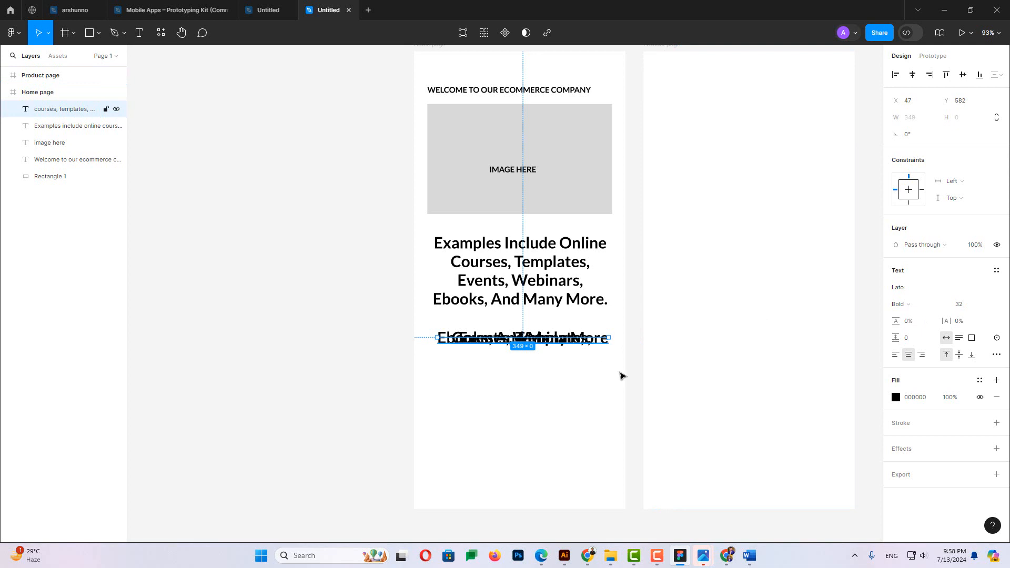
Set the paragraph spacing of the lower product text to 100
{"action": "left_click", "coordinate": [907, 342]}
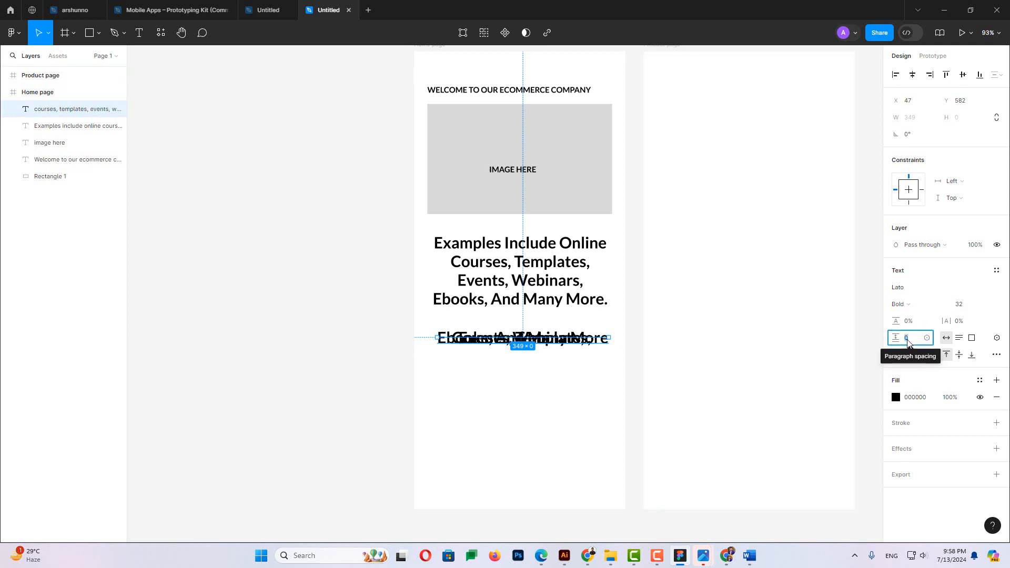
{"action": "type", "text": "10"}
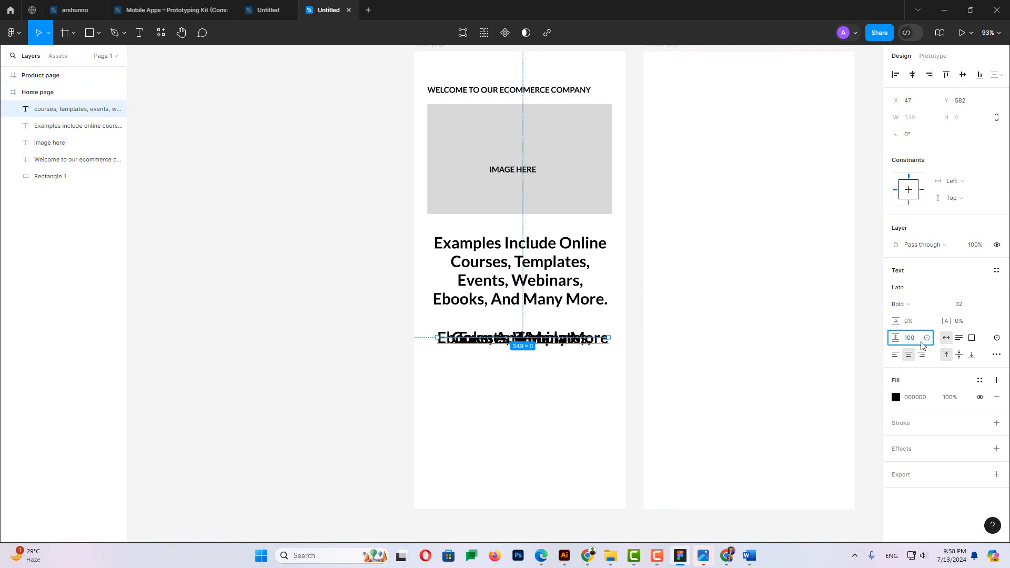
{"action": "type", "text": "0"}
{"action": "key", "text": "Return"}
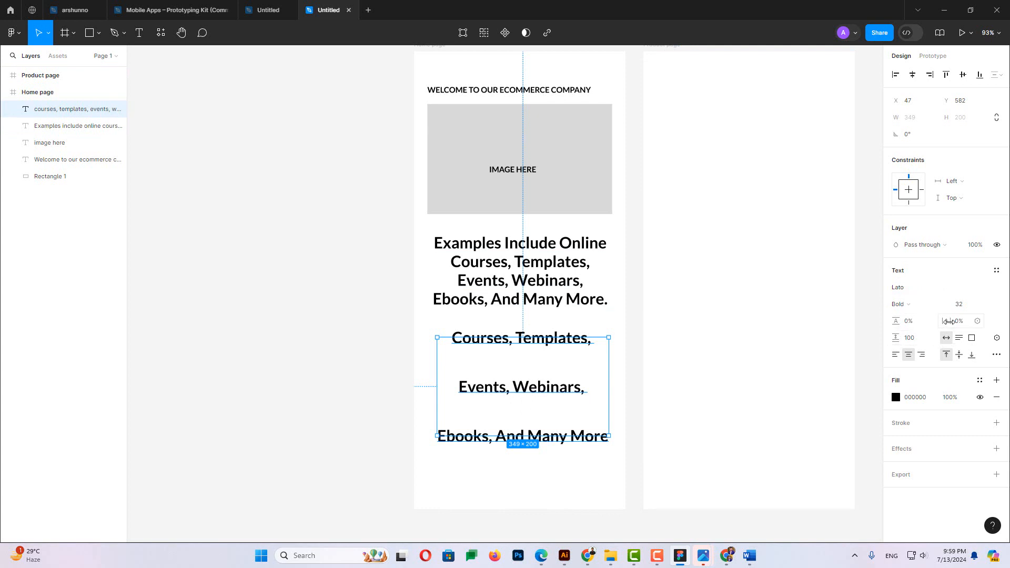
Set the lower product text's letter spacing to -7% and its paragraph spacing to 0
{"action": "left_click_drag", "start_coordinate": [949, 321], "coordinate": [822, 338]}
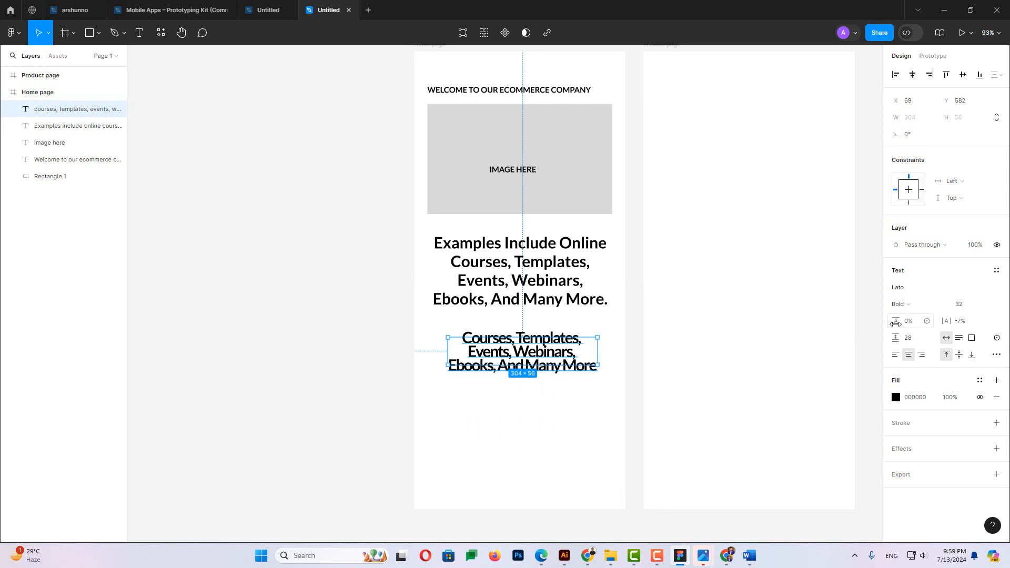
{"action": "left_click_drag", "start_coordinate": [895, 323], "coordinate": [909, 342]}
{"action": "left_click", "coordinate": [909, 341]}
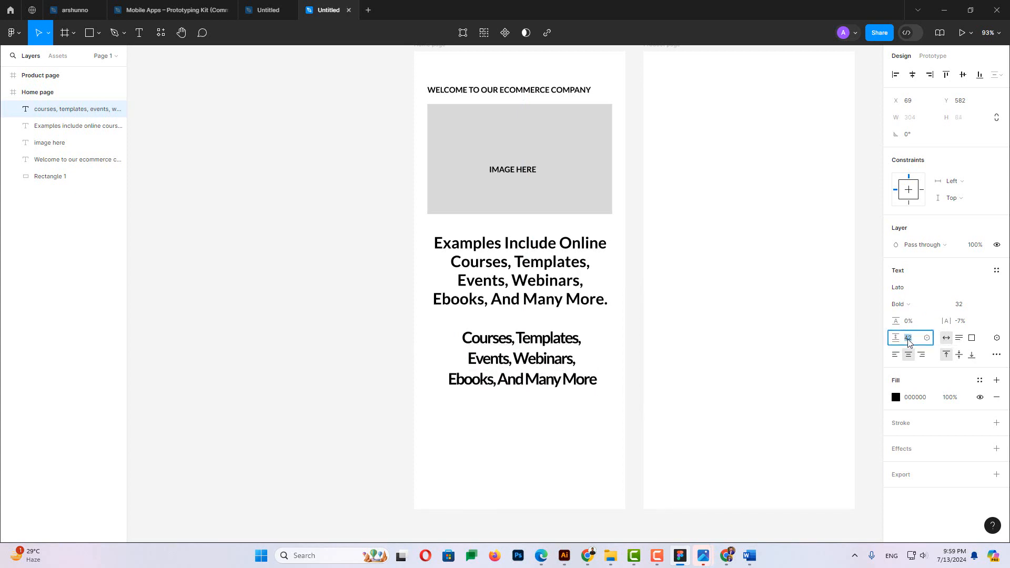
{"action": "type", "text": "0"}
{"action": "left_click", "coordinate": [912, 329]}
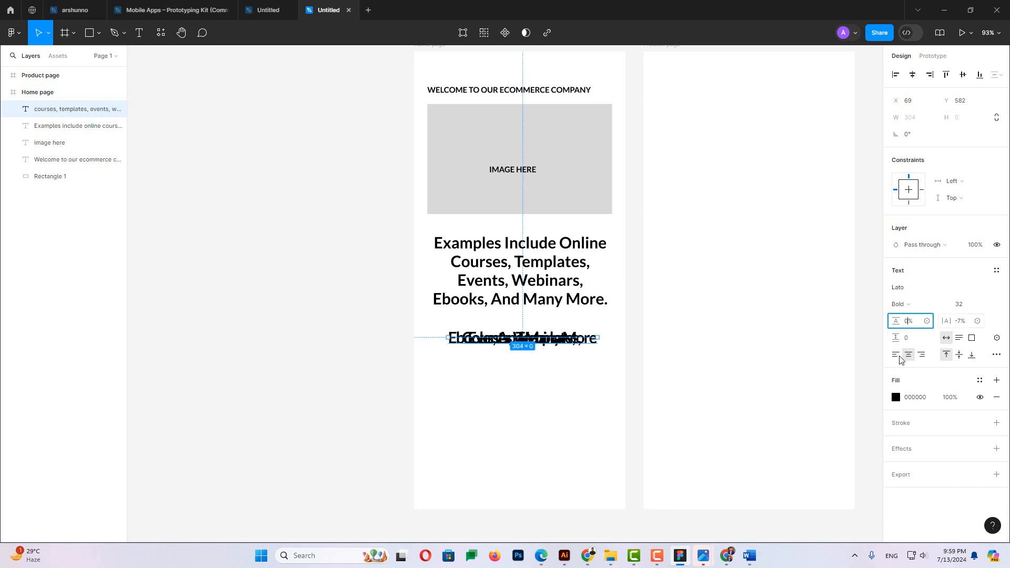
{"action": "left_click", "coordinate": [961, 321]}
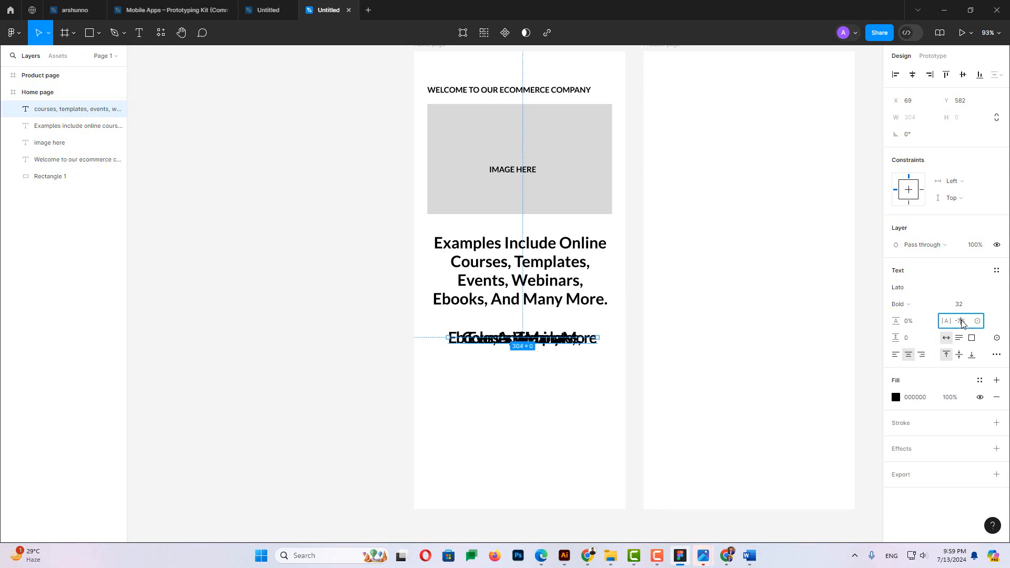
Delete the lower three-line product text from the Home page, keeping the original description
{"action": "left_click", "coordinate": [503, 399]}
{"action": "left_click", "coordinate": [483, 342]}
{"action": "key", "text": "Delete"}
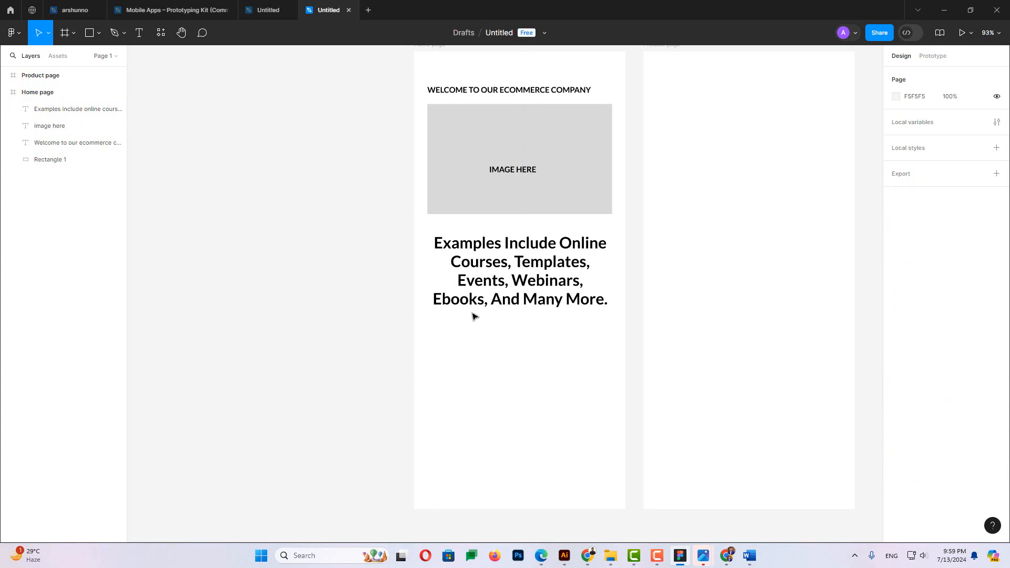
{"action": "left_click", "coordinate": [472, 288]}
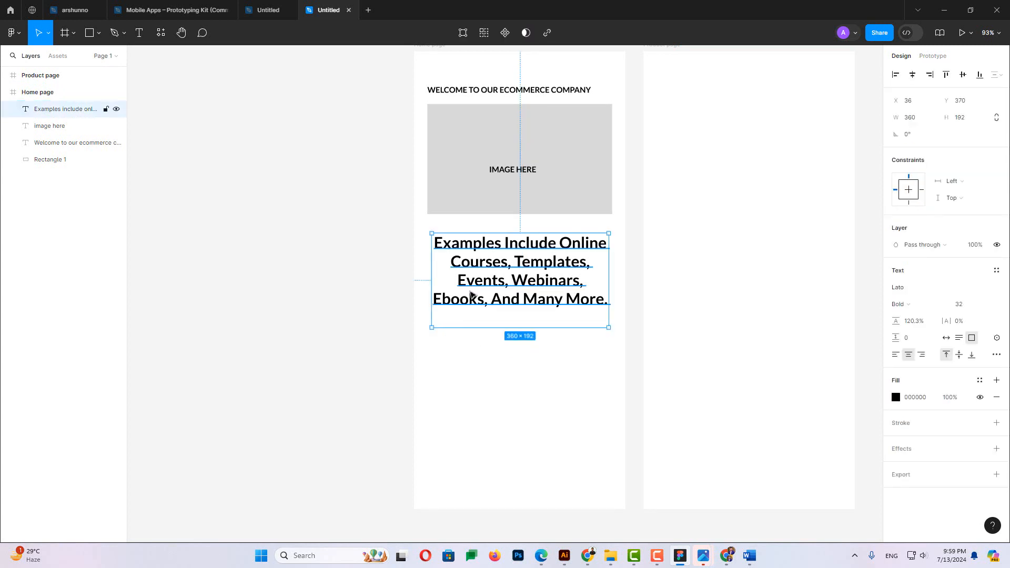
{"action": "left_click", "coordinate": [484, 358]}
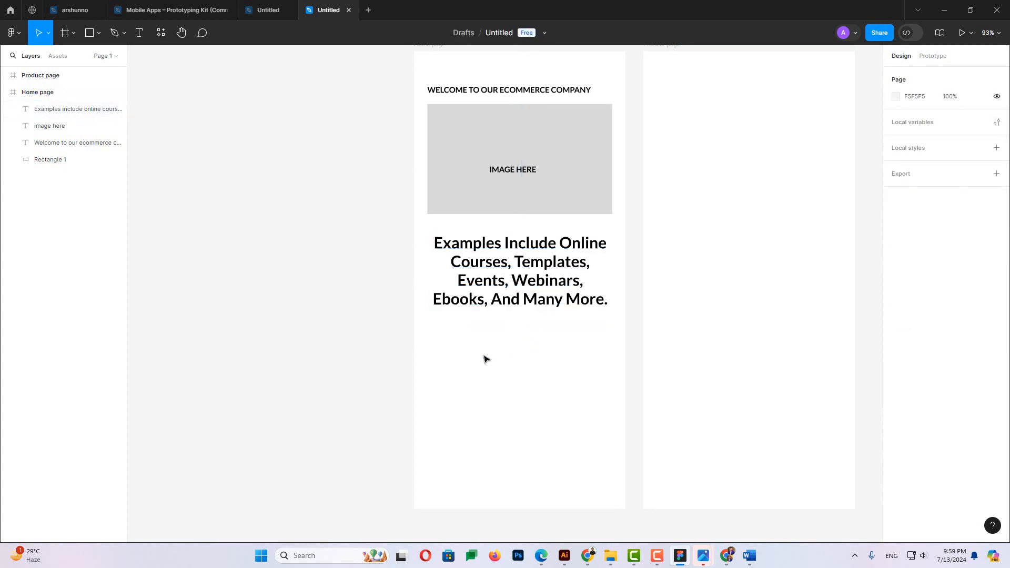
Draw a button rectangle of about 155 × 43 below the product description on the Home page, at about X 38, Y 619
{"action": "scroll", "coordinate": [525, 190], "scroll_direction": "up", "scroll_amount": 1}
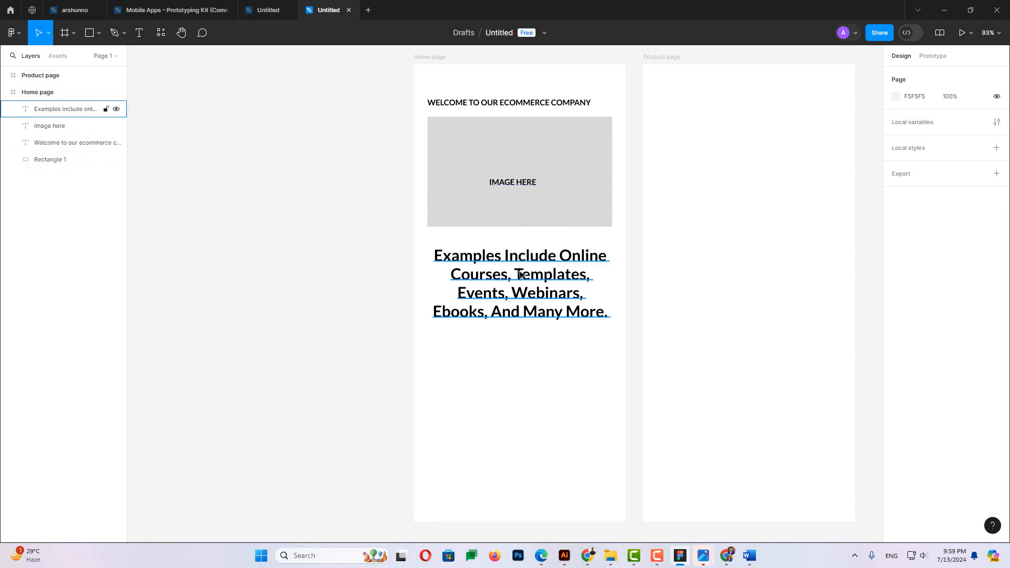
{"action": "scroll", "coordinate": [515, 304], "scroll_direction": "down", "scroll_amount": 1}
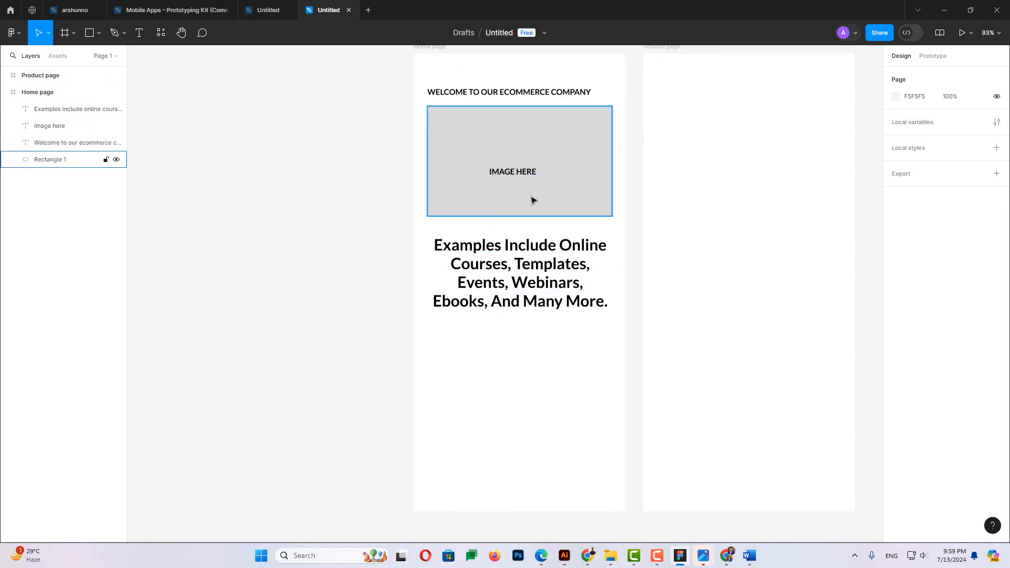
{"action": "left_click", "coordinate": [91, 32]}
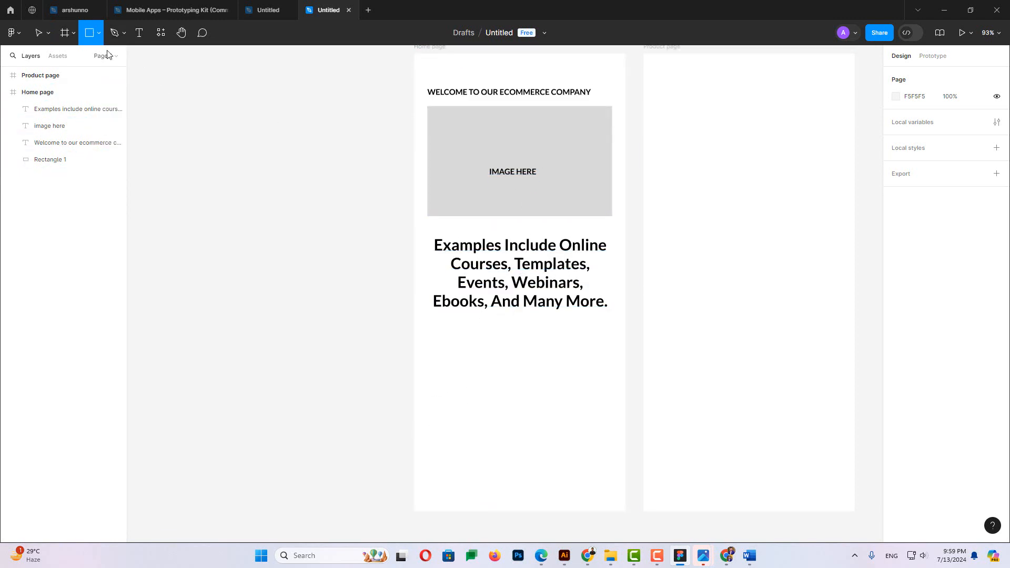
{"action": "left_click", "coordinate": [100, 34]}
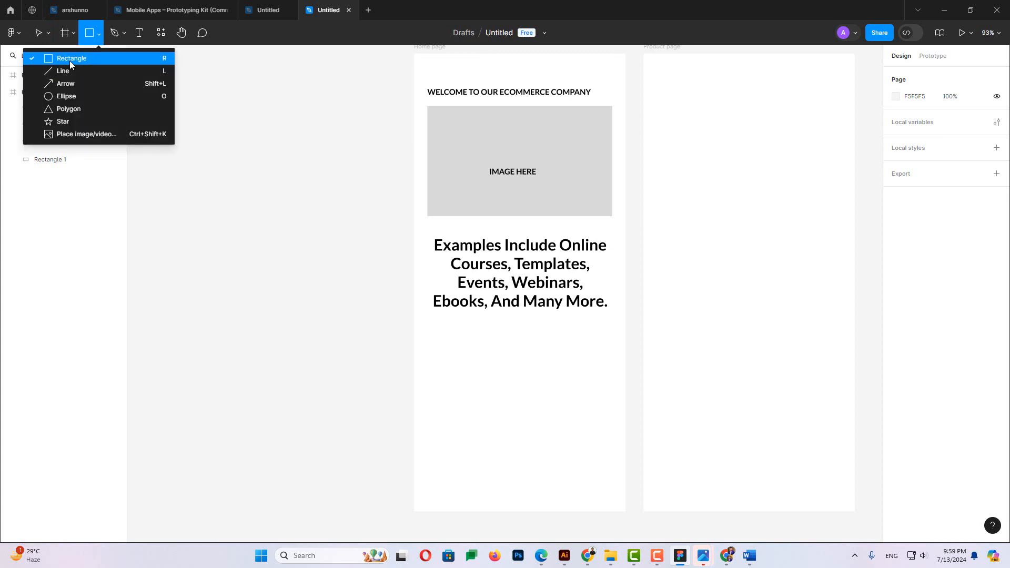
{"action": "left_click", "coordinate": [71, 62]}
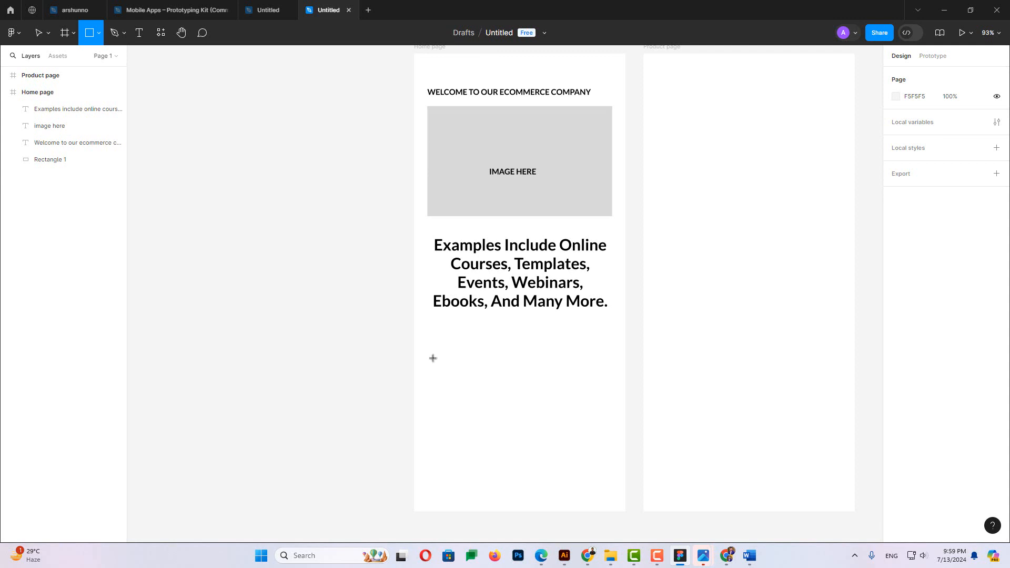
{"action": "left_click_drag", "start_coordinate": [433, 358], "coordinate": [508, 379]}
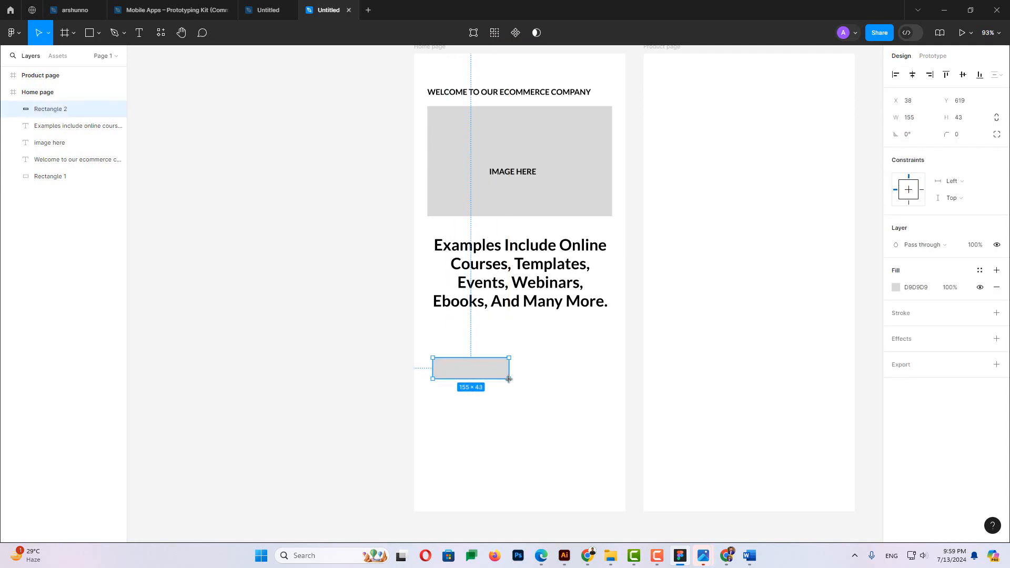
{"action": "scroll", "coordinate": [505, 378], "scroll_direction": "up", "scroll_amount": 5}
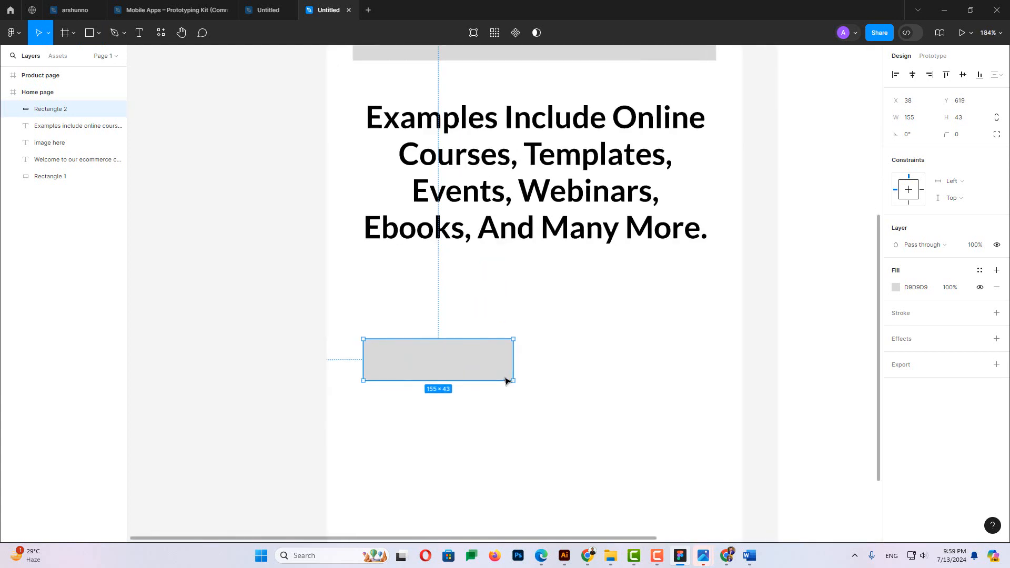
{"action": "scroll", "coordinate": [505, 378], "scroll_direction": "down", "scroll_amount": 2}
{"action": "left_click_drag", "start_coordinate": [492, 358], "coordinate": [534, 370]}
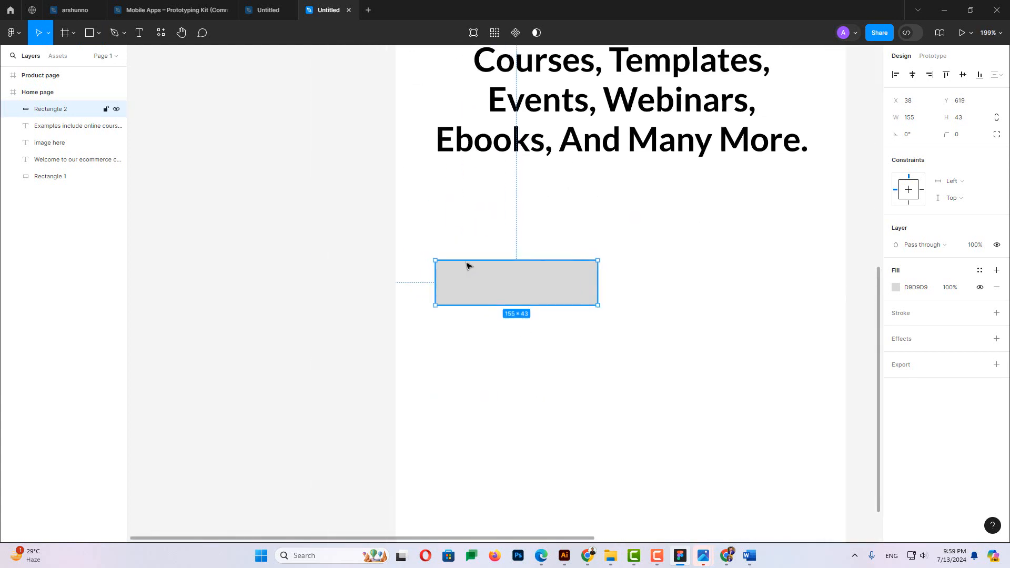
Add a "Buy Now" text label and move it onto the new button rectangle, at about X 50, Y 619
{"action": "left_click", "coordinate": [140, 33]}
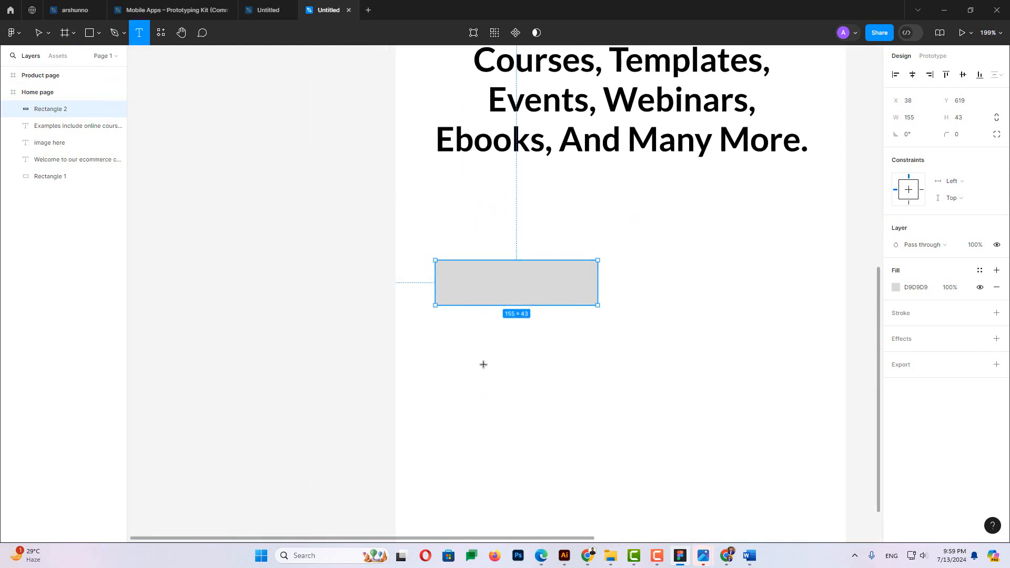
{"action": "left_click", "coordinate": [483, 364]}
{"action": "type", "text": "by"}
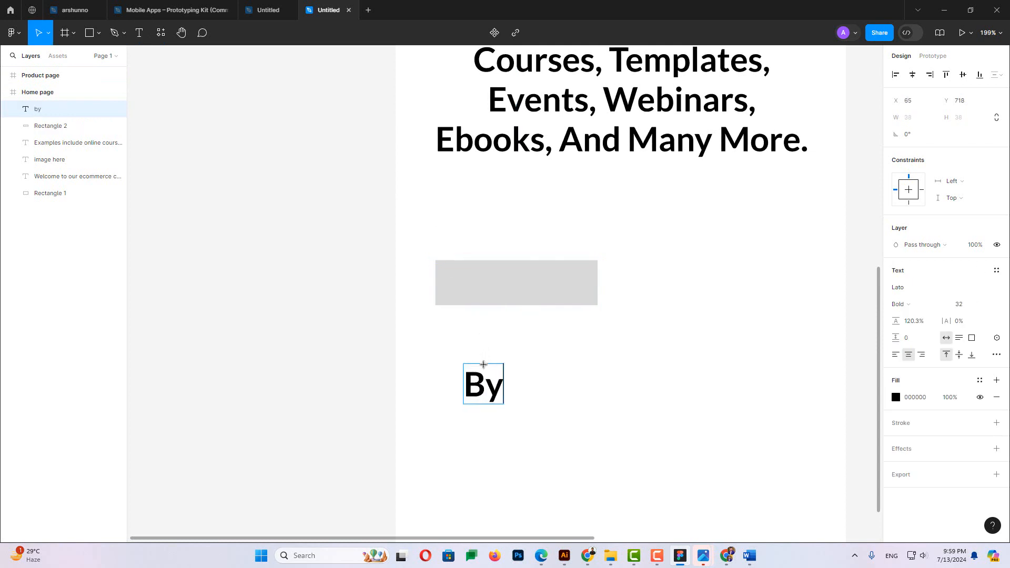
{"action": "key", "text": "BackSpace"}
{"action": "type", "text": "uy Now"}
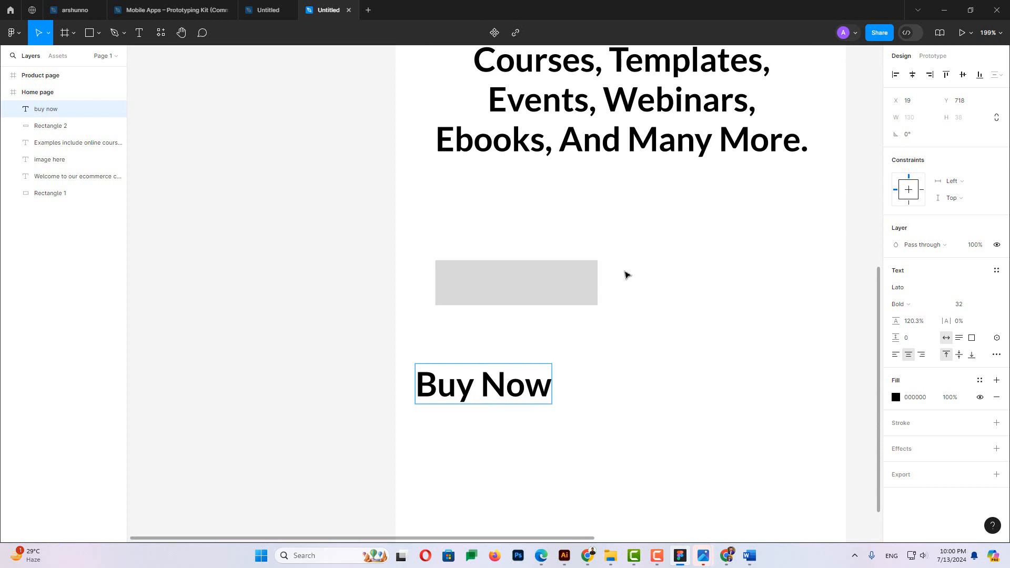
{"action": "key", "text": "Escape"}
{"action": "left_click_drag", "start_coordinate": [518, 398], "coordinate": [549, 293]}
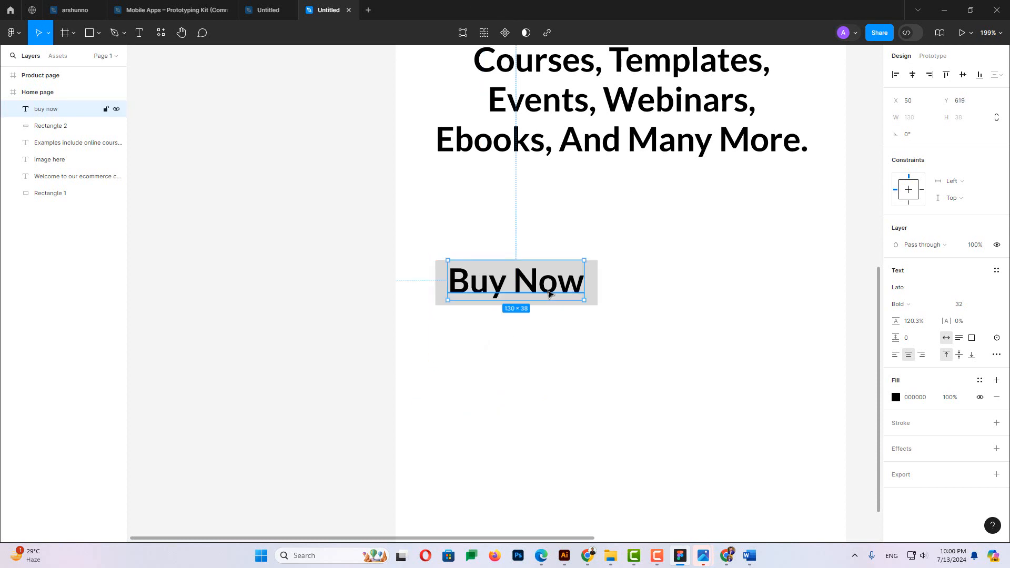
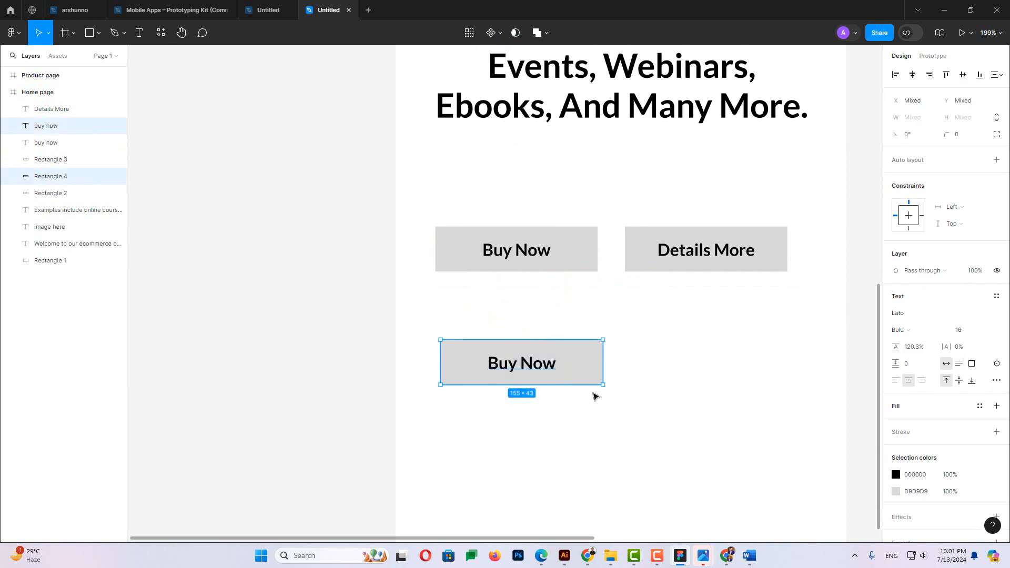
Try resizing the lower Buy Now button copy to about 331 × 100, and undo the changes
{"action": "left_click_drag", "start_coordinate": [608, 389], "coordinate": [788, 445]}
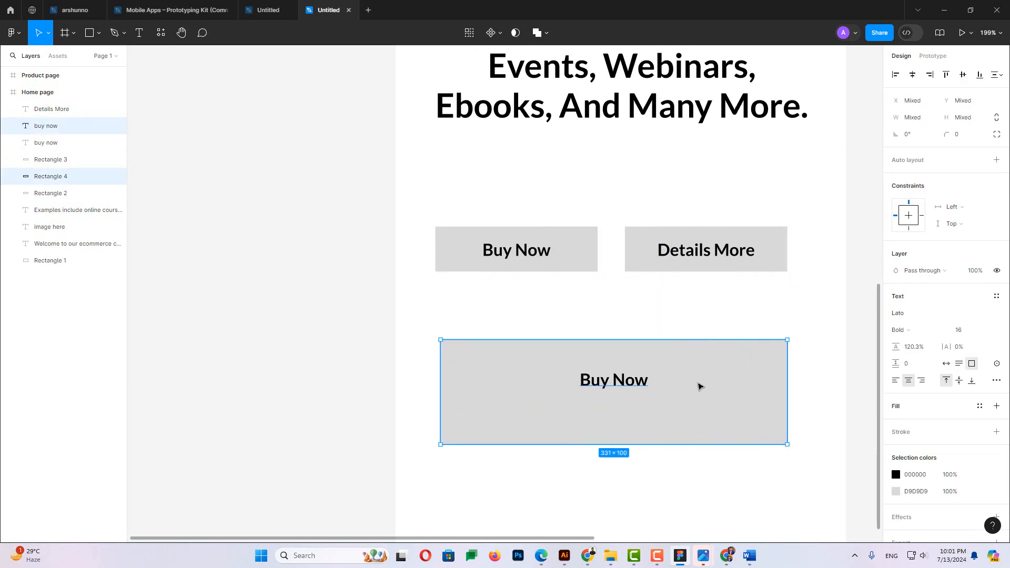
{"action": "key", "text": "Escape"}
{"action": "left_click", "coordinate": [696, 407]}
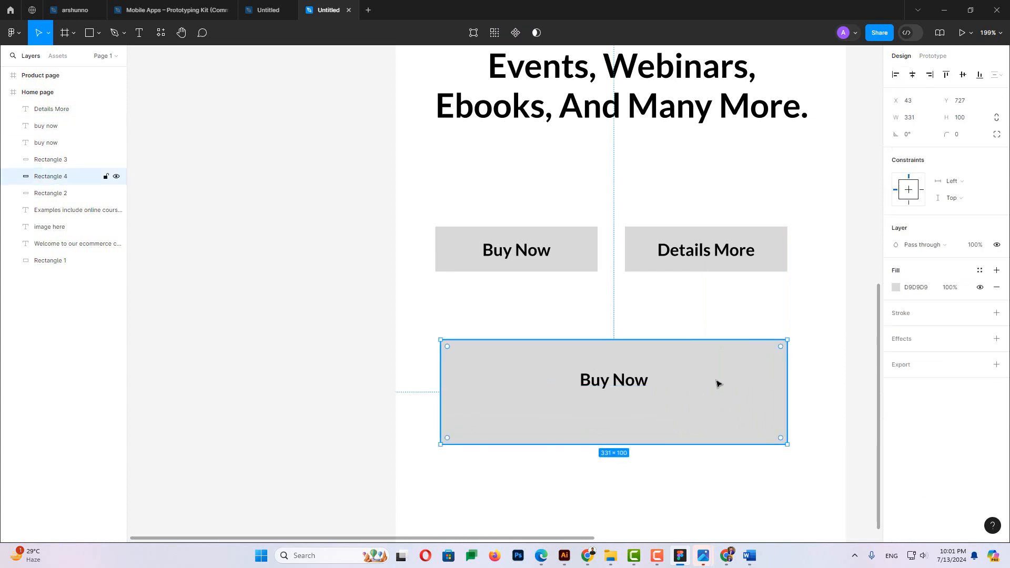
{"action": "mouse_move", "coordinate": [638, 378]}
{"action": "left_mouse_down"}
{"action": "mouse_move", "coordinate": [652, 384]}
{"action": "mouse_move", "coordinate": [636, 384]}
{"action": "left_mouse_up"}
{"action": "left_click", "coordinate": [628, 381]}
{"action": "key", "text": "ctrl+z"}
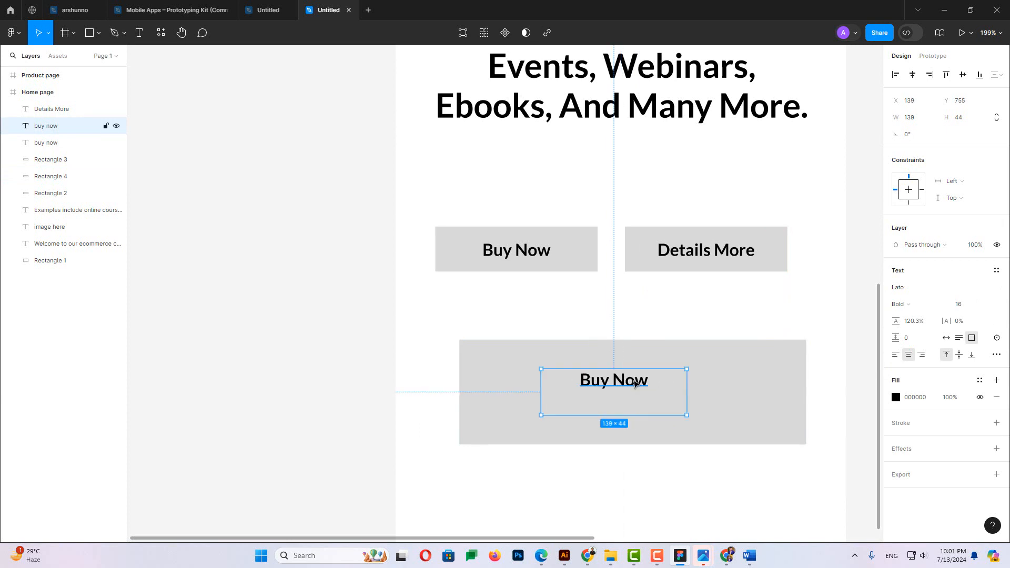
{"action": "key", "text": "ctrl+z"}
{"action": "key", "text": "ctrl+z"}
{"action": "key", "text": "ctrl+z"}
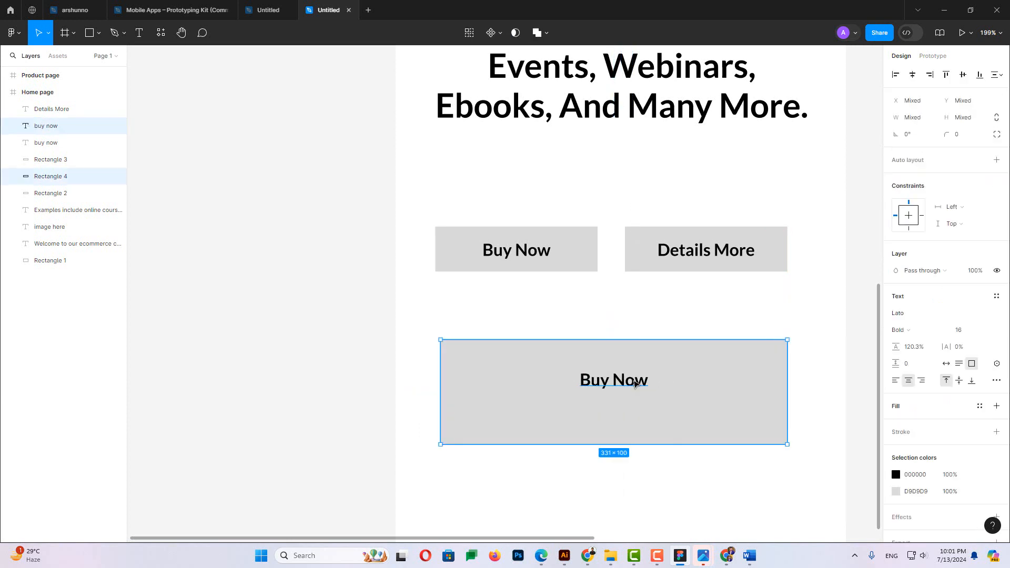
{"action": "key", "text": "ctrl+z"}
{"action": "key", "text": "ctrl+z"}
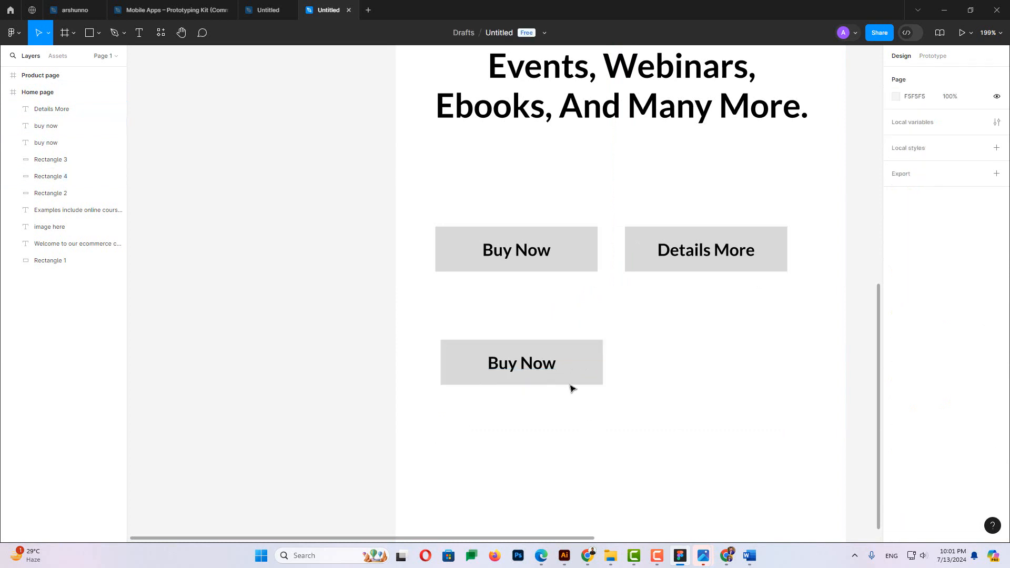
{"action": "left_click", "coordinate": [73, 33]}
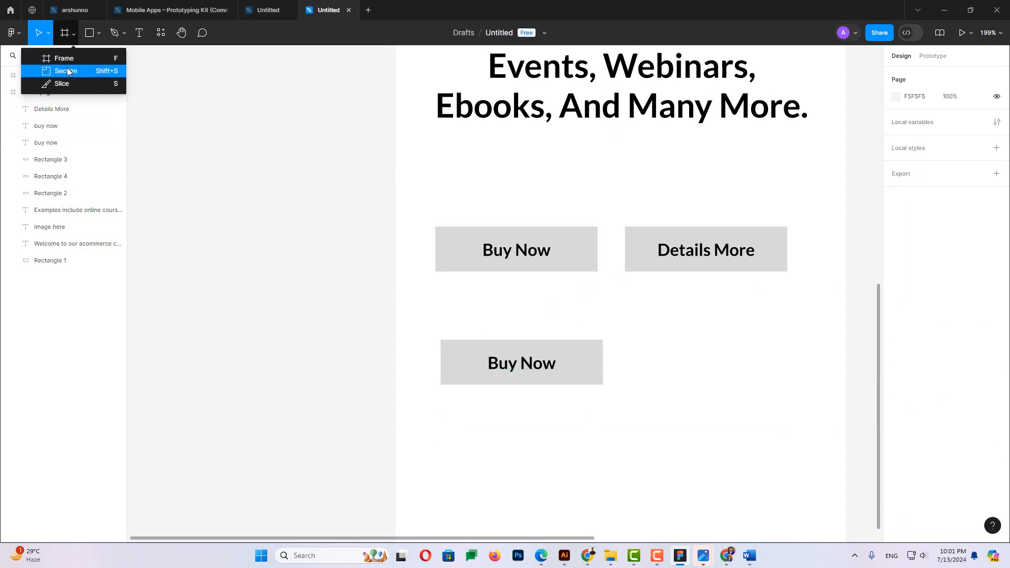
{"action": "left_click", "coordinate": [67, 71]}
{"action": "left_click_drag", "start_coordinate": [425, 316], "coordinate": [634, 399]}
{"action": "key", "text": "Delete"}
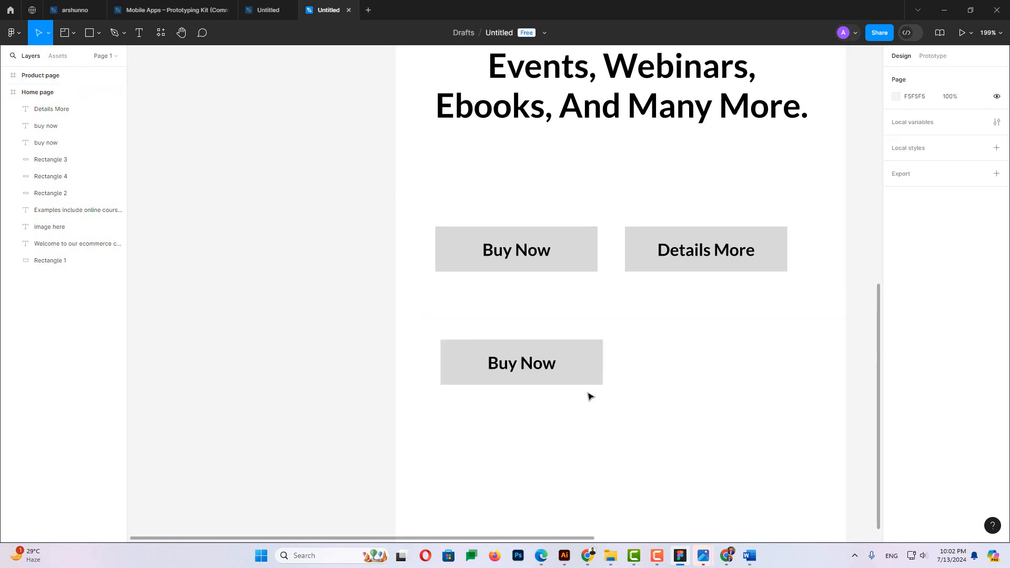
Scale the lower Buy Now button and its label together proportionally to about 338.8 × 94 with the Scale tool
{"action": "left_click", "coordinate": [98, 33]}
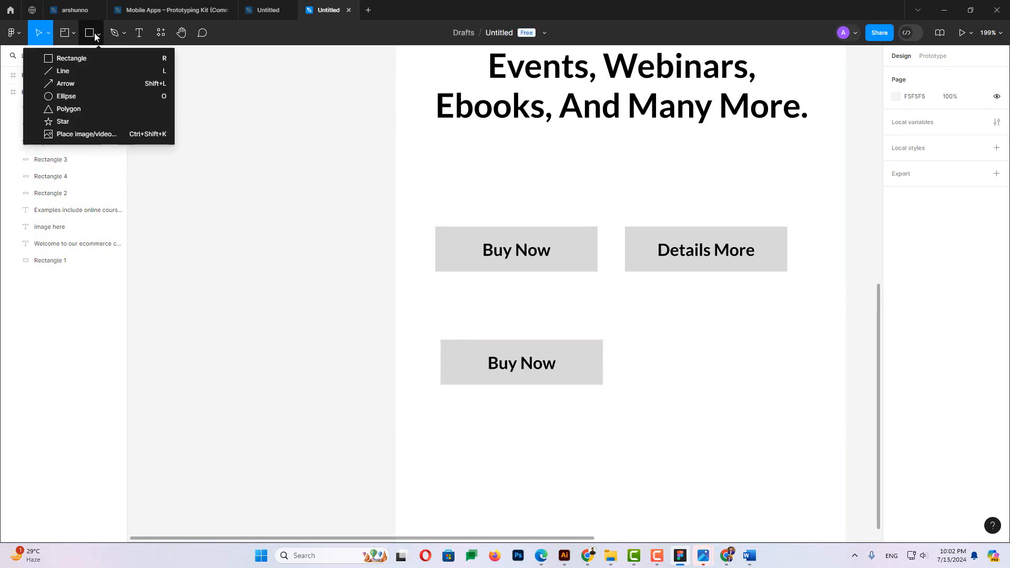
{"action": "left_click", "coordinate": [66, 33]}
{"action": "left_click", "coordinate": [48, 33]}
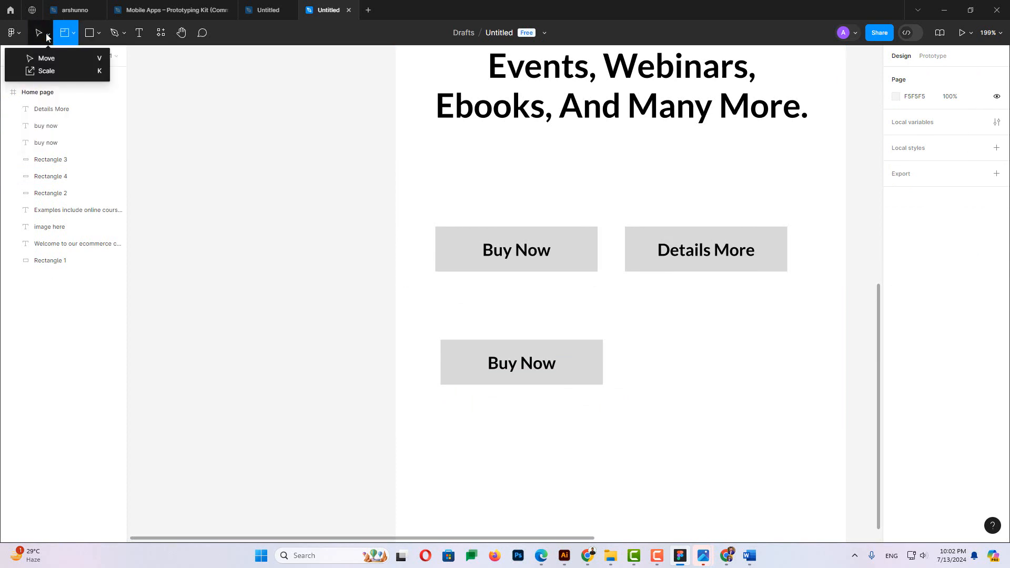
{"action": "left_click", "coordinate": [47, 71]}
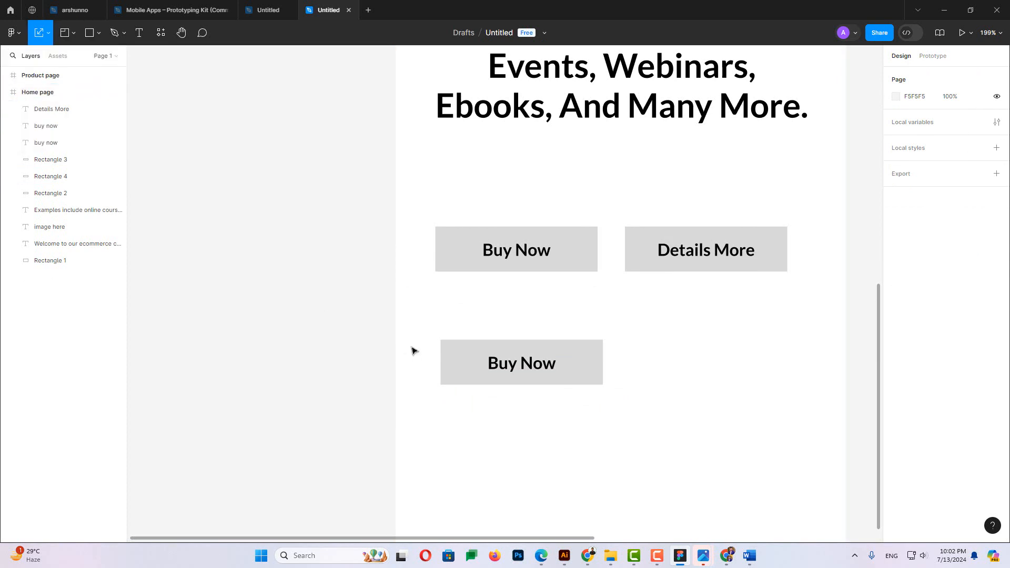
{"action": "left_click_drag", "start_coordinate": [423, 320], "coordinate": [614, 405]}
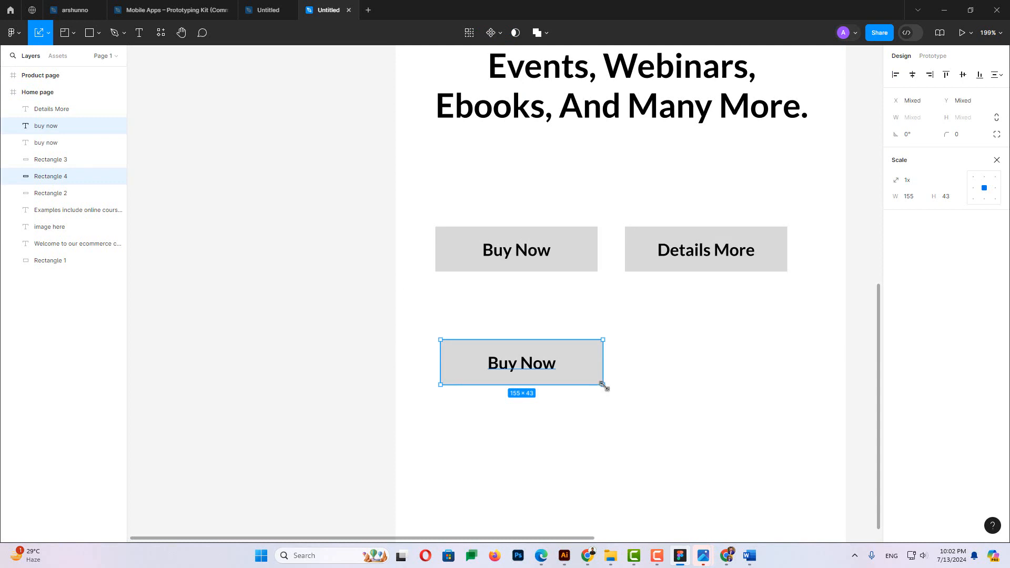
{"action": "left_click_drag", "start_coordinate": [604, 386], "coordinate": [753, 438]}
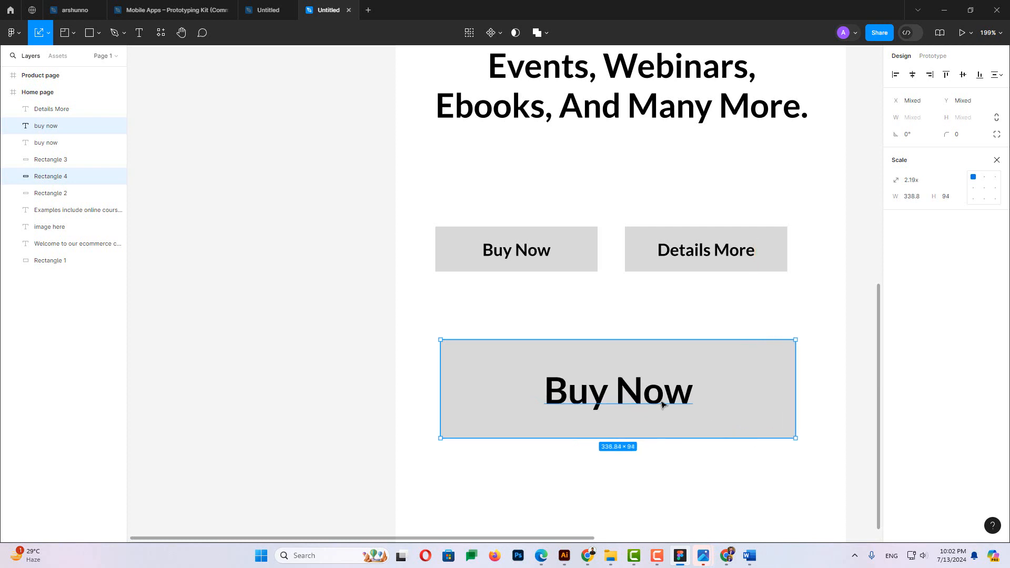
{"action": "left_click", "coordinate": [646, 458]}
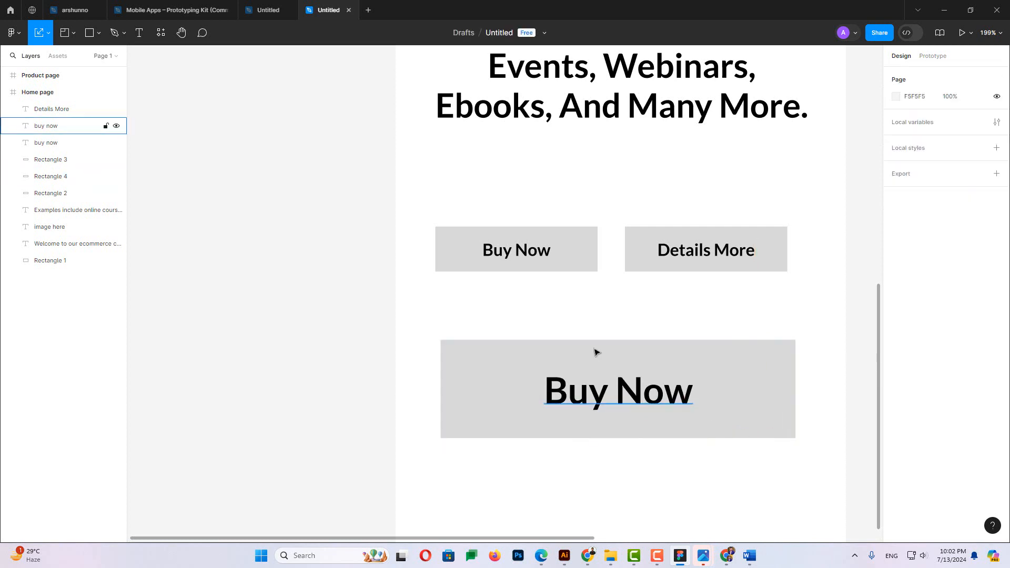
Scale the lower Buy Now button and label down to about 133.4 × 37 and back up to about 331.6 × 92
{"action": "left_click", "coordinate": [47, 37]}
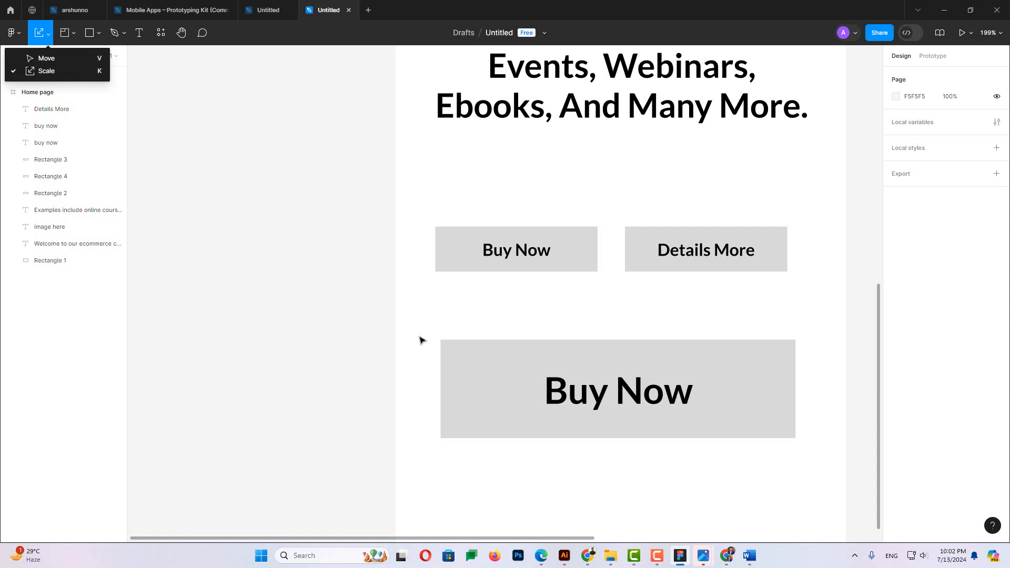
{"action": "left_click_drag", "start_coordinate": [416, 328], "coordinate": [822, 484]}
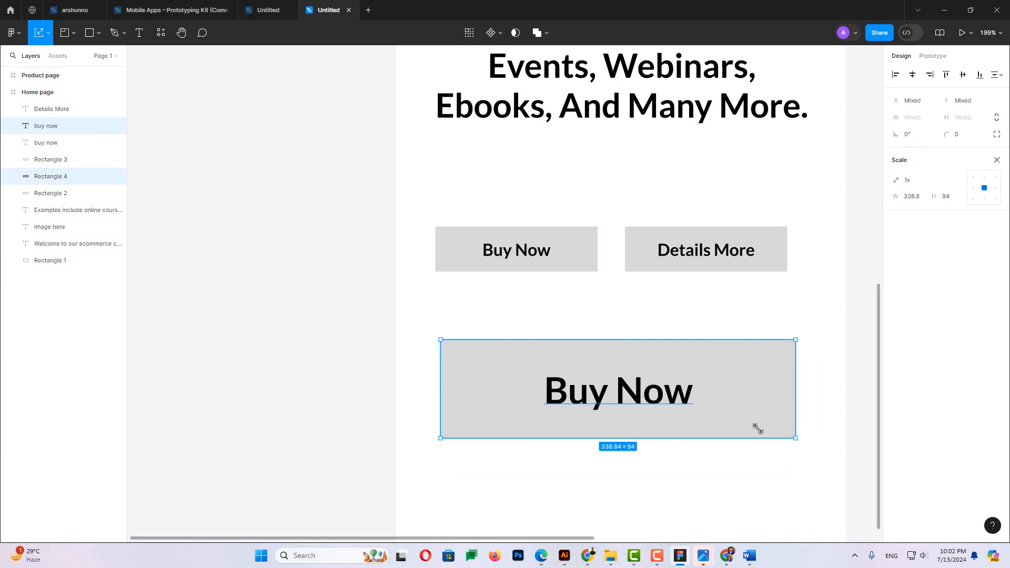
{"action": "left_click_drag", "start_coordinate": [757, 428], "coordinate": [529, 379]}
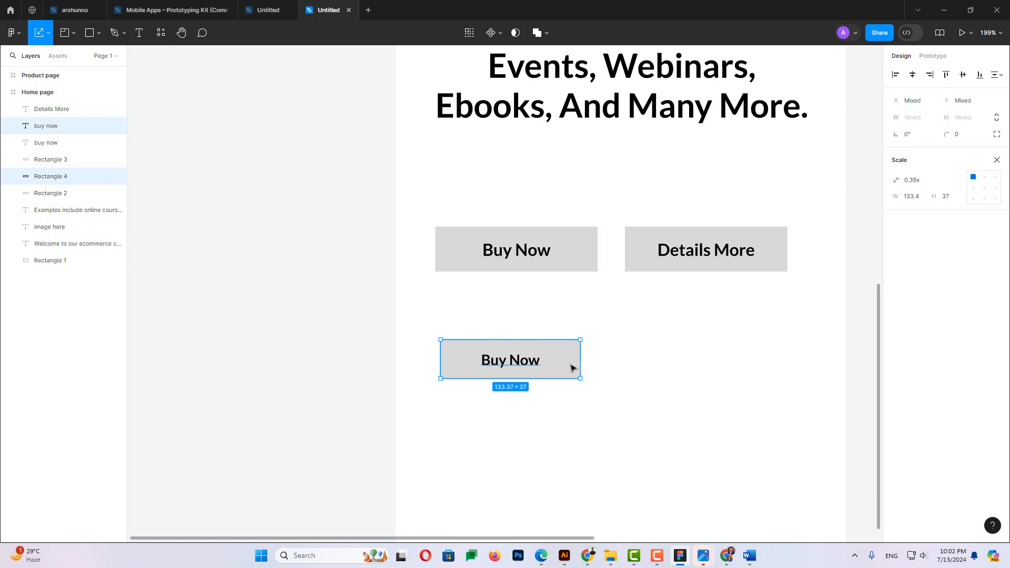
{"action": "left_click_drag", "start_coordinate": [582, 378], "coordinate": [717, 413]}
Delete the enlarged lower Buy Now button together with its label
{"action": "left_click", "coordinate": [611, 318]}
{"action": "left_click_drag", "start_coordinate": [610, 318], "coordinate": [661, 441]}
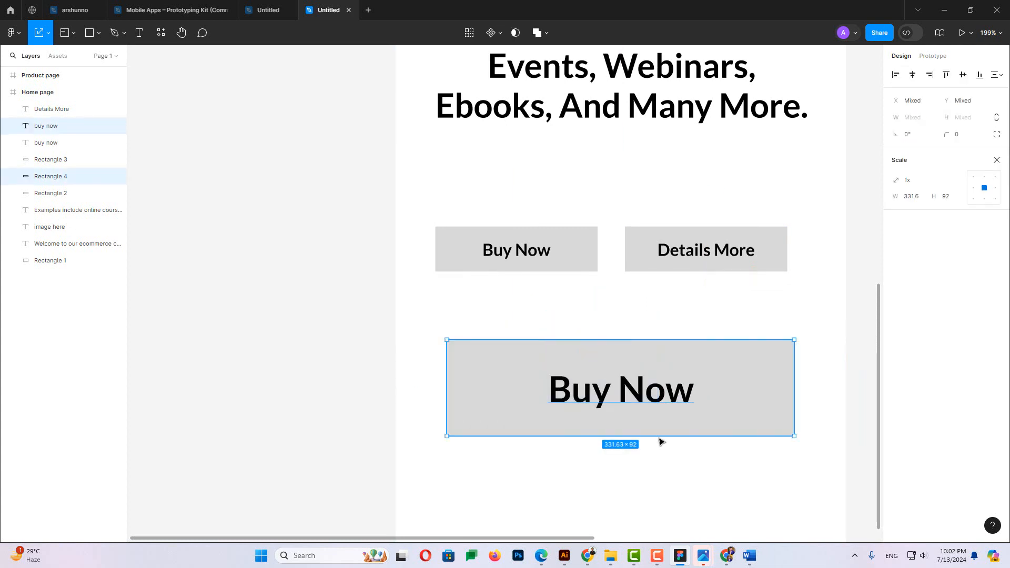
{"action": "key", "text": "Delete"}
Round the corners of the remaining Buy Now button's rectangle to a radius of 21.5
{"action": "scroll", "coordinate": [552, 396], "scroll_direction": "down", "scroll_amount": 5}
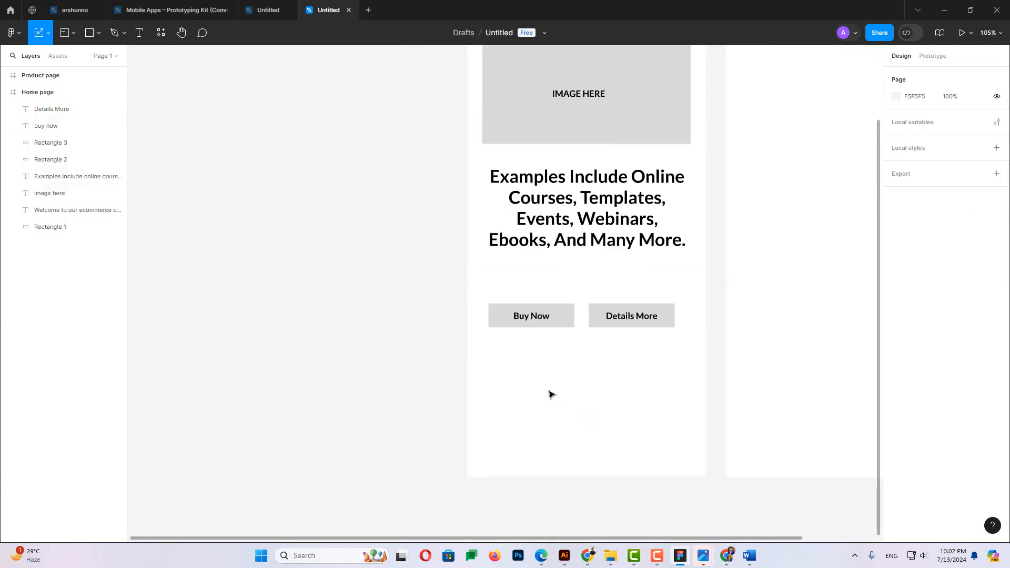
{"action": "scroll", "coordinate": [542, 335], "scroll_direction": "up", "scroll_amount": 5}
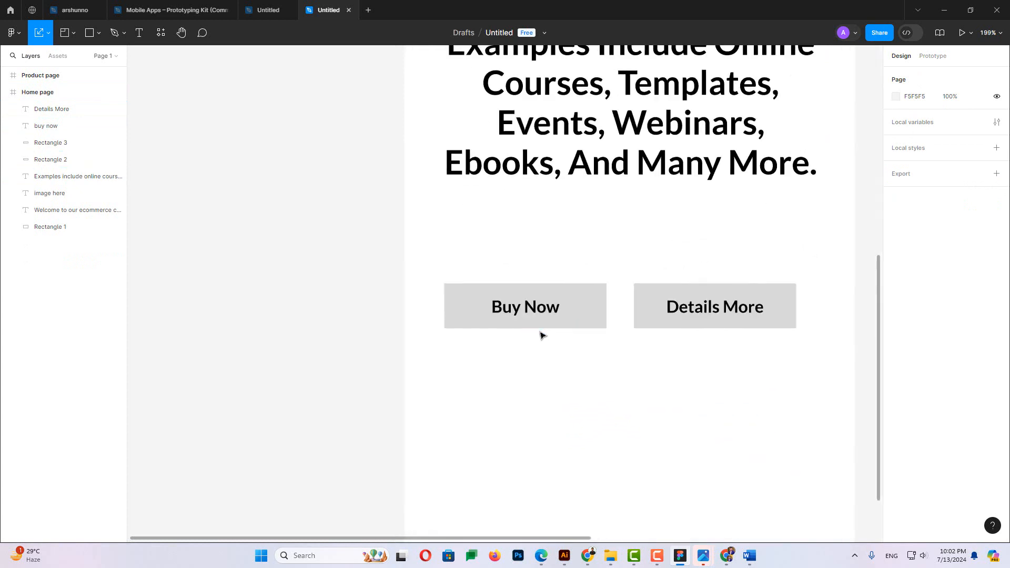
{"action": "left_click", "coordinate": [441, 295]}
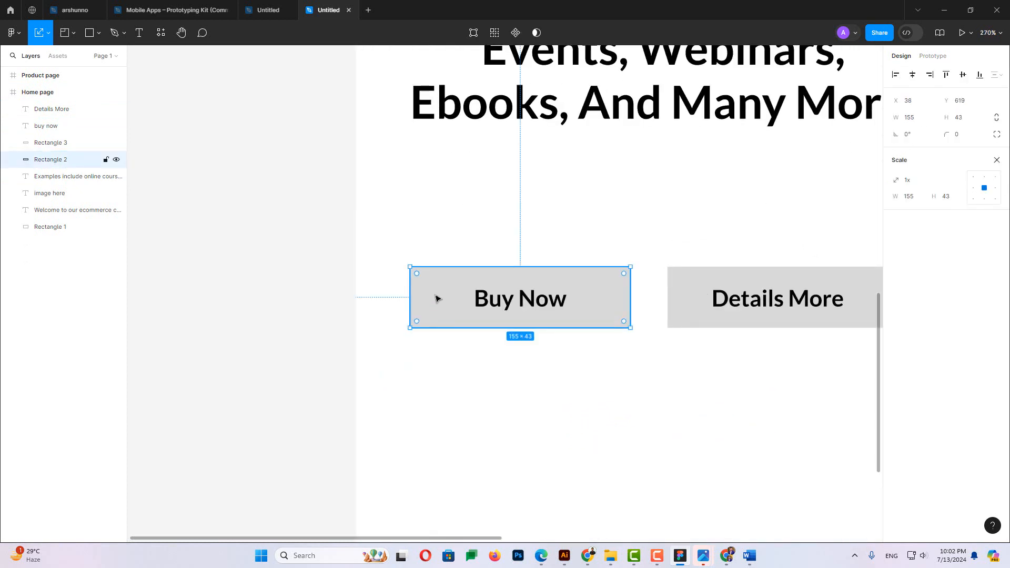
{"action": "scroll", "coordinate": [440, 300], "scroll_direction": "up", "scroll_amount": 4}
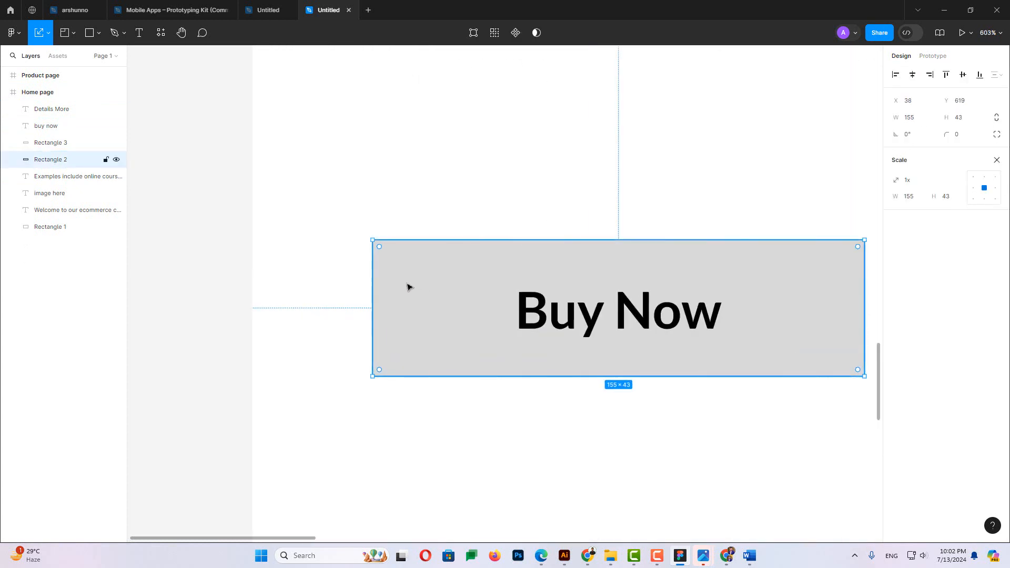
{"action": "scroll", "coordinate": [406, 285], "scroll_direction": "up", "scroll_amount": 2}
{"action": "scroll", "coordinate": [402, 282], "scroll_direction": "up", "scroll_amount": 1}
{"action": "scroll", "coordinate": [399, 280], "scroll_direction": "down", "scroll_amount": 3}
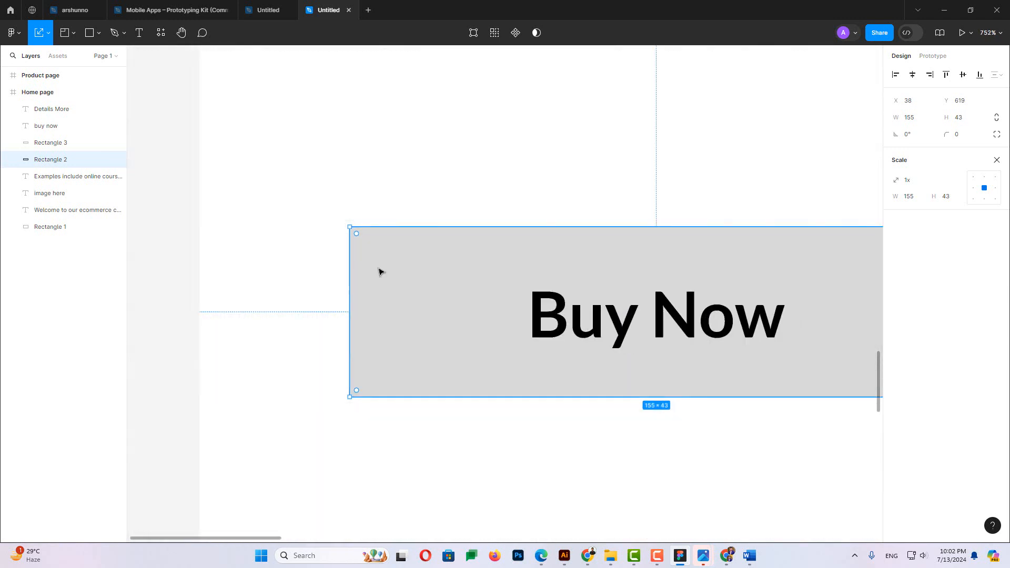
{"action": "scroll", "coordinate": [341, 271], "scroll_direction": "down", "scroll_amount": 3}
{"action": "scroll", "coordinate": [788, 282], "scroll_direction": "up", "scroll_amount": 2}
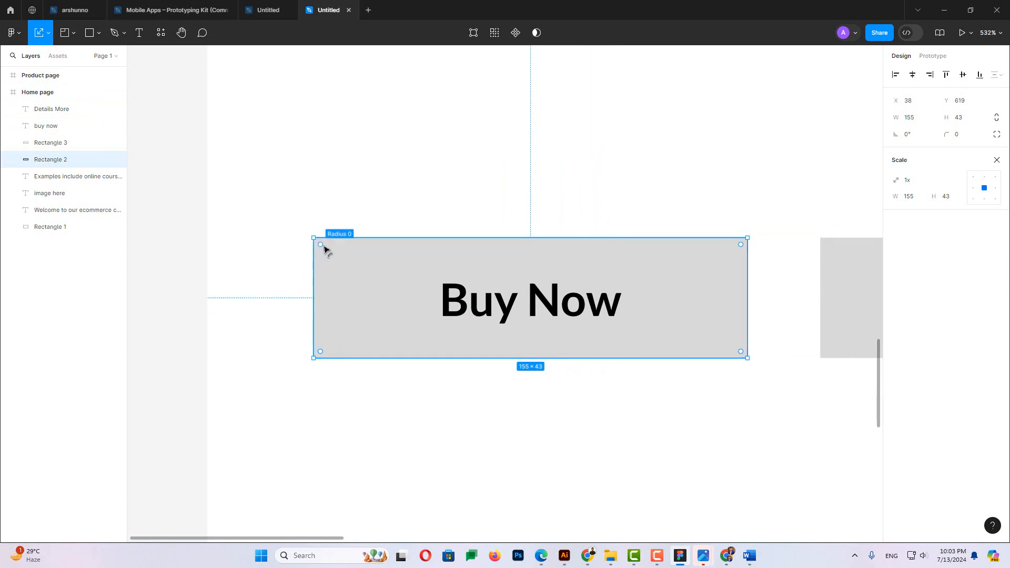
{"action": "left_click_drag", "start_coordinate": [322, 246], "coordinate": [442, 299]}
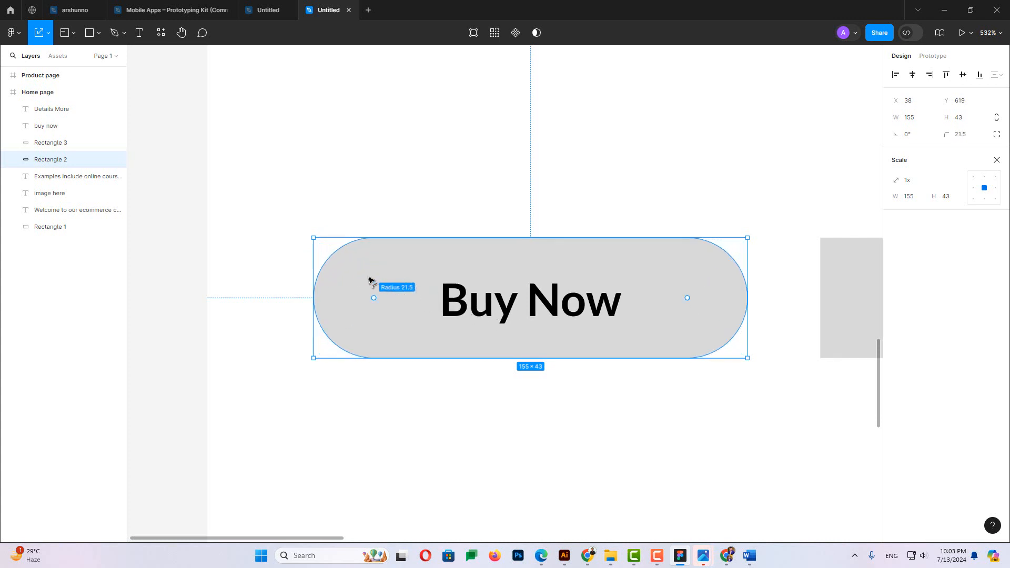
{"action": "left_click_drag", "start_coordinate": [370, 280], "coordinate": [494, 321]}
{"action": "left_click_drag", "start_coordinate": [373, 297], "coordinate": [523, 320]}
{"action": "scroll", "coordinate": [225, 320], "scroll_direction": "down", "scroll_amount": 1}
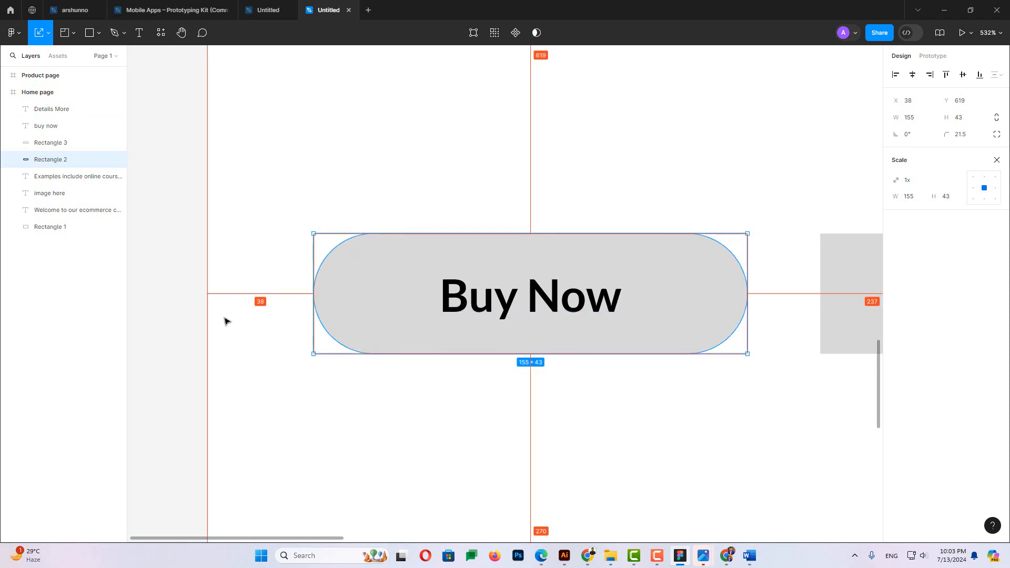
Round the corners of the Details More button's rectangle to a radius of 21.5
{"action": "scroll", "coordinate": [563, 388], "scroll_direction": "right", "scroll_amount": 5}
{"action": "left_click", "coordinate": [549, 279]}
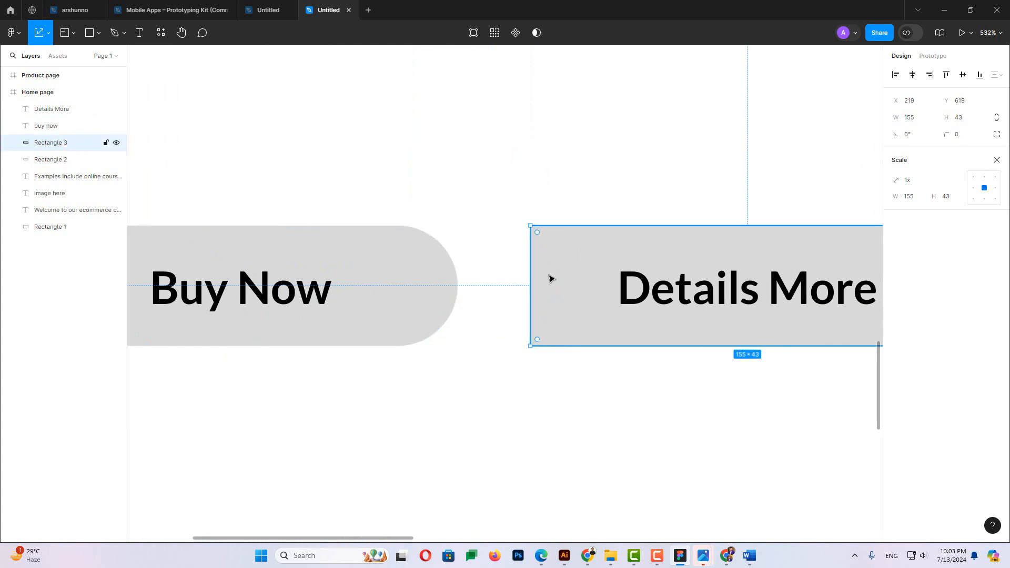
{"action": "left_click_drag", "start_coordinate": [539, 234], "coordinate": [881, 338]}
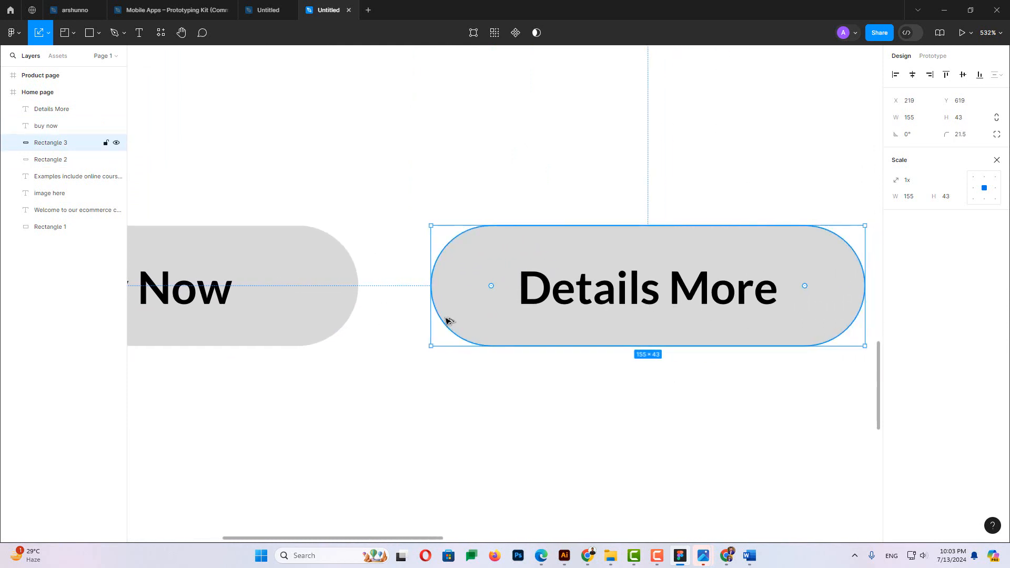
Reset the corner radius of the Details More button's rectangle to 0
{"action": "scroll", "coordinate": [333, 292], "scroll_direction": "down", "scroll_amount": 5, "text": "ctrl"}
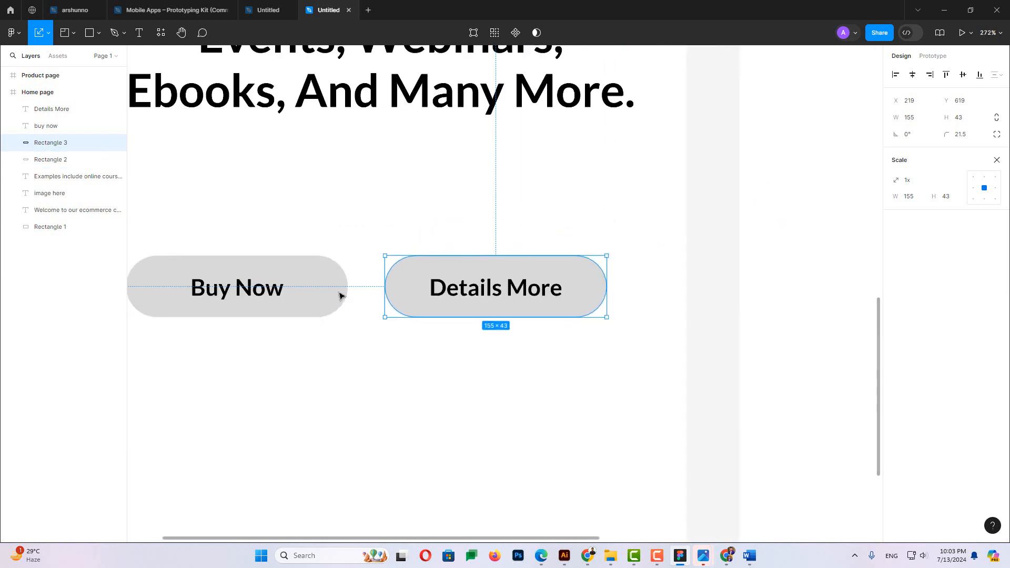
{"action": "scroll", "coordinate": [408, 284], "scroll_direction": "up", "scroll_amount": 1}
{"action": "left_click_drag", "start_coordinate": [415, 291], "coordinate": [277, 358]}
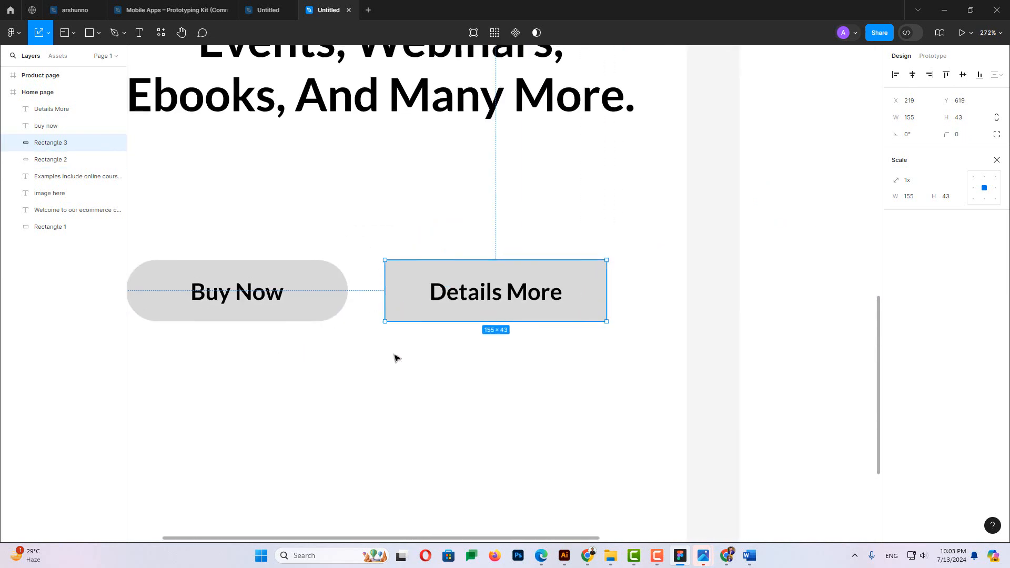
Try moving the upper-left corner point of the Details More rectangle to X 230.5, Y 622 in vector editing, and undo the move
{"action": "scroll", "coordinate": [396, 281], "scroll_direction": "up", "scroll_amount": 3}
{"action": "scroll", "coordinate": [411, 334], "scroll_direction": "down", "scroll_amount": 1}
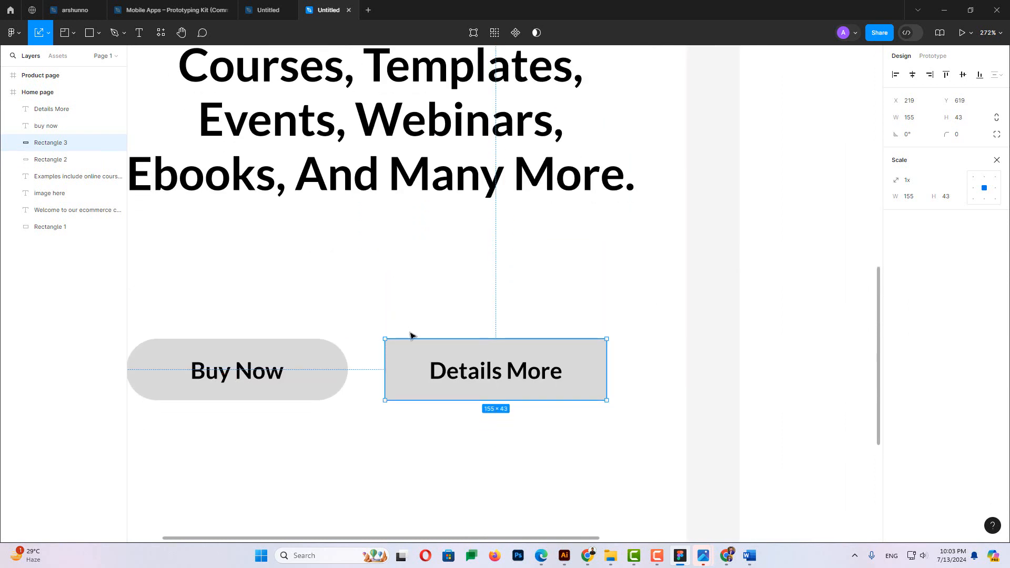
{"action": "scroll", "coordinate": [411, 349], "scroll_direction": "up", "scroll_amount": 5, "text": "ctrl"}
{"action": "left_click_drag", "start_coordinate": [592, 274], "coordinate": [481, 150]}
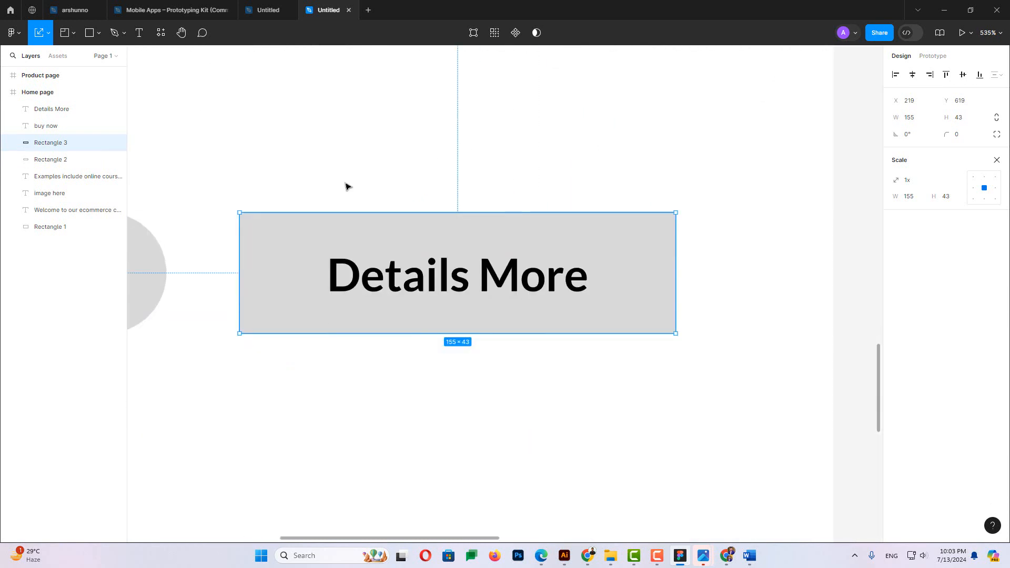
{"action": "scroll", "coordinate": [345, 186], "scroll_direction": "up", "scroll_amount": 3, "text": "ctrl"}
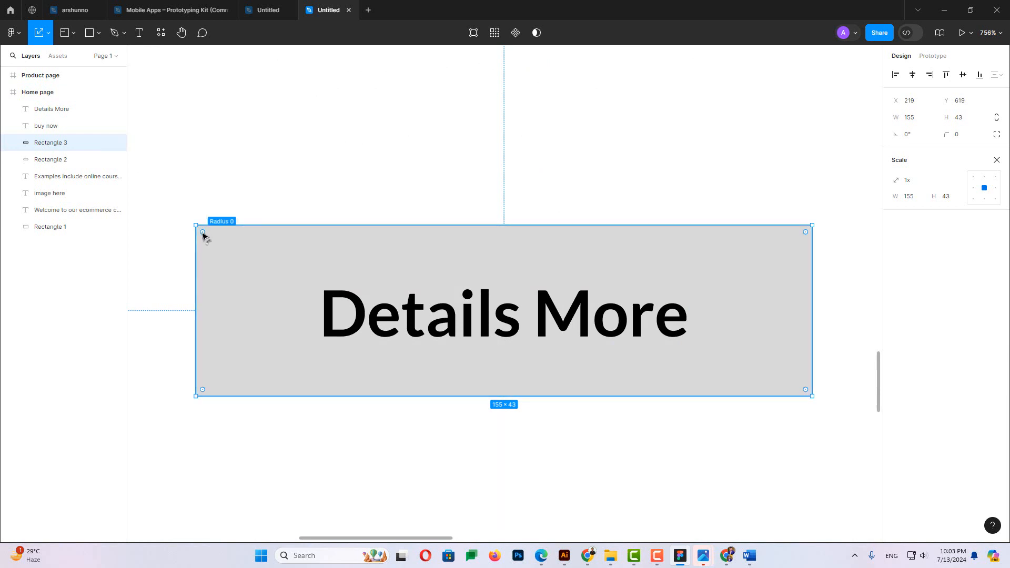
{"action": "left_click", "coordinate": [241, 201]}
{"action": "left_click", "coordinate": [205, 232]}
{"action": "double_click", "coordinate": [206, 234]}
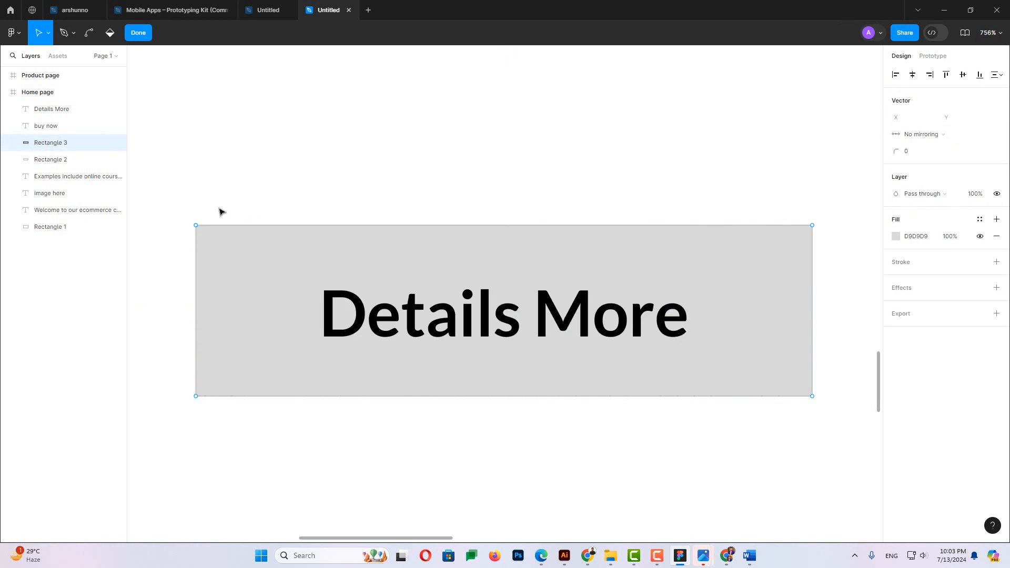
{"action": "left_click_drag", "start_coordinate": [196, 226], "coordinate": [242, 238]}
{"action": "key", "text": "ctrl"}
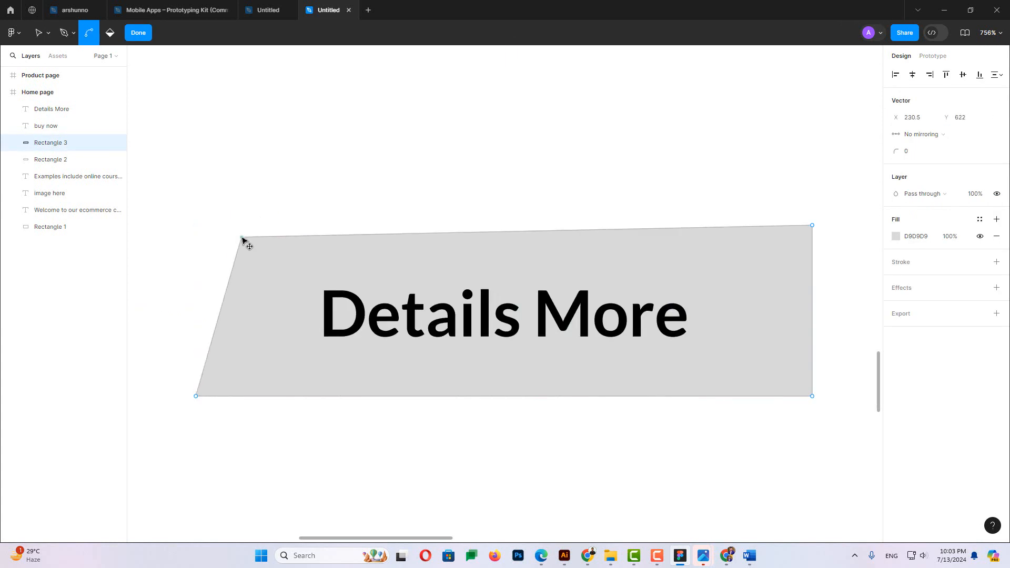
{"action": "key", "text": "ctrl+z"}
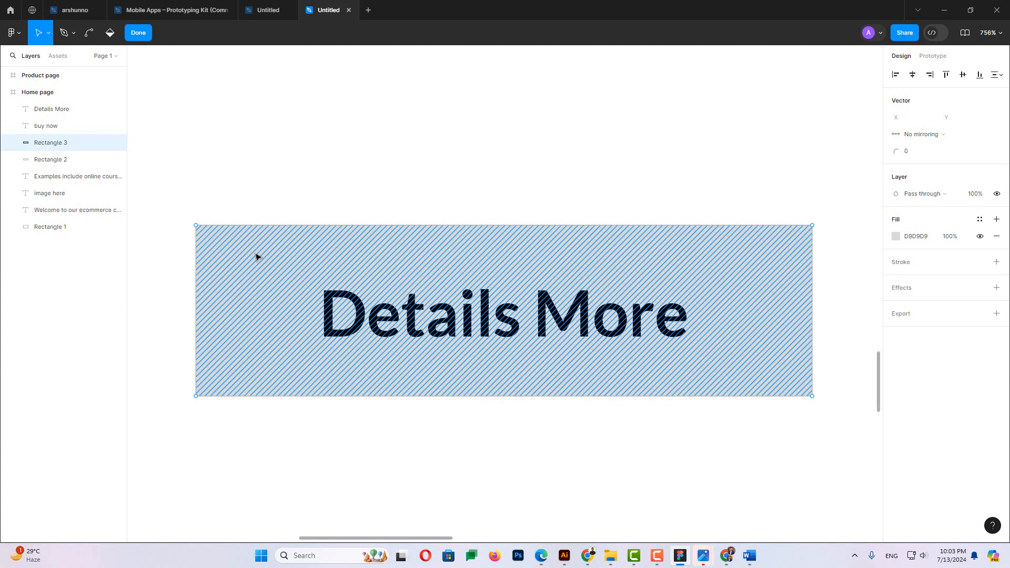
Leave vector editing, try rounding the Details More rectangle's corners to a radius of 21.5, and return the radius to 0
{"action": "left_click", "coordinate": [138, 33]}
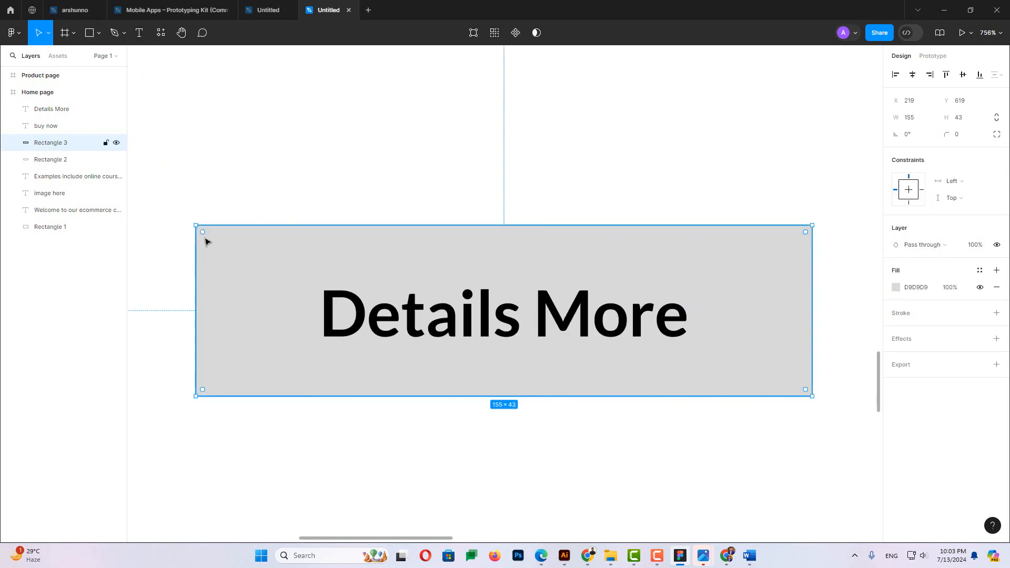
{"action": "left_click_drag", "start_coordinate": [205, 237], "coordinate": [302, 313]}
{"action": "key", "text": "ctrl+z"}
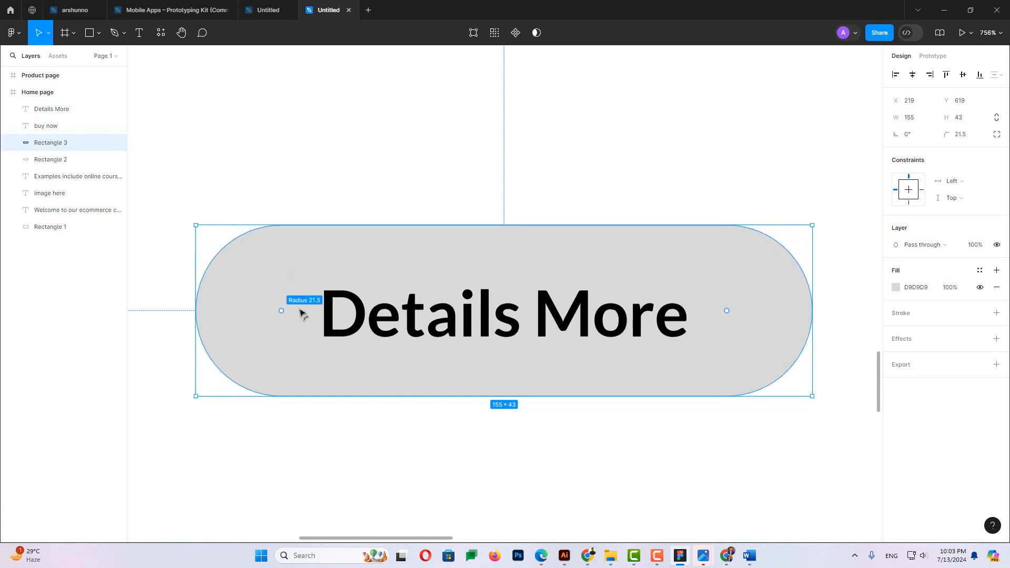
{"action": "key", "text": "ctrl+z"}
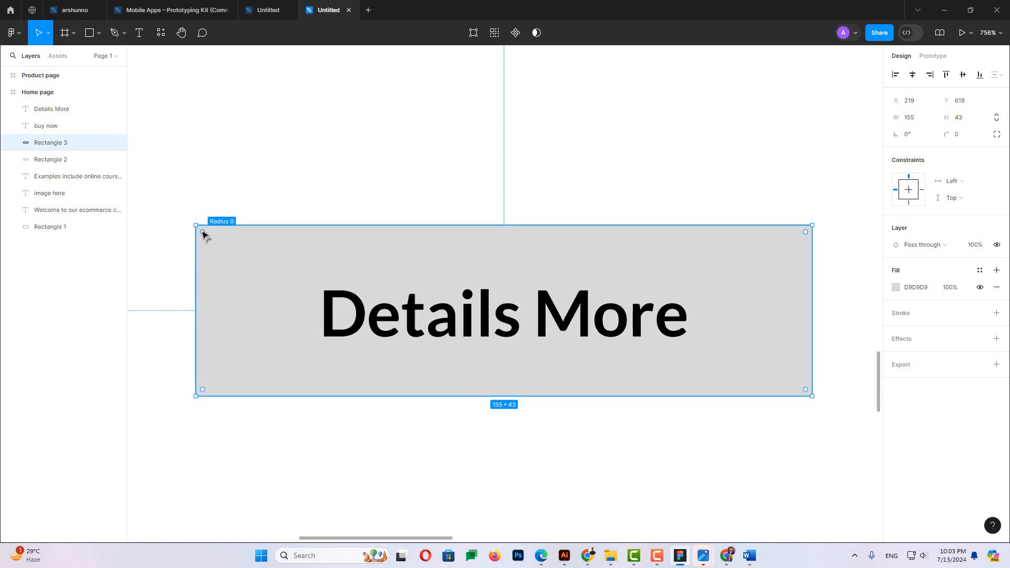
{"action": "left_click_drag", "start_coordinate": [203, 233], "coordinate": [383, 359]}
{"action": "left_click_drag", "start_coordinate": [297, 295], "coordinate": [167, 176]}
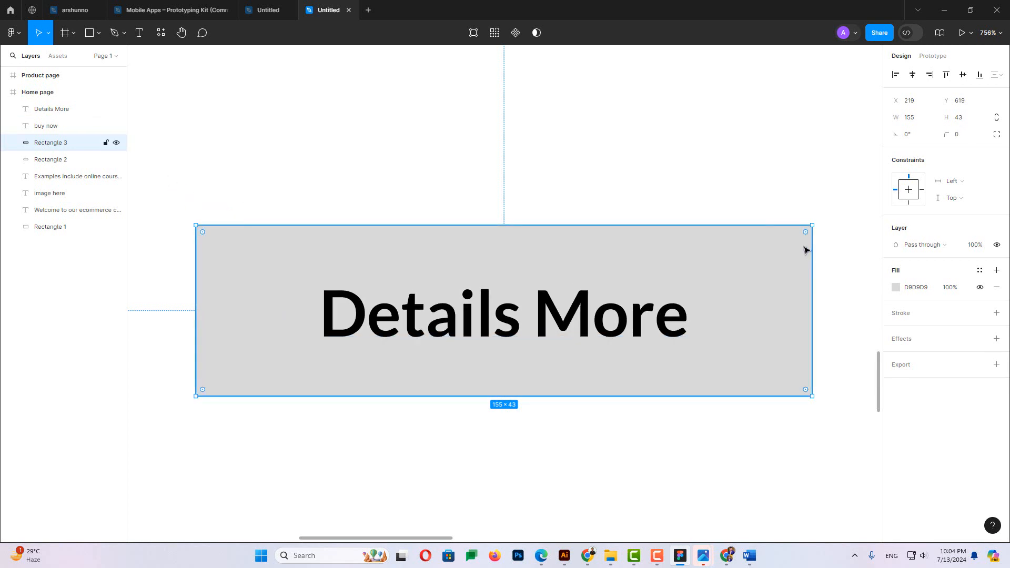
Try rounding individual corners of the Details More rectangle, including its lower-left corner
{"action": "left_click_drag", "start_coordinate": [805, 232], "coordinate": [870, 241]}
{"action": "left_click_drag", "start_coordinate": [807, 395], "coordinate": [866, 436]}
{"action": "key", "text": "Escape"}
{"action": "left_click", "coordinate": [624, 241]}
{"action": "left_click_drag", "start_coordinate": [205, 235], "coordinate": [196, 181]}
{"action": "key", "text": "Escape"}
{"action": "left_click", "coordinate": [263, 278]}
{"action": "left_click_drag", "start_coordinate": [205, 391], "coordinate": [290, 356]}
{"action": "key", "text": "ctrl+z"}
{"action": "scroll", "coordinate": [587, 241], "scroll_direction": "down", "scroll_amount": 2}
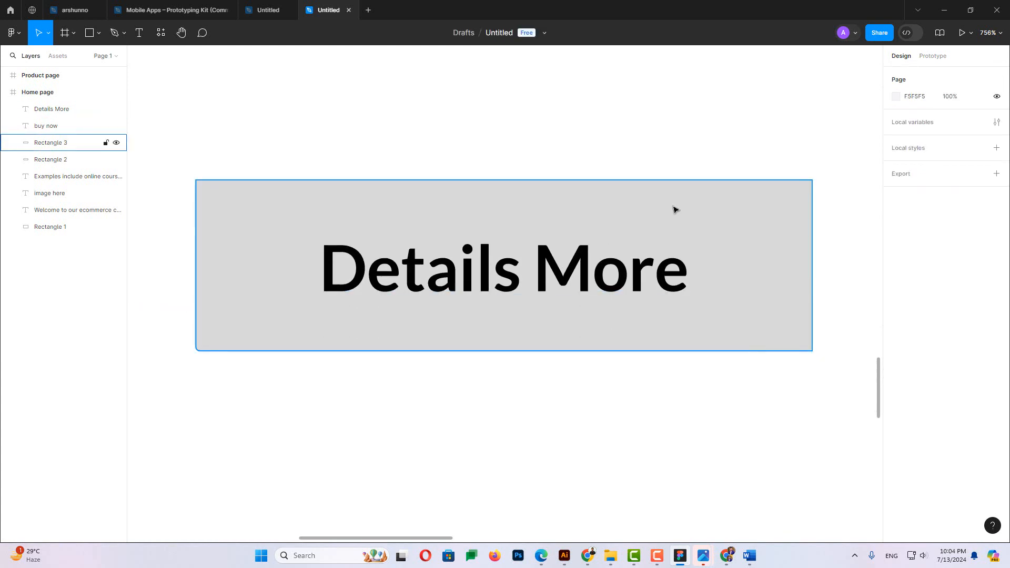
{"action": "scroll", "coordinate": [354, 304], "scroll_direction": "up", "scroll_amount": 1}
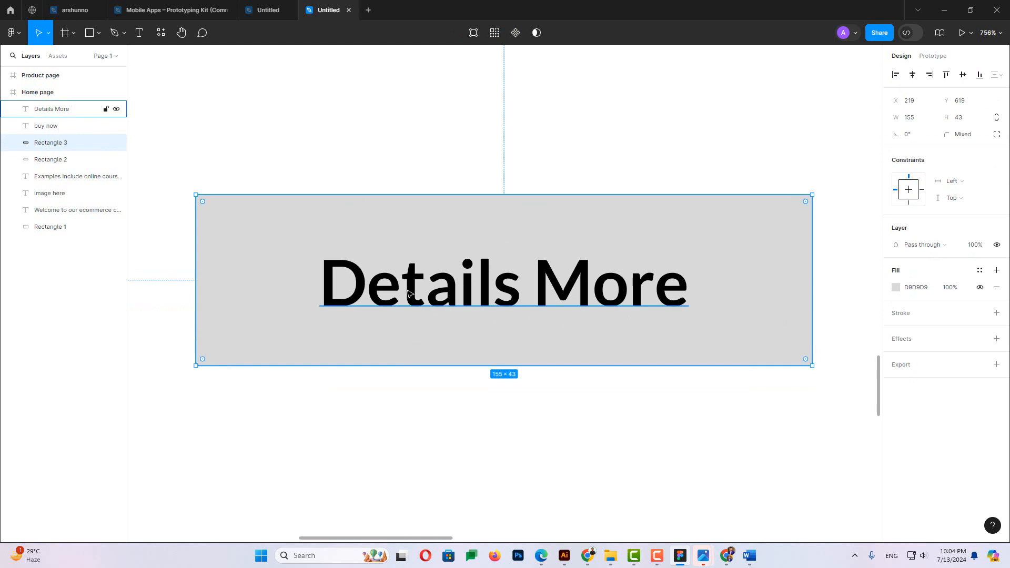
Set the corner radius of the Details More rectangle to 21
{"action": "left_click", "coordinate": [963, 135]}
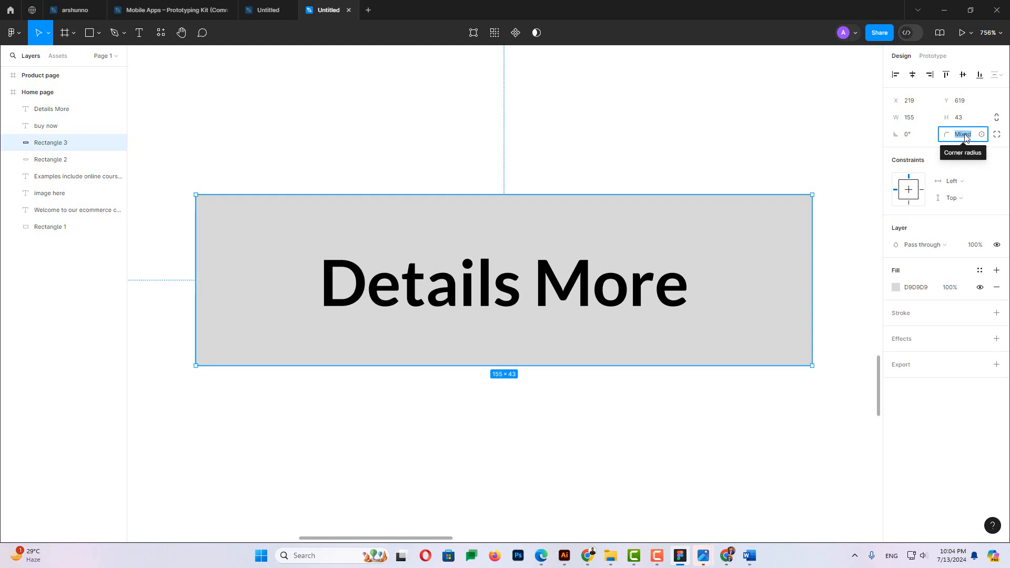
{"action": "type", "text": "21"}
{"action": "key", "text": "Return"}
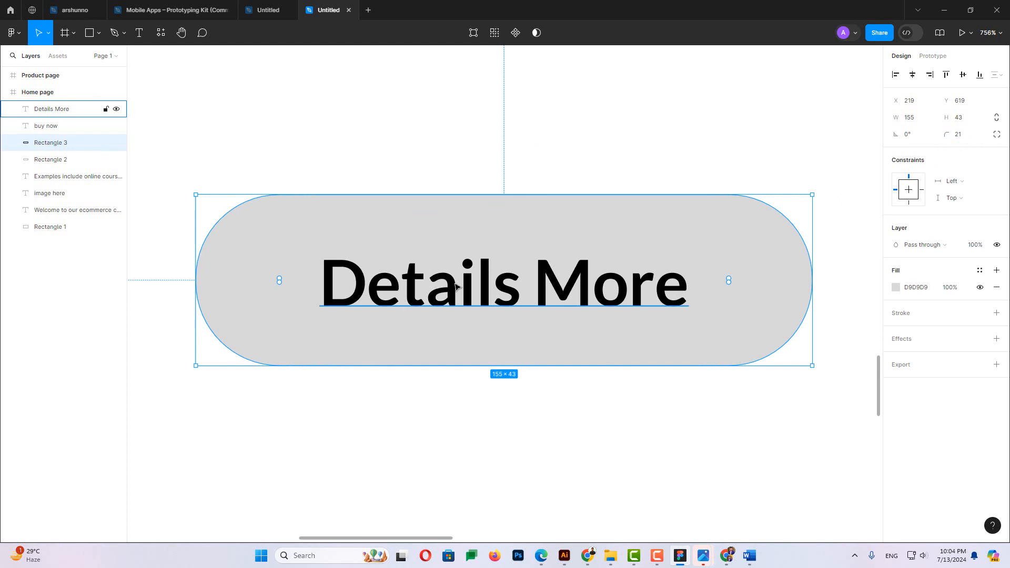
Reduce the corner radius of the Details More rectangle to 10
{"action": "left_click", "coordinate": [959, 136]}
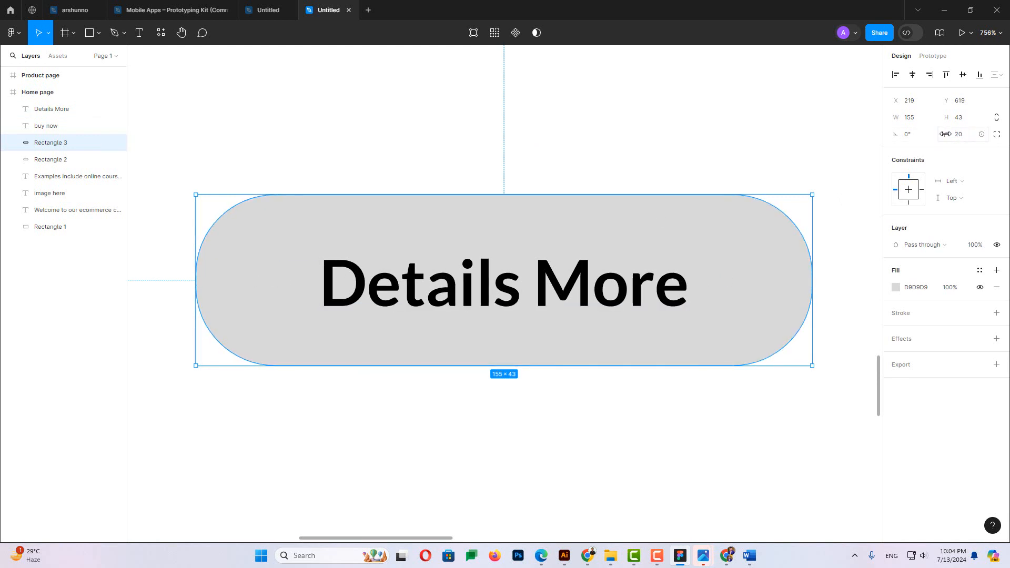
{"action": "left_click", "coordinate": [948, 135]}
{"action": "type", "text": "1"}
{"action": "key", "text": "Return"}
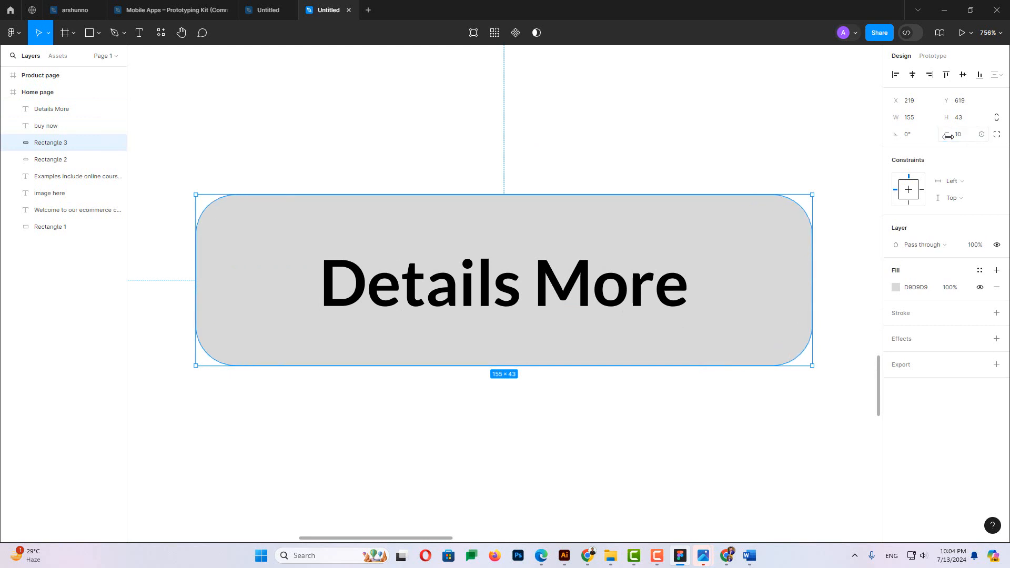
Round the corners of the Details More rectangle to a radius of 21.5 and deselect it
{"action": "left_click", "coordinate": [601, 447]}
{"action": "left_click", "coordinate": [761, 300]}
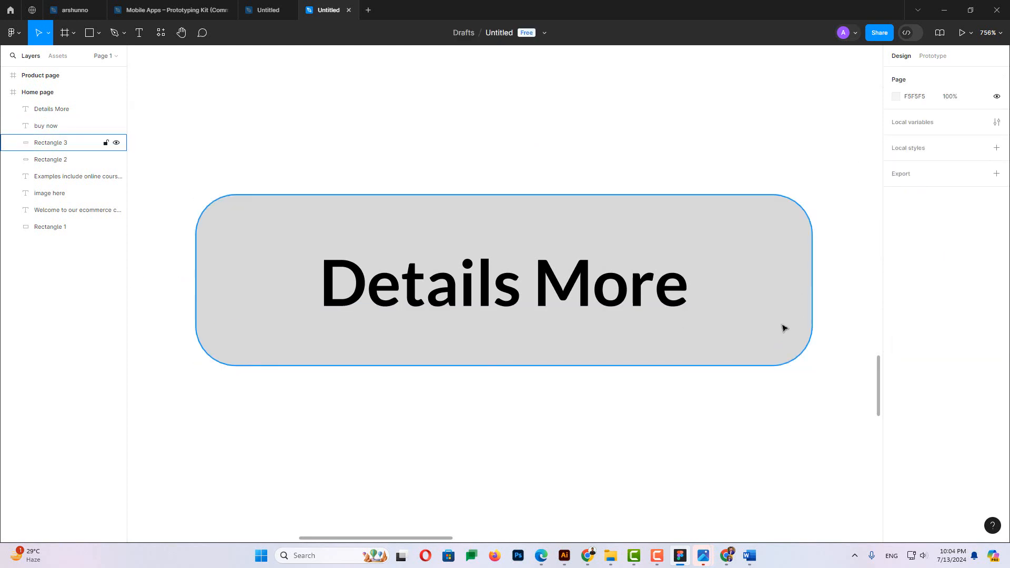
{"action": "left_click_drag", "start_coordinate": [771, 237], "coordinate": [545, 318]}
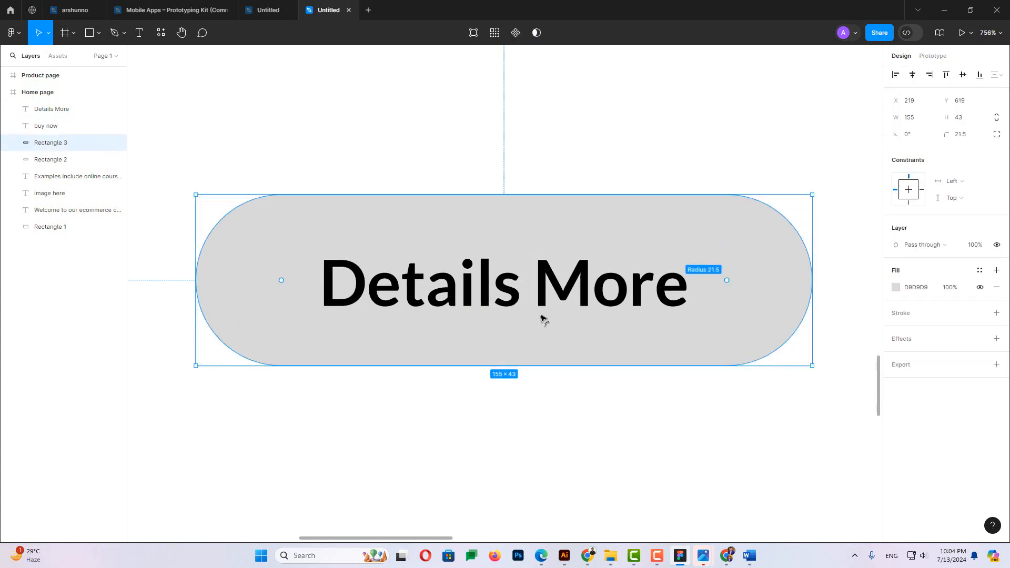
{"action": "left_click", "coordinate": [960, 135]}
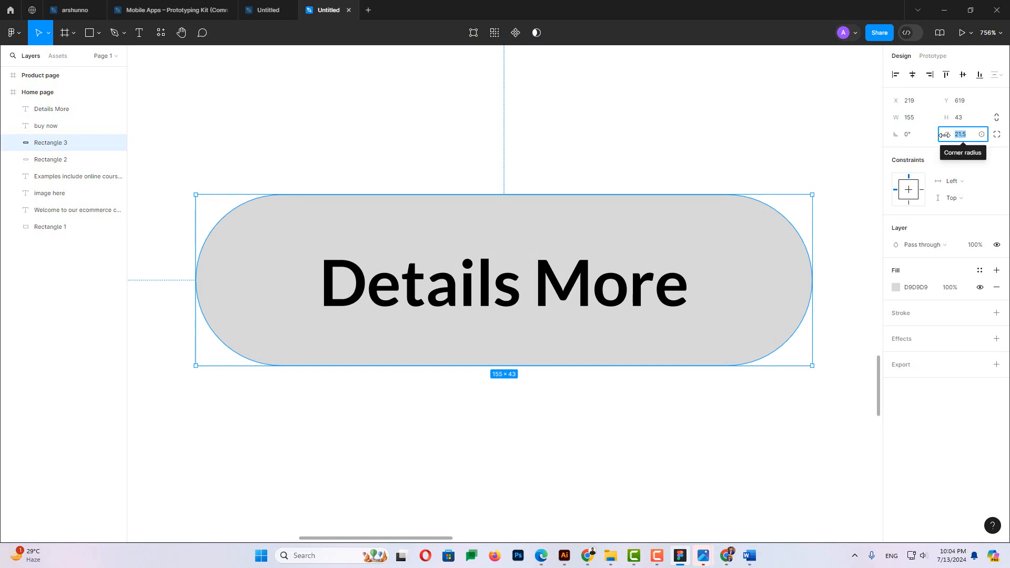
{"action": "left_click_drag", "start_coordinate": [728, 283], "coordinate": [421, 306]}
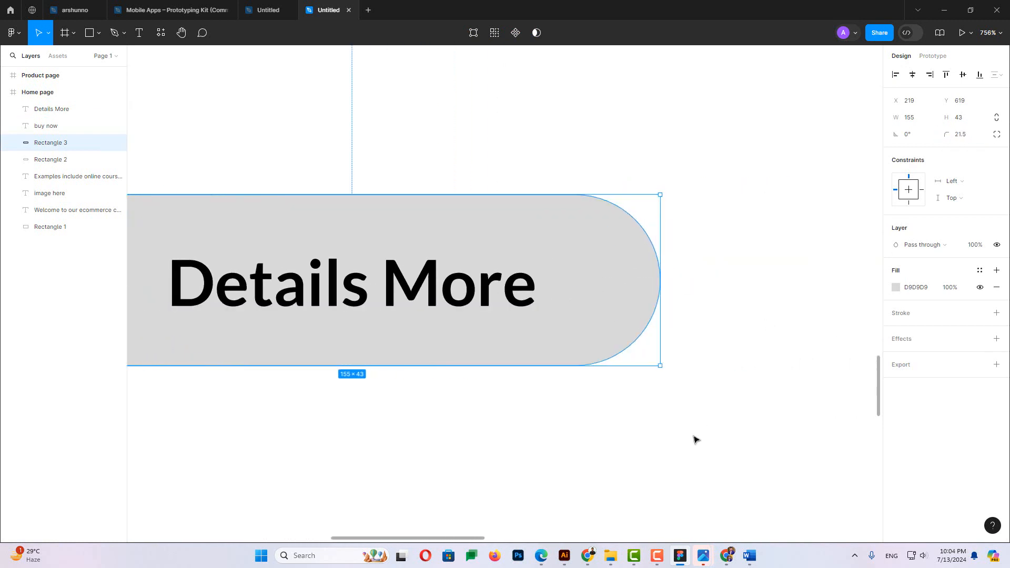
{"action": "scroll", "coordinate": [744, 394], "scroll_direction": "down", "scroll_amount": 10}
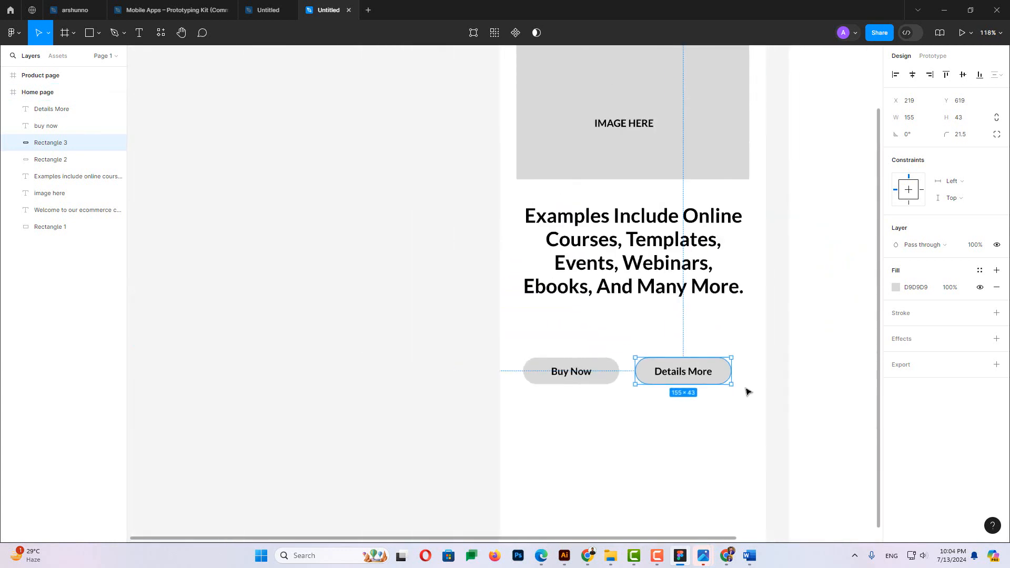
{"action": "scroll", "coordinate": [747, 391], "scroll_direction": "down", "scroll_amount": 2}
{"action": "left_click", "coordinate": [721, 443]}
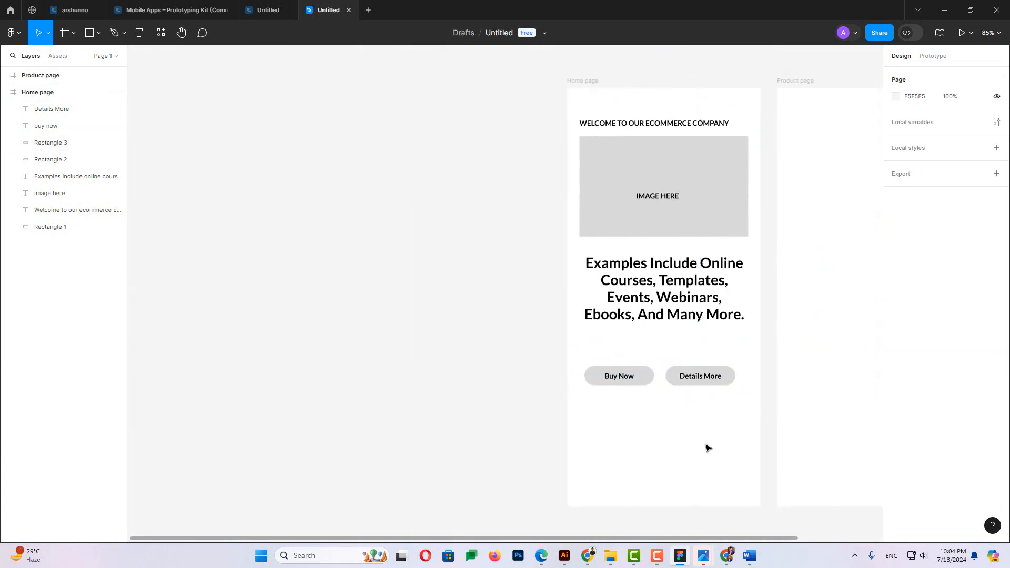
Move the Buy Now and Details More buttons lower on the Home page, and move the description text down to Y 457
{"action": "left_click_drag", "start_coordinate": [608, 348], "coordinate": [722, 416]}
{"action": "left_click_drag", "start_coordinate": [710, 381], "coordinate": [708, 409]}
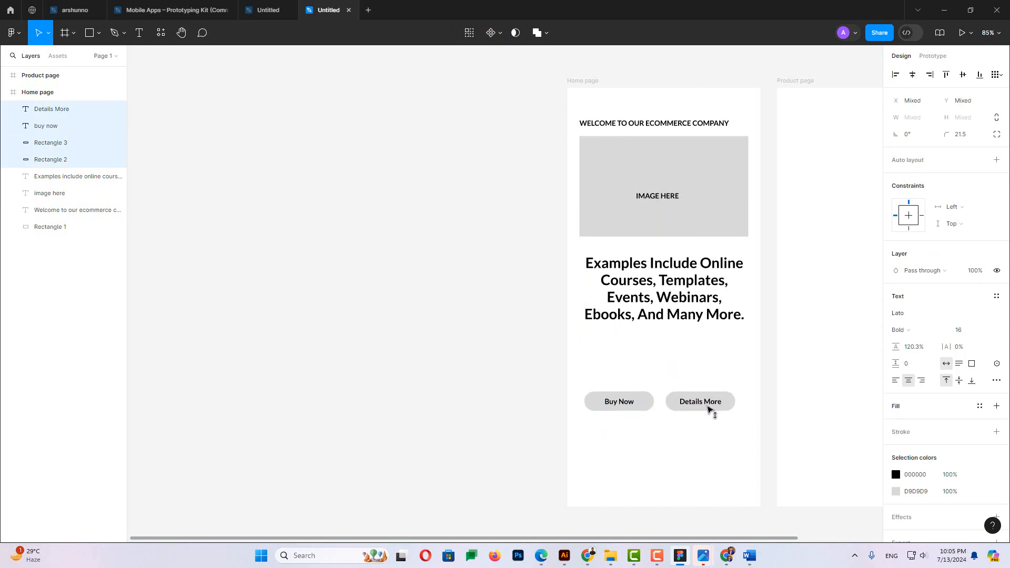
{"action": "left_click_drag", "start_coordinate": [692, 324], "coordinate": [691, 359]}
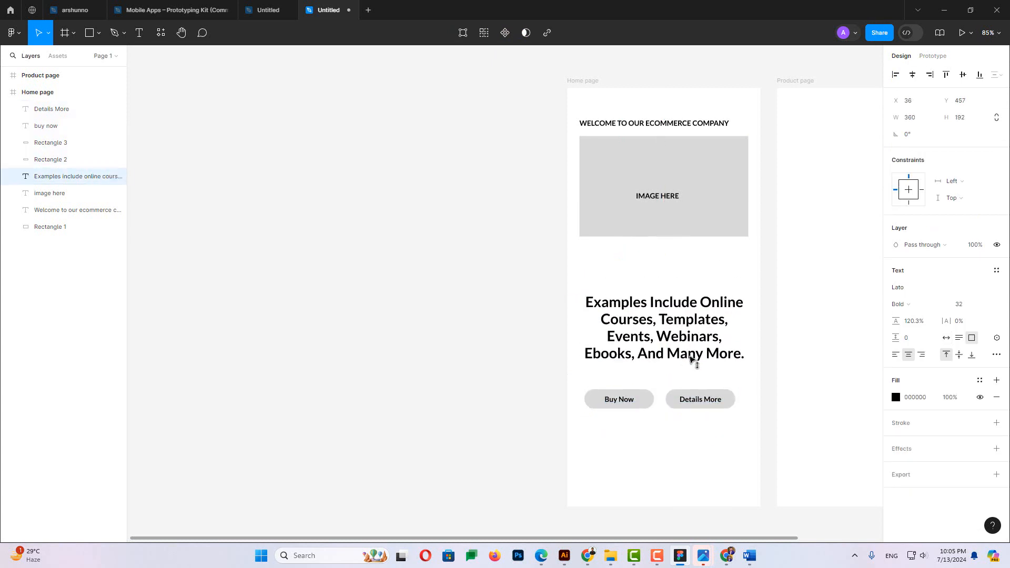
{"action": "scroll", "coordinate": [726, 250], "scroll_direction": "up", "scroll_amount": 10}
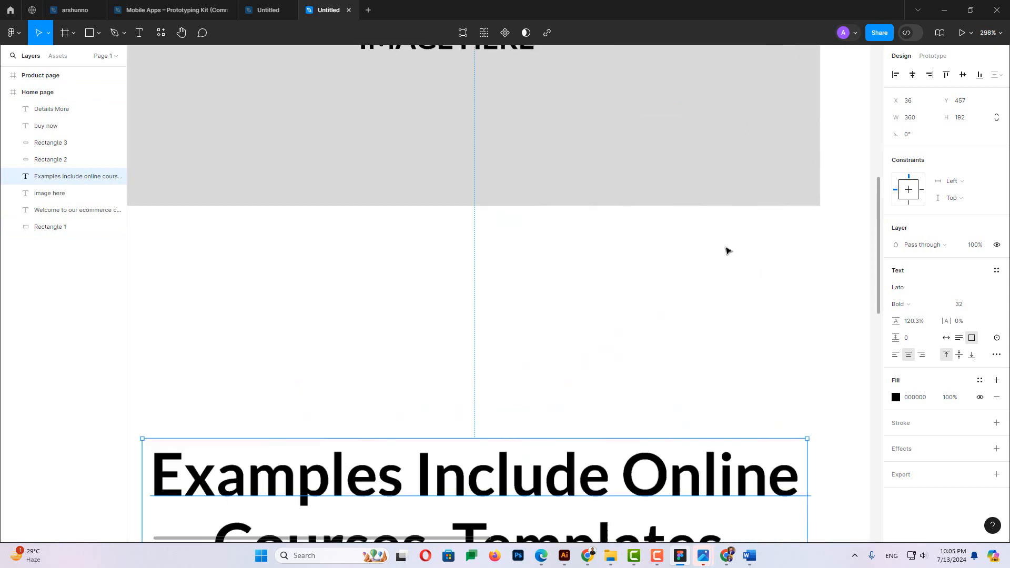
{"action": "scroll", "coordinate": [726, 274], "scroll_direction": "down", "scroll_amount": 10}
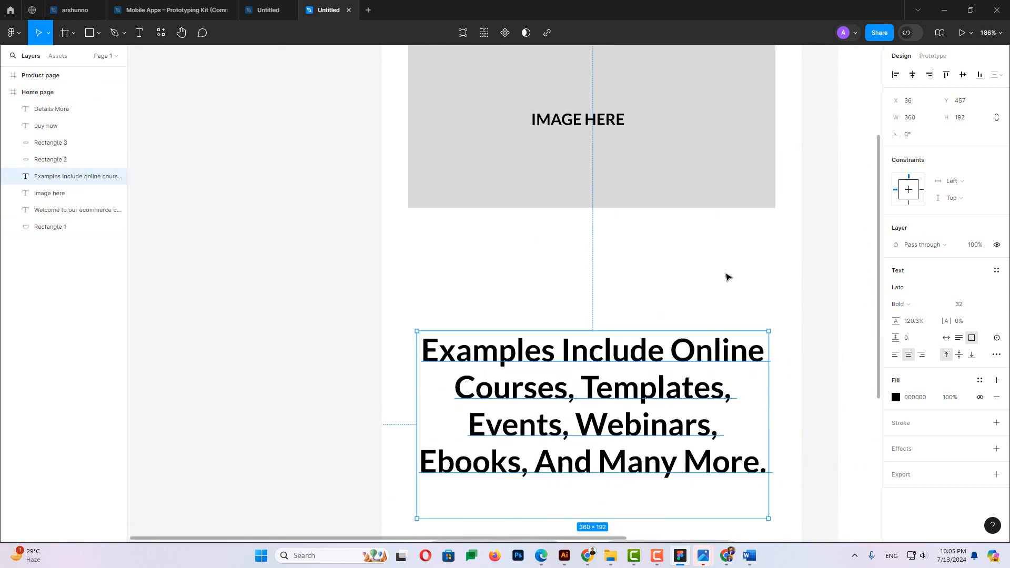
{"action": "left_click", "coordinate": [512, 329]}
{"action": "left_click", "coordinate": [638, 333]}
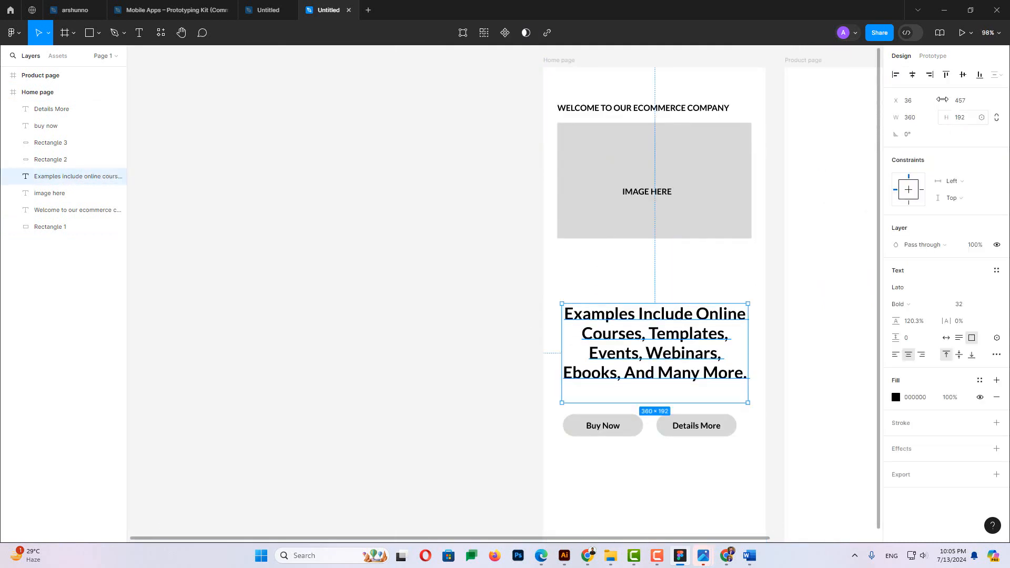
{"action": "left_click", "coordinate": [721, 468]}
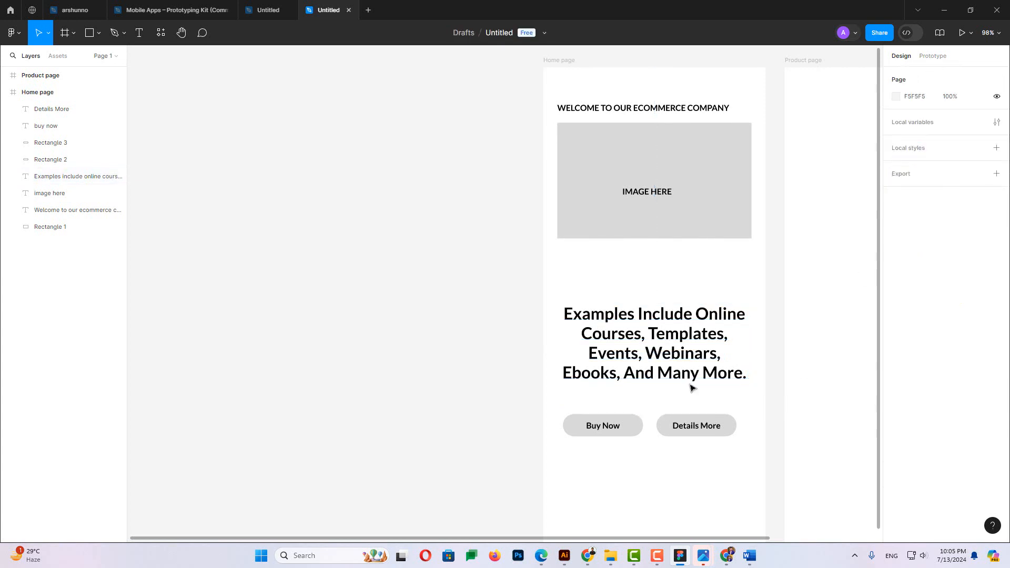
{"action": "scroll", "coordinate": [686, 293], "scroll_direction": "up", "scroll_amount": 2}
{"action": "scroll", "coordinate": [752, 308], "scroll_direction": "up", "scroll_amount": 8}
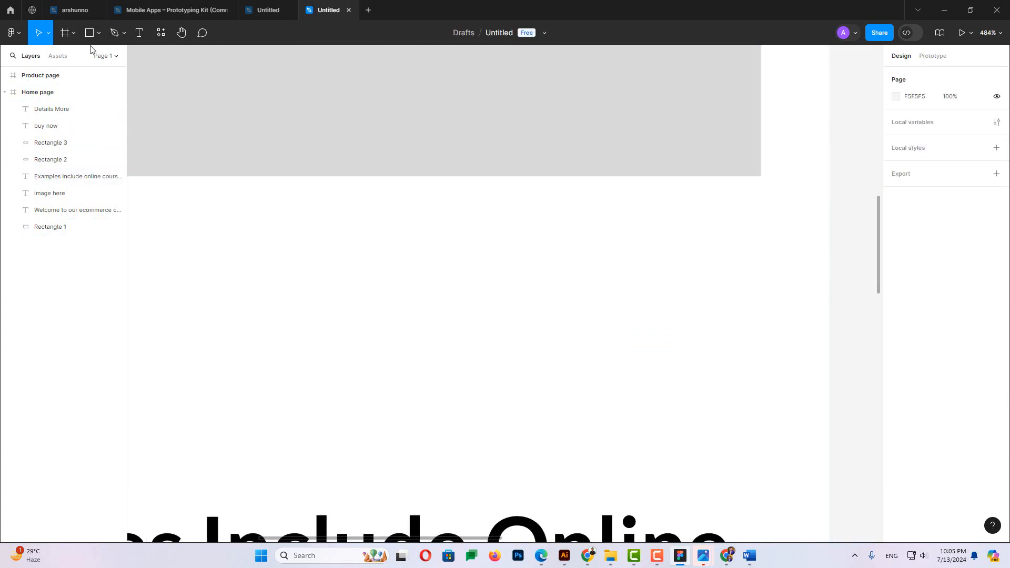
{"action": "left_click", "coordinate": [108, 32]}
{"action": "left_click", "coordinate": [100, 32]}
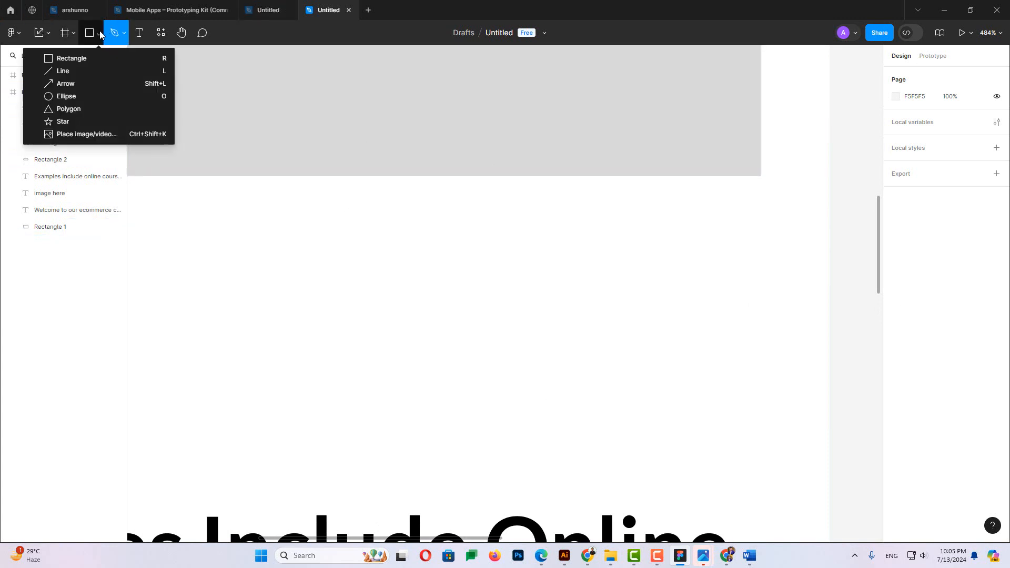
{"action": "left_click", "coordinate": [212, 261]}
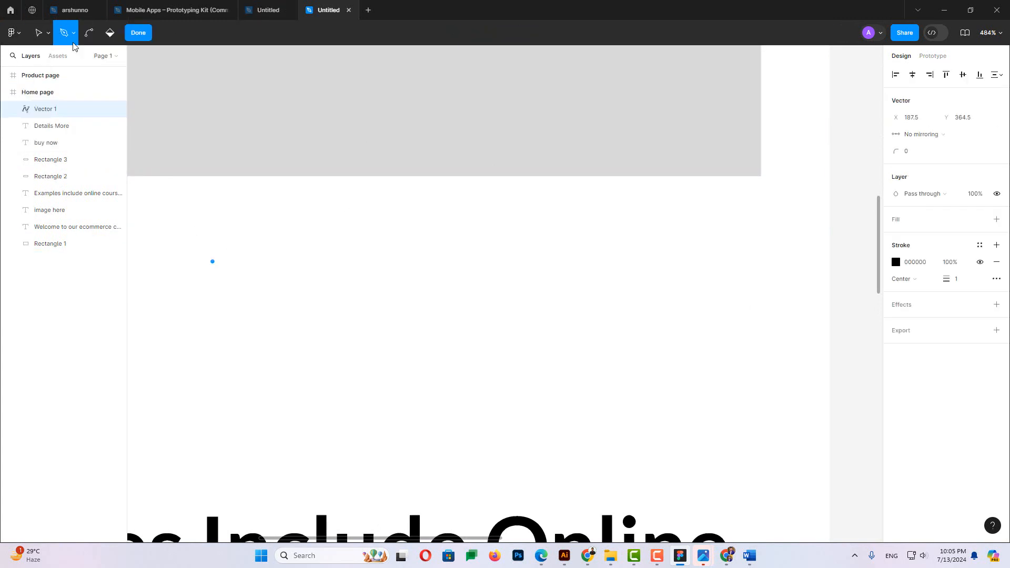
{"action": "key", "text": "Escape"}
{"action": "key", "text": "Escape"}
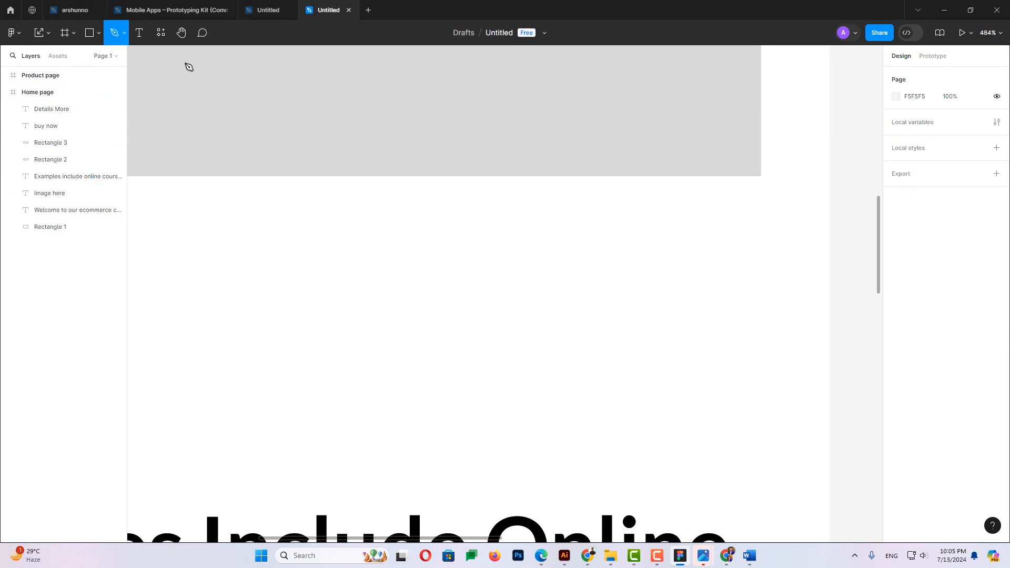
Add a "+" text in the empty area below the Home page's image placeholder
{"action": "left_click", "coordinate": [140, 33]}
{"action": "left_click", "coordinate": [663, 251]}
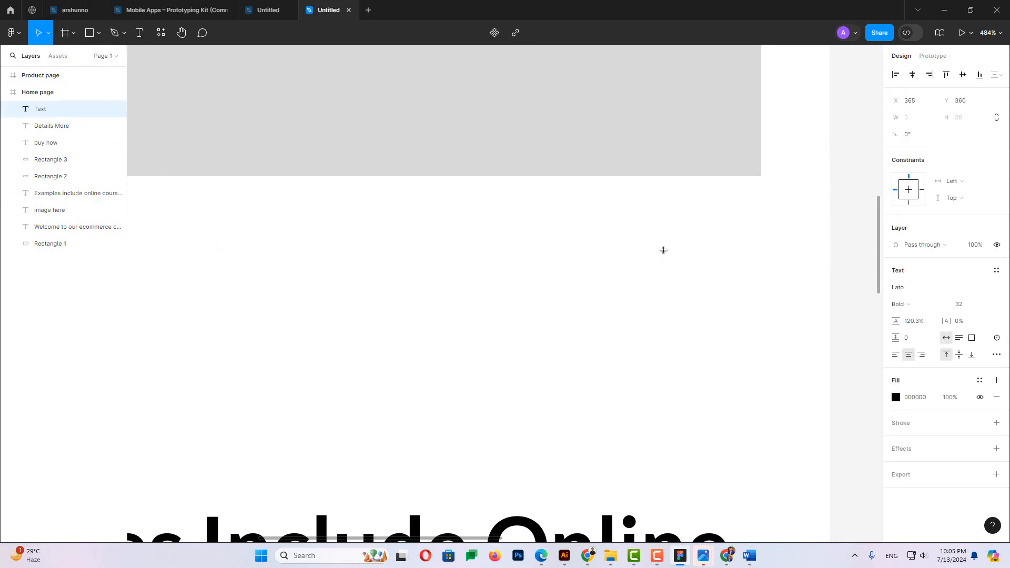
{"action": "type", "text": "+"}
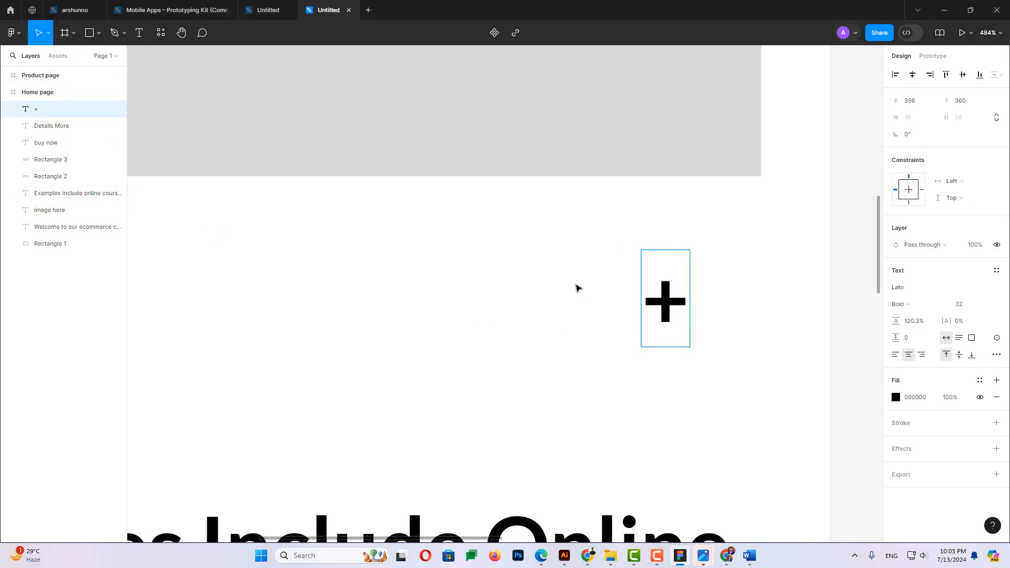
{"action": "key", "text": "Escape"}
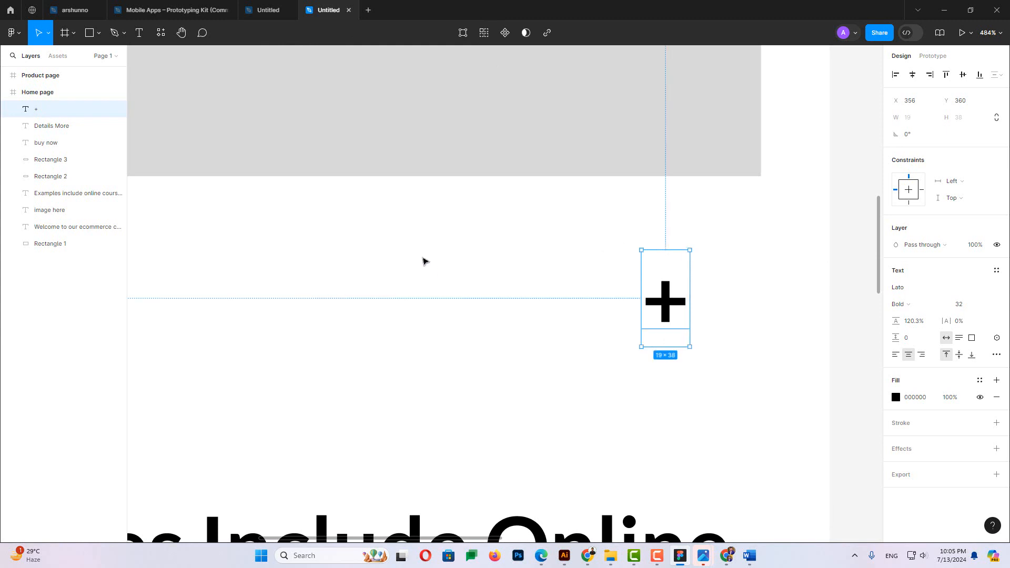
{"action": "left_click", "coordinate": [425, 262]}
Draw a circle of about 39 × 39 beside the "+" text below the image placeholder
{"action": "left_click", "coordinate": [98, 33]}
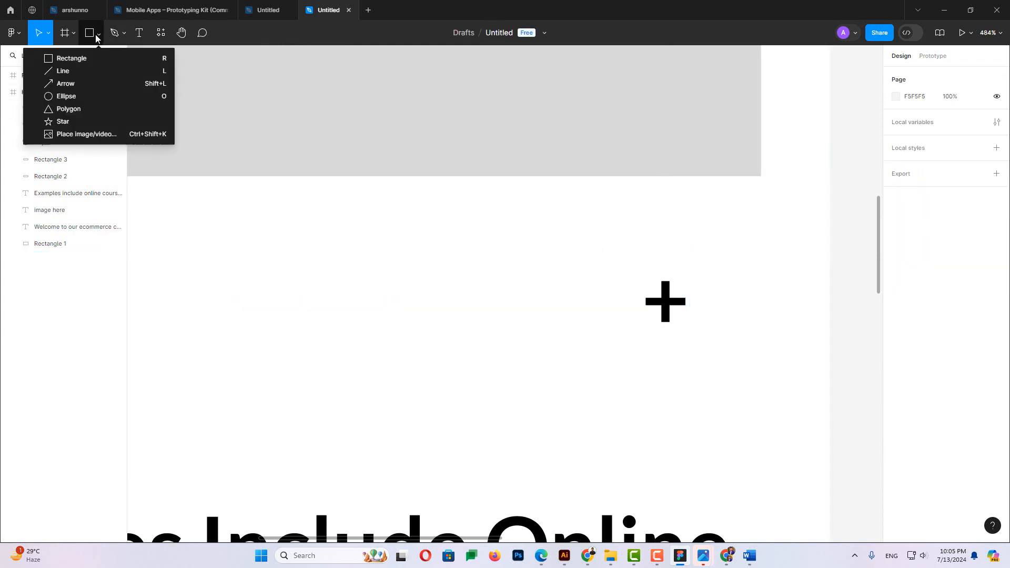
{"action": "left_click", "coordinate": [91, 97]}
{"action": "left_click_drag", "start_coordinate": [408, 278], "coordinate": [506, 377]}
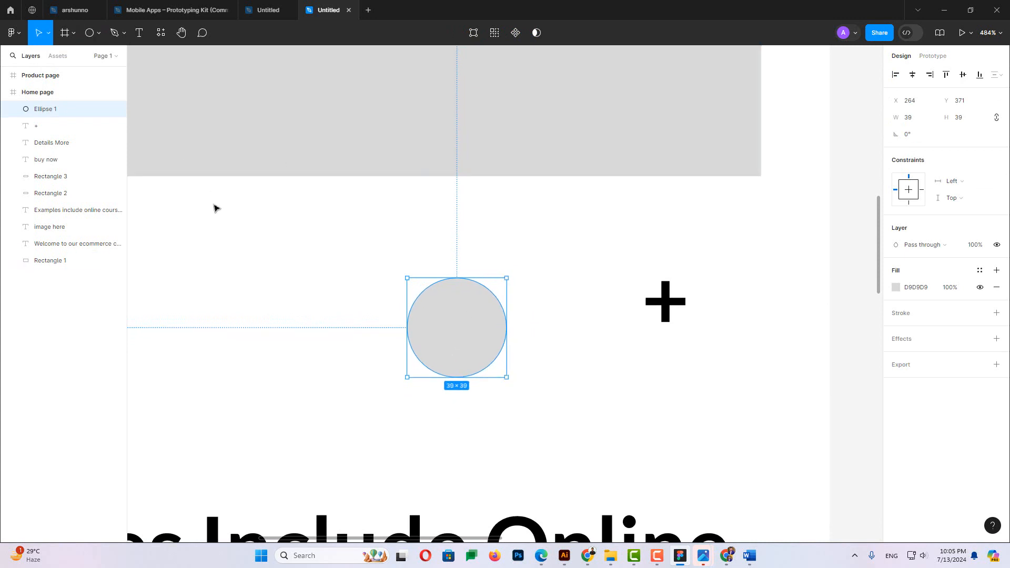
{"action": "left_click", "coordinate": [213, 209]}
Center the "+" text on the grey circle and bring it in front of the circle
{"action": "left_click", "coordinate": [668, 321]}
{"action": "left_click_drag", "start_coordinate": [668, 322], "coordinate": [460, 342]}
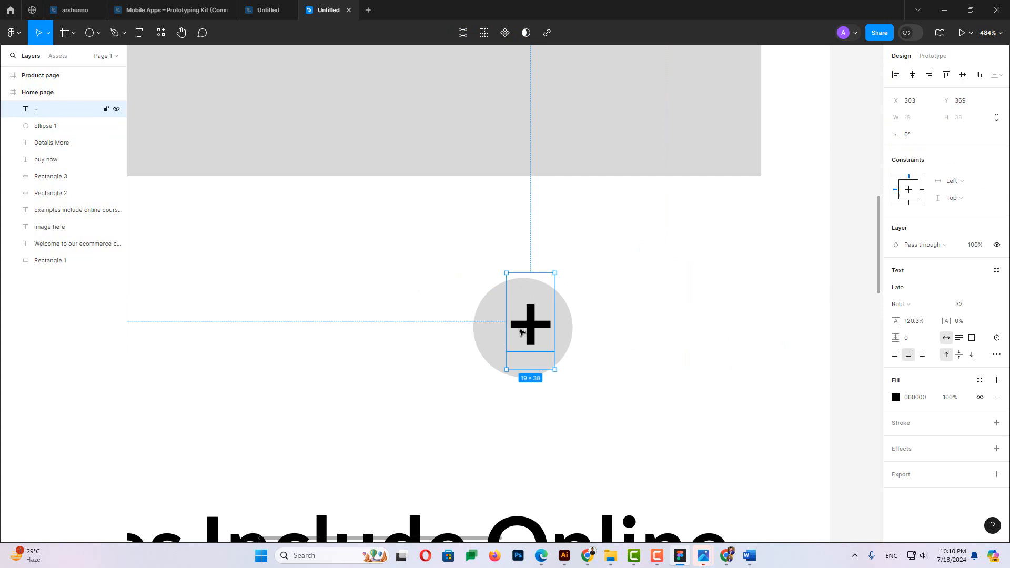
{"action": "right_click", "coordinate": [515, 322]}
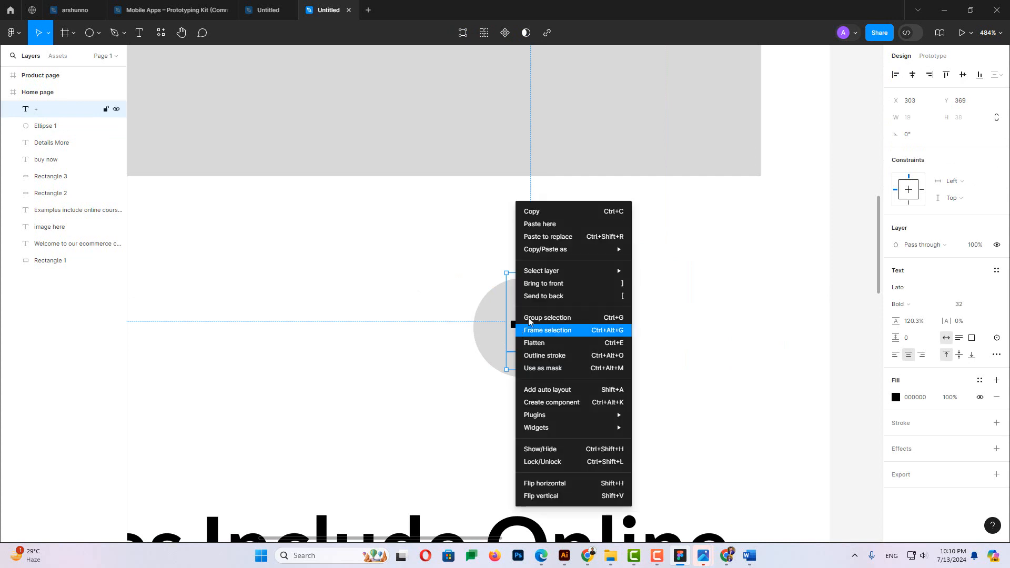
{"action": "left_click", "coordinate": [563, 296]}
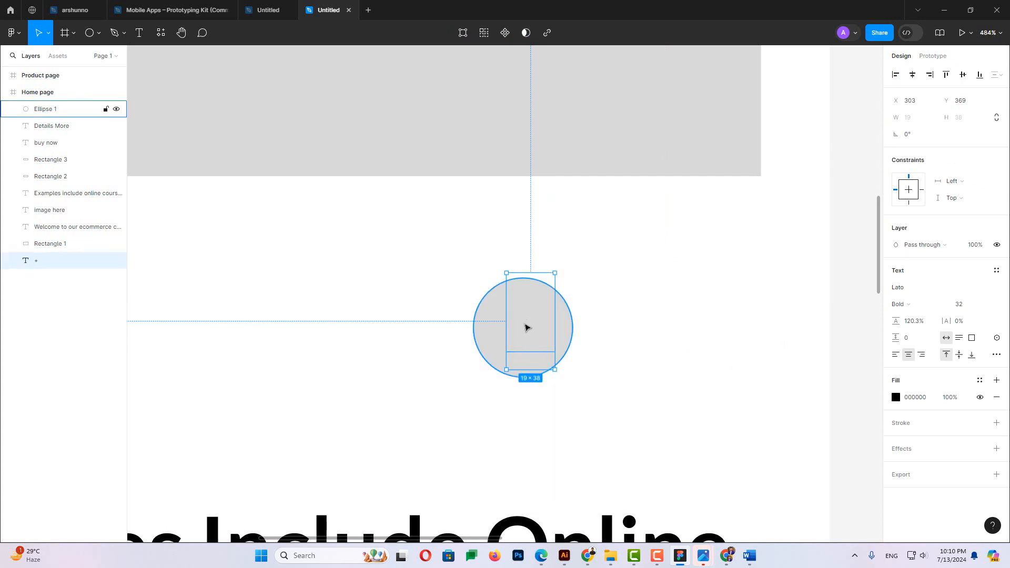
{"action": "right_click", "coordinate": [525, 327]}
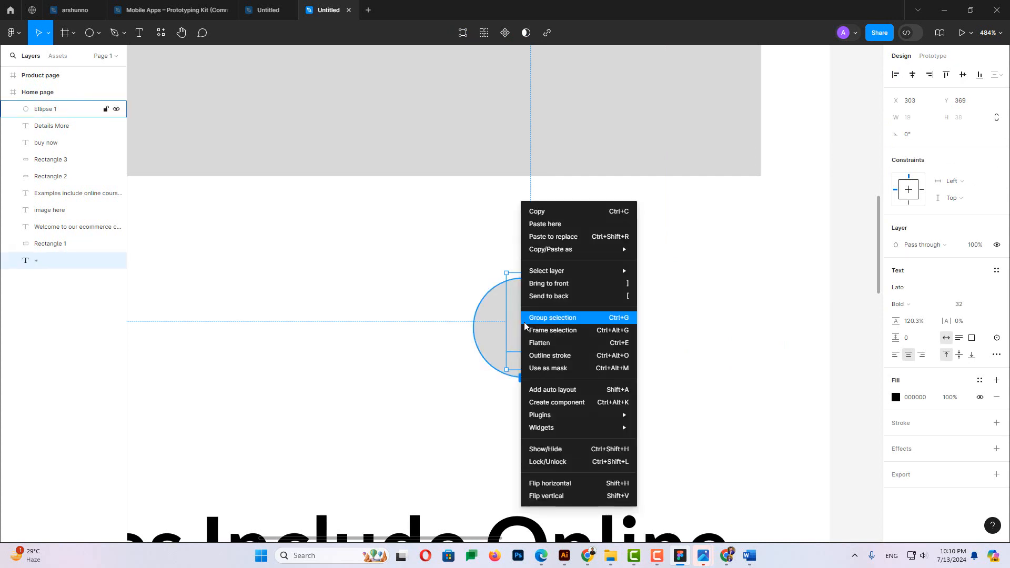
{"action": "left_click", "coordinate": [559, 284]}
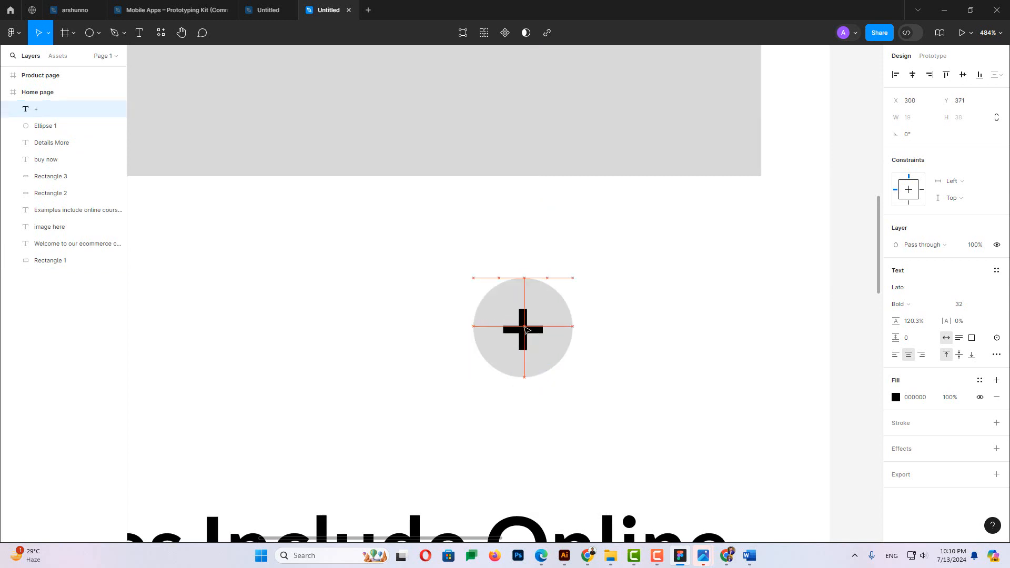
Move the circle and its "+" together to just below the lower-right corner of the Home page's image placeholder
{"action": "left_click_drag", "start_coordinate": [458, 277], "coordinate": [590, 405]}
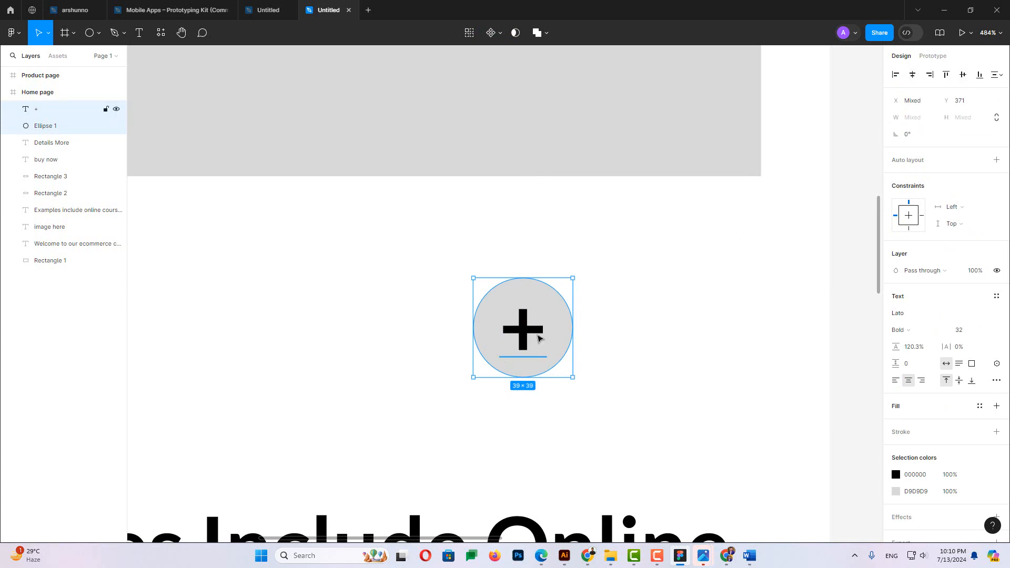
{"action": "left_click_drag", "start_coordinate": [539, 340], "coordinate": [709, 254]}
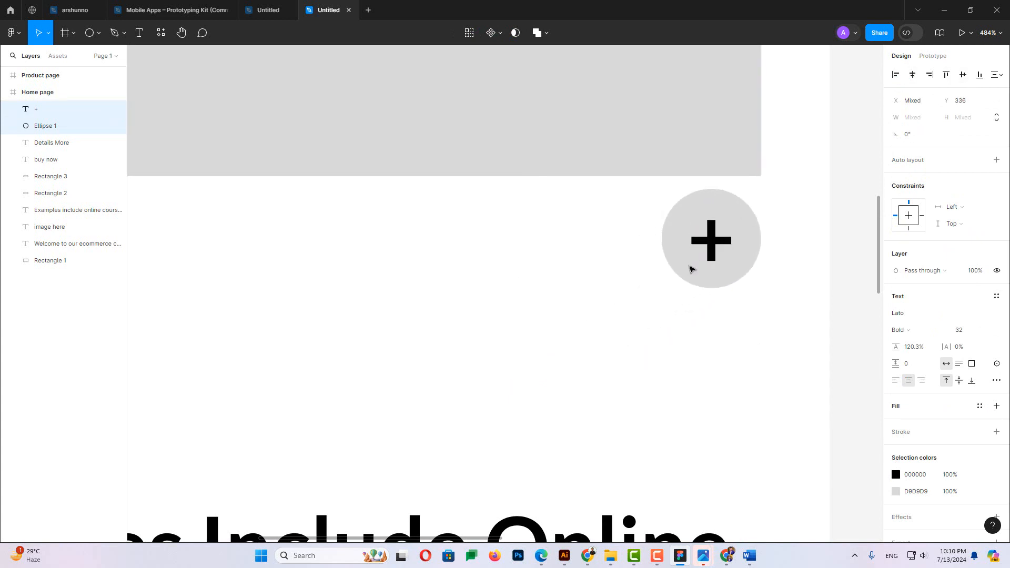
{"action": "scroll", "coordinate": [689, 269], "scroll_direction": "down", "scroll_amount": 10}
{"action": "scroll", "coordinate": [689, 272], "scroll_direction": "down", "scroll_amount": 1}
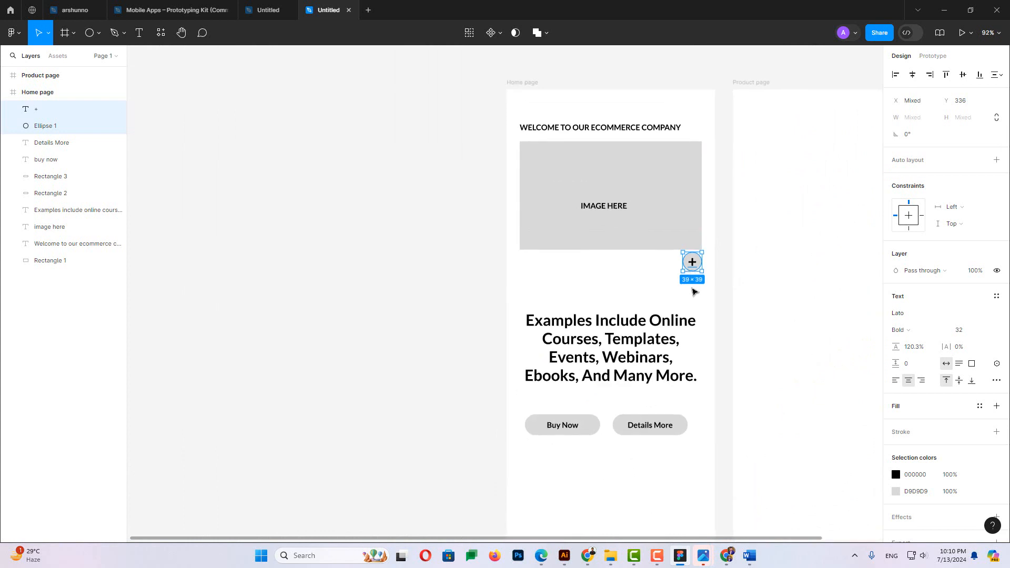
{"action": "left_click", "coordinate": [720, 331]}
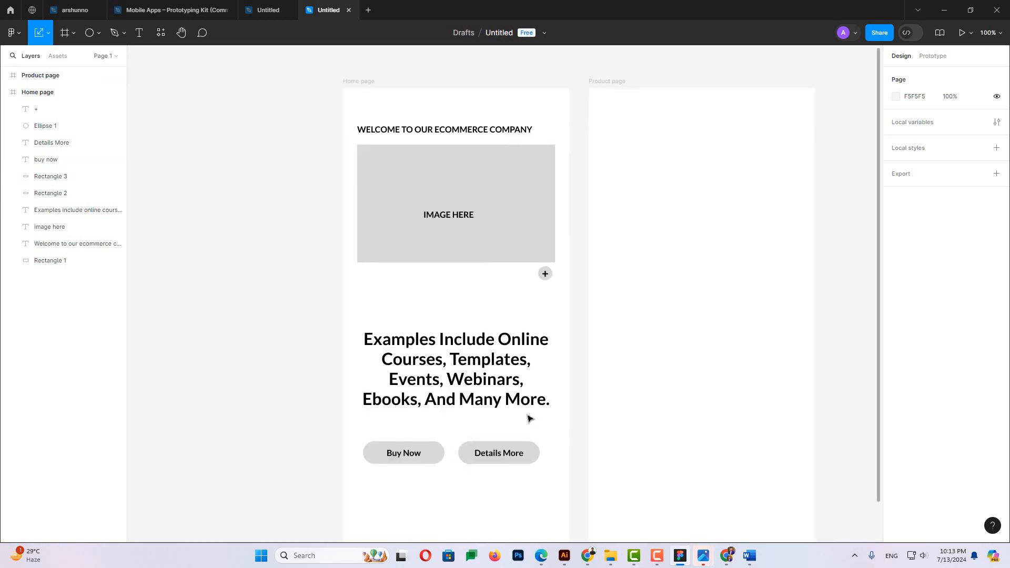
Center the IMAGE HERE label within the Home page's image placeholder
{"action": "scroll", "coordinate": [529, 417], "scroll_direction": "up", "scroll_amount": 3}
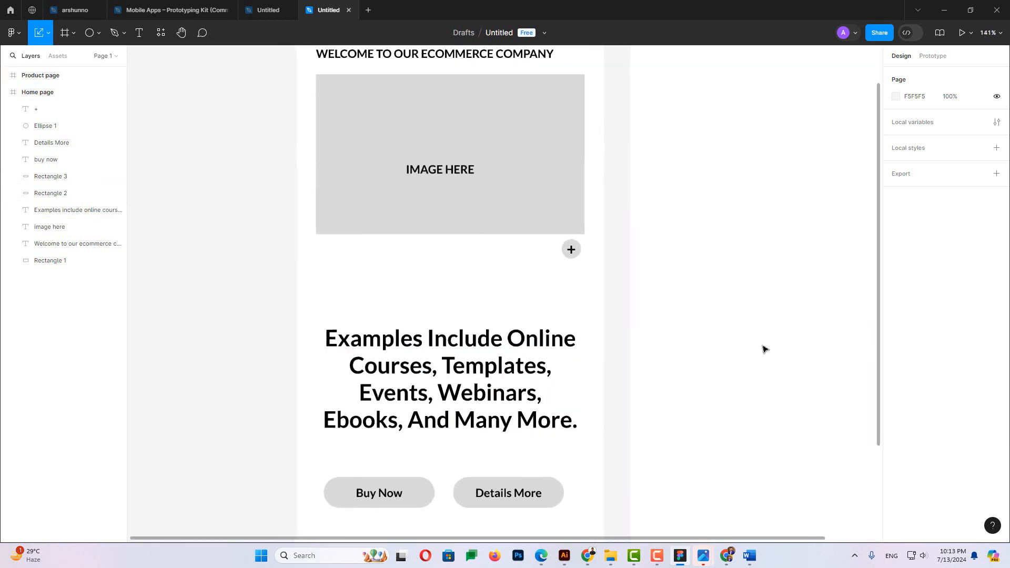
{"action": "scroll", "coordinate": [763, 347], "scroll_direction": "down", "scroll_amount": 2}
{"action": "scroll", "coordinate": [484, 227], "scroll_direction": "down", "scroll_amount": 1}
{"action": "key", "text": "Escape"}
{"action": "left_click_drag", "start_coordinate": [484, 202], "coordinate": [492, 192]}
{"action": "left_click", "coordinate": [98, 33]}
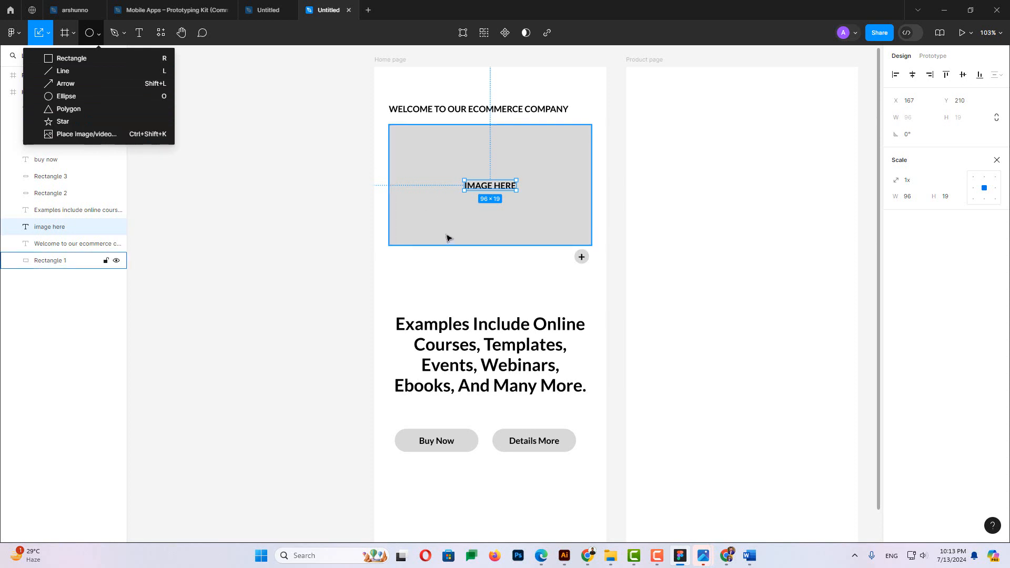
{"action": "scroll", "coordinate": [444, 280], "scroll_direction": "down", "scroll_amount": 1}
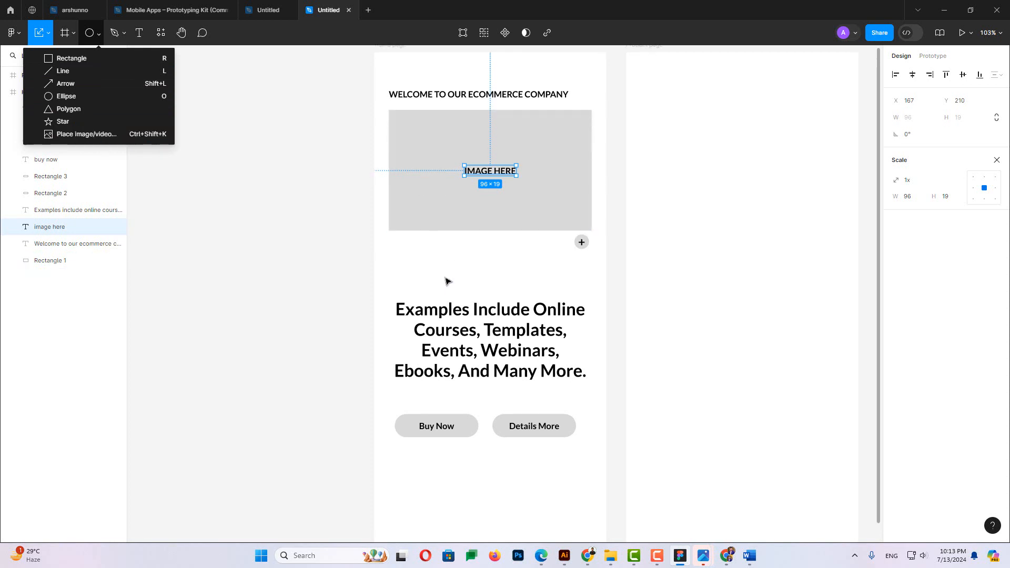
{"action": "scroll", "coordinate": [479, 280], "scroll_direction": "down", "scroll_amount": 5}
{"action": "scroll", "coordinate": [505, 404], "scroll_direction": "up", "scroll_amount": 3}
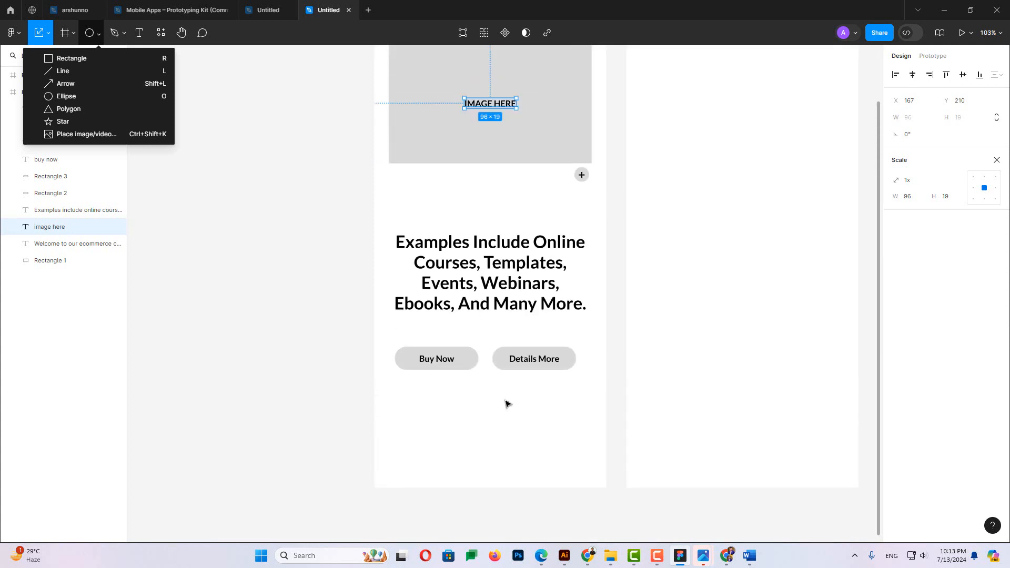
{"action": "left_click", "coordinate": [572, 389]}
{"action": "scroll", "coordinate": [592, 342], "scroll_direction": "down", "scroll_amount": 3}
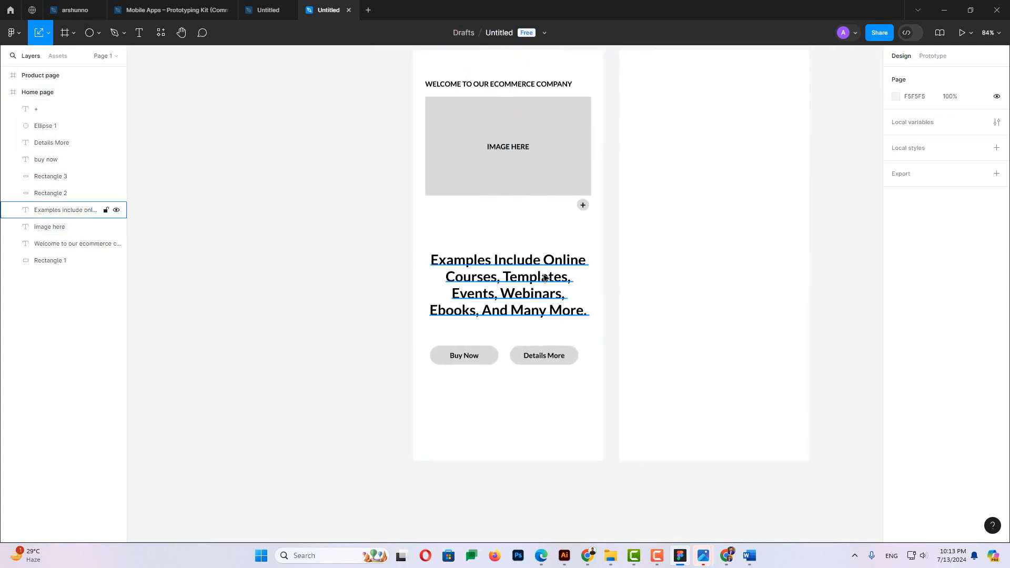
Move the "Examples Include Online Courses" text slightly up on the Home page, to about X 35, Y 444
{"action": "scroll", "coordinate": [531, 217], "scroll_direction": "up", "scroll_amount": 2}
{"action": "scroll", "coordinate": [532, 216], "scroll_direction": "up", "scroll_amount": 1}
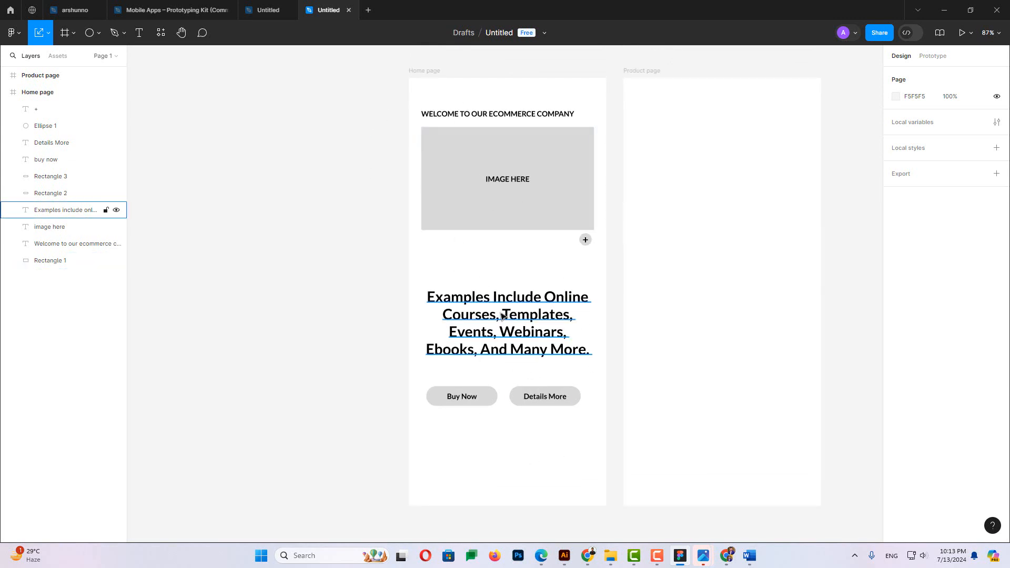
{"action": "left_click_drag", "start_coordinate": [499, 312], "coordinate": [496, 310]}
{"action": "left_click_drag", "start_coordinate": [696, 314], "coordinate": [655, 320]}
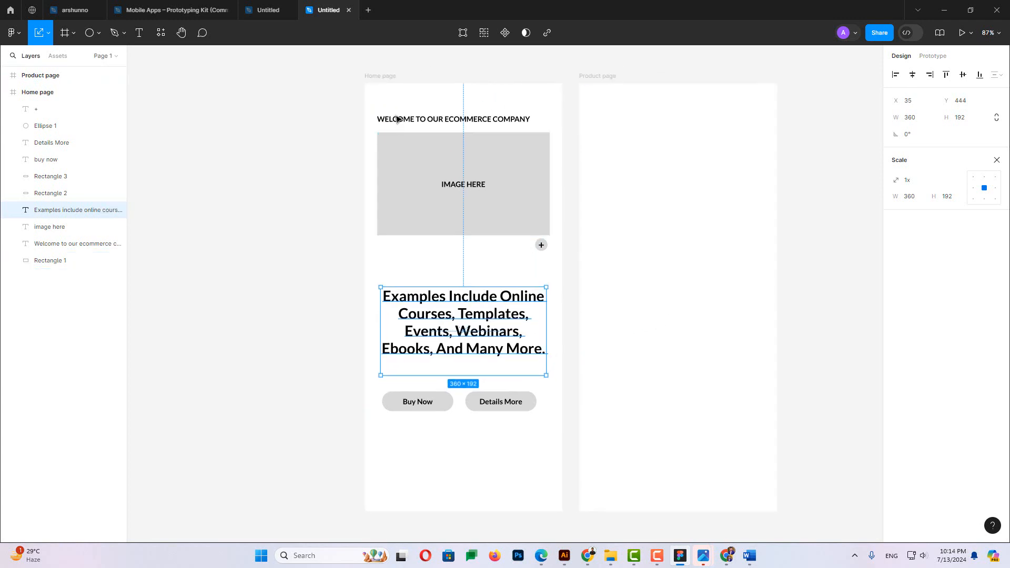
{"action": "left_click", "coordinate": [382, 109]}
Duplicate the Home page's heading, image placeholder, text, circle and both buttons onto the Product page in the same layout
{"action": "left_click_drag", "start_coordinate": [375, 104], "coordinate": [541, 435]}
{"action": "left_click_drag", "start_coordinate": [516, 403], "coordinate": [733, 412]}
{"action": "scroll", "coordinate": [553, 485], "scroll_direction": "right", "scroll_amount": 6}
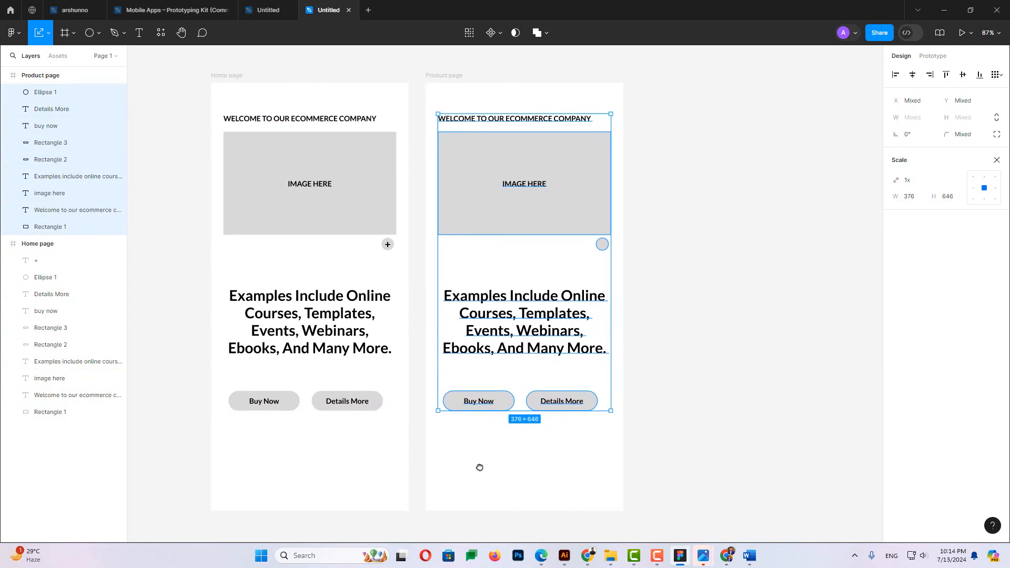
{"action": "scroll", "coordinate": [478, 469], "scroll_direction": "up", "scroll_amount": 1}
{"action": "scroll", "coordinate": [499, 372], "scroll_direction": "up", "scroll_amount": 1}
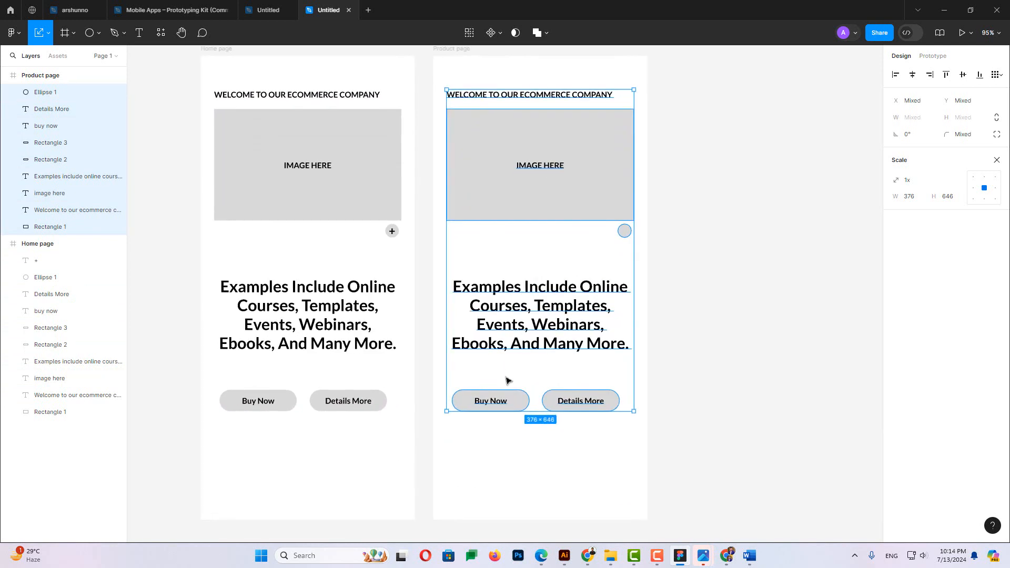
{"action": "left_click", "coordinate": [759, 407]}
Copy the Home page's "+" text onto the empty circle on the Product page
{"action": "left_click_drag", "start_coordinate": [388, 231], "coordinate": [626, 235], "text": "alt"}
{"action": "left_click", "coordinate": [628, 279]}
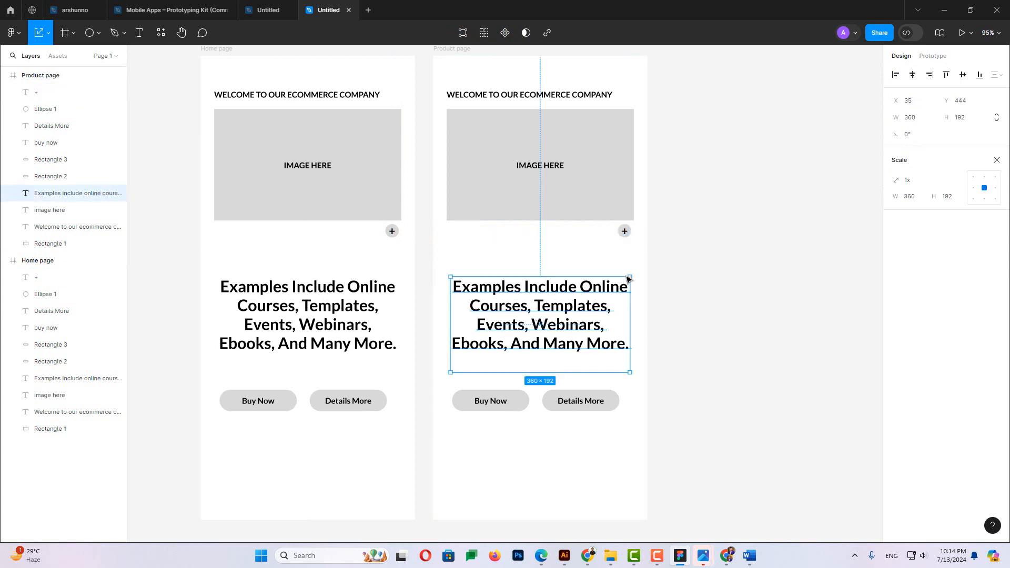
{"action": "left_click", "coordinate": [715, 295]}
{"action": "scroll", "coordinate": [576, 223], "scroll_direction": "down", "scroll_amount": 1}
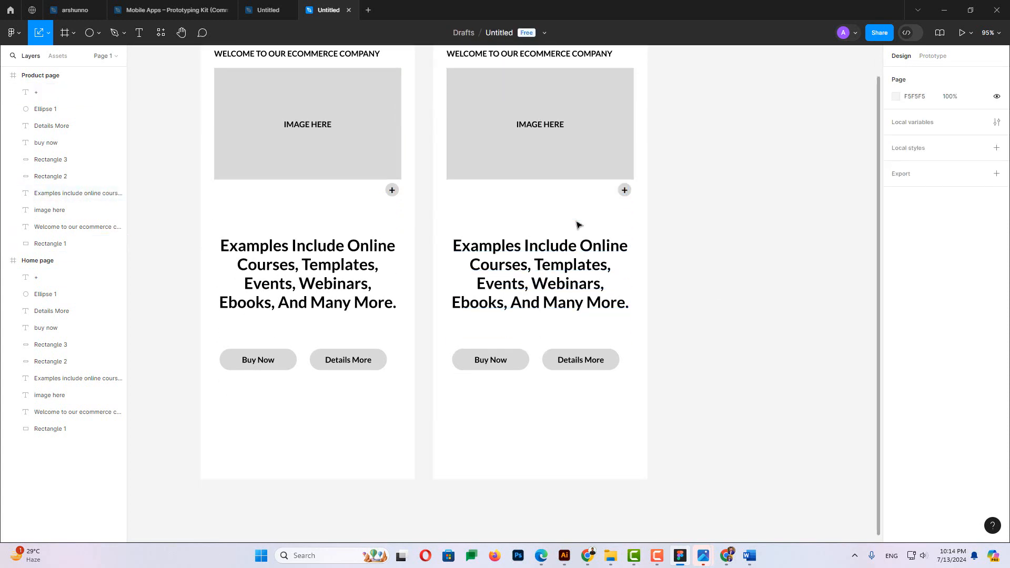
{"action": "scroll", "coordinate": [578, 226], "scroll_direction": "up", "scroll_amount": 1}
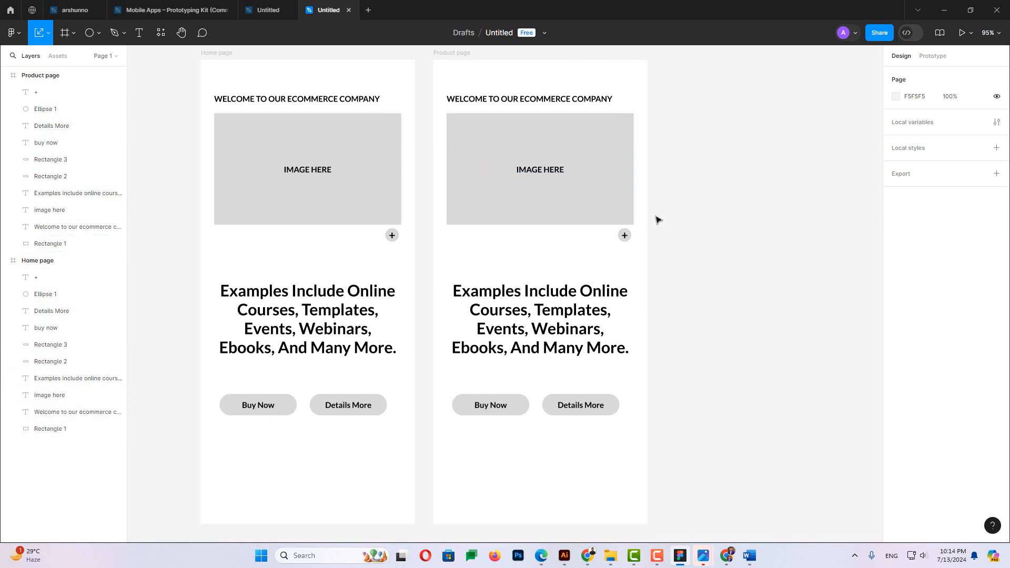
Switch from the Scale tool to the Move tool and check the fill color settings of the Product page's image placeholder
{"action": "left_click", "coordinate": [476, 145]}
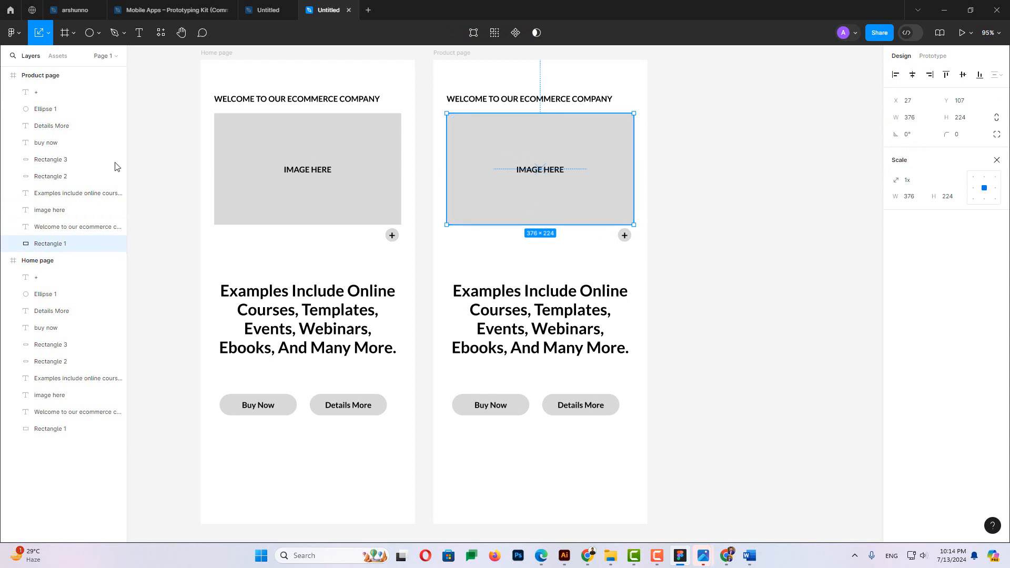
{"action": "left_click", "coordinate": [51, 39]}
{"action": "left_click", "coordinate": [32, 54]}
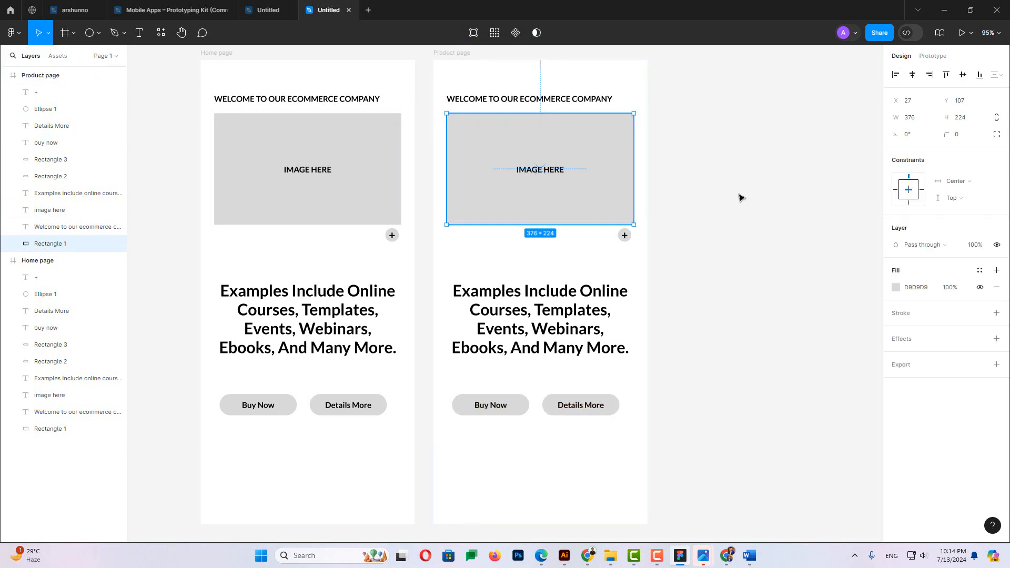
{"action": "left_click", "coordinate": [740, 196]}
{"action": "left_click", "coordinate": [525, 158]}
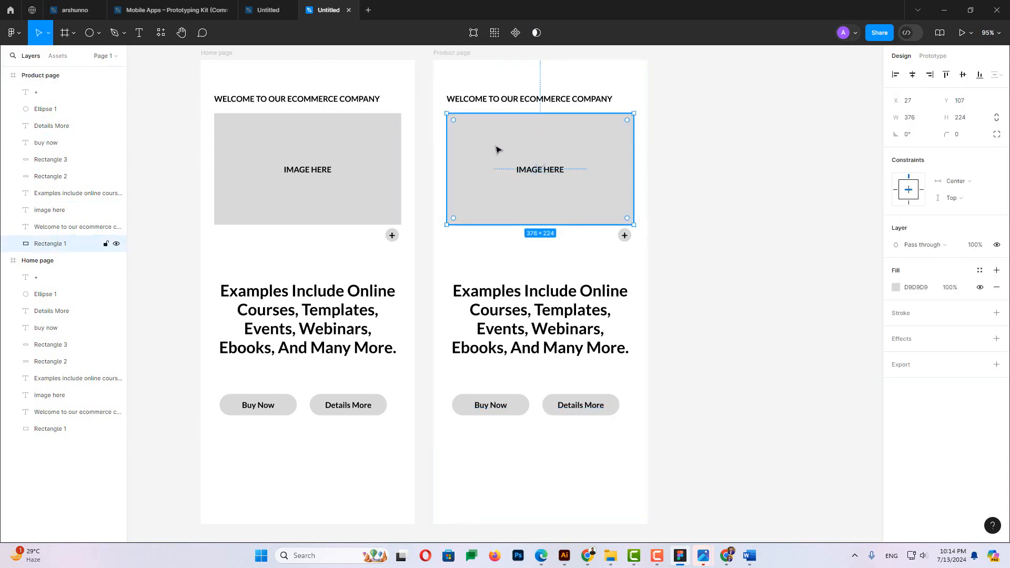
{"action": "left_click", "coordinate": [896, 287]}
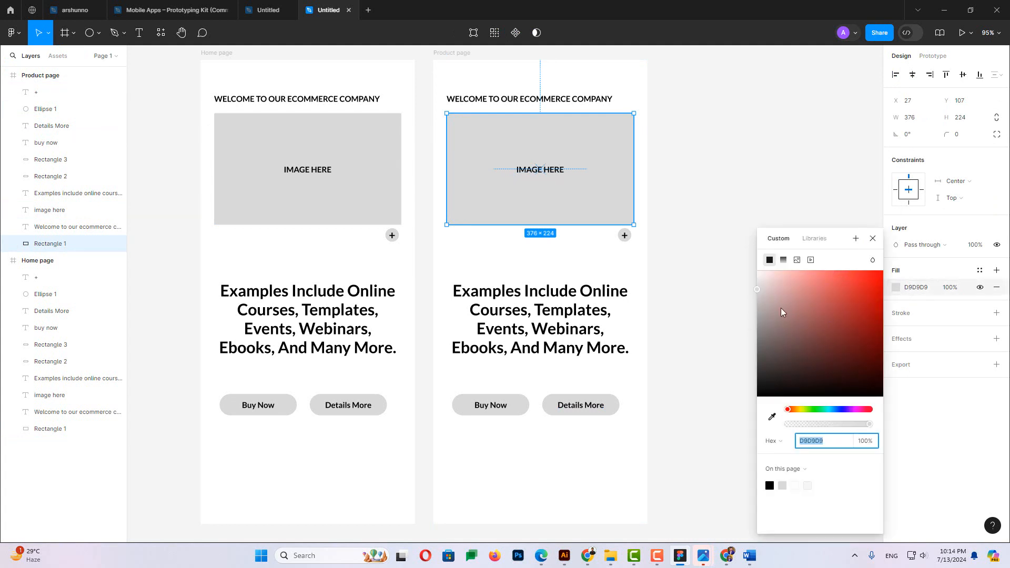
{"action": "left_click", "coordinate": [842, 205]}
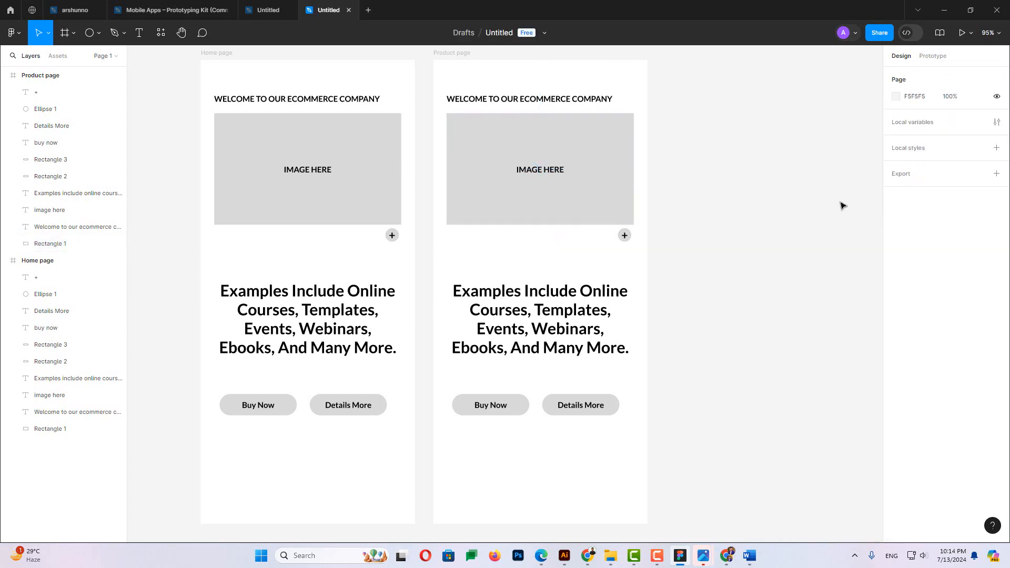
Switch to Chrome and search Google for "ux/ui color" in a new tab
{"action": "left_click", "coordinate": [589, 556]}
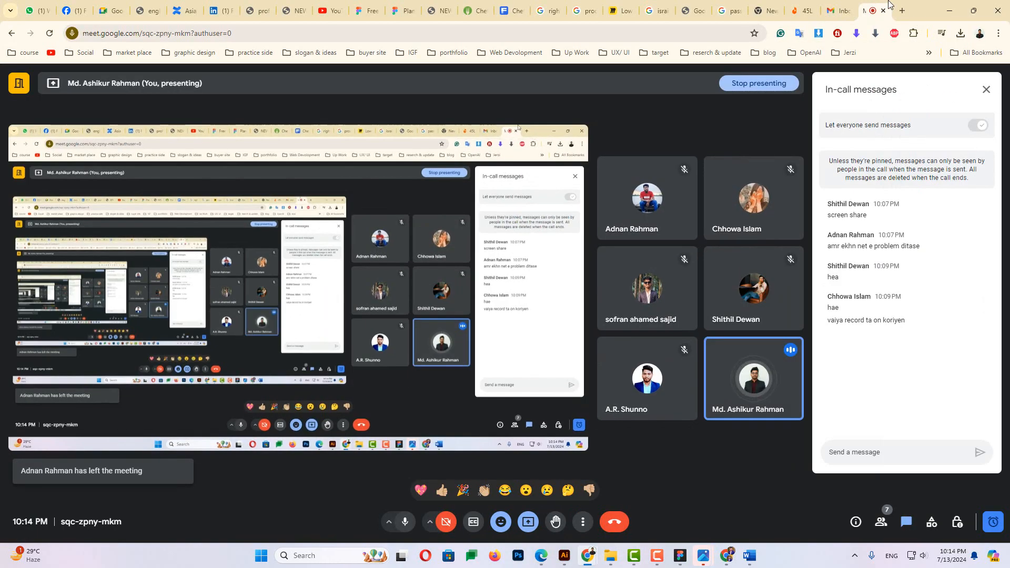
{"action": "key", "text": "ctrl+t"}
{"action": "type", "text": "ux"}
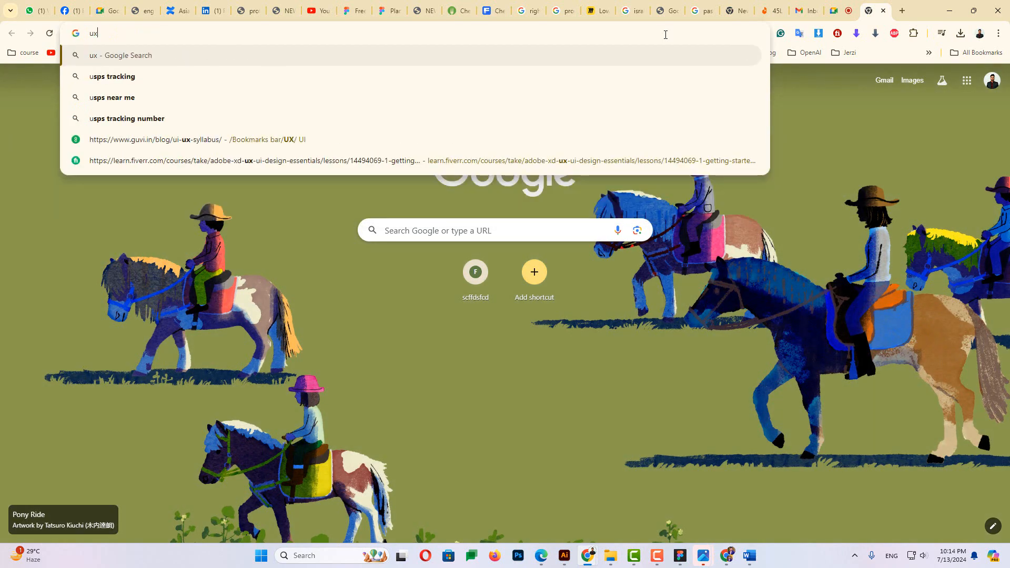
{"action": "type", "text": "/ui coo"}
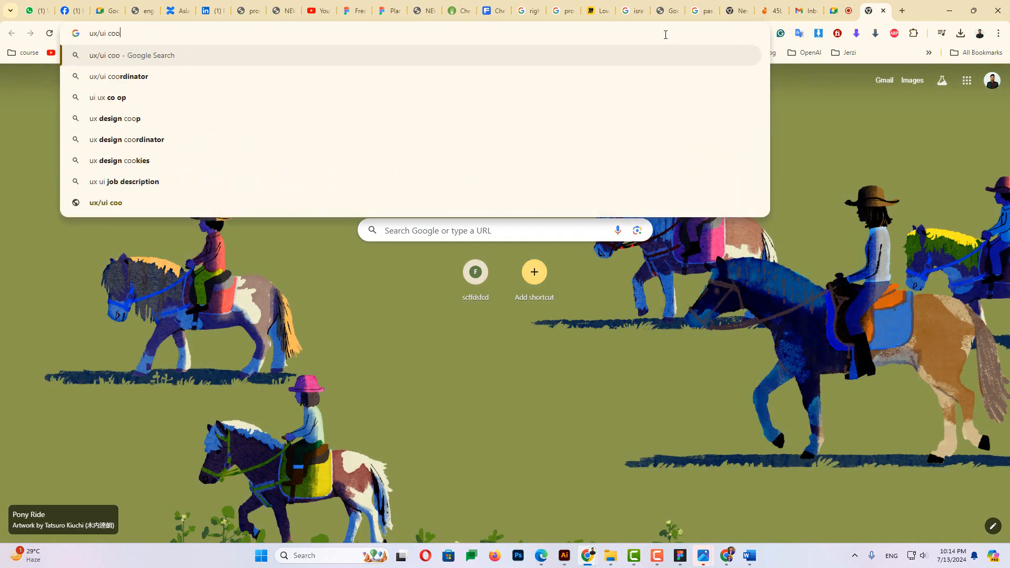
{"action": "key", "text": "BackSpace"}
{"action": "type", "text": "lor"}
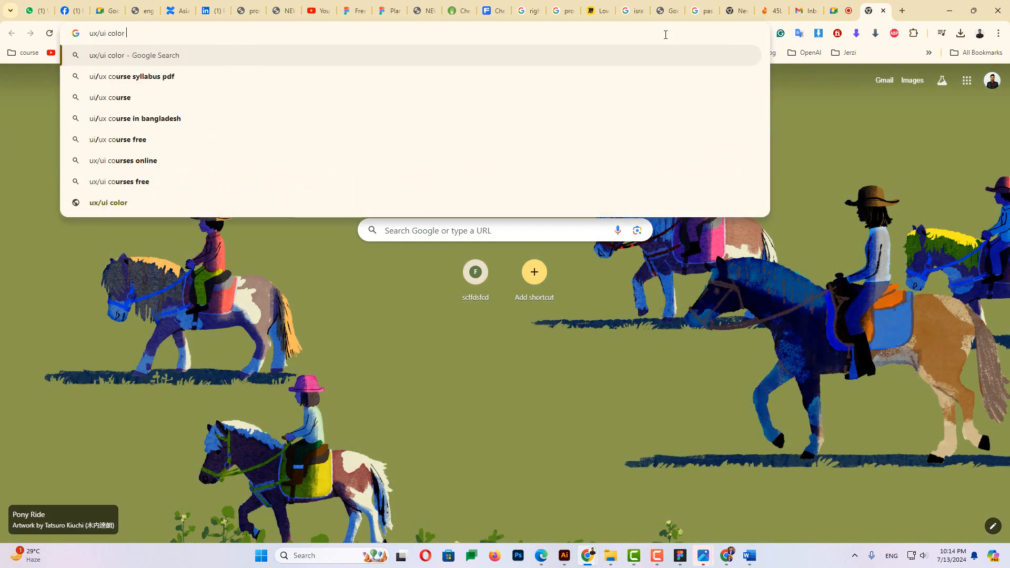
{"action": "key", "text": "Return"}
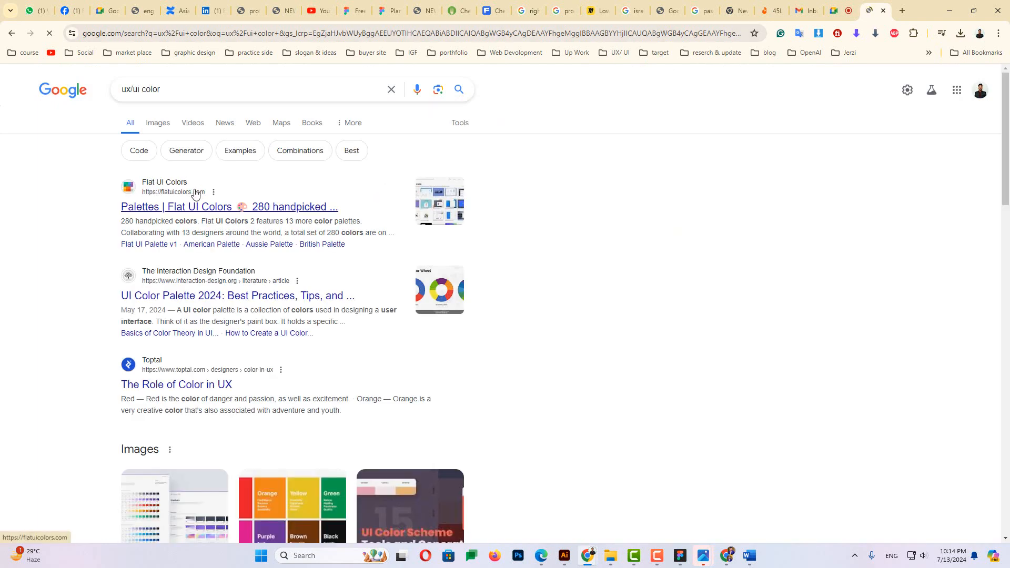
Open the Flat UI Colors palettes search result in a new browser tab
{"action": "scroll", "coordinate": [195, 193], "scroll_direction": "down", "scroll_amount": 3}
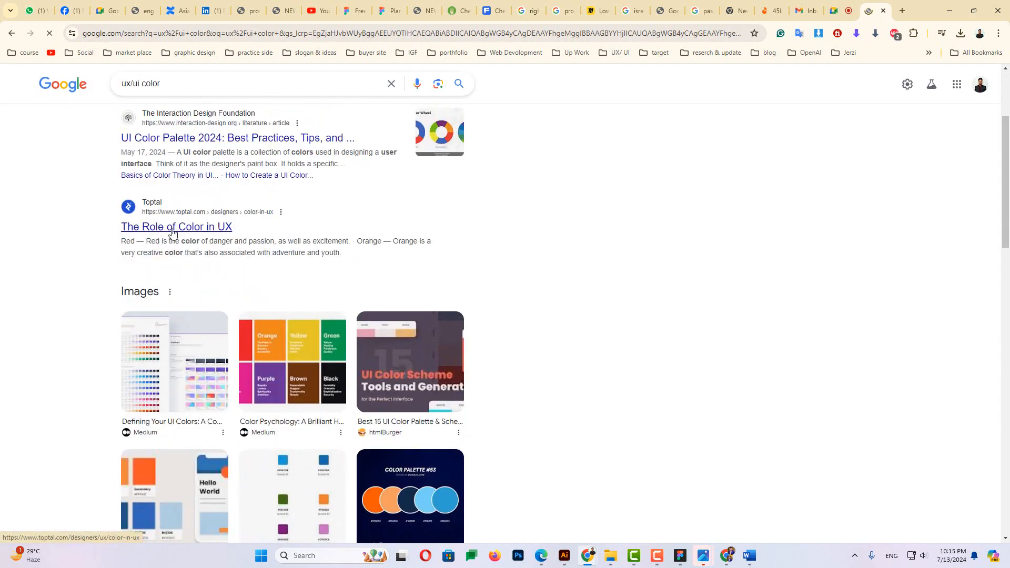
{"action": "scroll", "coordinate": [222, 254], "scroll_direction": "up", "scroll_amount": 3}
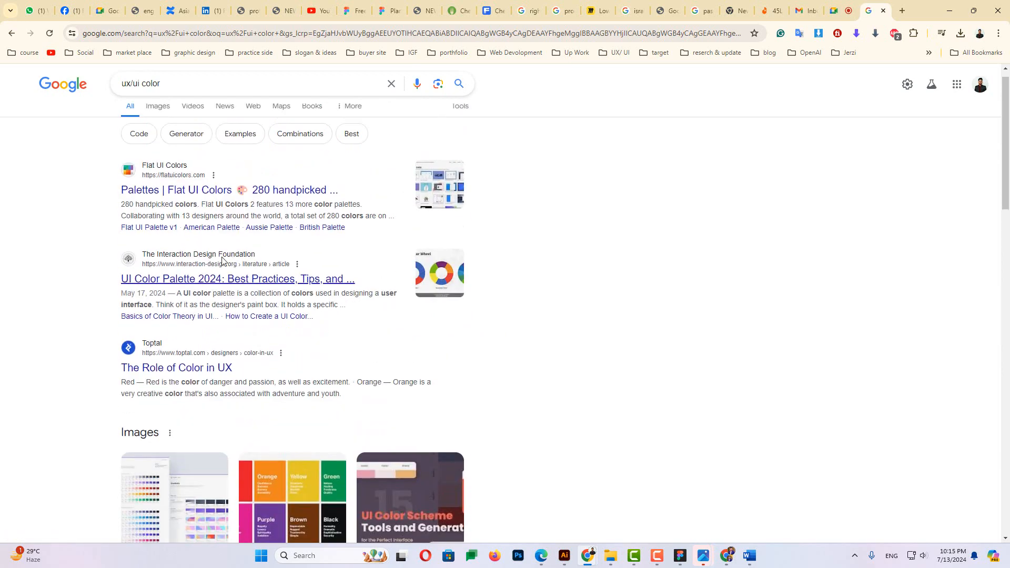
{"action": "right_click", "coordinate": [182, 213]}
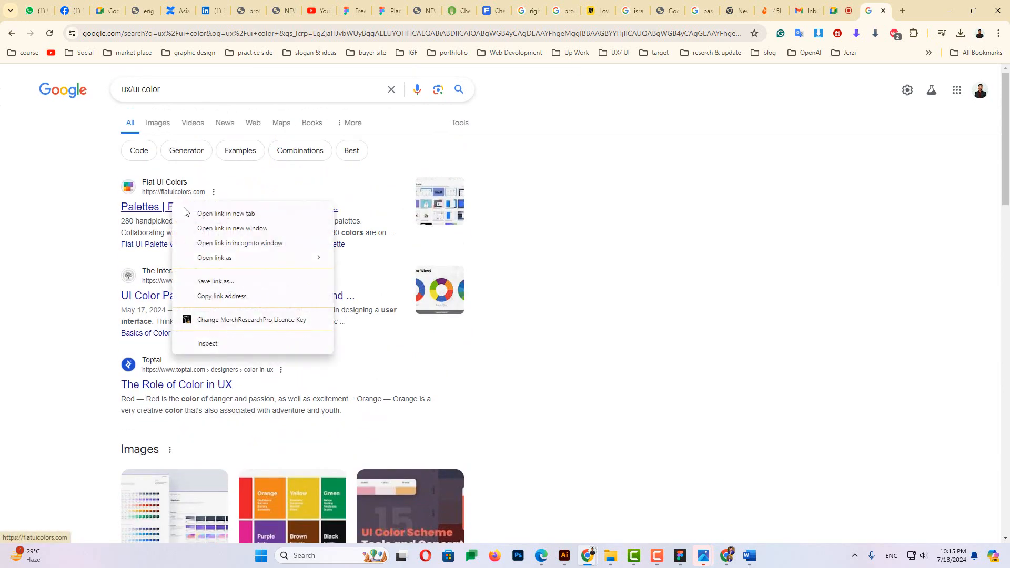
{"action": "left_click", "coordinate": [221, 216]}
{"action": "left_click", "coordinate": [870, 11]}
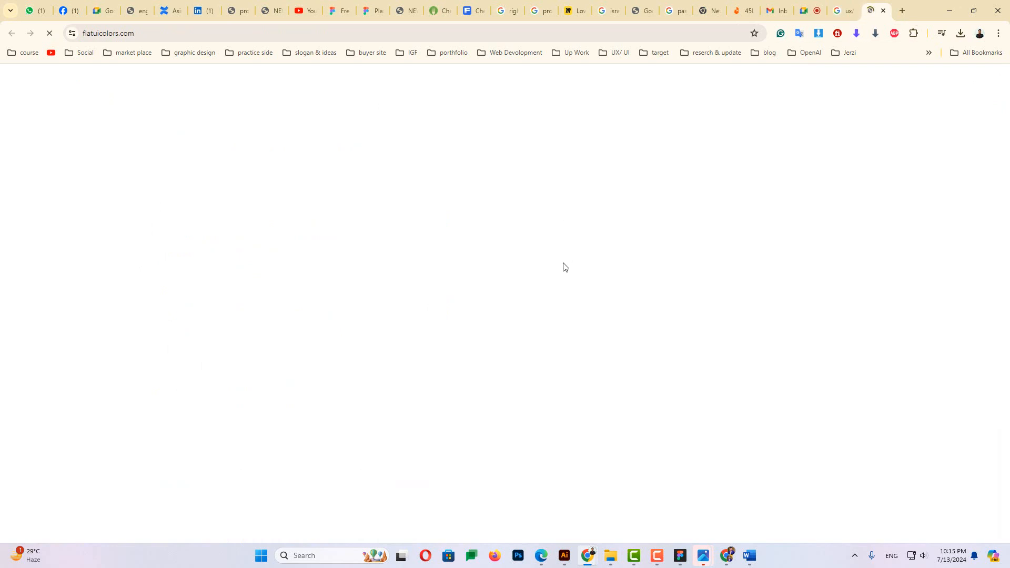
Open the "UI Color Palette 2024" and "Applying color to UI" search results in new tabs
{"action": "left_click", "coordinate": [842, 11]}
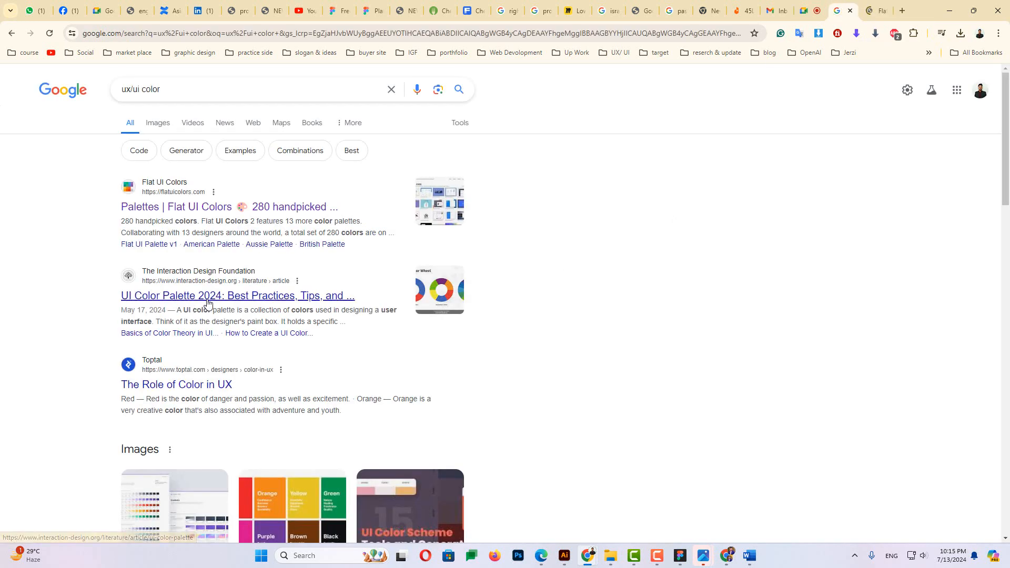
{"action": "right_click", "coordinate": [229, 294]}
{"action": "left_click", "coordinate": [262, 302]}
{"action": "scroll", "coordinate": [273, 315], "scroll_direction": "down", "scroll_amount": 5}
{"action": "scroll", "coordinate": [273, 315], "scroll_direction": "down", "scroll_amount": 6}
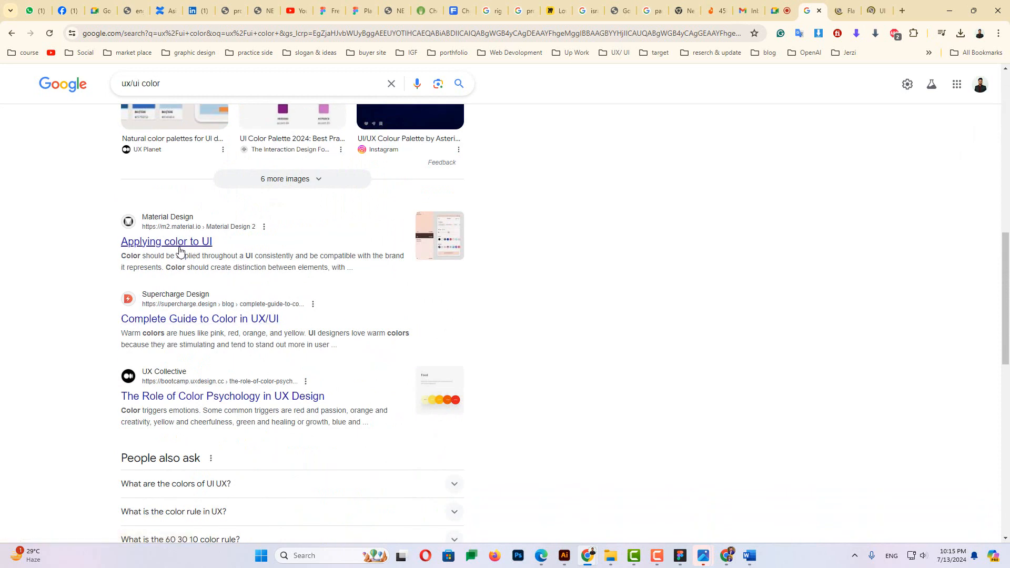
{"action": "right_click", "coordinate": [166, 245]}
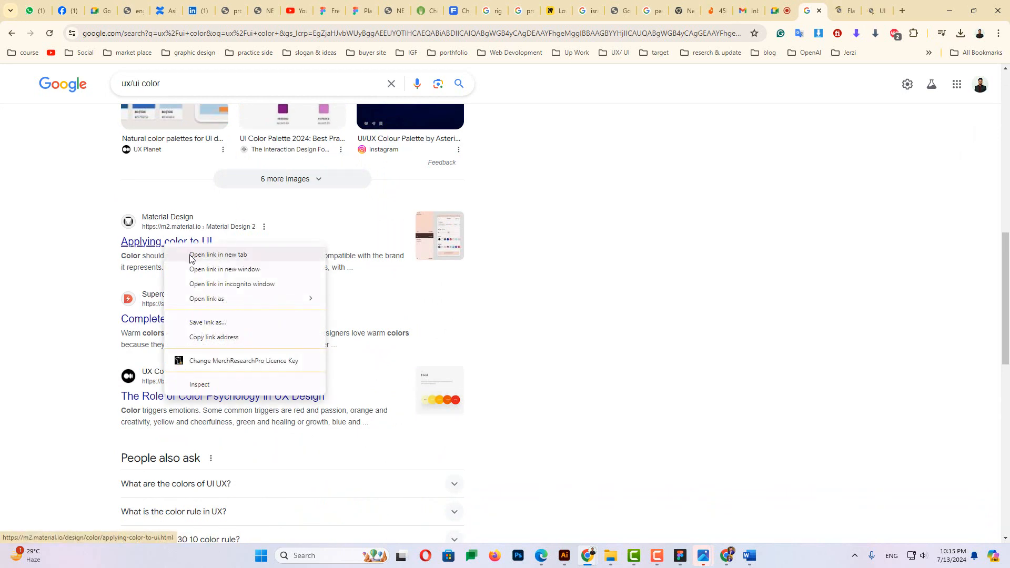
{"action": "left_click", "coordinate": [200, 255]}
{"action": "scroll", "coordinate": [309, 325], "scroll_direction": "down", "scroll_amount": 2}
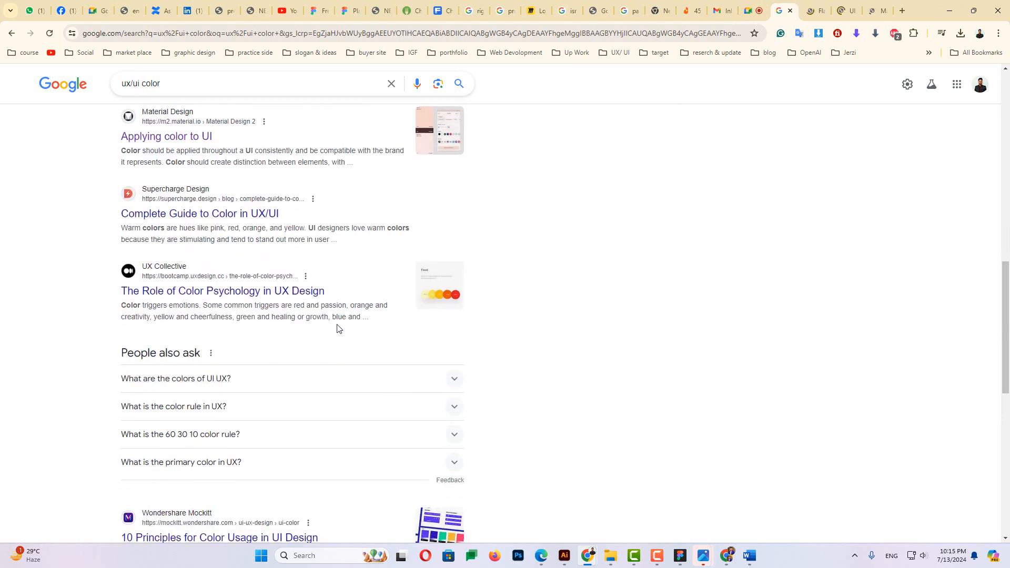
{"action": "scroll", "coordinate": [315, 326], "scroll_direction": "up", "scroll_amount": 2}
Dismiss the ebook pop-up and skim the Interaction Design Foundation and Material Design pages for guidance on UI colors
{"action": "left_click", "coordinate": [839, 11]}
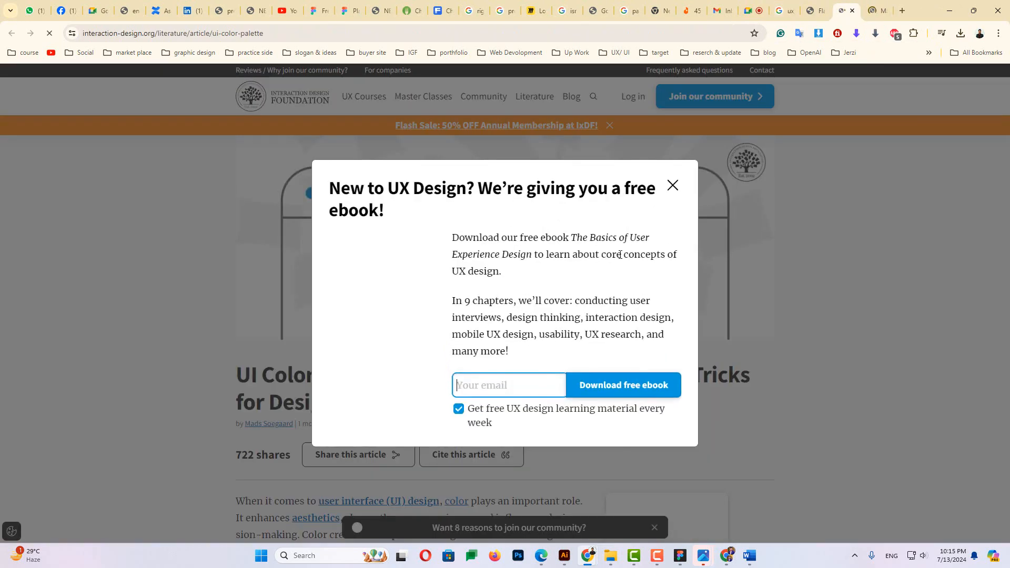
{"action": "left_click", "coordinate": [671, 185]}
{"action": "scroll", "coordinate": [657, 235], "scroll_direction": "down", "scroll_amount": 12}
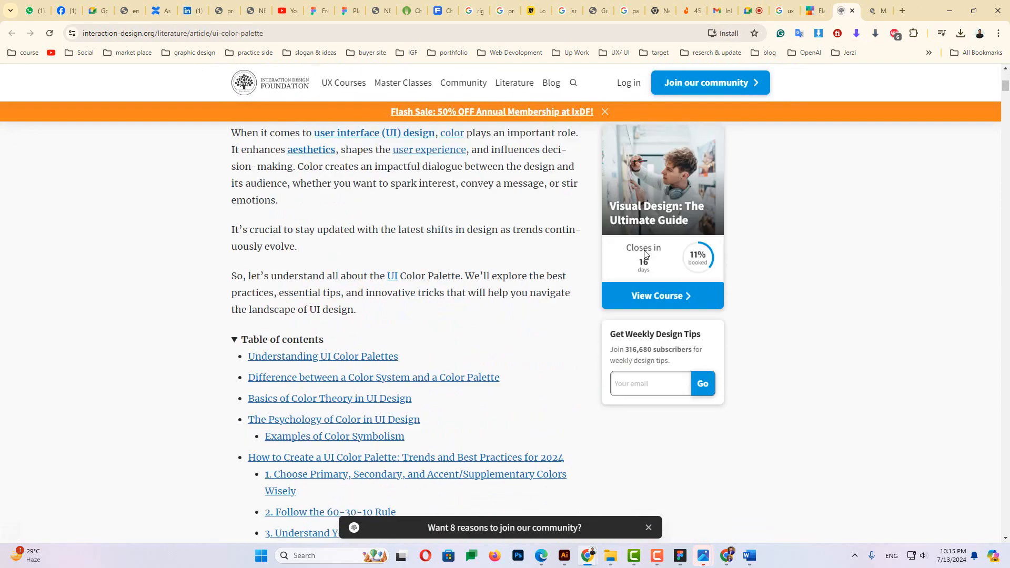
{"action": "left_click", "coordinate": [784, 11]}
{"action": "left_click", "coordinate": [820, 5]}
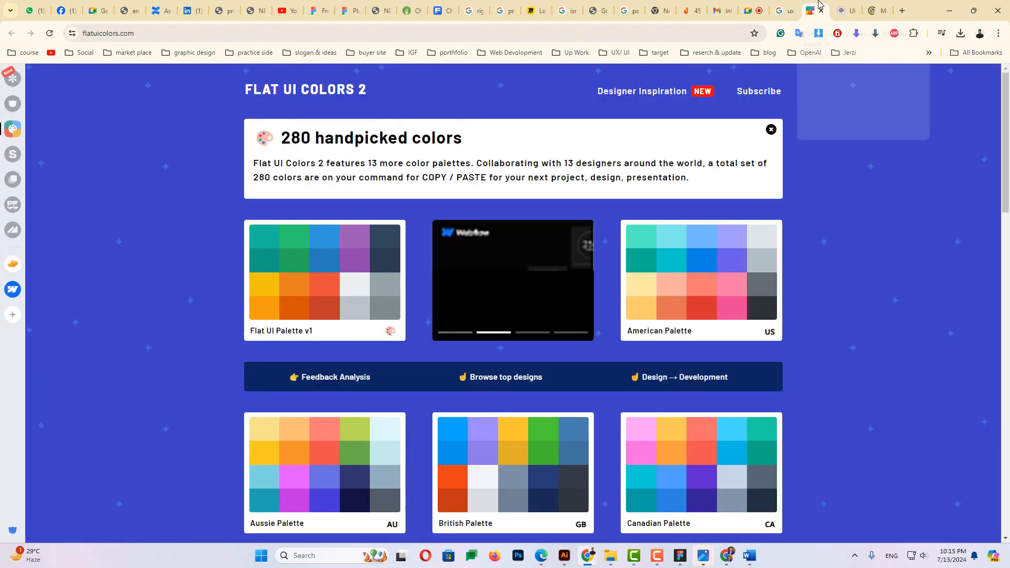
{"action": "left_click", "coordinate": [854, 6]}
{"action": "left_click", "coordinate": [875, 10]}
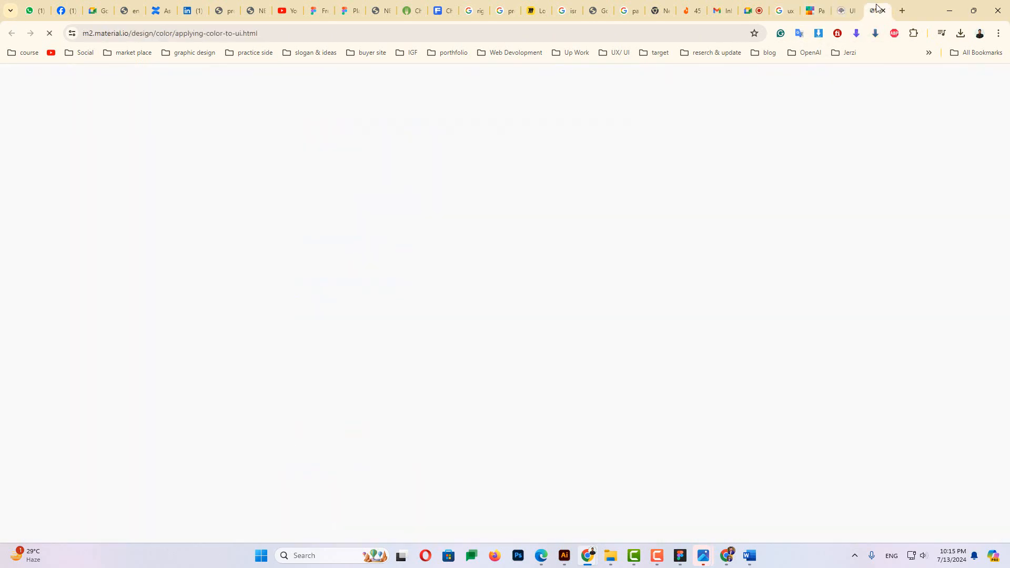
{"action": "scroll", "coordinate": [520, 269], "scroll_direction": "down", "scroll_amount": 15}
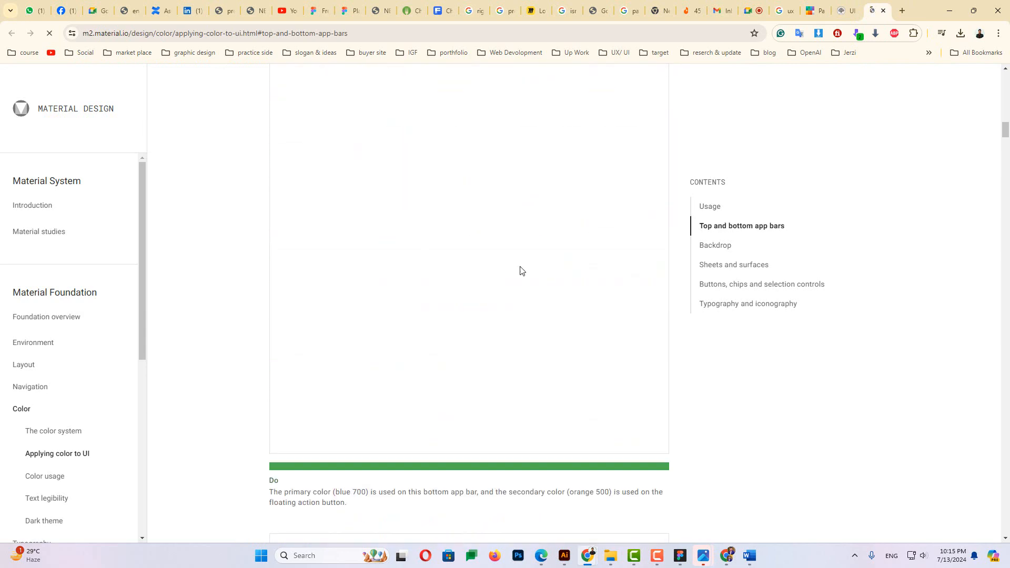
{"action": "scroll", "coordinate": [520, 270], "scroll_direction": "down", "scroll_amount": 15}
{"action": "scroll", "coordinate": [520, 272], "scroll_direction": "up", "scroll_amount": 10}
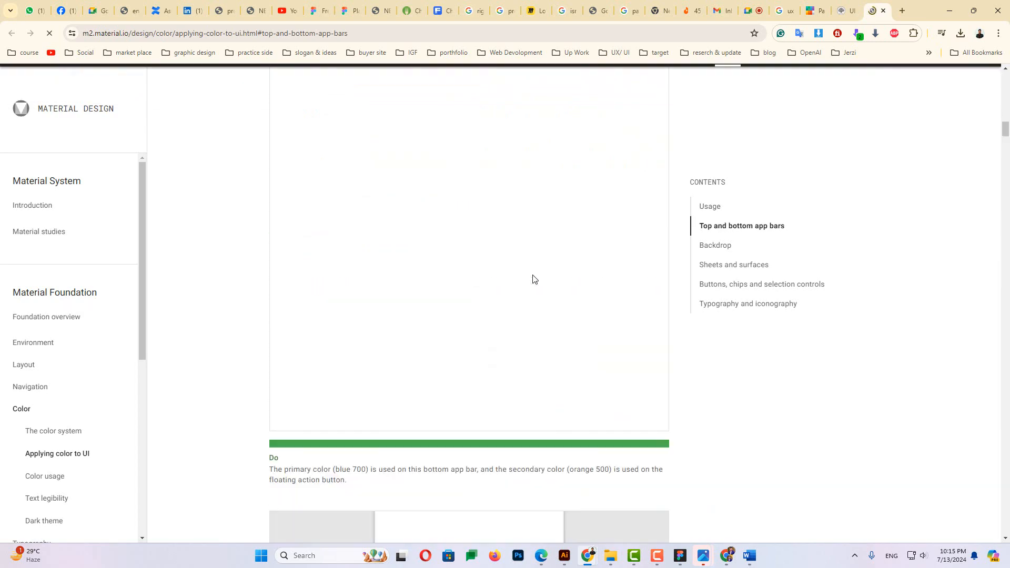
Browse the Flat UI Colors palettes, open the American Palette and copy the Light Greenish Blue color in HEX format
{"action": "left_click", "coordinate": [814, 7]}
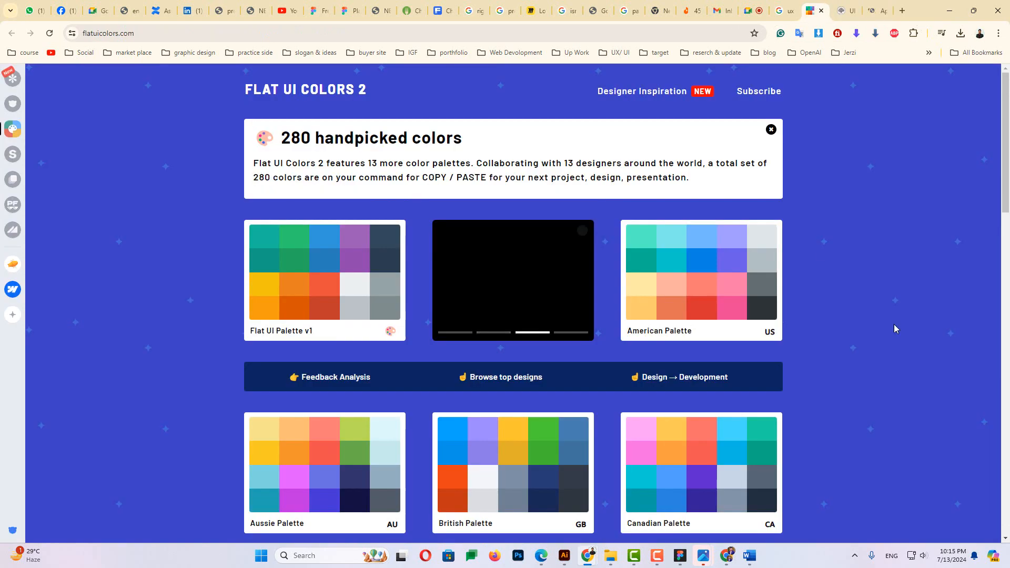
{"action": "scroll", "coordinate": [724, 335], "scroll_direction": "down", "scroll_amount": 1}
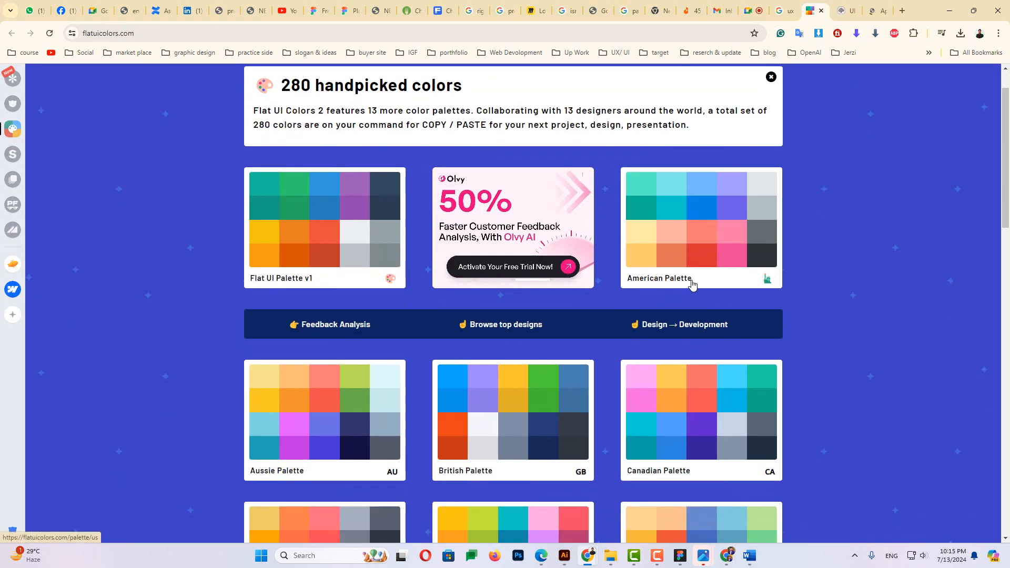
{"action": "scroll", "coordinate": [692, 287], "scroll_direction": "down", "scroll_amount": 1}
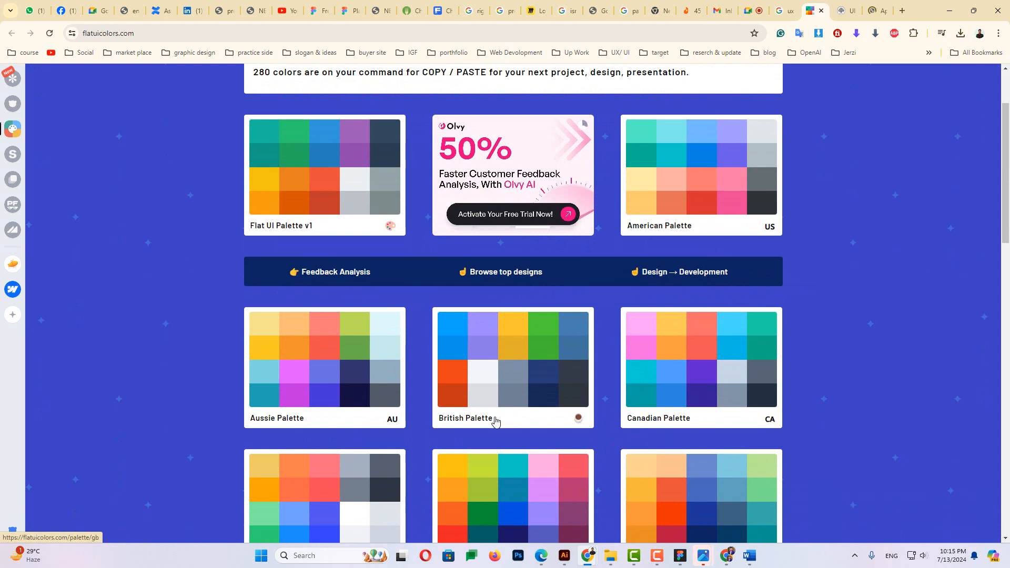
{"action": "scroll", "coordinate": [426, 394], "scroll_direction": "up", "scroll_amount": 2}
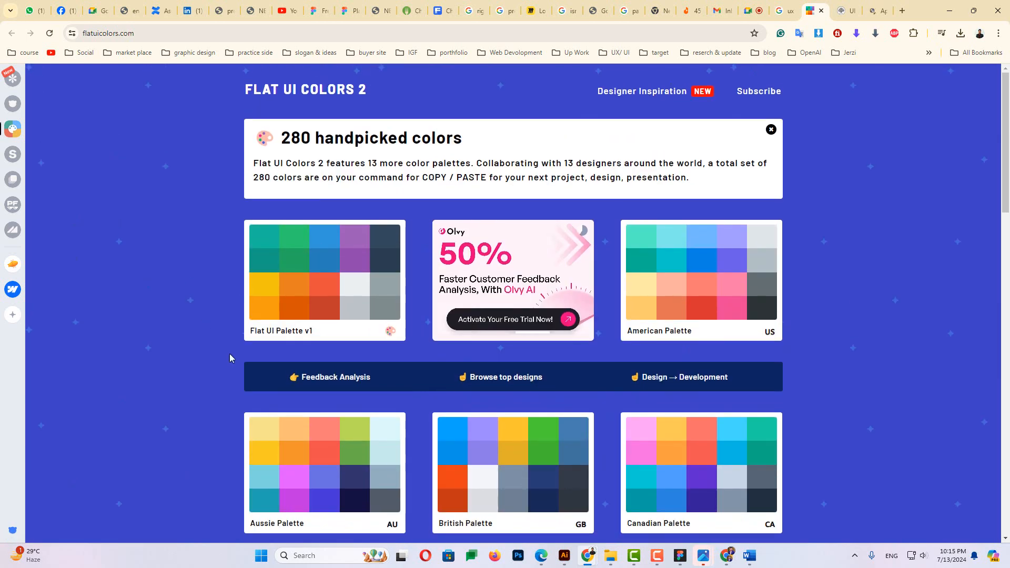
{"action": "left_click", "coordinate": [671, 292]}
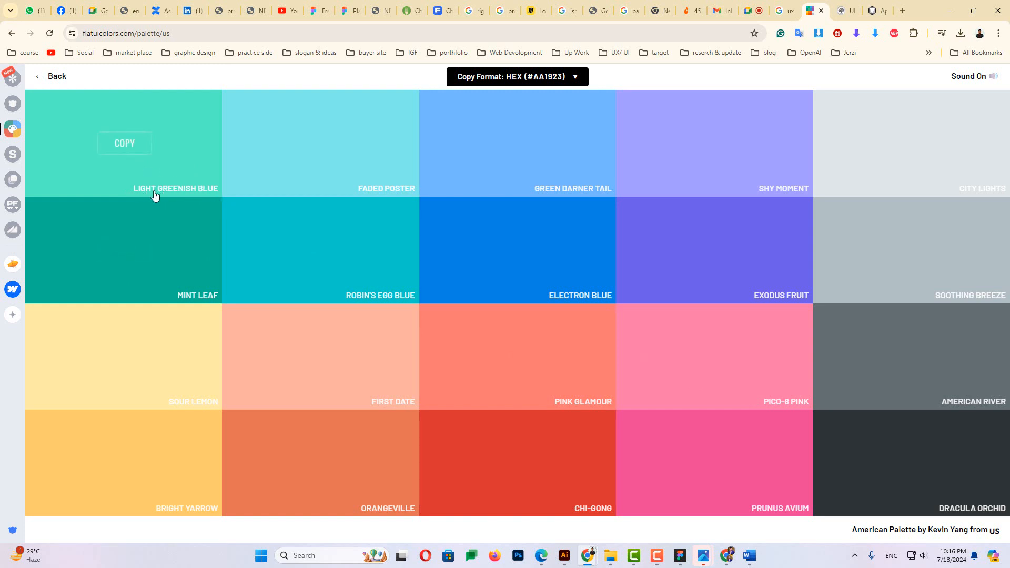
{"action": "left_click", "coordinate": [125, 144]}
Switch back to Figma and give the Product page's image placeholder a solid fill with the copied color 55EFC4
{"action": "left_click", "coordinate": [681, 556]}
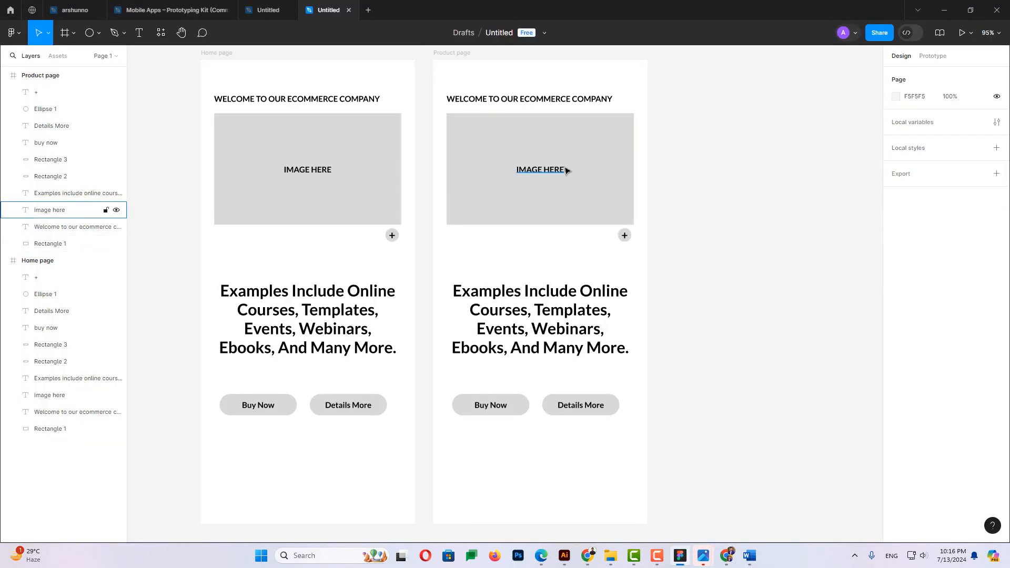
{"action": "left_click", "coordinate": [569, 150]}
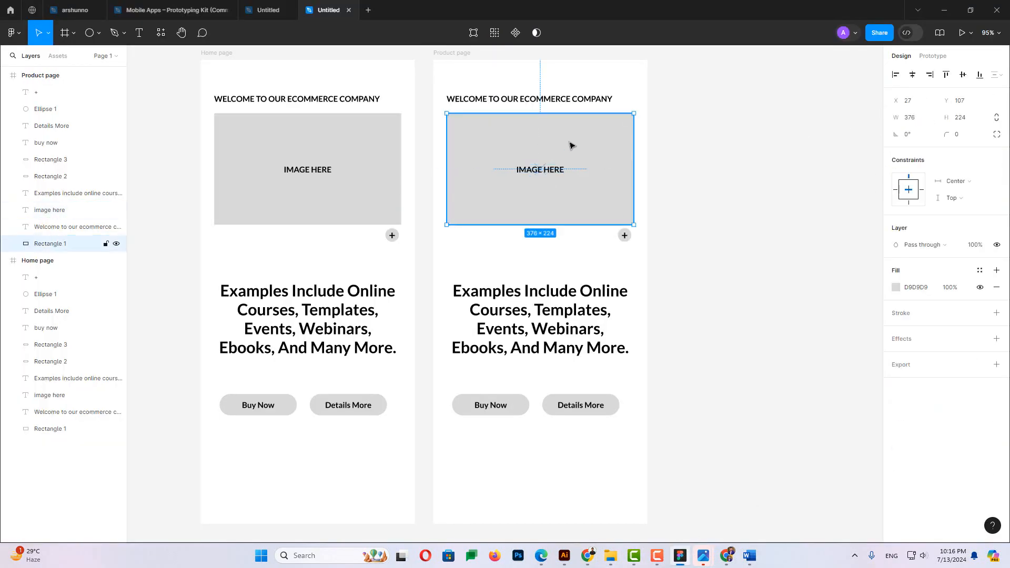
{"action": "left_click", "coordinate": [896, 288]}
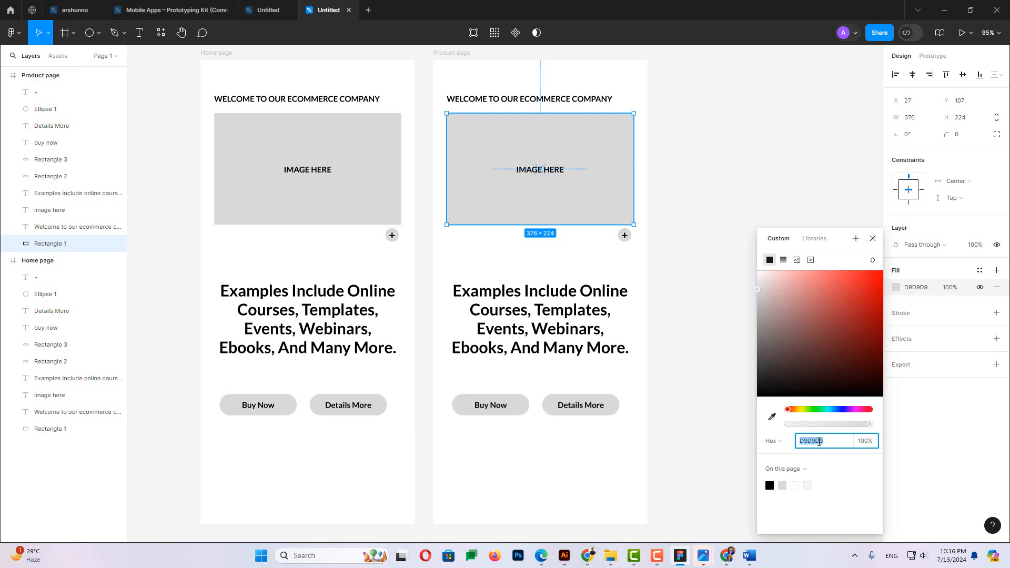
{"action": "key", "text": "ctrl+v"}
{"action": "key", "text": "Return"}
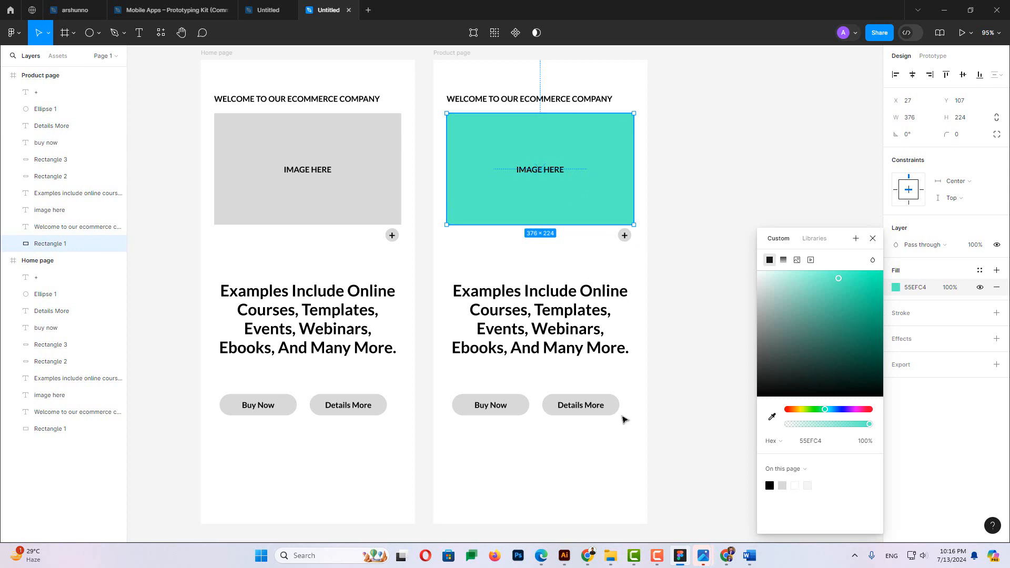
{"action": "left_click", "coordinate": [783, 260]}
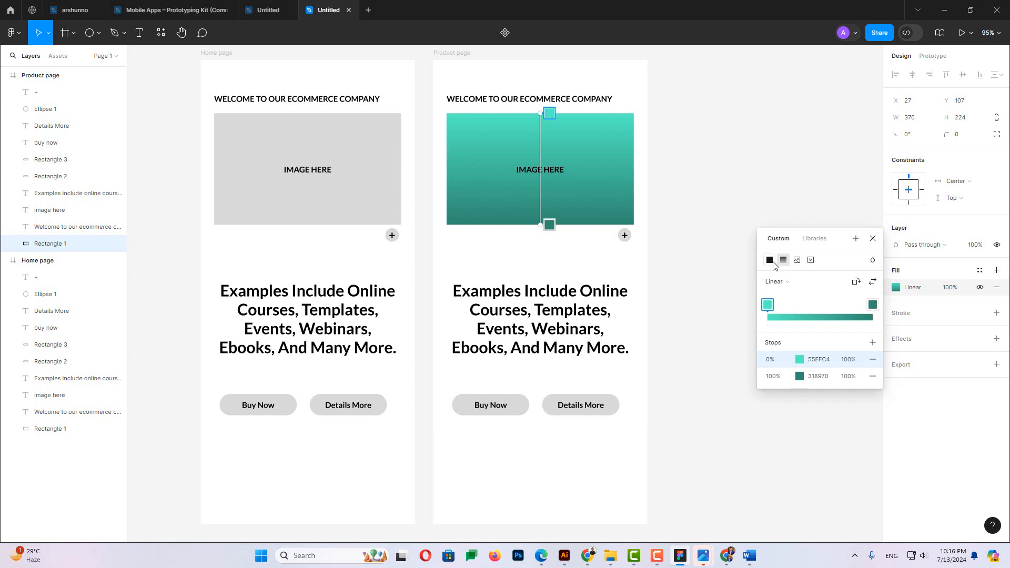
{"action": "left_click", "coordinate": [771, 261]}
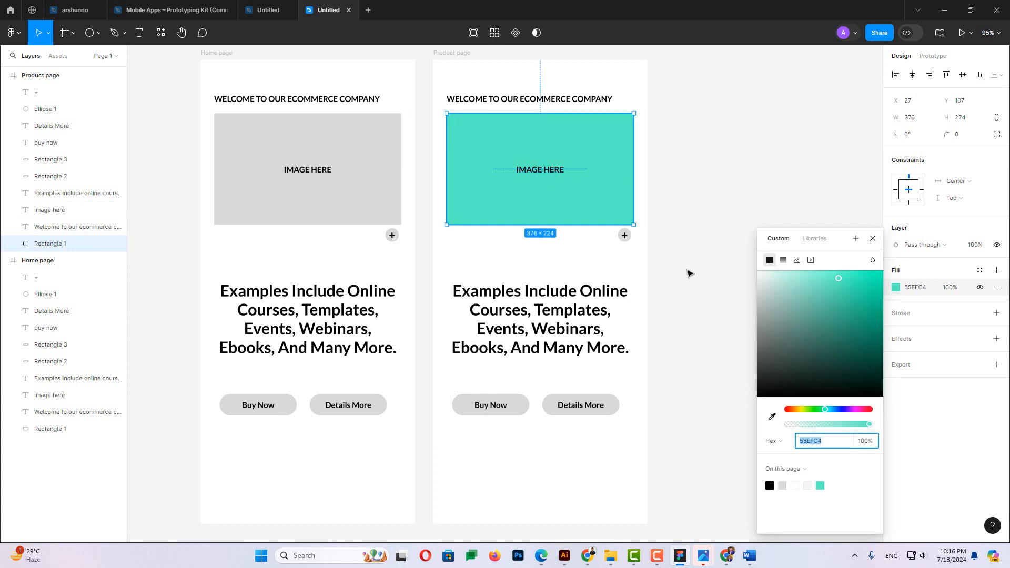
{"action": "left_click", "coordinate": [689, 273]}
{"action": "left_click", "coordinate": [604, 208]}
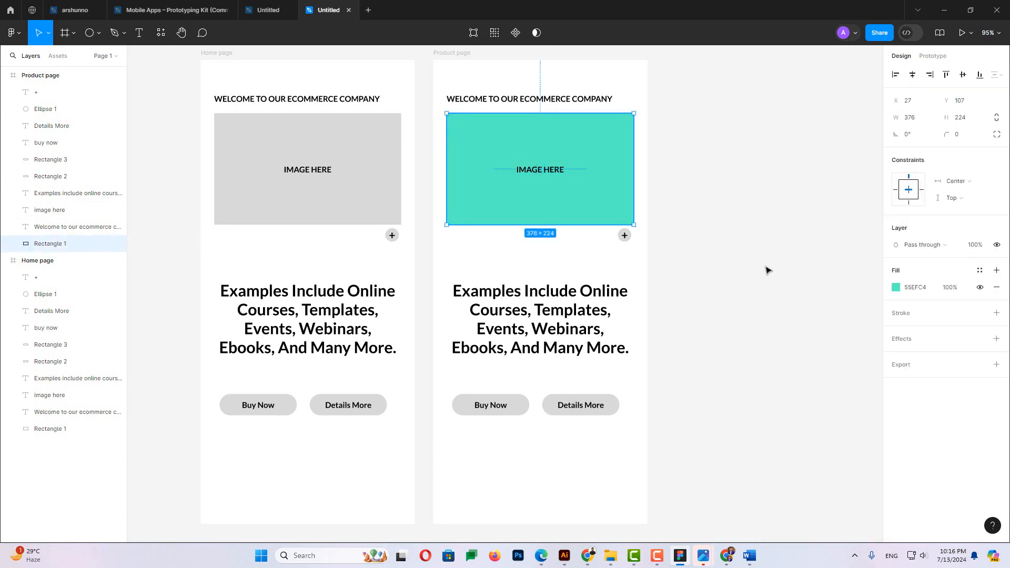
{"action": "left_click", "coordinate": [770, 294]}
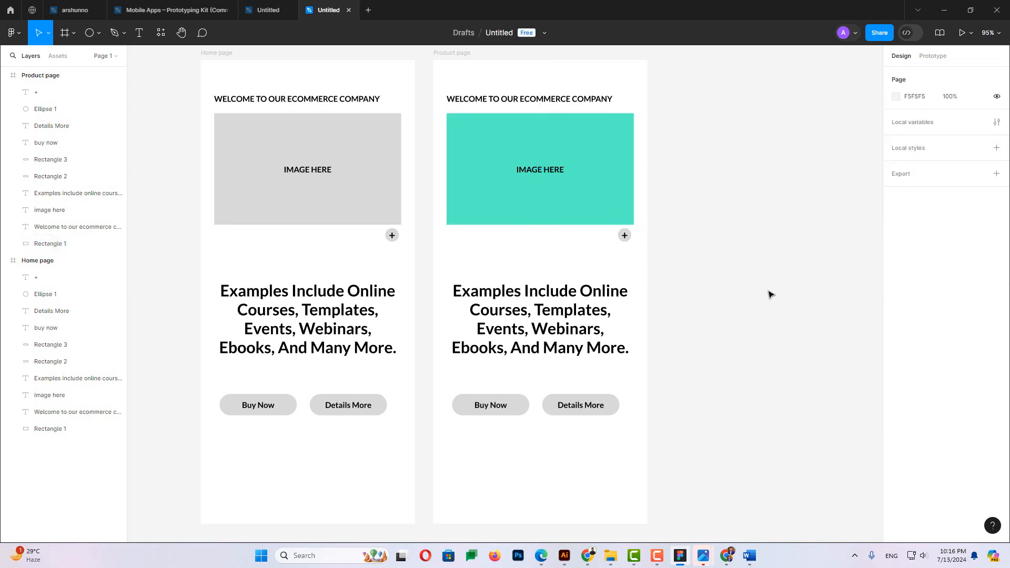
{"action": "left_click", "coordinate": [618, 404]}
{"action": "left_click", "coordinate": [513, 402]}
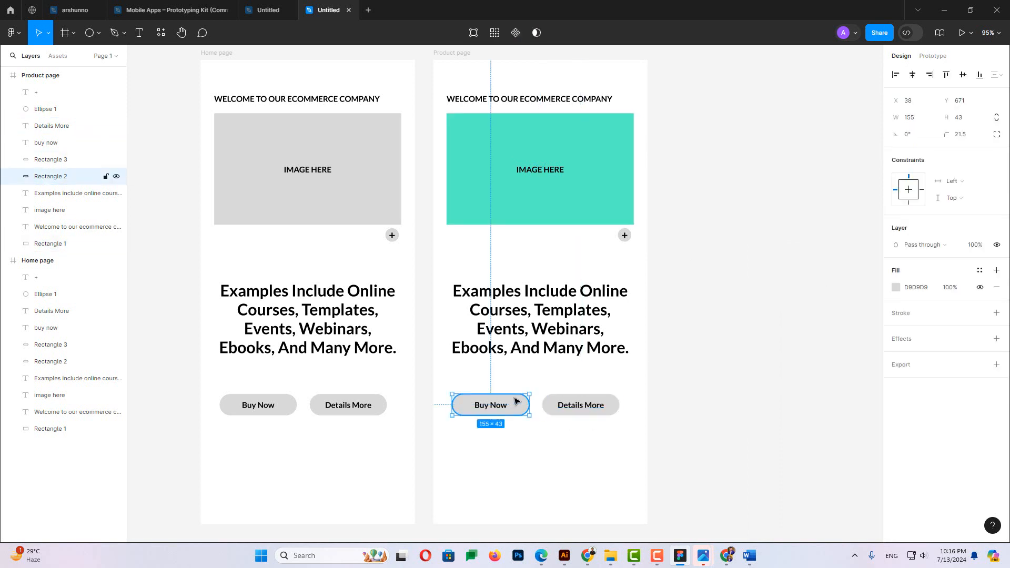
{"action": "left_click", "coordinate": [590, 401]}
{"action": "left_click", "coordinate": [671, 346]}
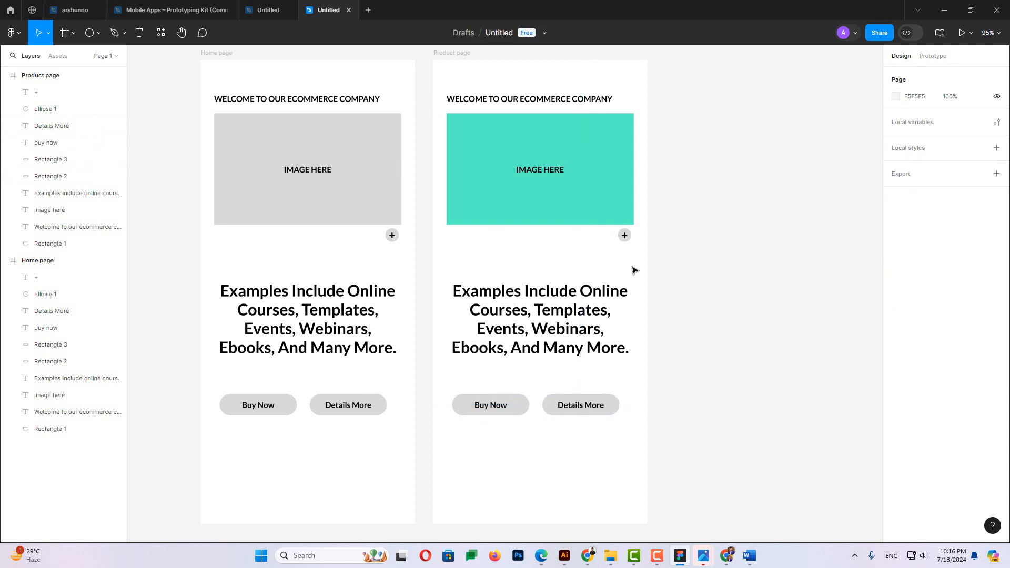
{"action": "left_click", "coordinate": [585, 195]}
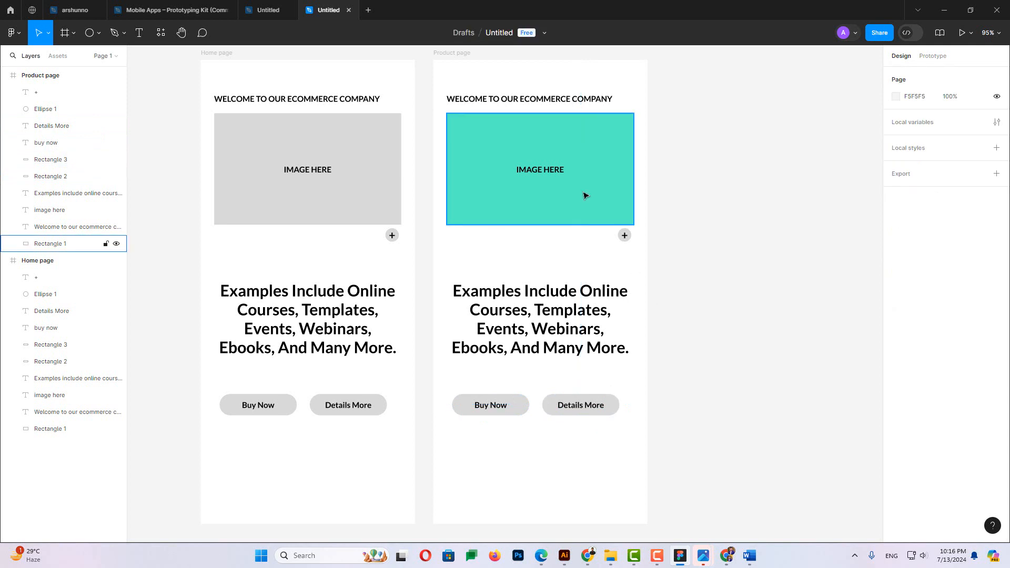
Fill the Product page's plus circle with the image placeholder's color 55EFC4, sampled with the eyedropper
{"action": "scroll", "coordinate": [635, 237], "scroll_direction": "up", "scroll_amount": 6}
{"action": "left_click", "coordinate": [630, 239]}
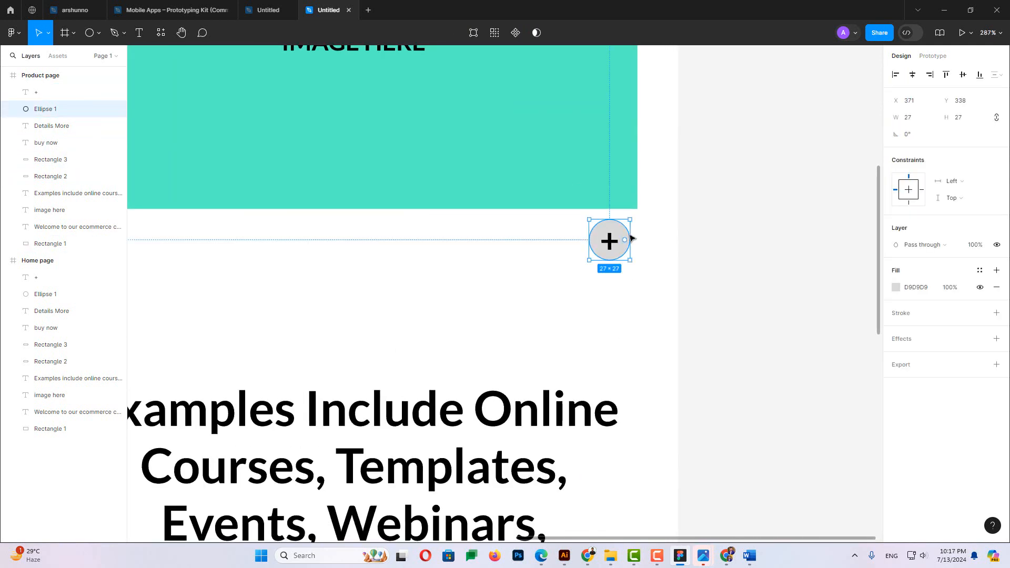
{"action": "scroll", "coordinate": [660, 247], "scroll_direction": "down", "scroll_amount": 6}
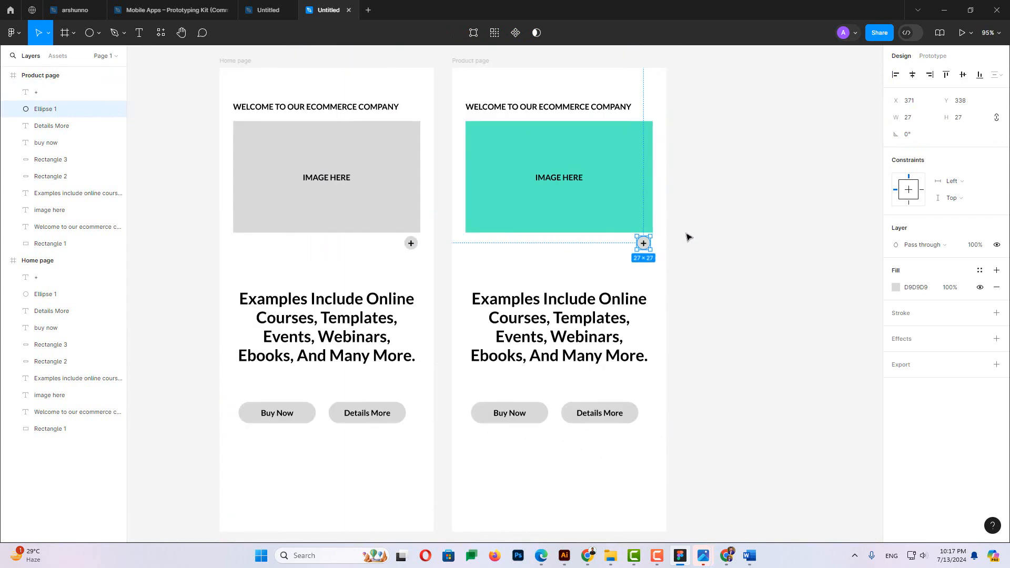
{"action": "left_click", "coordinate": [896, 288]}
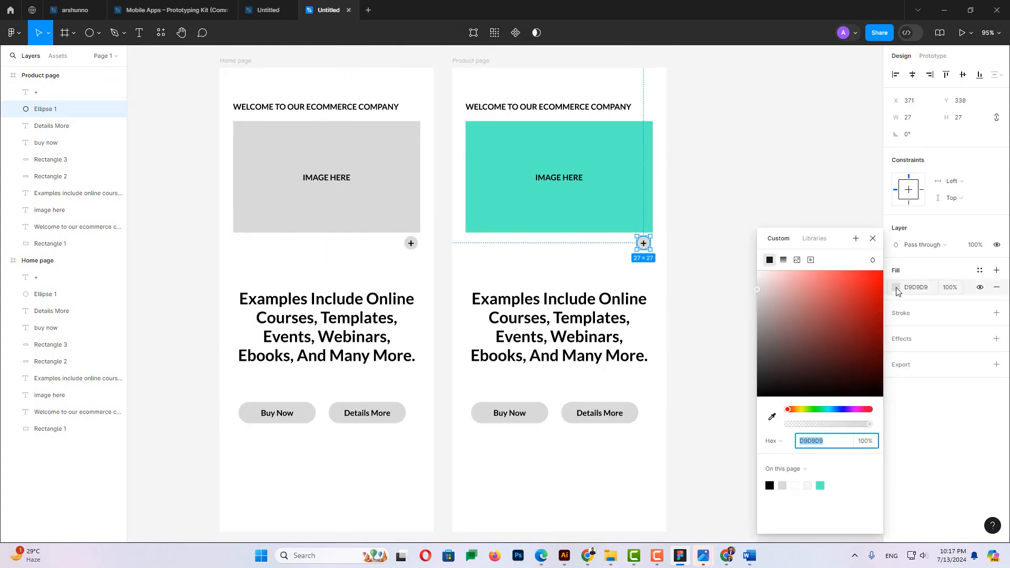
{"action": "left_click", "coordinate": [771, 417]}
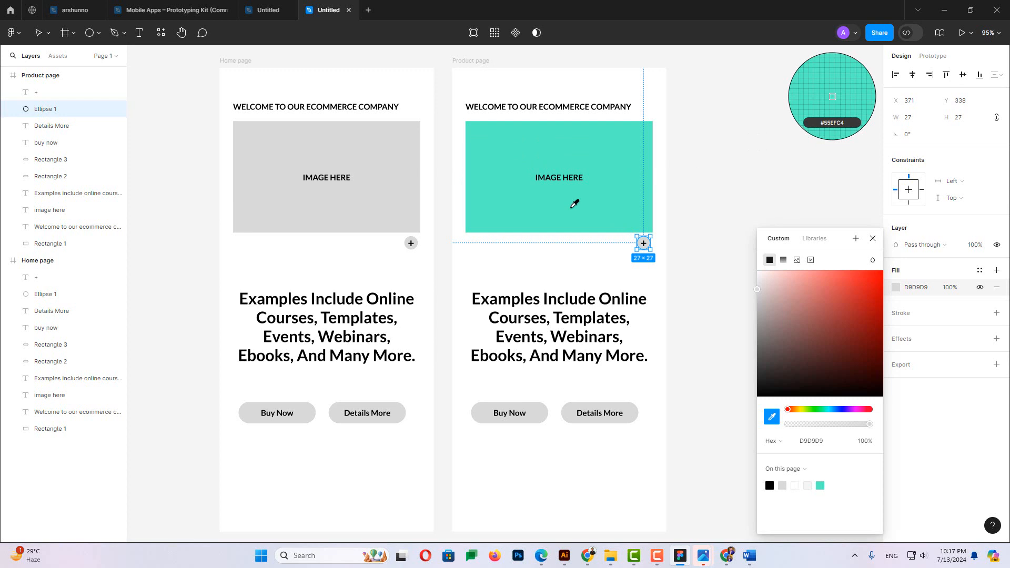
{"action": "left_click", "coordinate": [574, 203]}
{"action": "left_click", "coordinate": [615, 270]}
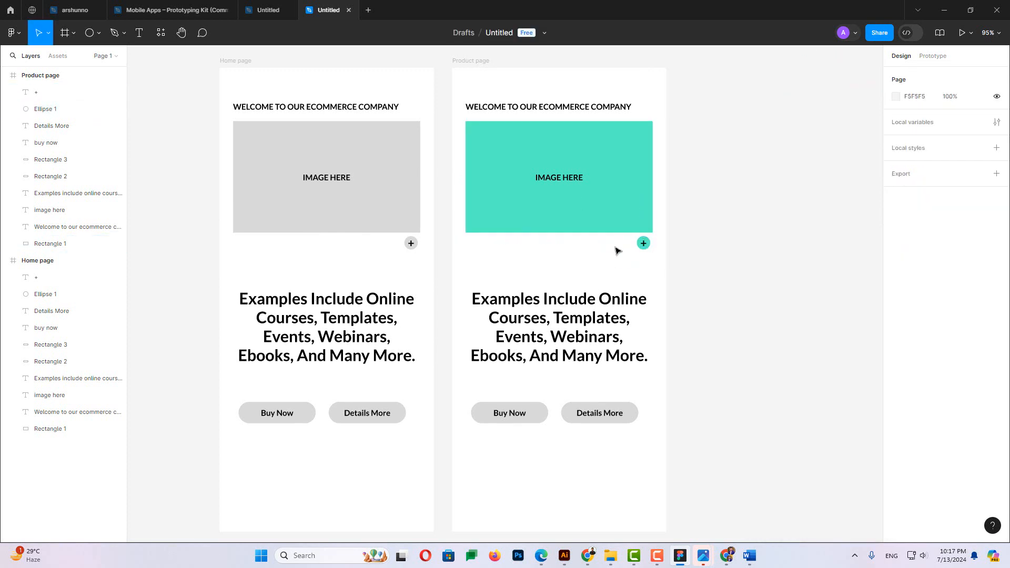
{"action": "left_click", "coordinate": [650, 242]}
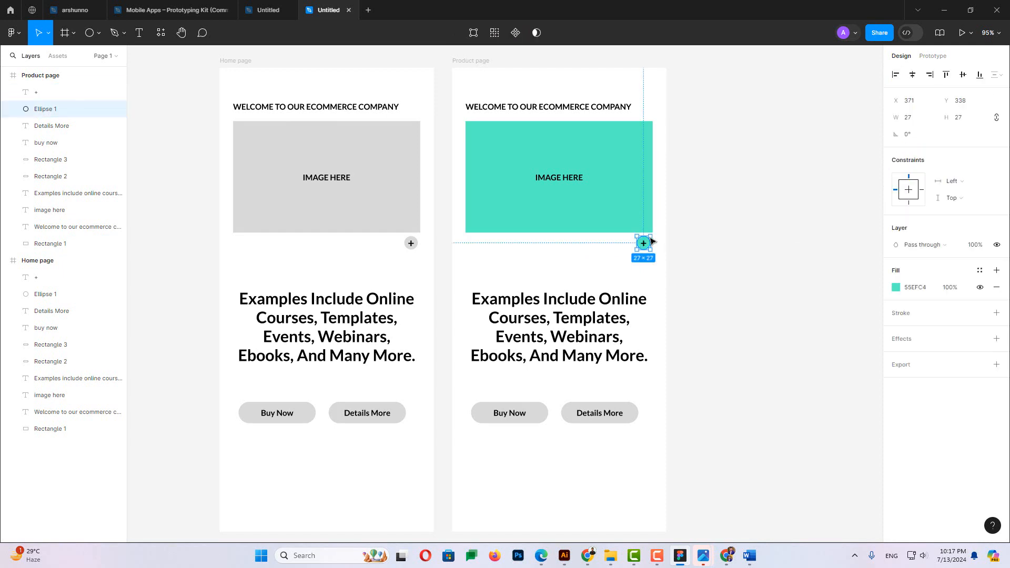
{"action": "left_click", "coordinate": [900, 290]}
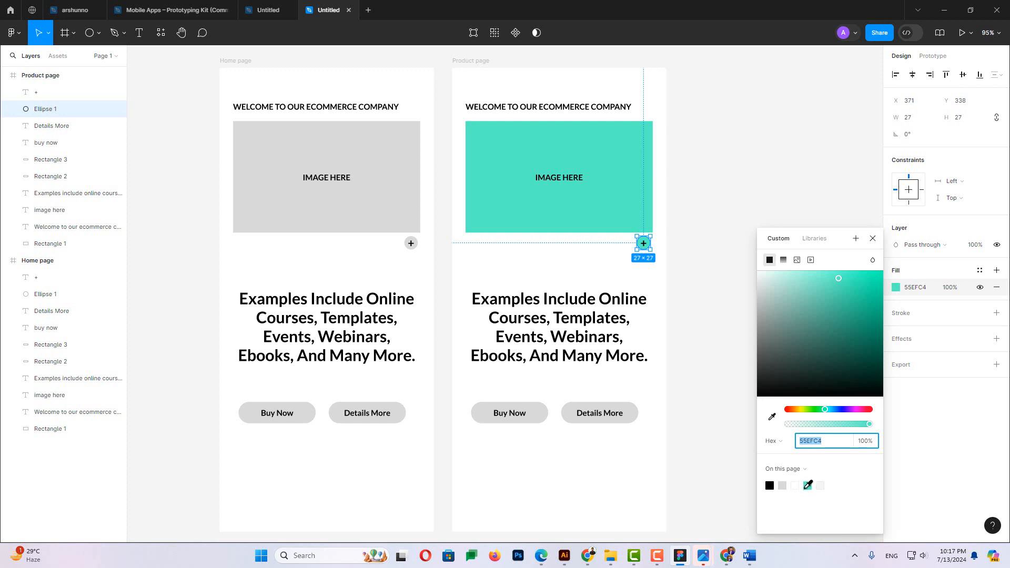
{"action": "left_click", "coordinate": [500, 133]}
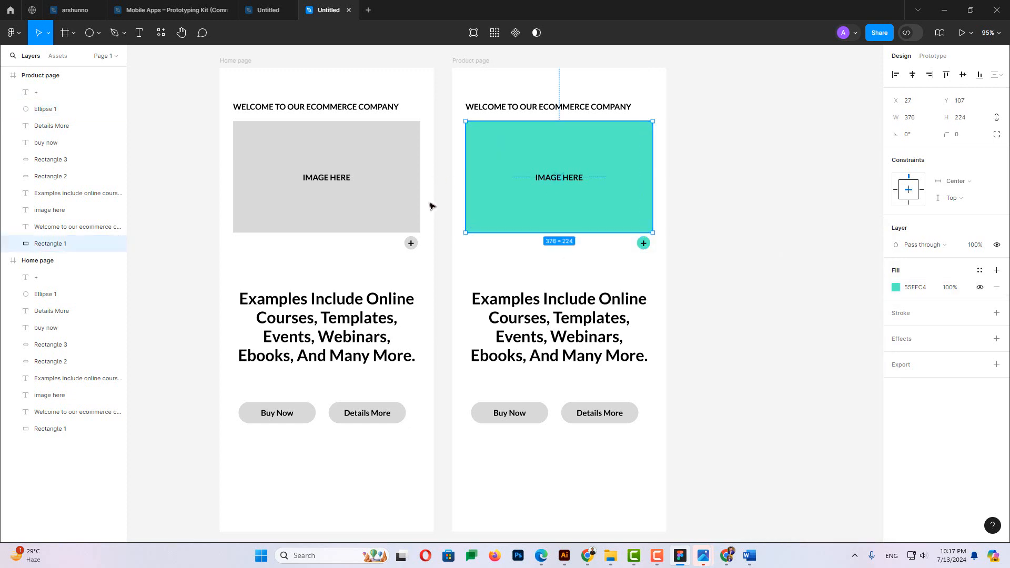
Duplicate the whole Product page frame and place the copy beside the original, on the side away from the Home page
{"action": "scroll", "coordinate": [429, 213], "scroll_direction": "down", "scroll_amount": 3}
{"action": "scroll", "coordinate": [536, 92], "scroll_direction": "up", "scroll_amount": 1}
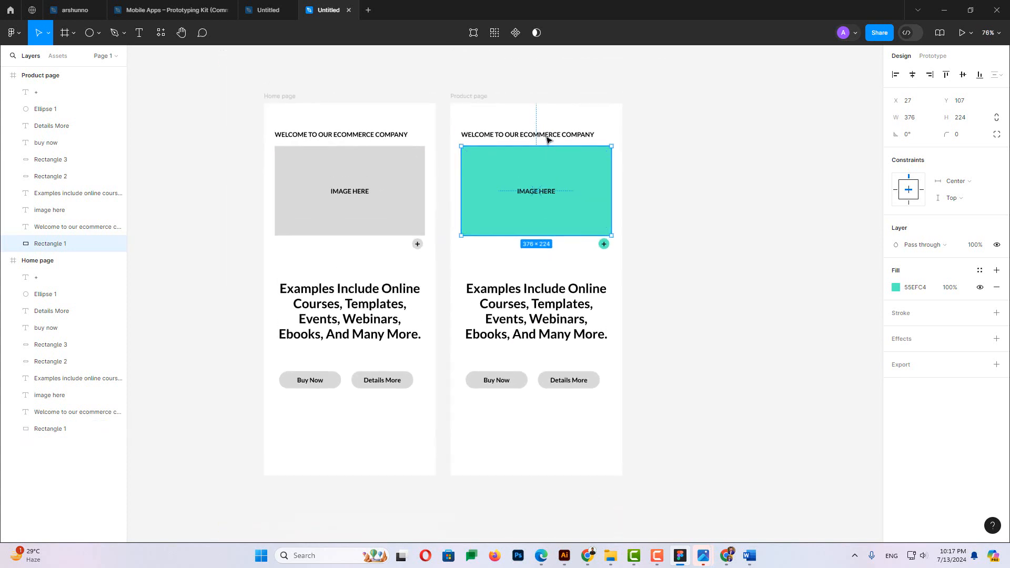
{"action": "scroll", "coordinate": [539, 130], "scroll_direction": "down", "scroll_amount": 1}
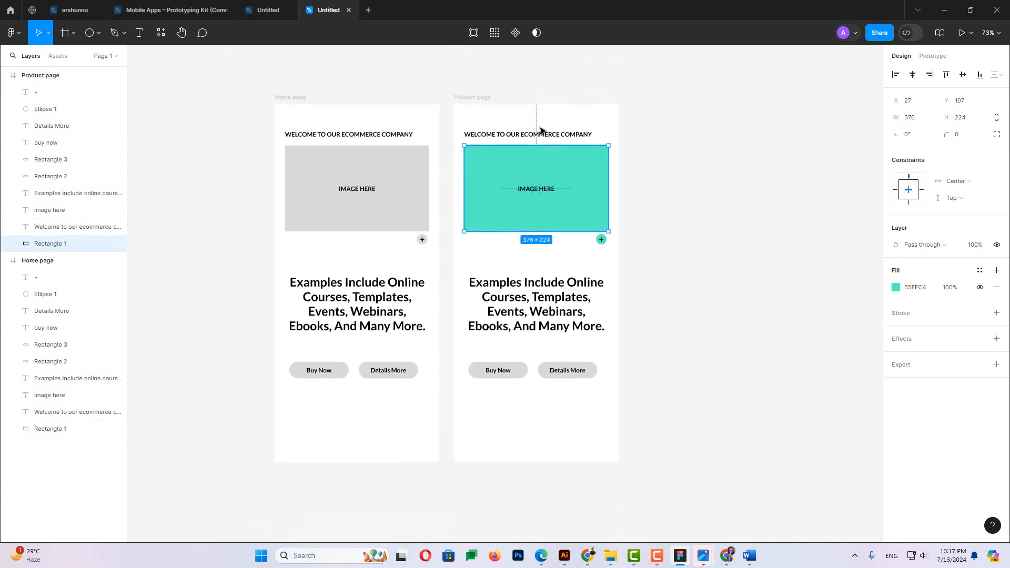
{"action": "left_click", "coordinate": [504, 108]}
{"action": "left_click", "coordinate": [30, 77]}
{"action": "left_click", "coordinate": [30, 80]}
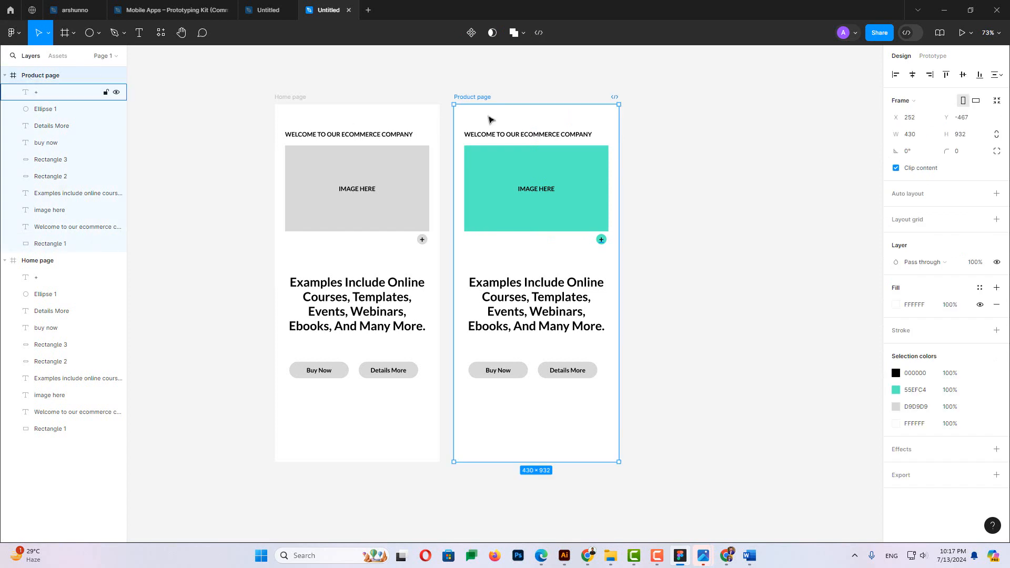
{"action": "left_click_drag", "start_coordinate": [682, 120], "coordinate": [726, 129]}
{"action": "left_click", "coordinate": [845, 275]}
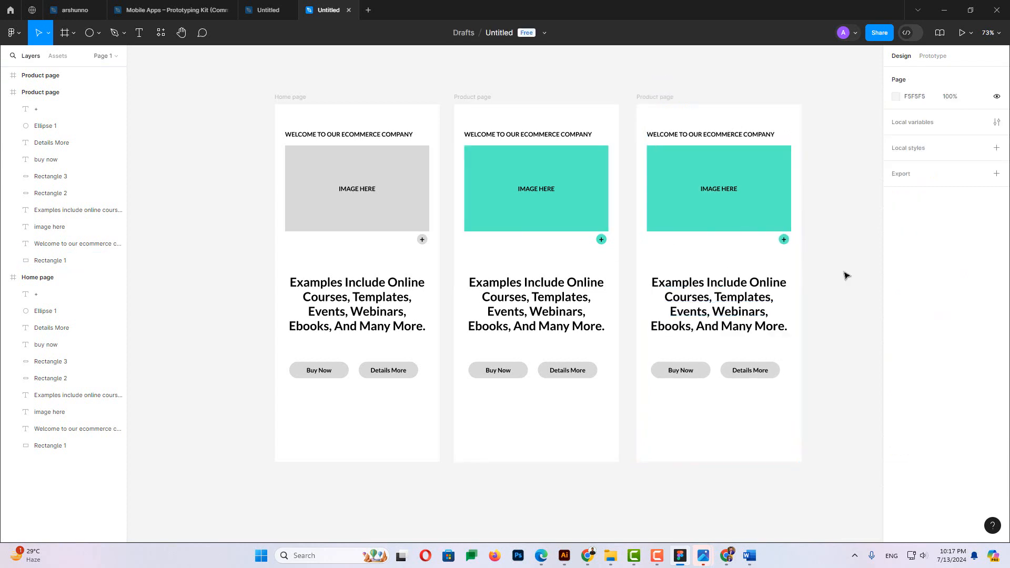
{"action": "scroll", "coordinate": [798, 234], "scroll_direction": "up", "scroll_amount": 2}
{"action": "scroll", "coordinate": [690, 212], "scroll_direction": "up", "scroll_amount": 1}
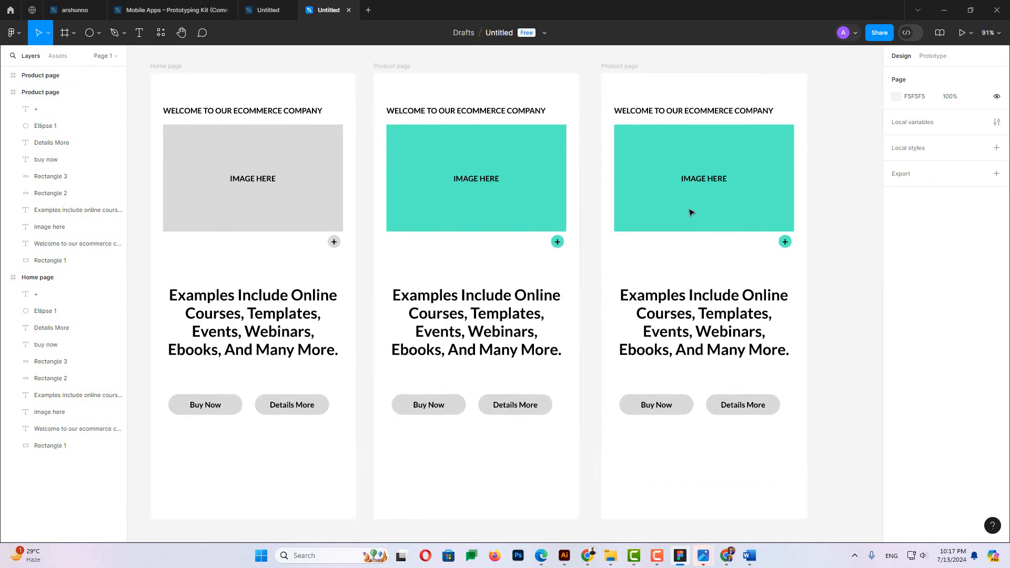
{"action": "left_click", "coordinate": [663, 206]}
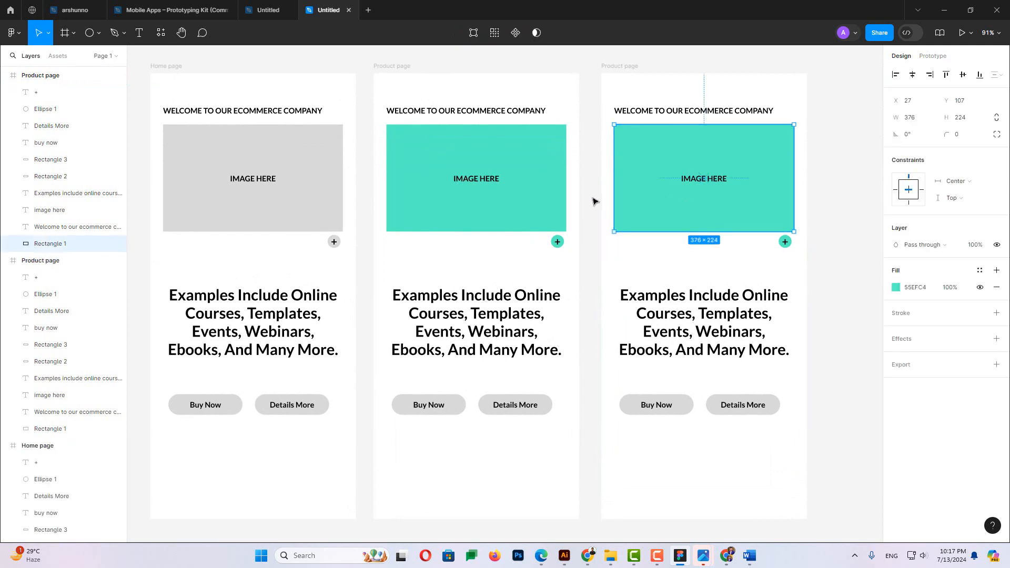
{"action": "left_click", "coordinate": [594, 201]}
{"action": "left_click", "coordinate": [557, 190]}
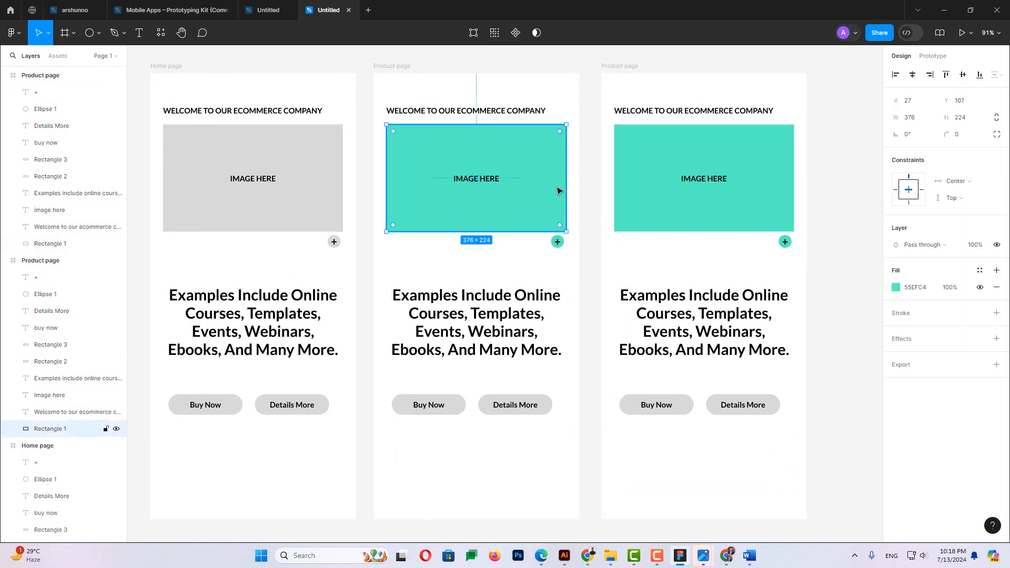
{"action": "left_click", "coordinate": [496, 300]}
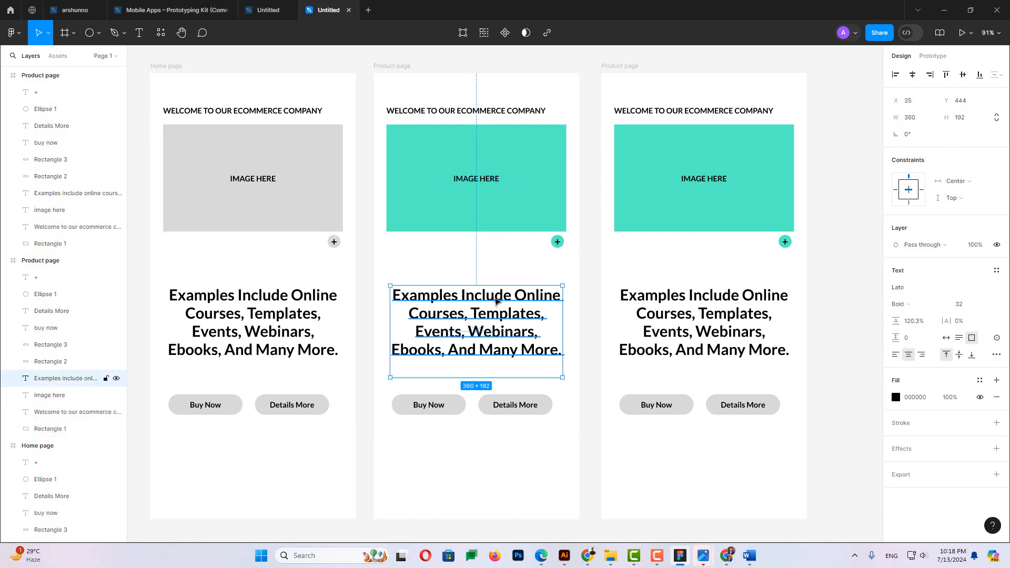
{"action": "left_click", "coordinate": [591, 243]}
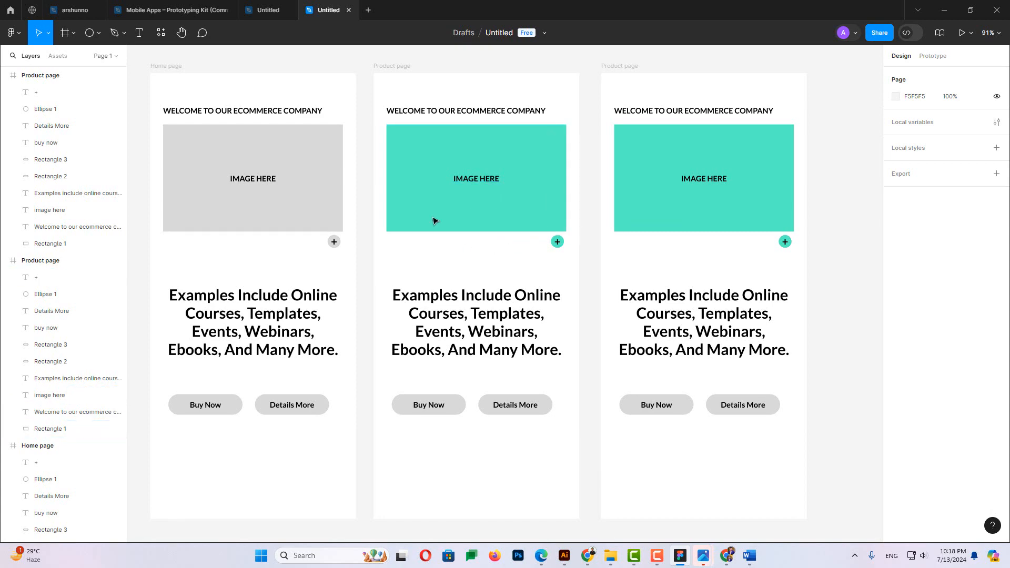
Add a stroke to the green image placeholder on the original Product page
{"action": "scroll", "coordinate": [384, 179], "scroll_direction": "up", "scroll_amount": 10}
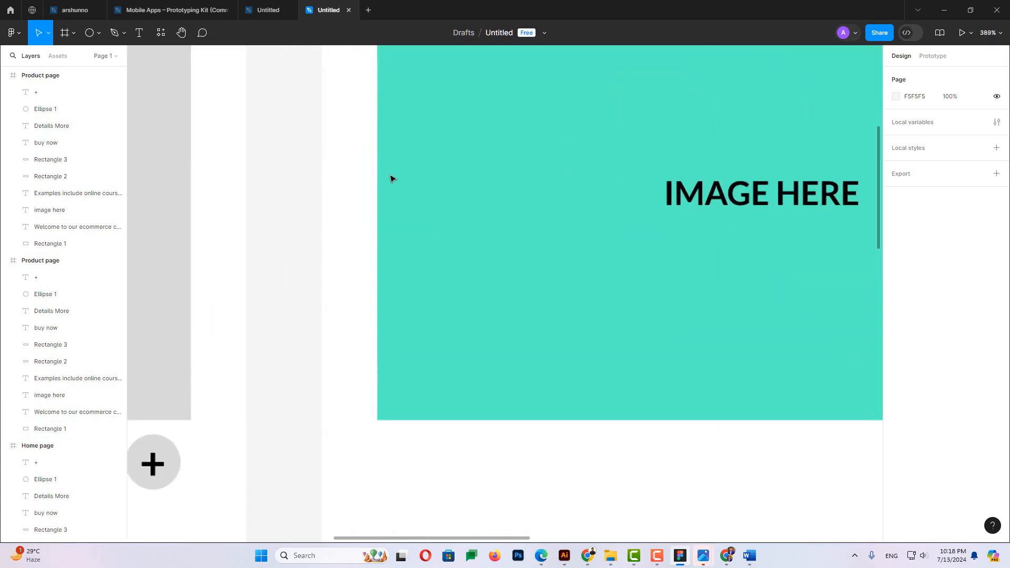
{"action": "scroll", "coordinate": [383, 167], "scroll_direction": "up", "scroll_amount": 3}
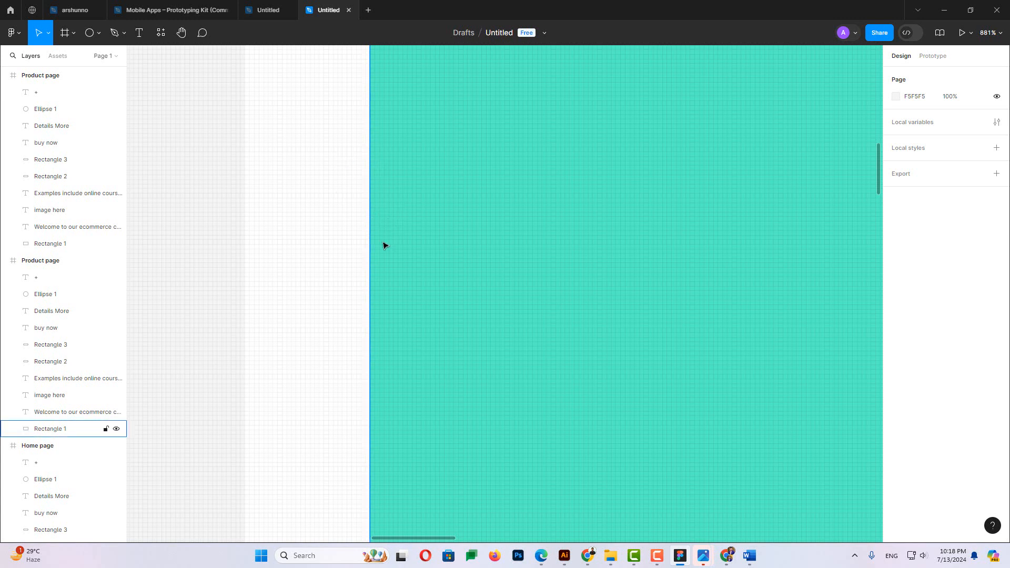
{"action": "scroll", "coordinate": [454, 236], "scroll_direction": "down", "scroll_amount": 3}
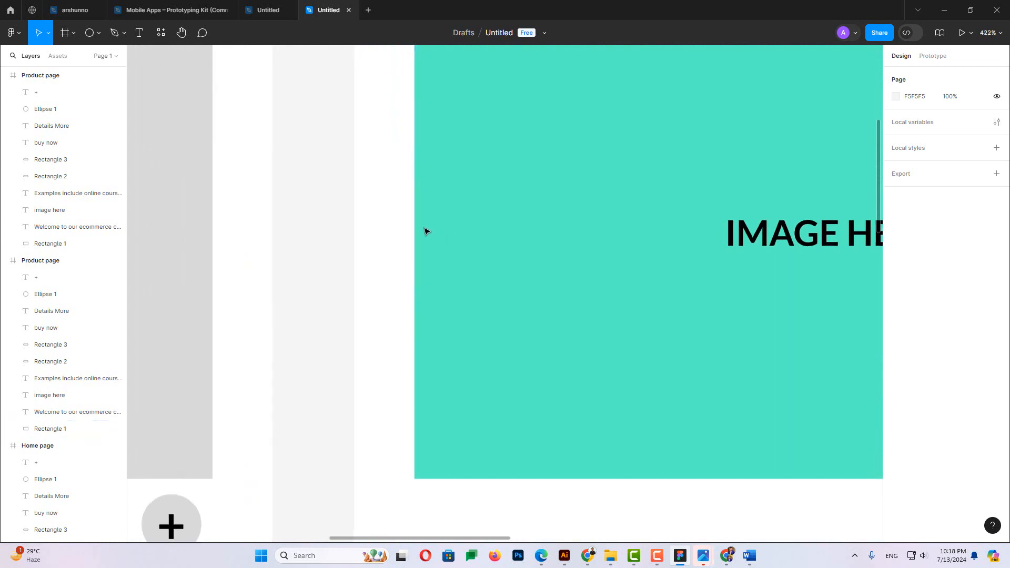
{"action": "scroll", "coordinate": [426, 232], "scroll_direction": "up", "scroll_amount": 1}
{"action": "left_click", "coordinate": [426, 231]}
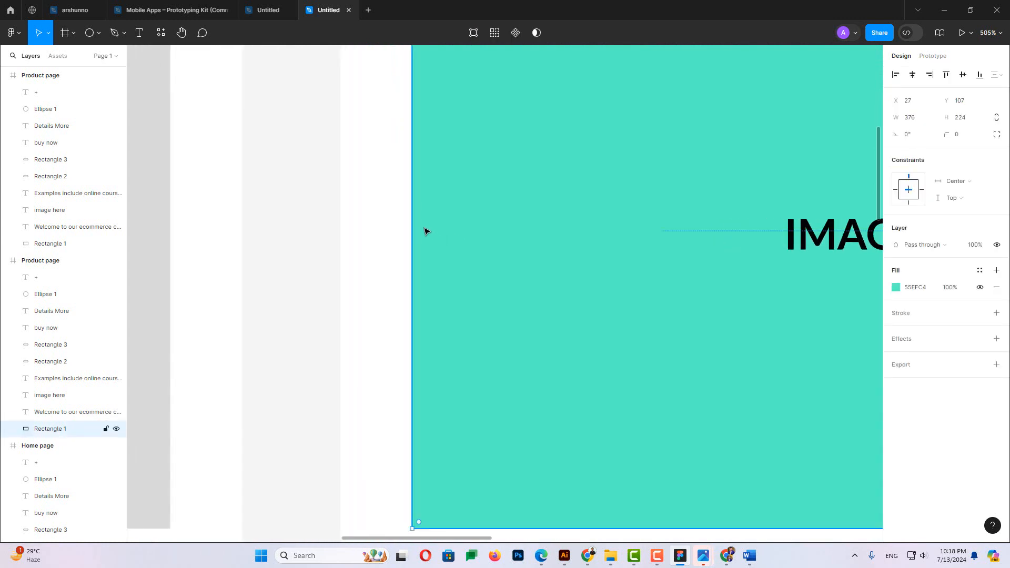
{"action": "left_click", "coordinate": [906, 318]}
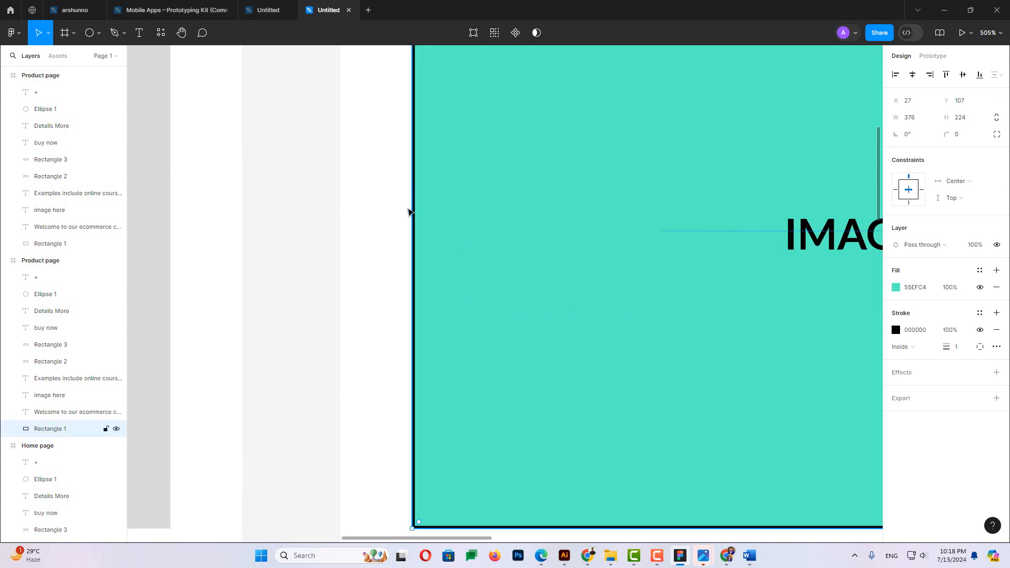
Set the stroke weight of the original Product page's image placeholder to 10
{"action": "scroll", "coordinate": [408, 215], "scroll_direction": "down", "scroll_amount": 6}
{"action": "scroll", "coordinate": [441, 233], "scroll_direction": "down", "scroll_amount": 10}
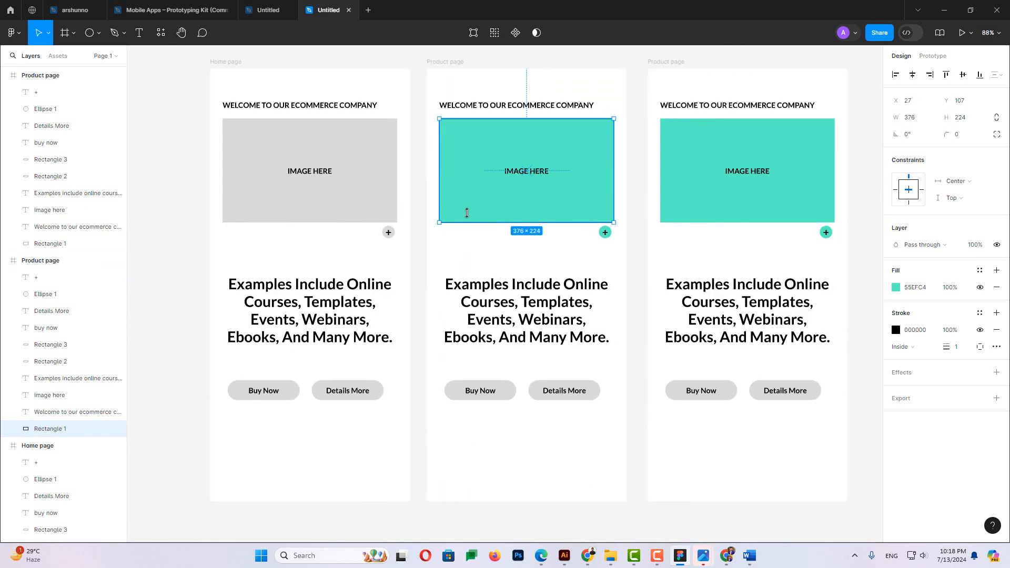
{"action": "scroll", "coordinate": [466, 214], "scroll_direction": "up", "scroll_amount": 1}
{"action": "scroll", "coordinate": [501, 169], "scroll_direction": "up", "scroll_amount": 1}
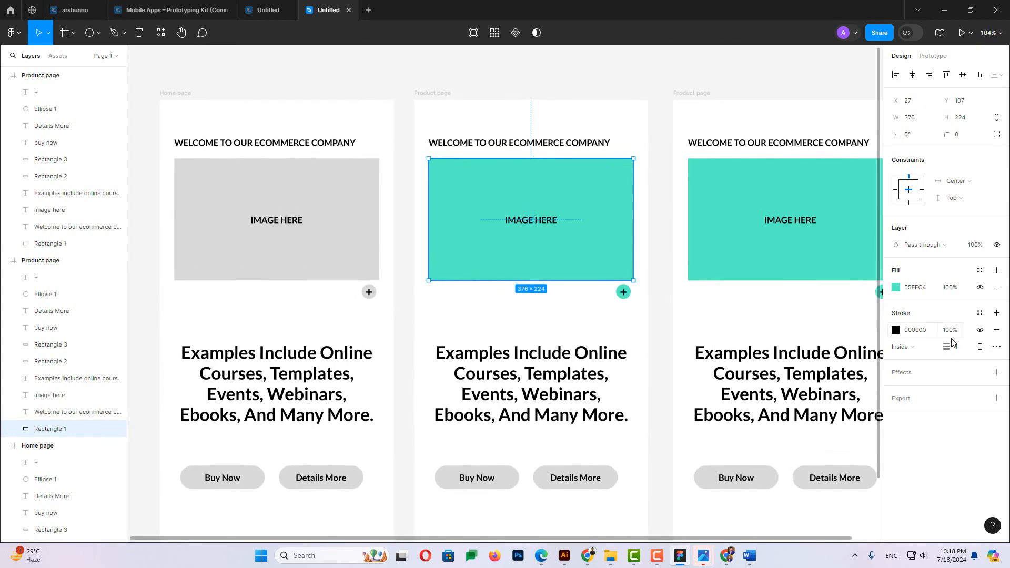
{"action": "left_click", "coordinate": [956, 352]}
{"action": "type", "text": "10"}
{"action": "key", "text": "Return"}
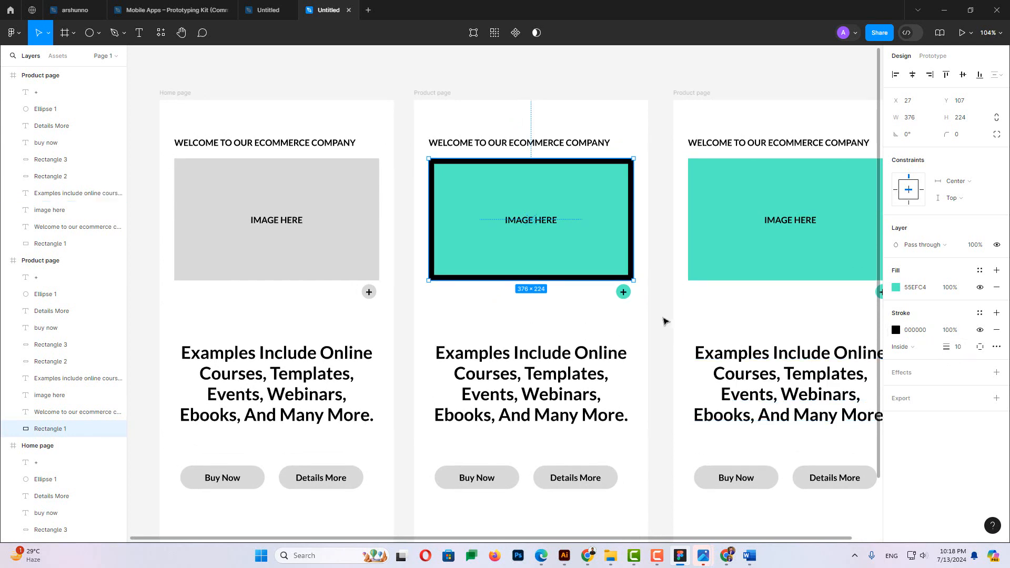
Increase the image placeholder's stroke weight to 20 on the original Product page
{"action": "left_click", "coordinate": [666, 322]}
{"action": "left_click", "coordinate": [629, 253]}
{"action": "left_click", "coordinate": [952, 347]}
{"action": "key", "text": "Return"}
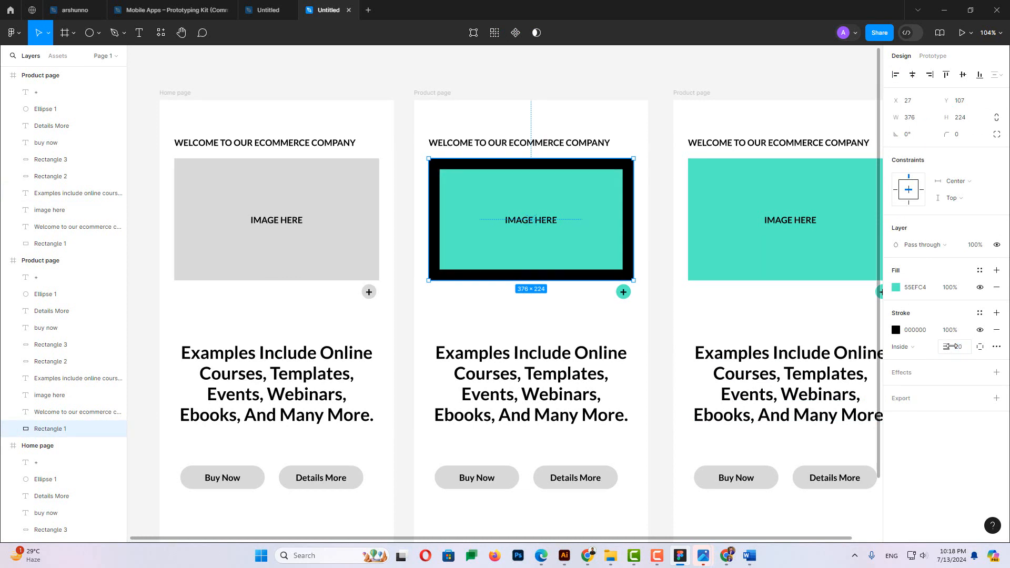
{"action": "left_click", "coordinate": [664, 316]}
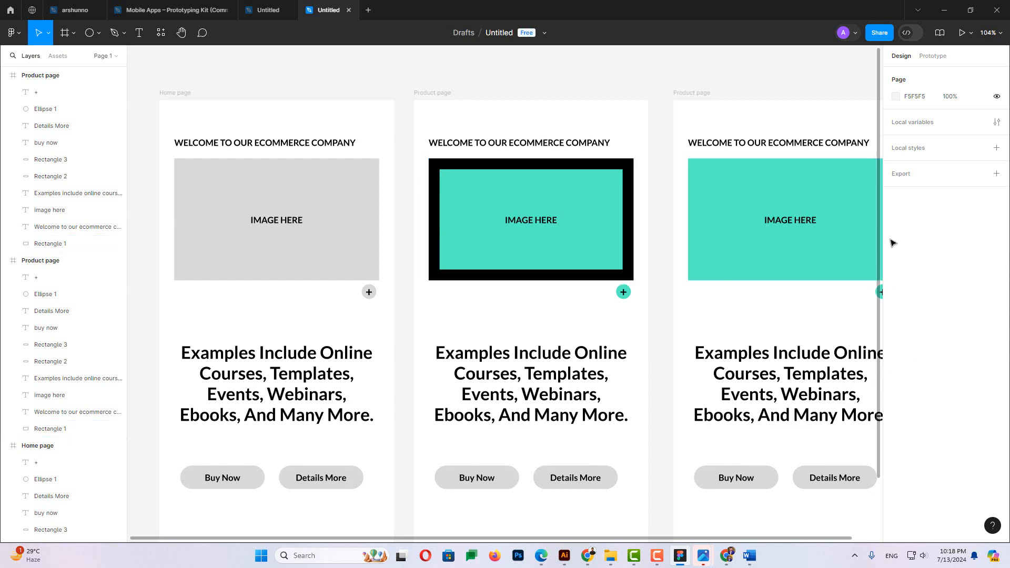
Change the stroke alignment of the original Product page's image placeholder to Center
{"action": "left_click", "coordinate": [630, 186]}
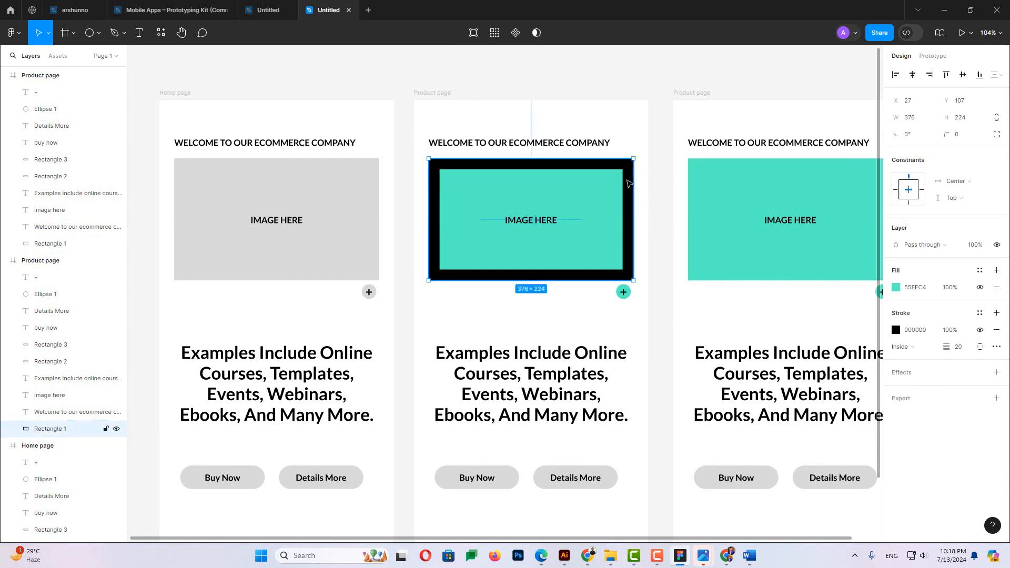
{"action": "left_click", "coordinate": [905, 349]}
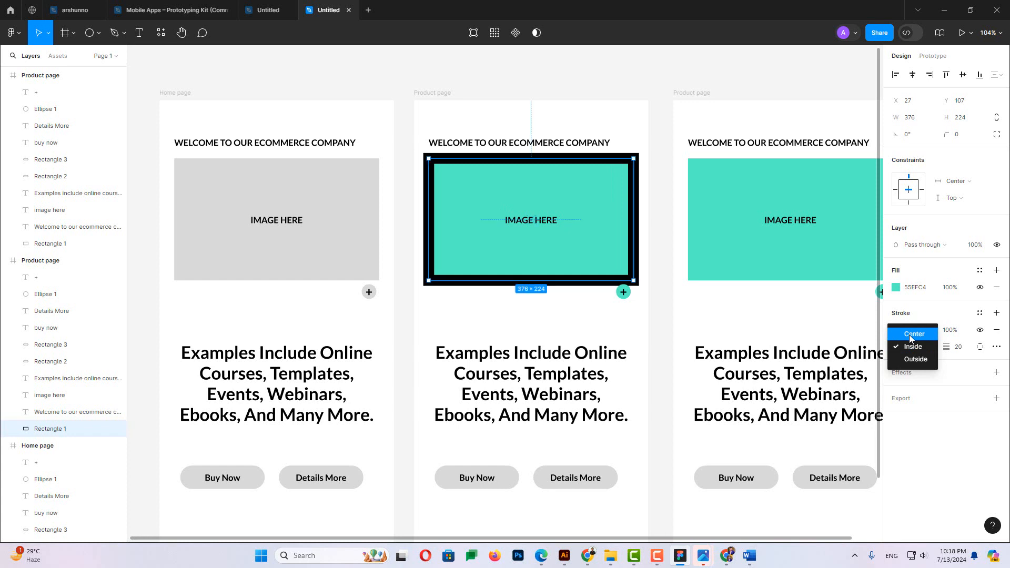
{"action": "left_click", "coordinate": [909, 335]}
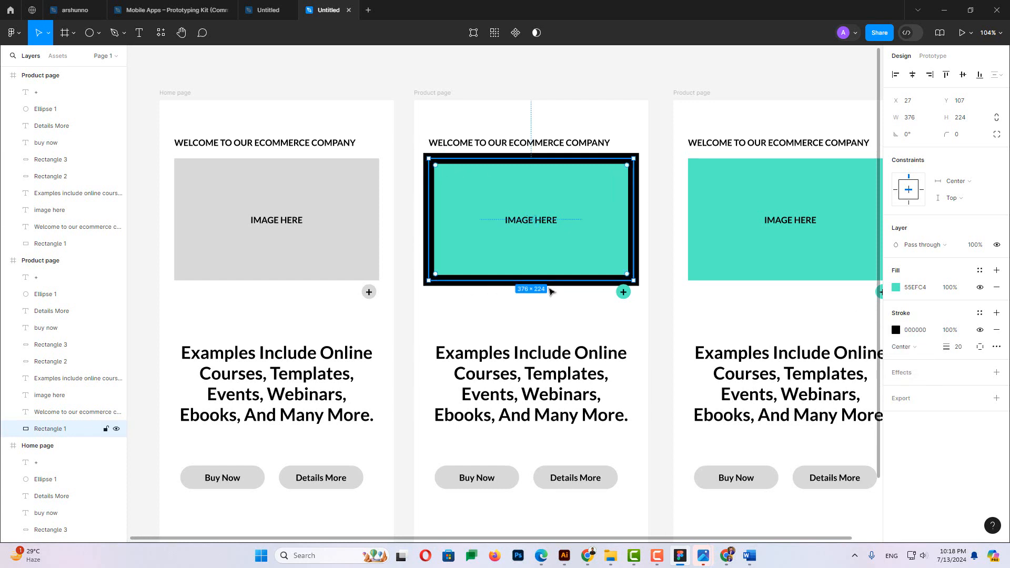
Try the Outside stroke alignment on the original Product page's image placeholder, and return it to Center
{"action": "left_click", "coordinate": [921, 347]}
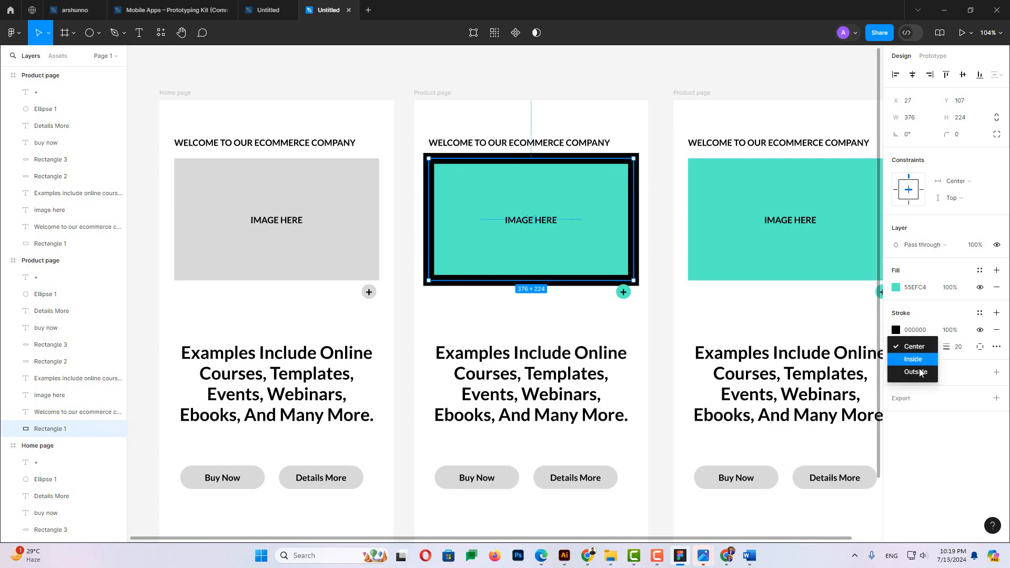
{"action": "left_click", "coordinate": [914, 367]}
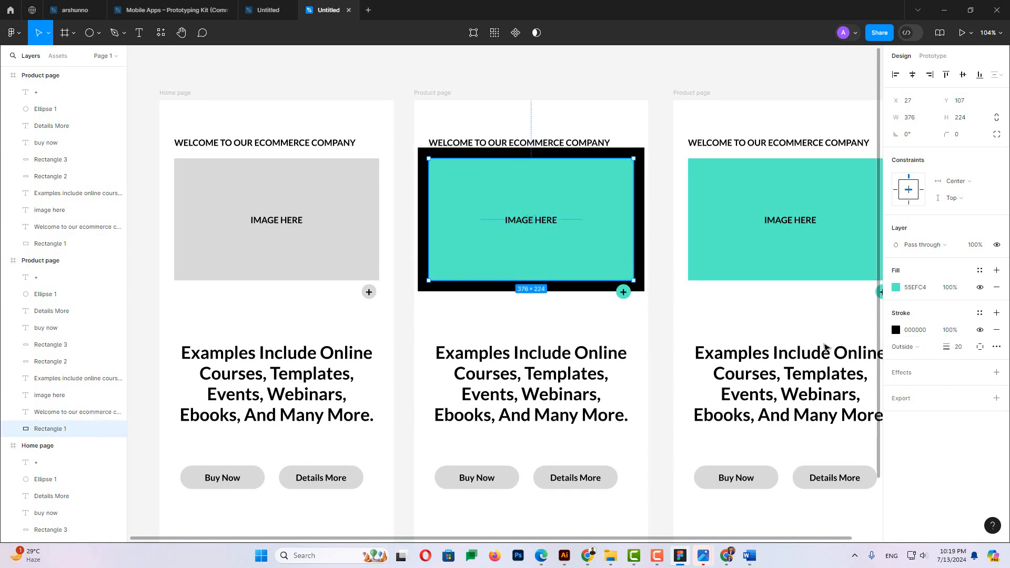
{"action": "left_click", "coordinate": [924, 350]}
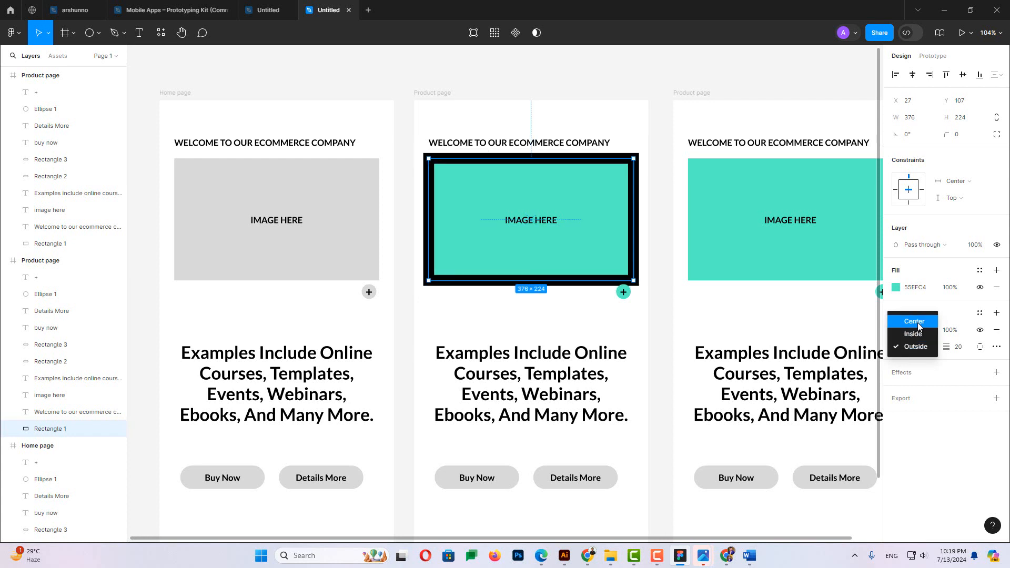
{"action": "left_click", "coordinate": [919, 327]}
Set the stroke weight of the original Product page's image placeholder to 2 and deselect it
{"action": "left_click", "coordinate": [958, 350]}
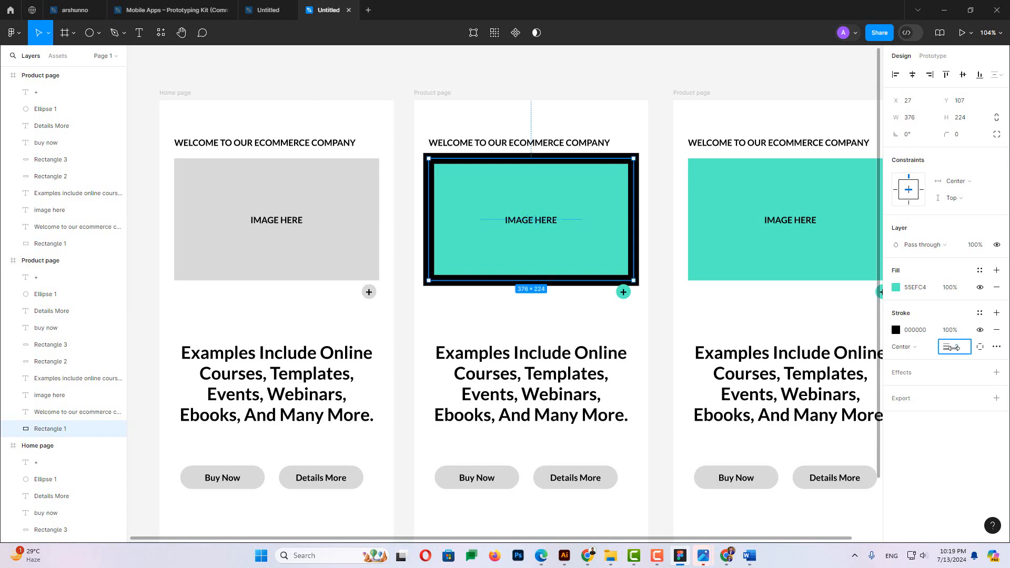
{"action": "type", "text": "1"}
{"action": "key", "text": "Return"}
{"action": "left_click", "coordinate": [650, 267]}
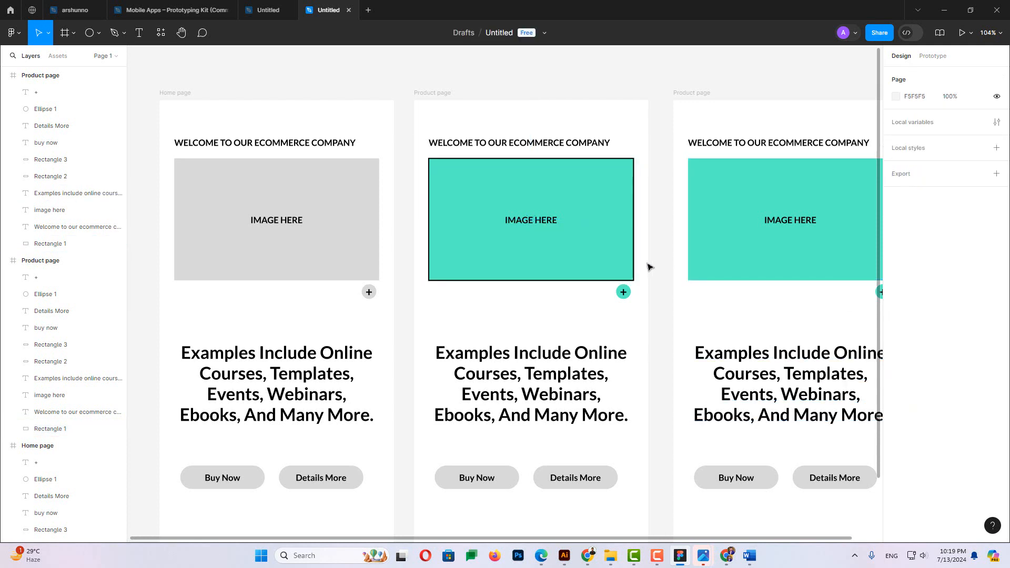
Delete all elements from the duplicated Product page, including the texts, image placeholder, buttons and plus circle, leaving its frame empty
{"action": "scroll", "coordinate": [583, 227], "scroll_direction": "up", "scroll_amount": 5}
{"action": "scroll", "coordinate": [582, 227], "scroll_direction": "down", "scroll_amount": 4}
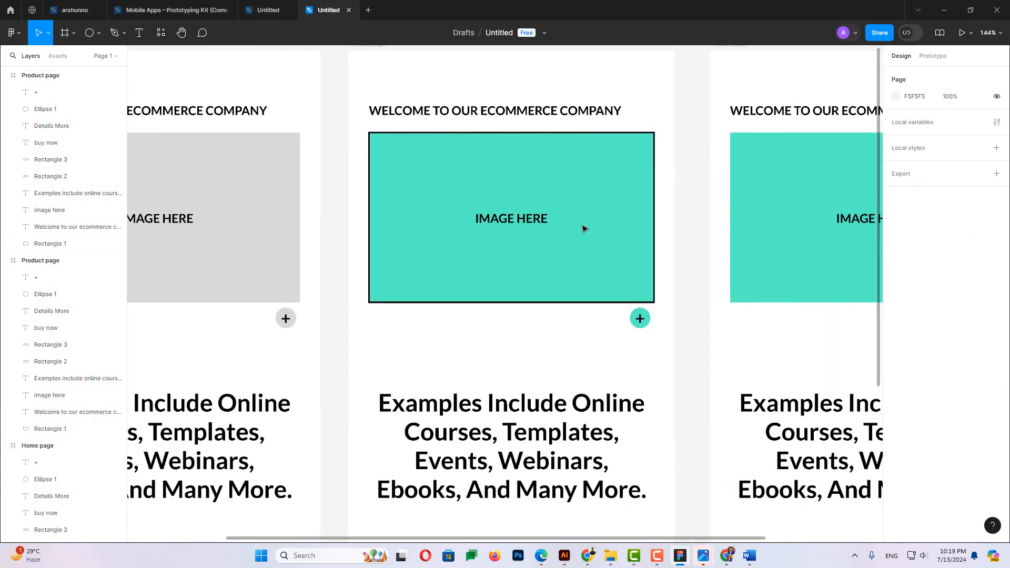
{"action": "scroll", "coordinate": [582, 228], "scroll_direction": "up", "scroll_amount": 2}
{"action": "scroll", "coordinate": [581, 242], "scroll_direction": "down", "scroll_amount": 4}
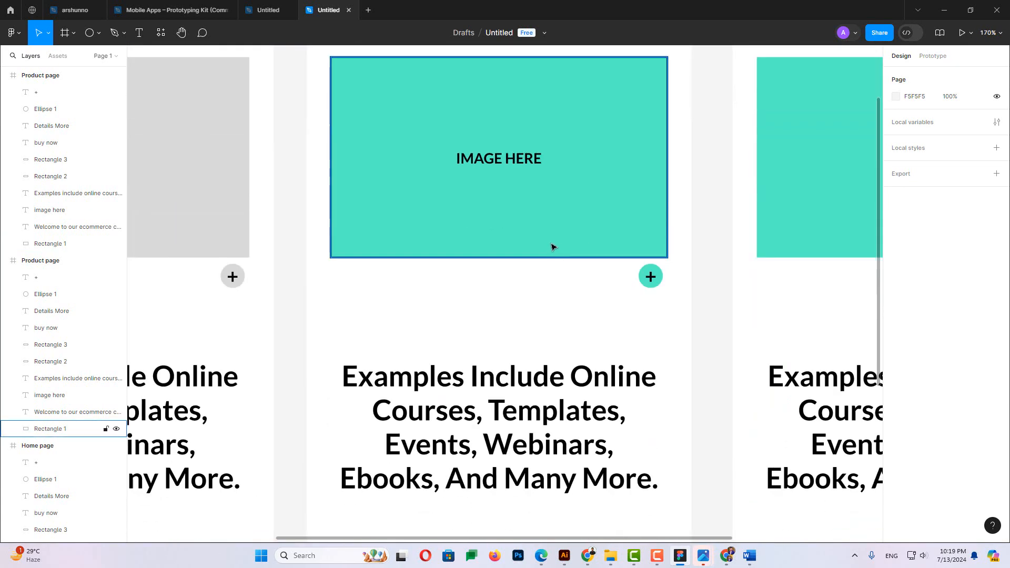
{"action": "scroll", "coordinate": [552, 247], "scroll_direction": "down", "scroll_amount": 5}
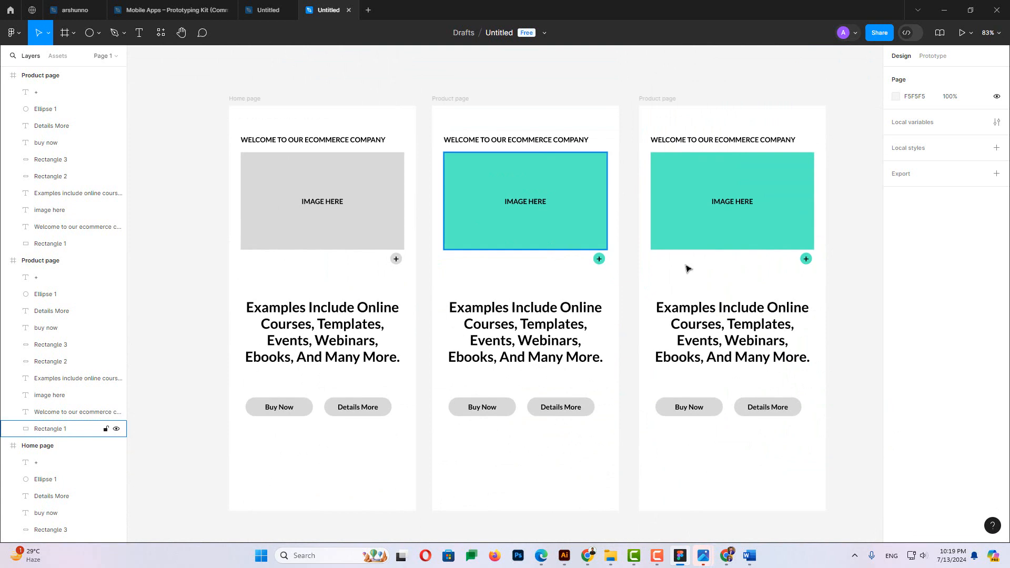
{"action": "left_click_drag", "start_coordinate": [687, 269], "coordinate": [606, 267]}
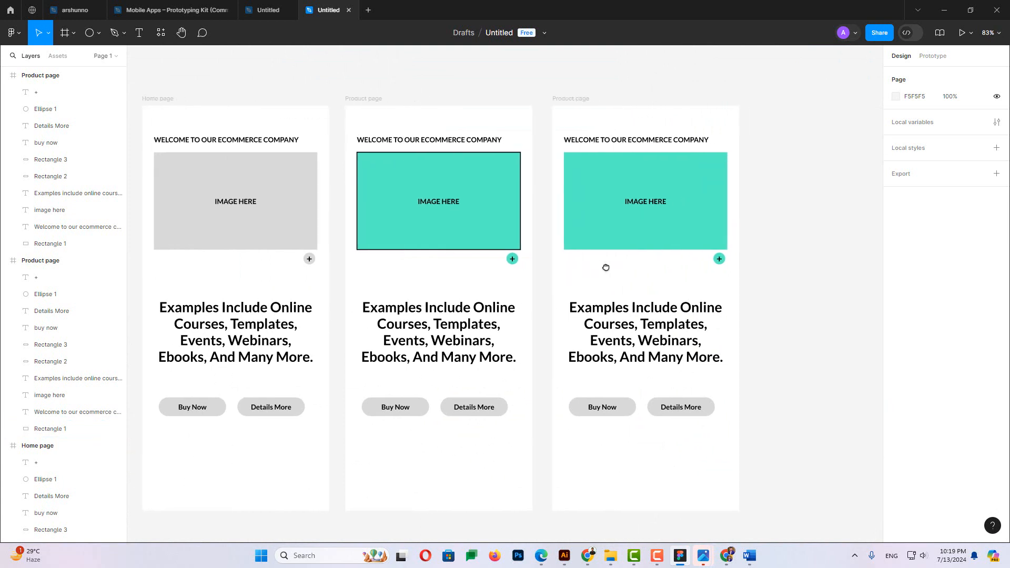
{"action": "left_click_drag", "start_coordinate": [562, 135], "coordinate": [706, 441]}
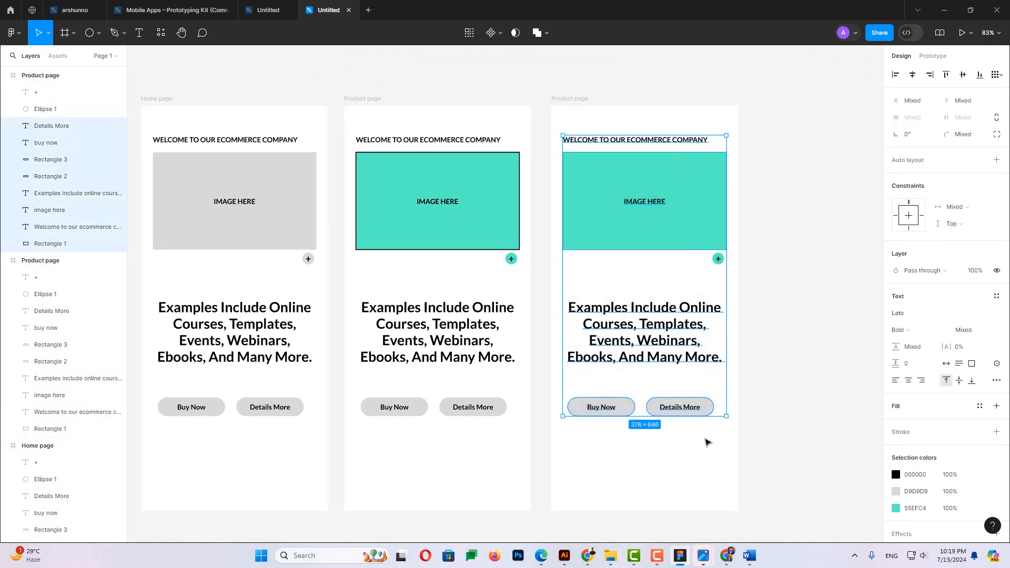
{"action": "key", "text": "Delete"}
{"action": "left_click_drag", "start_coordinate": [699, 211], "coordinate": [735, 278]}
{"action": "key", "text": "Delete"}
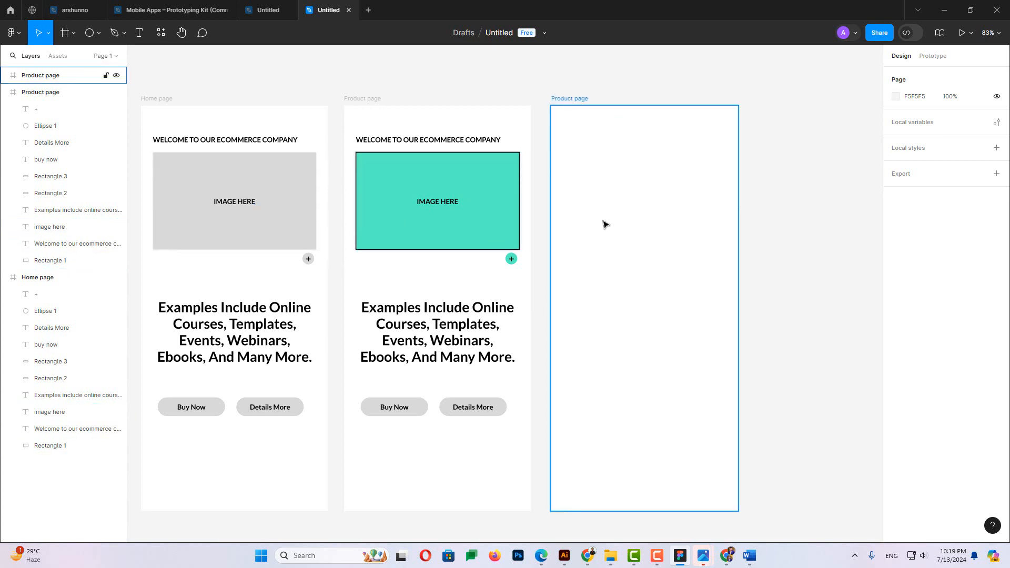
Draw a rectangle of about 375 × 219 near the top of the emptied Product page frame
{"action": "left_click", "coordinate": [100, 33]}
{"action": "left_click", "coordinate": [96, 58]}
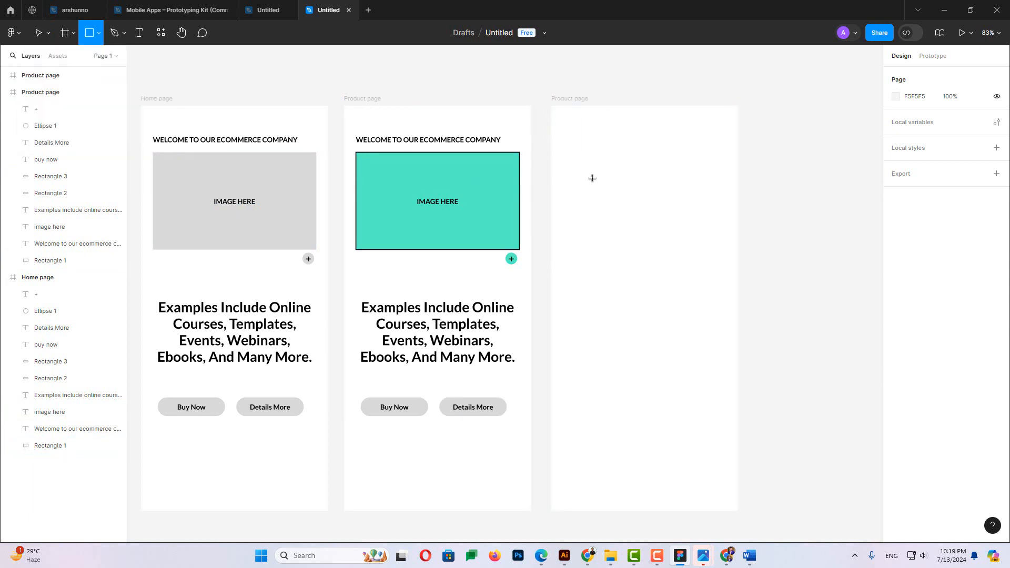
{"action": "mouse_move", "coordinate": [563, 154]}
{"action": "left_mouse_down"}
{"action": "mouse_move", "coordinate": [637, 229]}
{"action": "mouse_move", "coordinate": [690, 251]}
{"action": "mouse_move", "coordinate": [726, 249]}
{"action": "left_mouse_up"}
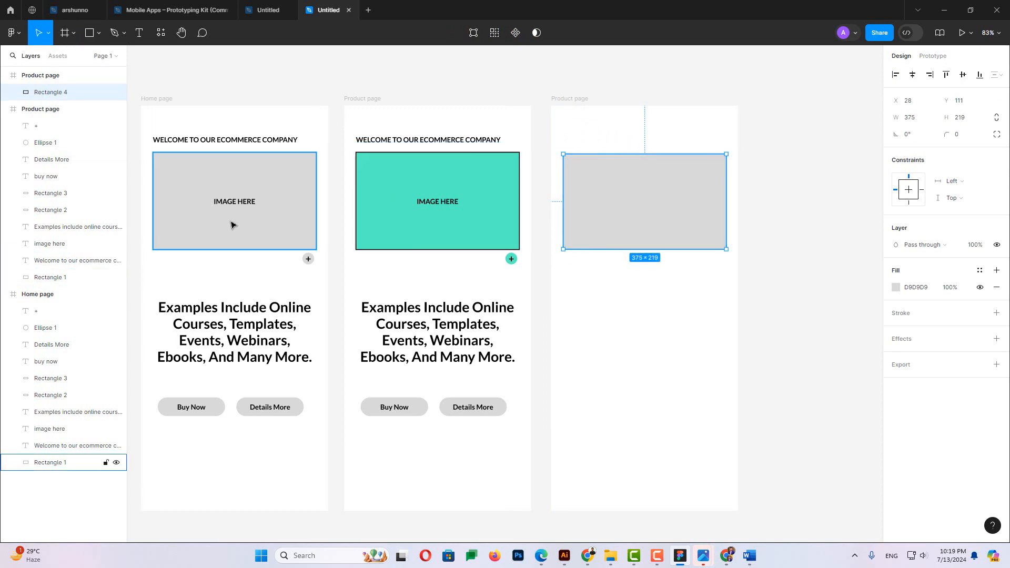
{"action": "key", "text": "Escape"}
{"action": "left_click", "coordinate": [592, 240]}
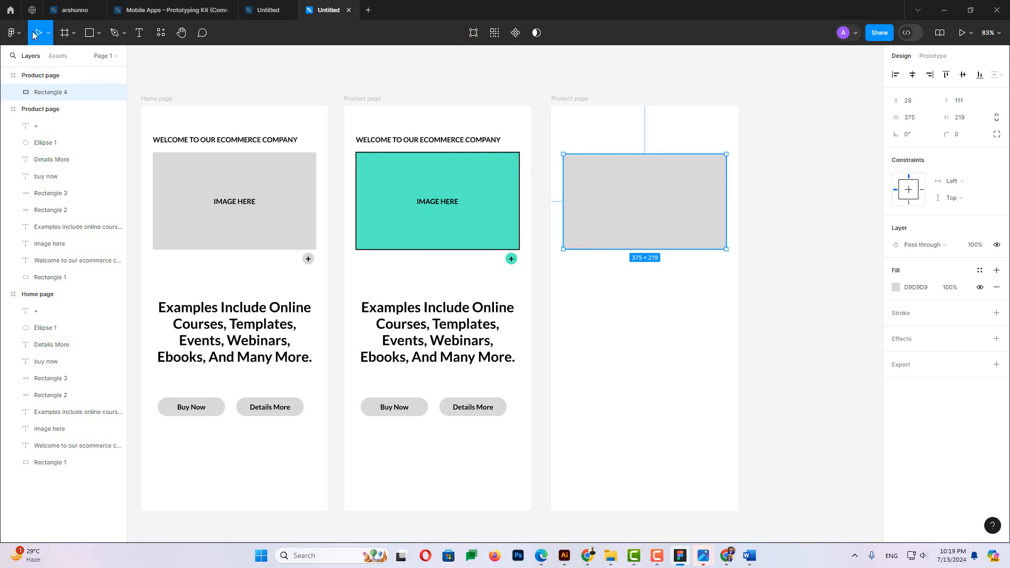
Switch to Adobe Illustrator, cancel closing the unsaved document, examine its menu bar, and return to Figma
{"action": "left_click", "coordinate": [13, 33]}
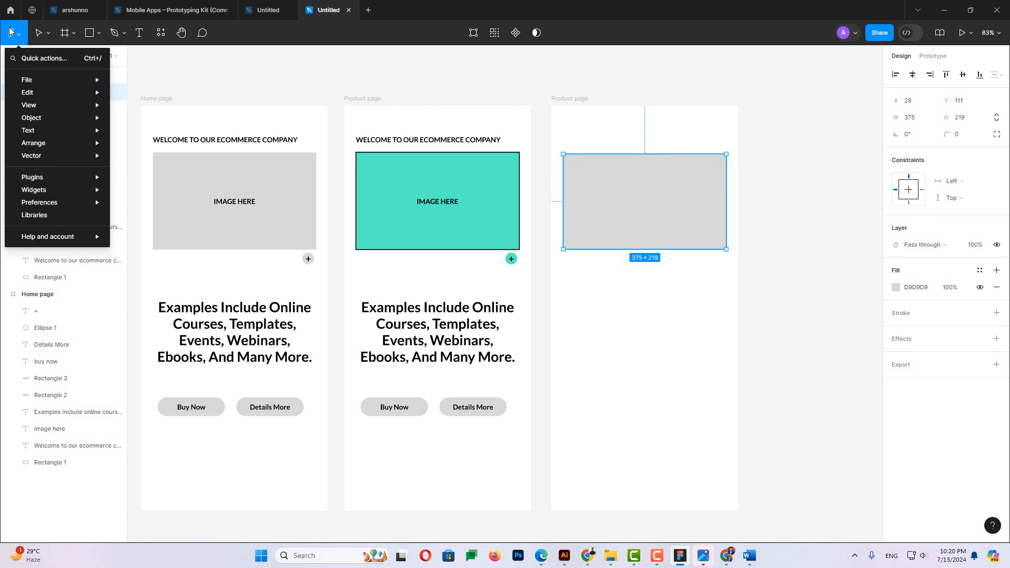
{"action": "left_click", "coordinate": [564, 555]}
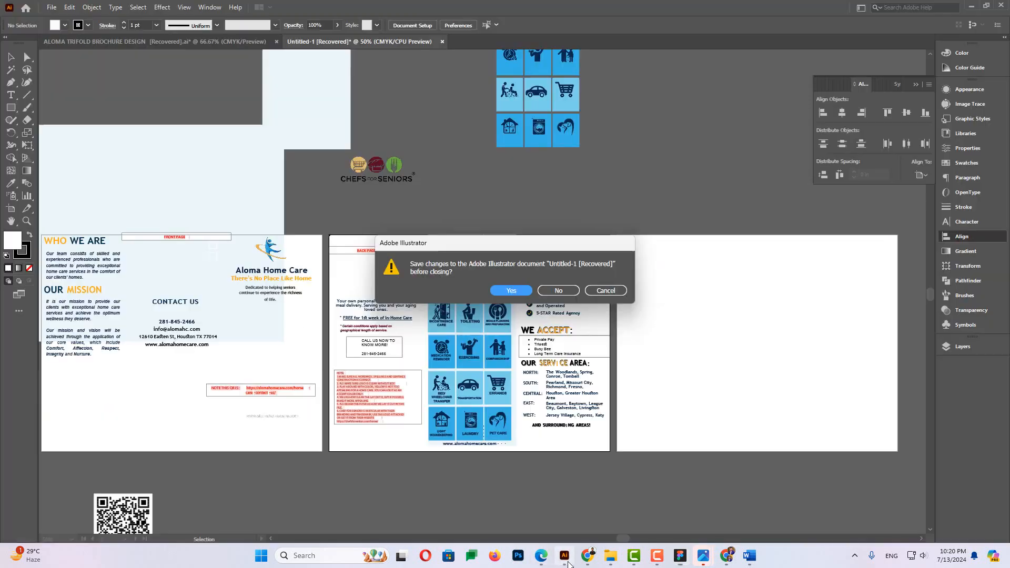
{"action": "left_click", "coordinate": [604, 290]}
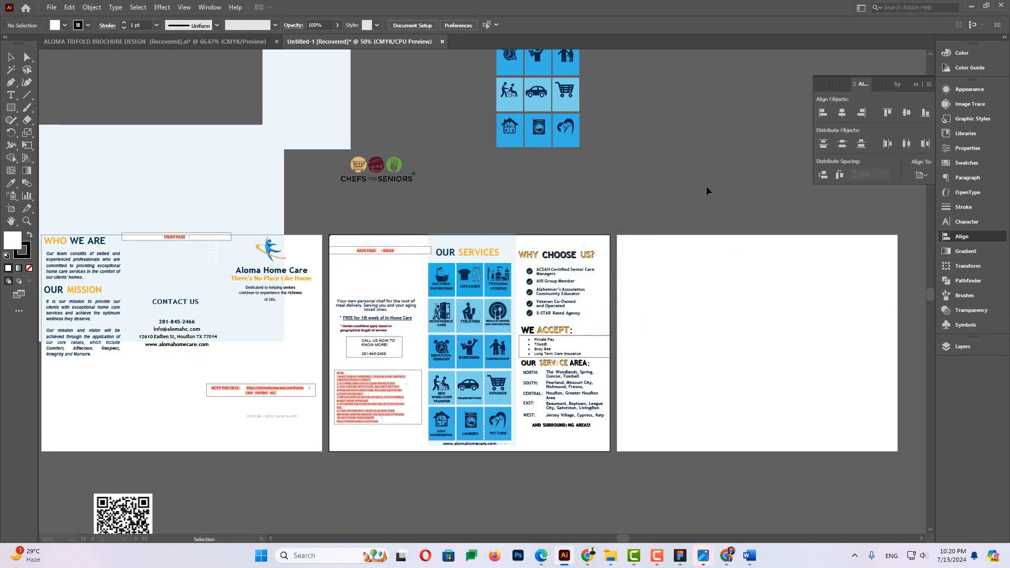
{"action": "key", "text": "ctrl+minus"}
{"action": "key", "text": "ctrl+minus"}
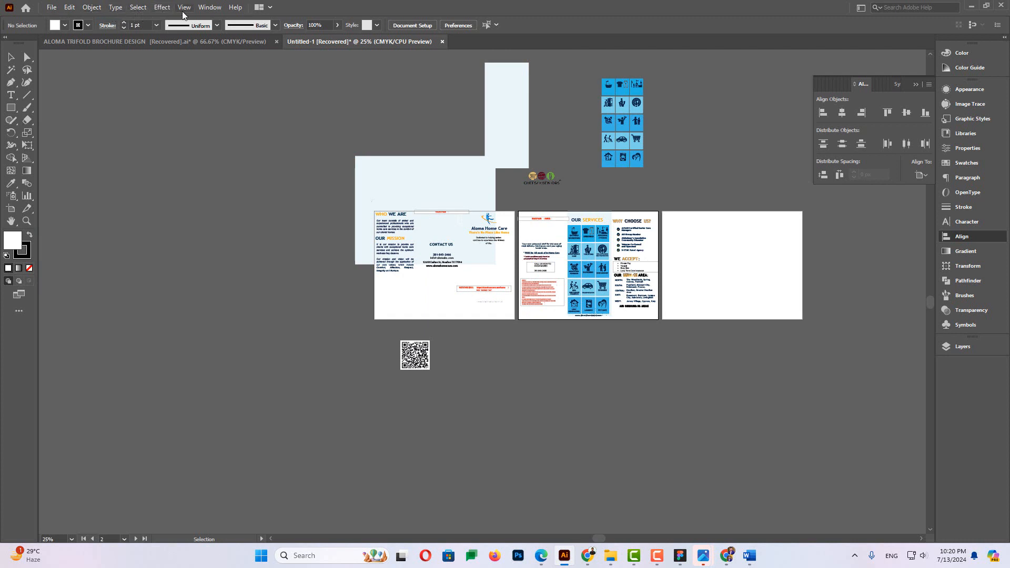
{"action": "left_click", "coordinate": [273, 7]}
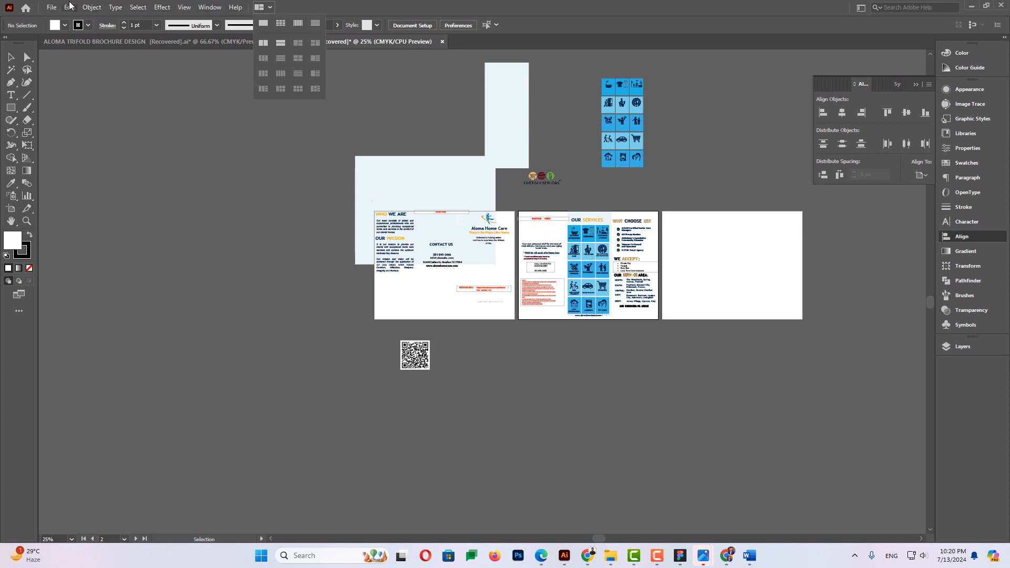
{"action": "left_click", "coordinate": [202, 159]}
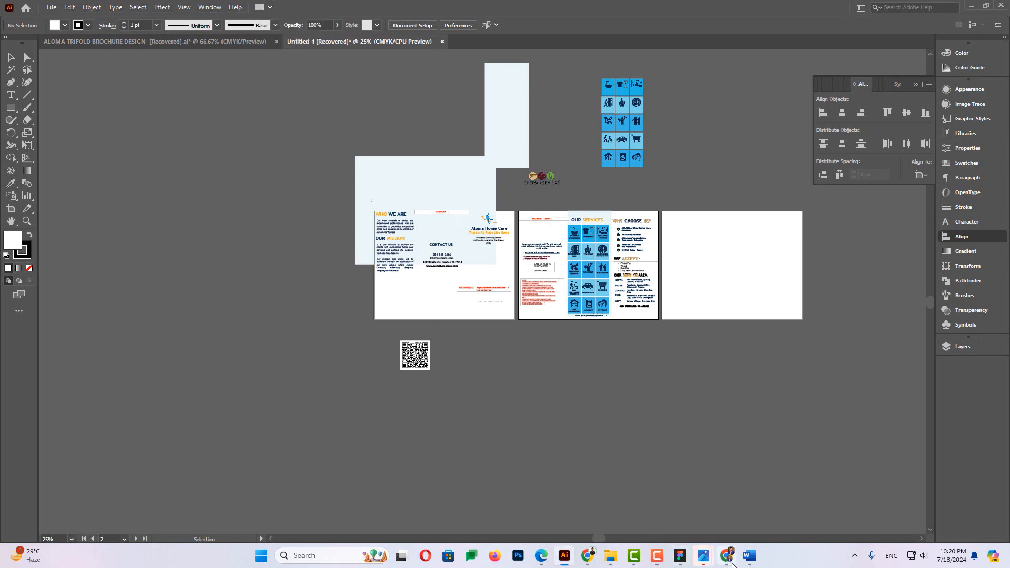
{"action": "left_click", "coordinate": [727, 559]}
{"action": "left_click", "coordinate": [680, 556]}
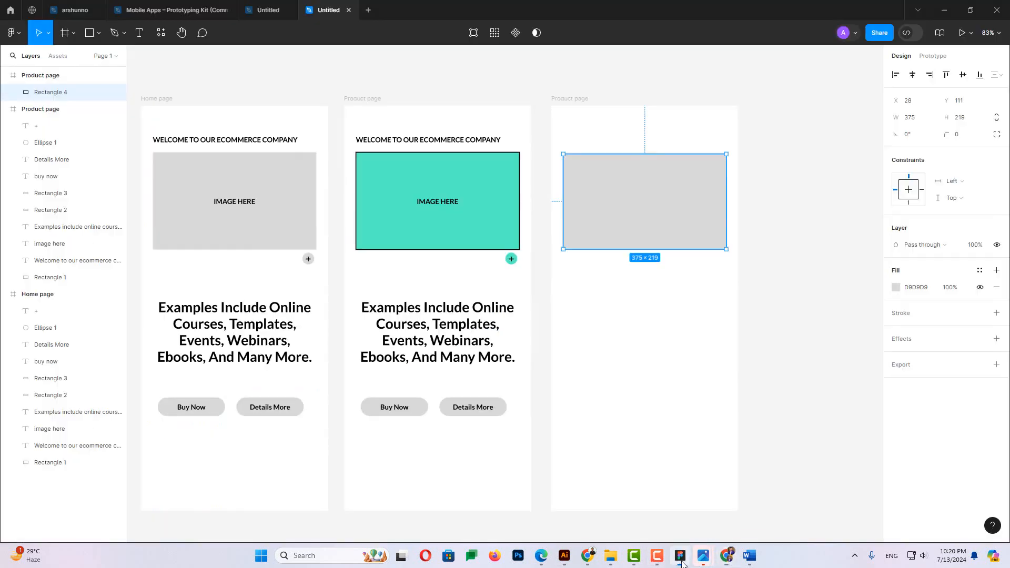
Compare the categories of Figma's main menu with Illustrator's menu bar, and return to the wireframe file
{"action": "left_click", "coordinate": [14, 33]}
{"action": "mouse_move", "coordinate": [37, 86]}
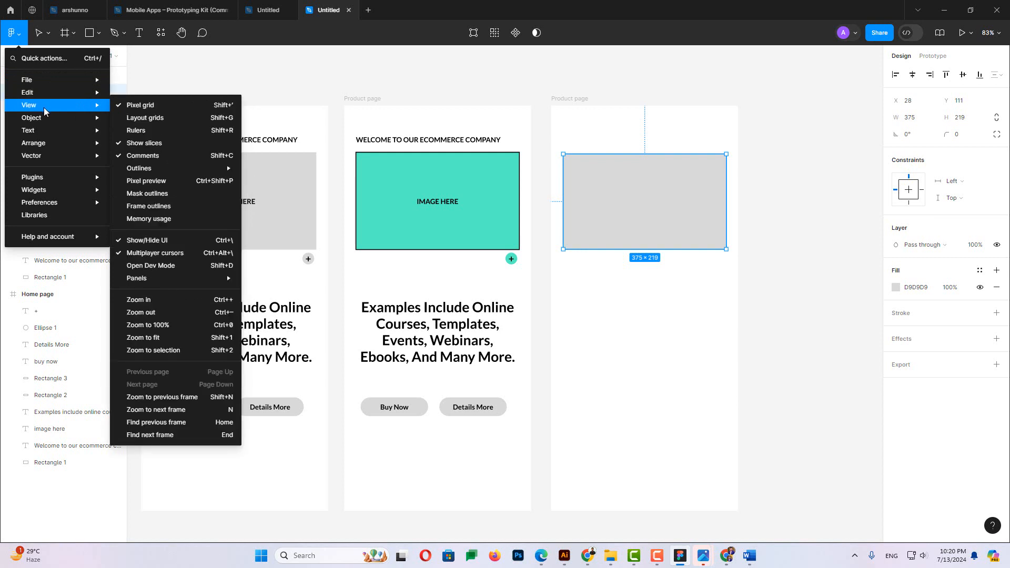
{"action": "mouse_move", "coordinate": [46, 125]}
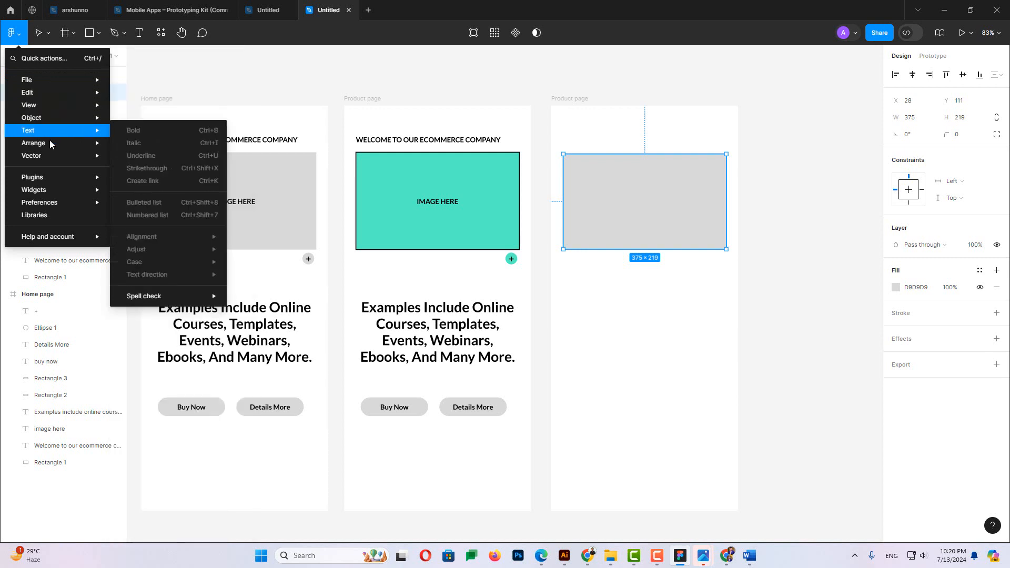
{"action": "mouse_move", "coordinate": [56, 179]}
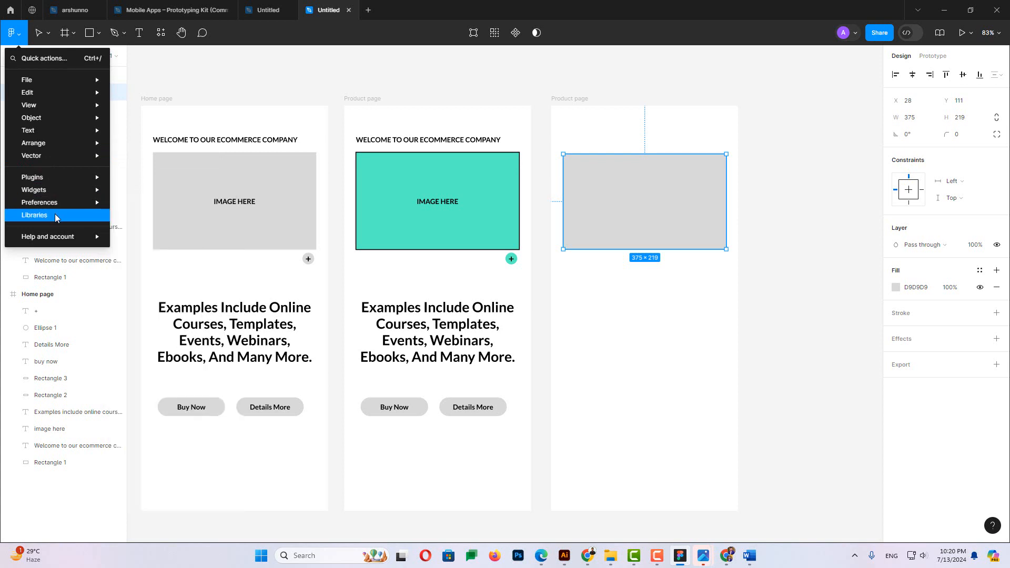
{"action": "mouse_move", "coordinate": [66, 241]}
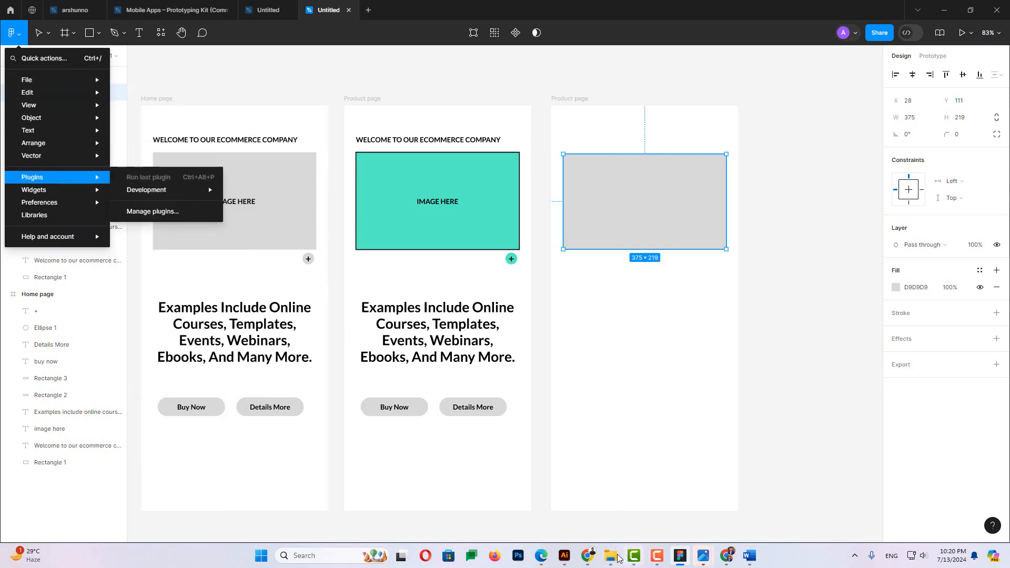
{"action": "left_click", "coordinate": [564, 556]}
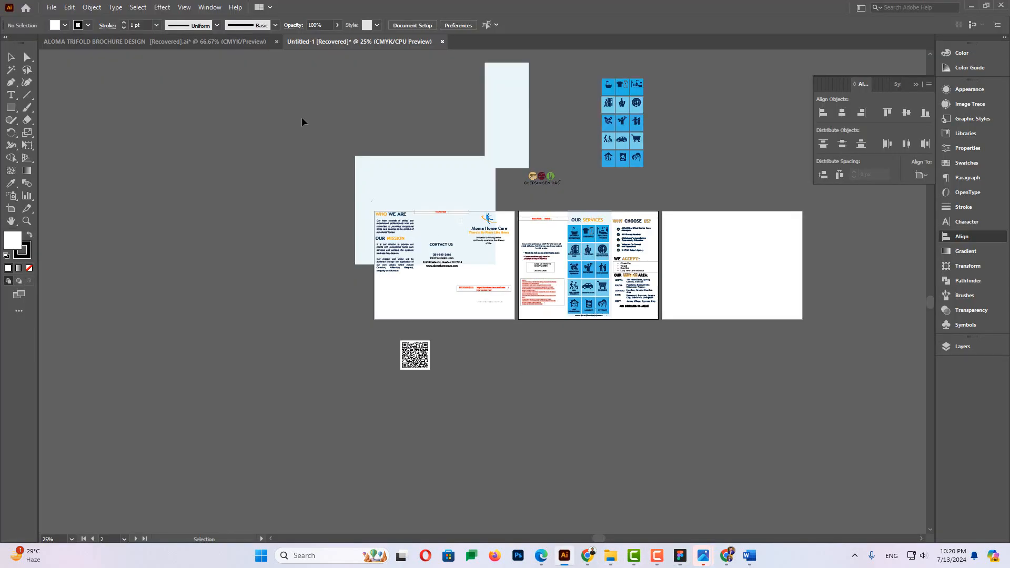
{"action": "left_click", "coordinate": [55, 8]}
{"action": "left_click", "coordinate": [56, 9]}
{"action": "left_click", "coordinate": [88, 9]}
{"action": "left_click", "coordinate": [89, 9]}
{"action": "left_click", "coordinate": [144, 10]}
{"action": "left_click", "coordinate": [145, 10]}
{"action": "mouse_move", "coordinate": [685, 562]}
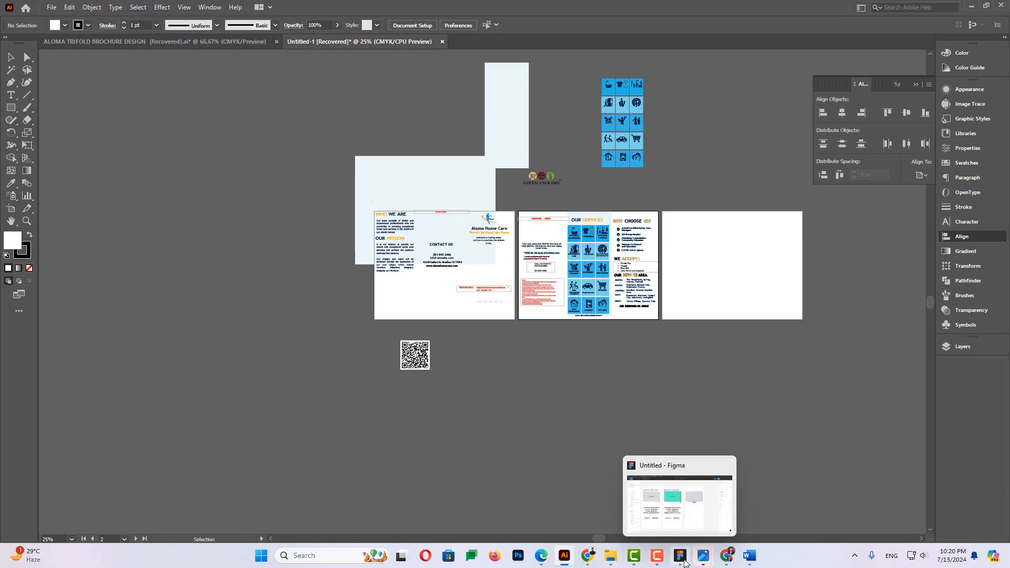
{"action": "left_click", "coordinate": [678, 526]}
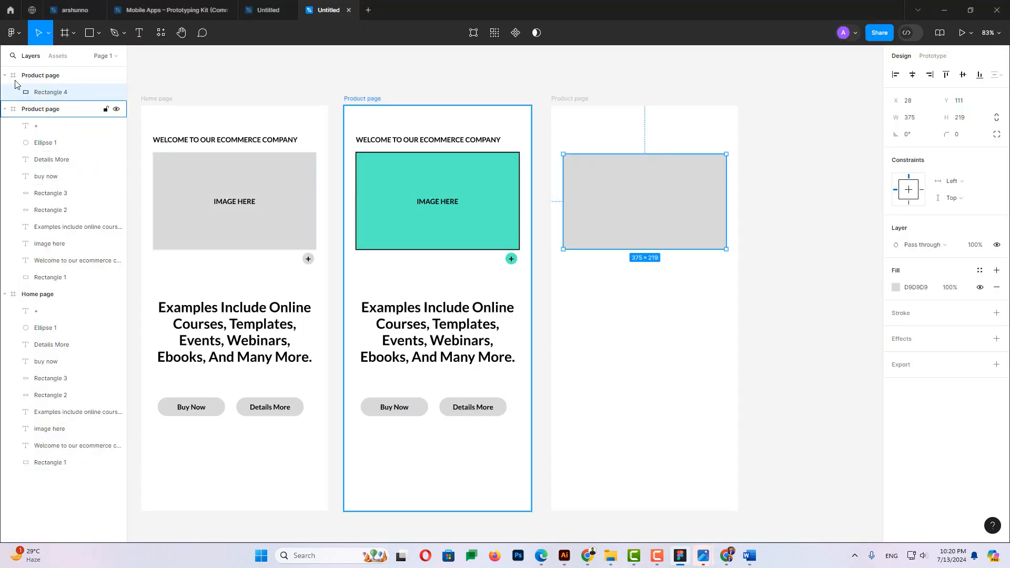
Set the new grey rectangle's properties as the default properties
{"action": "left_click", "coordinate": [14, 32]}
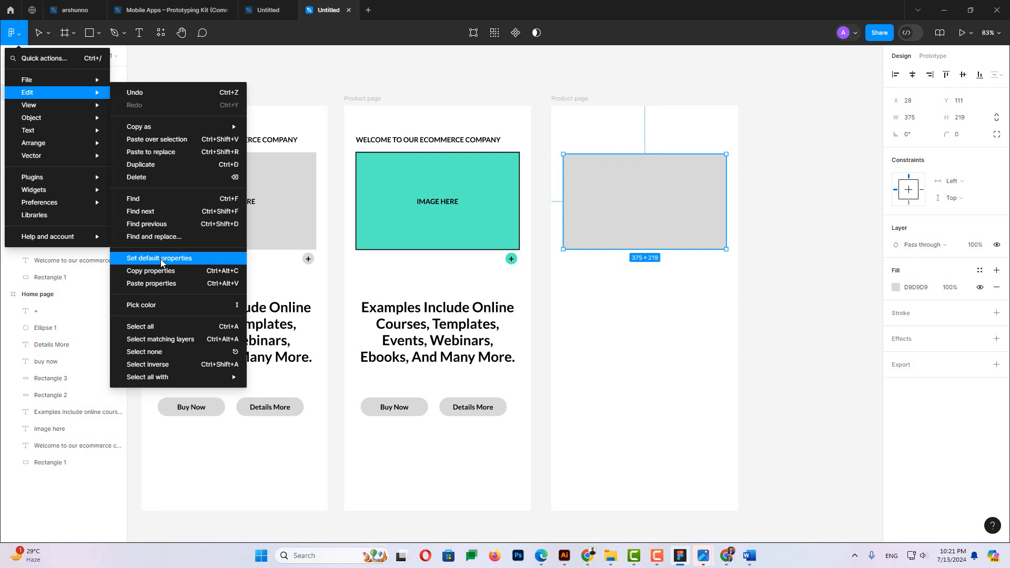
{"action": "left_click", "coordinate": [161, 263]}
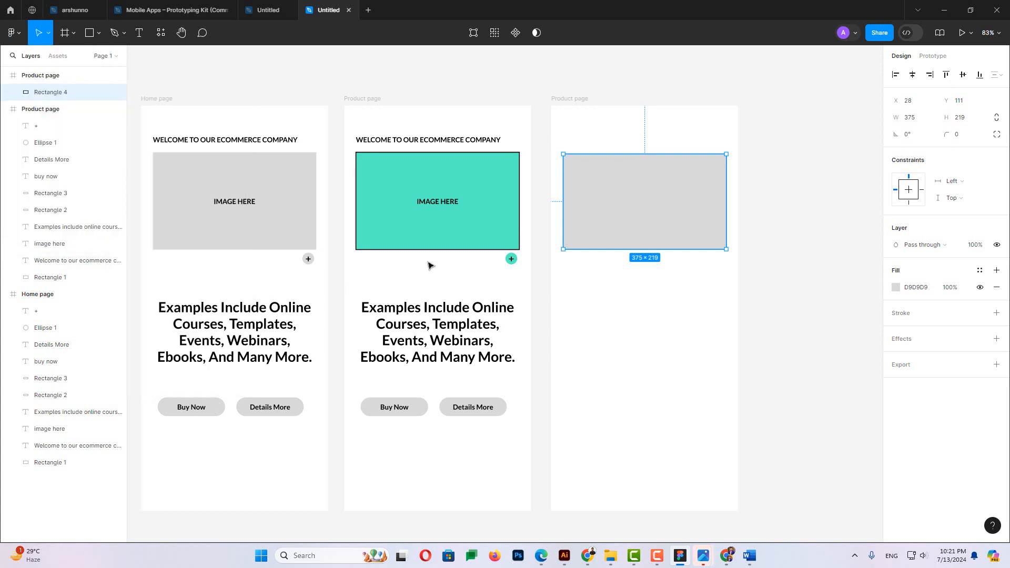
{"action": "left_click", "coordinate": [12, 33]}
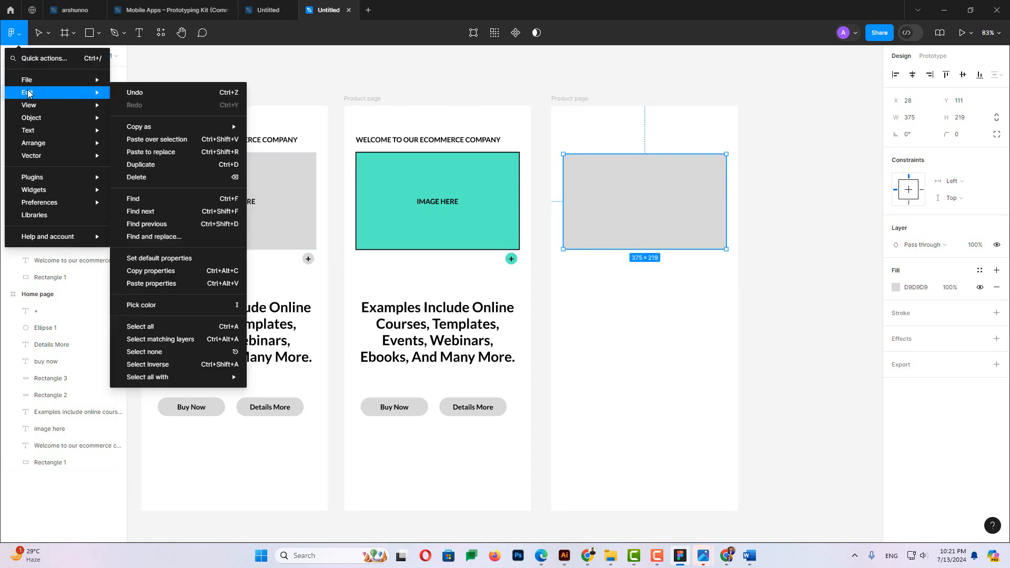
{"action": "left_click", "coordinate": [176, 259]}
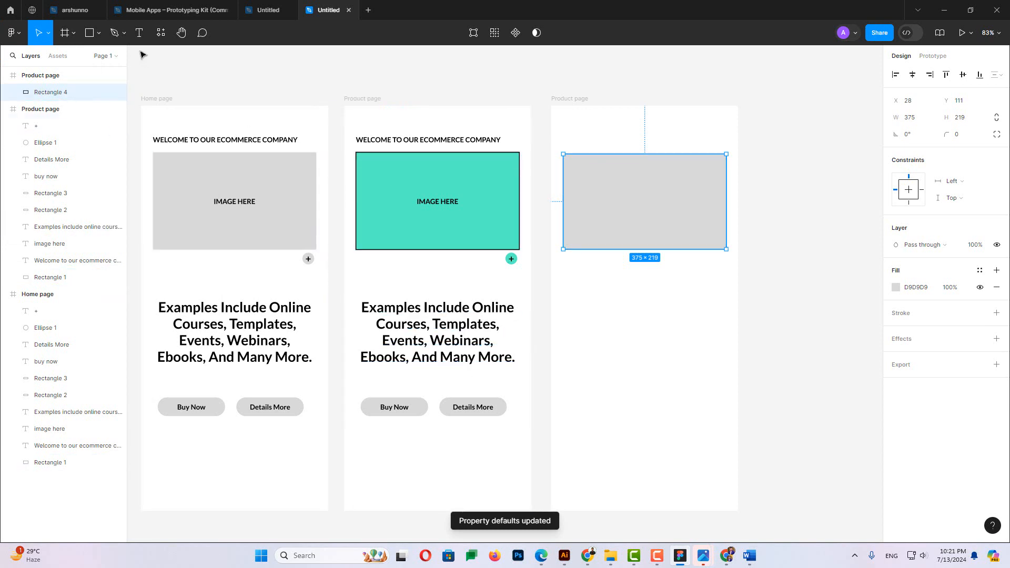
{"action": "left_click", "coordinate": [98, 33]}
{"action": "left_click", "coordinate": [80, 59]}
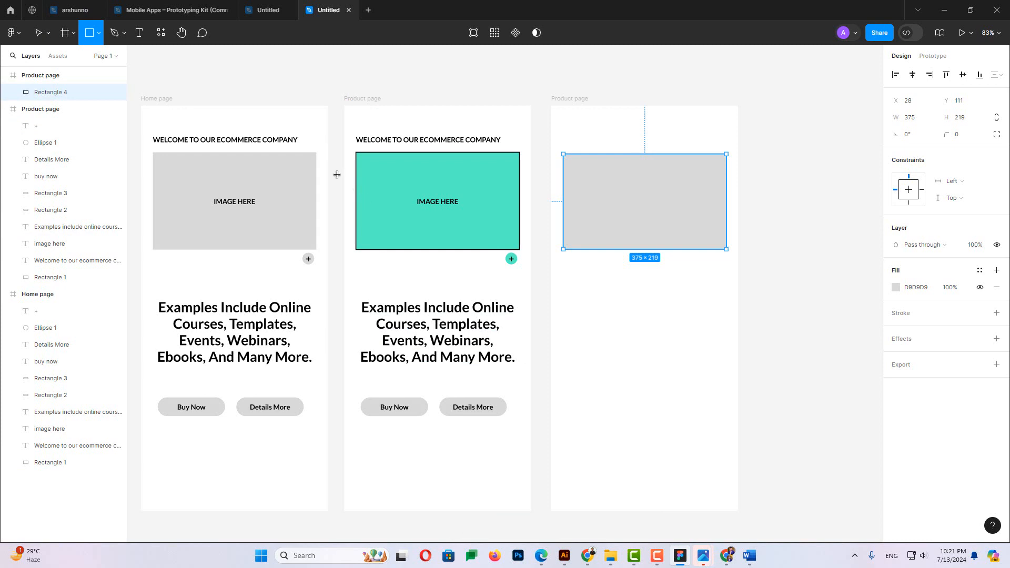
{"action": "left_click", "coordinate": [38, 33]}
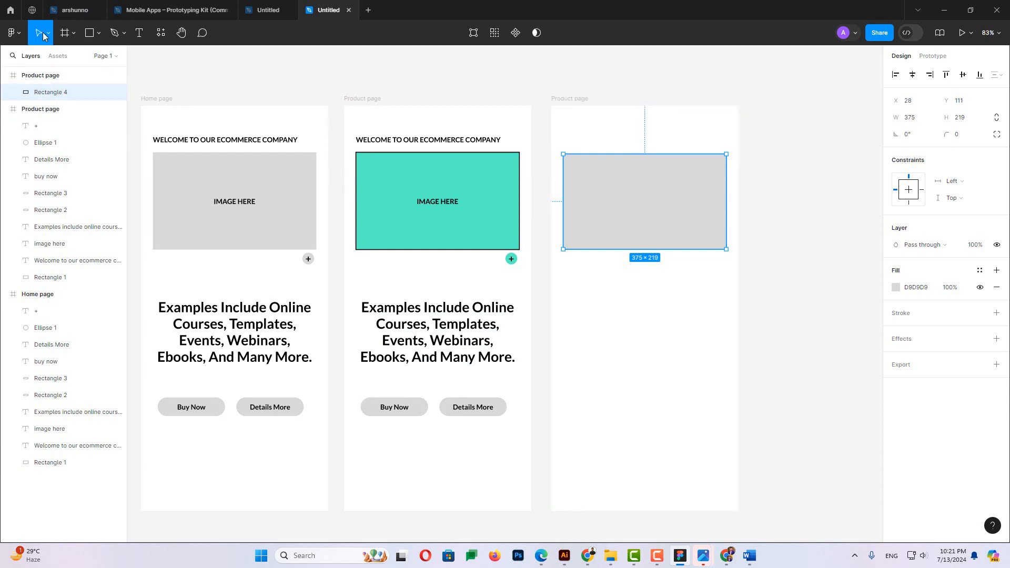
Set the properties of the turquoise image rectangle on the middle Product page as the default properties
{"action": "left_click", "coordinate": [382, 171]}
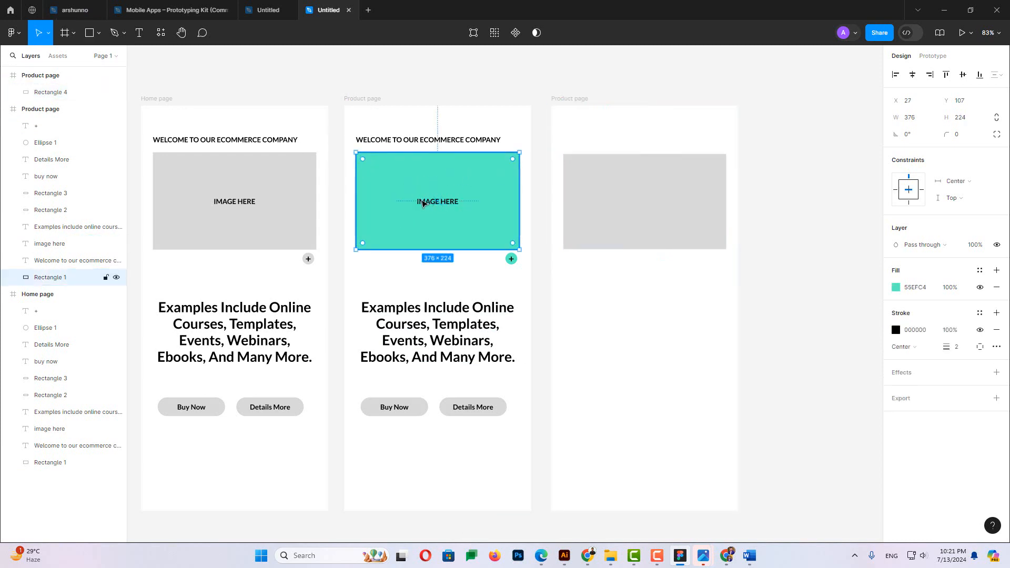
{"action": "left_click", "coordinate": [73, 33]}
{"action": "left_click", "coordinate": [12, 33]}
{"action": "left_click", "coordinate": [11, 33]}
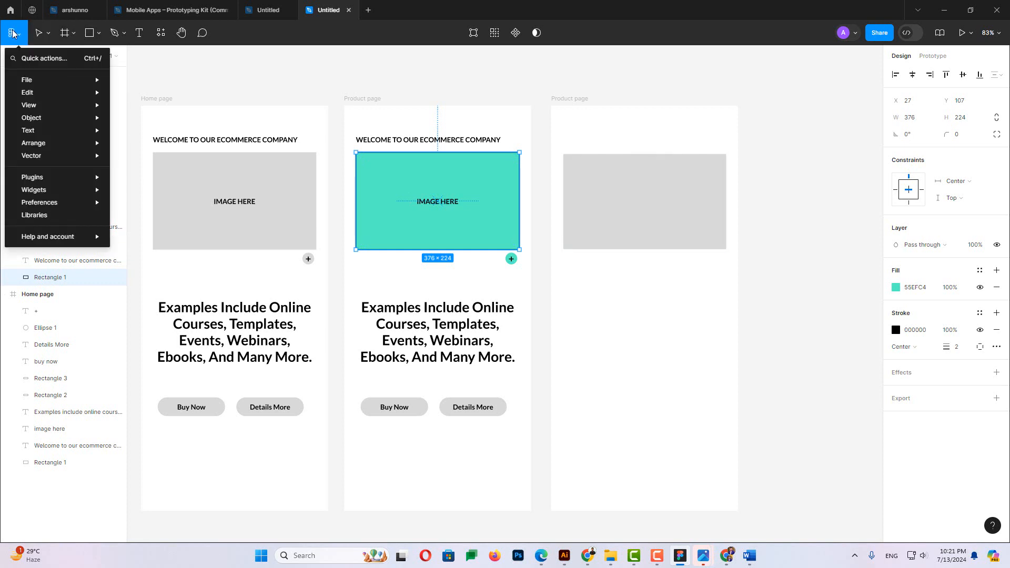
{"action": "mouse_move", "coordinate": [33, 113]}
{"action": "mouse_move", "coordinate": [33, 96]}
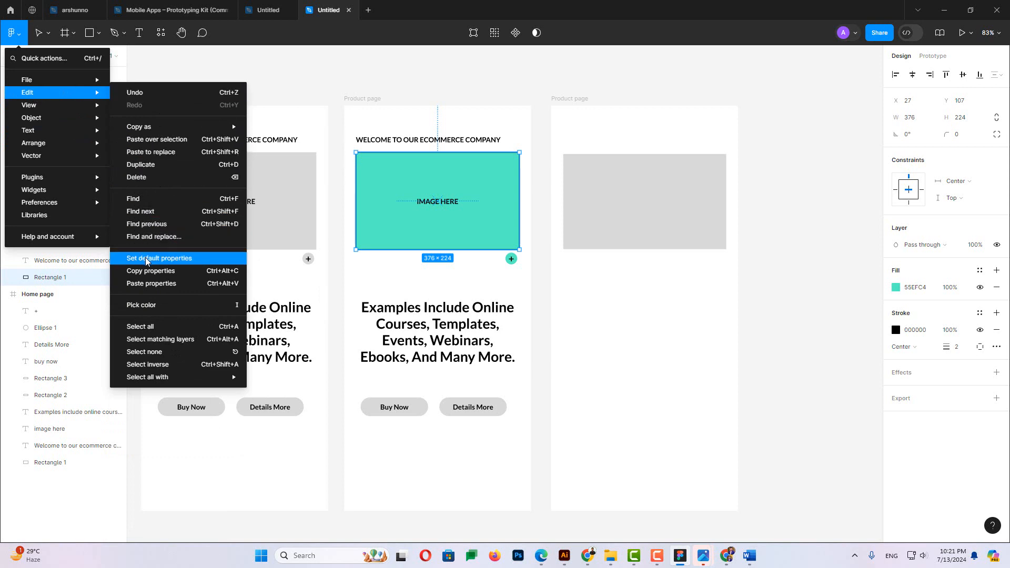
{"action": "left_click", "coordinate": [176, 259]}
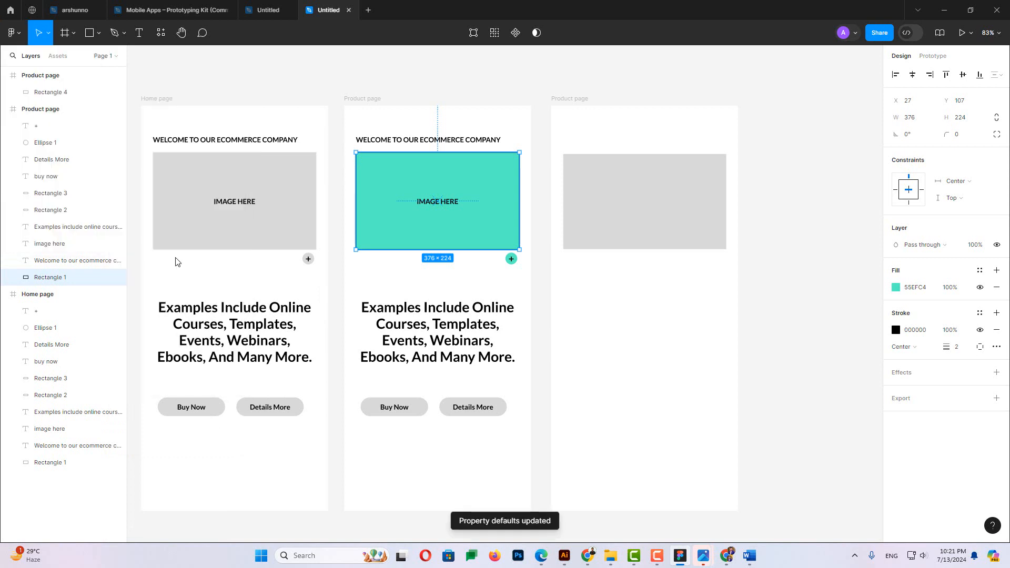
Draw a rectangle of about 361 × 223 below the grey rectangle on the third page
{"action": "left_click", "coordinate": [98, 33]}
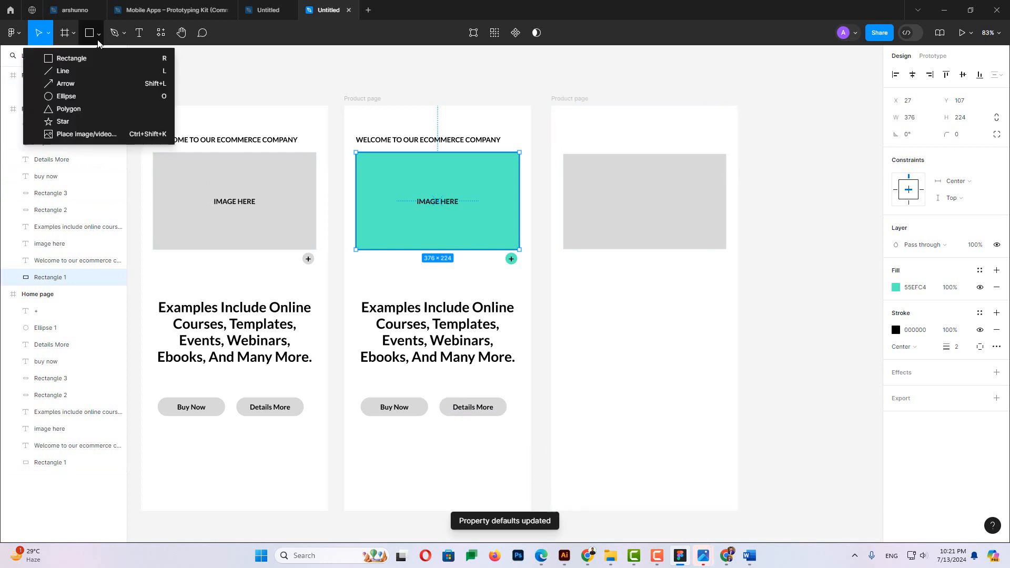
{"action": "left_click", "coordinate": [52, 56]}
{"action": "left_click_drag", "start_coordinate": [568, 261], "coordinate": [727, 358]}
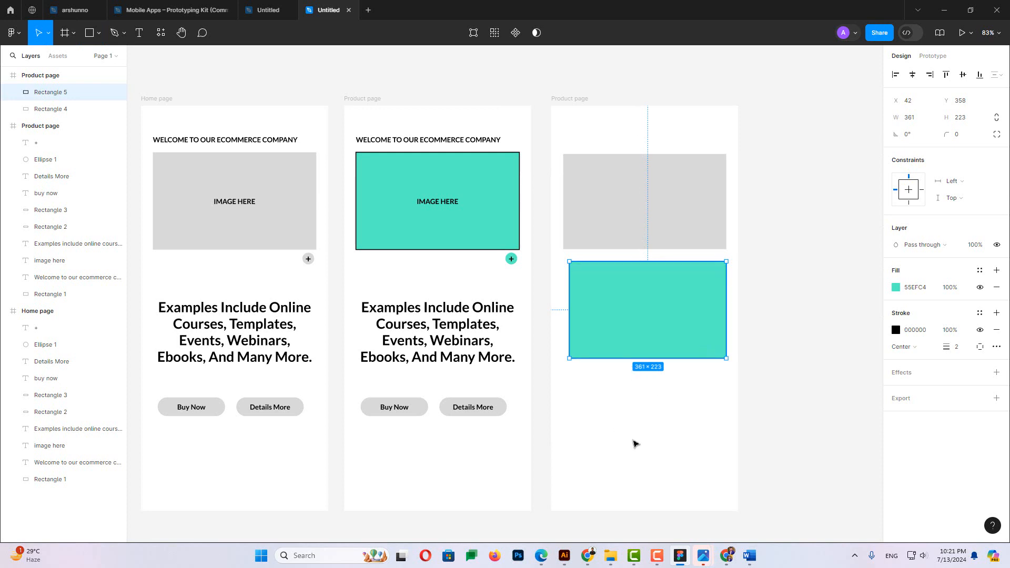
{"action": "key", "text": "Escape"}
Draw a circle of about 200 × 200 below the new turquoise rectangle on the third page
{"action": "left_click", "coordinate": [99, 34]}
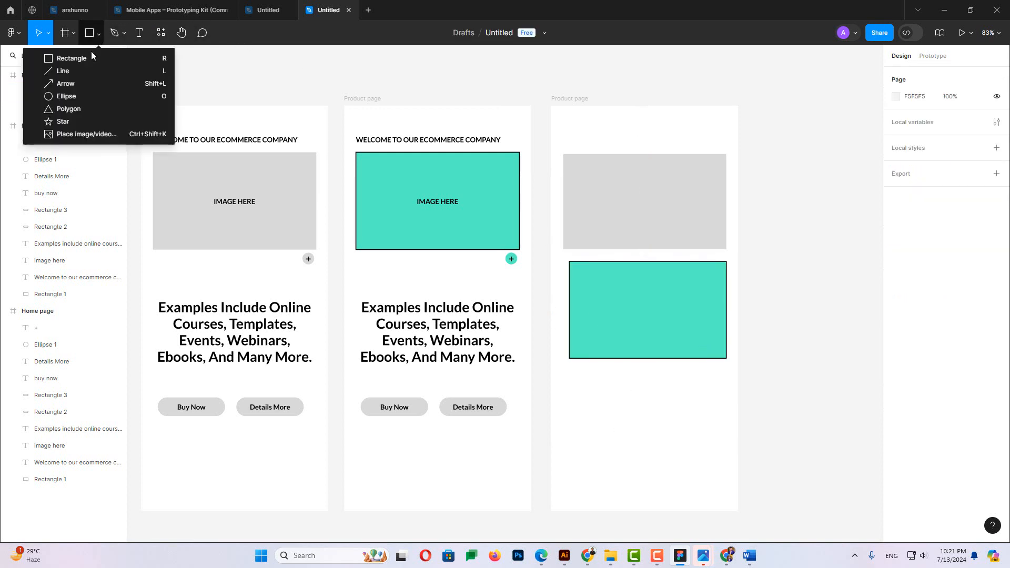
{"action": "left_click", "coordinate": [84, 98]}
{"action": "left_click_drag", "start_coordinate": [604, 383], "coordinate": [690, 422]}
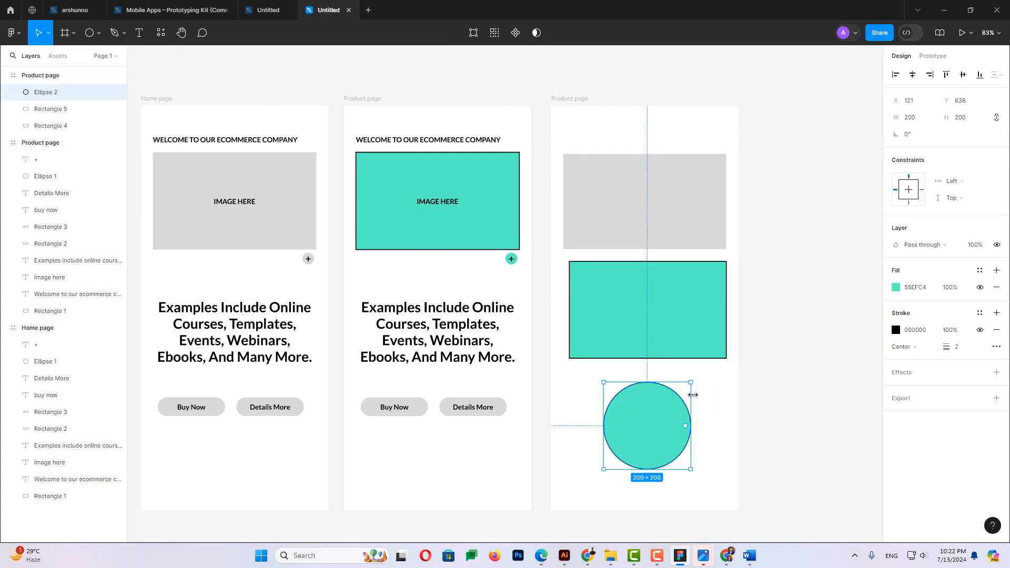
Delete the grey rectangle from the third page and draw a star of about 193 × 193 in its place
{"action": "left_click", "coordinate": [634, 227]}
{"action": "key", "text": "Delete"}
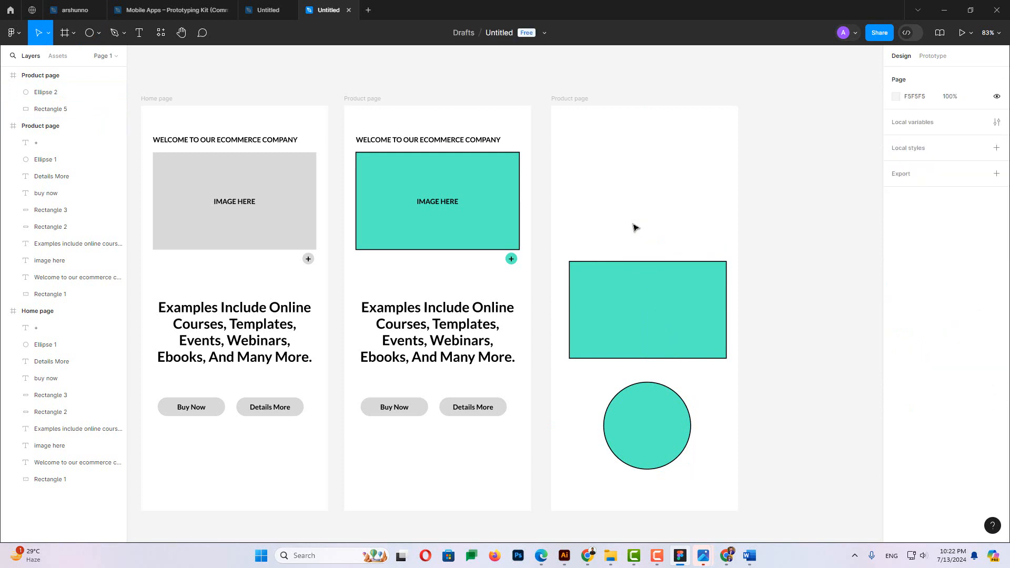
{"action": "left_click", "coordinate": [98, 33]}
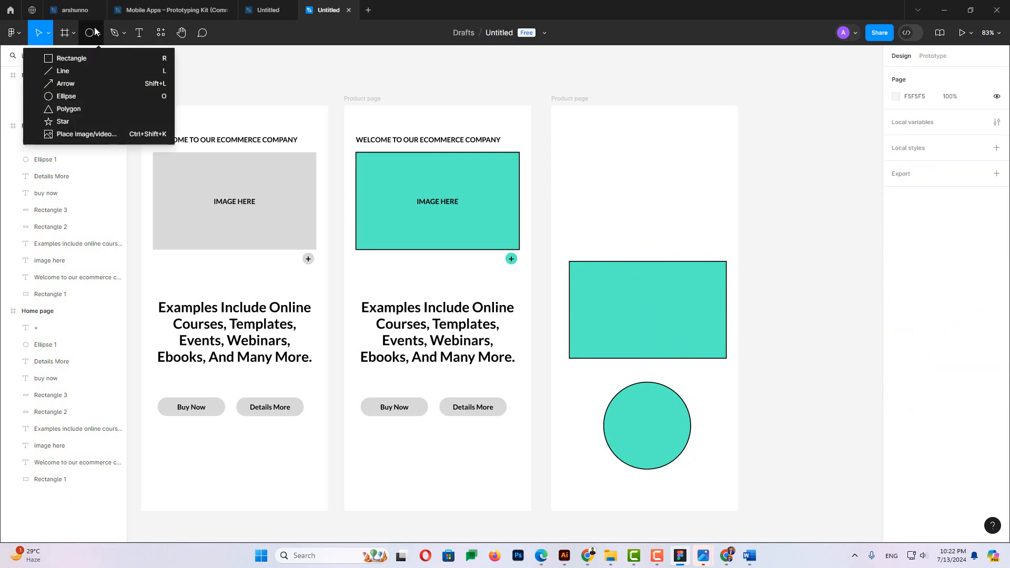
{"action": "left_click", "coordinate": [79, 121]}
{"action": "left_click_drag", "start_coordinate": [603, 156], "coordinate": [685, 227]}
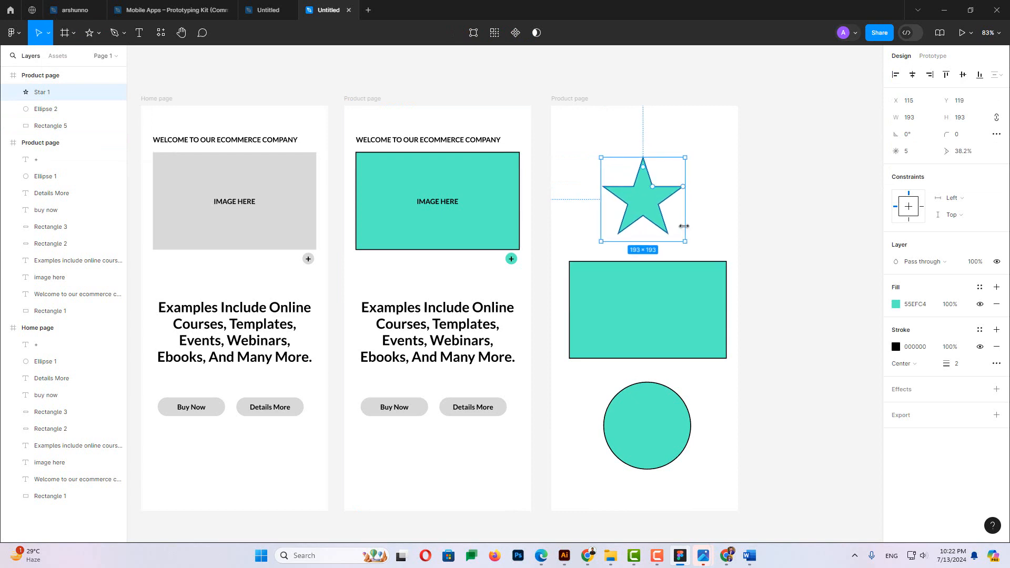
{"action": "left_click", "coordinate": [581, 174]}
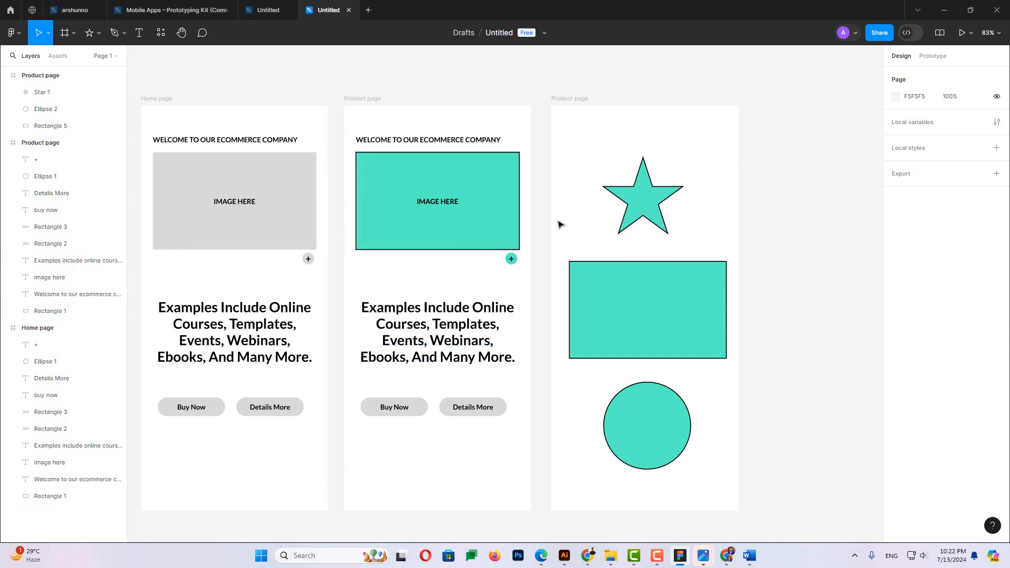
Delete the star, rectangle and circle together from the third page
{"action": "left_click_drag", "start_coordinate": [655, 352], "coordinate": [706, 474]}
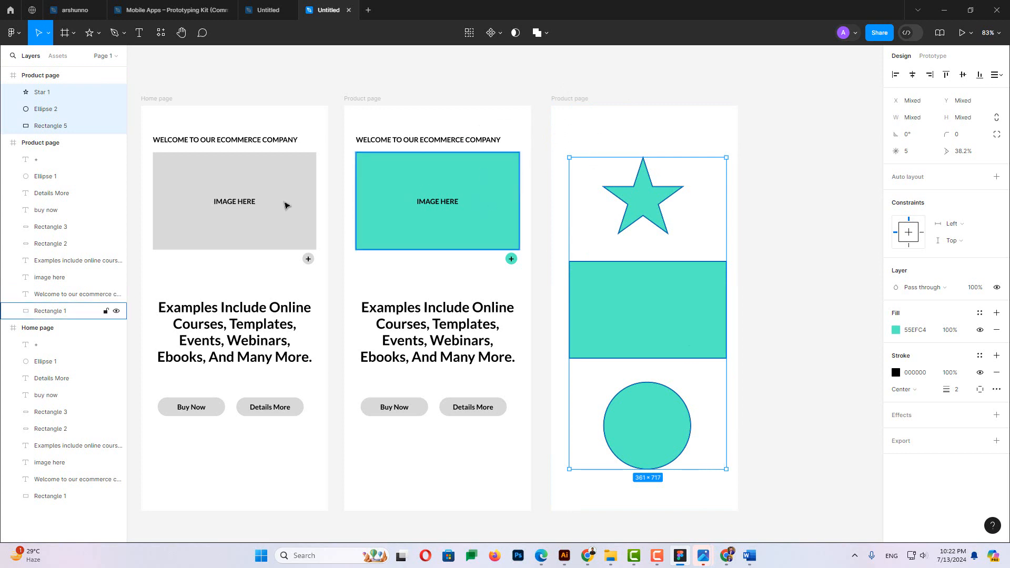
{"action": "left_click", "coordinate": [293, 200]}
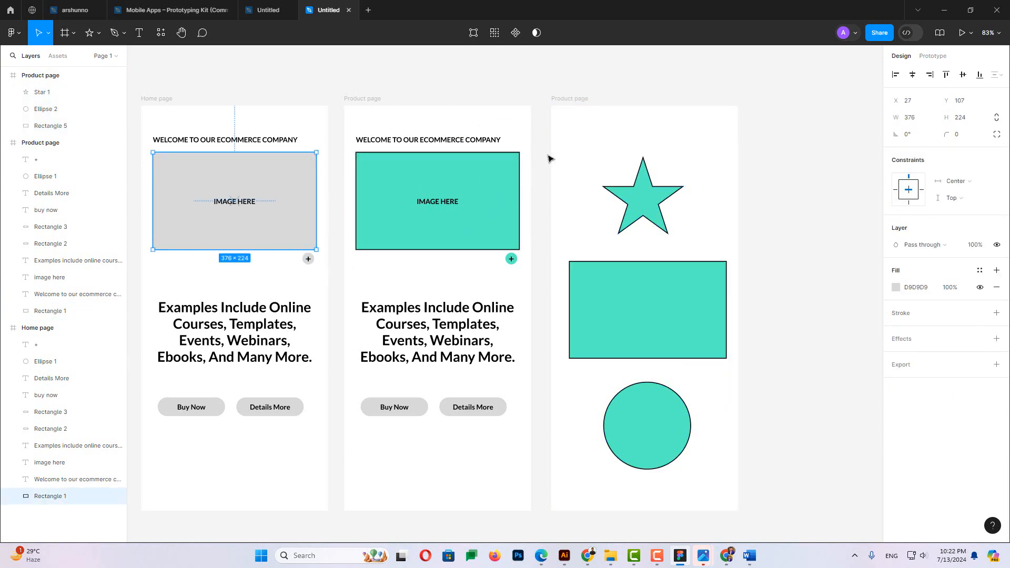
{"action": "left_click_drag", "start_coordinate": [597, 145], "coordinate": [715, 454]}
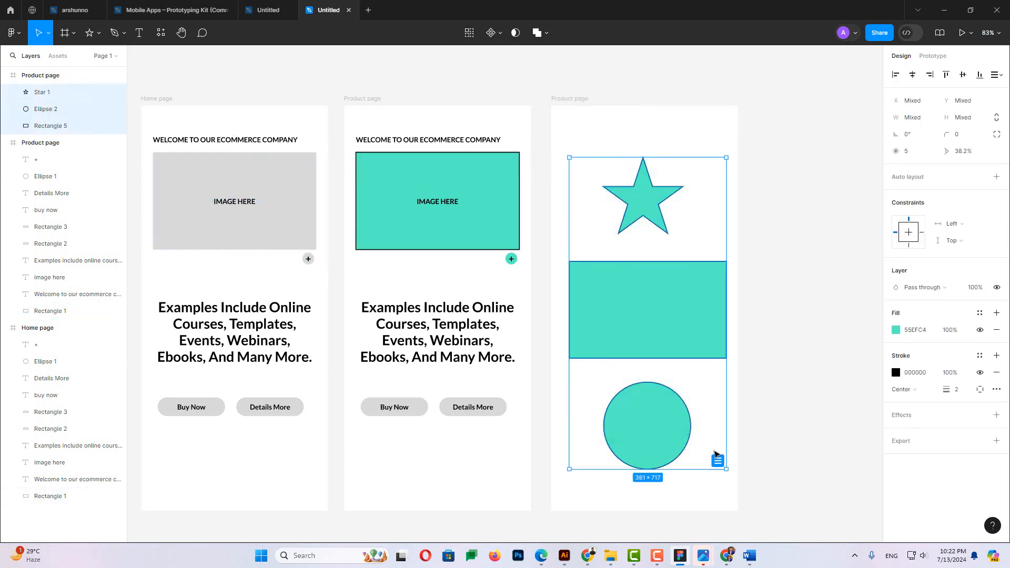
{"action": "key", "text": "Delete"}
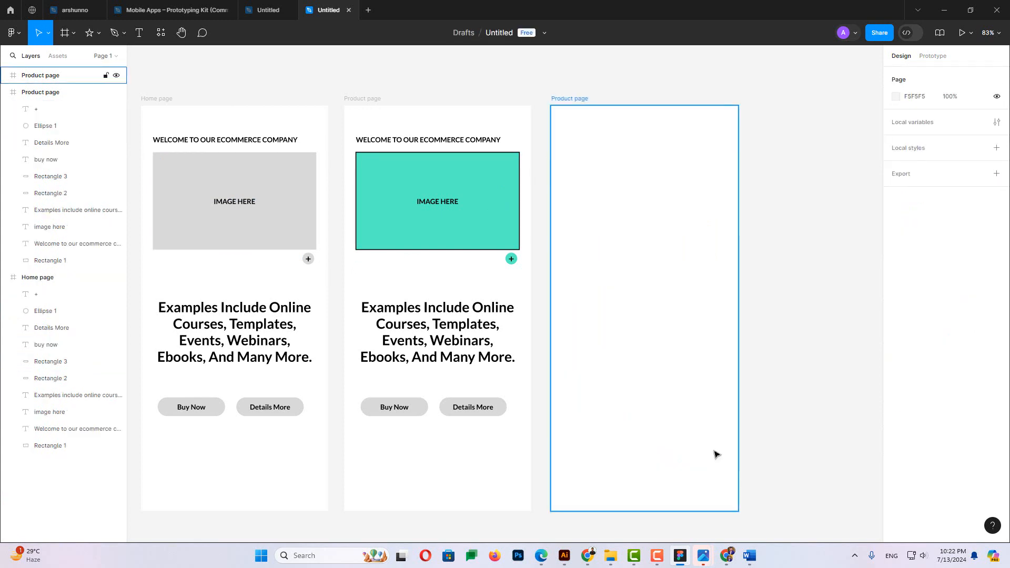
Set the corner radius of the turquoise image rectangle on the middle Product page to 5
{"action": "scroll", "coordinate": [383, 178], "scroll_direction": "up", "scroll_amount": 10}
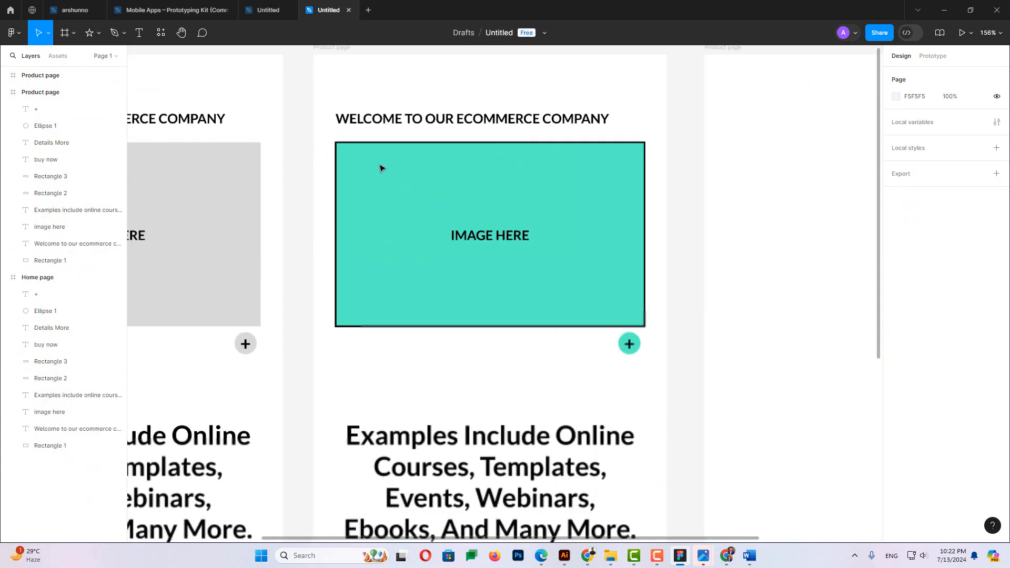
{"action": "left_click", "coordinate": [389, 173]}
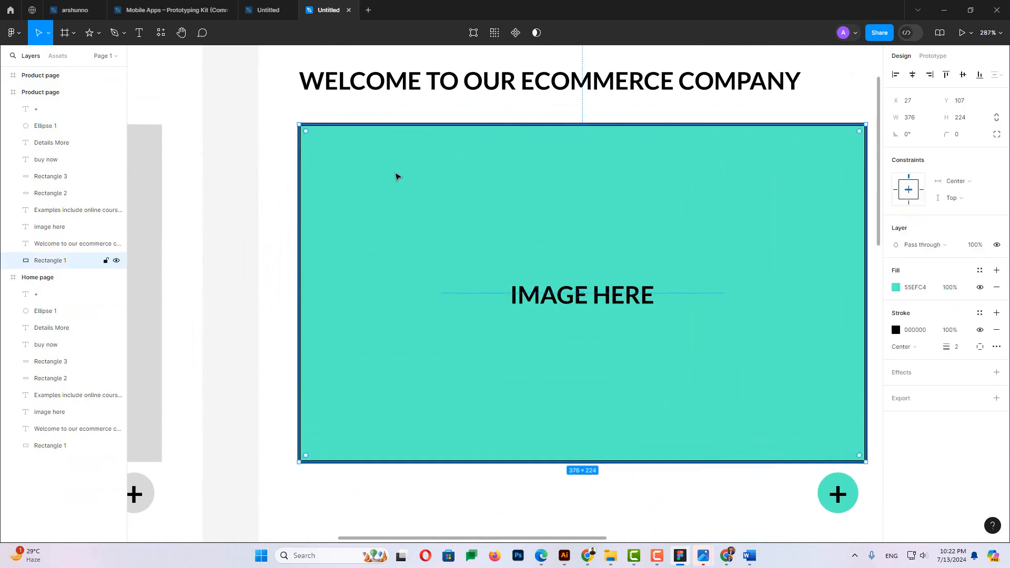
{"action": "left_click", "coordinate": [962, 137]}
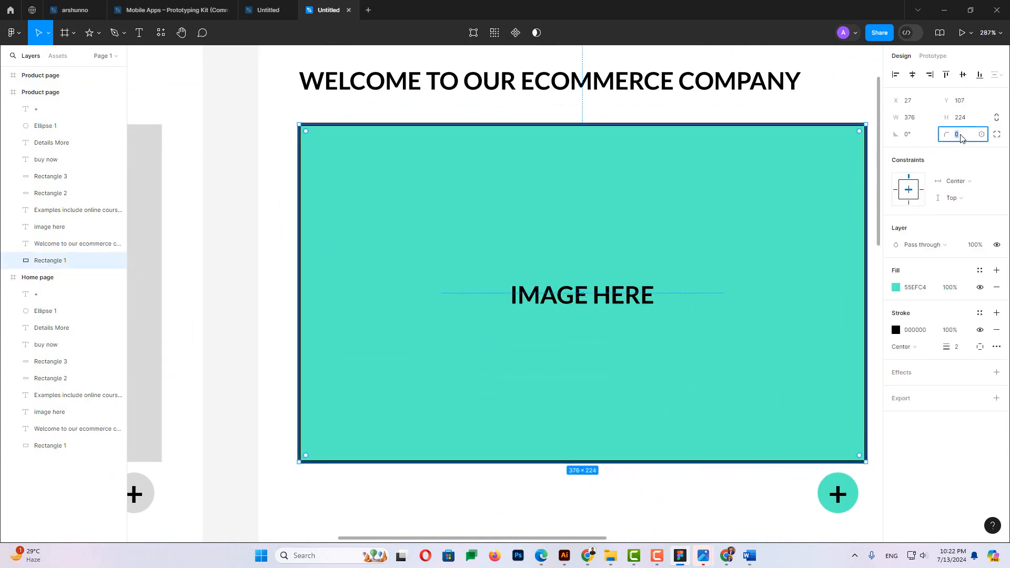
{"action": "type", "text": "5"}
{"action": "key", "text": "Return"}
{"action": "left_click", "coordinate": [283, 129]}
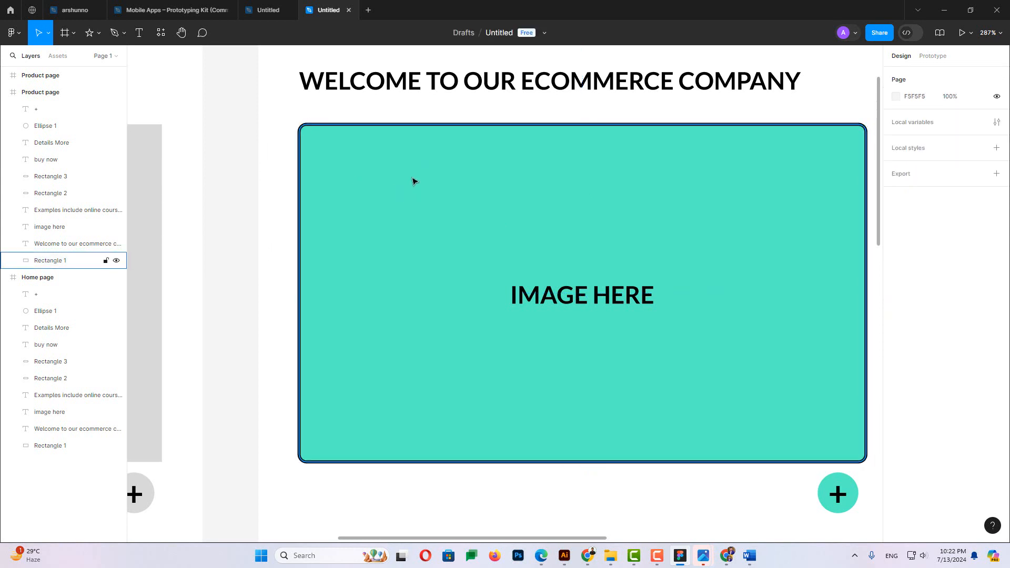
Fill the middle page's Details More button with the turquoise 55EFC4 sampled from the image rectangle
{"action": "scroll", "coordinate": [412, 182], "scroll_direction": "down", "scroll_amount": 6, "text": "ctrl"}
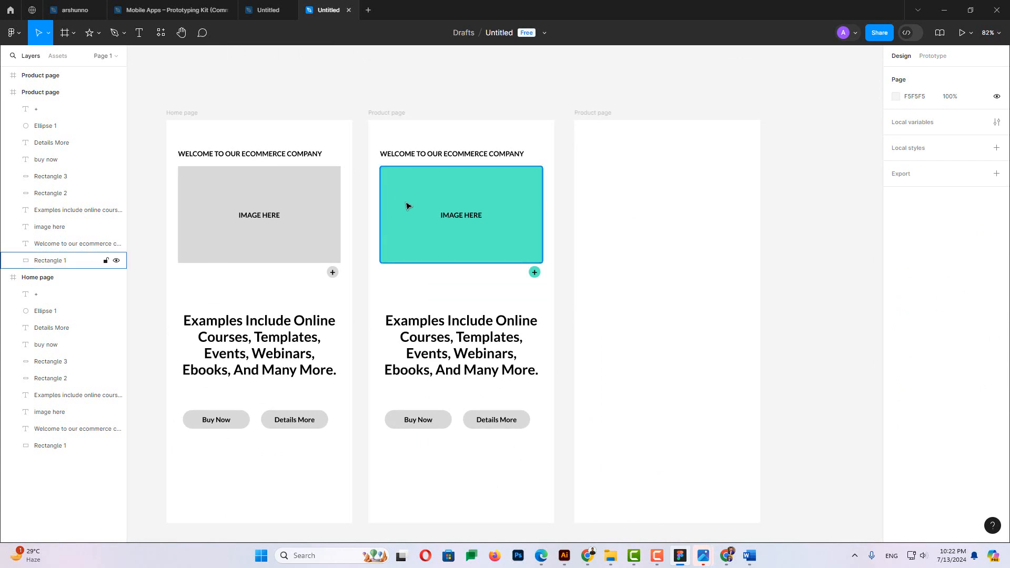
{"action": "scroll", "coordinate": [405, 202], "scroll_direction": "up", "scroll_amount": 1}
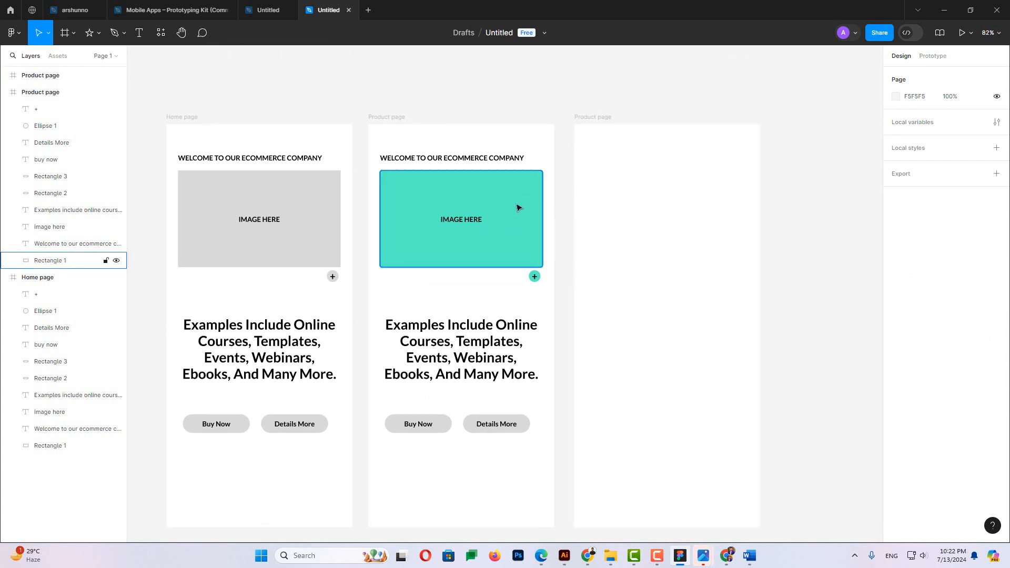
{"action": "left_click", "coordinate": [524, 424]}
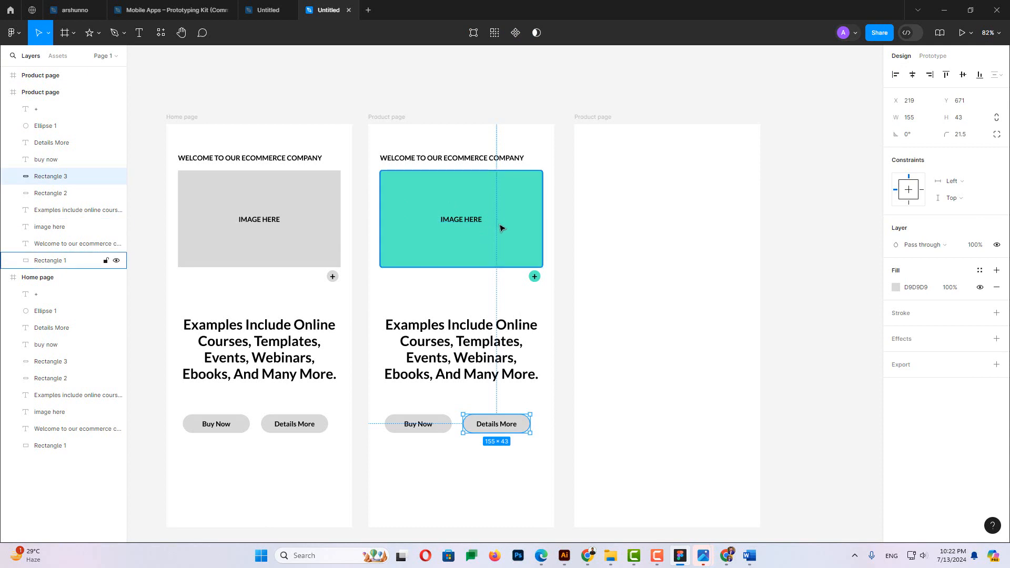
{"action": "left_click", "coordinate": [896, 287]}
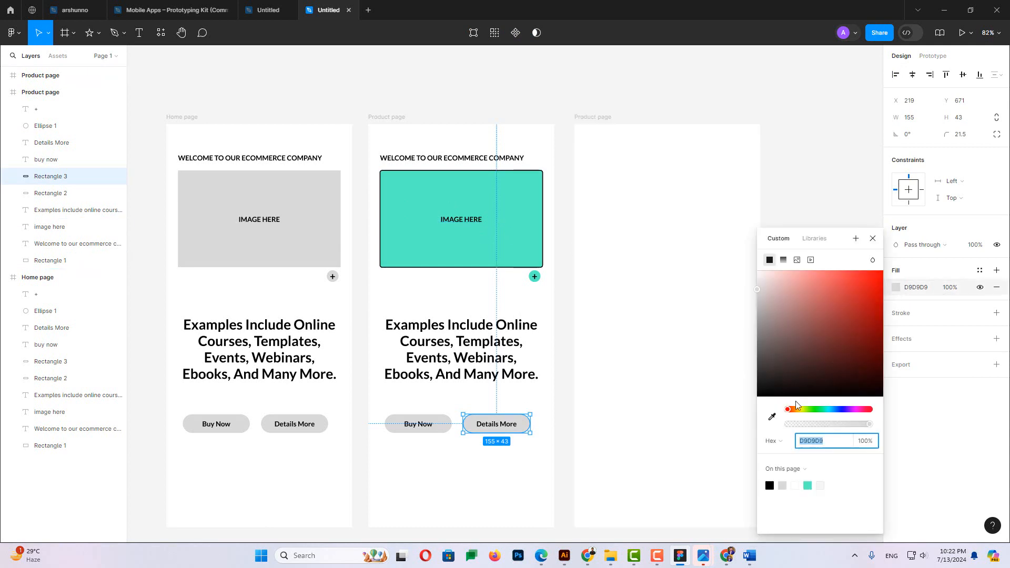
{"action": "left_click", "coordinate": [772, 417]}
{"action": "left_click", "coordinate": [535, 232]}
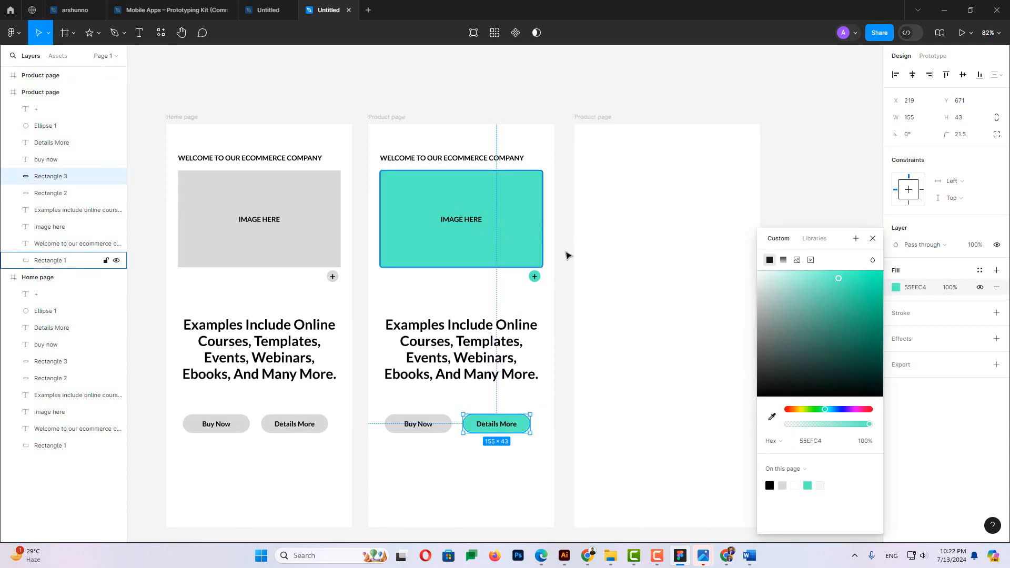
{"action": "left_click", "coordinate": [578, 266]}
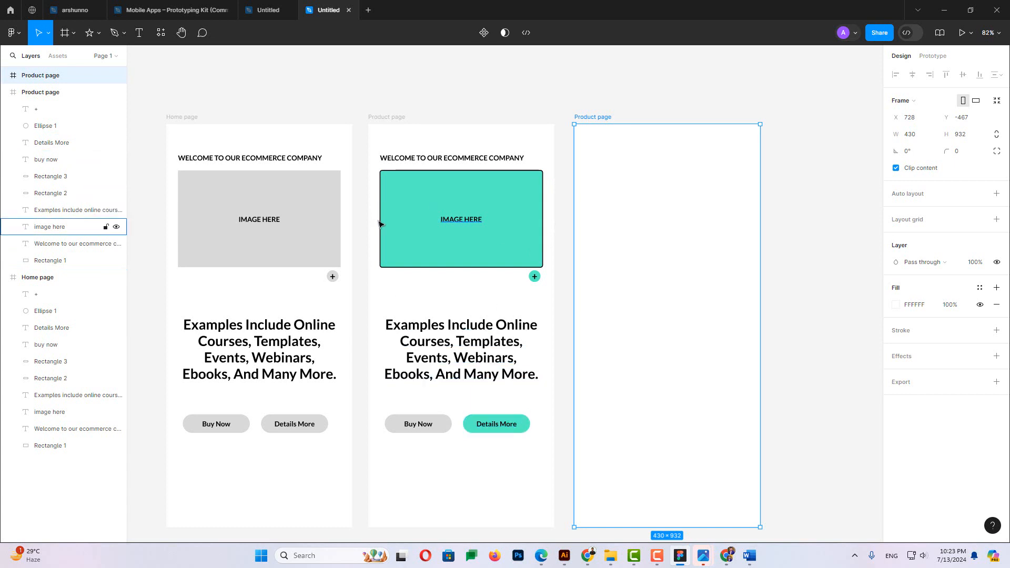
Copy the properties of the turquoise image rectangle on the middle Product page
{"action": "left_click", "coordinate": [415, 218]}
{"action": "right_click", "coordinate": [415, 218]}
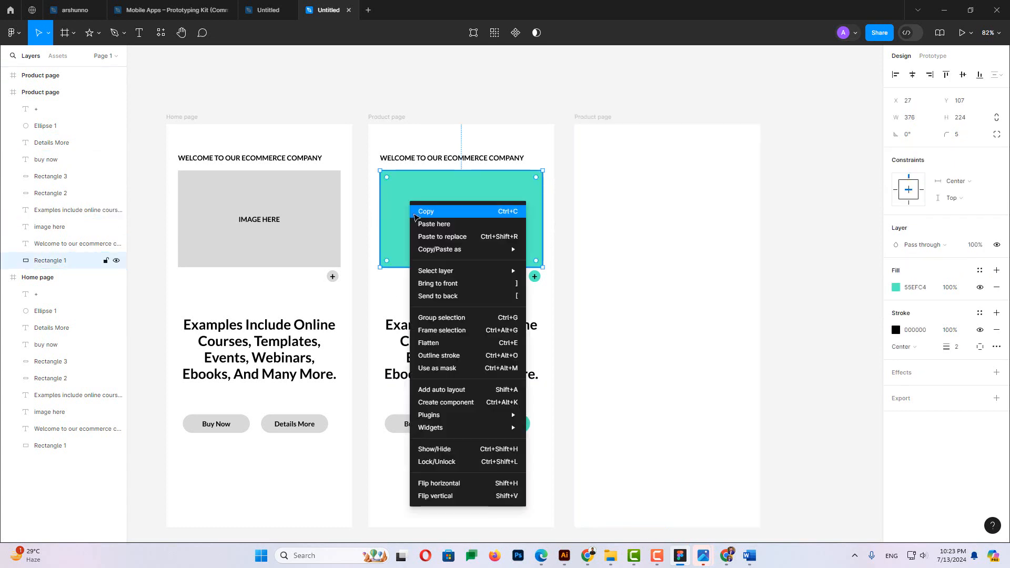
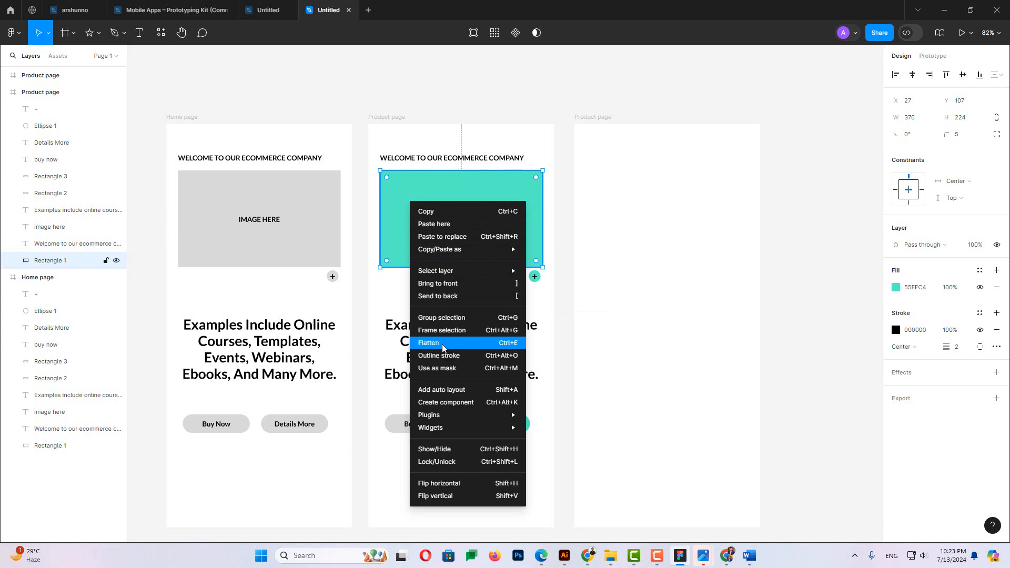
{"action": "mouse_move", "coordinate": [434, 272]}
{"action": "mouse_move", "coordinate": [432, 253]}
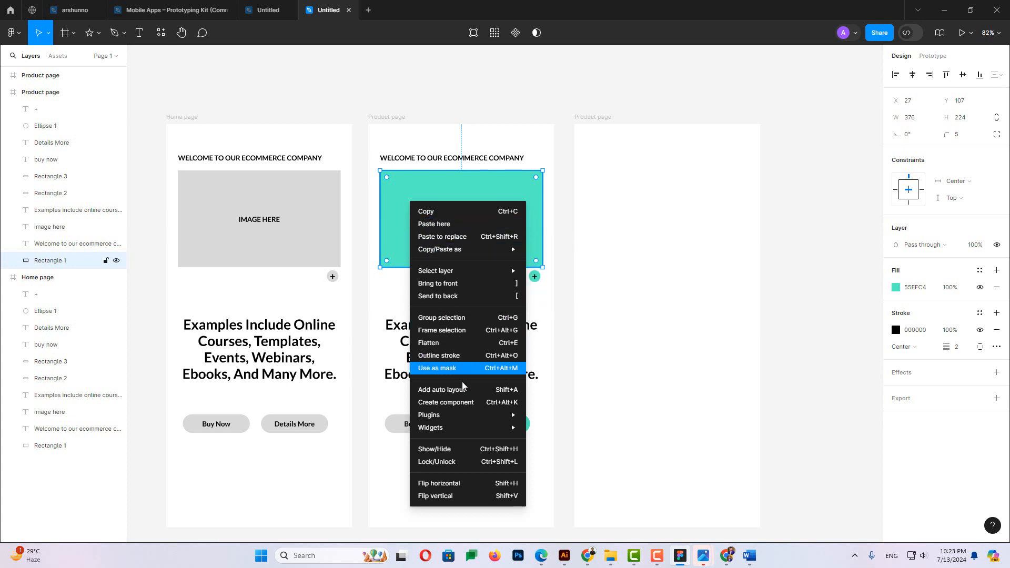
{"action": "mouse_move", "coordinate": [463, 417]}
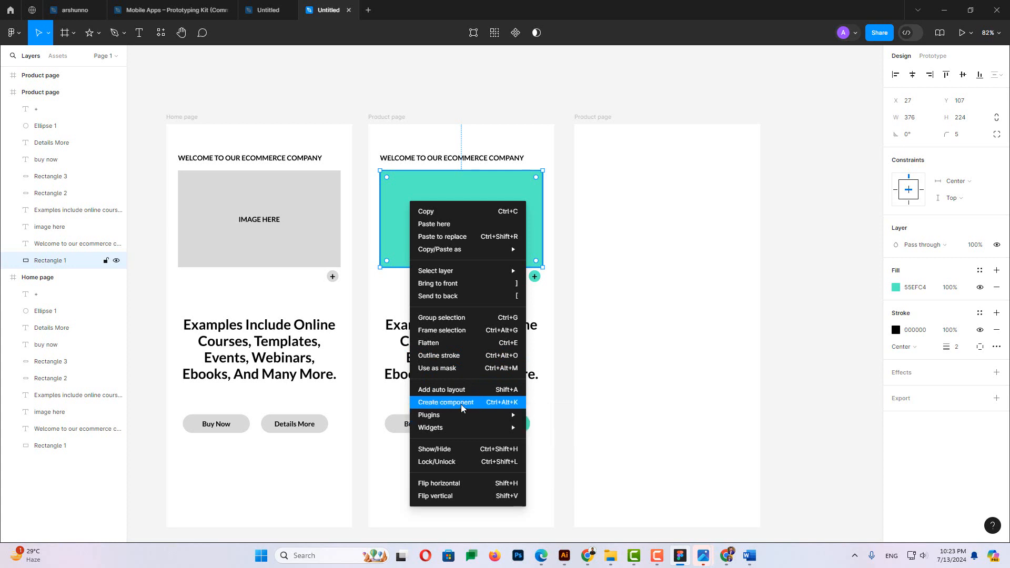
{"action": "left_click", "coordinate": [15, 33]}
{"action": "mouse_move", "coordinate": [33, 97]}
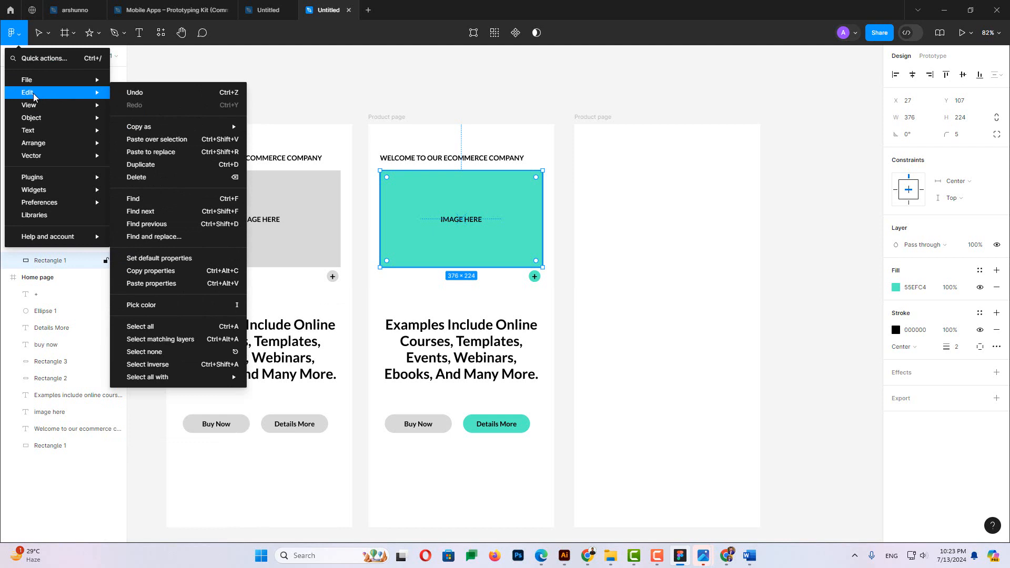
{"action": "left_click", "coordinate": [157, 274]}
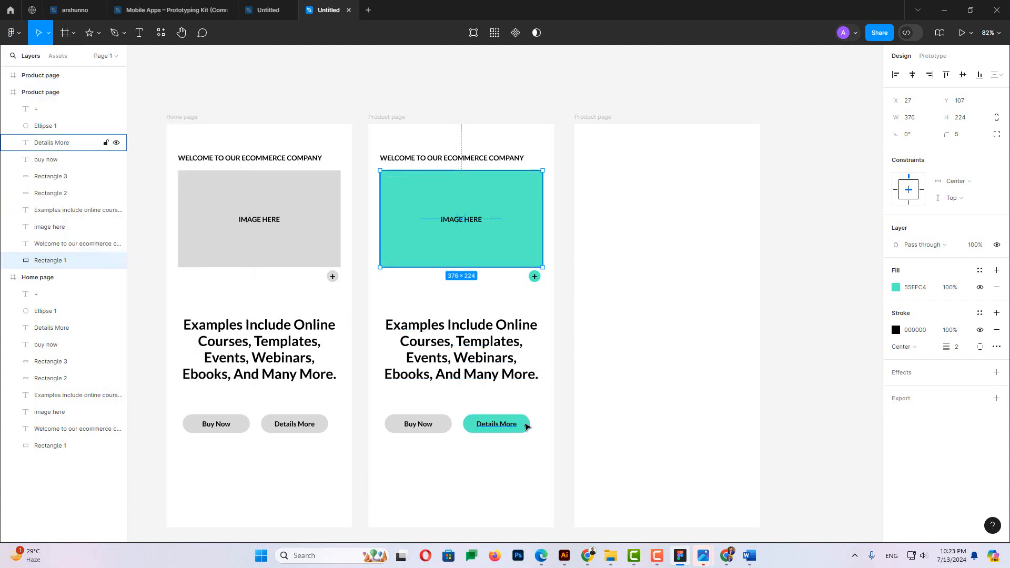
Paste the copied image rectangle properties onto the Buy Now button on the middle Product page
{"action": "left_click", "coordinate": [446, 425]}
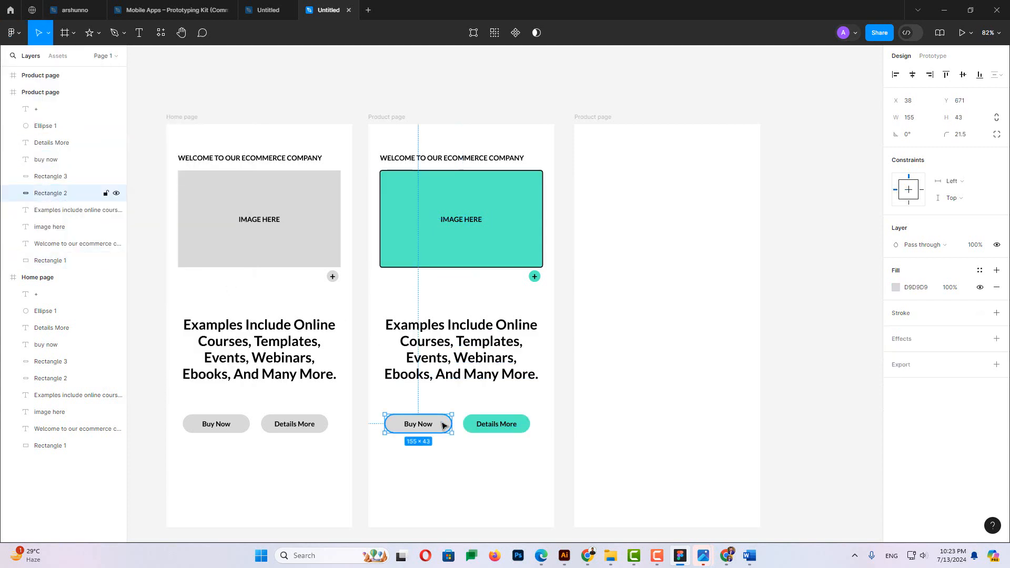
{"action": "scroll", "coordinate": [443, 425], "scroll_direction": "up", "scroll_amount": 5}
{"action": "scroll", "coordinate": [448, 333], "scroll_direction": "down", "scroll_amount": 3}
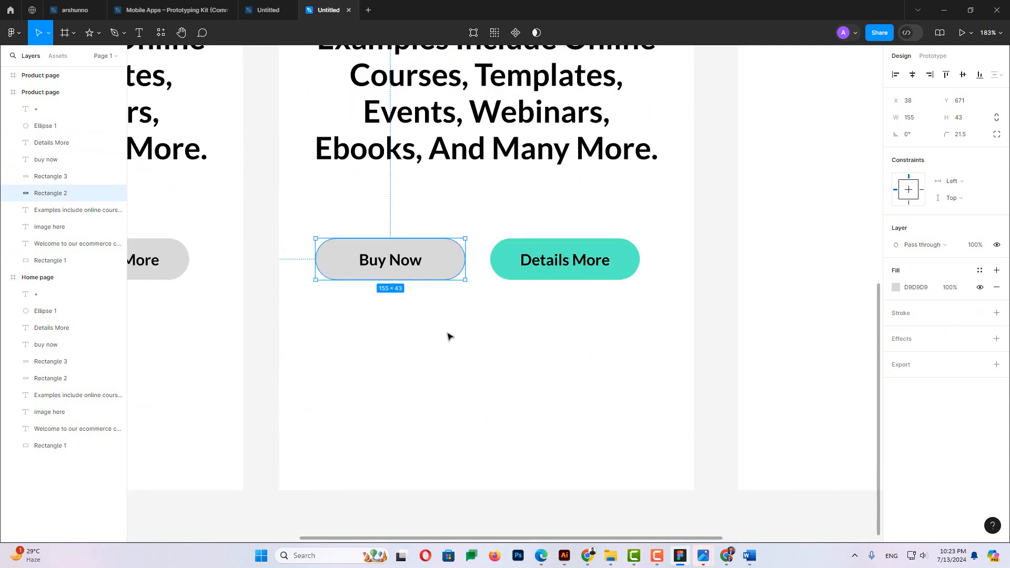
{"action": "right_click", "coordinate": [442, 276]}
{"action": "mouse_move", "coordinate": [441, 276]}
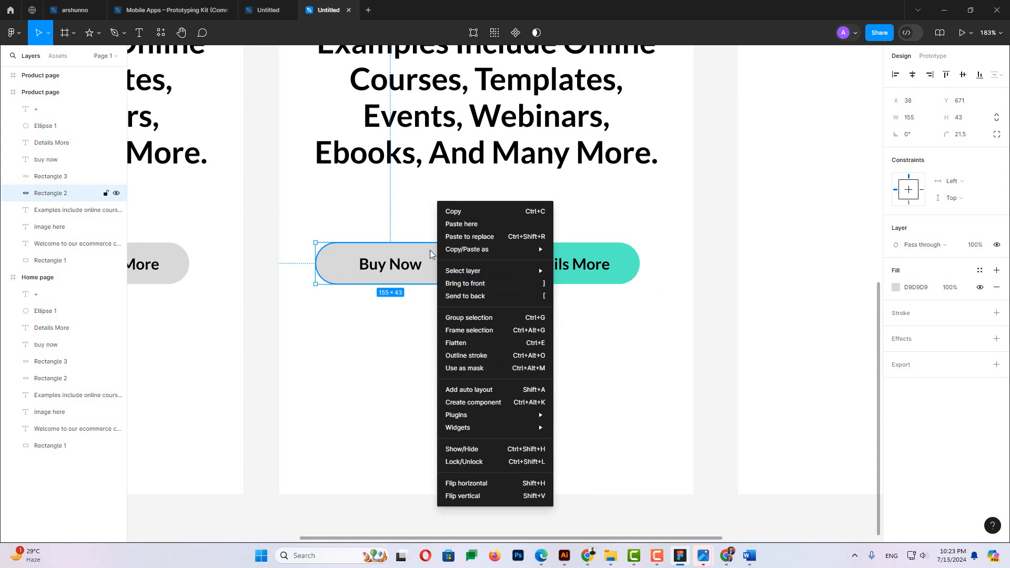
{"action": "left_click", "coordinate": [430, 255]}
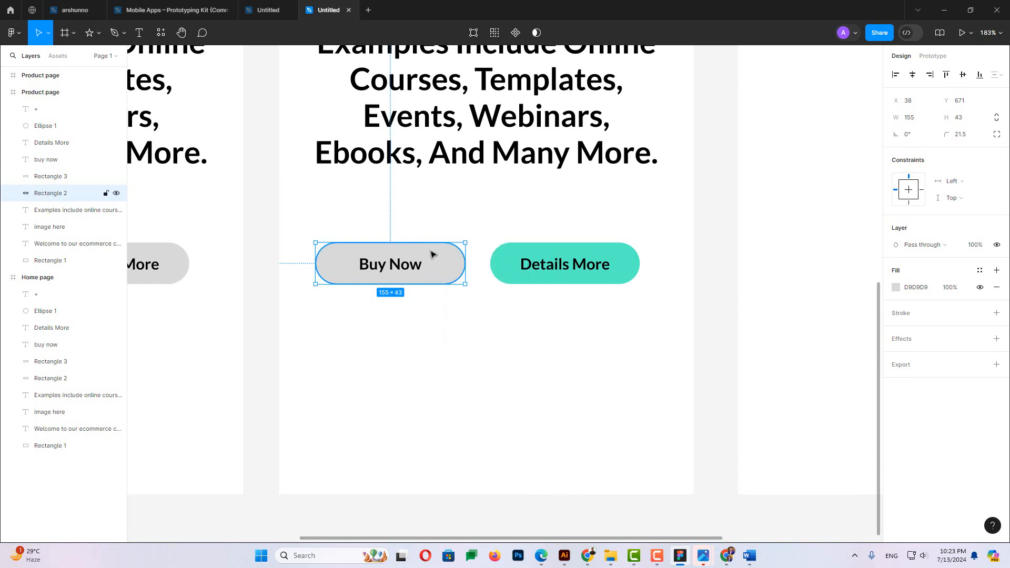
{"action": "left_click", "coordinate": [18, 35]}
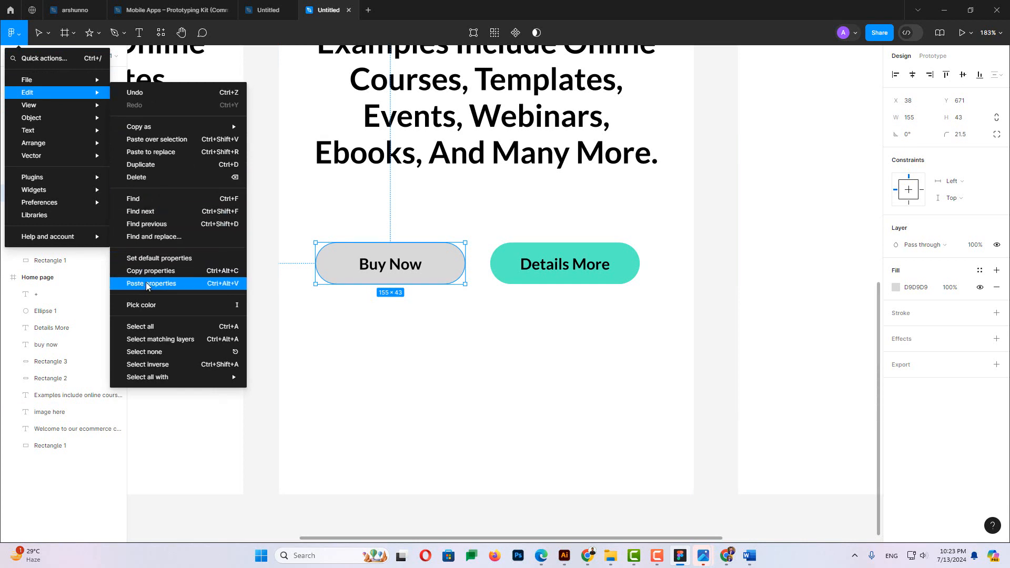
{"action": "left_click", "coordinate": [236, 284]}
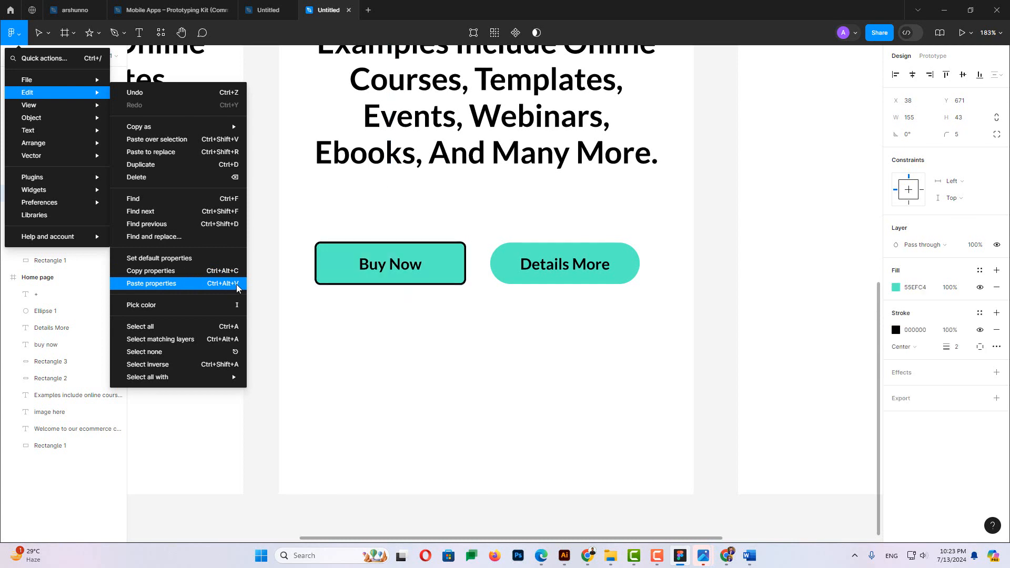
{"action": "left_click", "coordinate": [498, 234]}
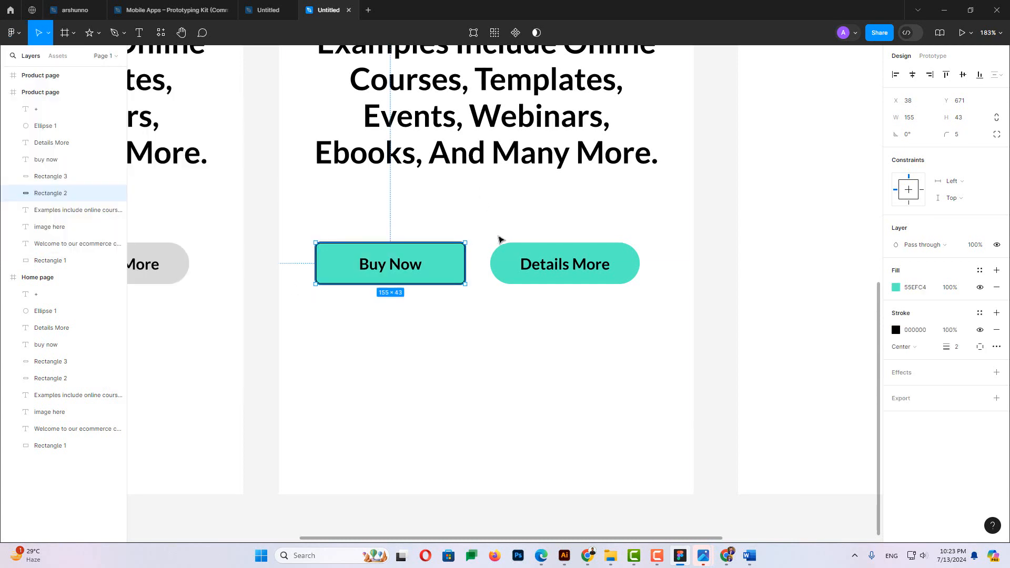
Compare the middle page's Buy Now button with the turquoise image rectangle, checking the fill, stroke and corner radius
{"action": "scroll", "coordinate": [498, 232], "scroll_direction": "up", "scroll_amount": 5}
{"action": "scroll", "coordinate": [498, 232], "scroll_direction": "up", "scroll_amount": 4}
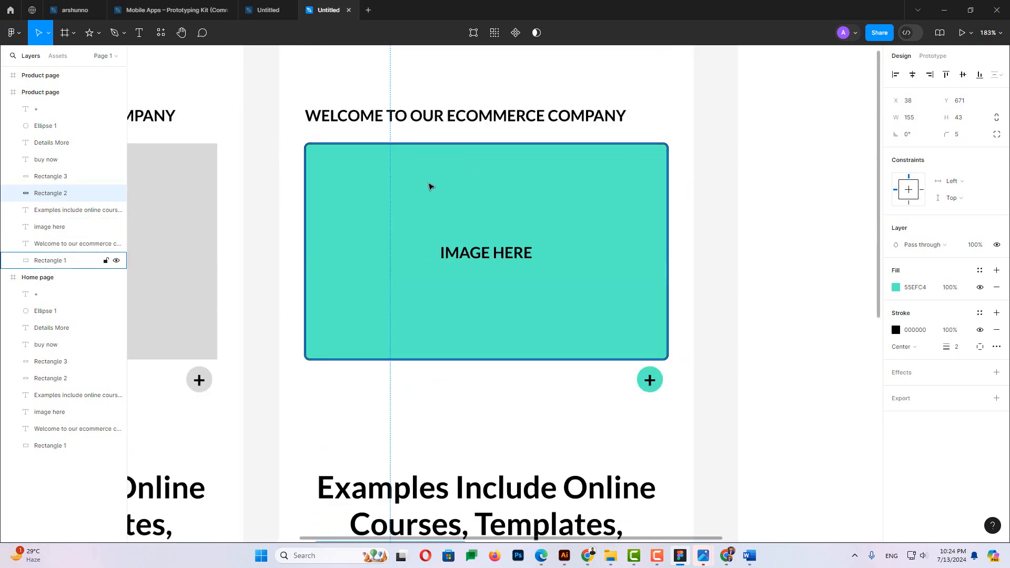
{"action": "scroll", "coordinate": [444, 221], "scroll_direction": "down", "scroll_amount": 10}
{"action": "left_click", "coordinate": [451, 265]}
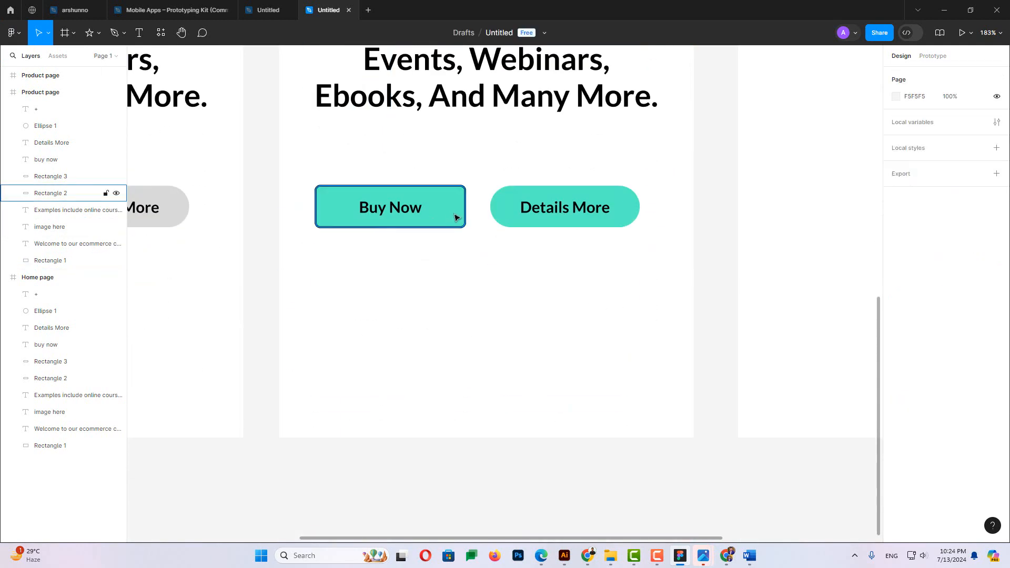
{"action": "left_click", "coordinate": [446, 214]}
{"action": "scroll", "coordinate": [362, 200], "scroll_direction": "up", "scroll_amount": 4}
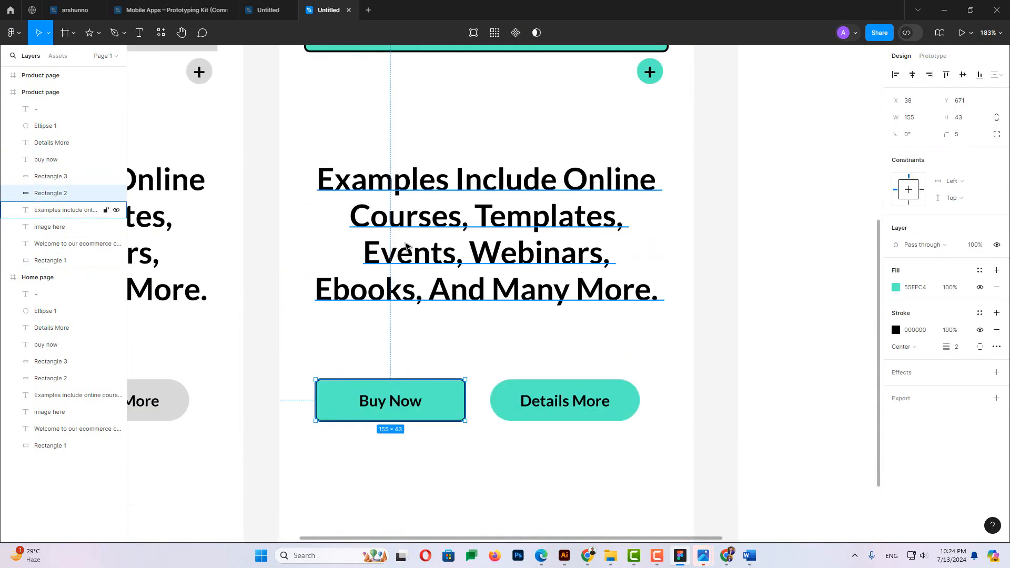
{"action": "scroll", "coordinate": [368, 199], "scroll_direction": "down", "scroll_amount": 4}
{"action": "scroll", "coordinate": [378, 199], "scroll_direction": "down", "scroll_amount": 5, "text": "ctrl"}
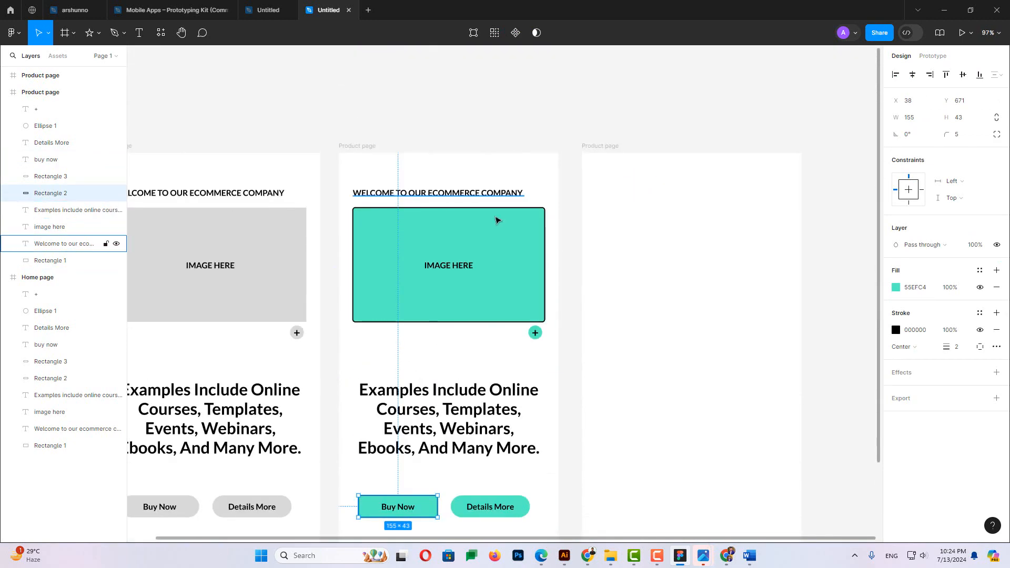
{"action": "scroll", "coordinate": [473, 304], "scroll_direction": "down", "scroll_amount": 2}
{"action": "scroll", "coordinate": [373, 316], "scroll_direction": "up", "scroll_amount": 7, "text": "ctrl"}
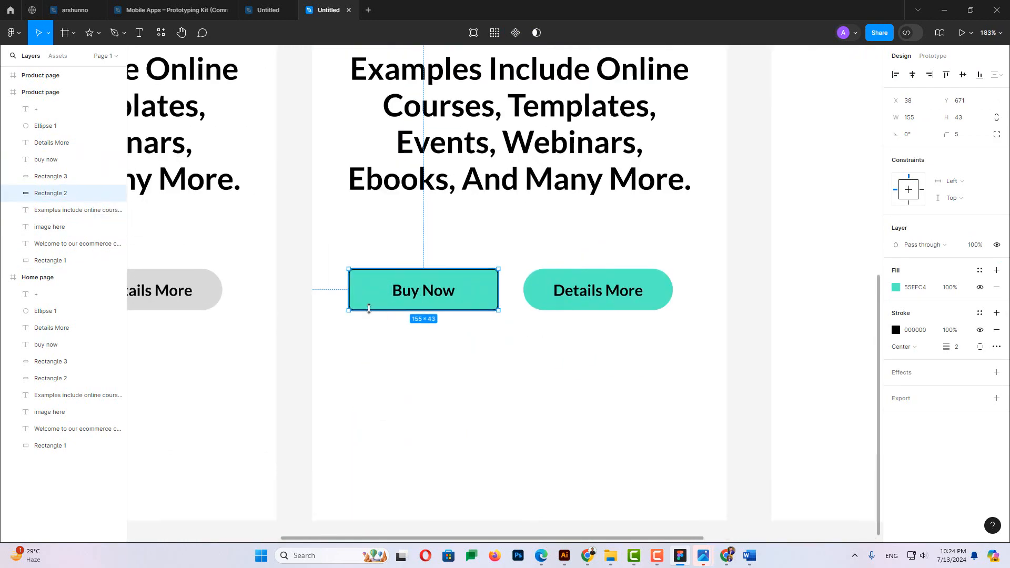
Round the corners of the middle page's Buy Now button to the full radius of 21.5
{"action": "double_click", "coordinate": [342, 249]}
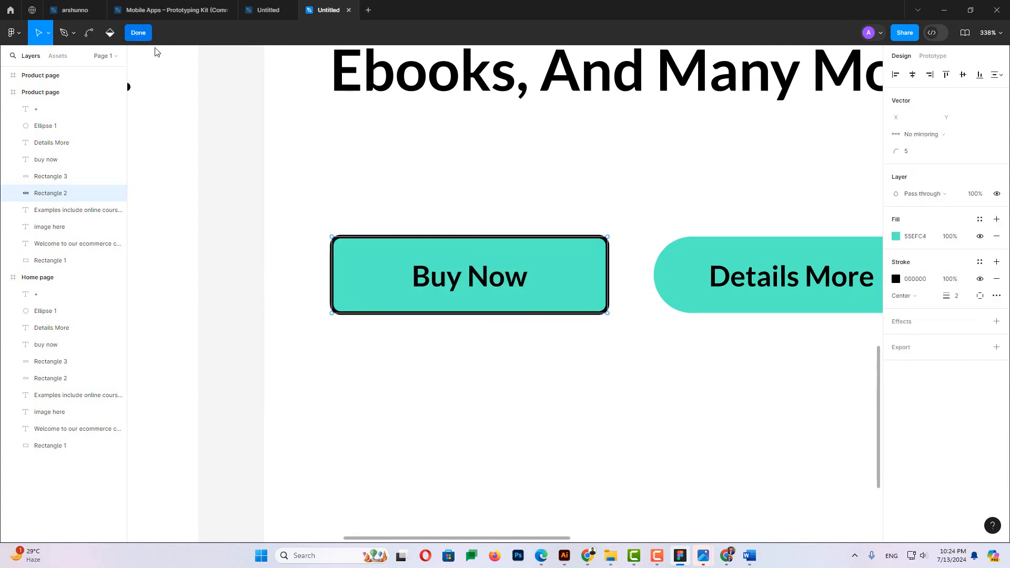
{"action": "left_click", "coordinate": [147, 35]}
{"action": "left_click", "coordinate": [342, 248]}
{"action": "left_click_drag", "start_coordinate": [342, 248], "coordinate": [376, 271]}
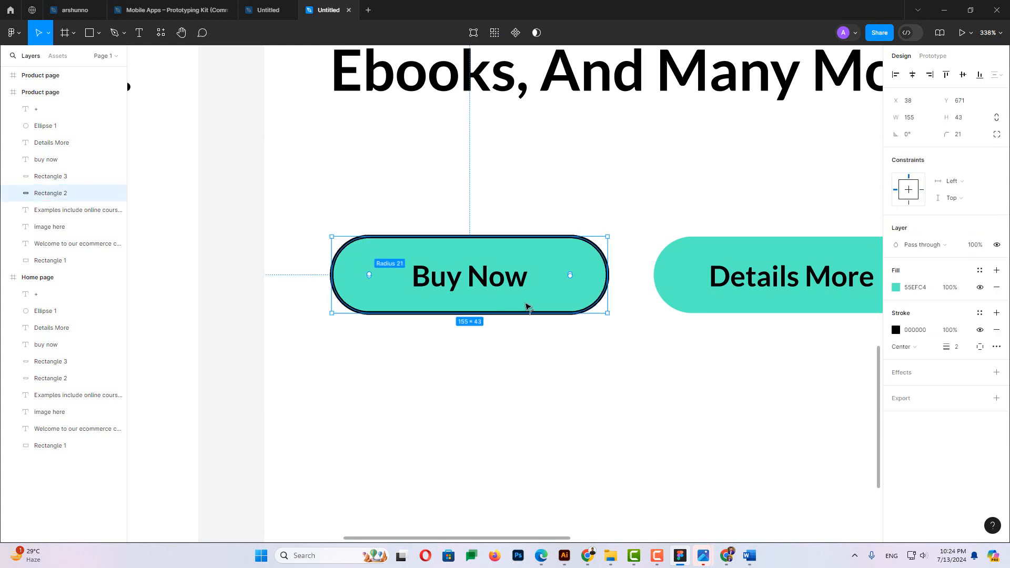
{"action": "left_click", "coordinate": [541, 361]}
{"action": "scroll", "coordinate": [376, 238], "scroll_direction": "down", "scroll_amount": 1}
{"action": "scroll", "coordinate": [375, 238], "scroll_direction": "down", "scroll_amount": 5}
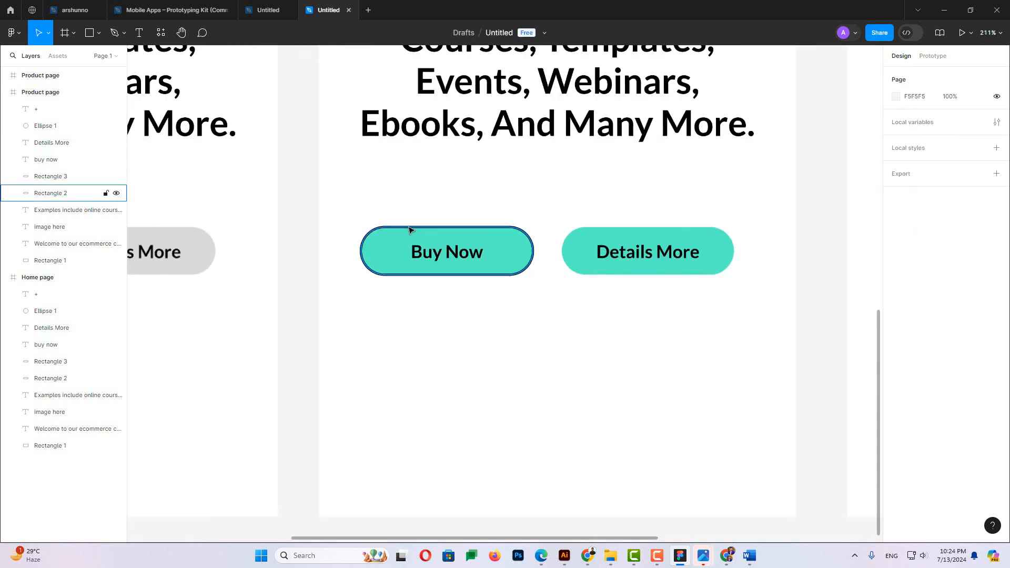
Copy the properties of the outlined turquoise Buy Now button on the middle Product page
{"action": "left_click", "coordinate": [495, 234]}
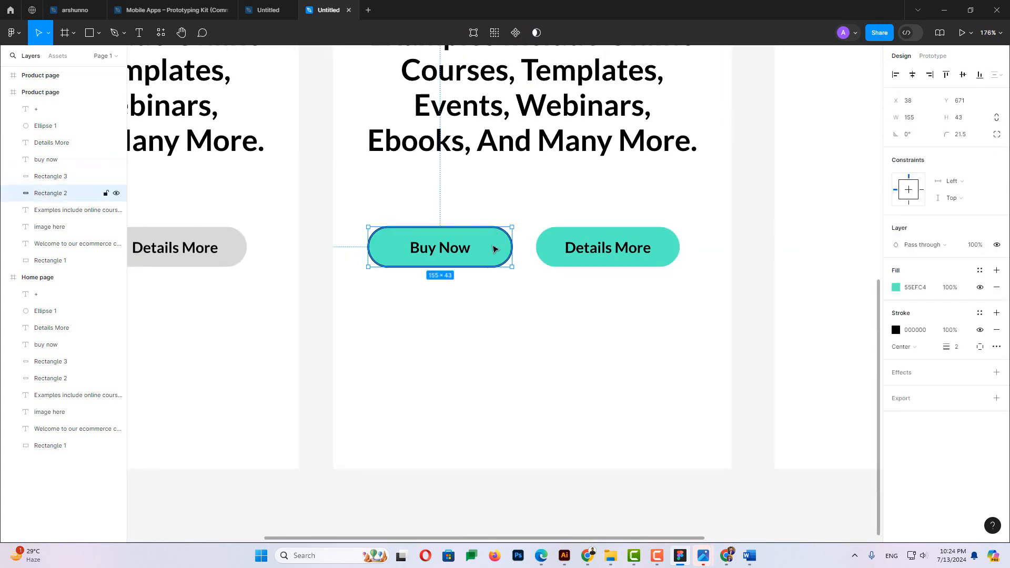
{"action": "left_click", "coordinate": [11, 32]}
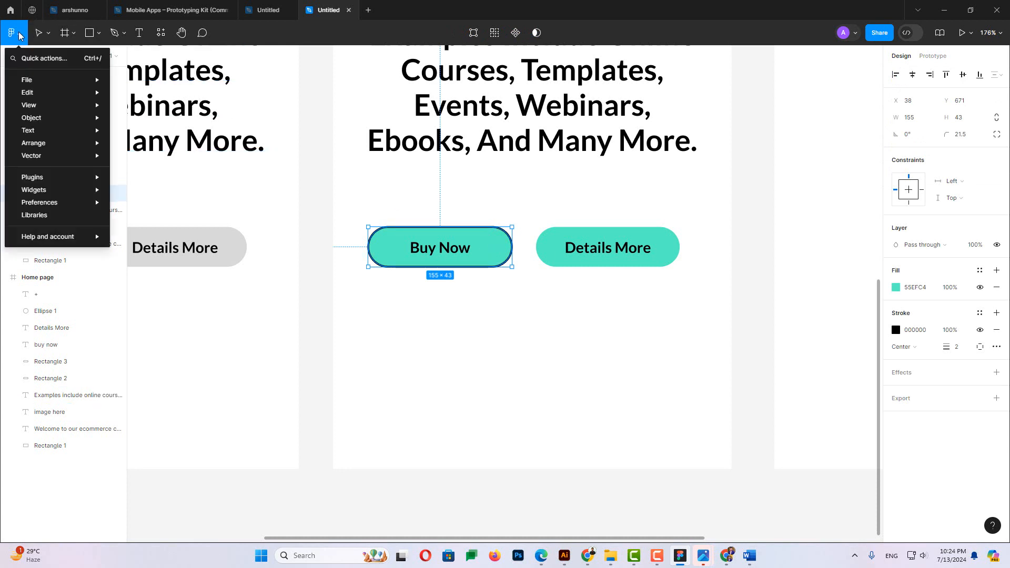
{"action": "mouse_move", "coordinate": [71, 80]}
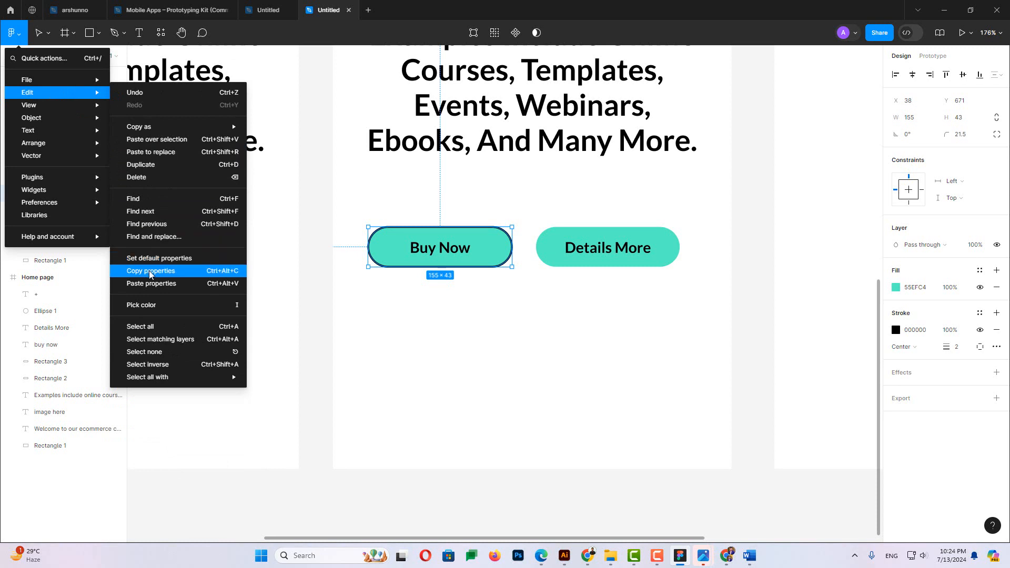
{"action": "left_click", "coordinate": [206, 272]}
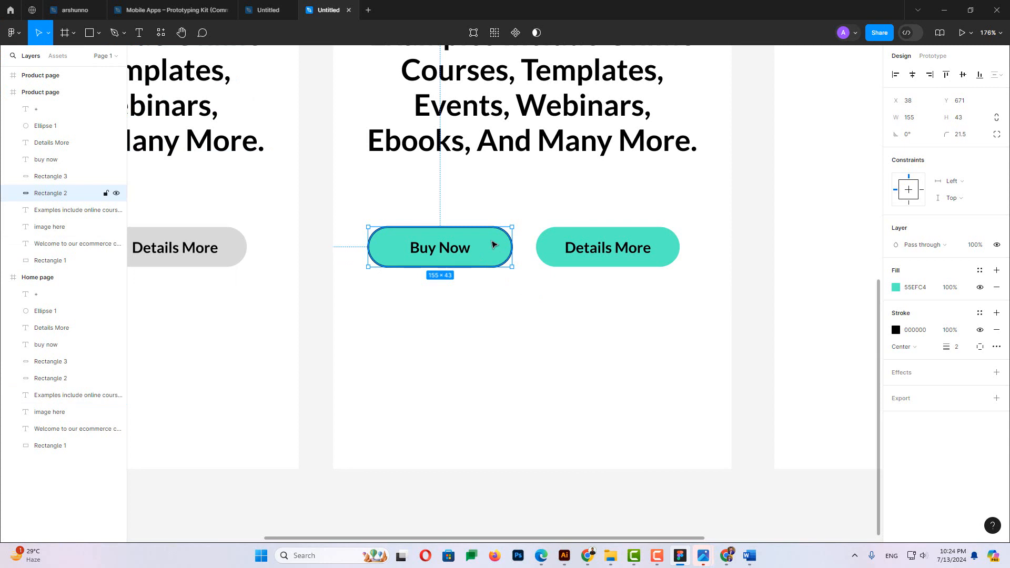
Paste the copied Buy Now properties onto the Details More button on the middle Product page
{"action": "left_click", "coordinate": [559, 305]}
{"action": "left_click", "coordinate": [553, 248]}
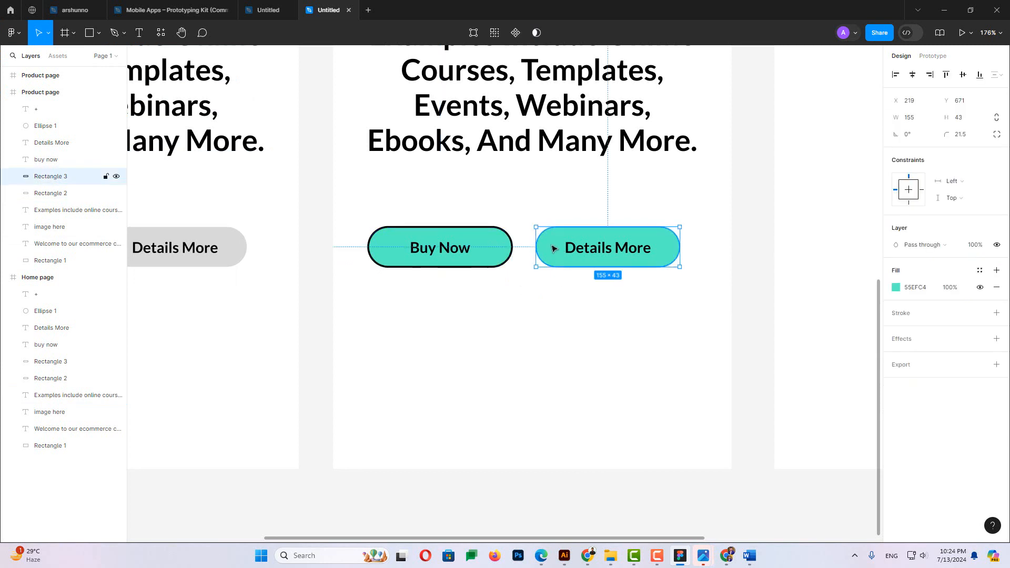
{"action": "key", "text": "ctrl+alt+v"}
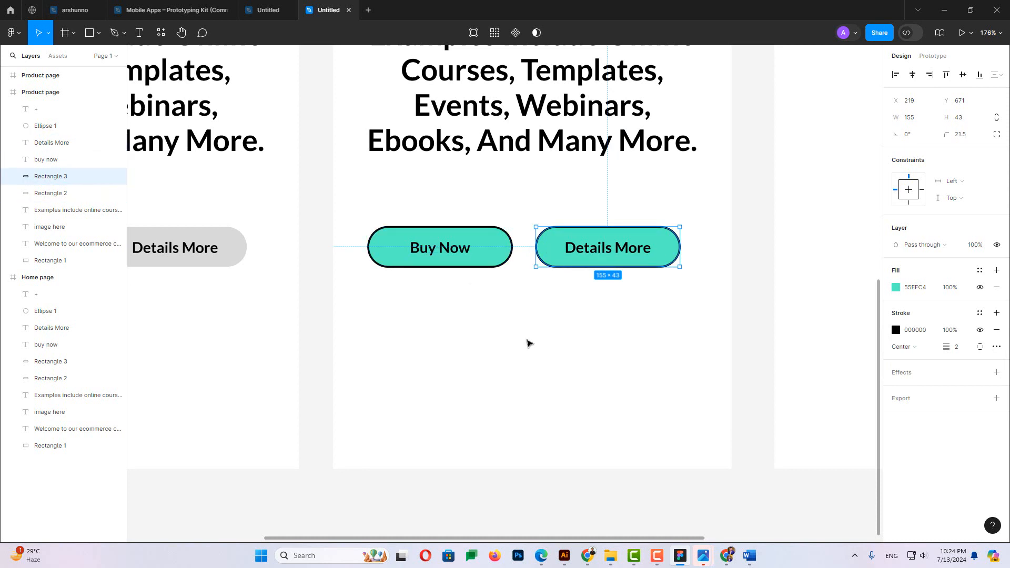
{"action": "left_click", "coordinate": [527, 342]}
{"action": "scroll", "coordinate": [591, 308], "scroll_direction": "down", "scroll_amount": 3, "text": "ctrl"}
{"action": "scroll", "coordinate": [591, 310], "scroll_direction": "down", "scroll_amount": 3, "text": "ctrl"}
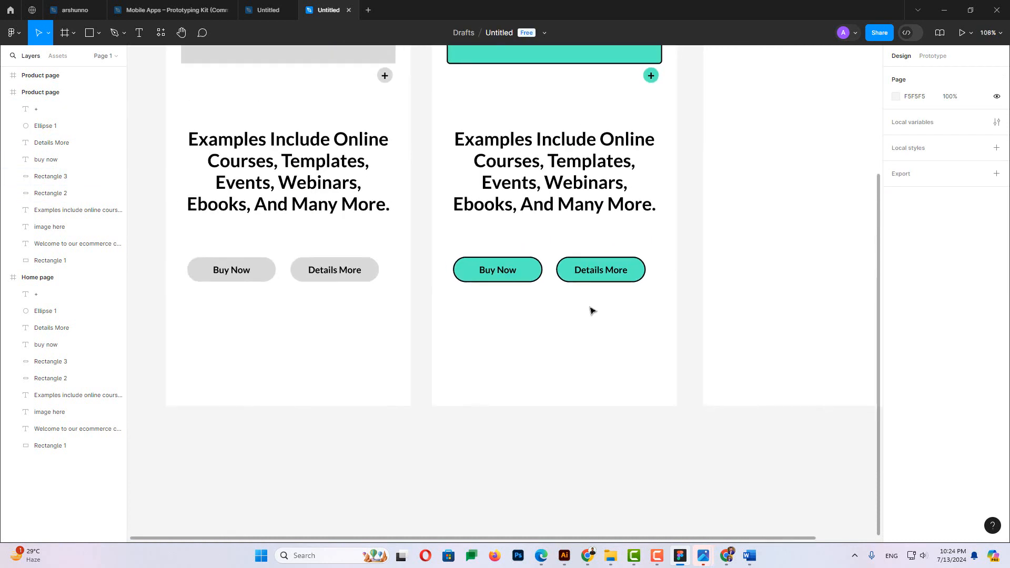
Change the fill of the middle Product page's "Examples Include Online Courses" paragraph to dark grey 1F1C1C
{"action": "scroll", "coordinate": [590, 310], "scroll_direction": "up", "scroll_amount": 3}
{"action": "mouse_move", "coordinate": [562, 238]}
{"action": "left_mouse_down"}
{"action": "mouse_move", "coordinate": [554, 232]}
{"action": "mouse_move", "coordinate": [552, 249]}
{"action": "left_mouse_up"}
{"action": "left_click", "coordinate": [895, 397]}
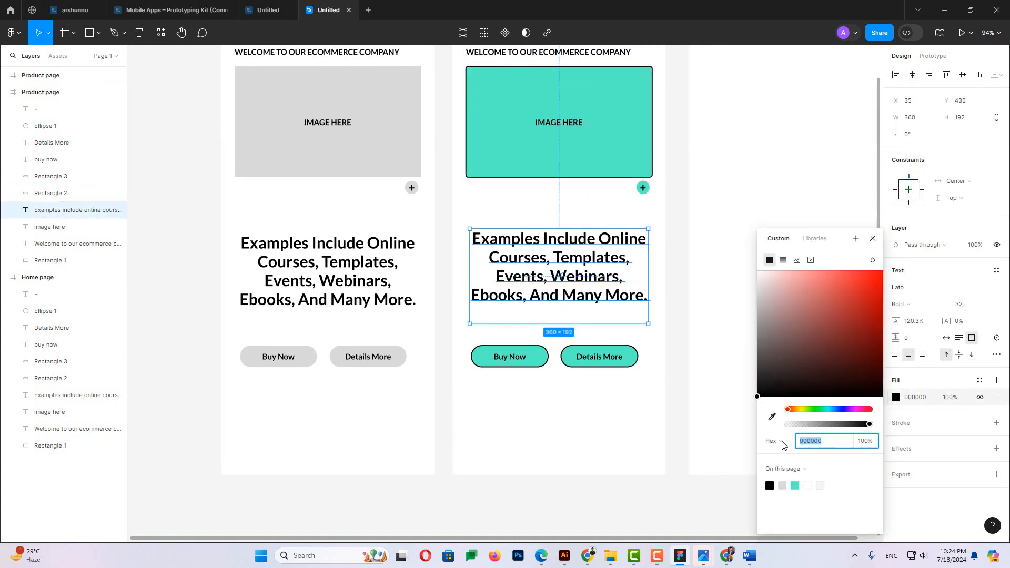
{"action": "left_click_drag", "start_coordinate": [765, 377], "coordinate": [768, 381]}
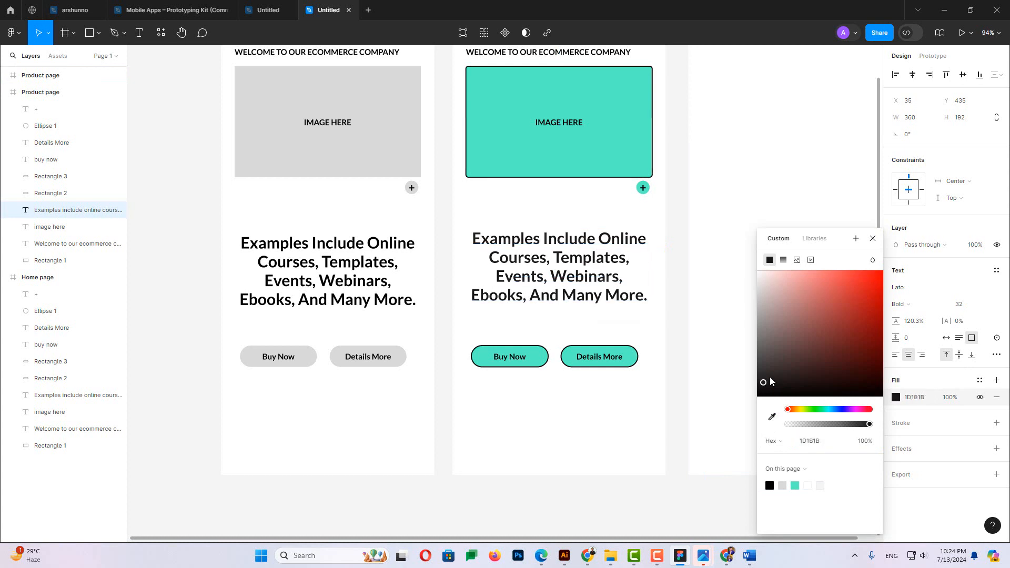
{"action": "left_click", "coordinate": [692, 273]}
{"action": "scroll", "coordinate": [689, 270], "scroll_direction": "up", "scroll_amount": 1}
{"action": "scroll", "coordinate": [690, 270], "scroll_direction": "up", "scroll_amount": 1}
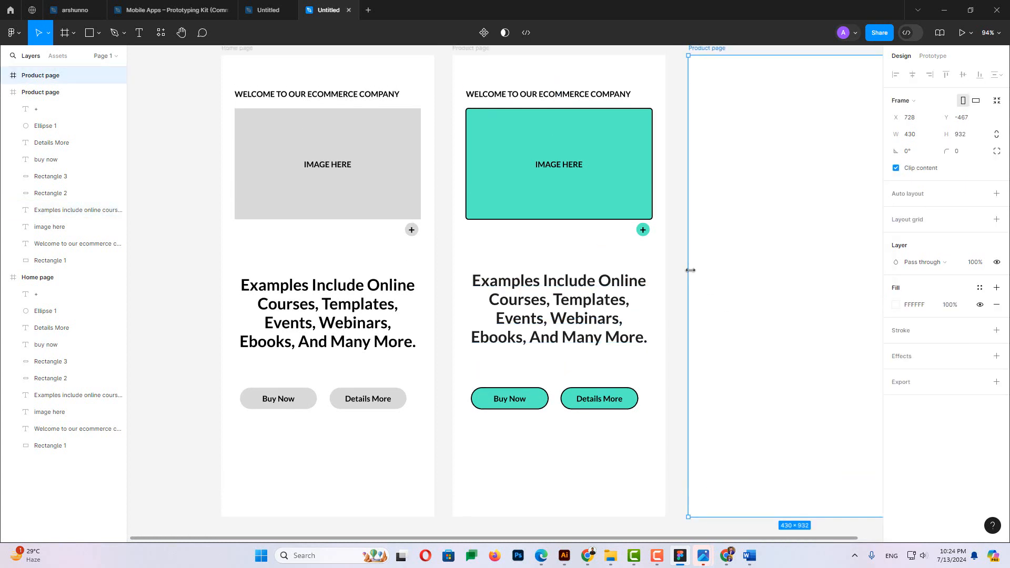
Set the font weight of the middle Product page's "Examples Include Online Courses" paragraph to Regular
{"action": "left_click", "coordinate": [581, 307]}
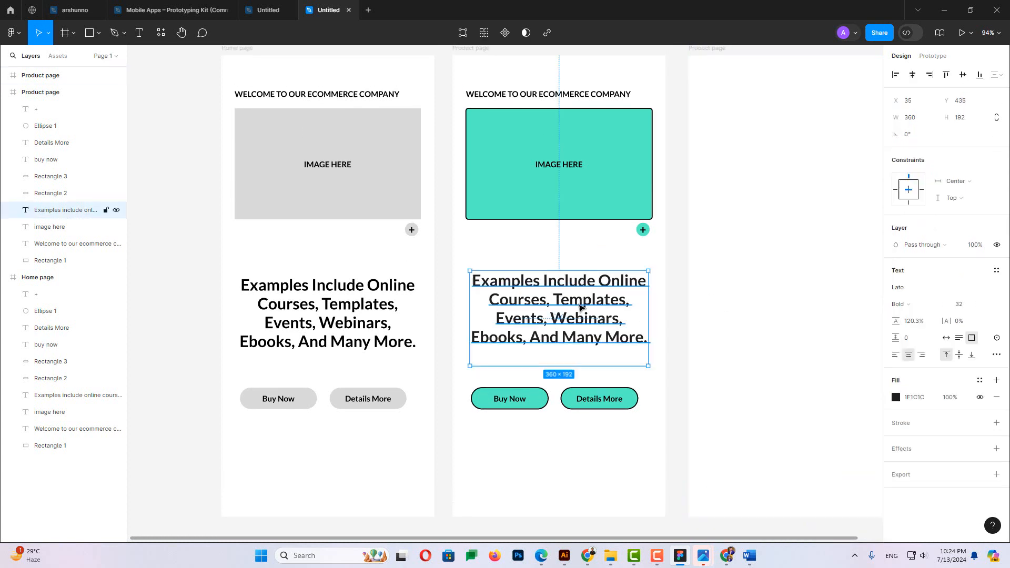
{"action": "left_click", "coordinate": [908, 305]}
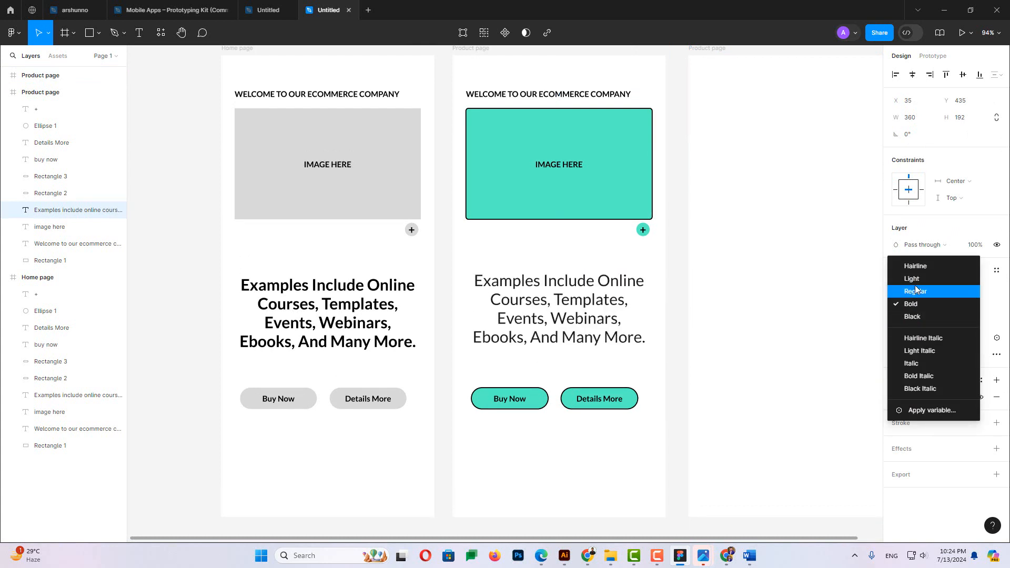
{"action": "left_click", "coordinate": [915, 292]}
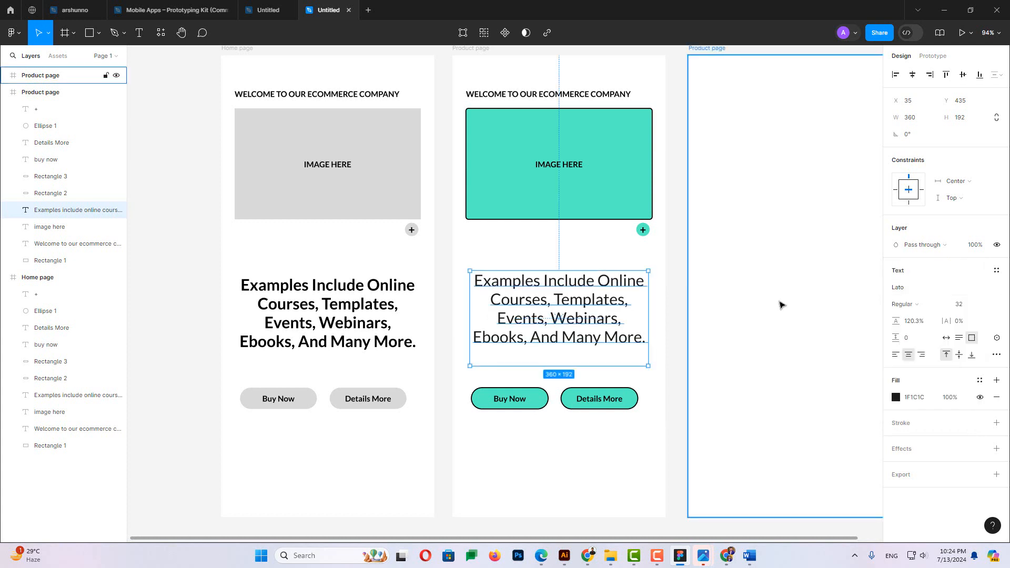
{"action": "left_click", "coordinate": [750, 284]}
Set the font weight of the Home page's "Examples Include Online Courses" paragraph to Regular
{"action": "left_click", "coordinate": [383, 292]}
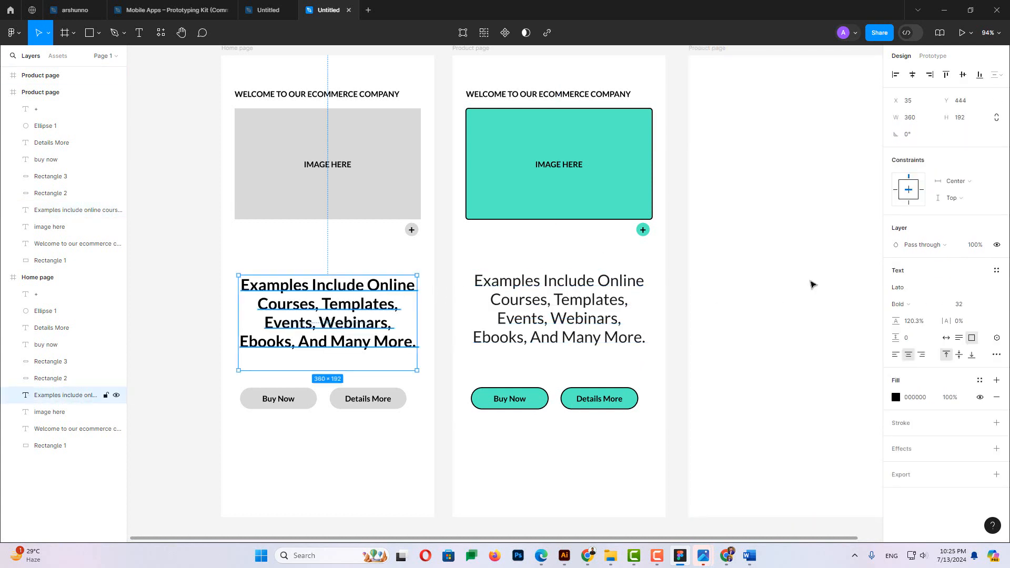
{"action": "left_click", "coordinate": [926, 308]}
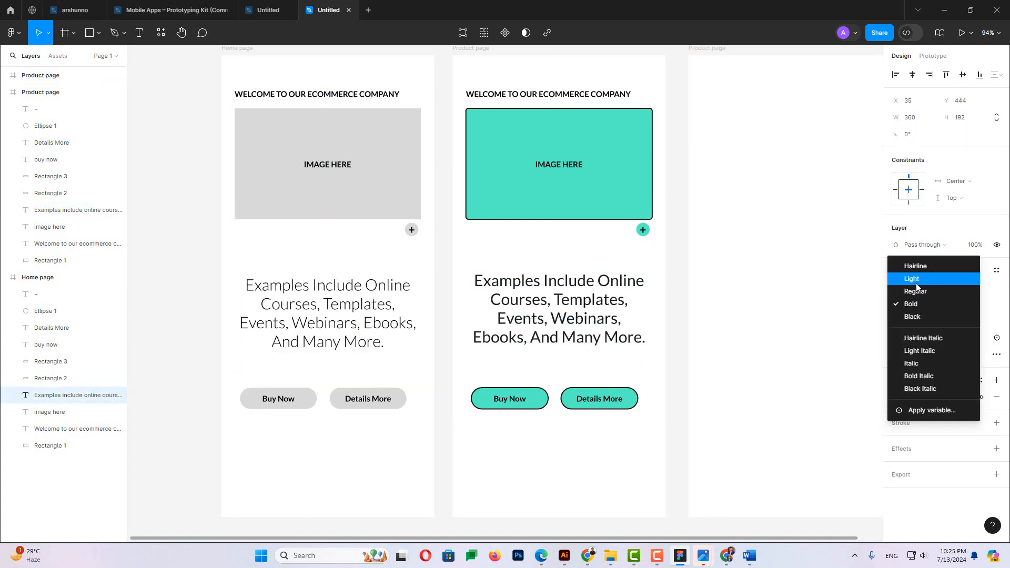
{"action": "left_click", "coordinate": [916, 292]}
{"action": "left_click", "coordinate": [829, 295]}
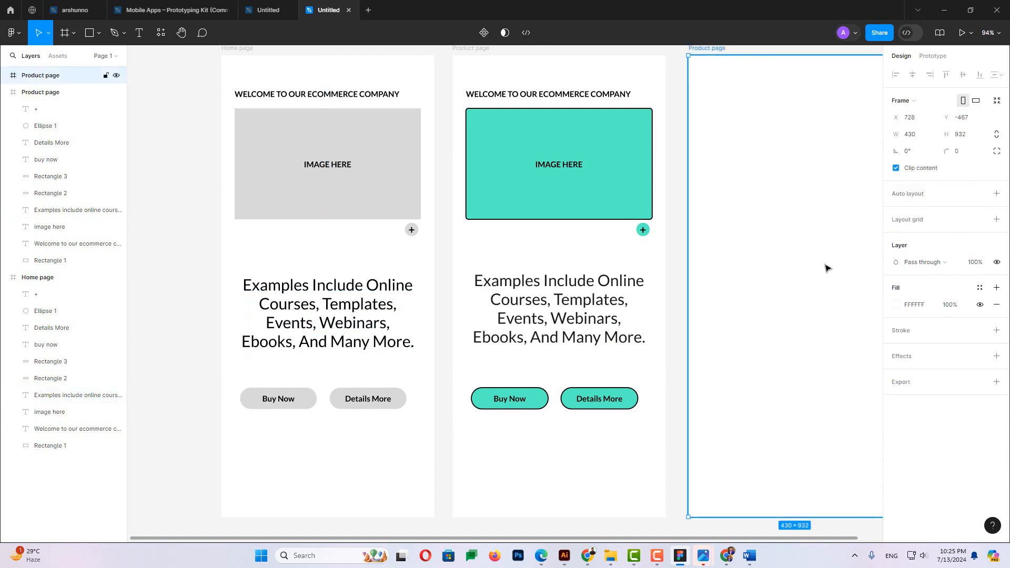
Compare the paragraphs on the Home and middle Product pages, and examine the middle page's turquoise plus button
{"action": "left_click", "coordinate": [368, 305]}
{"action": "left_click", "coordinate": [585, 293]}
{"action": "left_click", "coordinate": [776, 253]}
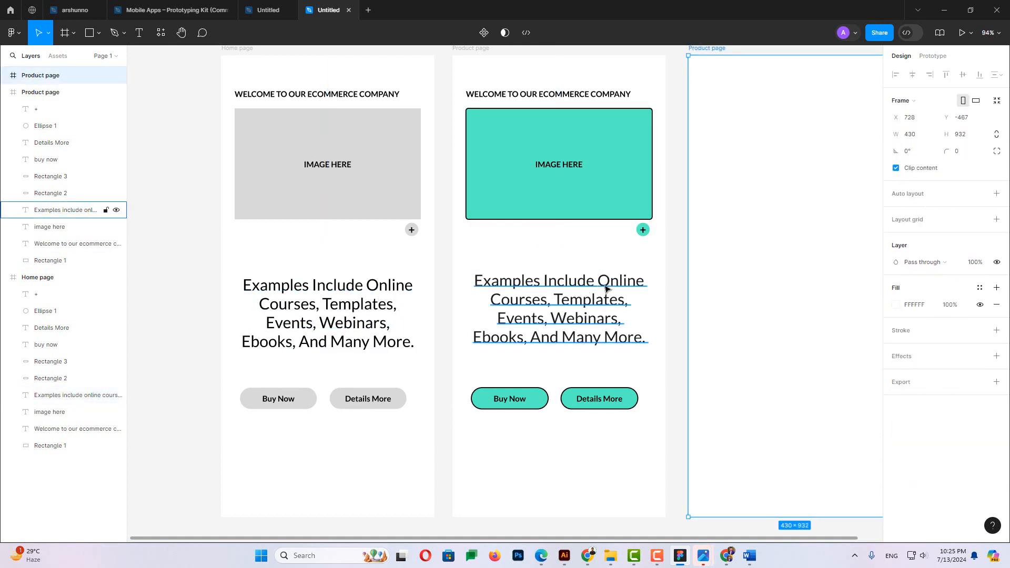
{"action": "scroll", "coordinate": [605, 288], "scroll_direction": "down", "scroll_amount": 1}
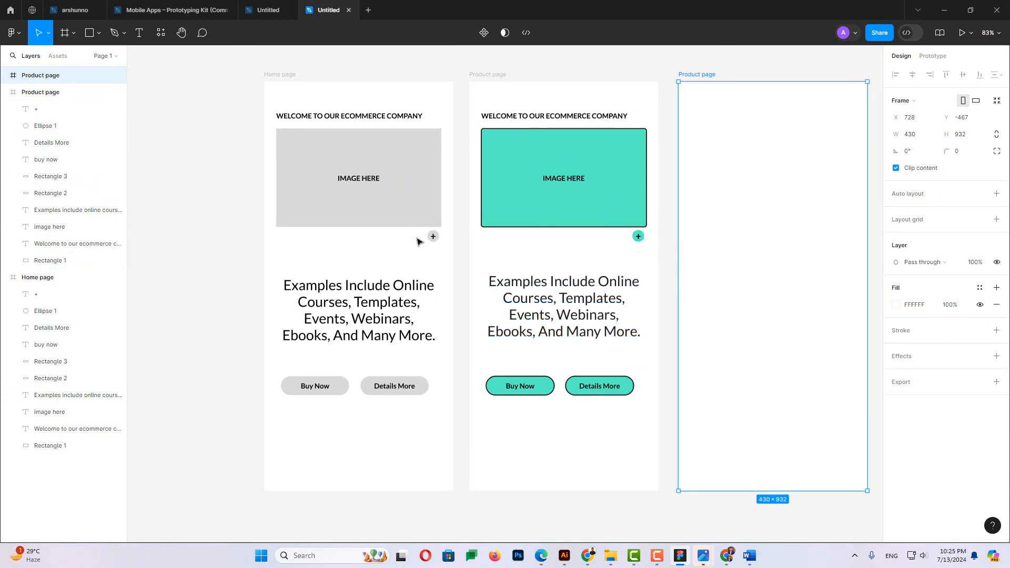
{"action": "scroll", "coordinate": [228, 184], "scroll_direction": "up", "scroll_amount": 1}
{"action": "left_click", "coordinate": [241, 187]}
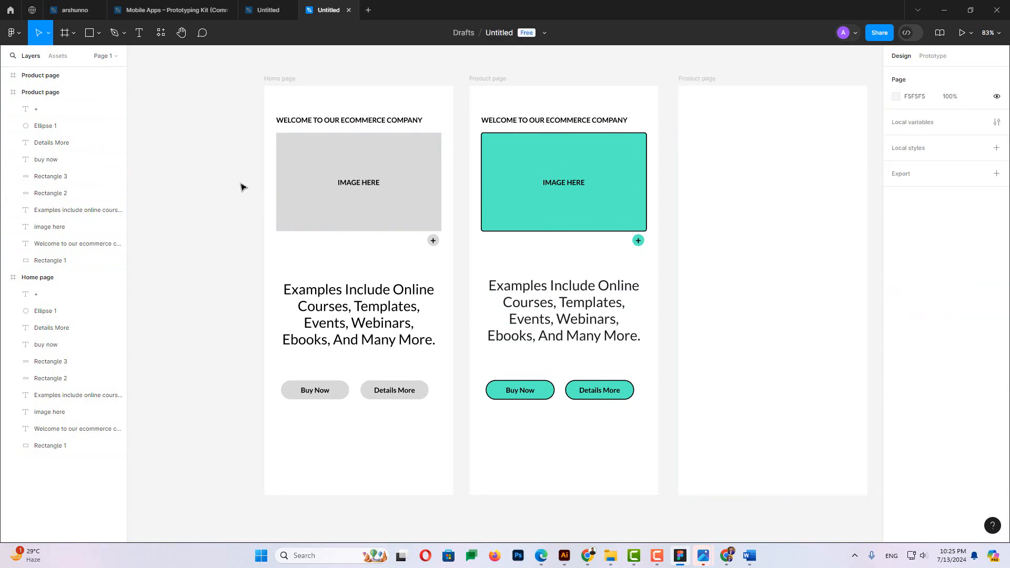
{"action": "left_click_drag", "start_coordinate": [632, 268], "coordinate": [561, 268]}
{"action": "scroll", "coordinate": [575, 245], "scroll_direction": "up", "scroll_amount": 10}
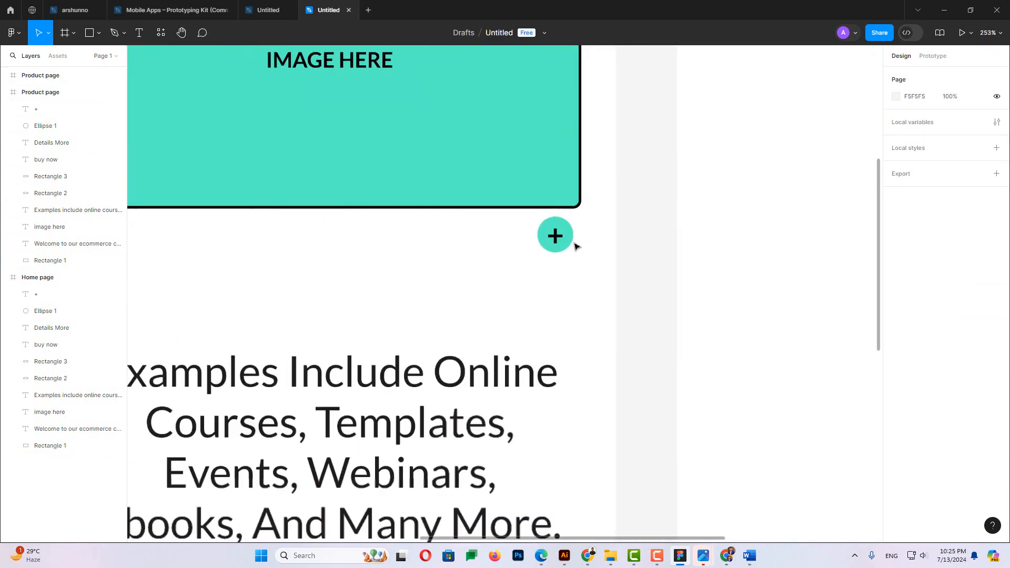
Paste the copied properties with the 2 px black stroke onto the turquoise plus button's circle and nudge its plus sign up 1 px
{"action": "left_click", "coordinate": [566, 226]}
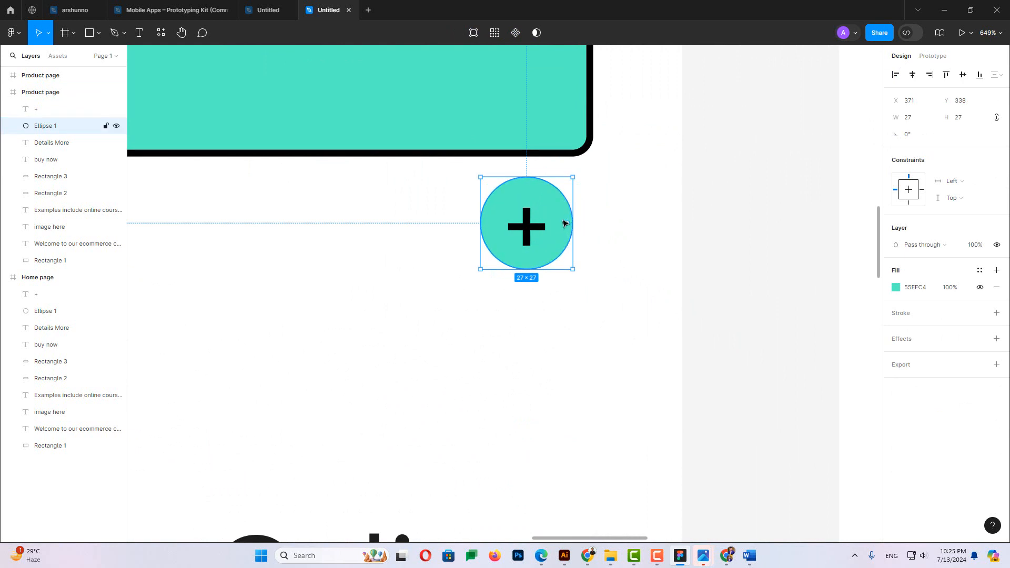
{"action": "key", "text": "ctrl+alt+v"}
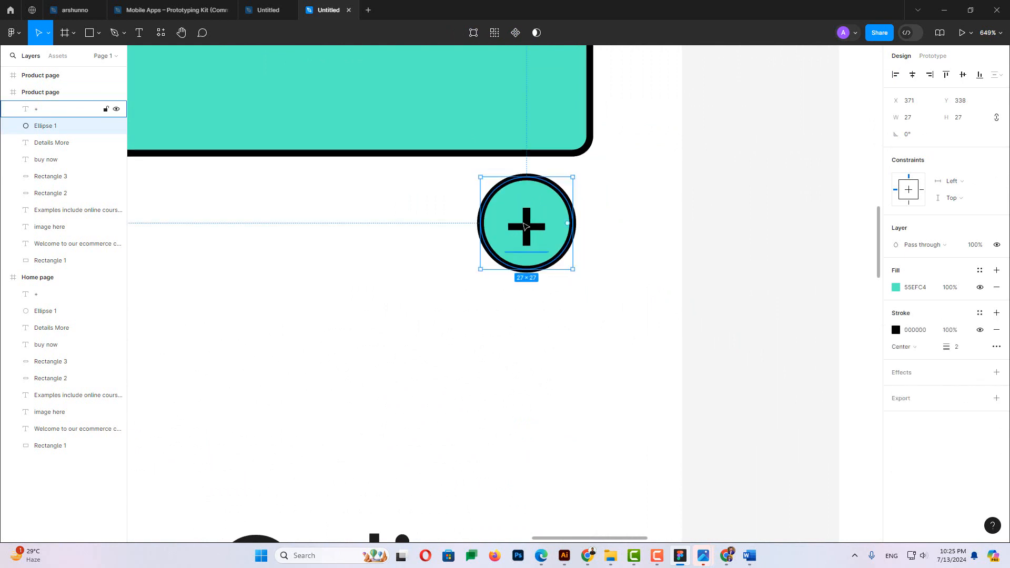
{"action": "left_click", "coordinate": [523, 227]}
{"action": "key", "text": "Up"}
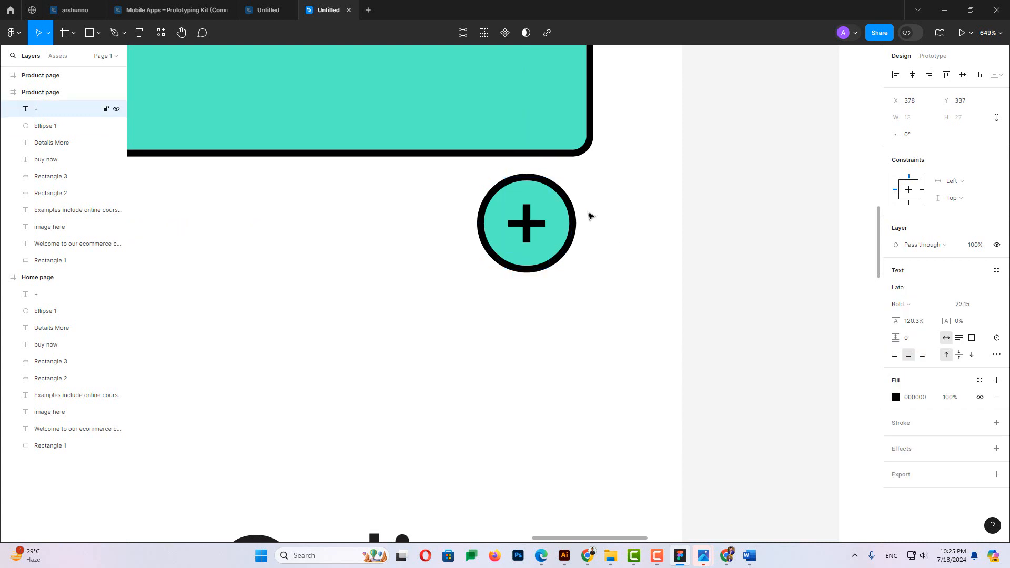
{"action": "scroll", "coordinate": [590, 215], "scroll_direction": "down", "scroll_amount": 10}
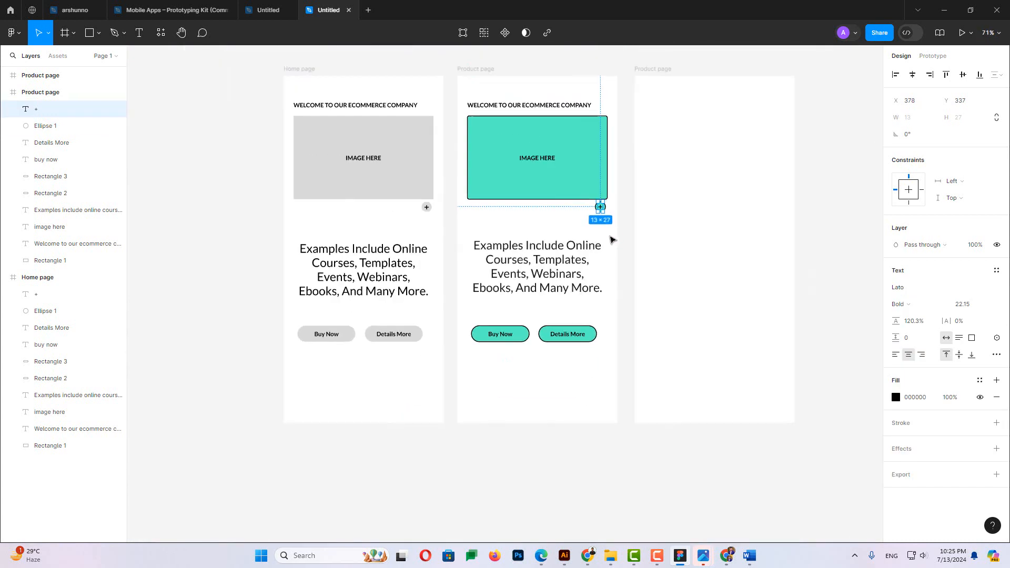
{"action": "left_click", "coordinate": [611, 240]}
Draw a diagonal line about 436 px long from the lower-left to the upper-right corner of the middle Product page's image placeholder
{"action": "scroll", "coordinate": [624, 226], "scroll_direction": "up", "scroll_amount": 3}
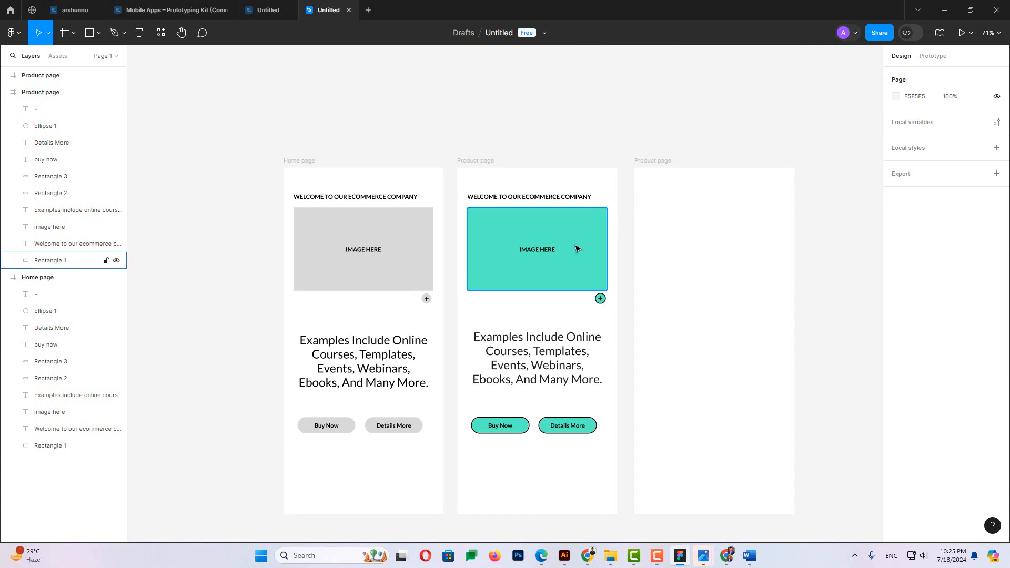
{"action": "scroll", "coordinate": [555, 252], "scroll_direction": "up", "scroll_amount": 5}
{"action": "scroll", "coordinate": [505, 234], "scroll_direction": "down", "scroll_amount": 2}
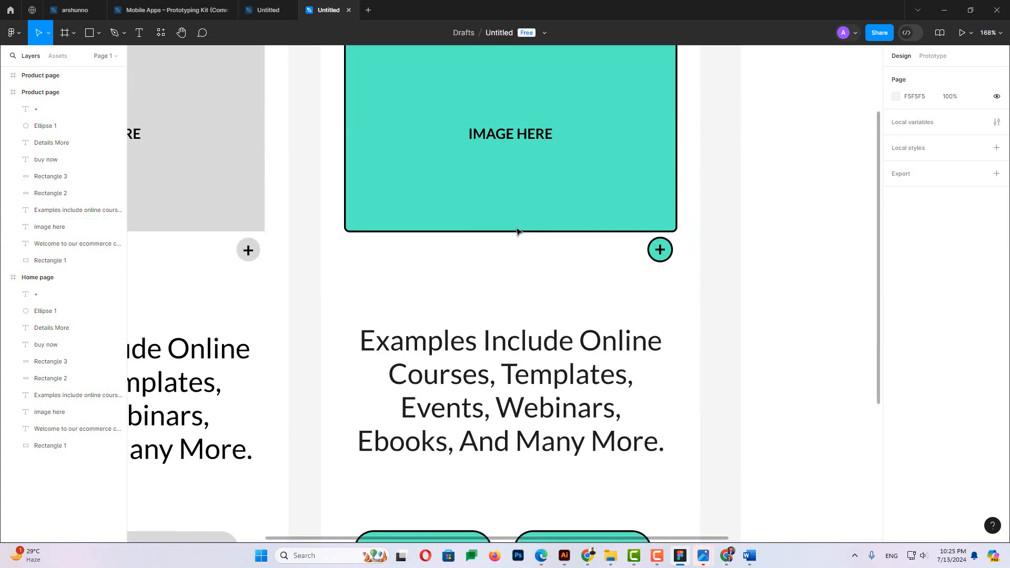
{"action": "scroll", "coordinate": [518, 227], "scroll_direction": "up", "scroll_amount": 2}
{"action": "scroll", "coordinate": [519, 228], "scroll_direction": "down", "scroll_amount": 1}
{"action": "scroll", "coordinate": [517, 223], "scroll_direction": "up", "scroll_amount": 1}
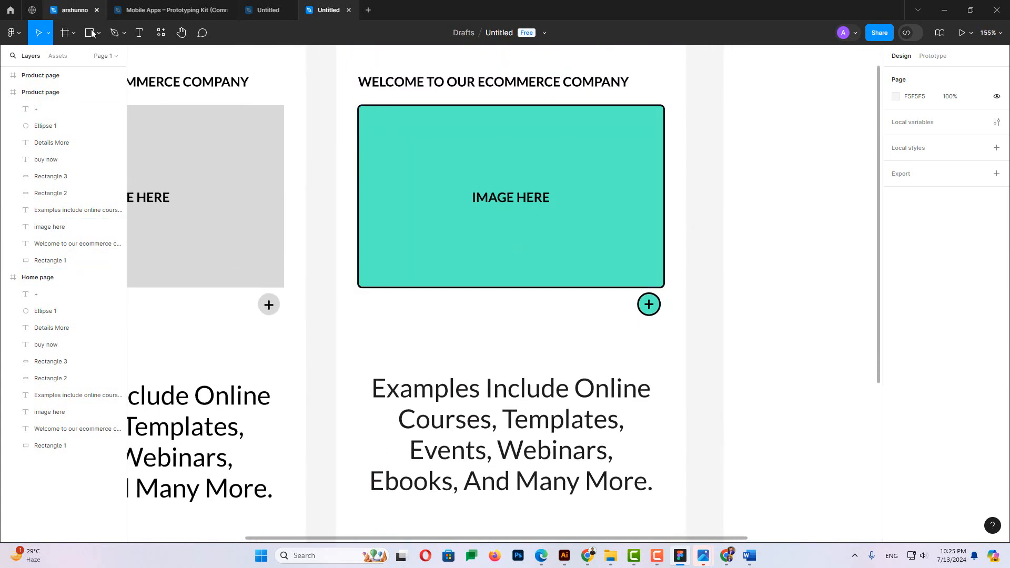
{"action": "left_click", "coordinate": [74, 33]}
{"action": "key", "text": "t"}
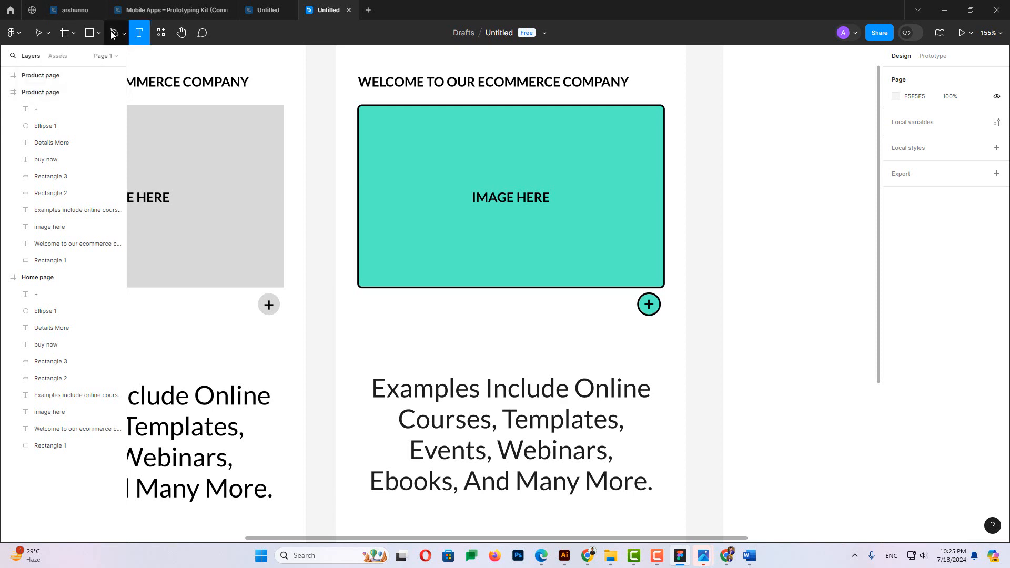
{"action": "left_click", "coordinate": [98, 33]}
{"action": "left_click", "coordinate": [99, 71]}
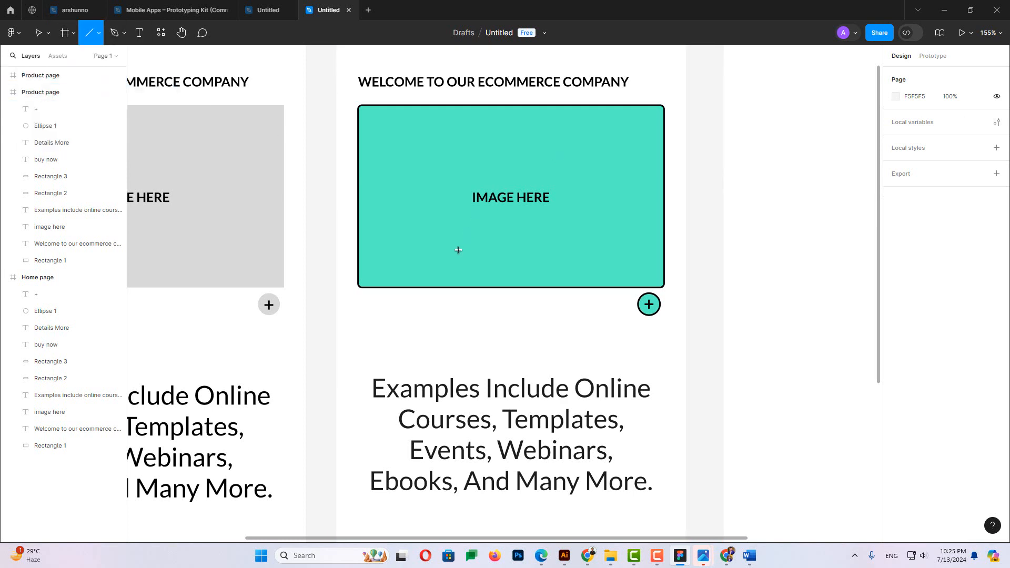
{"action": "mouse_move", "coordinate": [359, 286]}
{"action": "left_mouse_down"}
{"action": "mouse_move", "coordinate": [473, 242]}
{"action": "mouse_move", "coordinate": [604, 136]}
{"action": "mouse_move", "coordinate": [665, 107]}
{"action": "left_mouse_up"}
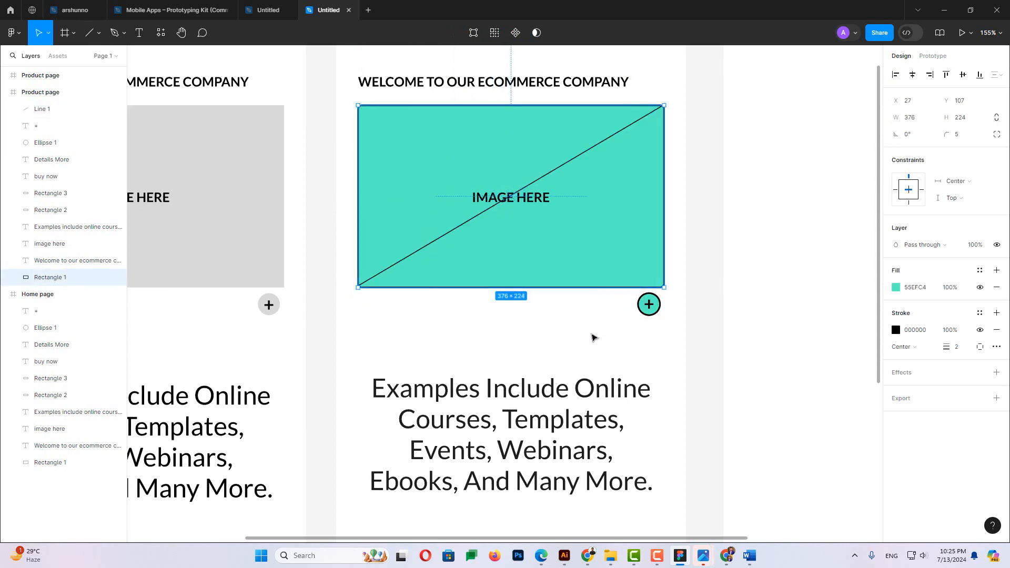
Set the stroke weight of the image placeholder's diagonal line to 2
{"action": "left_click", "coordinate": [593, 338]}
{"action": "left_click", "coordinate": [595, 149]}
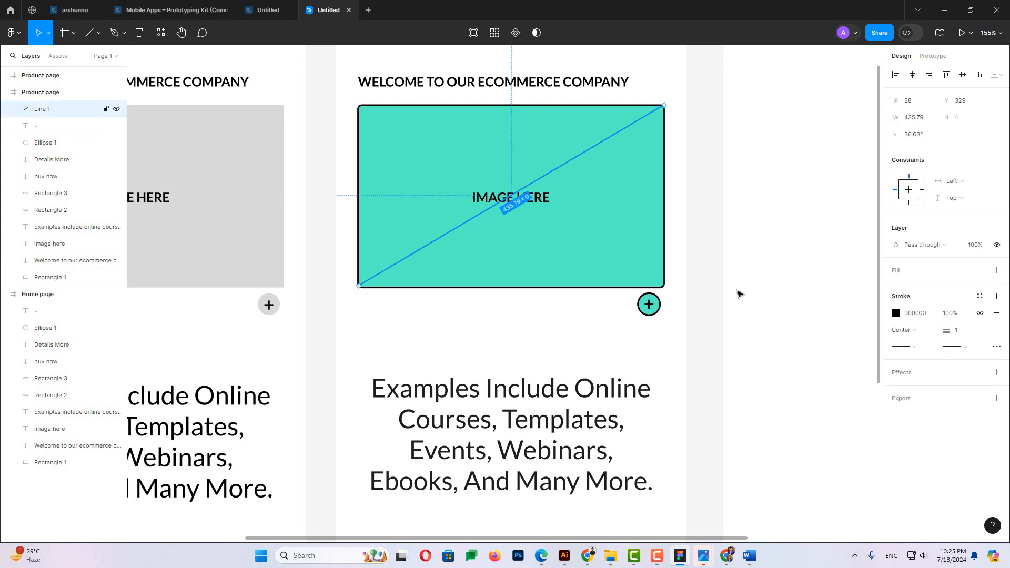
{"action": "left_click", "coordinate": [951, 330]}
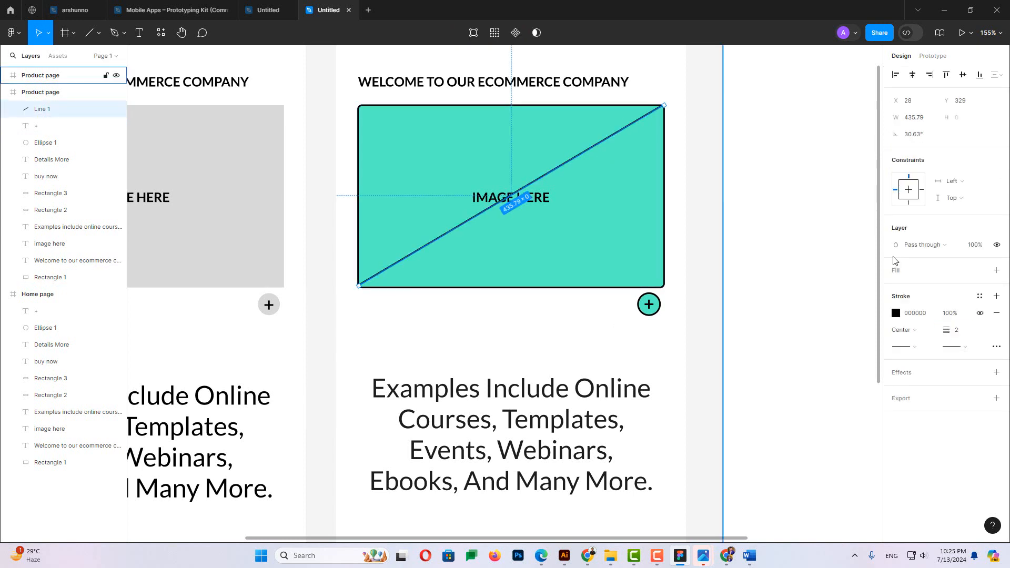
{"action": "left_click", "coordinate": [652, 363]}
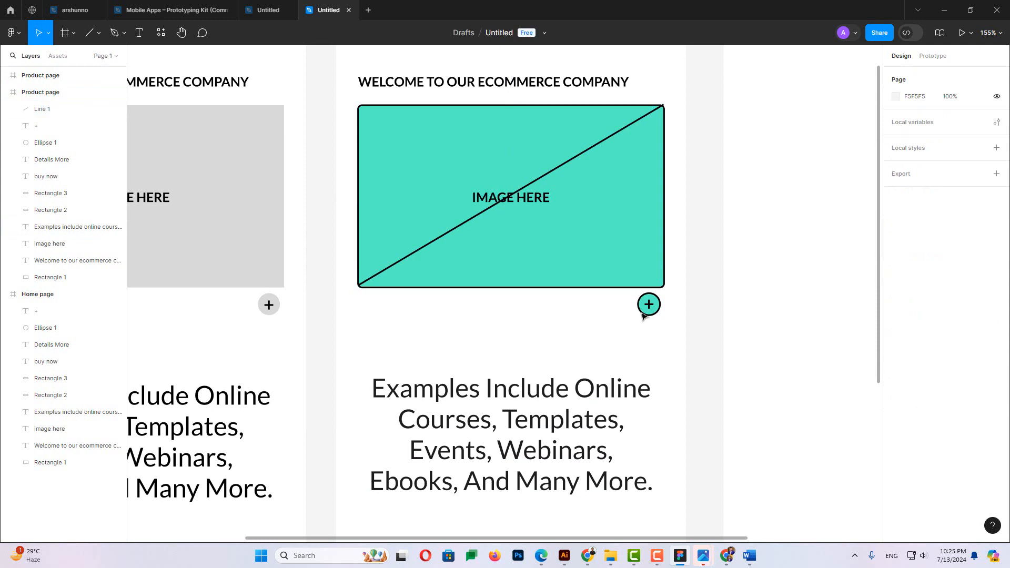
Draw the opposite diagonal, about 435 px long, across the turquoise image placeholder and set its stroke weight to 2
{"action": "left_click", "coordinate": [90, 32]}
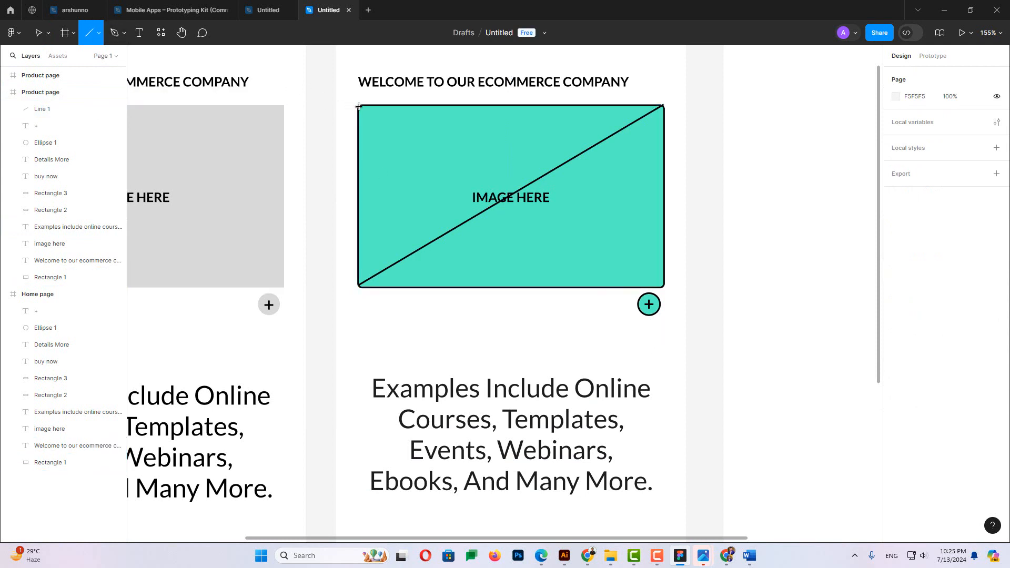
{"action": "mouse_move", "coordinate": [359, 106]}
{"action": "left_mouse_down"}
{"action": "mouse_move", "coordinate": [588, 241]}
{"action": "mouse_move", "coordinate": [613, 277]}
{"action": "mouse_move", "coordinate": [664, 286]}
{"action": "left_mouse_up"}
{"action": "left_click", "coordinate": [955, 333]}
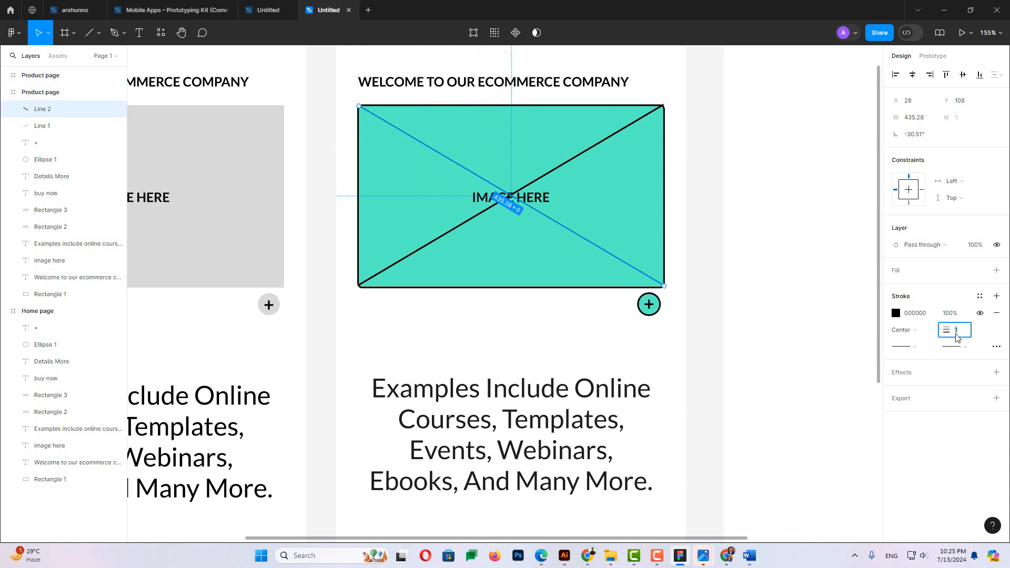
{"action": "key", "text": "Return"}
{"action": "left_click", "coordinate": [686, 358]}
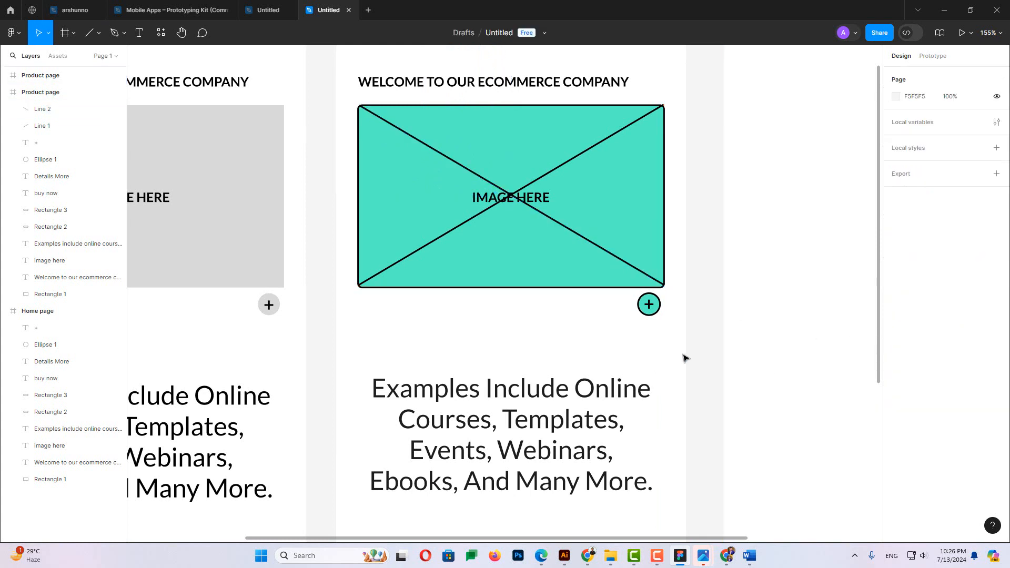
Move the turquoise placeholder's "IMAGE HERE" label straight down below the crossing of the diagonals, to about Y 268
{"action": "left_click_drag", "start_coordinate": [543, 208], "coordinate": [541, 254]}
{"action": "scroll", "coordinate": [568, 257], "scroll_direction": "down", "scroll_amount": 5}
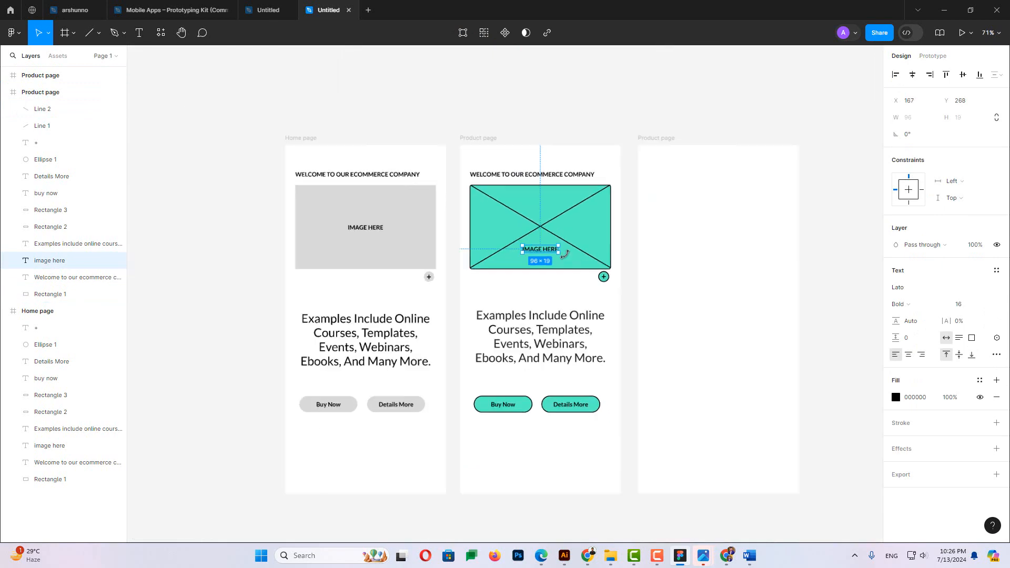
{"action": "scroll", "coordinate": [624, 259], "scroll_direction": "down", "scroll_amount": 2}
{"action": "left_click", "coordinate": [661, 277]}
{"action": "left_click", "coordinate": [559, 482]}
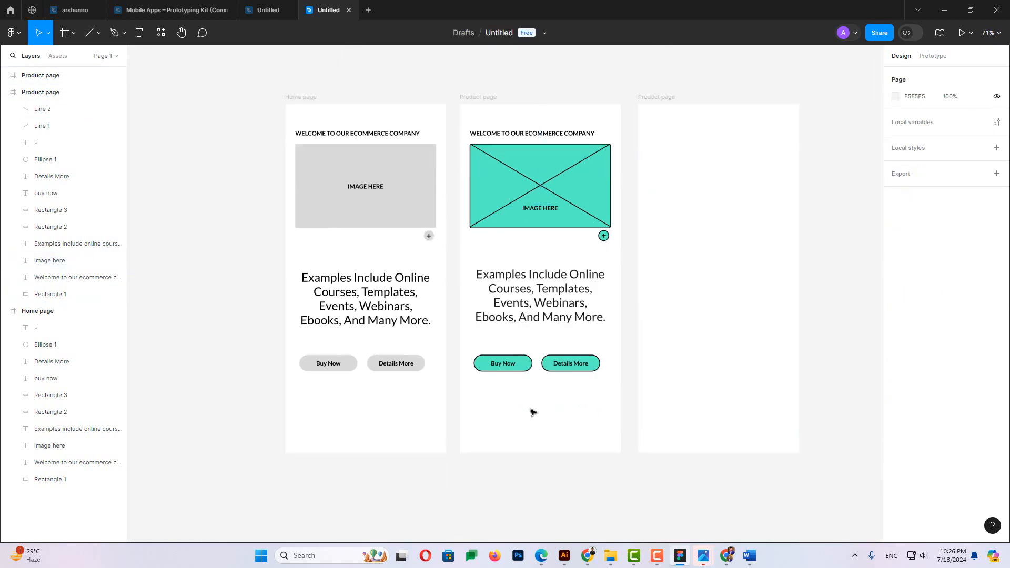
Switch to Edge to examine the low-fidelity wireframe reference image, and return to the Figma design
{"action": "scroll", "coordinate": [496, 319], "scroll_direction": "up", "scroll_amount": 1}
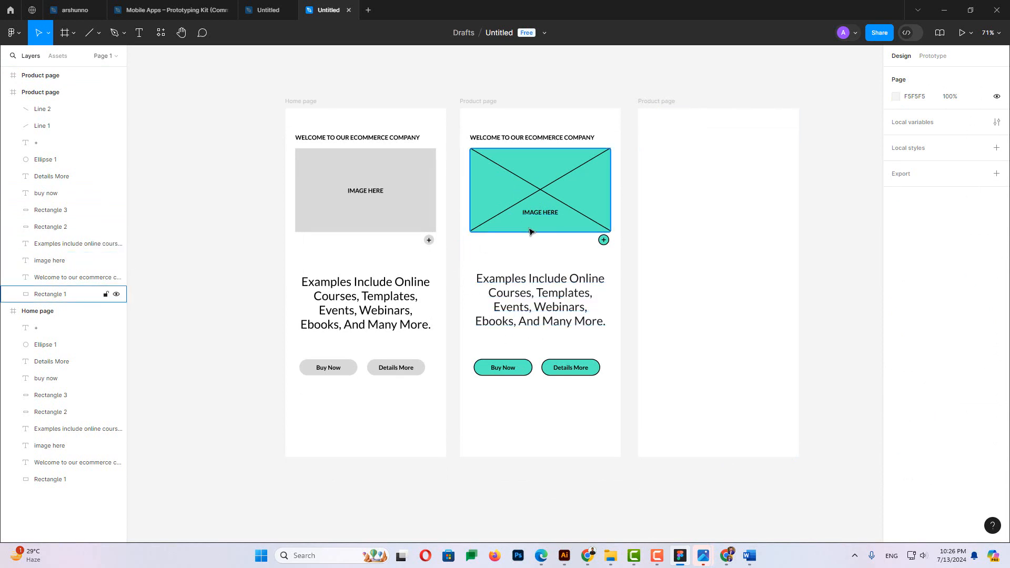
{"action": "left_click", "coordinate": [548, 301]}
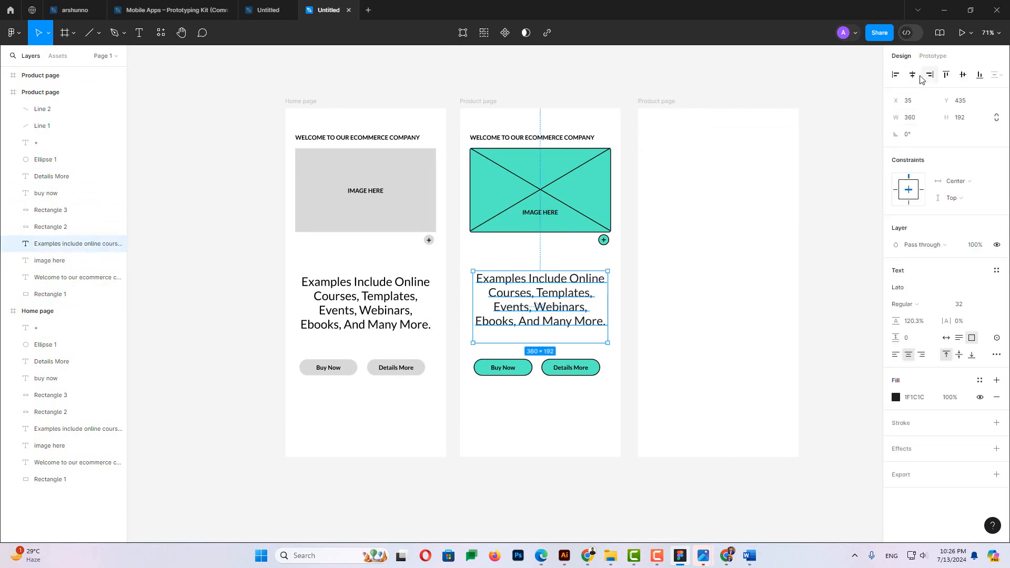
{"action": "left_click", "coordinate": [541, 561]}
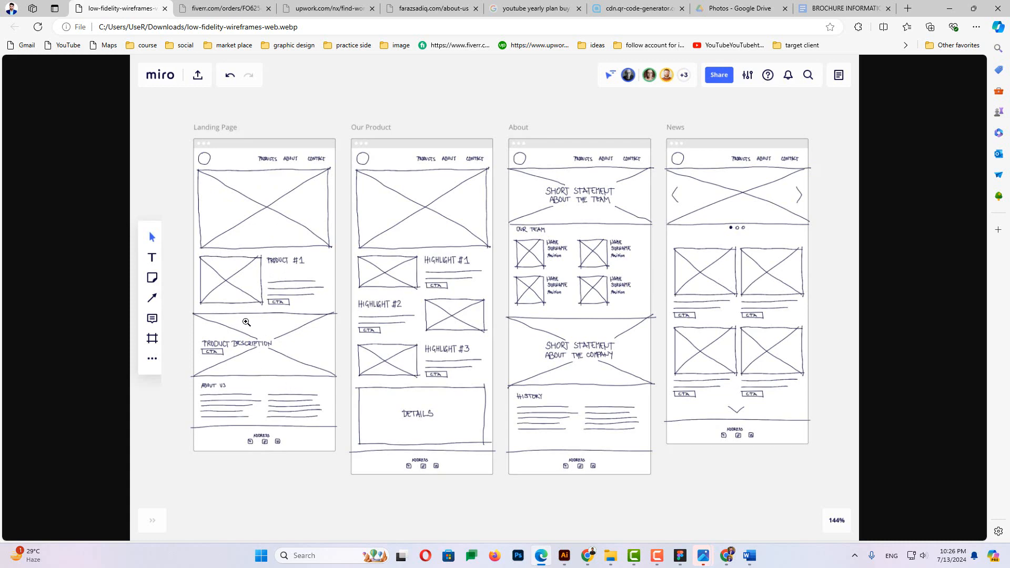
{"action": "left_click", "coordinate": [564, 556]}
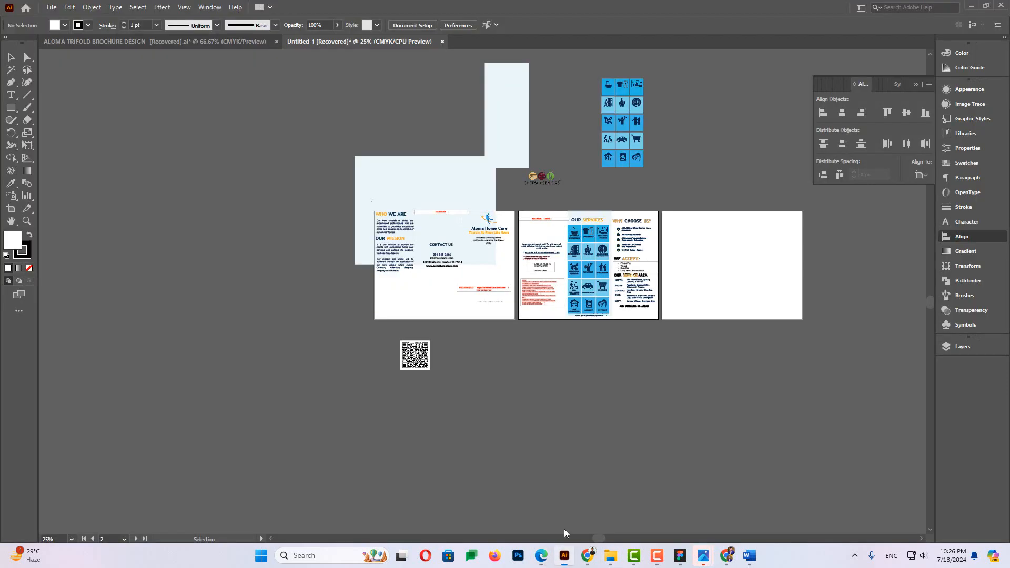
{"action": "left_click", "coordinate": [680, 555]}
{"action": "key", "text": "Escape"}
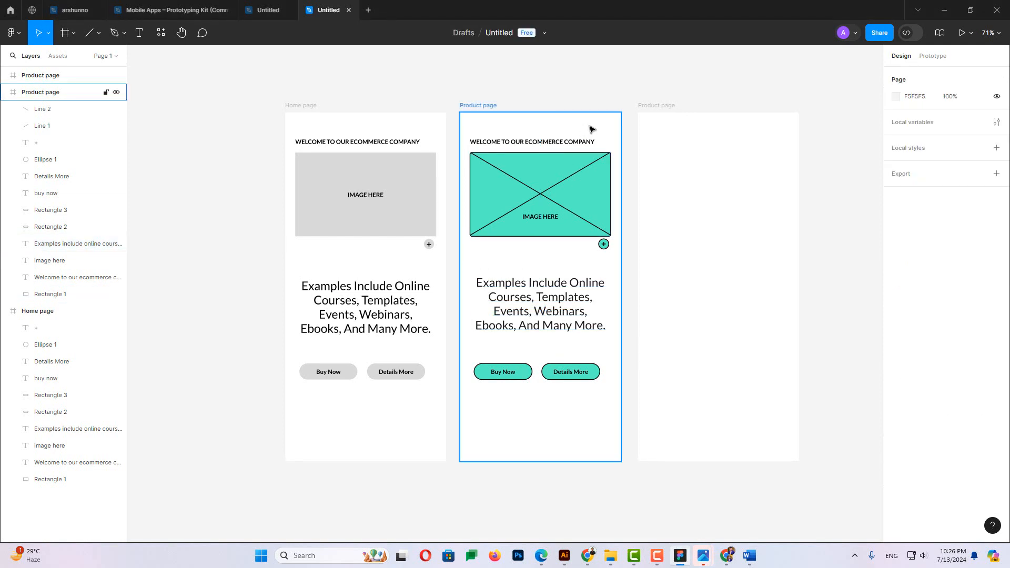
Draw a horizontal line about 37 px long above the middle Product page's heading, near the frame's right edge, with stroke weight 2
{"action": "scroll", "coordinate": [583, 136], "scroll_direction": "up", "scroll_amount": 10}
{"action": "scroll", "coordinate": [598, 142], "scroll_direction": "up", "scroll_amount": 1}
{"action": "scroll", "coordinate": [631, 194], "scroll_direction": "up", "scroll_amount": 3, "text": "ctrl"}
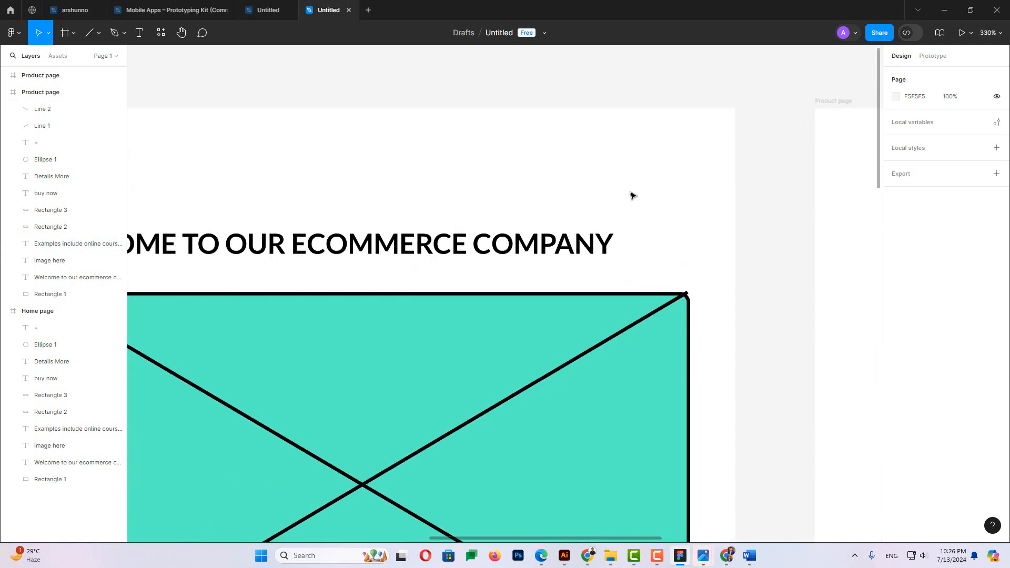
{"action": "left_click", "coordinate": [99, 33]}
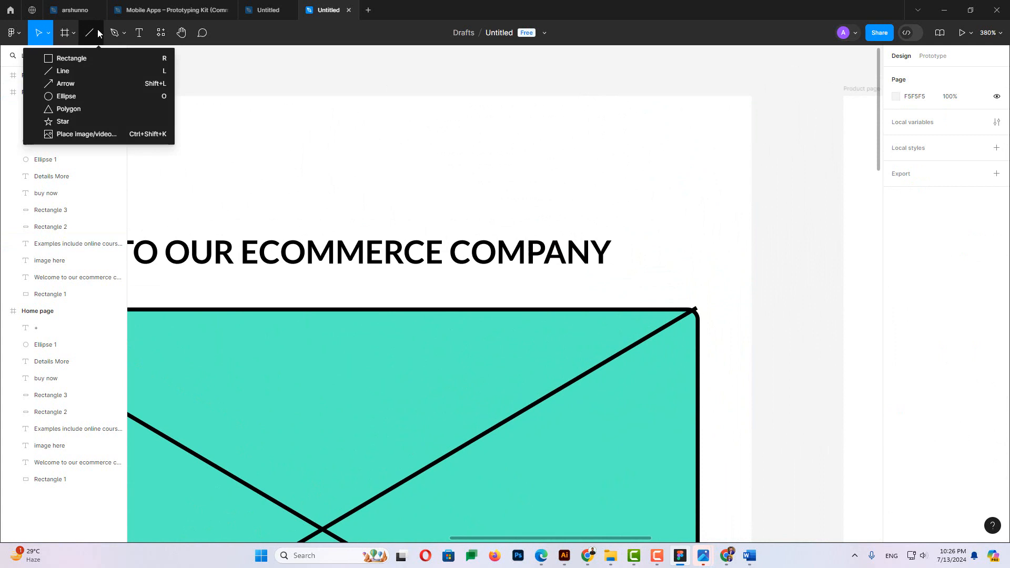
{"action": "left_click", "coordinate": [86, 67]}
{"action": "left_click_drag", "start_coordinate": [624, 145], "coordinate": [698, 148]}
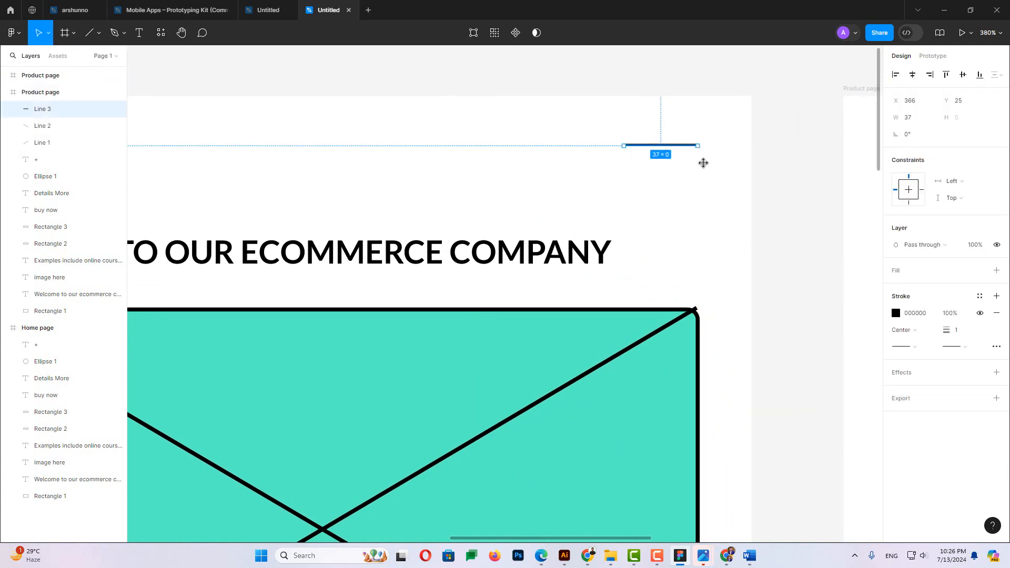
{"action": "left_click", "coordinate": [957, 330]}
{"action": "left_click", "coordinate": [750, 182]}
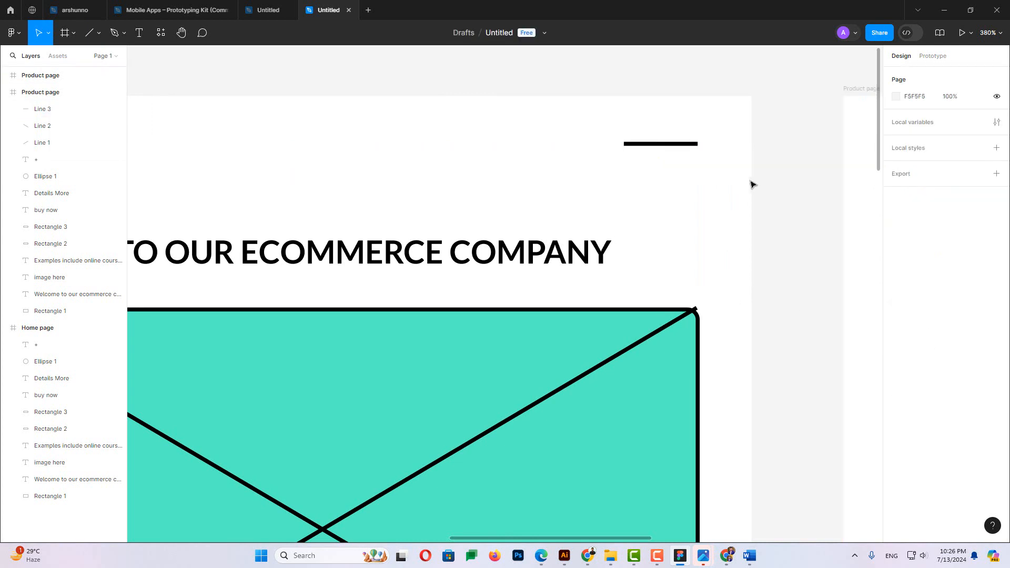
Duplicate the short line 7 px below itself and repeat the duplication once to form a three-line menu icon
{"action": "scroll", "coordinate": [678, 149], "scroll_direction": "up", "scroll_amount": 5}
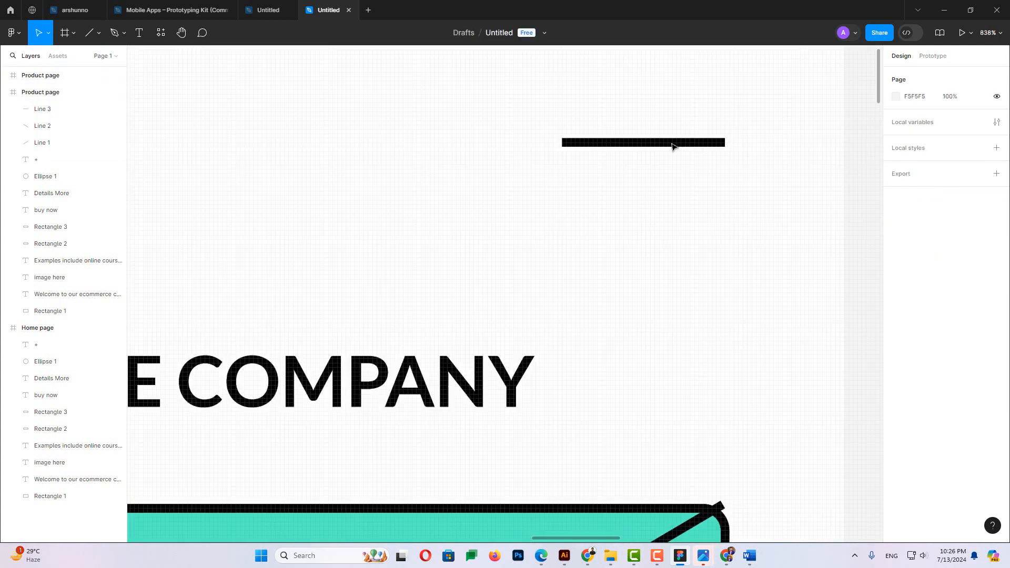
{"action": "scroll", "coordinate": [665, 145], "scroll_direction": "down", "scroll_amount": 2}
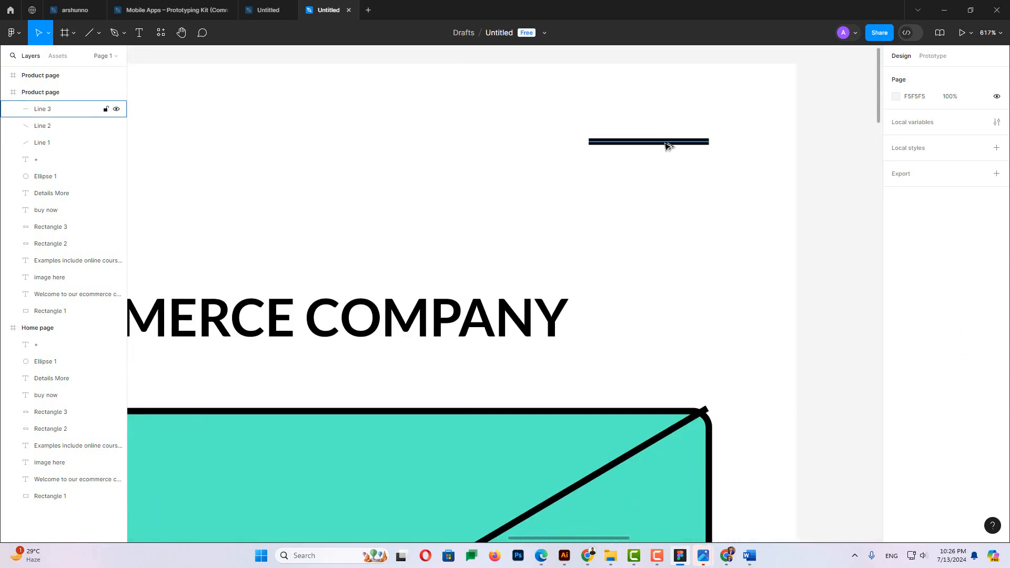
{"action": "left_click_drag", "start_coordinate": [668, 144], "coordinate": [669, 169]}
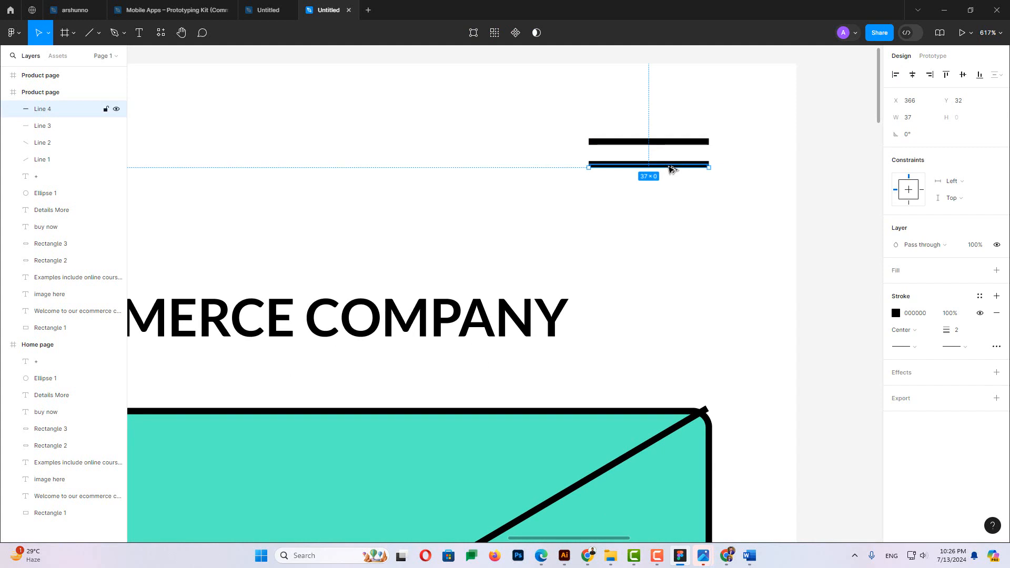
{"action": "key", "text": "ctrl+d"}
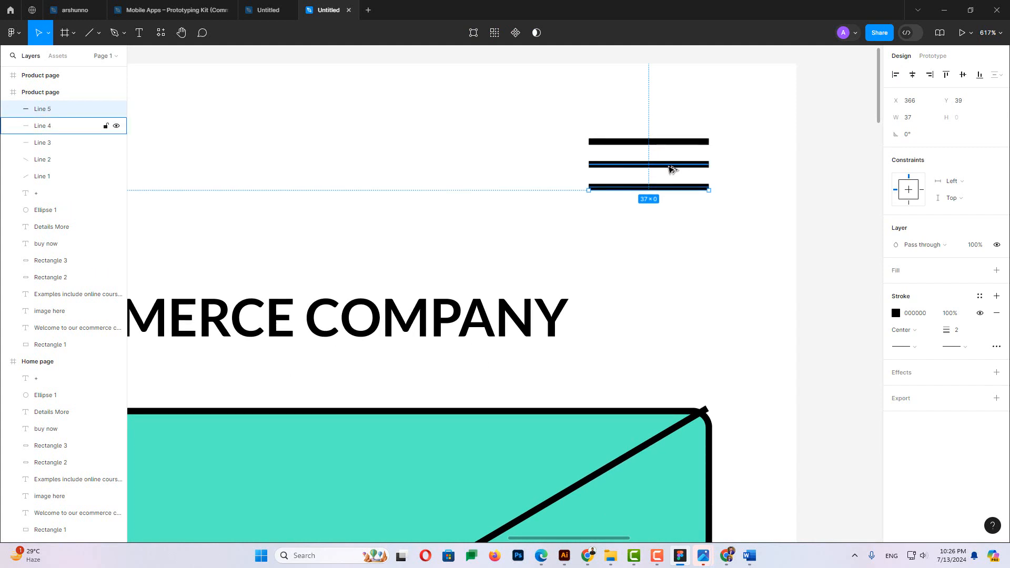
Repeat the line duplication nine more times at the same spacing, extending the stack down to the image placeholder
{"action": "key", "text": "ctrl+d"}
{"action": "key", "text": "ctrl+d"}
{"action": "key", "text": "ctrl+d"}
{"action": "key", "text": "ctrl+d"}
{"action": "key", "text": "ctrl+d"}
{"action": "key", "text": "ctrl+d"}
{"action": "key", "text": "ctrl+d"}
{"action": "key", "text": "ctrl+d"}
{"action": "key", "text": "ctrl+d"}
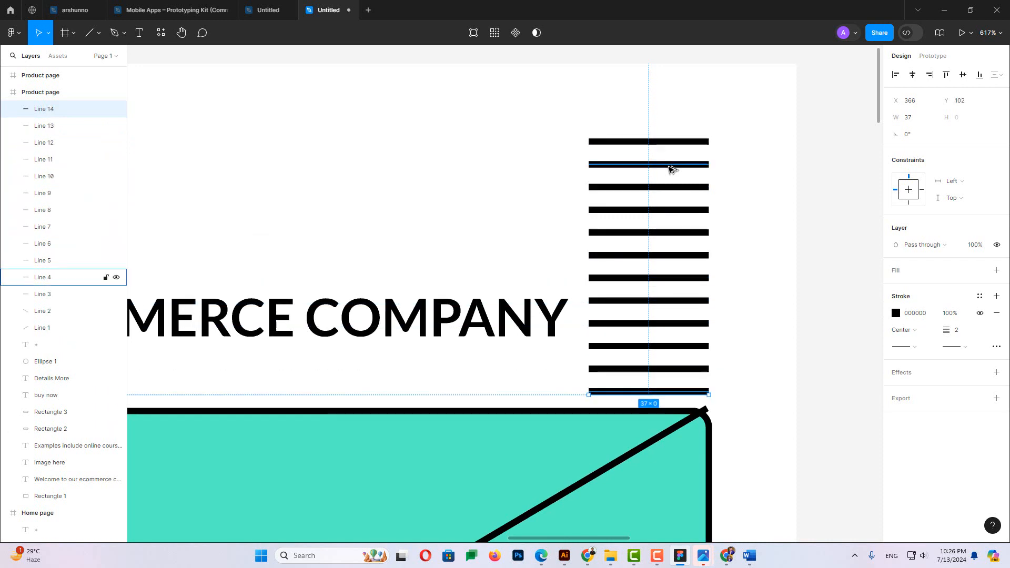
{"action": "scroll", "coordinate": [631, 181], "scroll_direction": "down", "scroll_amount": 1}
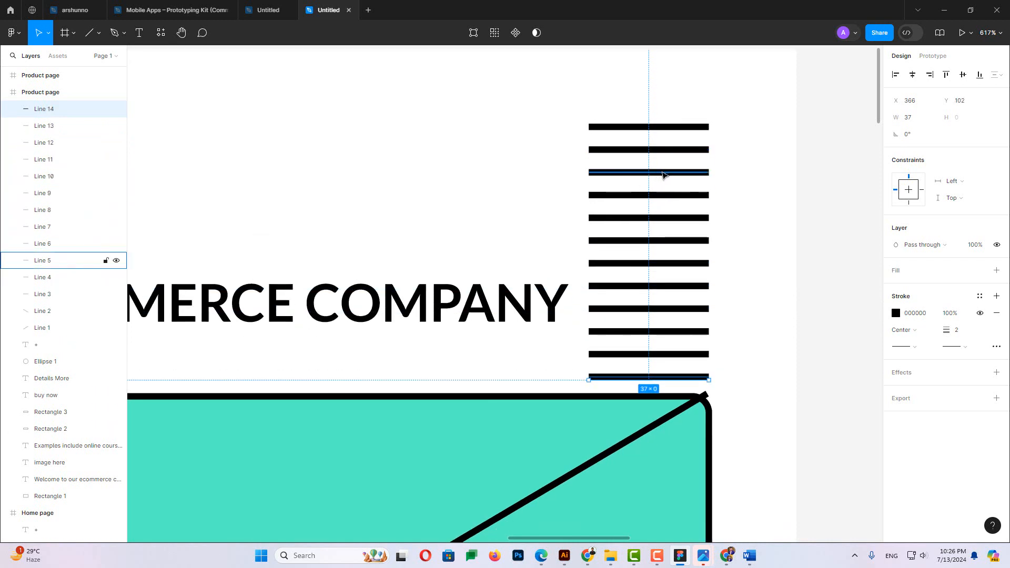
{"action": "left_click", "coordinate": [733, 185]}
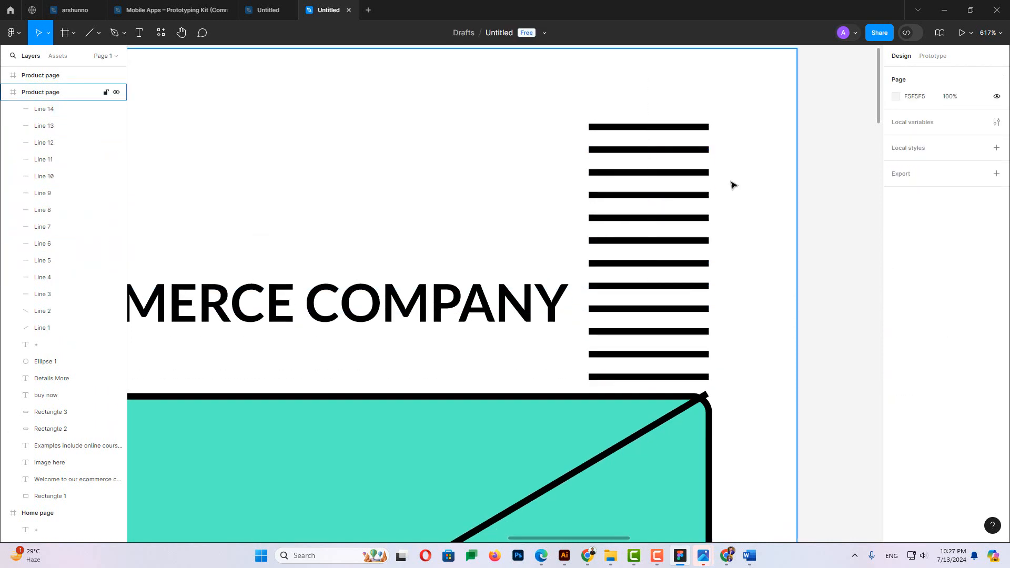
Undo the repeated line duplications until only two lines of the menu icon remain above the Product page heading
{"action": "key", "text": "ctrl+z"}
{"action": "key", "text": "ctrl+z"}
{"action": "key", "text": "ctrl+z"}
{"action": "key", "text": "ctrl+z"}
{"action": "key", "text": "ctrl+z"}
{"action": "key", "text": "ctrl+z"}
{"action": "key", "text": "ctrl+z"}
{"action": "key", "text": "ctrl+z"}
{"action": "key", "text": "ctrl+z"}
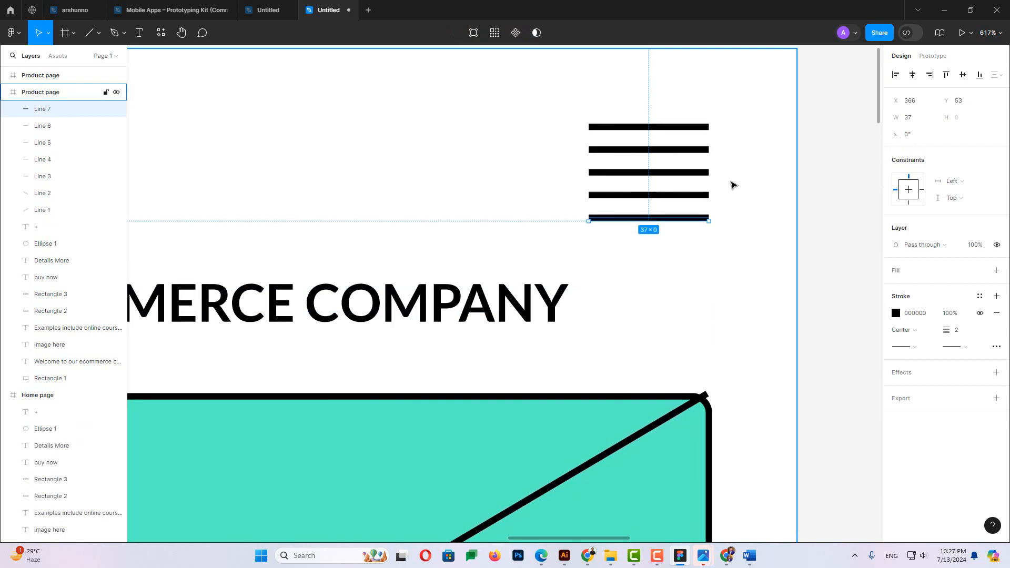
{"action": "key", "text": "ctrl+z"}
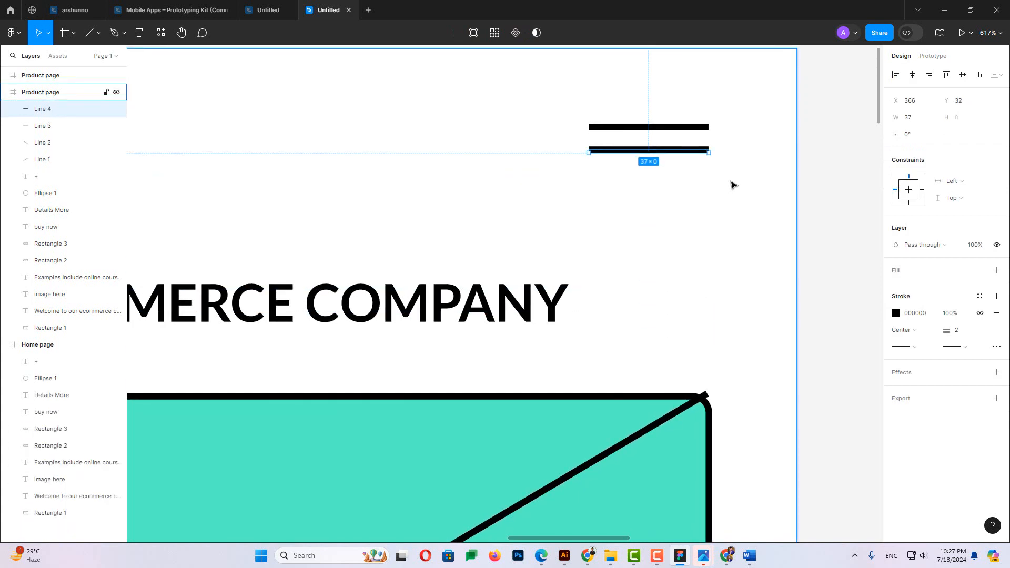
Duplicate the lower menu line and place the copy about 13 px beneath it, and move the top line down to Y 26
{"action": "key", "text": "Escape"}
{"action": "left_click", "coordinate": [682, 156]}
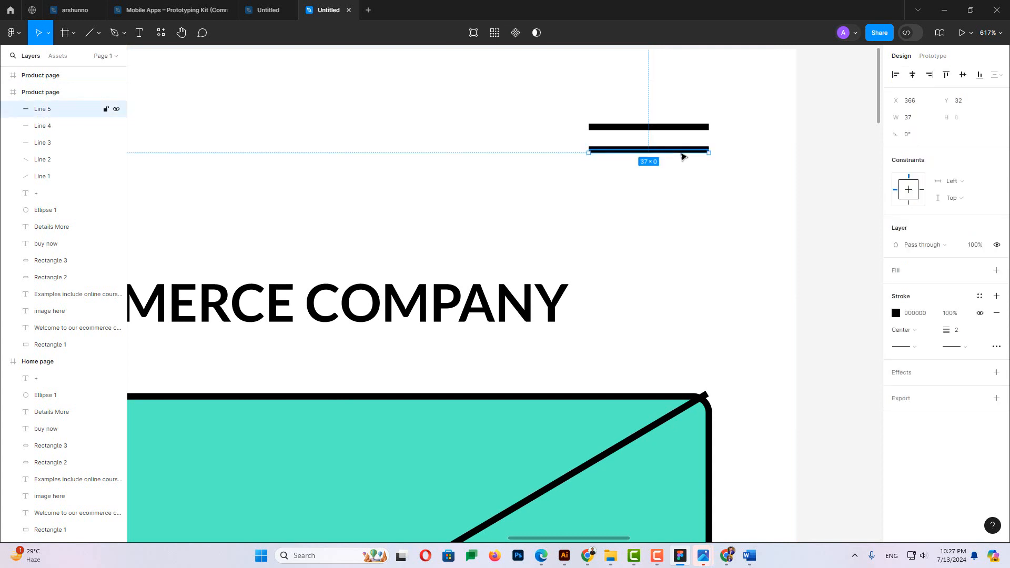
{"action": "key", "text": "ctrl+d"}
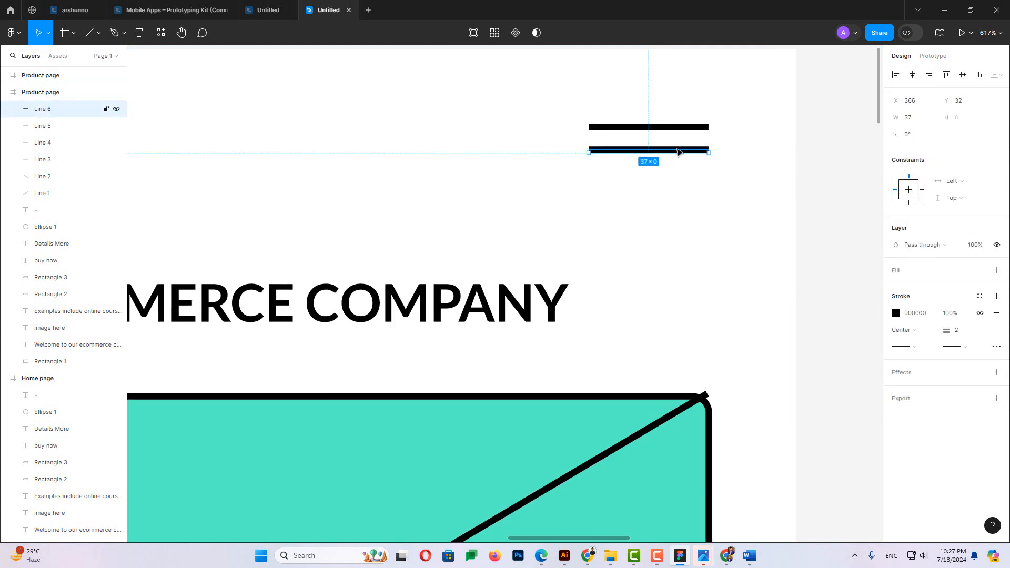
{"action": "left_click_drag", "start_coordinate": [677, 152], "coordinate": [672, 185]}
{"action": "key", "text": "Right"}
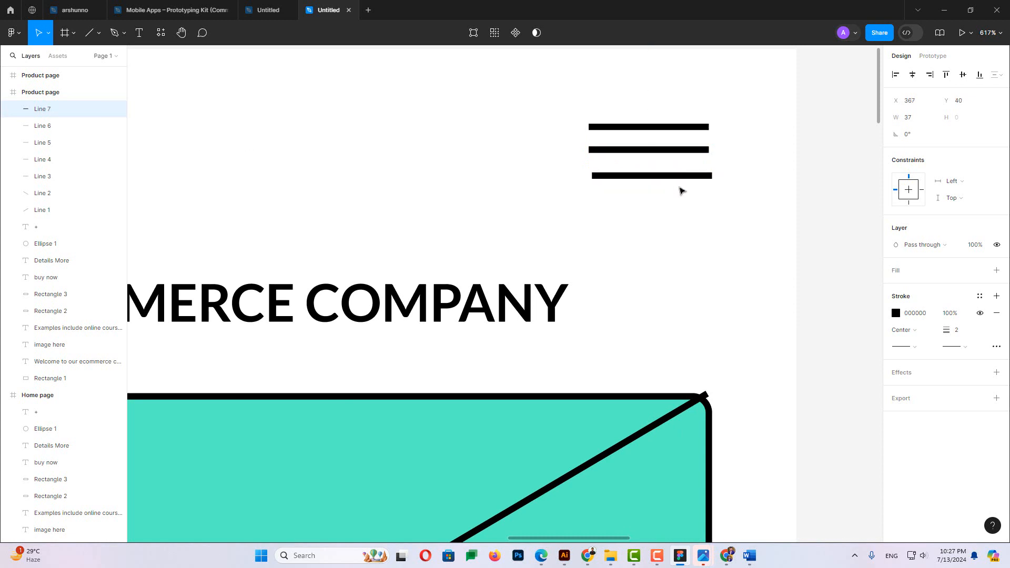
{"action": "key", "text": "Down"}
{"action": "key", "text": "Down"}
{"action": "key", "text": "Down"}
{"action": "key", "text": "Down"}
{"action": "key", "text": "Down"}
{"action": "mouse_move", "coordinate": [676, 127]}
{"action": "left_mouse_down"}
{"action": "mouse_move", "coordinate": [676, 106]}
{"action": "mouse_move", "coordinate": [676, 131]}
{"action": "left_mouse_up"}
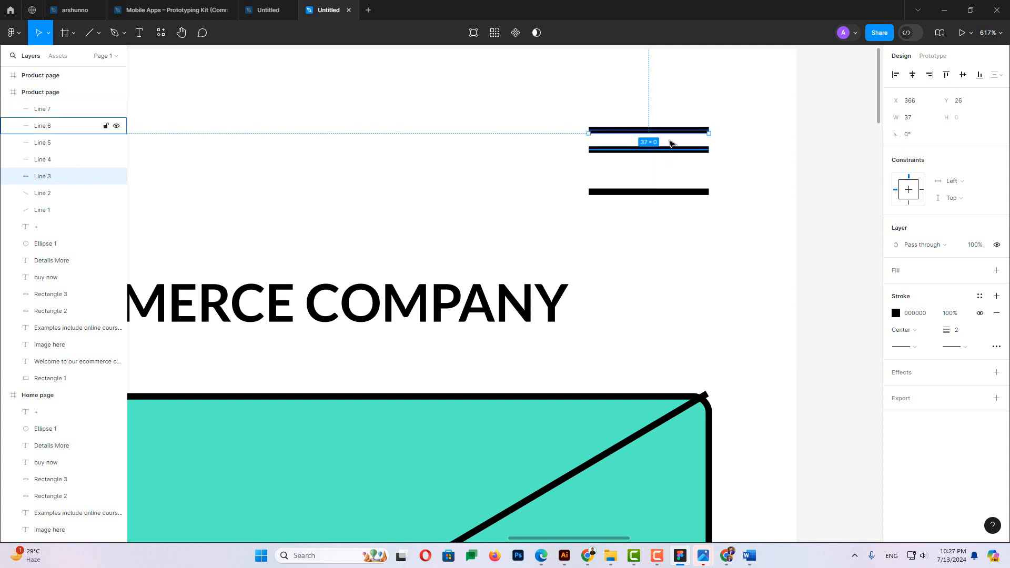
{"action": "left_click", "coordinate": [573, 157]}
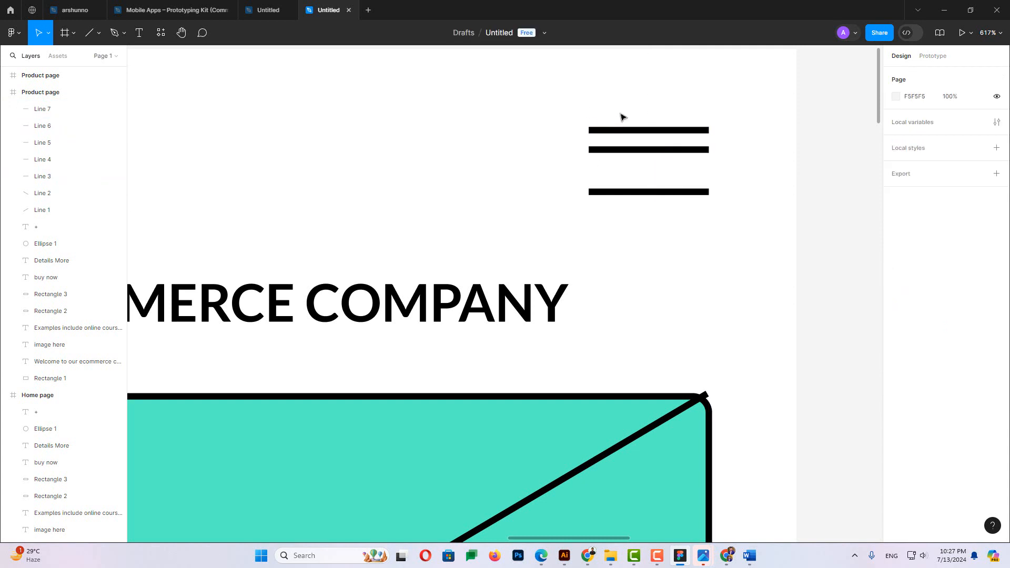
Move the middle menu line down to Y 40 and delete the two surplus lines stacked with it
{"action": "left_click_drag", "start_coordinate": [620, 117], "coordinate": [686, 211]}
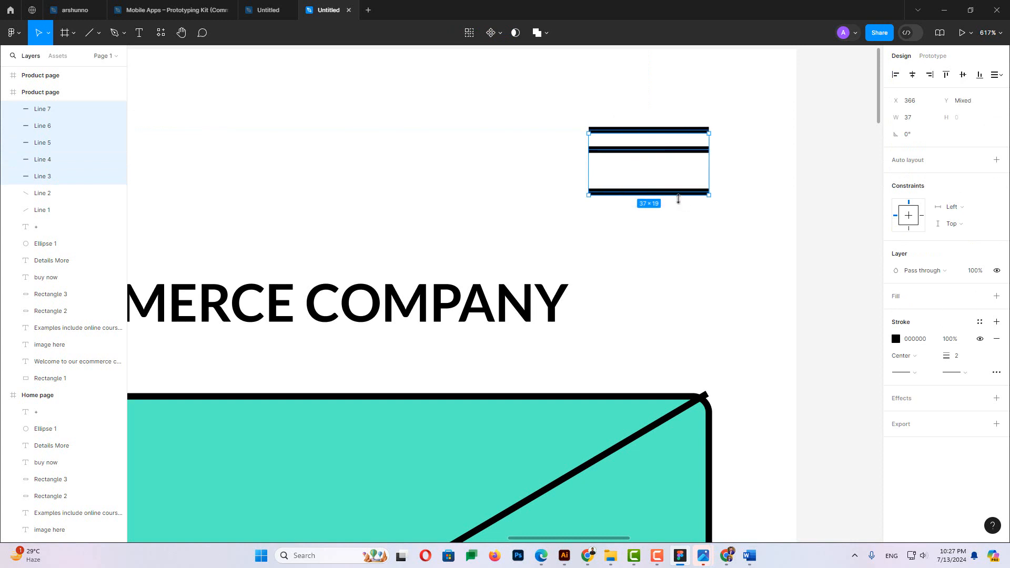
{"action": "left_click", "coordinate": [679, 199]}
{"action": "left_click_drag", "start_coordinate": [658, 150], "coordinate": [656, 181]}
{"action": "key", "text": "Delete"}
{"action": "left_click", "coordinate": [655, 150]}
{"action": "key", "text": "Delete"}
{"action": "key", "text": "Delete"}
{"action": "key", "text": "ctrl+z"}
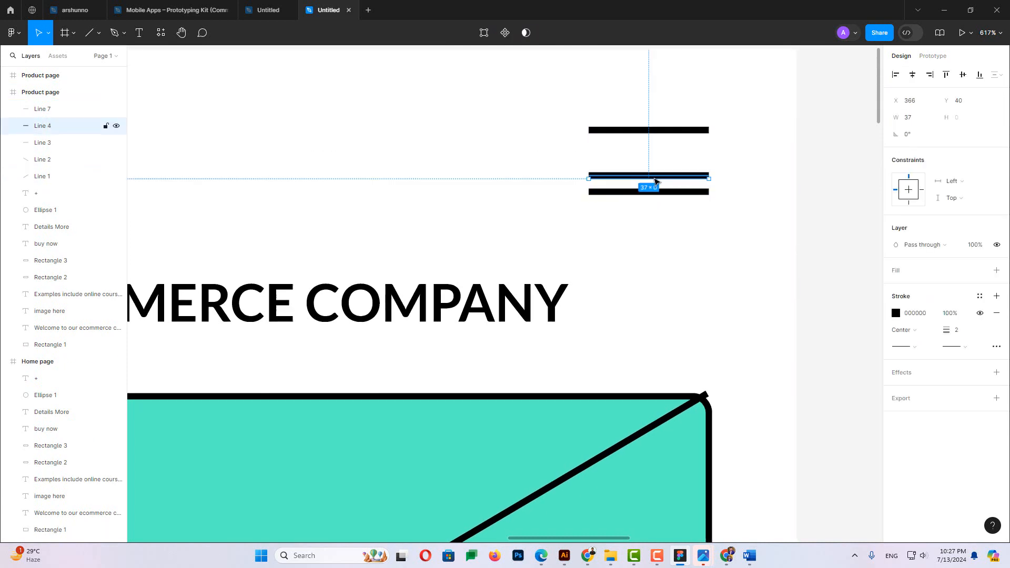
Distribute the three menu lines with equal vertical spacing
{"action": "left_click", "coordinate": [613, 119]}
{"action": "left_click_drag", "start_coordinate": [633, 109], "coordinate": [668, 211]}
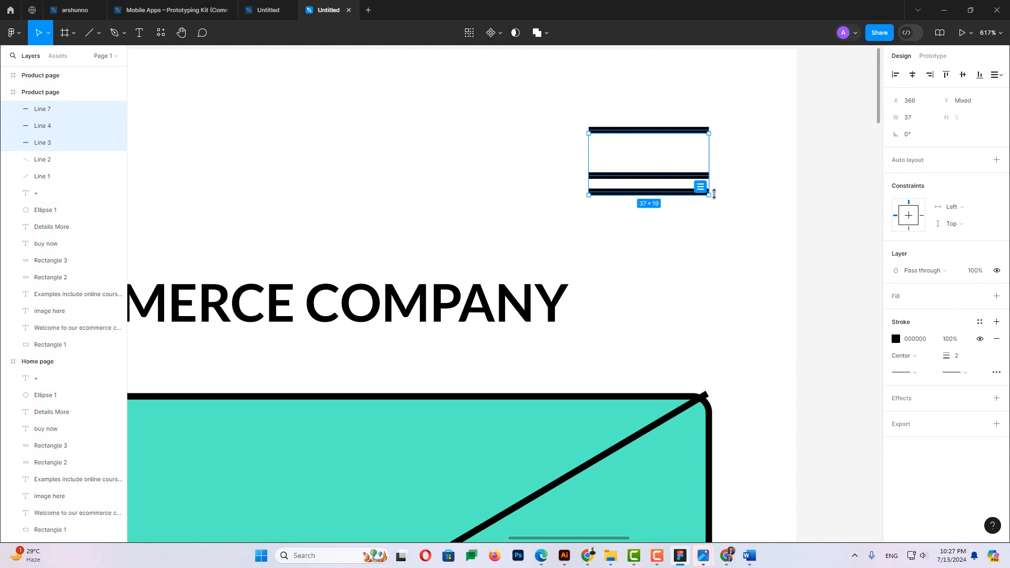
{"action": "left_click", "coordinate": [997, 76]}
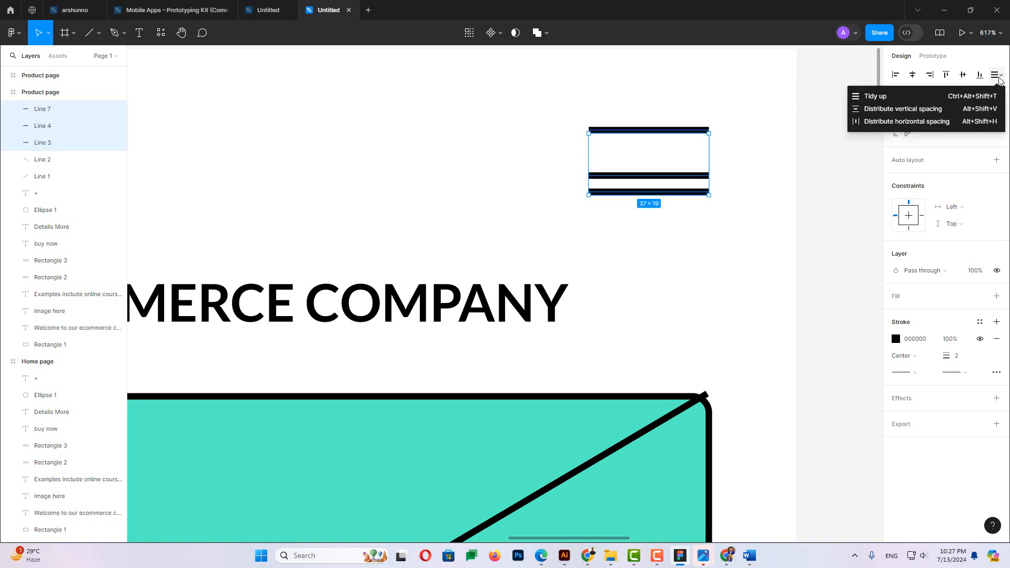
{"action": "left_click", "coordinate": [912, 114]}
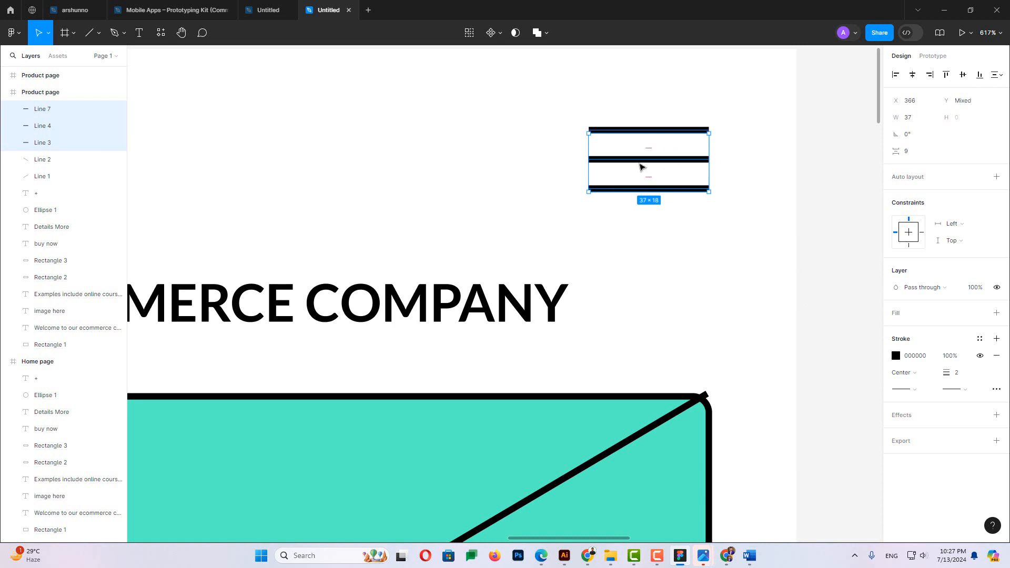
Give the three menu icon lines round end caps
{"action": "scroll", "coordinate": [633, 132], "scroll_direction": "up", "scroll_amount": 10}
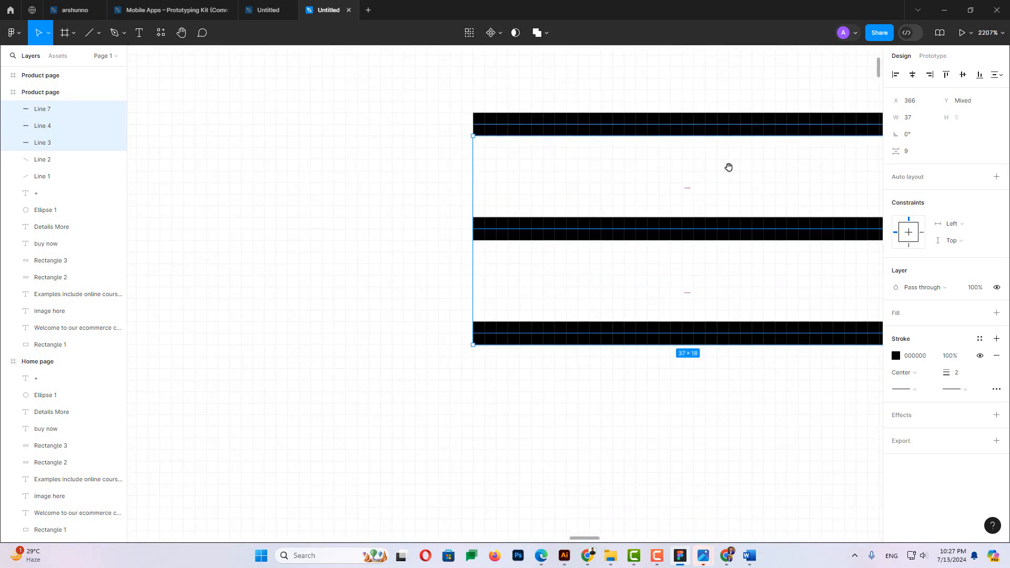
{"action": "left_click_drag", "start_coordinate": [728, 166], "coordinate": [557, 169]}
{"action": "left_click", "coordinate": [238, 119]}
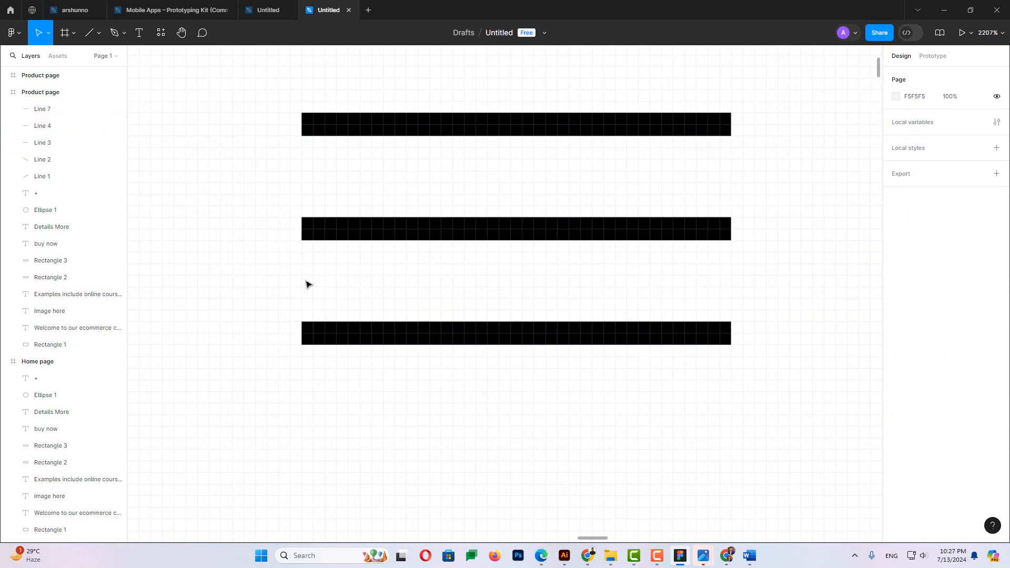
{"action": "left_click_drag", "start_coordinate": [283, 103], "coordinate": [517, 353]}
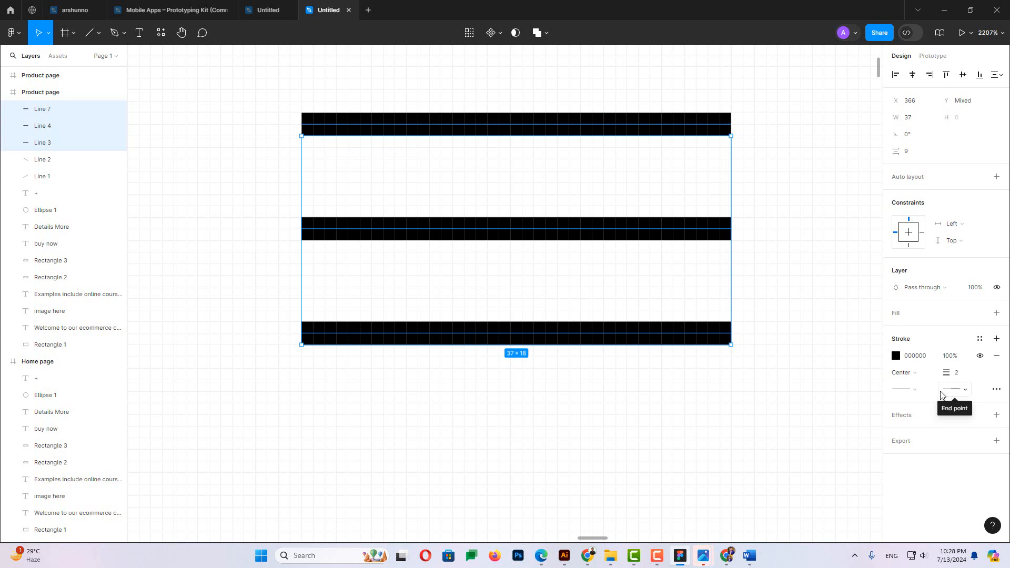
{"action": "left_click", "coordinate": [913, 392]}
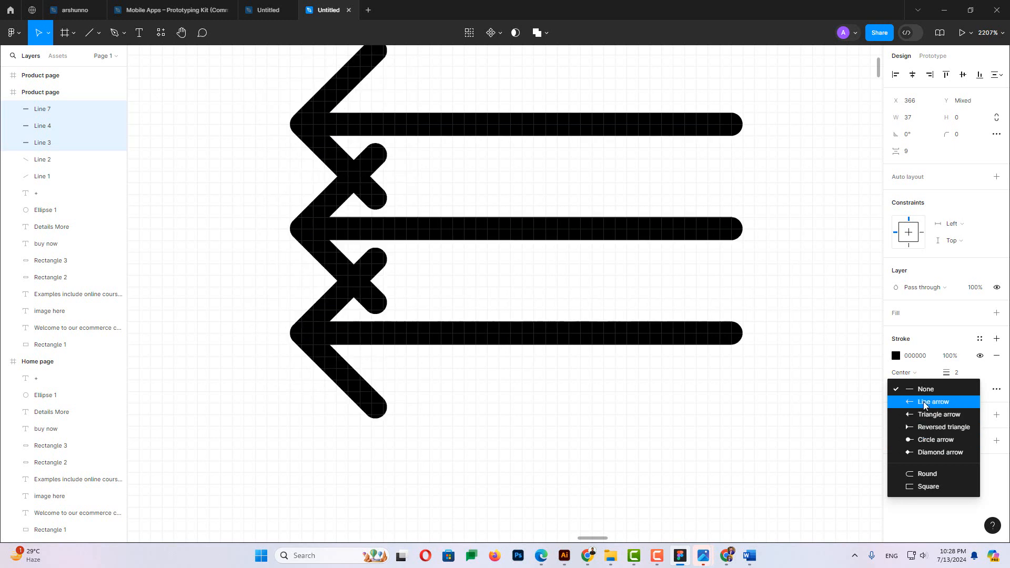
{"action": "left_click", "coordinate": [914, 474]}
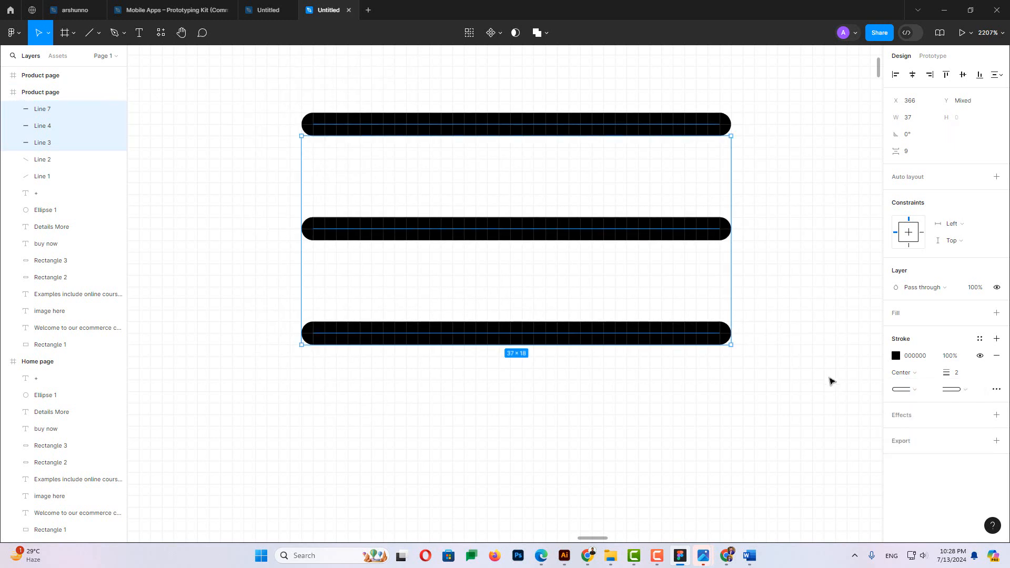
Examine the menu icon, heading, body text and buttons of the colored Product page alongside the Home page and the empty frame
{"action": "key", "text": "shift+0"}
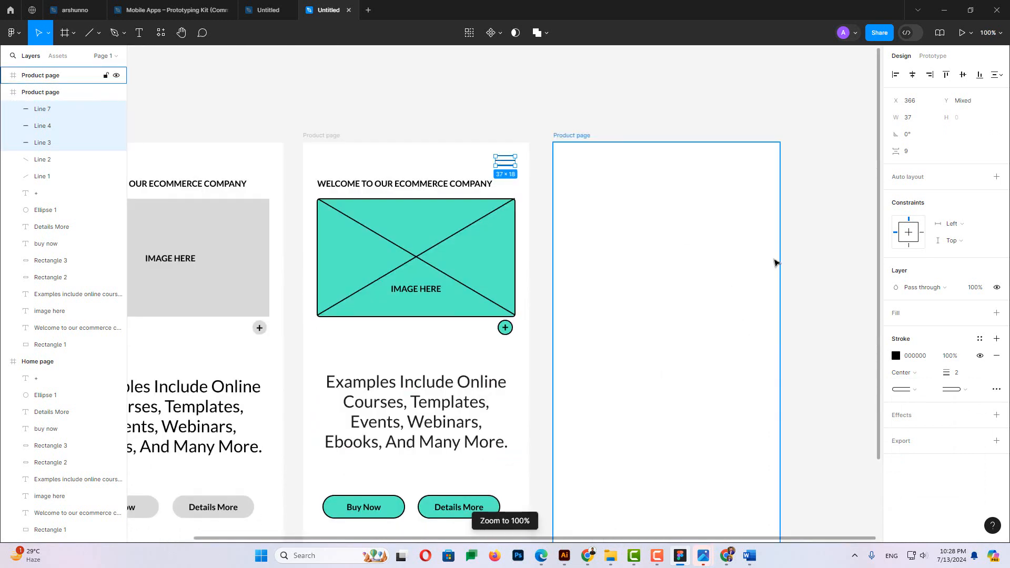
{"action": "left_click", "coordinate": [799, 270]}
{"action": "scroll", "coordinate": [825, 253], "scroll_direction": "down", "scroll_amount": 3, "text": "ctrl"}
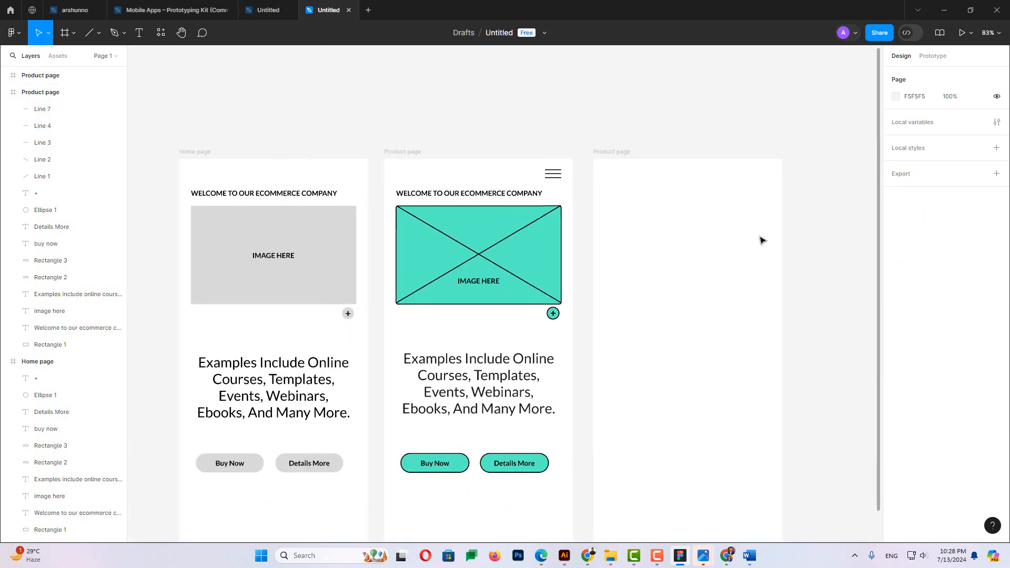
{"action": "scroll", "coordinate": [607, 203], "scroll_direction": "down", "scroll_amount": 2, "text": "ctrl"}
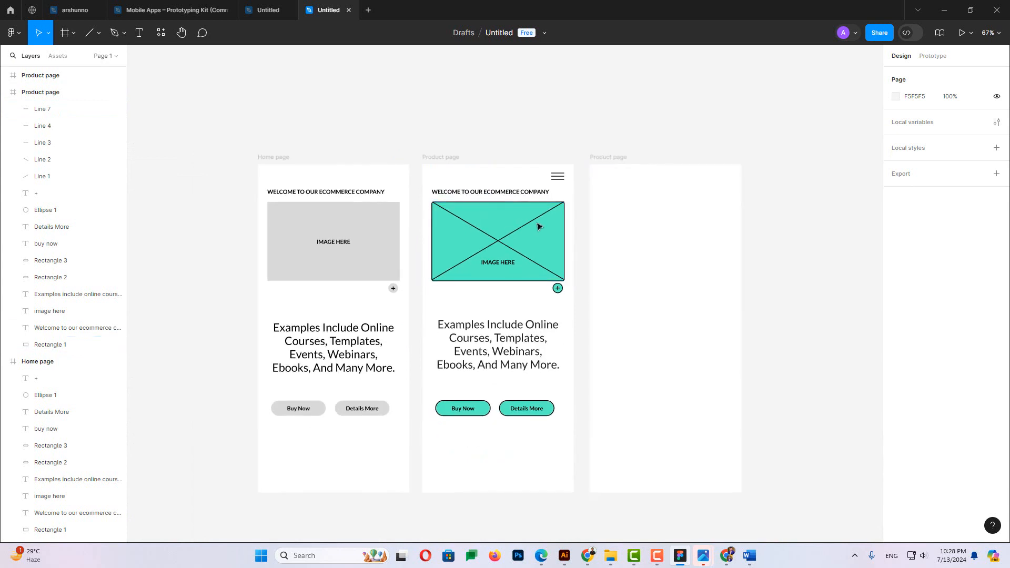
{"action": "scroll", "coordinate": [532, 221], "scroll_direction": "down", "scroll_amount": 1}
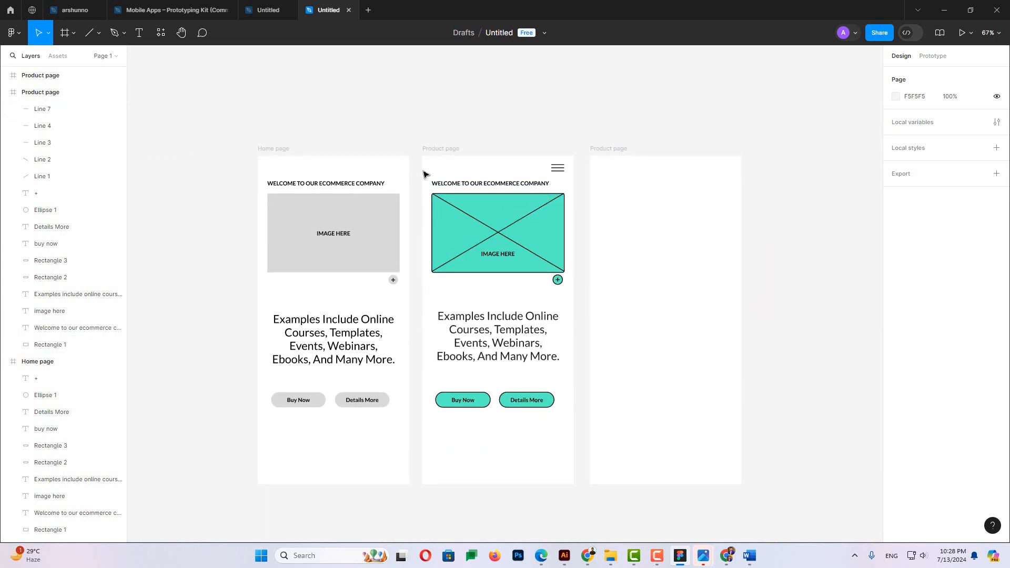
{"action": "scroll", "coordinate": [423, 173], "scroll_direction": "down", "scroll_amount": 3}
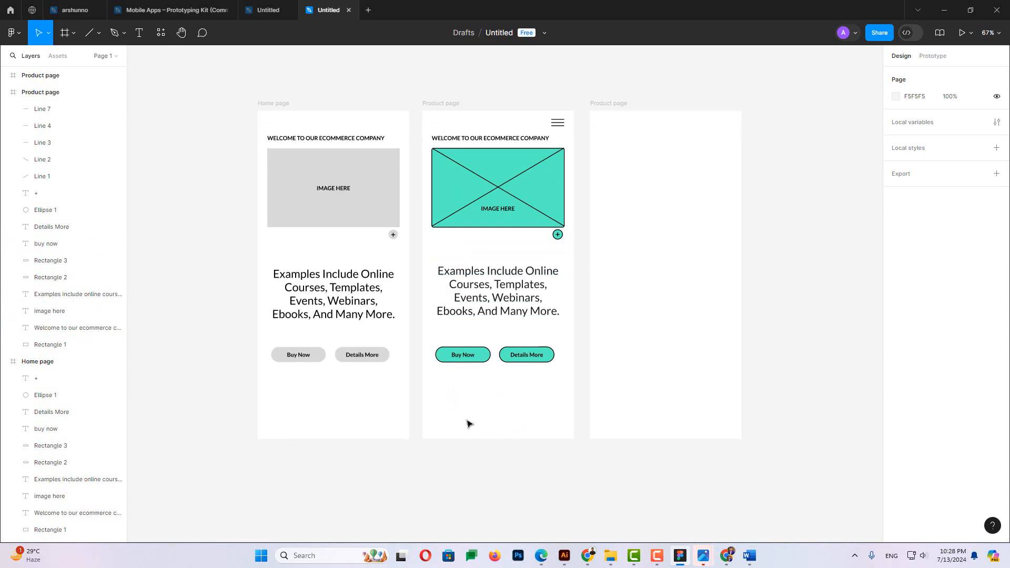
{"action": "scroll", "coordinate": [474, 415], "scroll_direction": "up", "scroll_amount": 1}
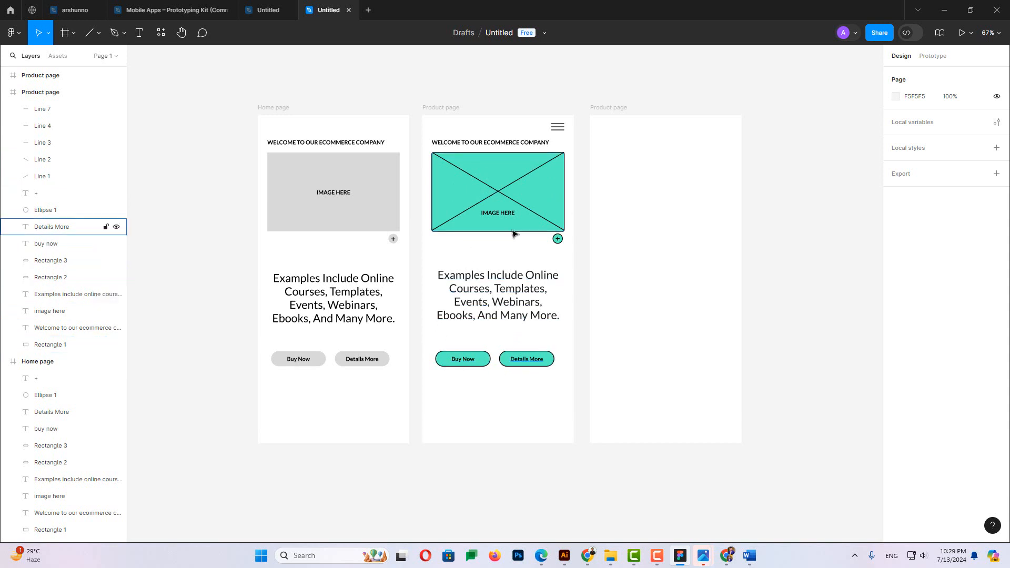
{"action": "left_click", "coordinate": [544, 142]}
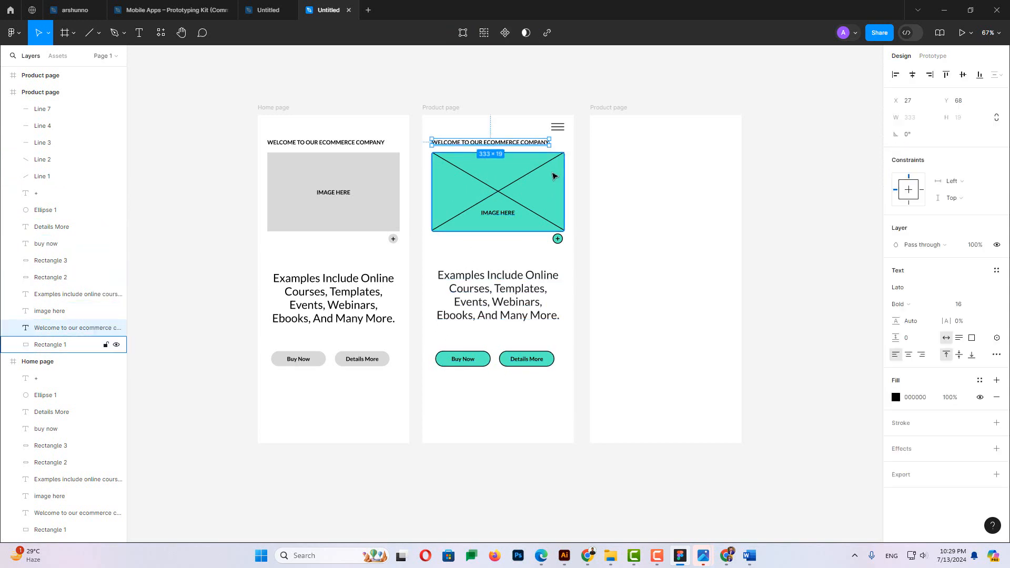
{"action": "left_click", "coordinate": [596, 181]}
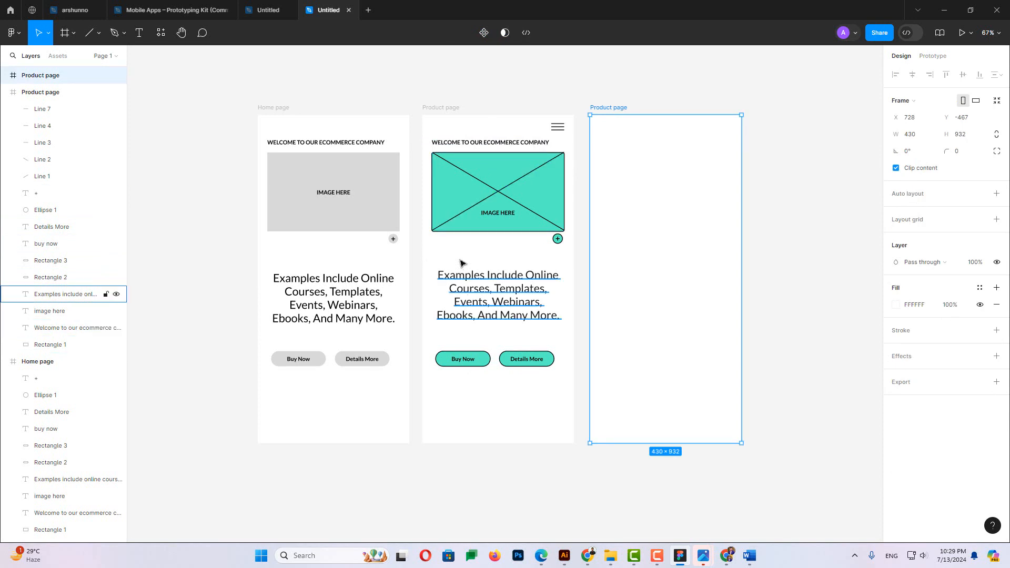
{"action": "scroll", "coordinate": [460, 263], "scroll_direction": "up", "scroll_amount": 4}
{"action": "left_click", "coordinate": [508, 291]}
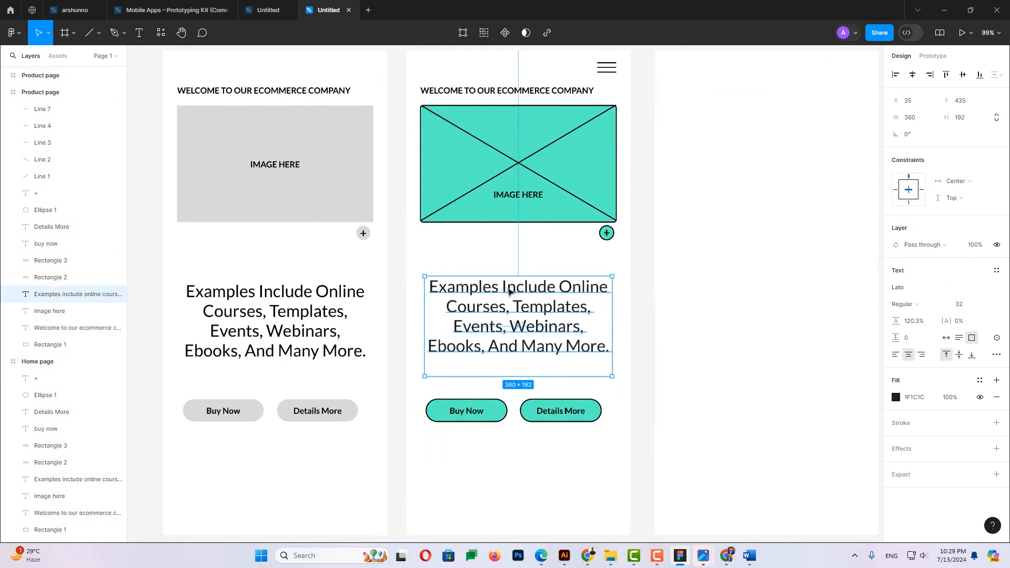
{"action": "left_click", "coordinate": [636, 281]}
{"action": "scroll", "coordinate": [564, 327], "scroll_direction": "down", "scroll_amount": 2}
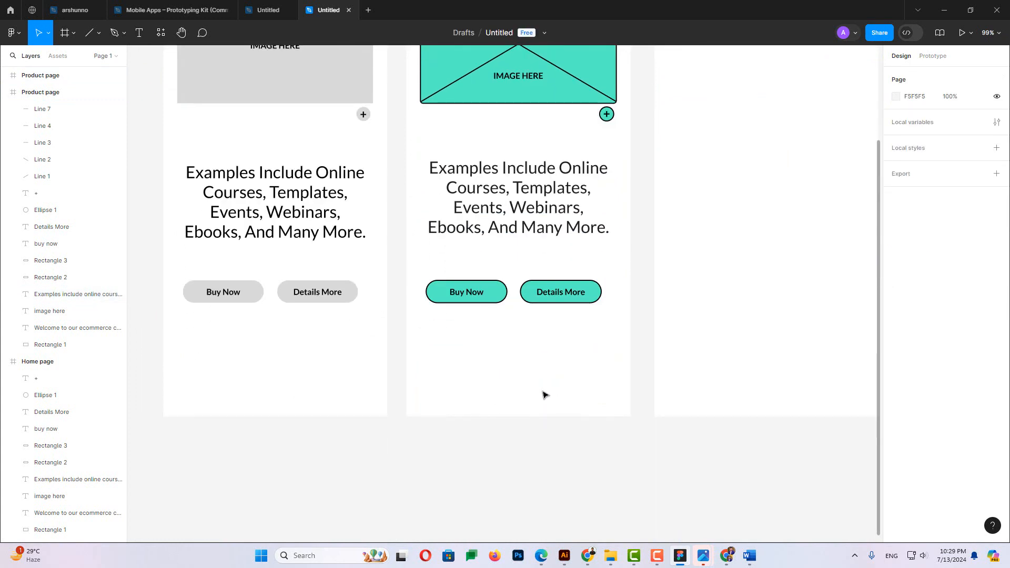
{"action": "scroll", "coordinate": [544, 394], "scroll_direction": "up", "scroll_amount": 1}
Switch to Chrome and search Google for "iconfiner" to find the icon website
{"action": "key", "text": "alt+Tab"}
{"action": "left_click", "coordinate": [751, 28]}
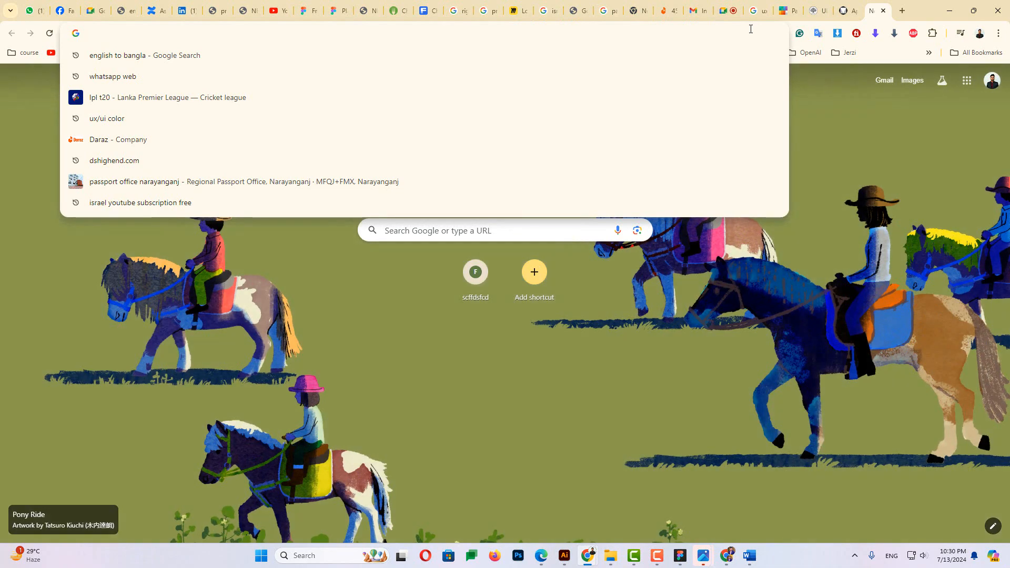
{"action": "type", "text": "icon"}
{"action": "key", "text": "Escape"}
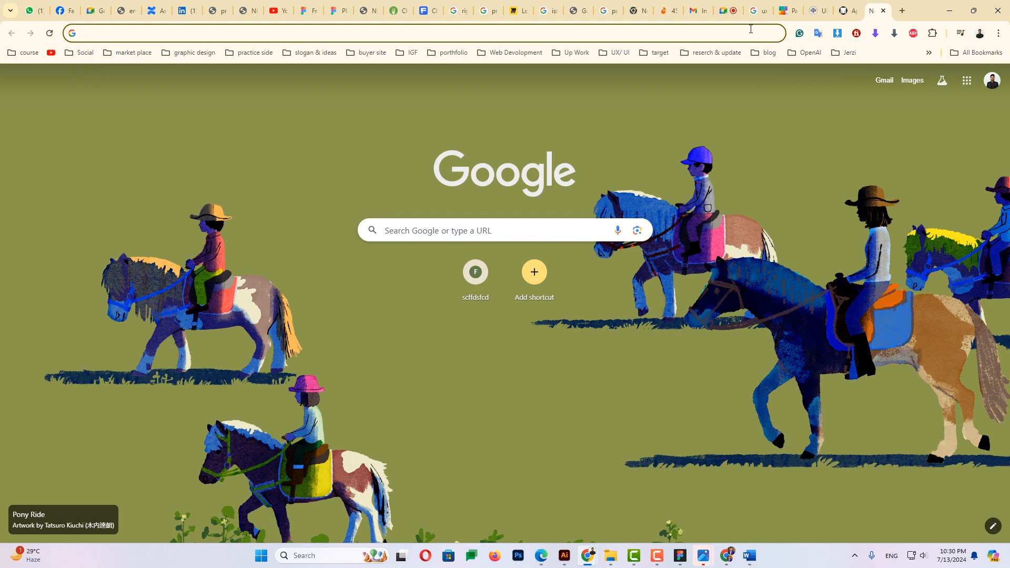
{"action": "type", "text": "iconf"}
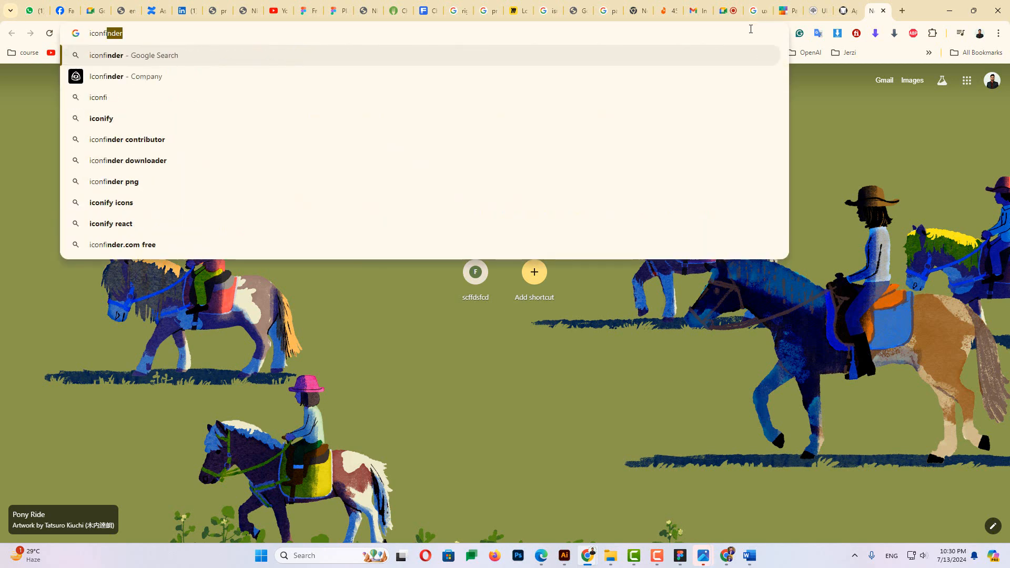
{"action": "type", "text": "iner"}
{"action": "key", "text": "Return"}
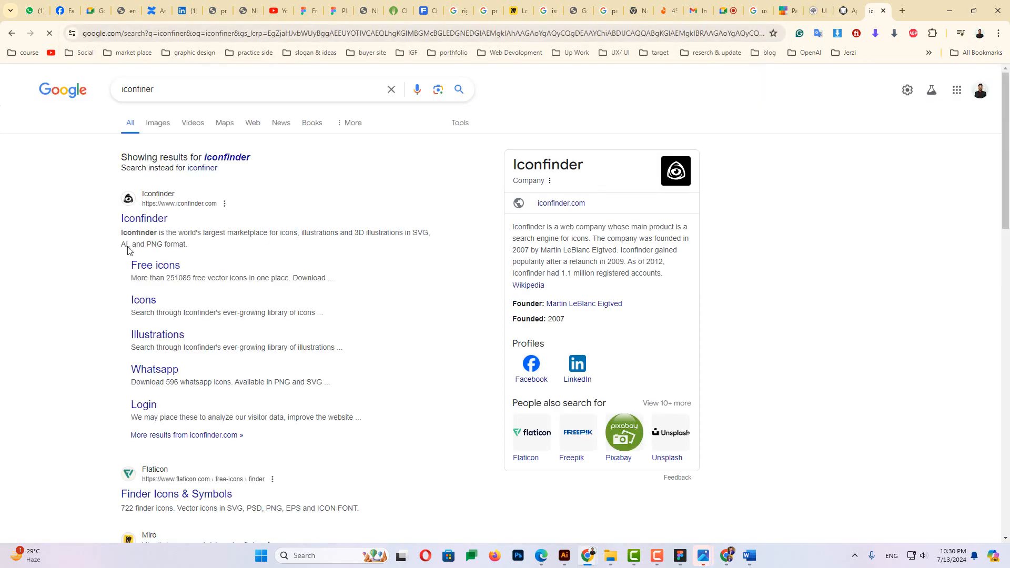
Open the Iconfinder website from the search results and look over its home page
{"action": "left_click", "coordinate": [133, 224]}
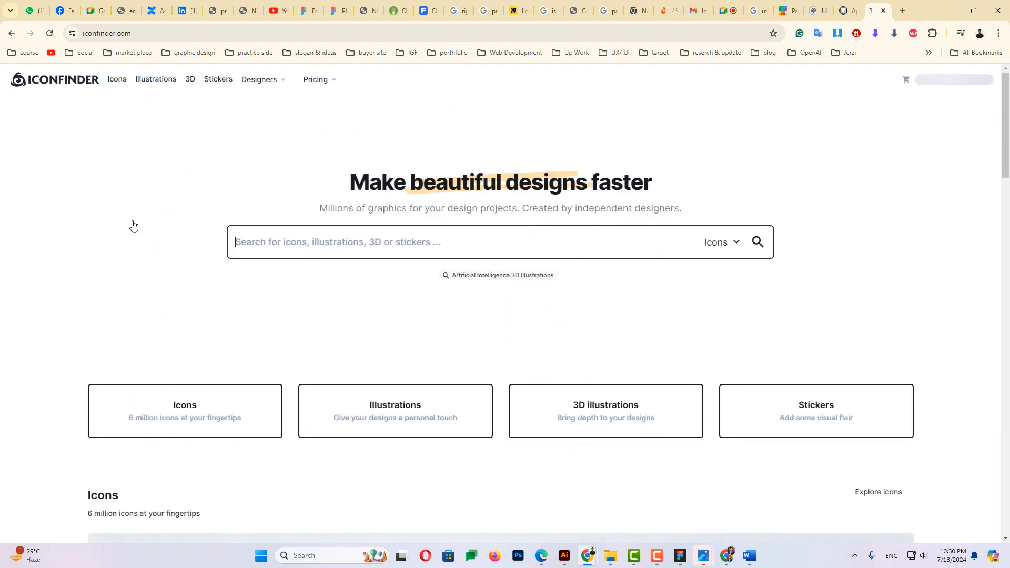
{"action": "scroll", "coordinate": [715, 314], "scroll_direction": "down", "scroll_amount": 8}
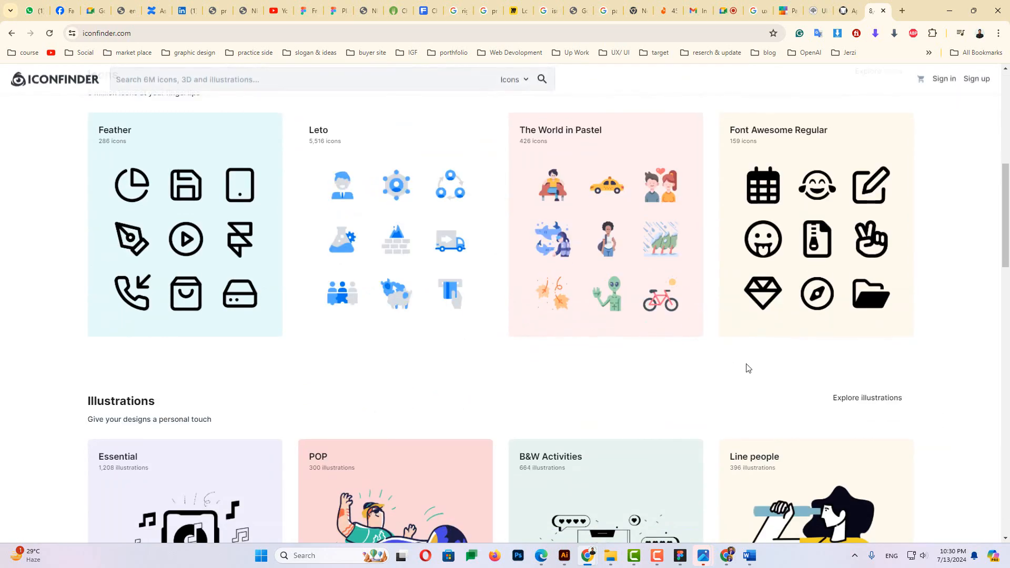
{"action": "scroll", "coordinate": [489, 347], "scroll_direction": "down", "scroll_amount": 5}
{"action": "scroll", "coordinate": [509, 345], "scroll_direction": "up", "scroll_amount": 13}
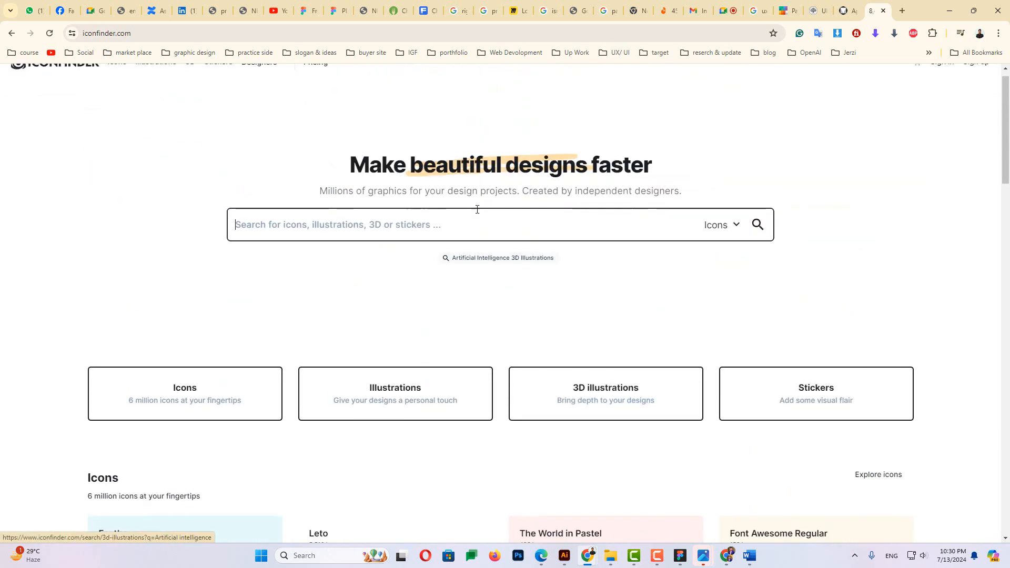
{"action": "scroll", "coordinate": [477, 209], "scroll_direction": "up", "scroll_amount": 1}
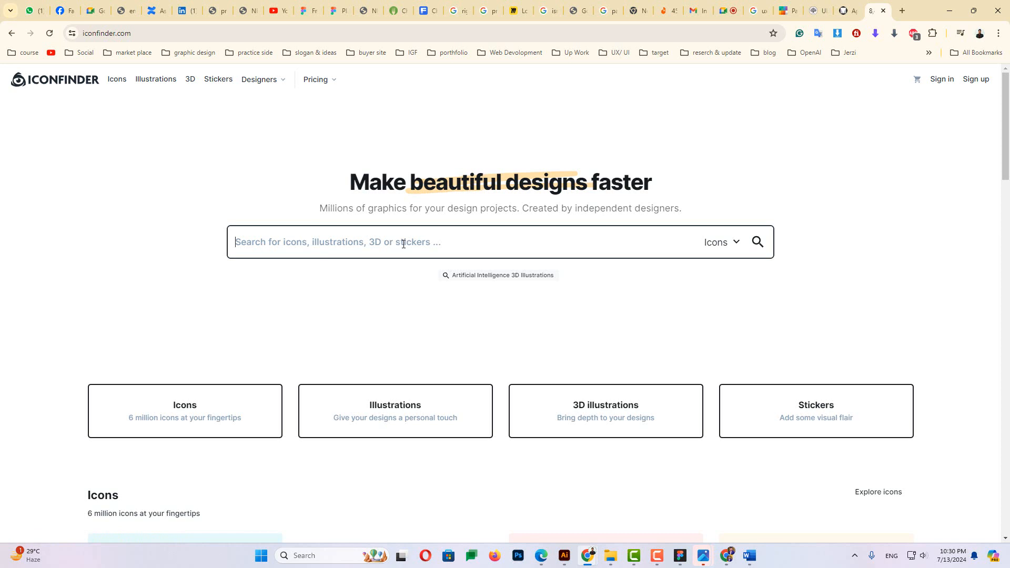
Search Iconfinder's icons for "share icon"
{"action": "type", "text": "share "}
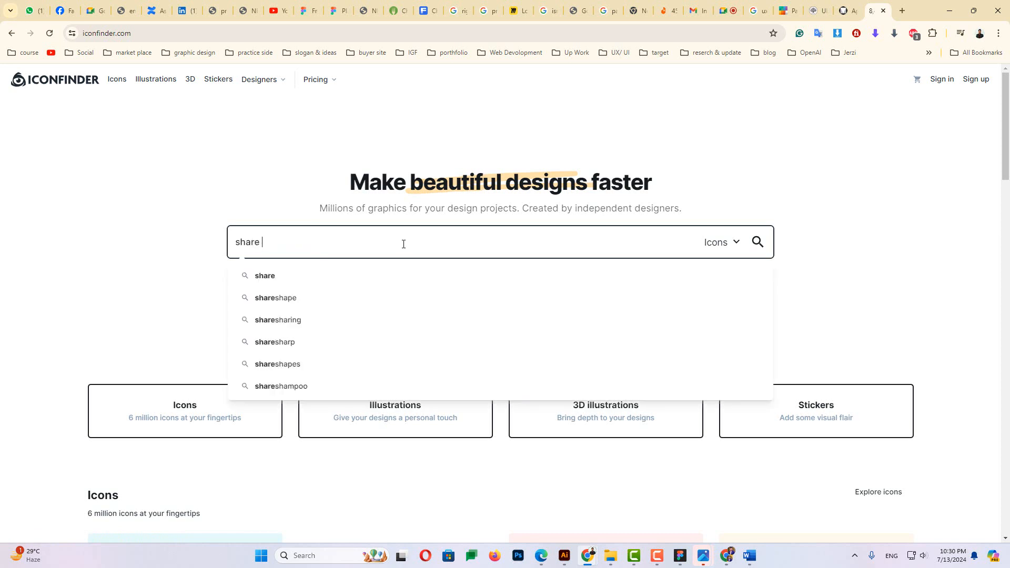
{"action": "type", "text": "icon ]"}
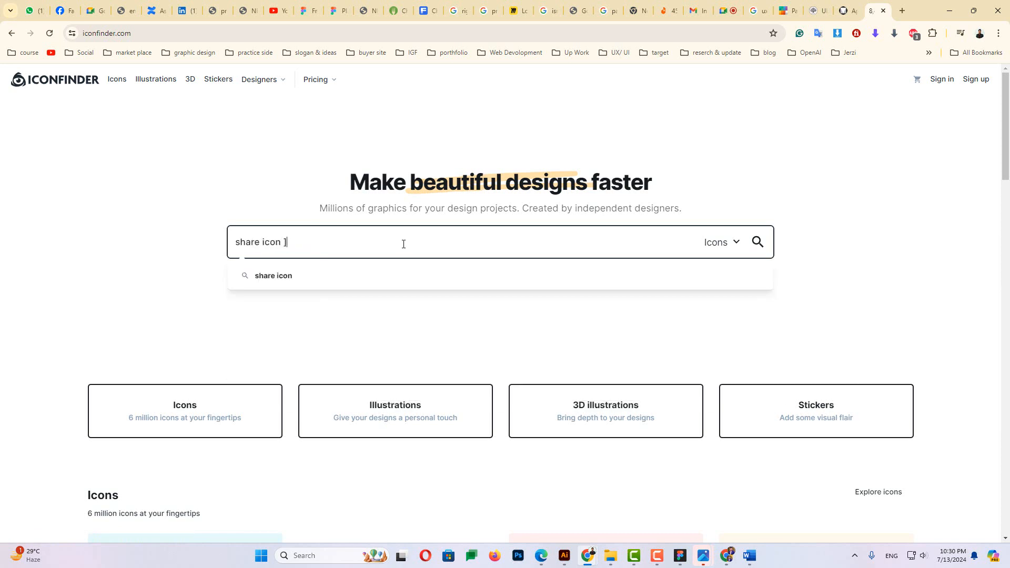
{"action": "key", "text": "BackSpace"}
{"action": "key", "text": "Return"}
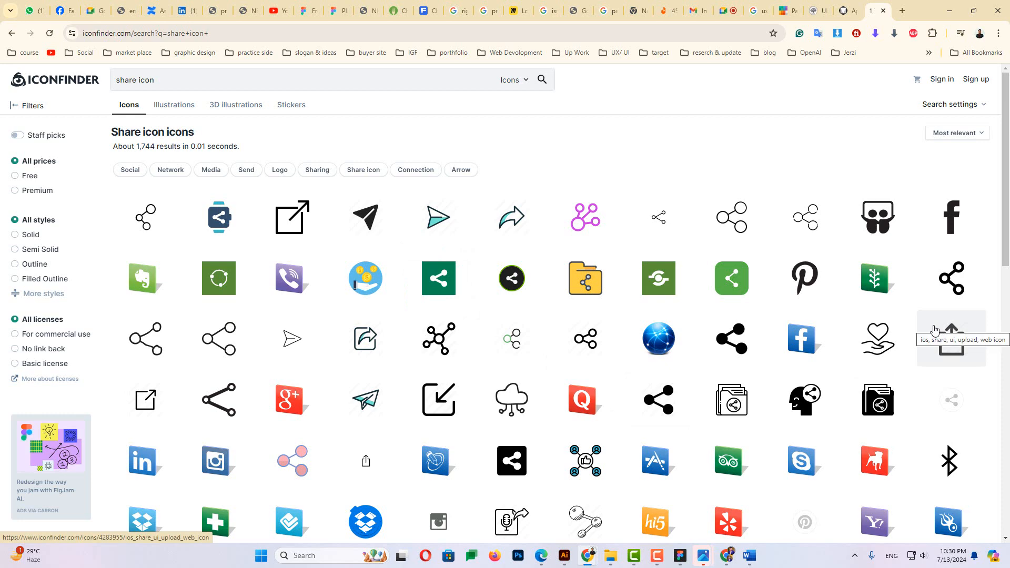
Download the first outlined share icon in the results as a 512 px PNG and as an SVG
{"action": "scroll", "coordinate": [934, 330], "scroll_direction": "down", "scroll_amount": 9}
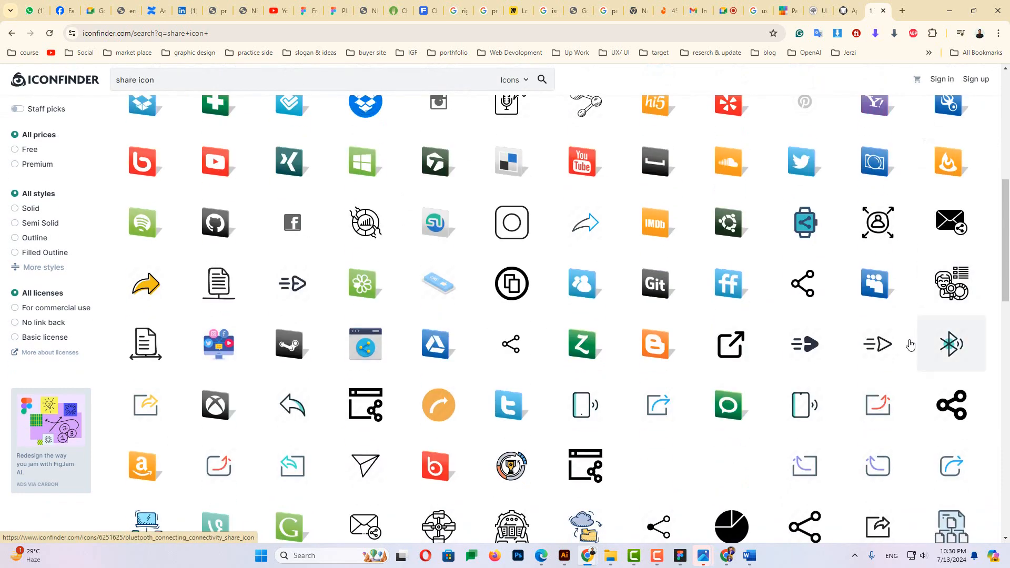
{"action": "scroll", "coordinate": [862, 348], "scroll_direction": "down", "scroll_amount": 3}
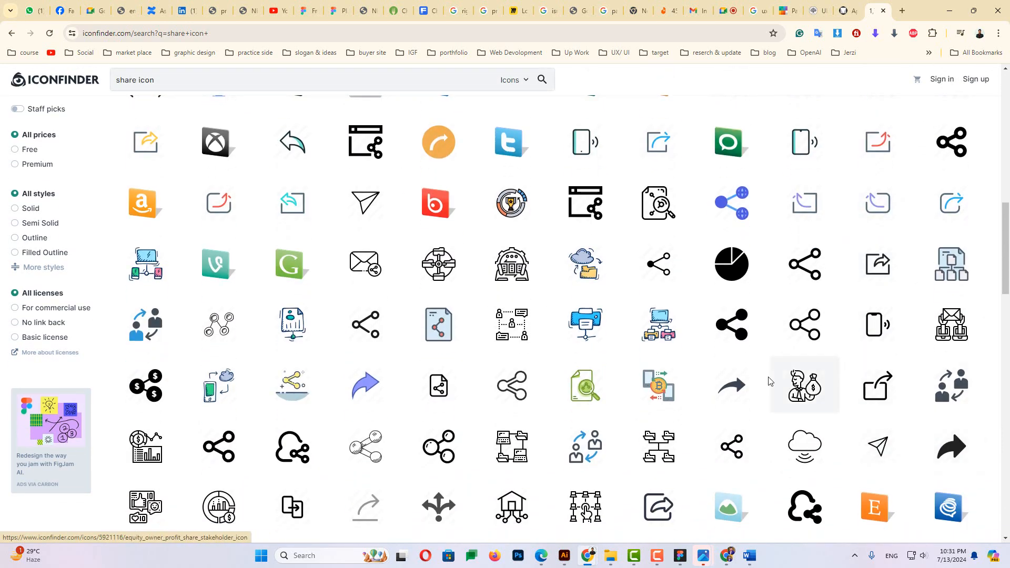
{"action": "scroll", "coordinate": [360, 332], "scroll_direction": "up", "scroll_amount": 12}
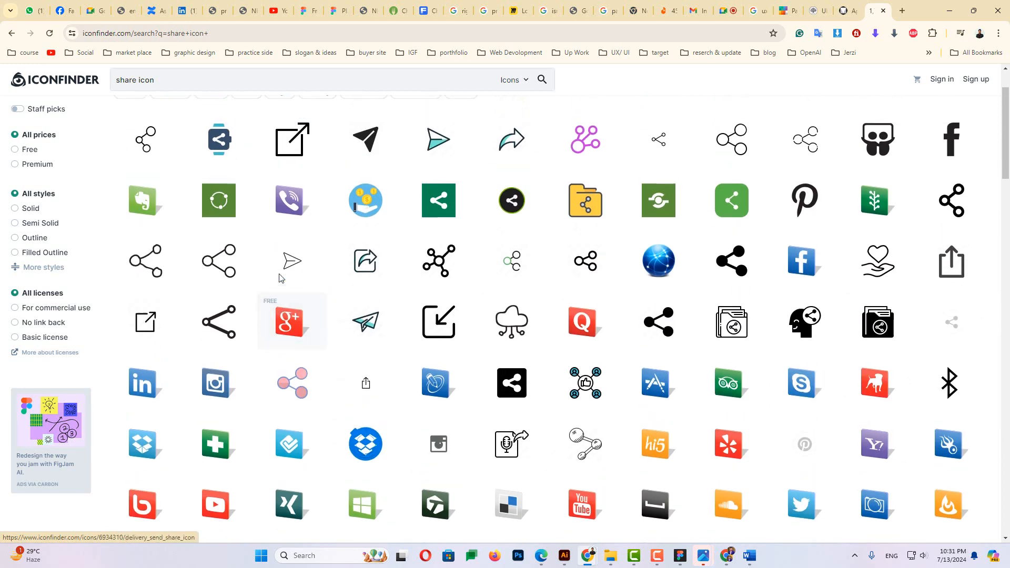
{"action": "left_click", "coordinate": [147, 217]}
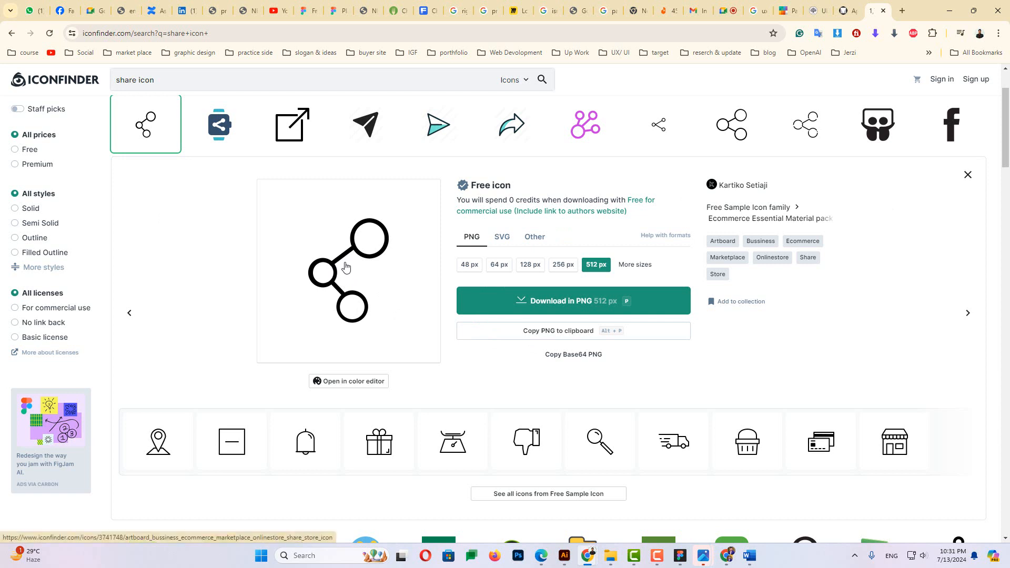
{"action": "left_click", "coordinate": [541, 304]}
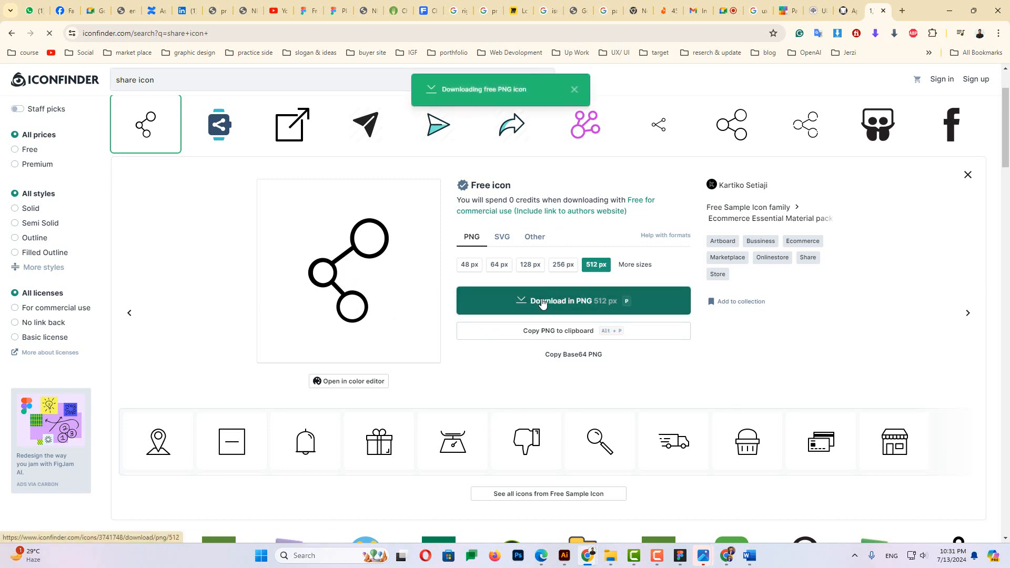
{"action": "left_click", "coordinate": [623, 304]}
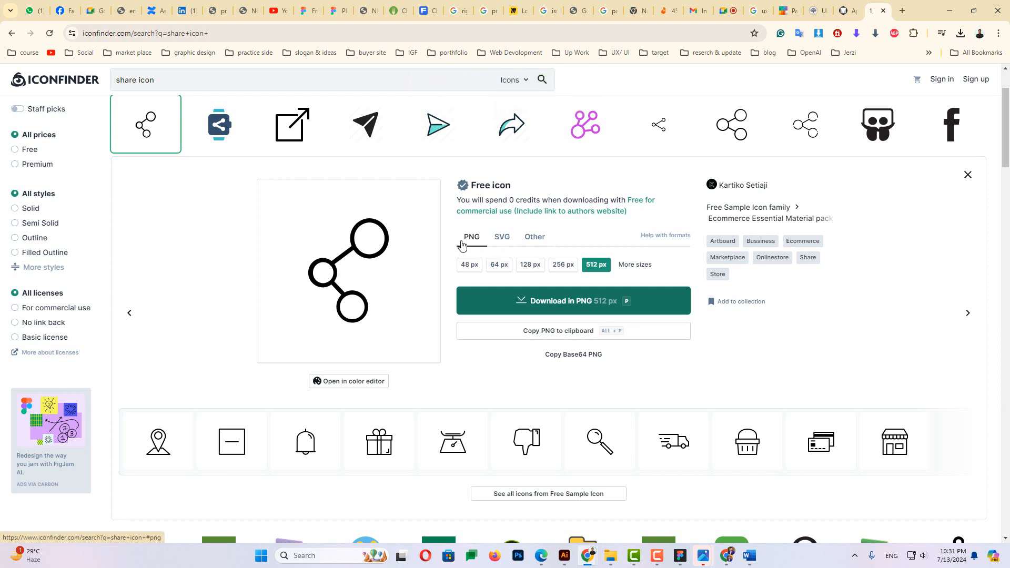
{"action": "left_click", "coordinate": [502, 238]}
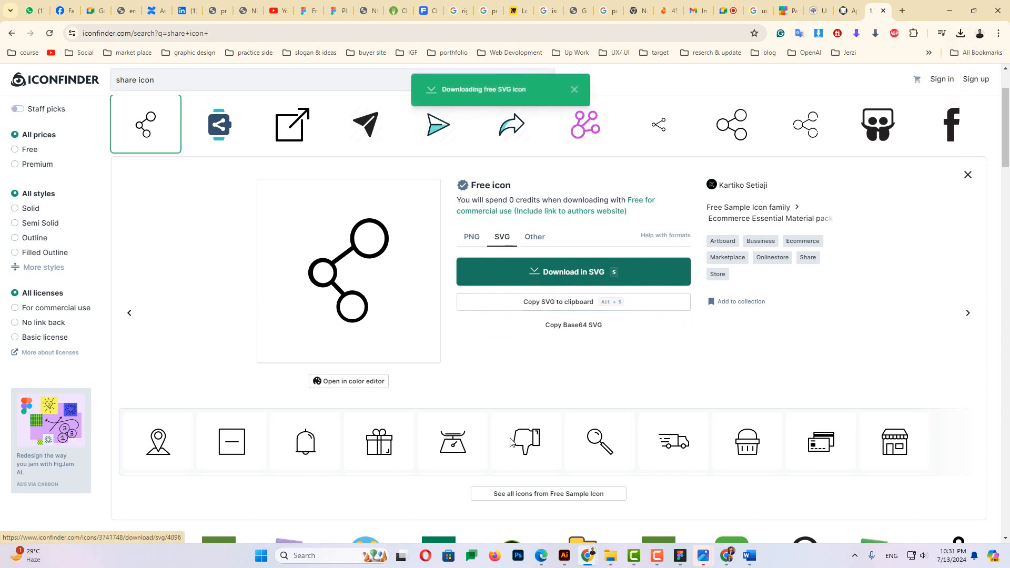
Switch to File Explorer's Downloads folder and refresh the file listing
{"action": "left_click", "coordinate": [609, 555]}
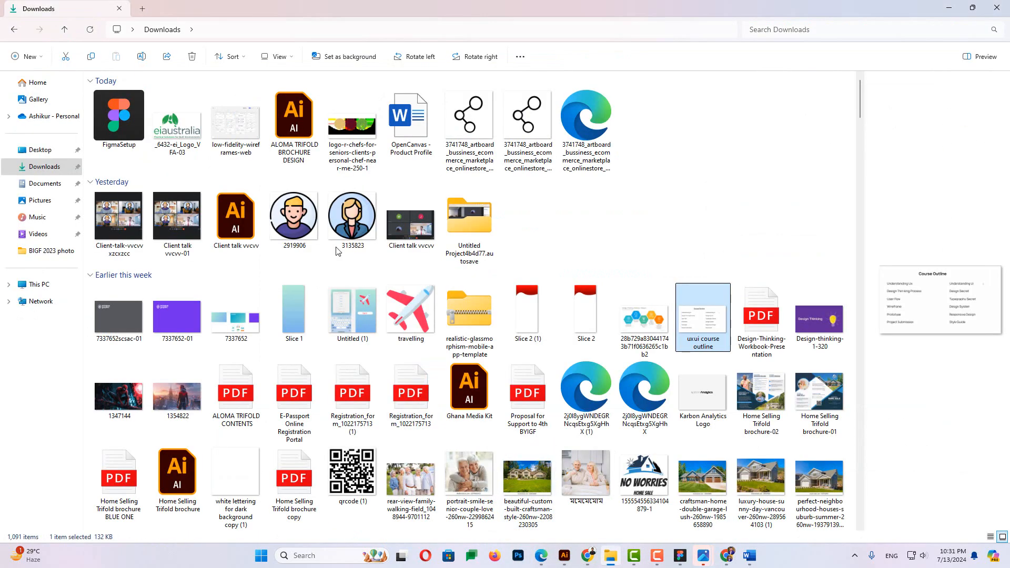
{"action": "right_click", "coordinate": [737, 126]}
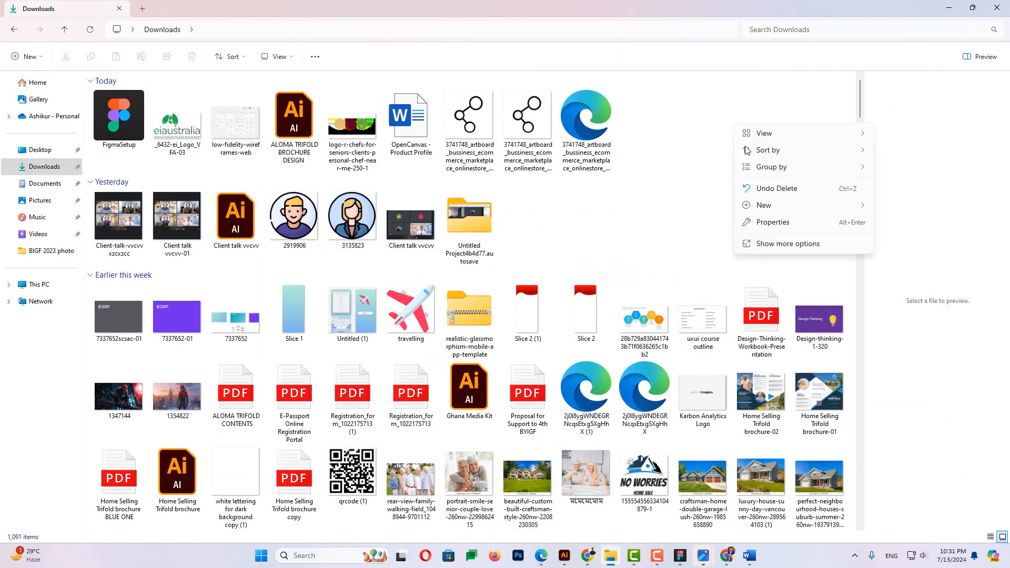
{"action": "left_click", "coordinate": [763, 243]}
{"action": "left_click", "coordinate": [757, 180]}
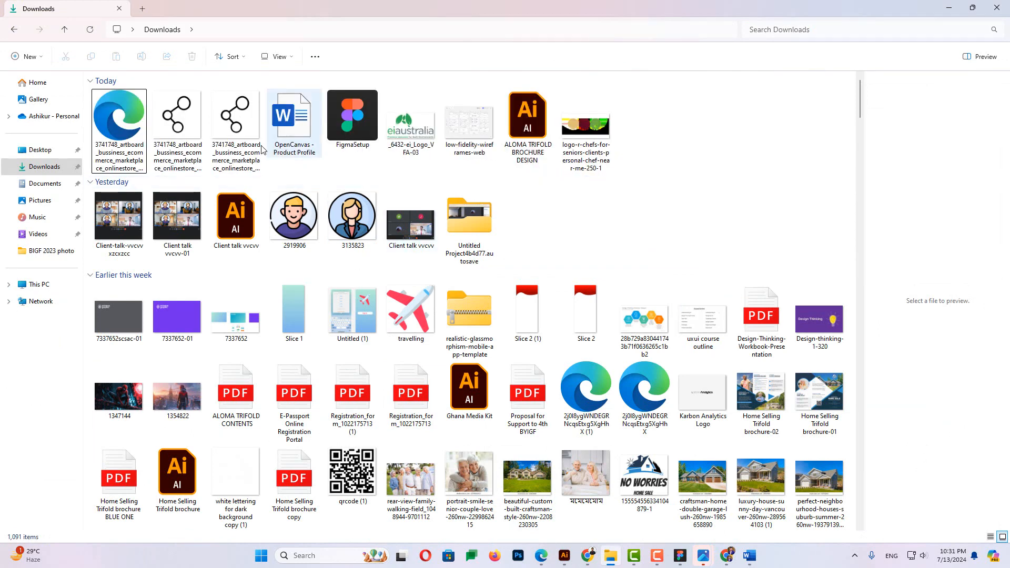
Delete the duplicate share icon PNG from Downloads and select the SVG version
{"action": "left_click", "coordinate": [208, 143]}
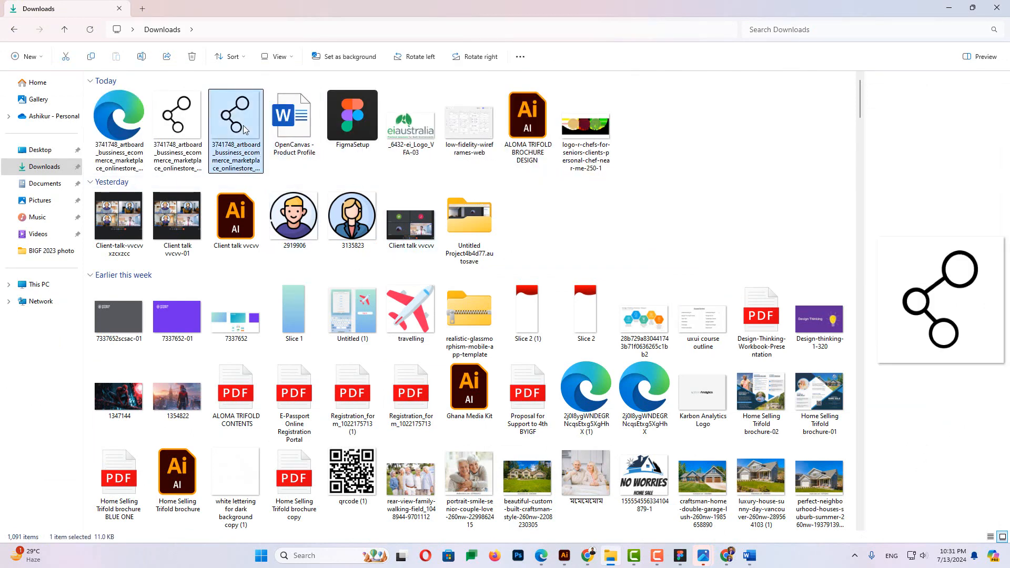
{"action": "key", "text": "Delete"}
{"action": "left_click", "coordinate": [152, 123]}
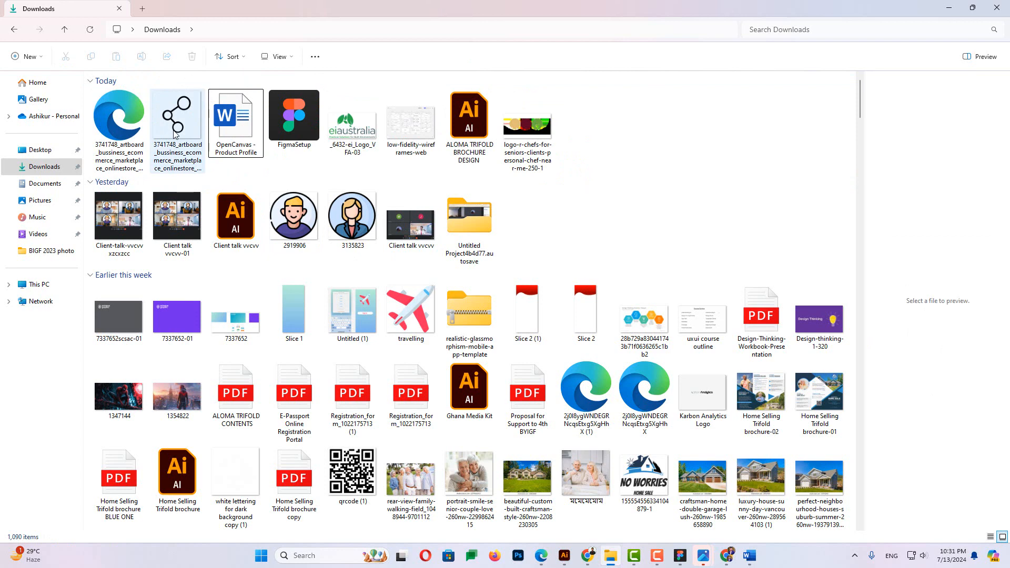
{"action": "left_click", "coordinate": [121, 136]}
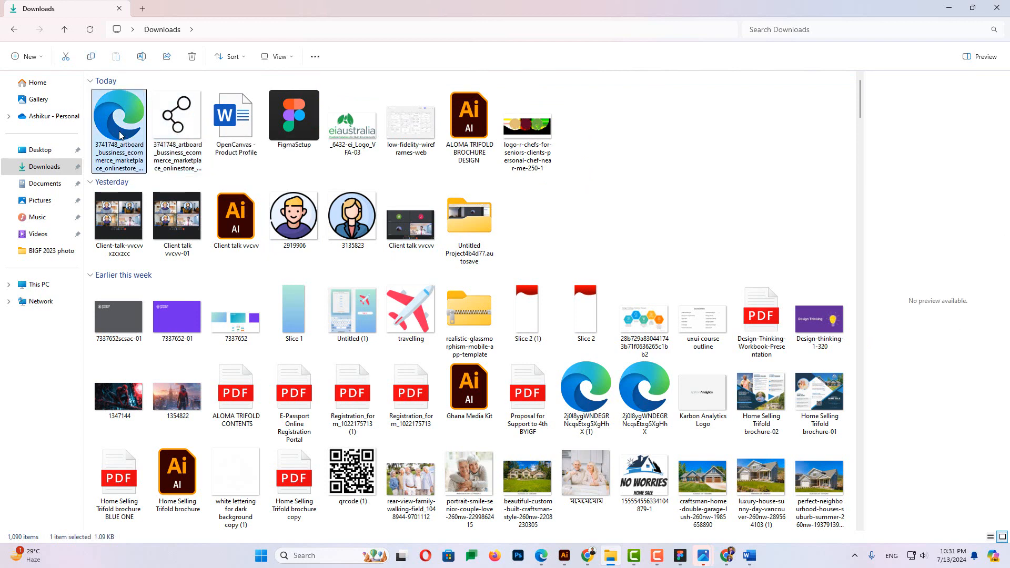
Switch to Figma and load the share icon's SVG and PNG files from Downloads for placing as images
{"action": "left_click", "coordinate": [676, 562]}
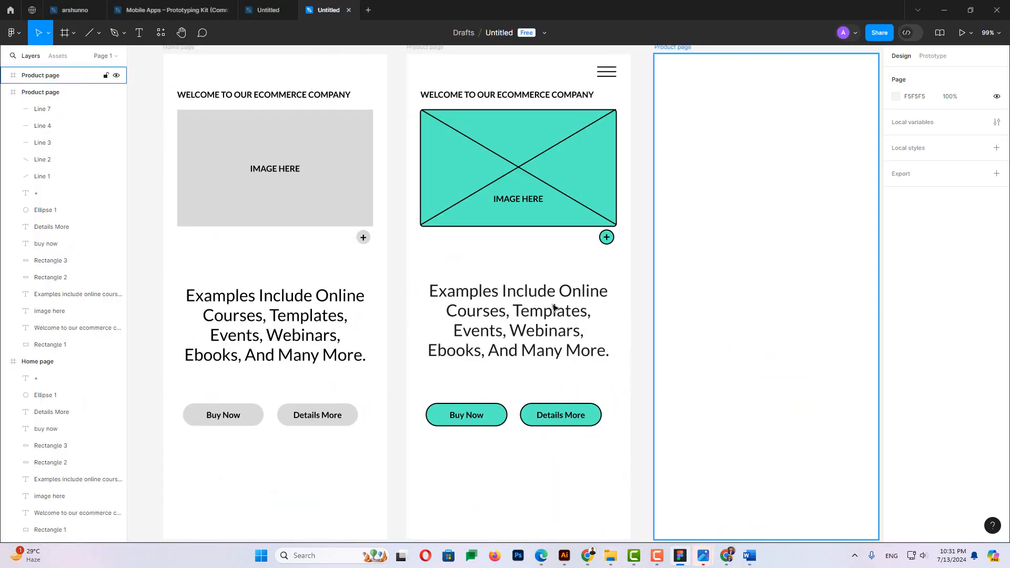
{"action": "left_click_drag", "start_coordinate": [751, 313], "coordinate": [594, 310]}
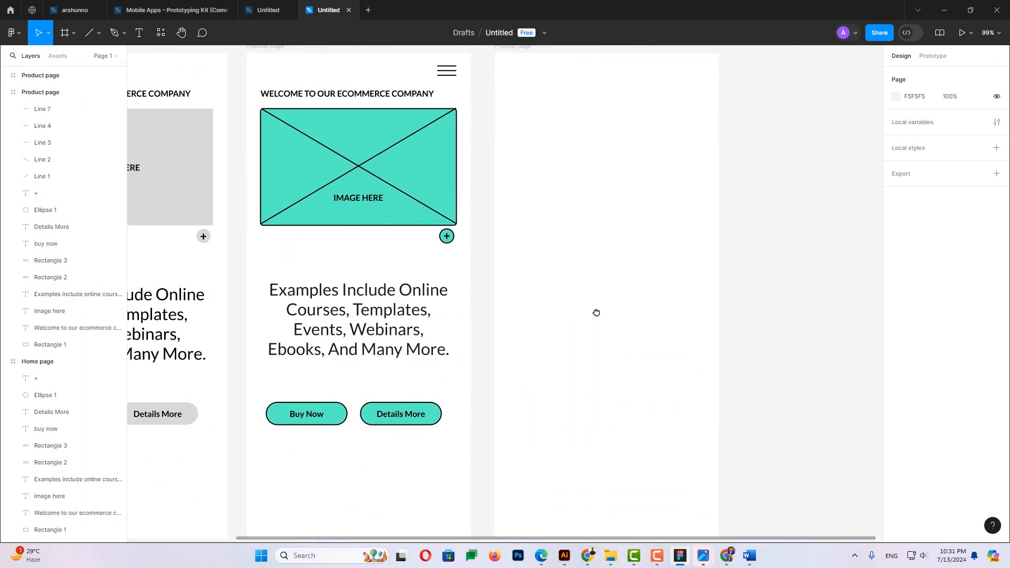
{"action": "left_click", "coordinate": [91, 35]}
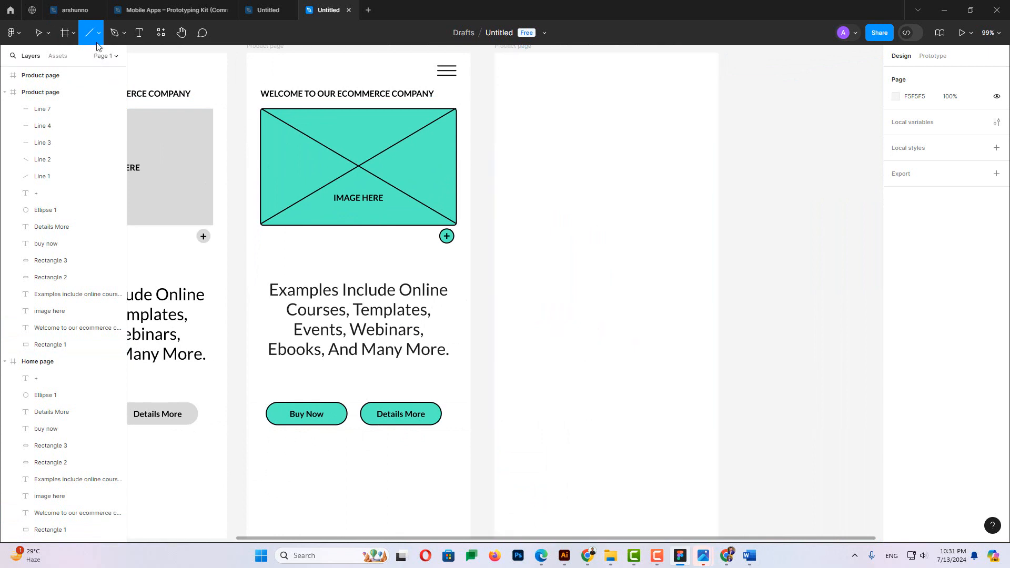
{"action": "left_click", "coordinate": [98, 33]}
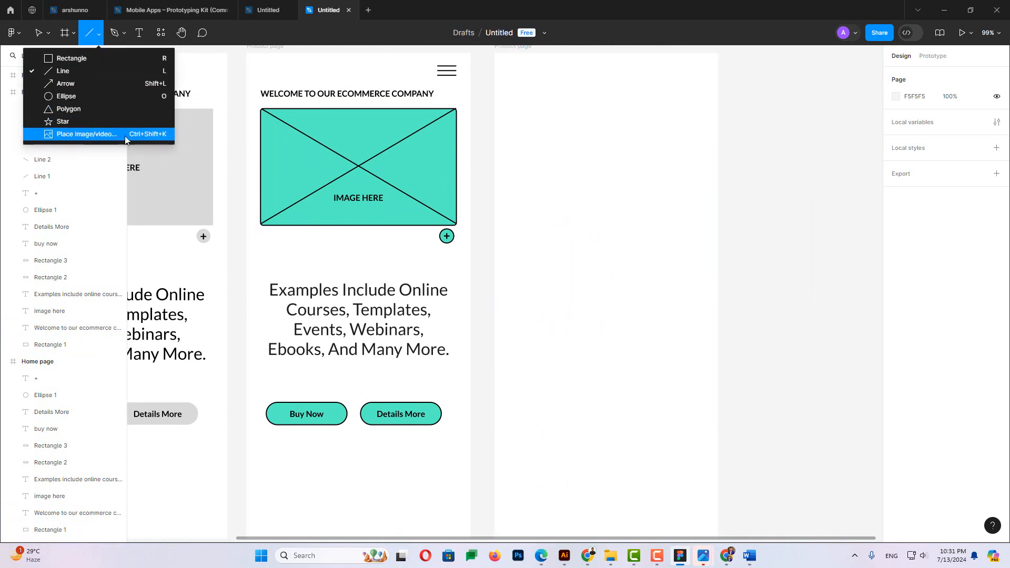
{"action": "left_click", "coordinate": [94, 134]}
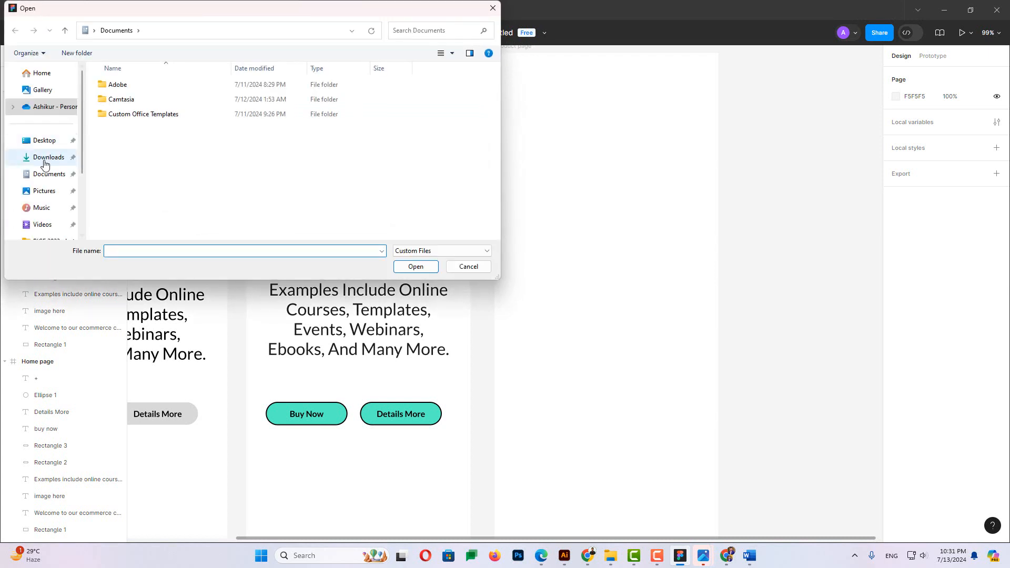
{"action": "left_click", "coordinate": [44, 164]}
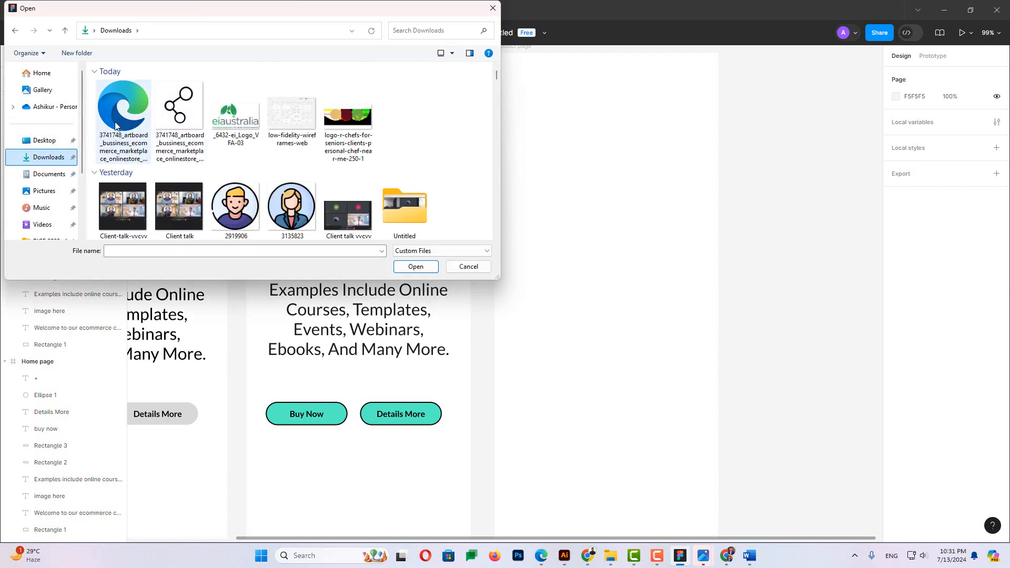
{"action": "left_click", "coordinate": [123, 125]}
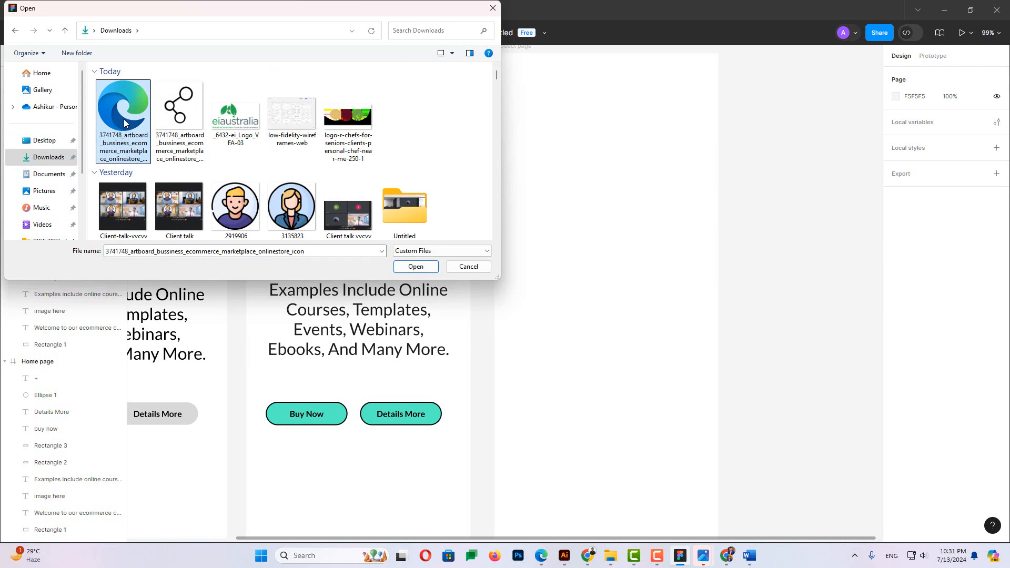
{"action": "left_click", "coordinate": [182, 123], "text": "ctrl"}
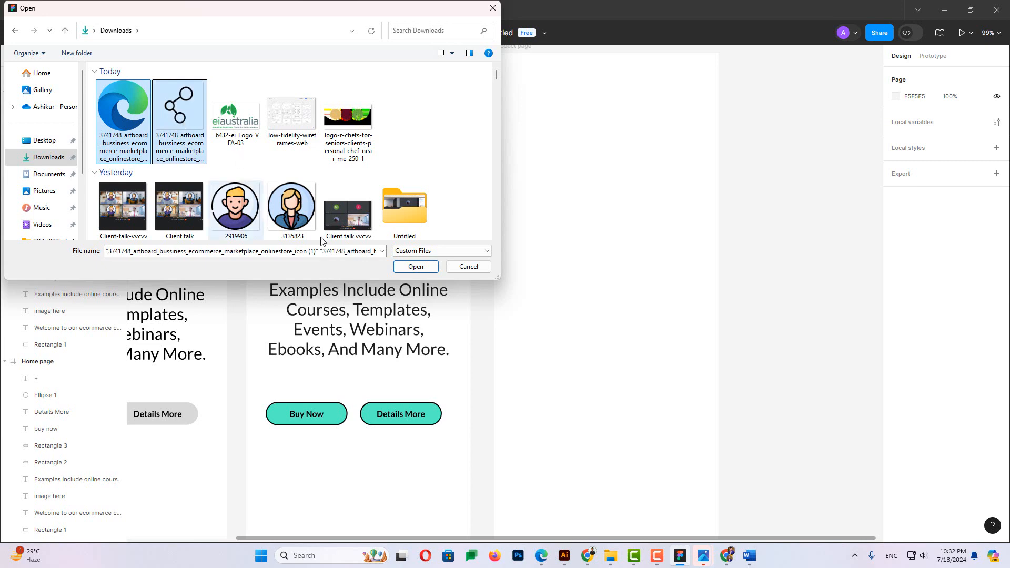
{"action": "left_click", "coordinate": [415, 267]}
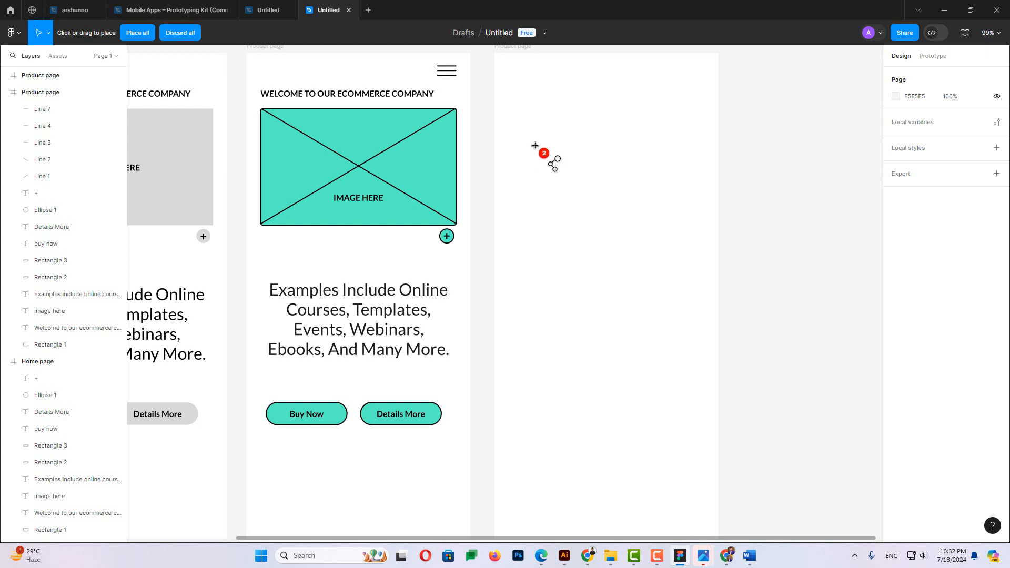
Place the PNG share icon at about 134 × 134 and the SVG at about 137 × 137 on the empty Product page frame
{"action": "left_click_drag", "start_coordinate": [523, 127], "coordinate": [585, 198]}
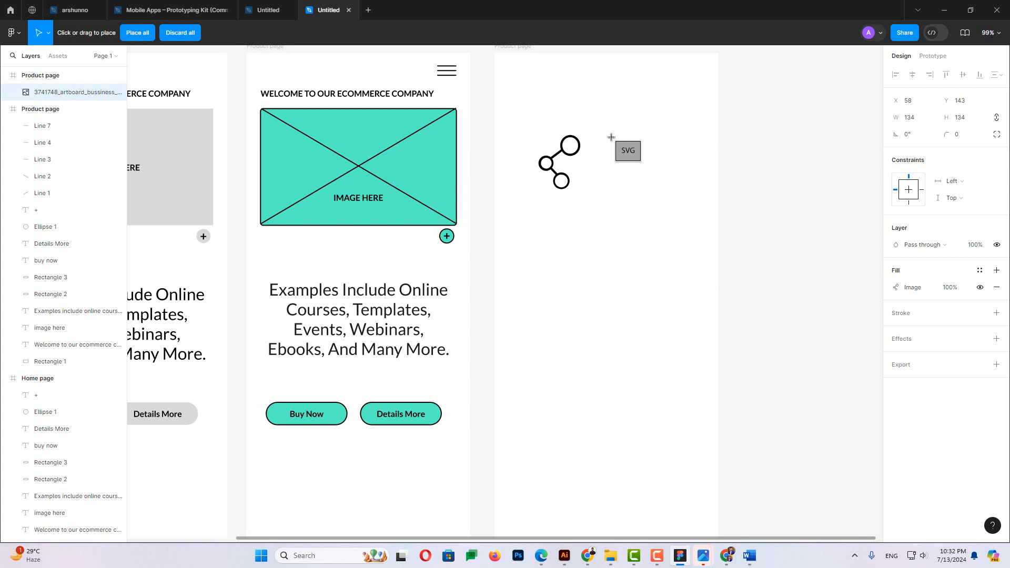
{"action": "left_click_drag", "start_coordinate": [613, 142], "coordinate": [672, 214]}
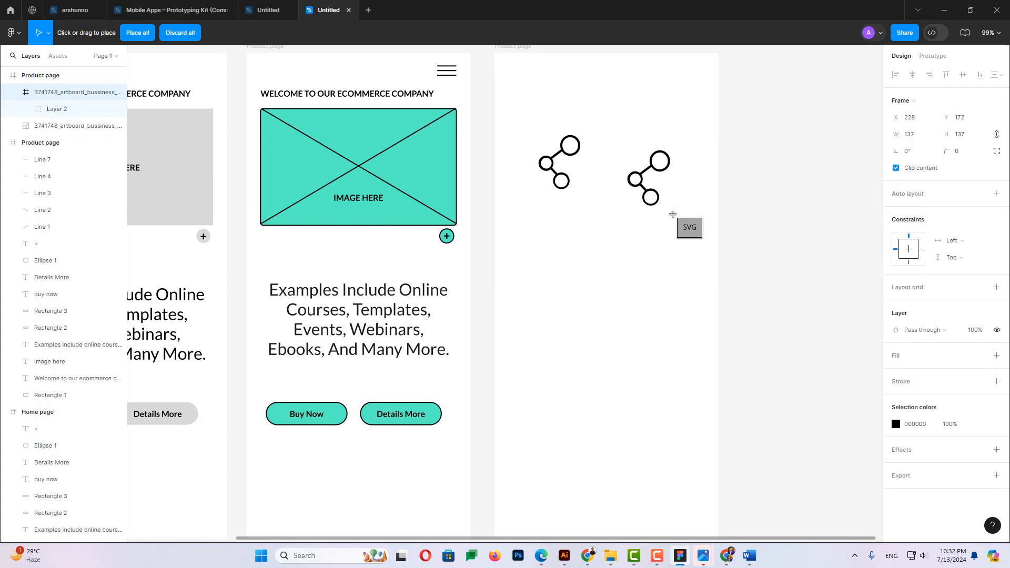
{"action": "key", "text": "Escape"}
Move the share icons side by side, the PNG to about X 43, Y 125 and the SVG to about X 232, Y 122
{"action": "scroll", "coordinate": [661, 169], "scroll_direction": "up", "scroll_amount": 5}
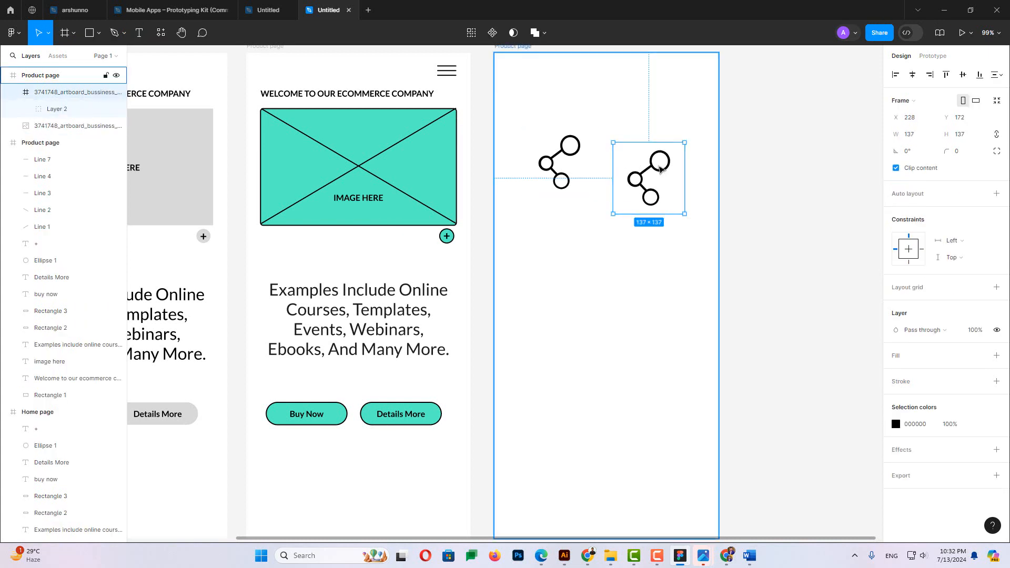
{"action": "left_click_drag", "start_coordinate": [656, 274], "coordinate": [675, 239]}
{"action": "left_click_drag", "start_coordinate": [489, 243], "coordinate": [467, 223]}
{"action": "left_click_drag", "start_coordinate": [652, 257], "coordinate": [637, 235]}
Inspect the PNG and SVG share icons, and collapse the designed Product page and Home page layer trees
{"action": "left_click", "coordinate": [460, 212]}
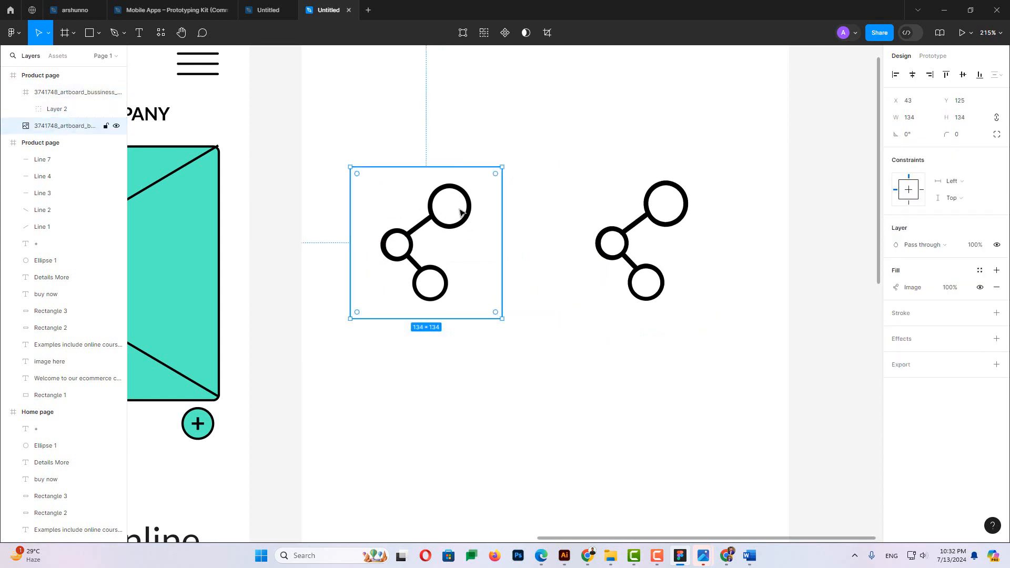
{"action": "left_click", "coordinate": [652, 221]}
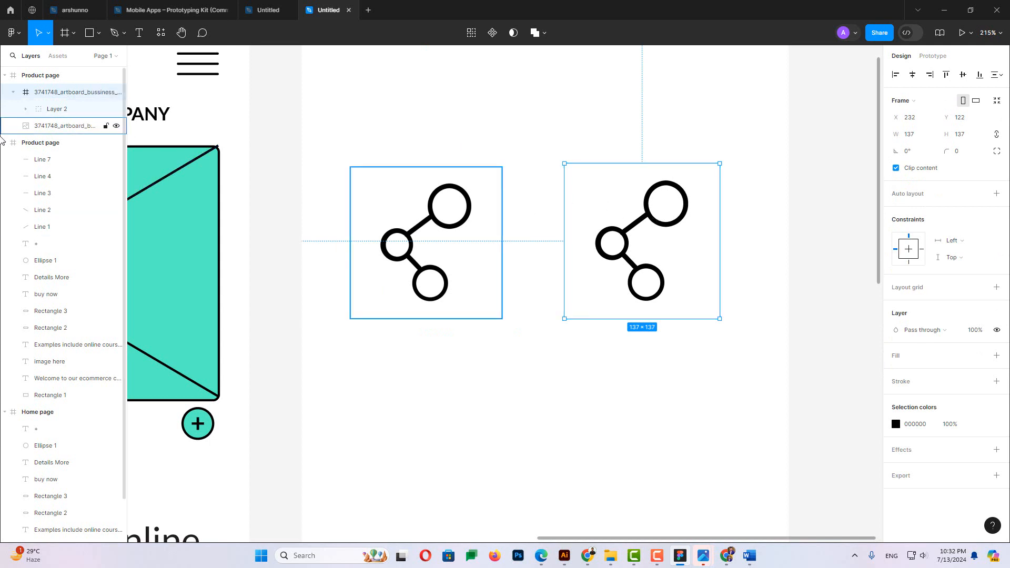
{"action": "left_click", "coordinate": [5, 144]}
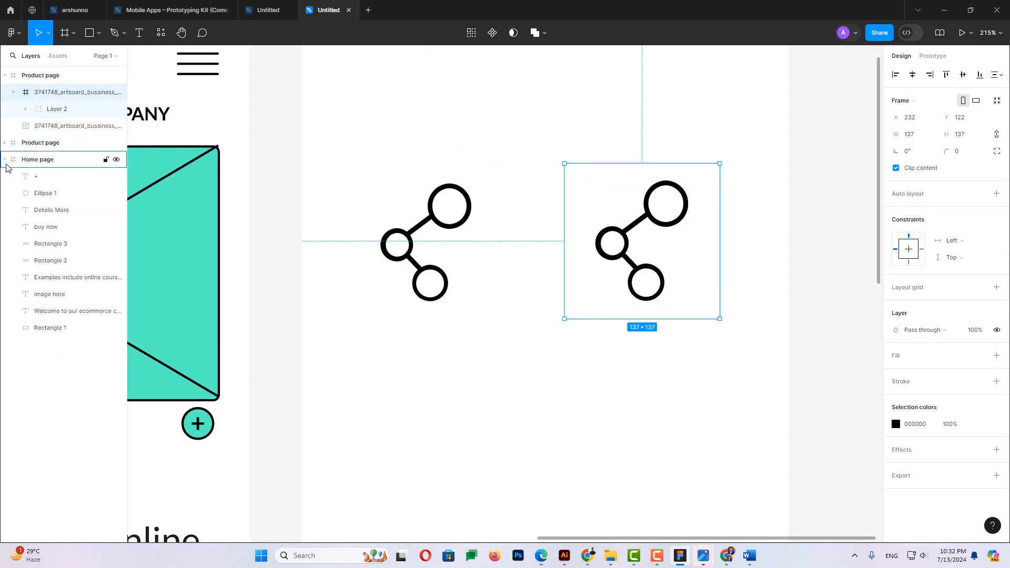
{"action": "left_click", "coordinate": [6, 159]}
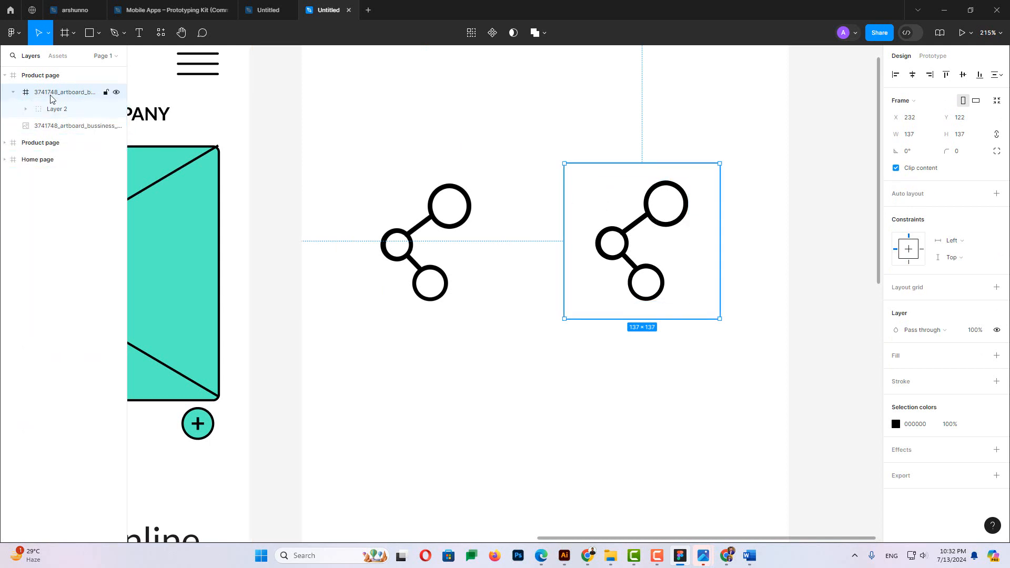
Toggle the visibility of the SVG icon's frame, its Layer 2 group and the PNG image to compare their layers
{"action": "left_click", "coordinate": [117, 93]}
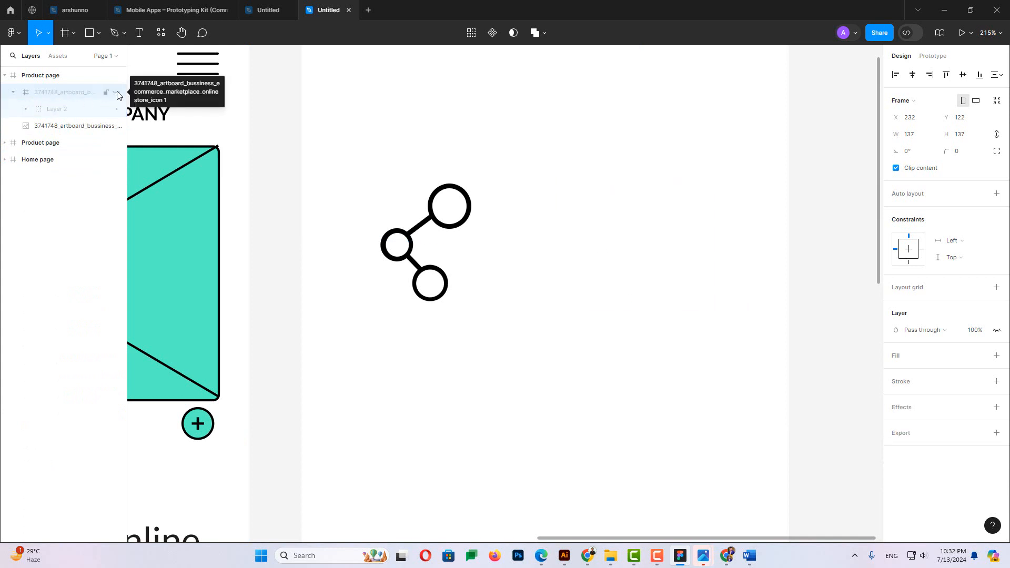
{"action": "left_click", "coordinate": [117, 93]}
{"action": "left_click", "coordinate": [117, 93]}
{"action": "left_click", "coordinate": [117, 93]}
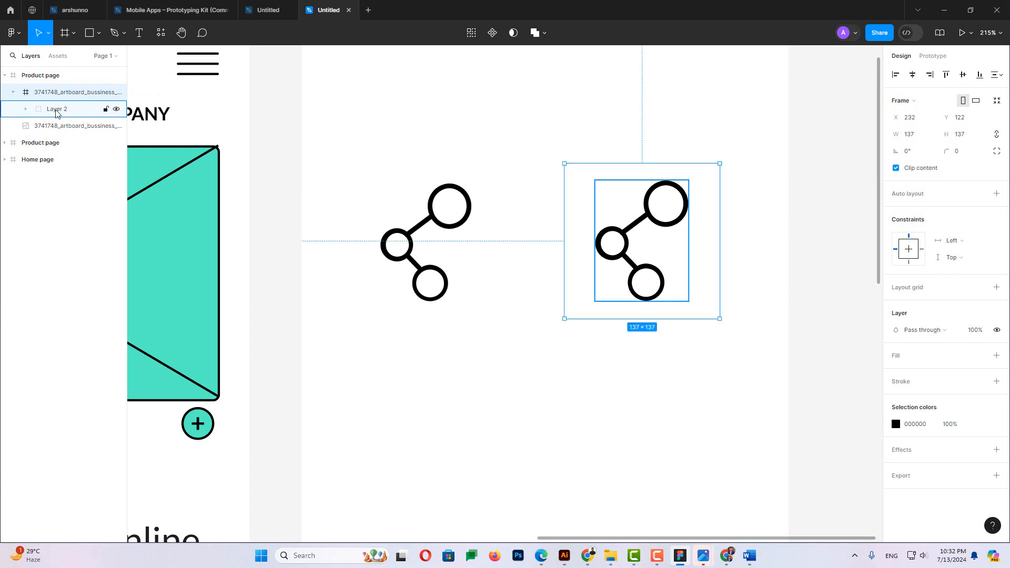
{"action": "left_click", "coordinate": [116, 110]}
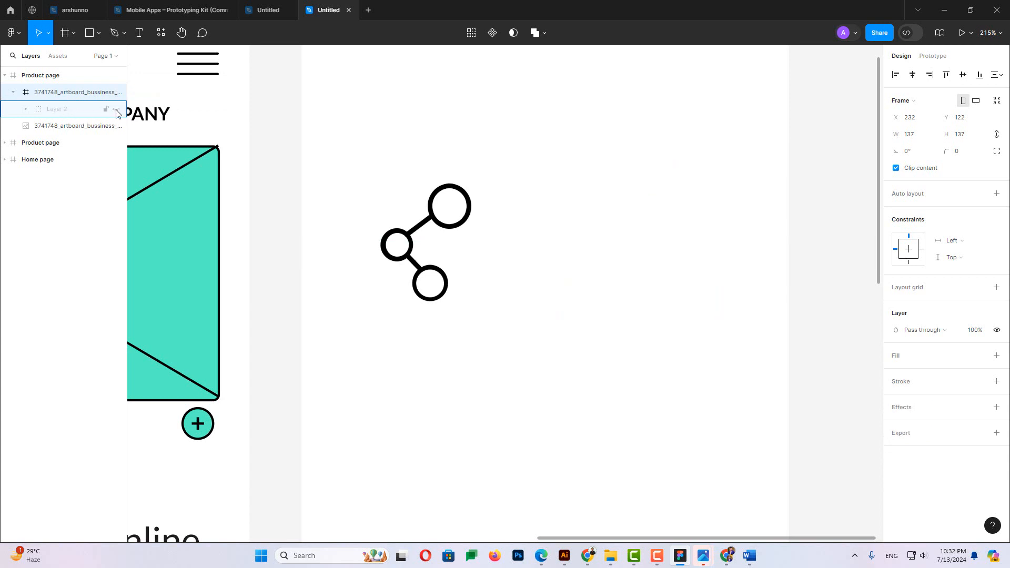
{"action": "left_click", "coordinate": [117, 109]}
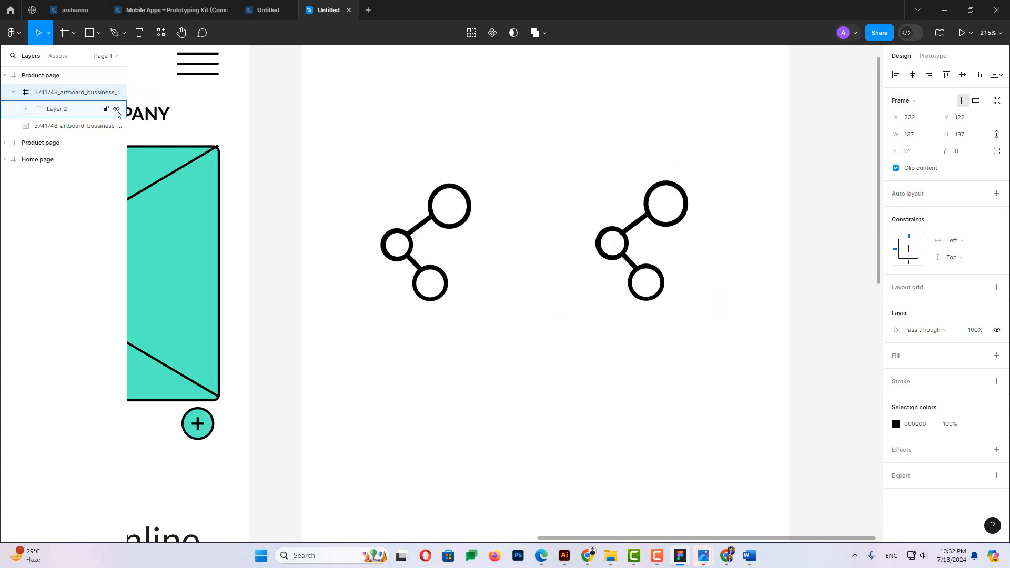
{"action": "left_click", "coordinate": [59, 128]}
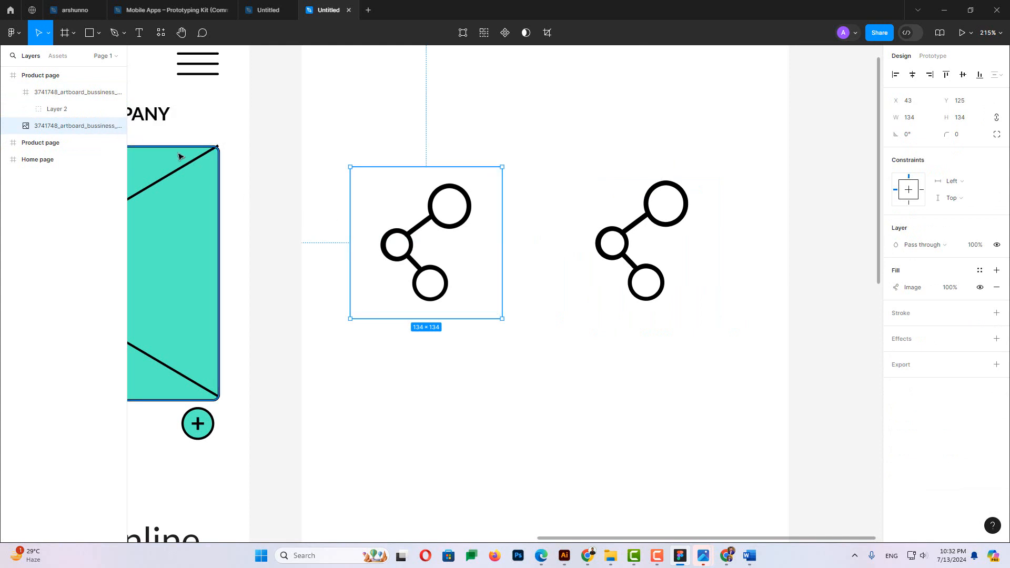
{"action": "left_click", "coordinate": [117, 126]}
{"action": "left_click", "coordinate": [116, 127]}
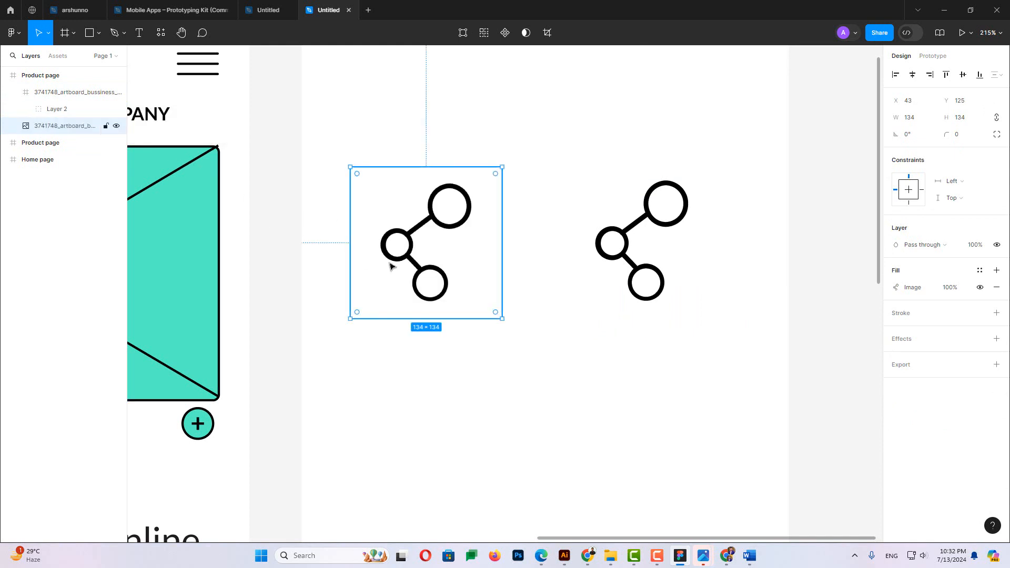
Move the Layer 2 group out of the SVG icon's frame and delete the emptied frame
{"action": "left_click", "coordinate": [613, 266]}
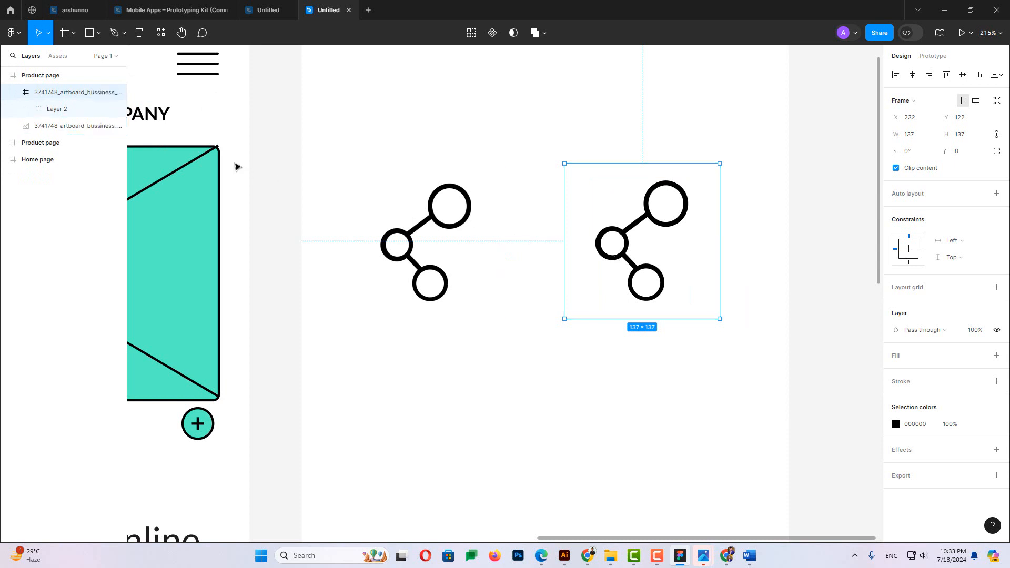
{"action": "double_click", "coordinate": [633, 235]}
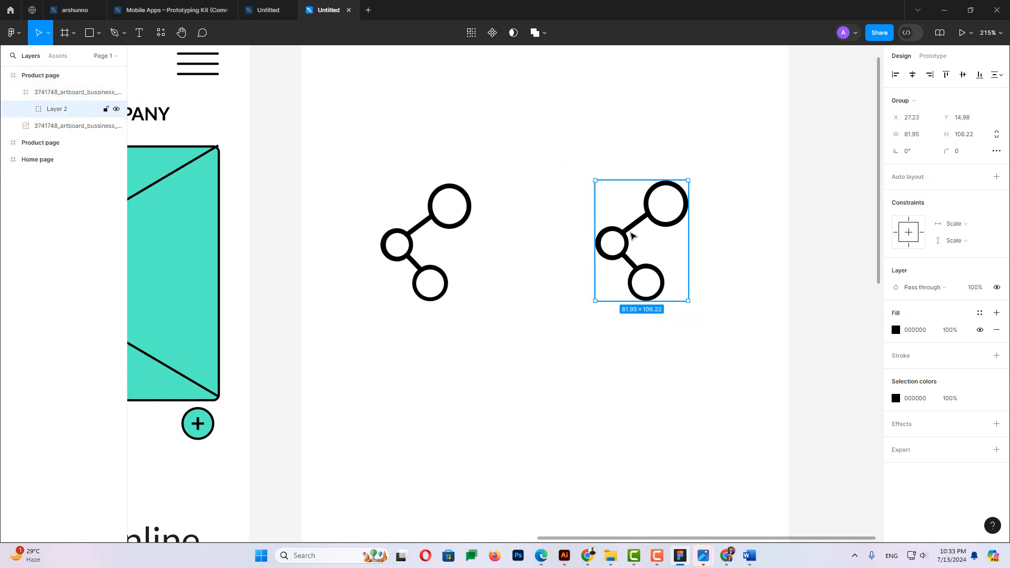
{"action": "left_click", "coordinate": [633, 240]}
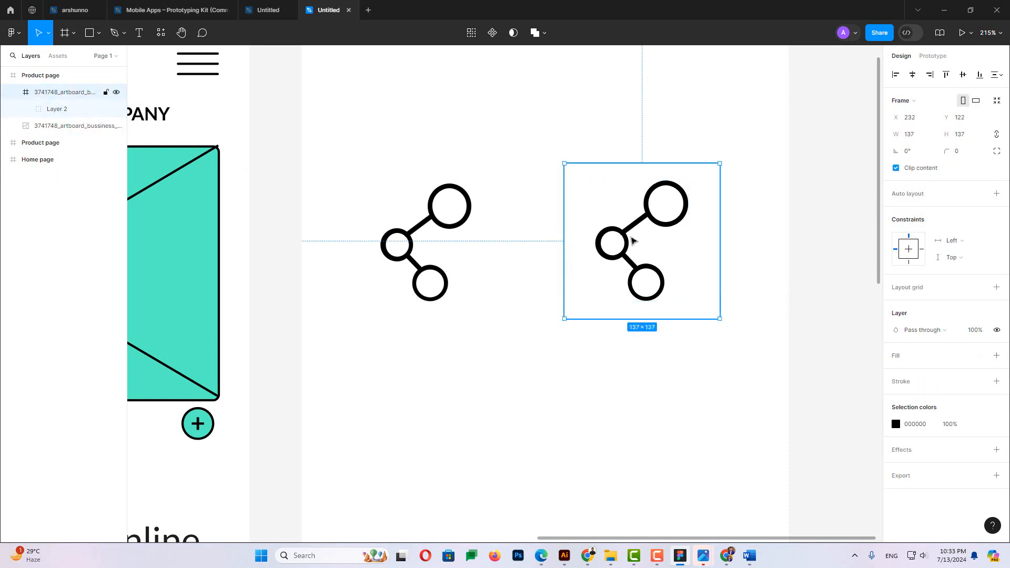
{"action": "left_click", "coordinate": [80, 110]}
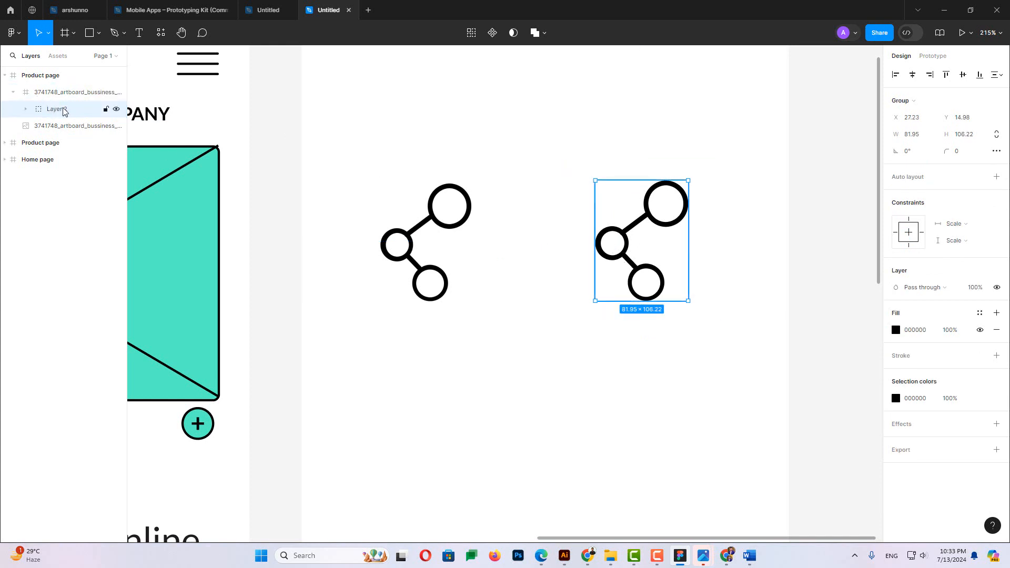
{"action": "left_click_drag", "start_coordinate": [69, 109], "coordinate": [70, 86]}
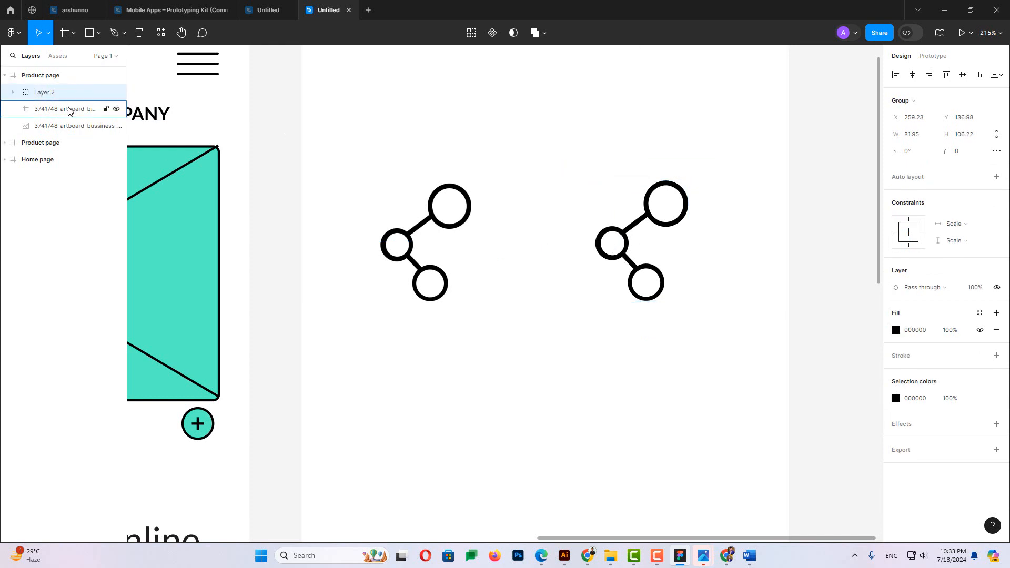
{"action": "left_click", "coordinate": [67, 109]}
{"action": "key", "text": "Delete"}
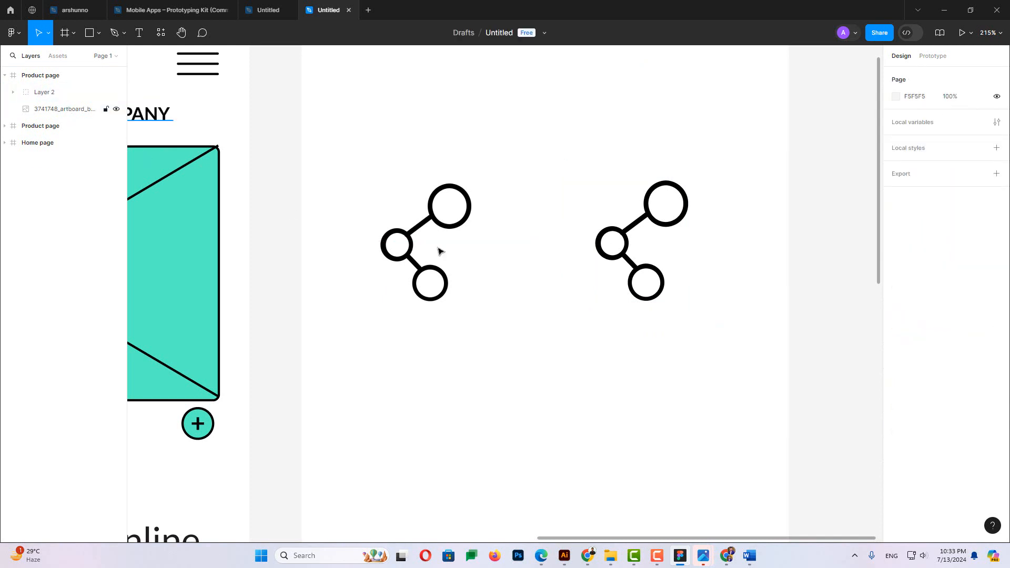
Try the teal 55EFC4 fill on the SVG share icon group and set it back to black
{"action": "left_click", "coordinate": [635, 244]}
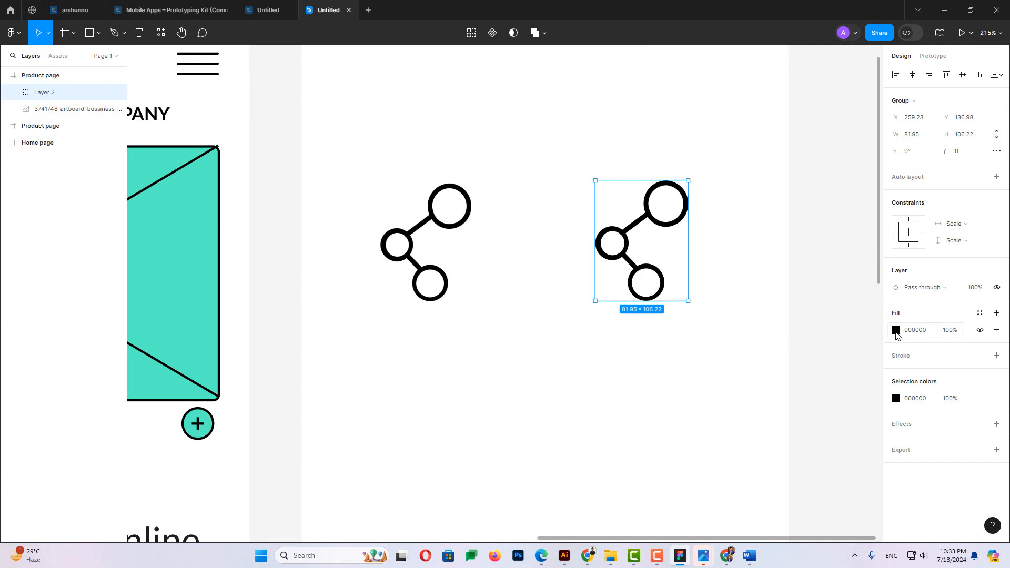
{"action": "left_click", "coordinate": [896, 331]}
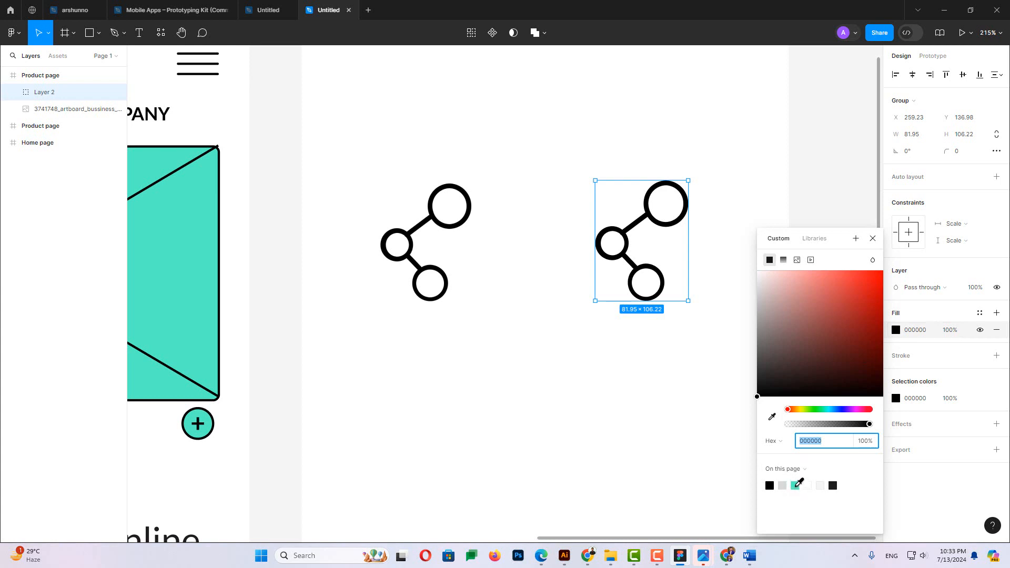
{"action": "left_click", "coordinate": [795, 486]}
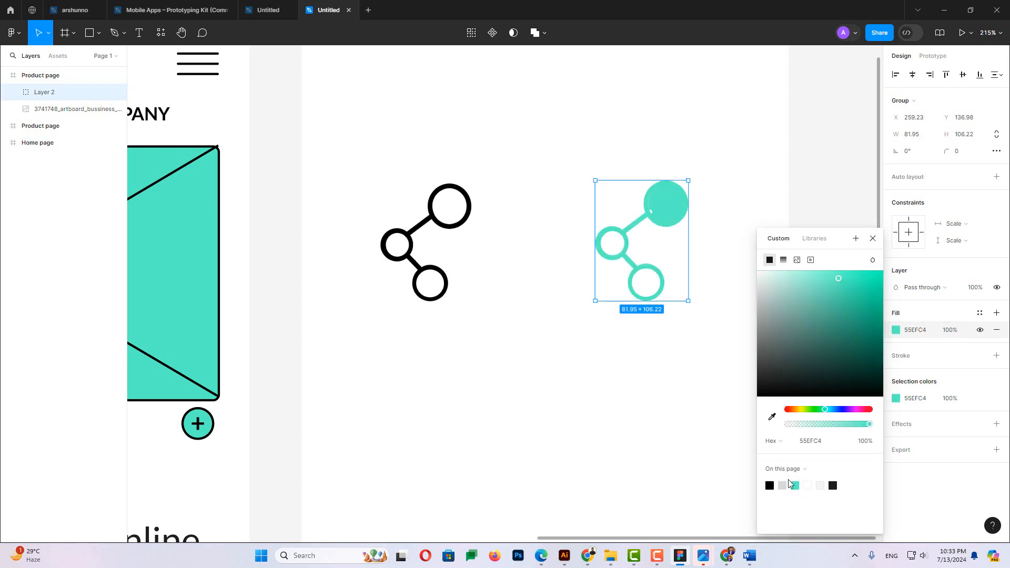
{"action": "left_click", "coordinate": [769, 485]}
{"action": "left_click", "coordinate": [661, 435]}
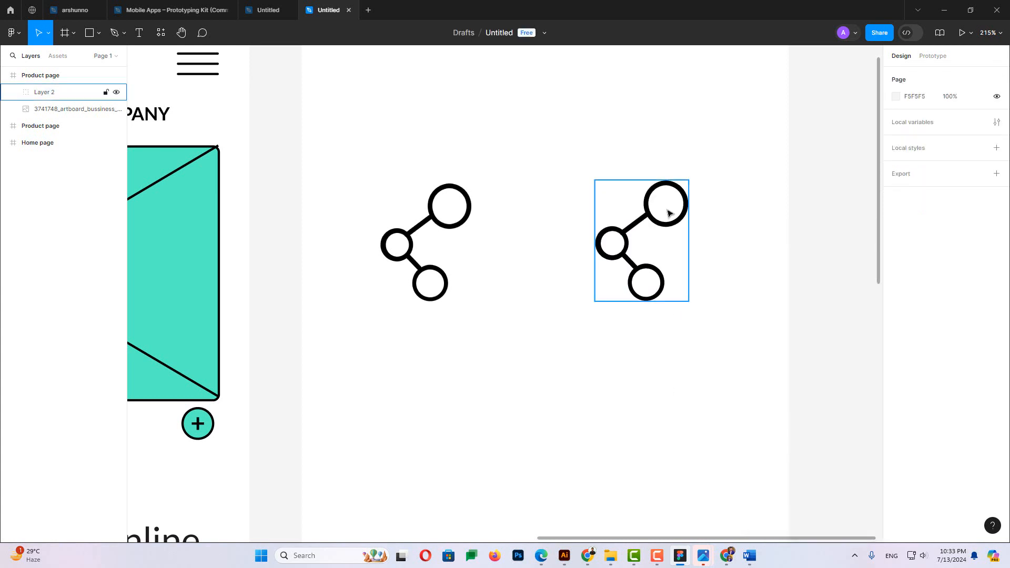
Select all three vectors inside the SVG share icon and set their fill to teal 55EFC4
{"action": "double_click", "coordinate": [678, 221]}
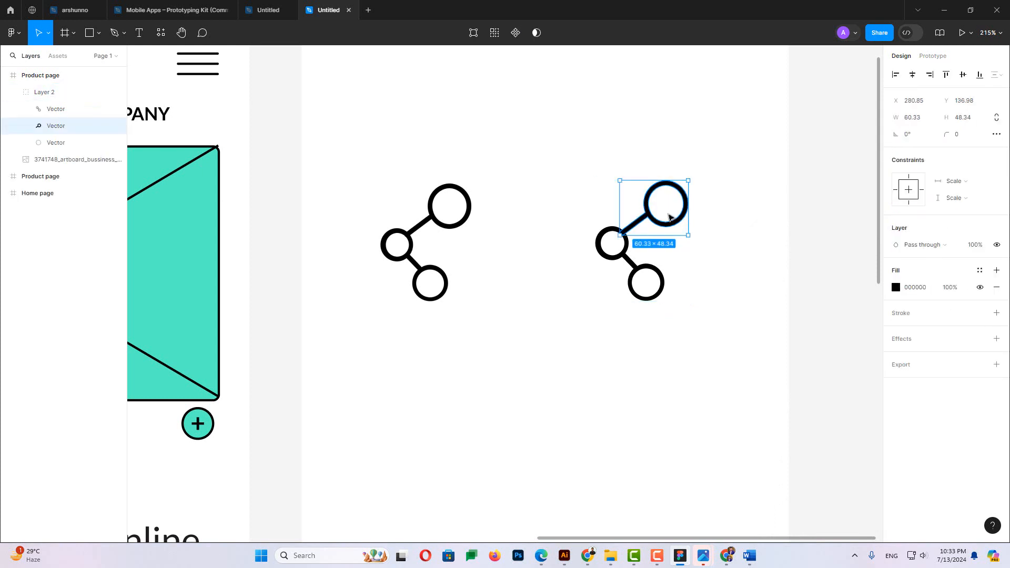
{"action": "left_click", "coordinate": [669, 218]}
{"action": "double_click", "coordinate": [677, 220]}
{"action": "left_click", "coordinate": [74, 110], "text": "shift"}
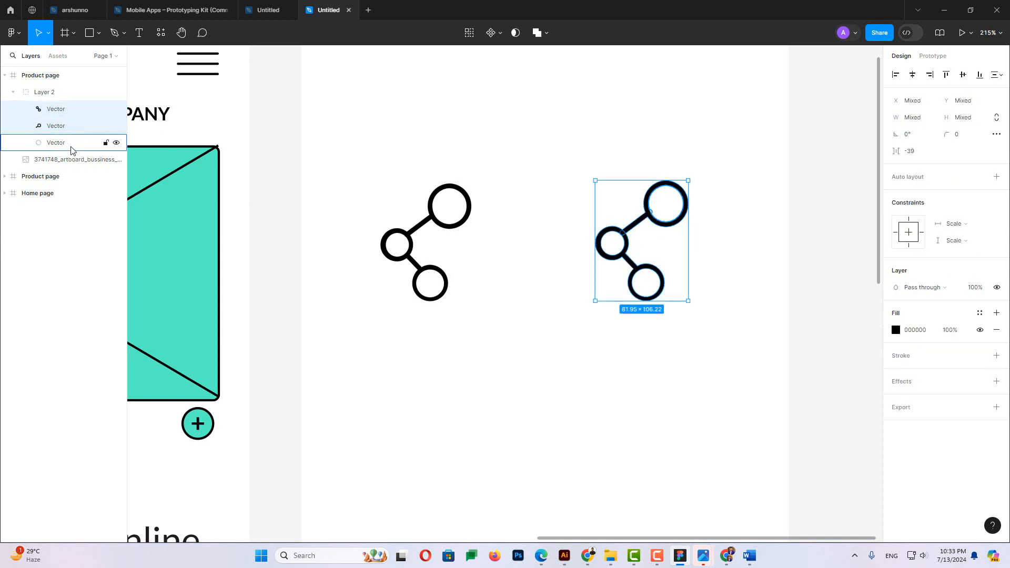
{"action": "left_click", "coordinate": [74, 143], "text": "shift"}
{"action": "left_click", "coordinate": [895, 313]}
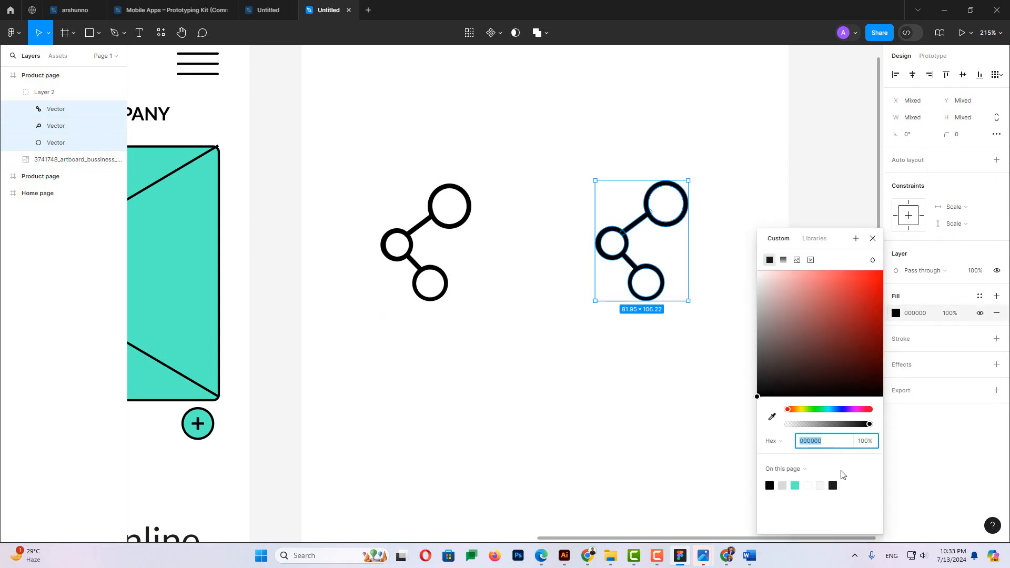
{"action": "left_click", "coordinate": [795, 486]}
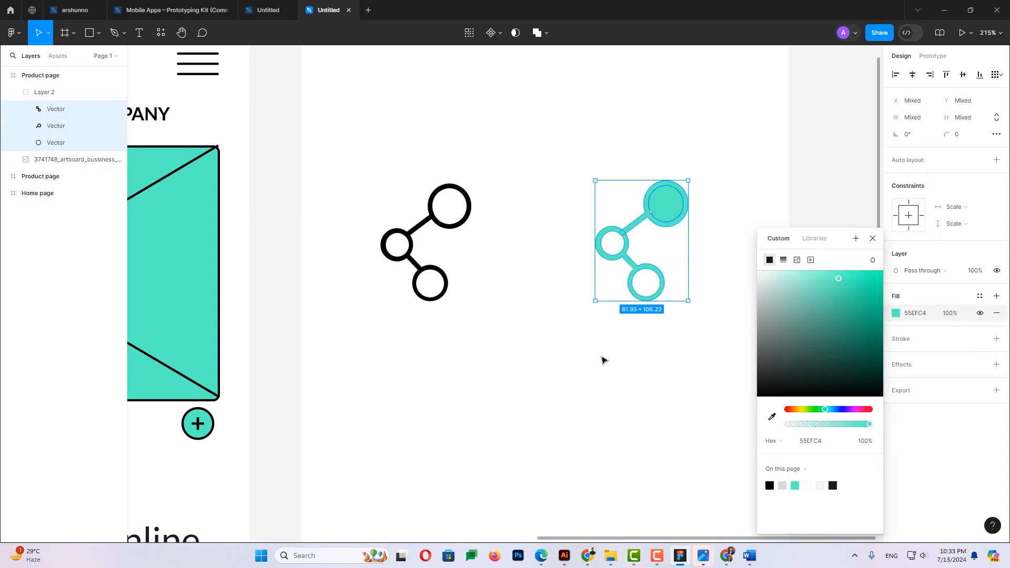
{"action": "left_click", "coordinate": [603, 359]}
Delete the filled circle vector inside the SVG icon's largest ring and finish vector editing
{"action": "left_click", "coordinate": [680, 200]}
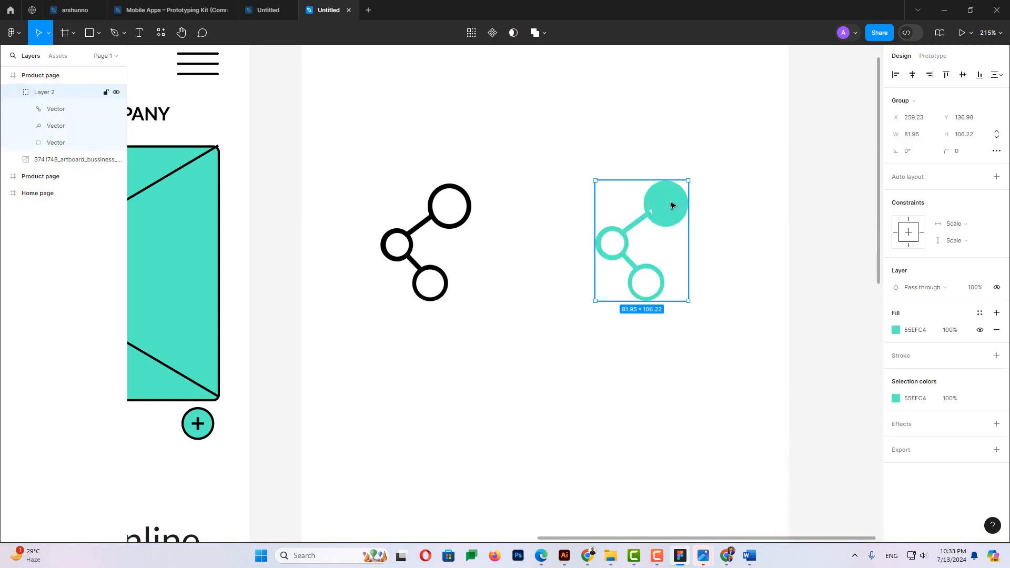
{"action": "double_click", "coordinate": [672, 204]}
{"action": "mouse_move", "coordinate": [672, 205]}
{"action": "left_mouse_down"}
{"action": "mouse_move", "coordinate": [563, 184]}
{"action": "mouse_move", "coordinate": [698, 289]}
{"action": "mouse_move", "coordinate": [705, 315]}
{"action": "left_mouse_up"}
{"action": "left_click_drag", "start_coordinate": [524, 142], "coordinate": [578, 206]}
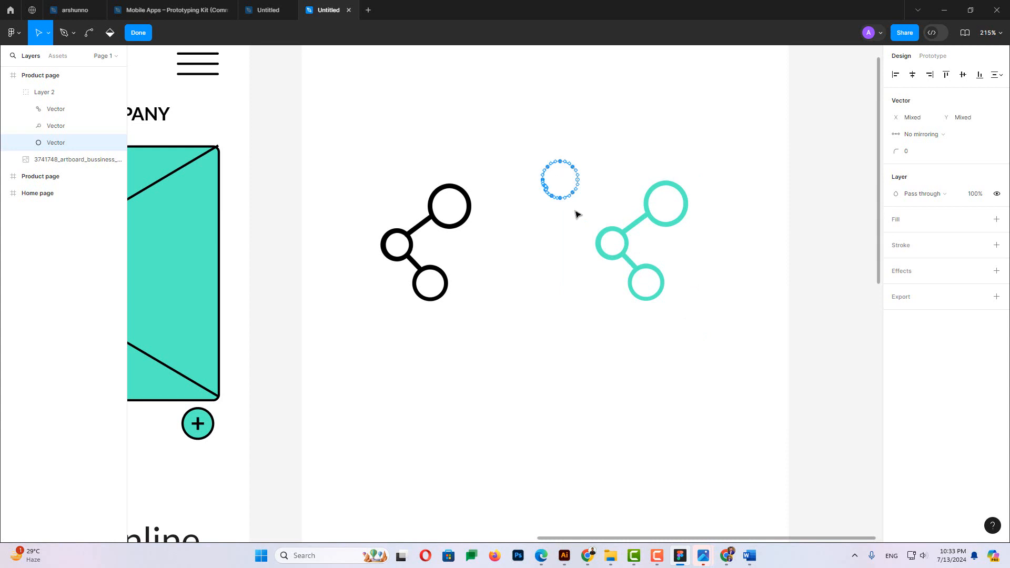
{"action": "key", "text": "Delete"}
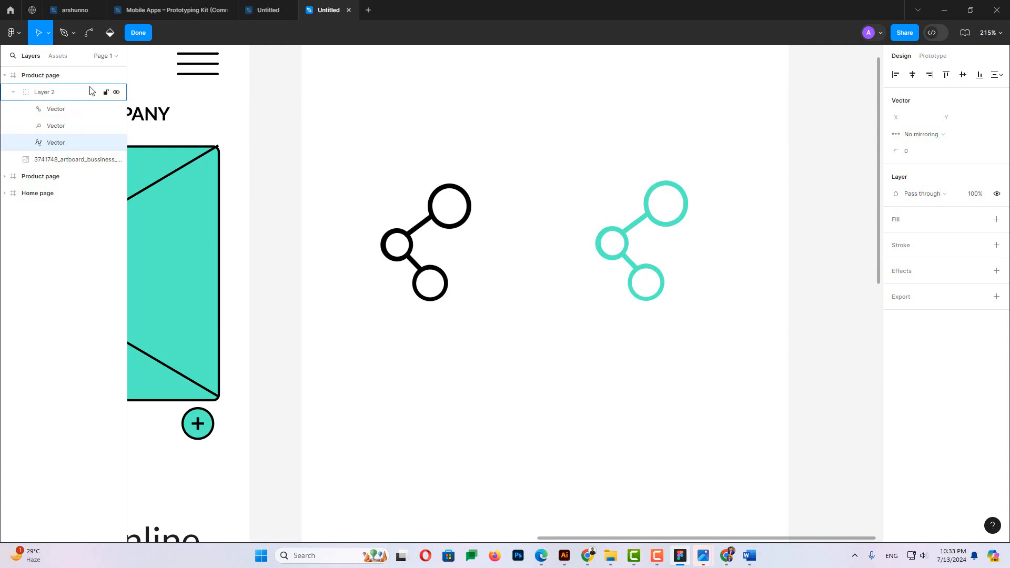
{"action": "left_click", "coordinate": [138, 32]}
Delete the PNG share icon from the new Product page frame, keeping the teal SVG icon
{"action": "left_click", "coordinate": [395, 191]}
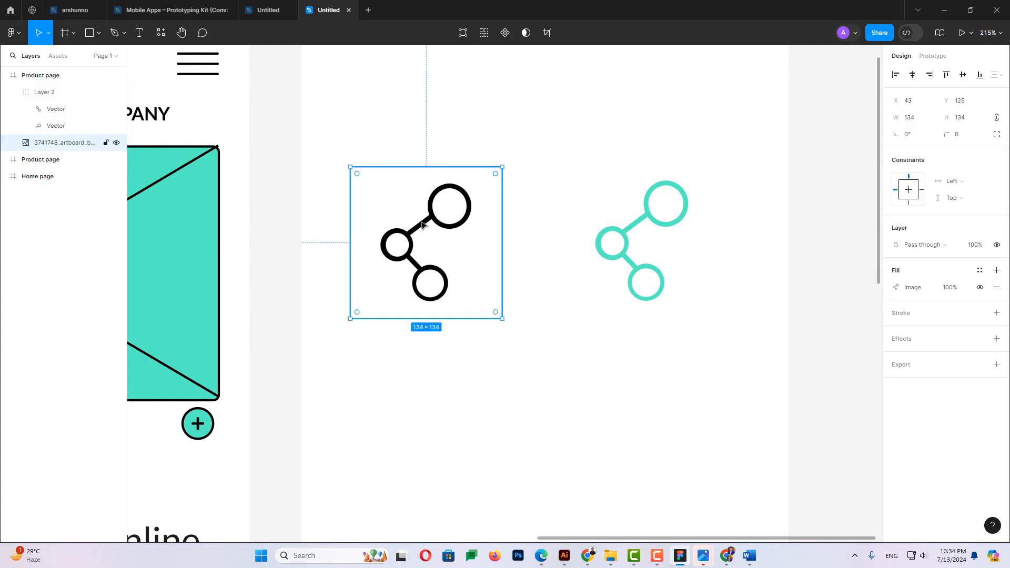
{"action": "left_click_drag", "start_coordinate": [424, 226], "coordinate": [470, 227]}
{"action": "left_click_drag", "start_coordinate": [589, 152], "coordinate": [709, 341]}
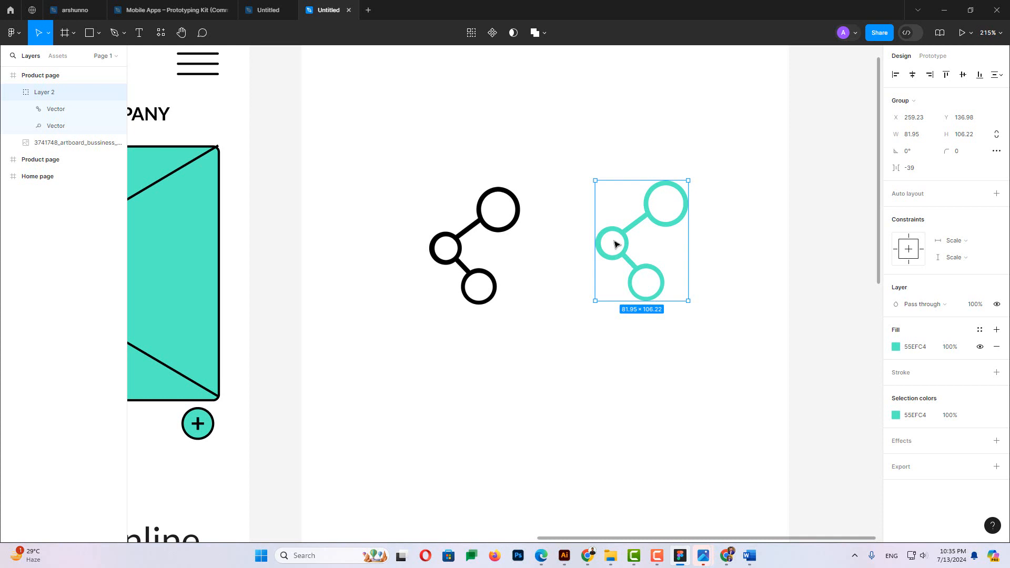
{"action": "left_click", "coordinate": [485, 233]}
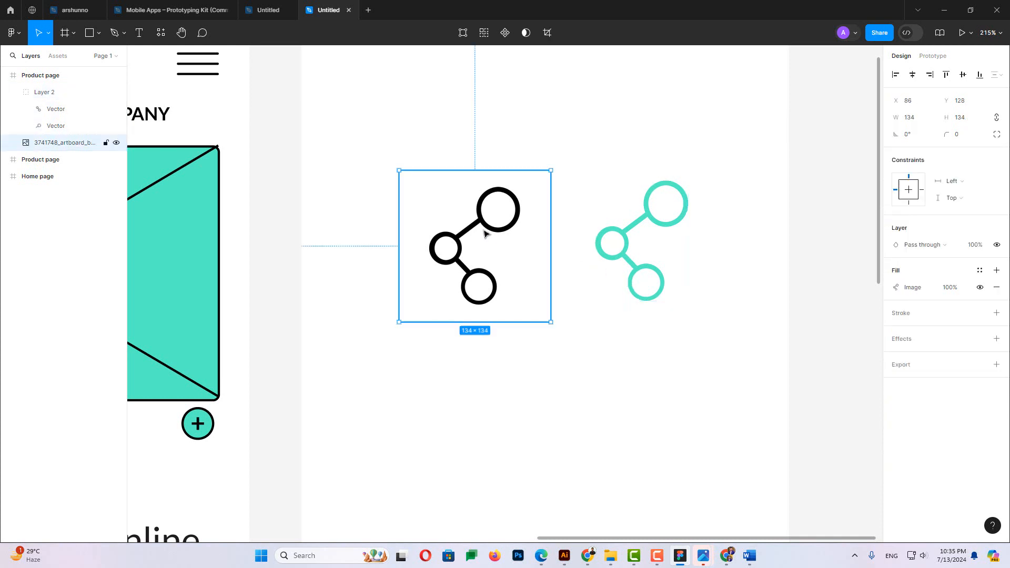
{"action": "key", "text": "Delete"}
Move the teal share icon onto the designed Product page near its hamburger menu, at about X 296, Y -10
{"action": "scroll", "coordinate": [664, 254], "scroll_direction": "down", "scroll_amount": 5, "text": "ctrl"}
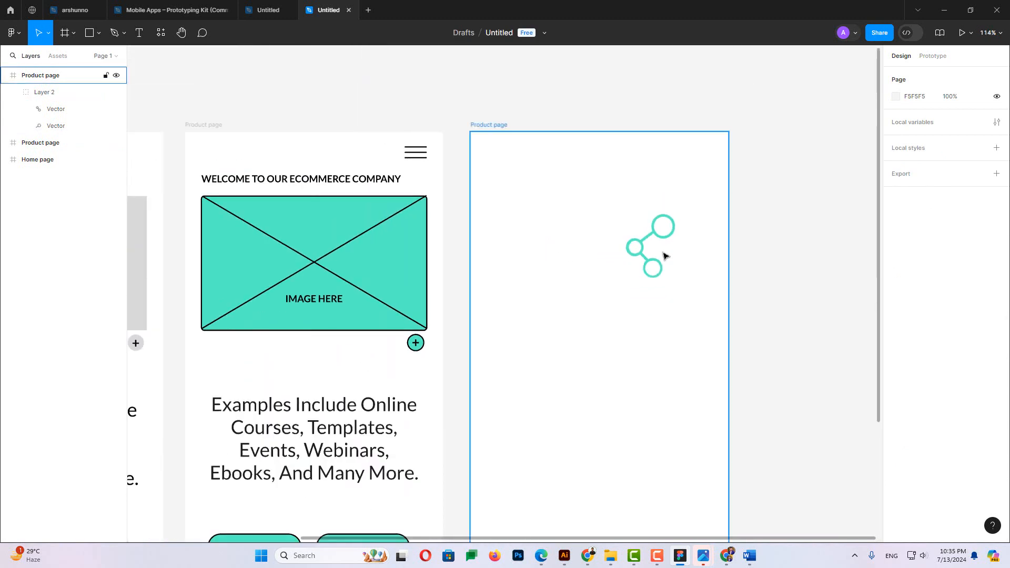
{"action": "left_click_drag", "start_coordinate": [633, 237], "coordinate": [403, 163]}
{"action": "scroll", "coordinate": [403, 163], "scroll_direction": "up", "scroll_amount": 8, "text": "ctrl"}
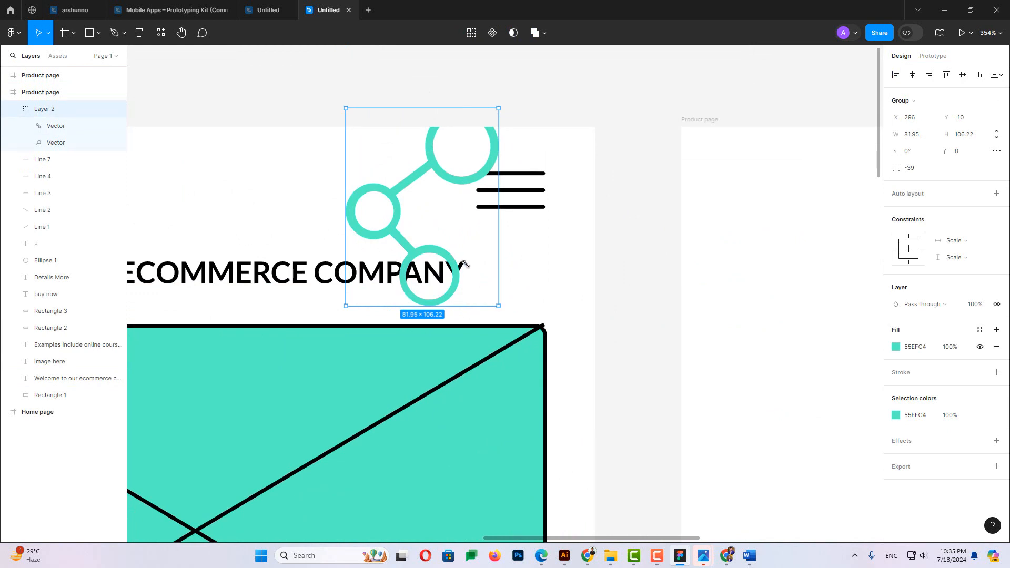
Scale the share icon to about 24.69 × 32 and place it beside the hamburger menu at about X 326, Y 19
{"action": "left_click_drag", "start_coordinate": [464, 263], "coordinate": [371, 169]}
{"action": "key", "text": "ctrl+z"}
{"action": "left_click_drag", "start_coordinate": [499, 307], "coordinate": [437, 215]}
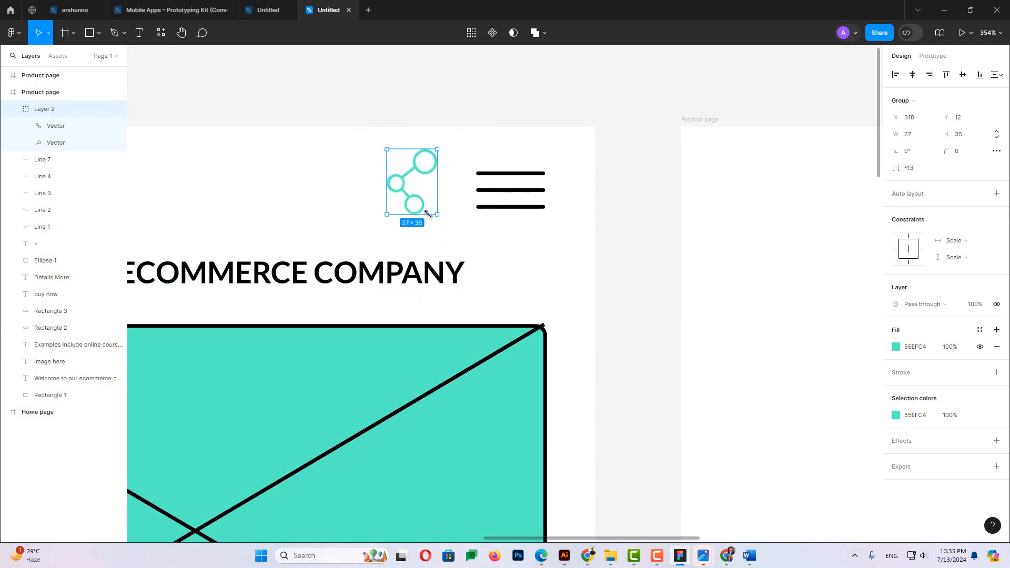
{"action": "left_click_drag", "start_coordinate": [429, 177], "coordinate": [429, 186]}
{"action": "left_click_drag", "start_coordinate": [427, 219], "coordinate": [430, 213]}
{"action": "scroll", "coordinate": [680, 298], "scroll_direction": "down", "scroll_amount": 3}
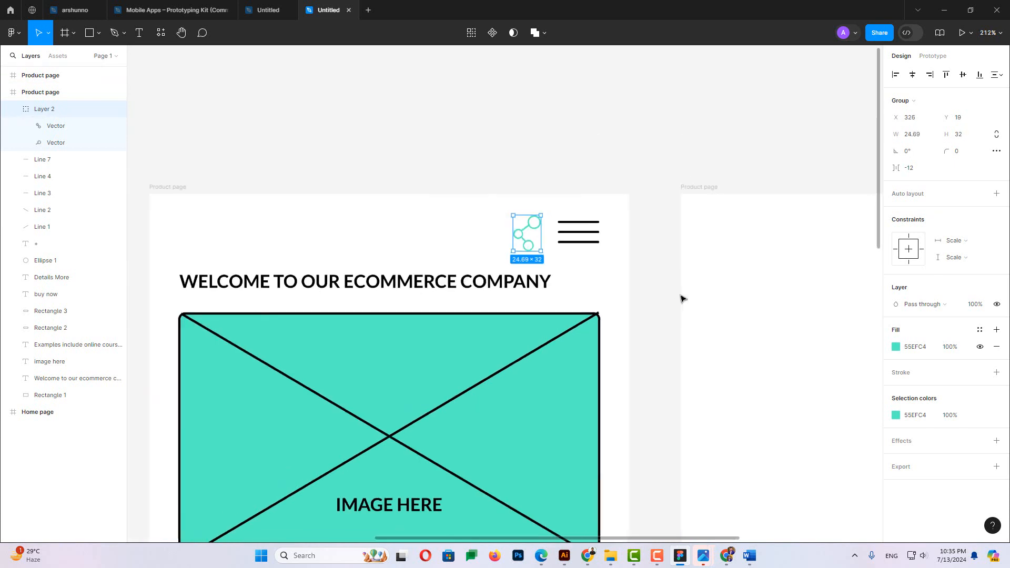
{"action": "scroll", "coordinate": [681, 298], "scroll_direction": "down", "scroll_amount": 5}
{"action": "left_click", "coordinate": [705, 302]}
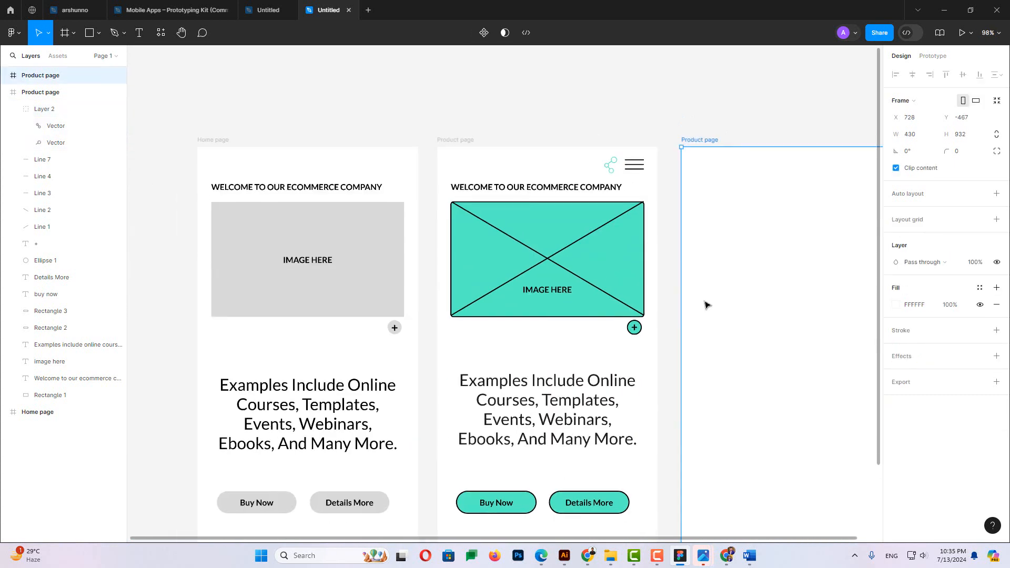
Switch to the Iconfinder page in Chrome and search for "home icon" in place of the share icon search
{"action": "scroll", "coordinate": [706, 304], "scroll_direction": "down", "scroll_amount": 2}
{"action": "scroll", "coordinate": [684, 342], "scroll_direction": "down", "scroll_amount": 1}
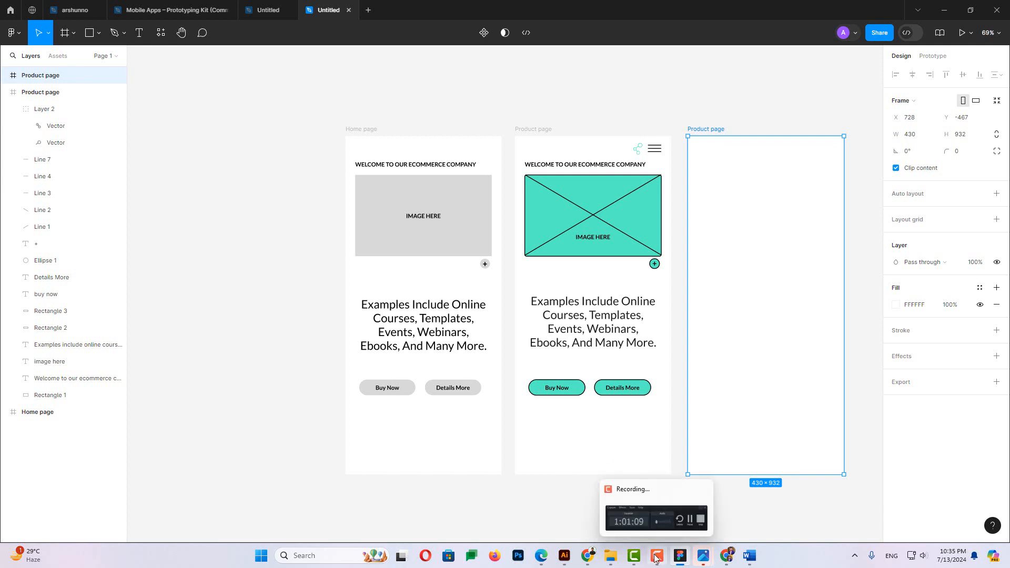
{"action": "left_click", "coordinate": [587, 555]}
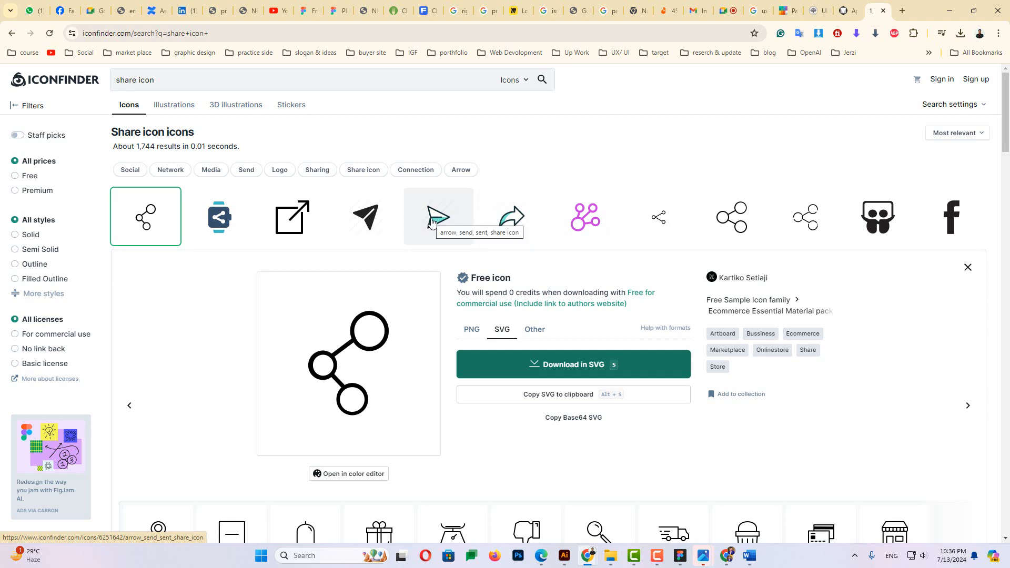
{"action": "scroll", "coordinate": [440, 224], "scroll_direction": "down", "scroll_amount": 3}
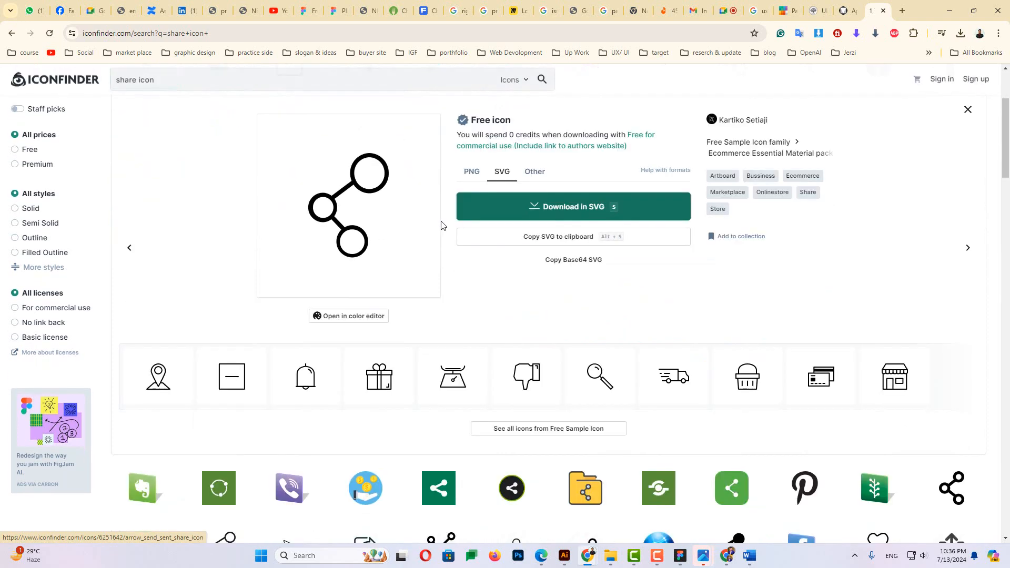
{"action": "scroll", "coordinate": [387, 180], "scroll_direction": "up", "scroll_amount": 3}
{"action": "left_click_drag", "start_coordinate": [161, 80], "coordinate": [100, 80]}
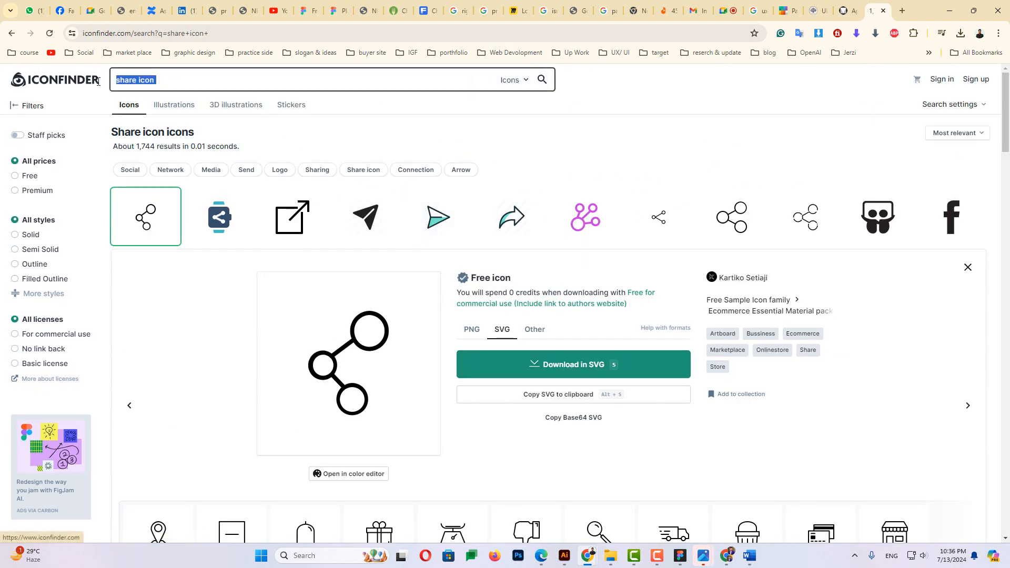
{"action": "key", "text": "BackSpace"}
{"action": "type", "text": "home icom"}
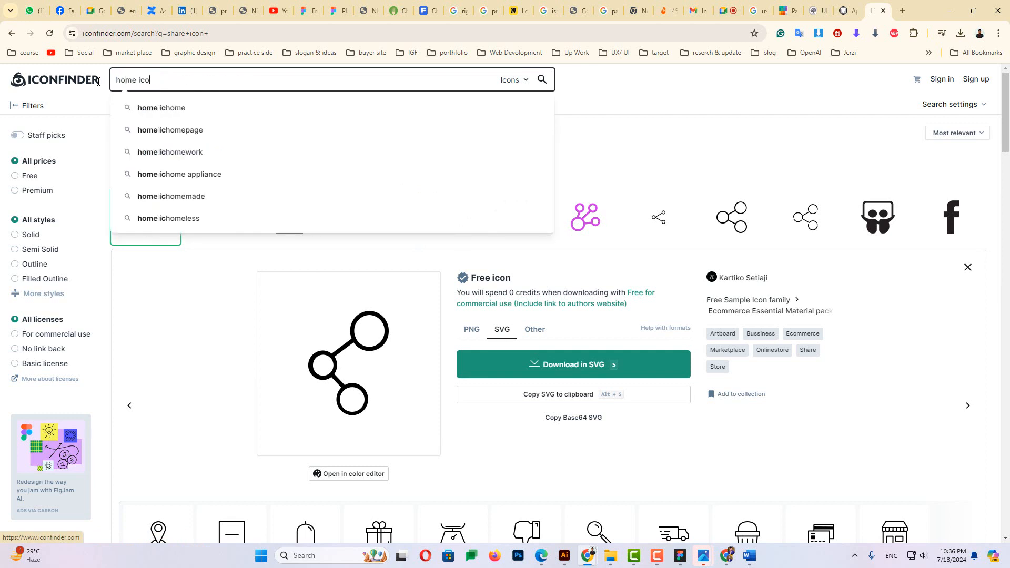
{"action": "key", "text": "Return"}
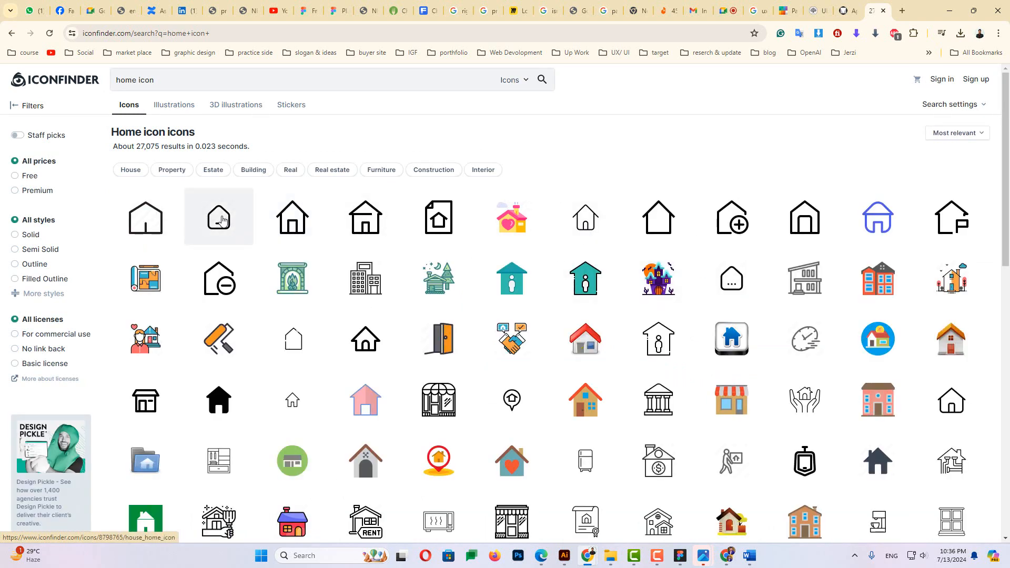
Preview the rounded house icon, then filter the home icon results to free icons with the No link back license
{"action": "left_click", "coordinate": [223, 221]}
{"action": "scroll", "coordinate": [520, 197], "scroll_direction": "up", "scroll_amount": 2}
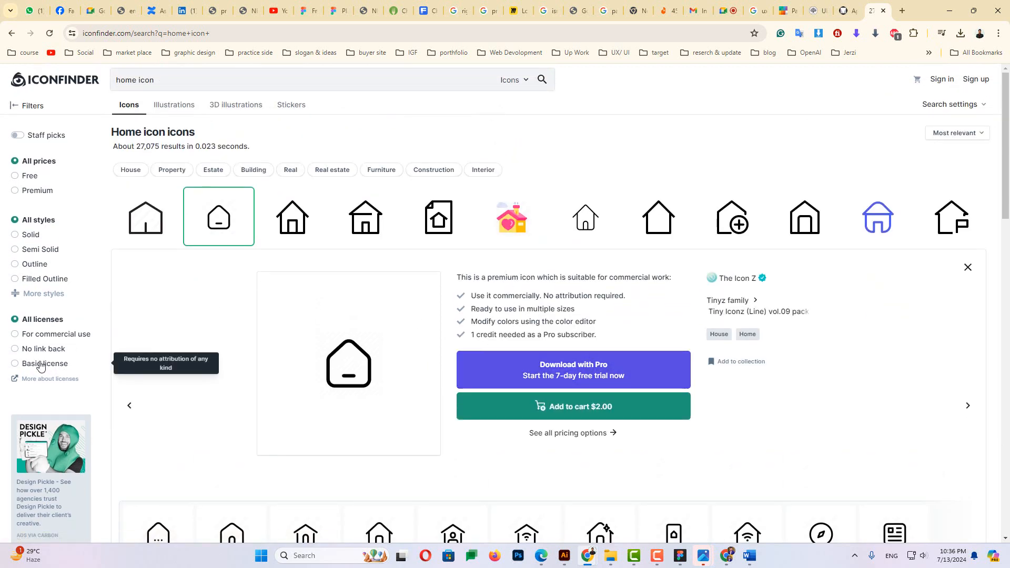
{"action": "left_click", "coordinate": [16, 349]}
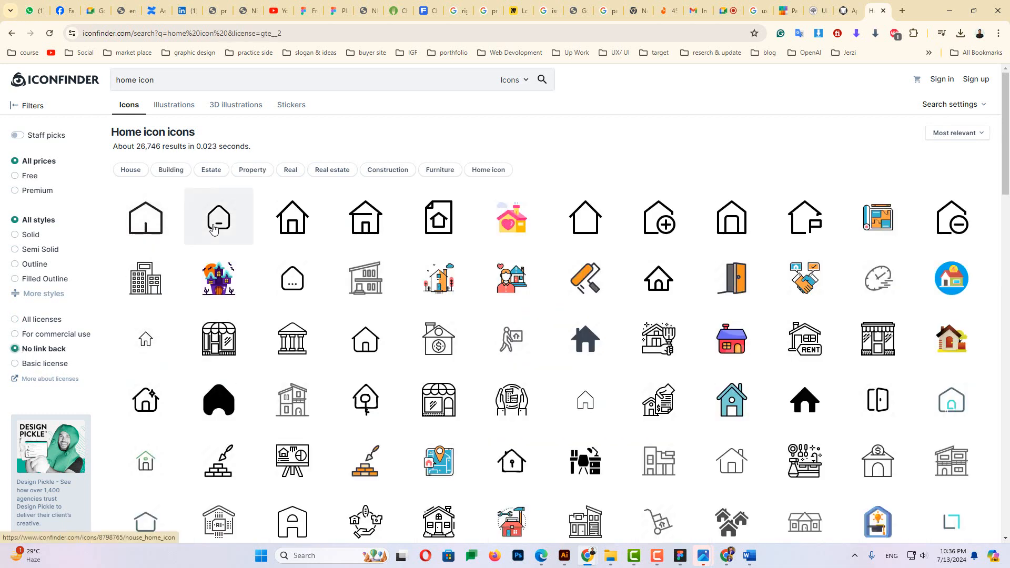
{"action": "left_click", "coordinate": [16, 176]}
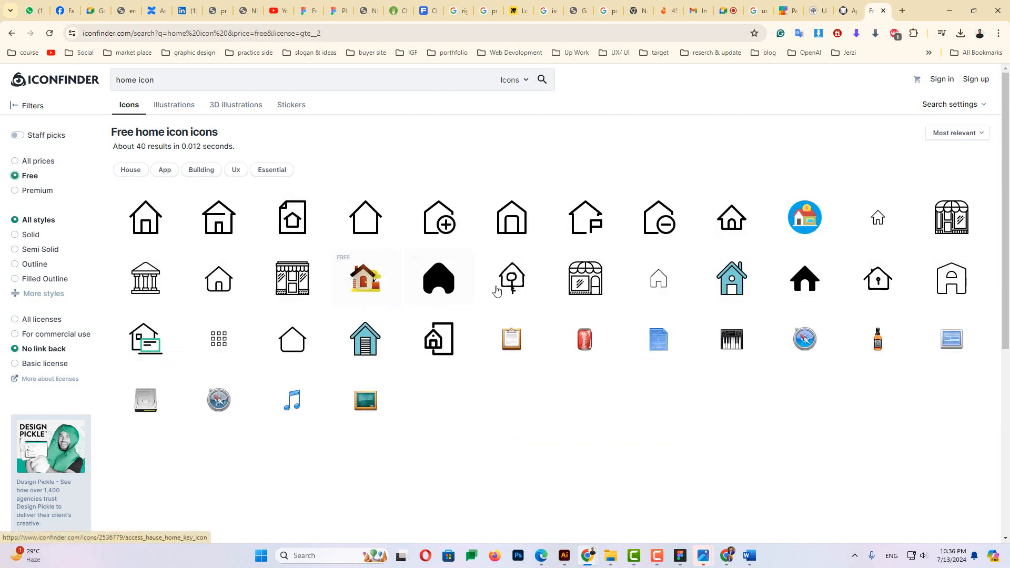
{"action": "scroll", "coordinate": [411, 273], "scroll_direction": "down", "scroll_amount": 2}
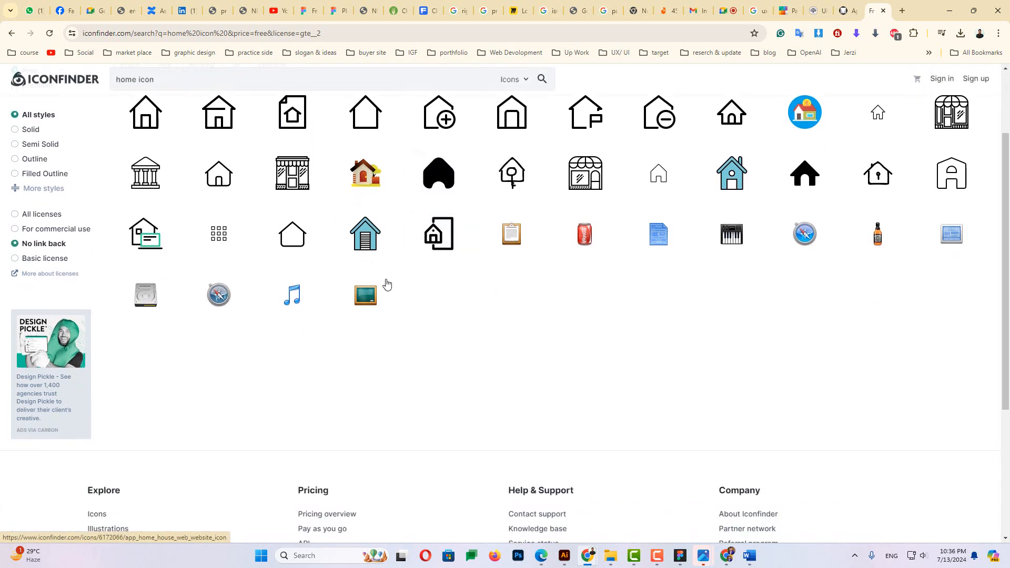
{"action": "scroll", "coordinate": [173, 278], "scroll_direction": "up", "scroll_amount": 1}
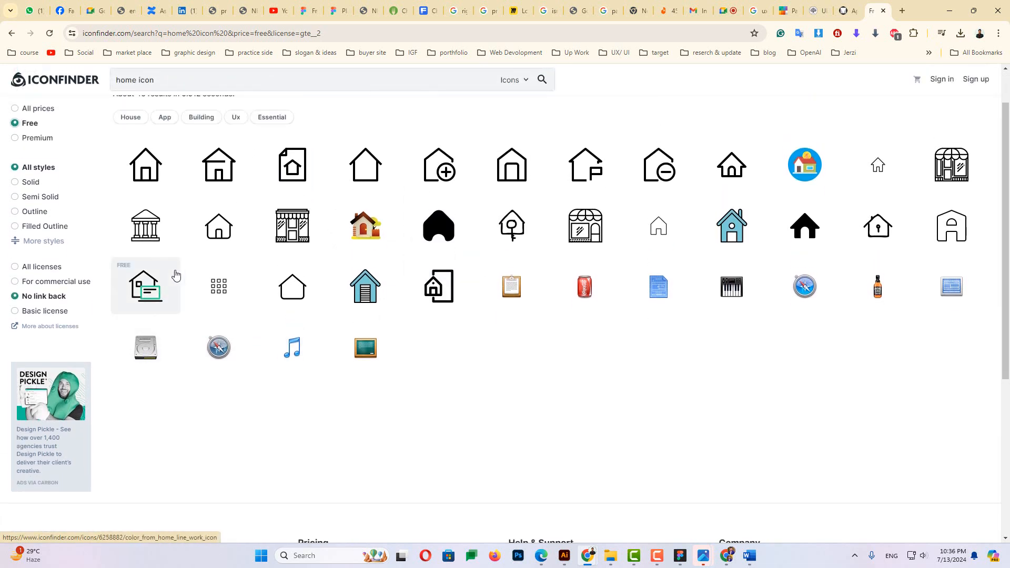
{"action": "scroll", "coordinate": [252, 253], "scroll_direction": "up", "scroll_amount": 1}
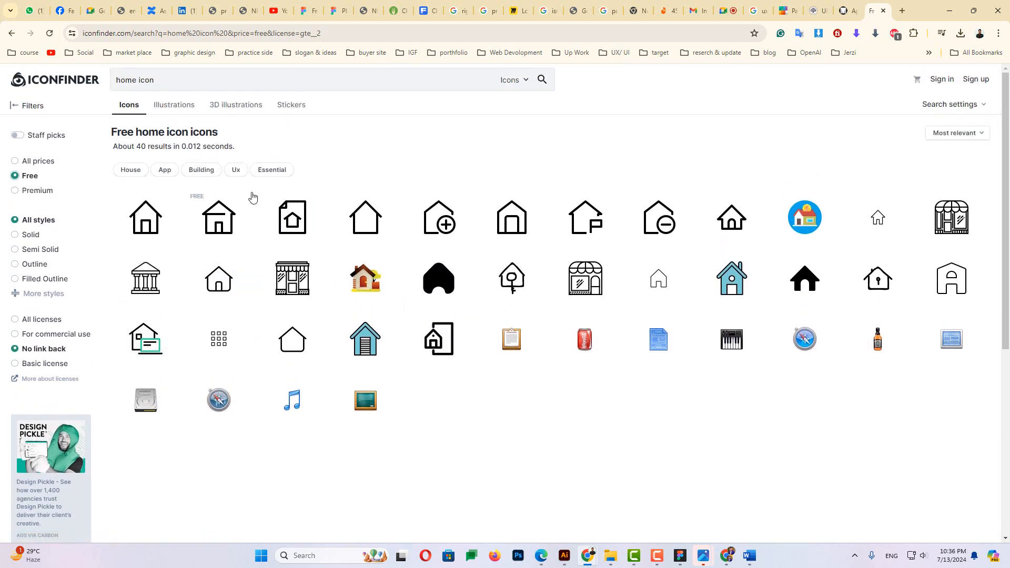
Go through the related Ux and Basic icon categories and download the outlined user icon in SVG format
{"action": "left_click", "coordinate": [236, 169]}
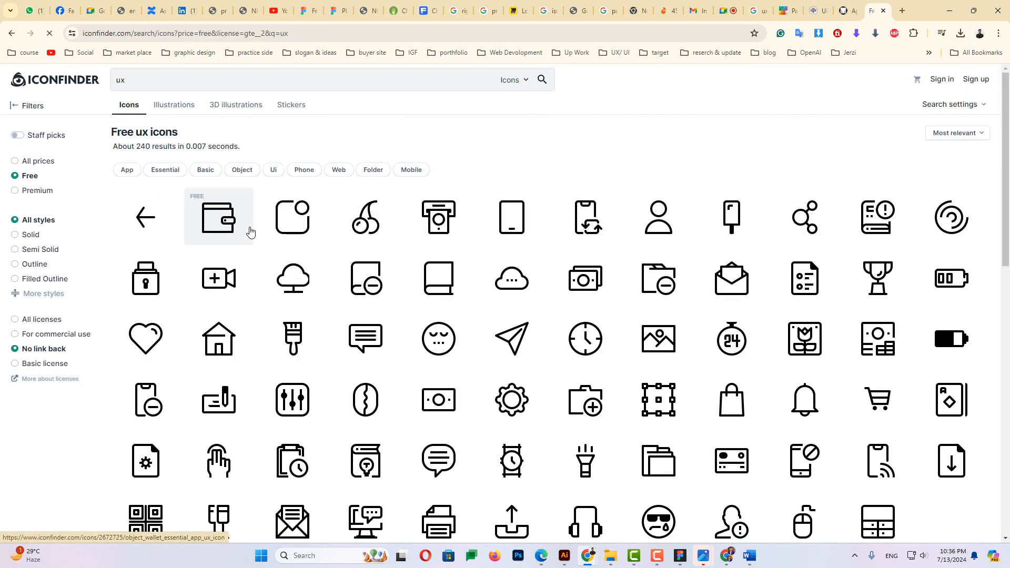
{"action": "left_click", "coordinate": [203, 175]}
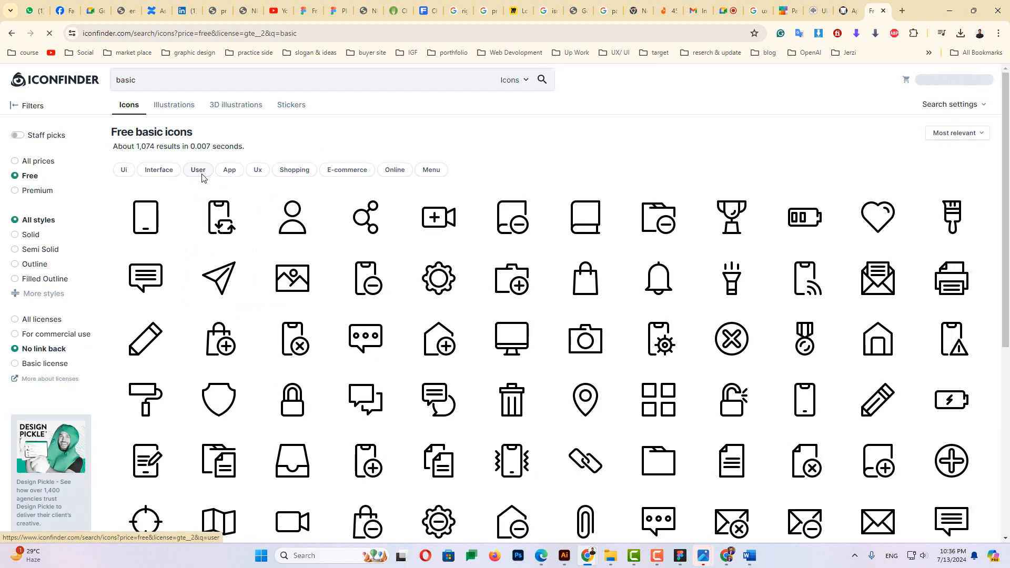
{"action": "left_click", "coordinate": [289, 222]}
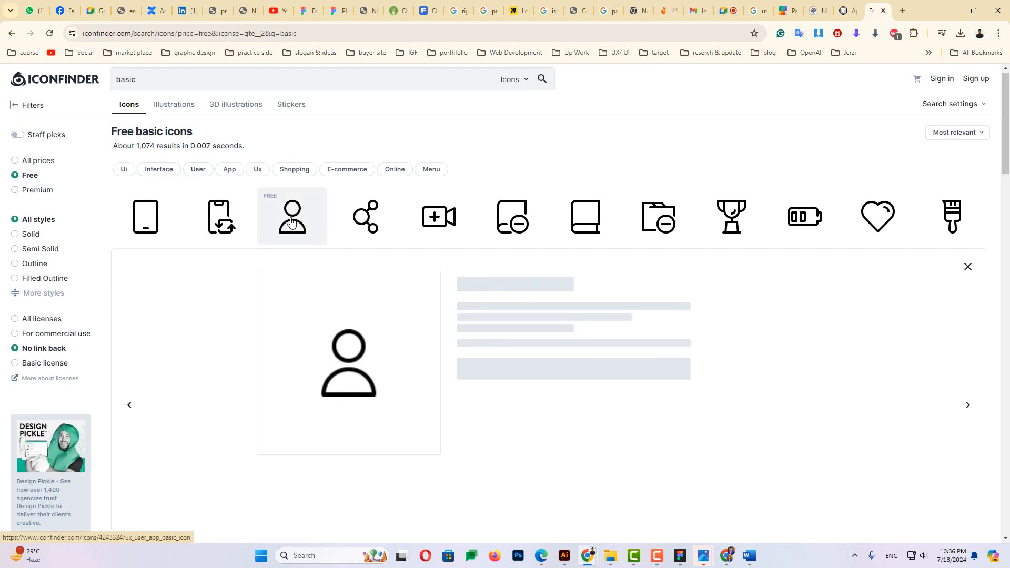
{"action": "left_click", "coordinate": [561, 273]}
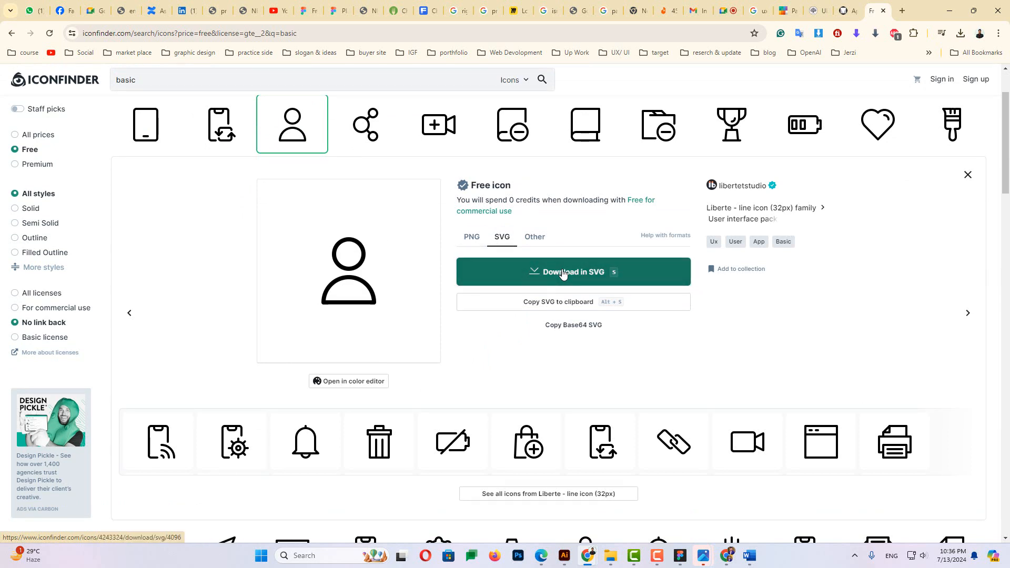
{"action": "scroll", "coordinate": [303, 228], "scroll_direction": "up", "scroll_amount": 1}
{"action": "scroll", "coordinate": [304, 228], "scroll_direction": "up", "scroll_amount": 2}
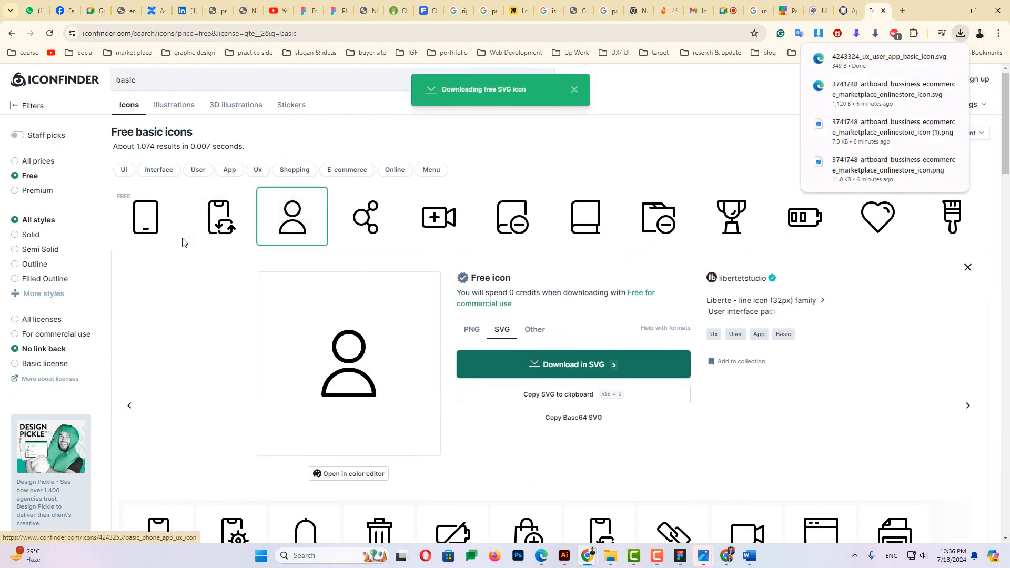
Open the related Ui category and look through its free icons for a suitable home icon
{"action": "left_click", "coordinate": [126, 170]}
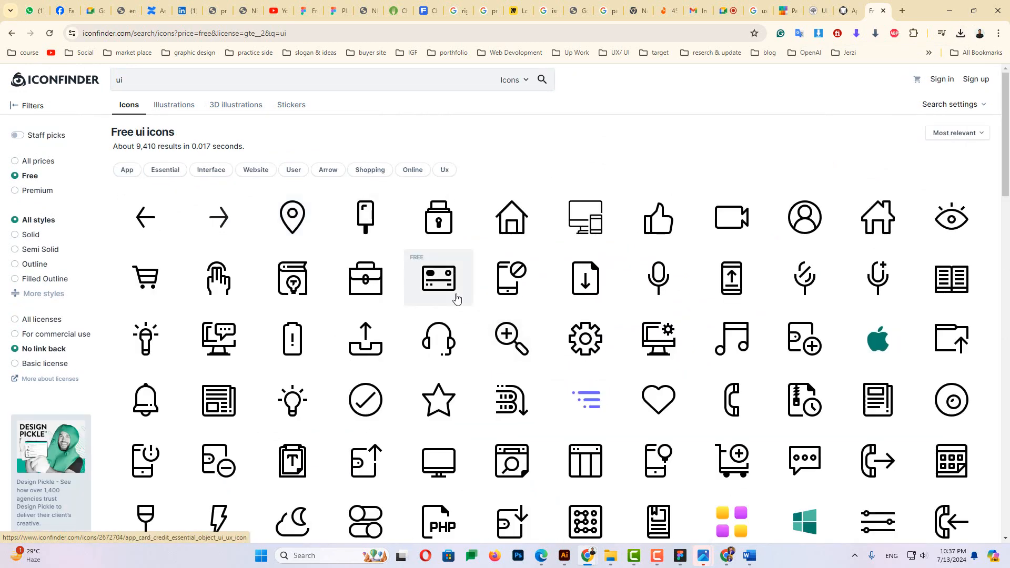
{"action": "scroll", "coordinate": [579, 221], "scroll_direction": "down", "scroll_amount": 1}
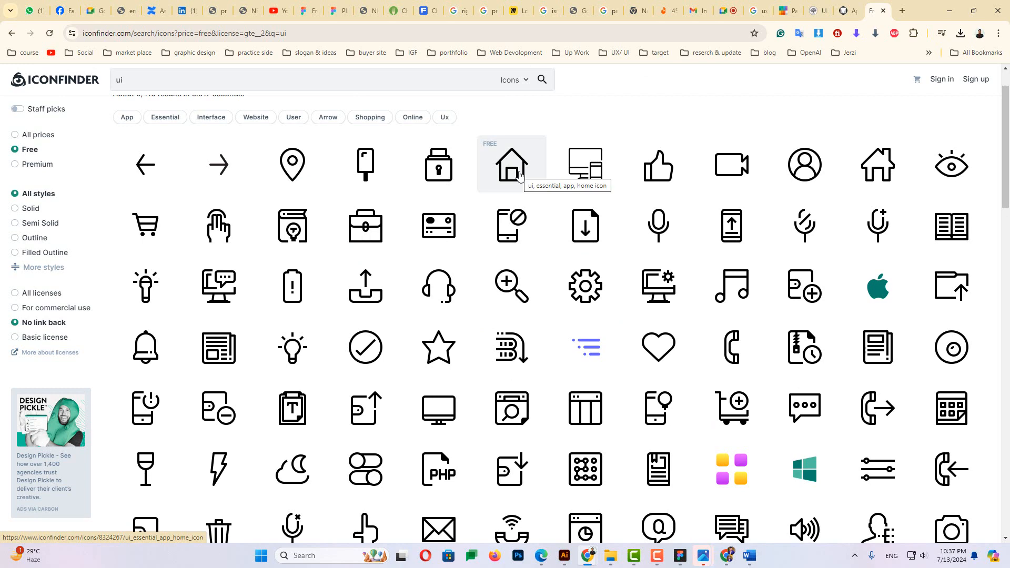
{"action": "scroll", "coordinate": [515, 210], "scroll_direction": "down", "scroll_amount": 5}
{"action": "scroll", "coordinate": [503, 262], "scroll_direction": "up", "scroll_amount": 6}
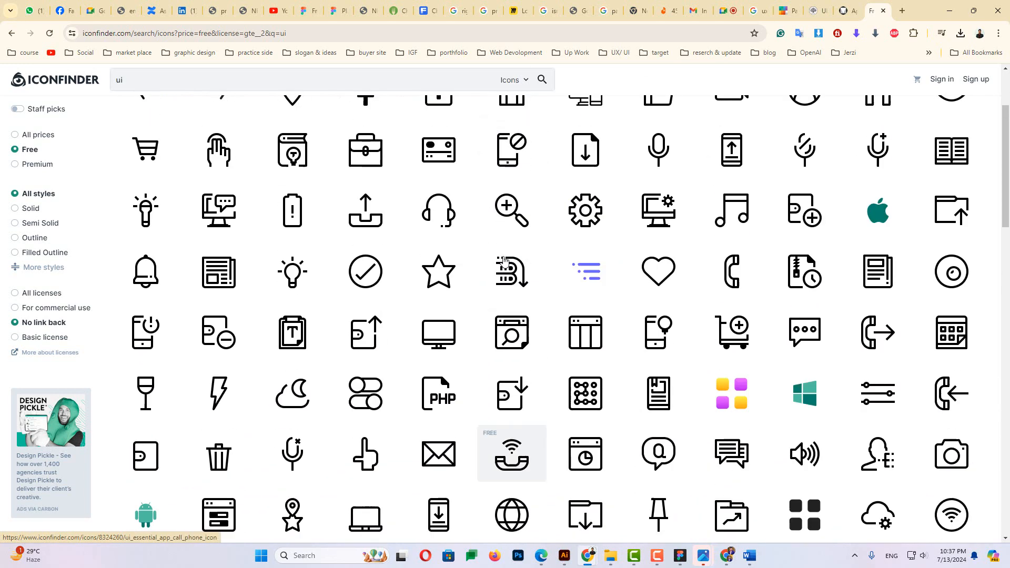
Search Iconfinder for "home icon" again, keeping the Free and No link back filters
{"action": "left_click_drag", "start_coordinate": [126, 80], "coordinate": [83, 87]}
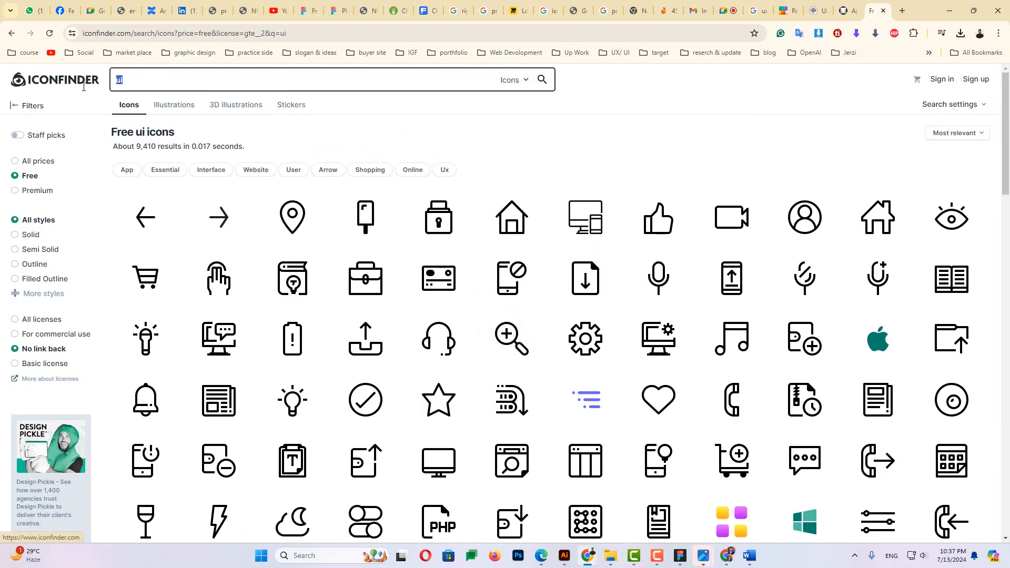
{"action": "type", "text": "home"}
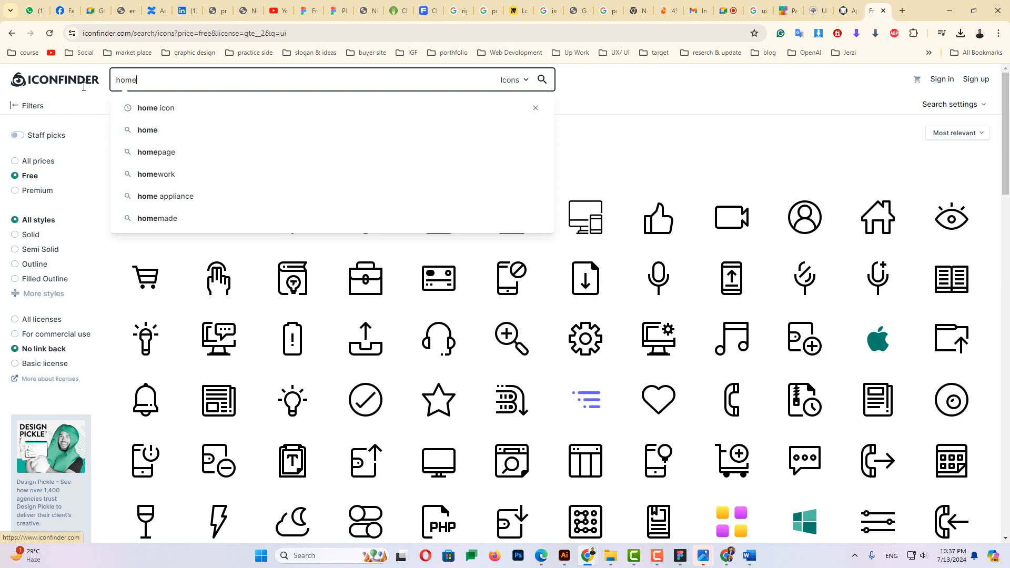
{"action": "type", "text": " ico"}
{"action": "key", "text": "BackSpace"}
{"action": "key", "text": "BackSpace"}
{"action": "type", "text": "ico"}
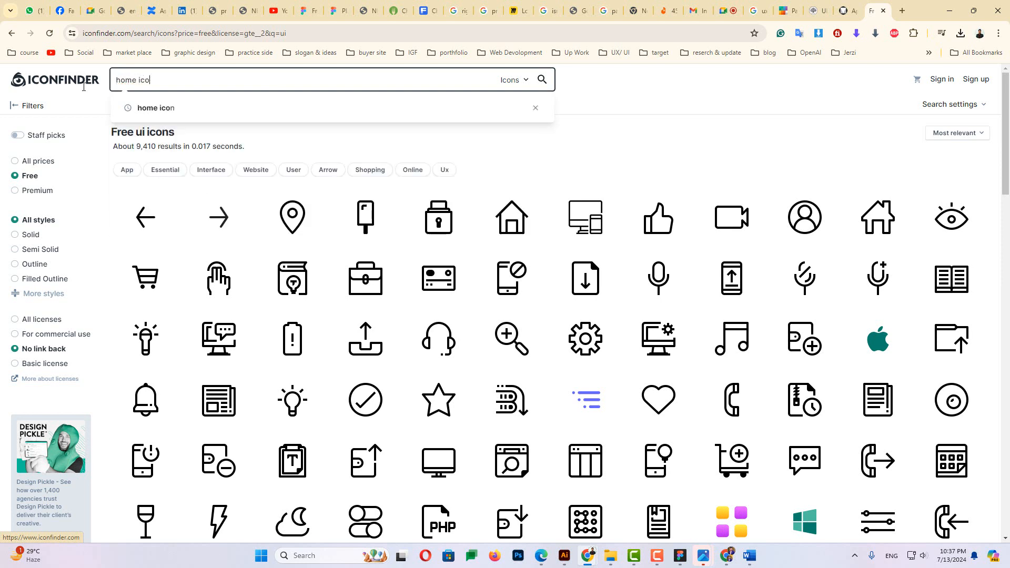
{"action": "key", "text": "Return"}
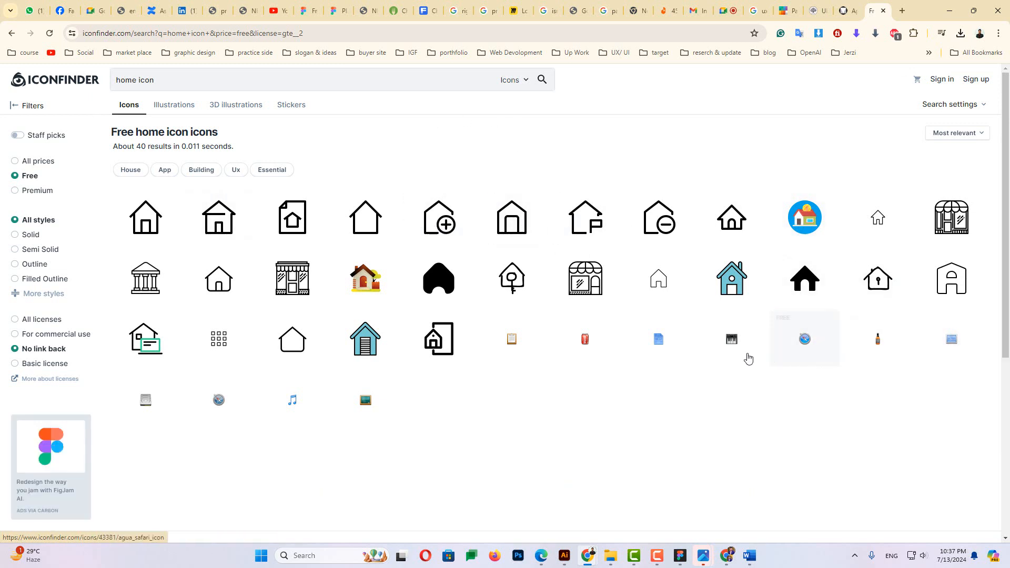
Download the free outlined house icon with the arched door and overhanging roof from The Icon Z in SVG format
{"action": "scroll", "coordinate": [428, 358], "scroll_direction": "down", "scroll_amount": 2}
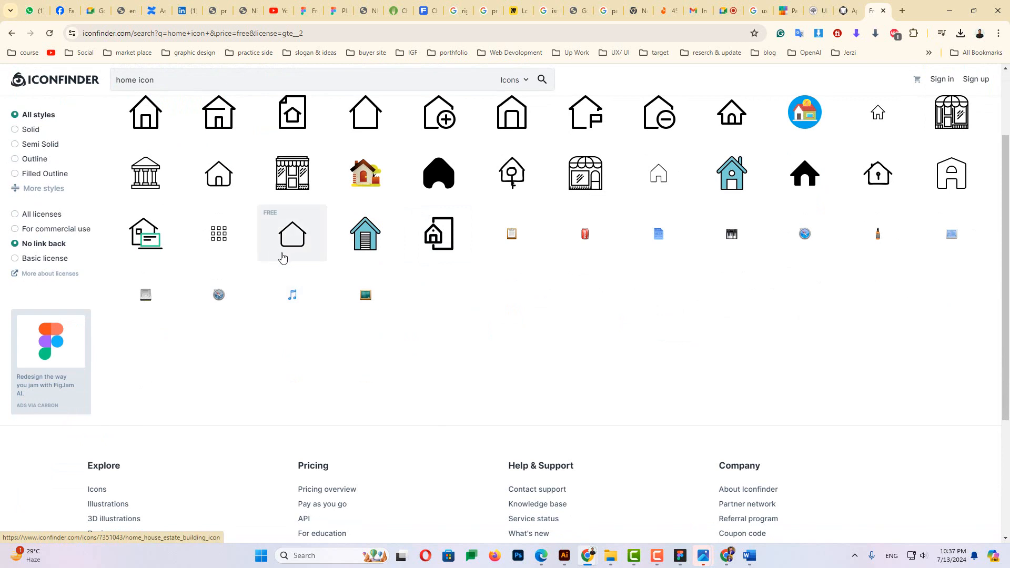
{"action": "scroll", "coordinate": [211, 227], "scroll_direction": "up", "scroll_amount": 1}
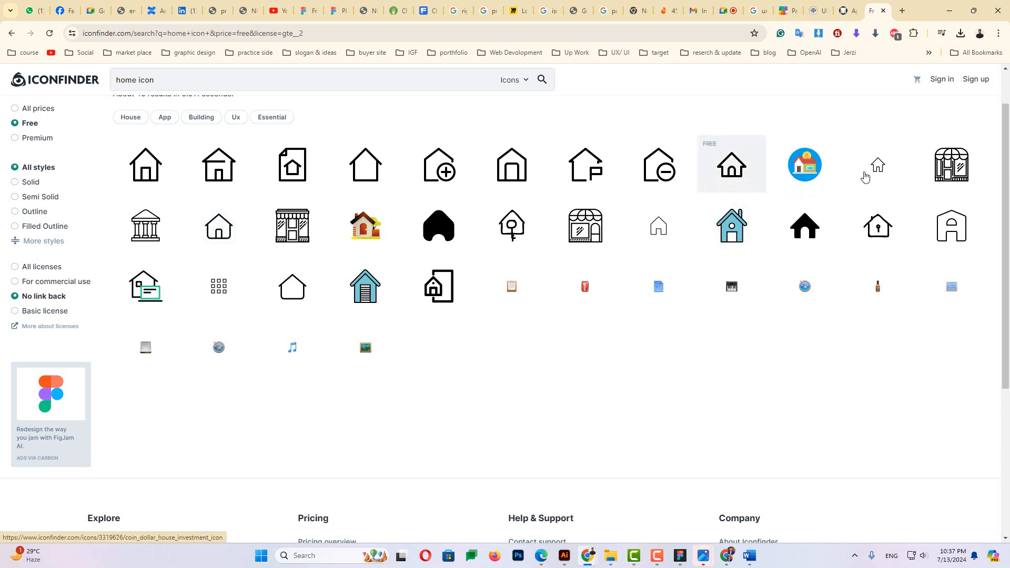
{"action": "left_click", "coordinate": [732, 172]}
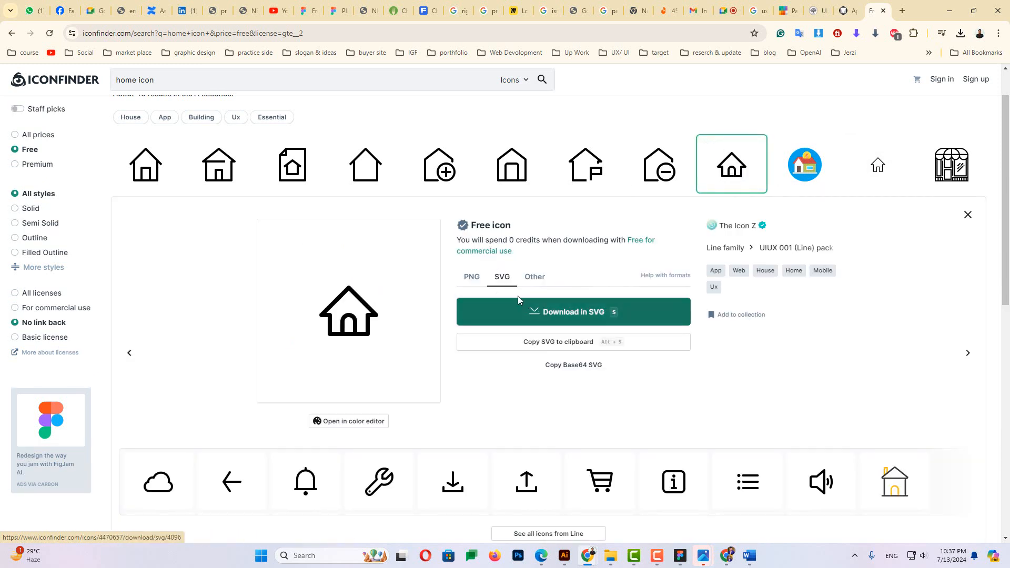
{"action": "scroll", "coordinate": [568, 311], "scroll_direction": "down", "scroll_amount": 2}
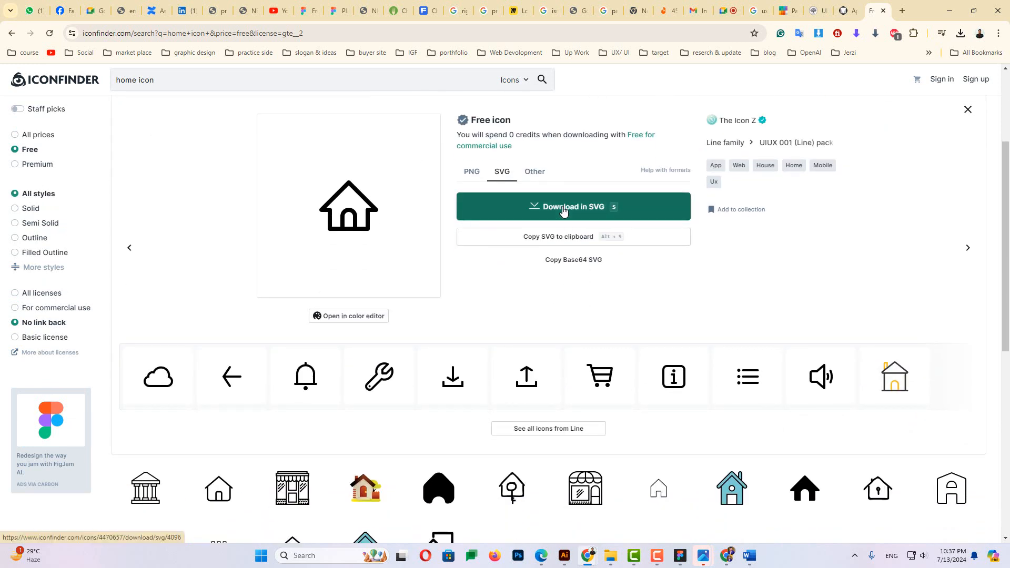
{"action": "left_click", "coordinate": [563, 208]}
{"action": "scroll", "coordinate": [565, 242], "scroll_direction": "down", "scroll_amount": 3}
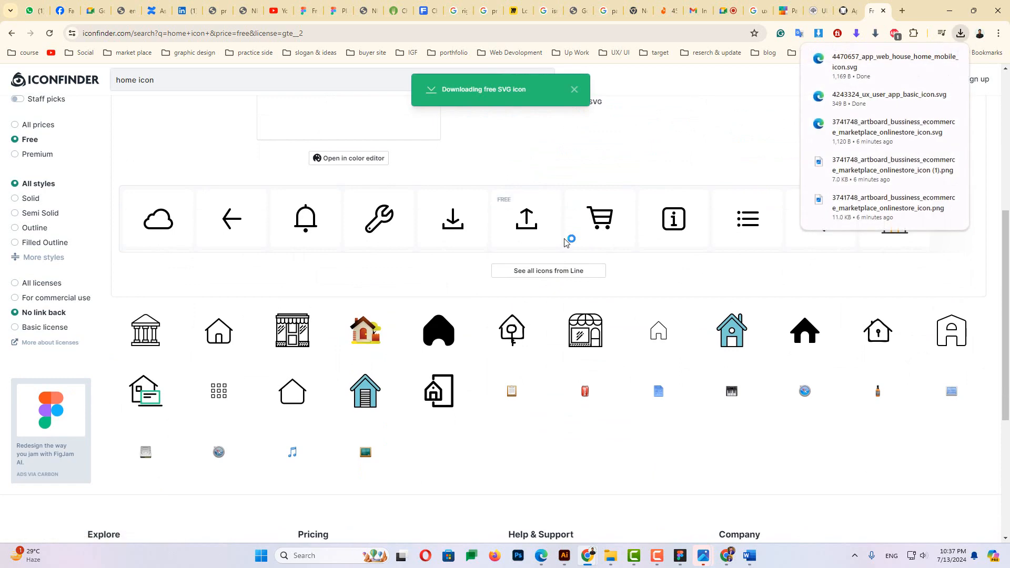
Replace the home icon search with "buy" and browse the free buy icons
{"action": "scroll", "coordinate": [561, 242], "scroll_direction": "up", "scroll_amount": 5}
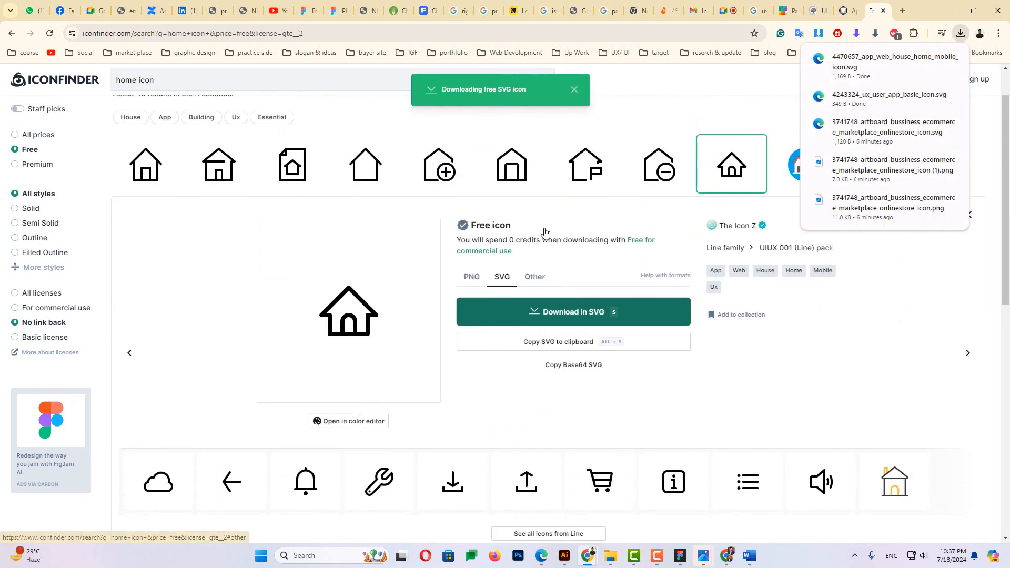
{"action": "scroll", "coordinate": [540, 230], "scroll_direction": "up", "scroll_amount": 1}
{"action": "left_click", "coordinate": [112, 79]}
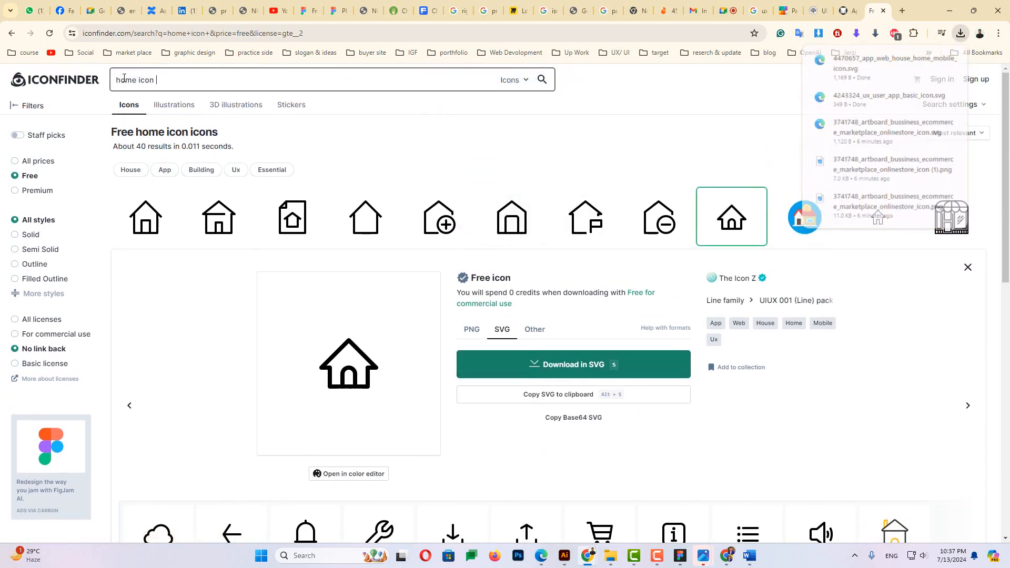
{"action": "key", "text": "BackSpace"}
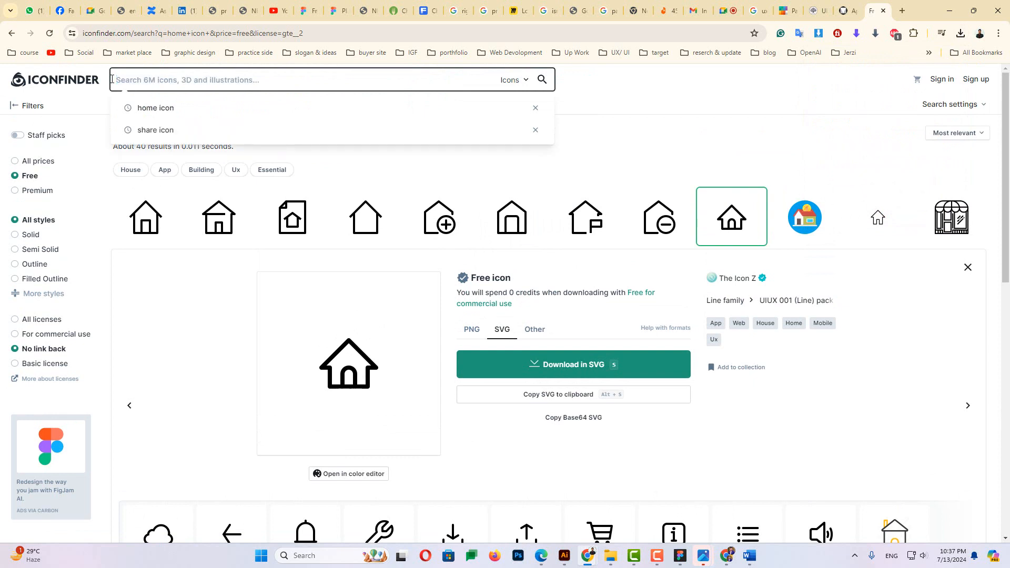
{"action": "type", "text": "bu"}
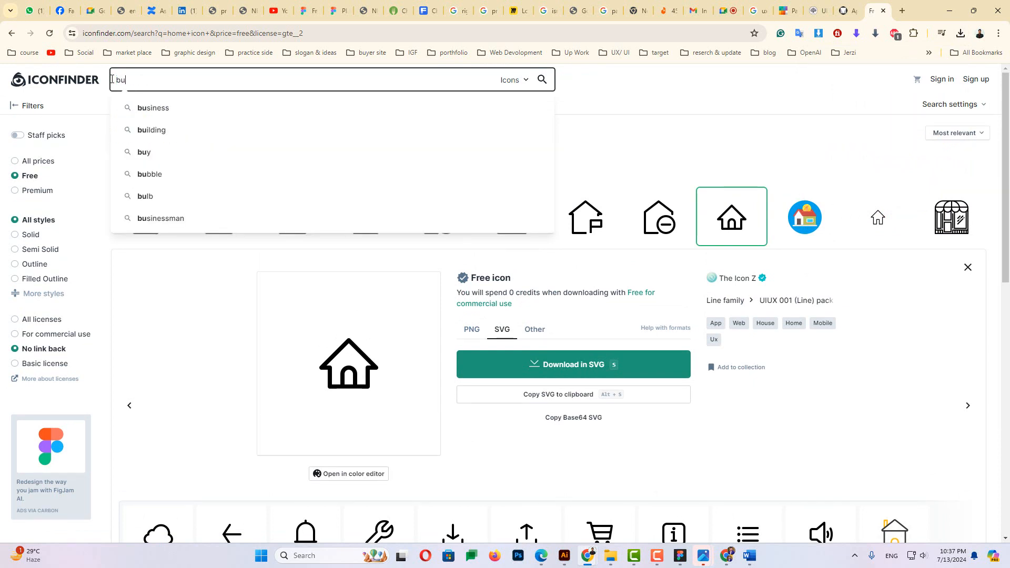
{"action": "type", "text": "y"}
{"action": "key", "text": "Return"}
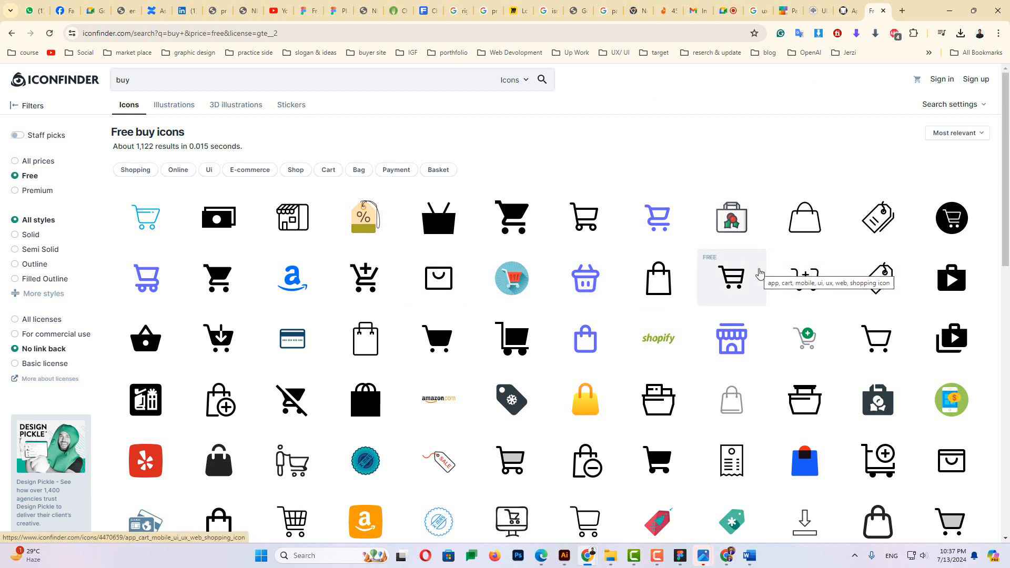
{"action": "scroll", "coordinate": [746, 274], "scroll_direction": "down", "scroll_amount": 4}
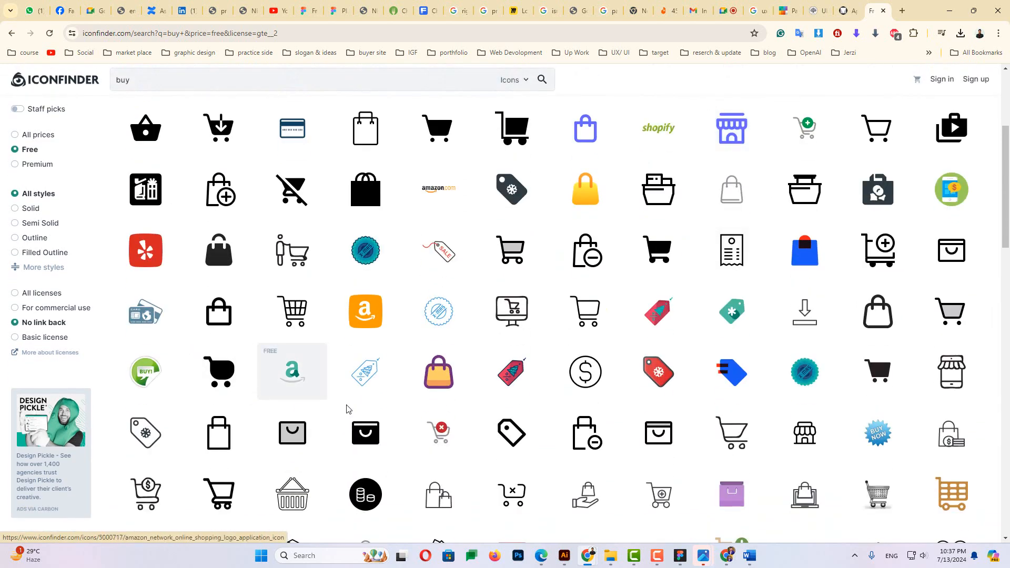
Download the free outlined shopping cart icon from The Icon Z in SVG format
{"action": "scroll", "coordinate": [624, 396], "scroll_direction": "down", "scroll_amount": 2}
{"action": "scroll", "coordinate": [493, 443], "scroll_direction": "up", "scroll_amount": 6}
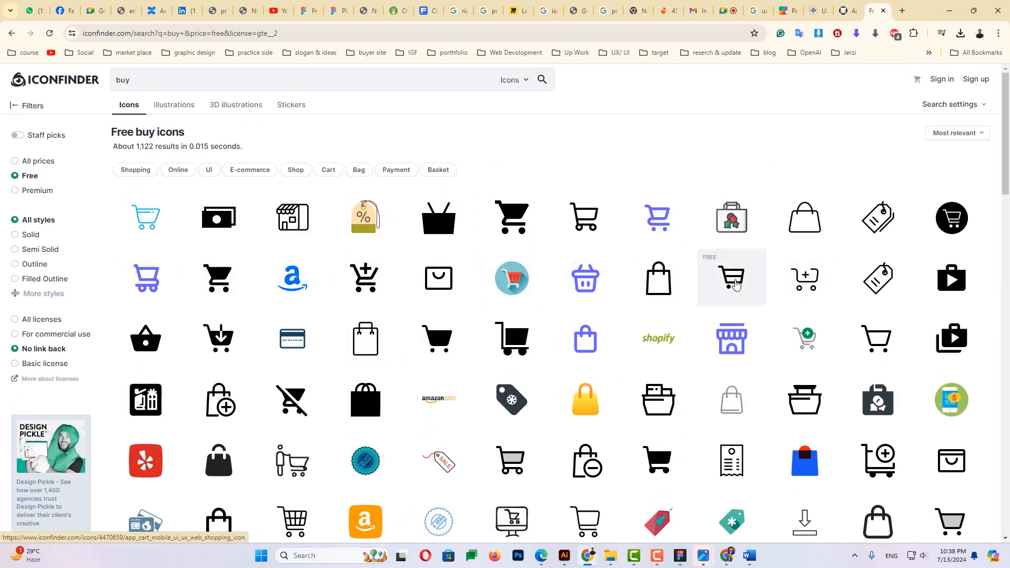
{"action": "left_click", "coordinate": [732, 280]}
{"action": "left_click", "coordinate": [559, 287]}
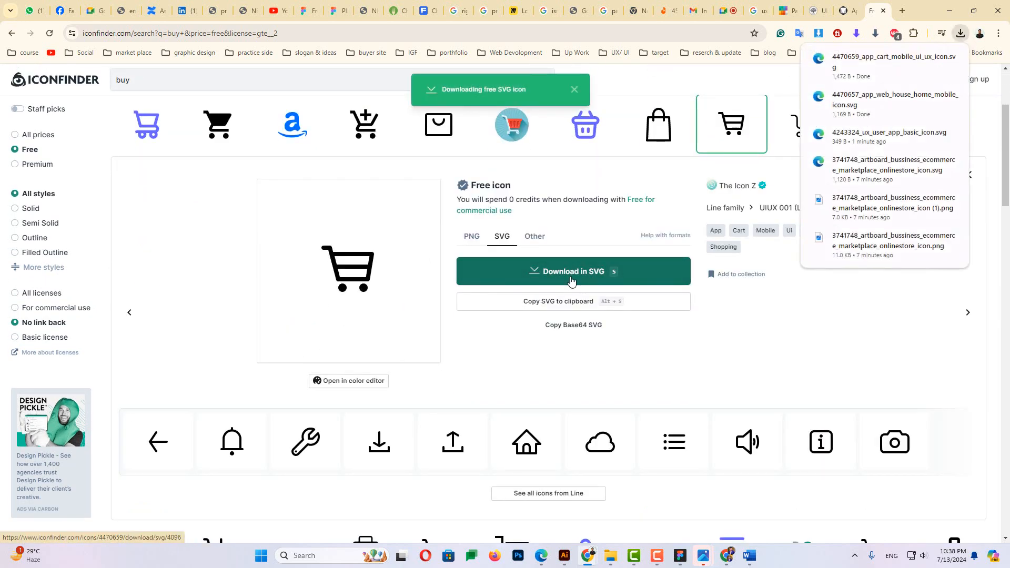
Switch to Figma and load the downloaded cart, house and user SVG icons together for placement
{"action": "left_click", "coordinate": [680, 556]}
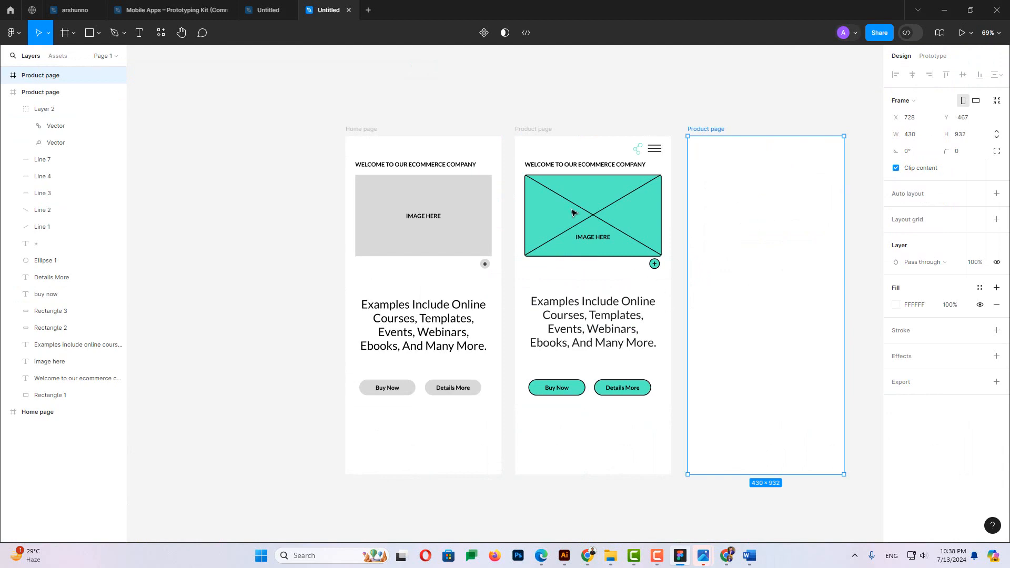
{"action": "left_click", "coordinate": [98, 33]}
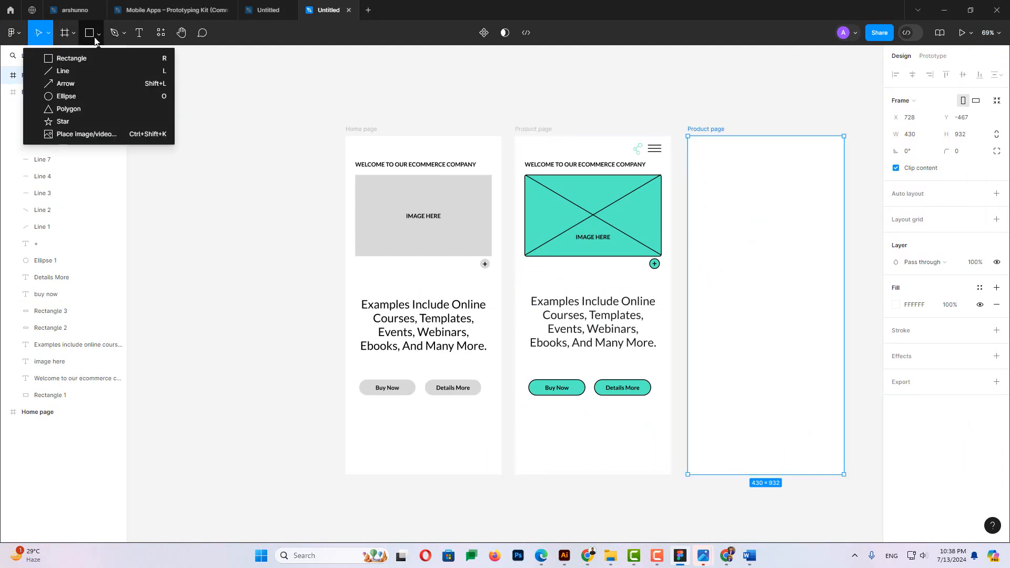
{"action": "left_click", "coordinate": [90, 135]}
{"action": "left_click", "coordinate": [141, 128]}
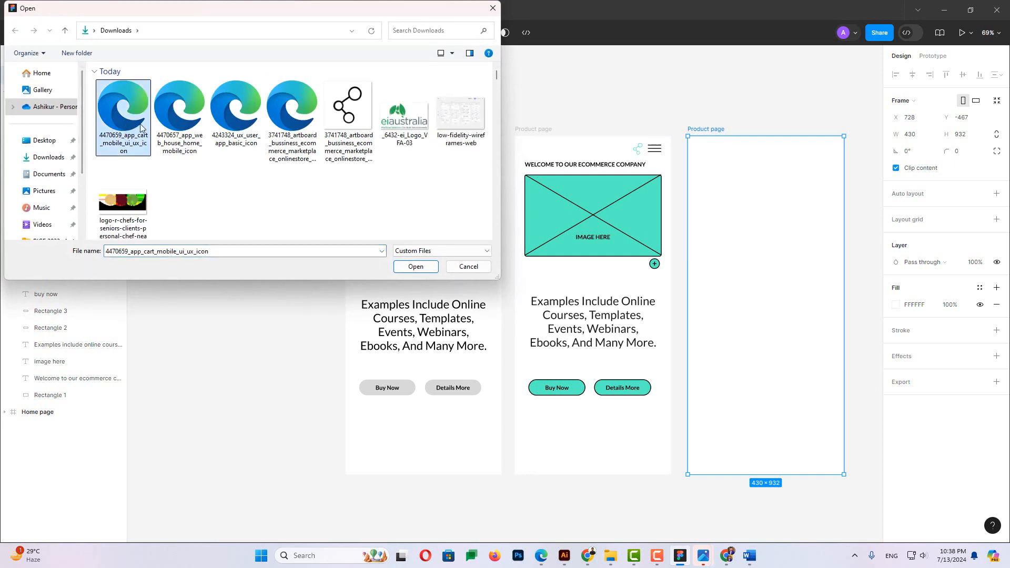
{"action": "left_click", "coordinate": [179, 123], "text": "ctrl"}
{"action": "left_click", "coordinate": [238, 124], "text": "ctrl"}
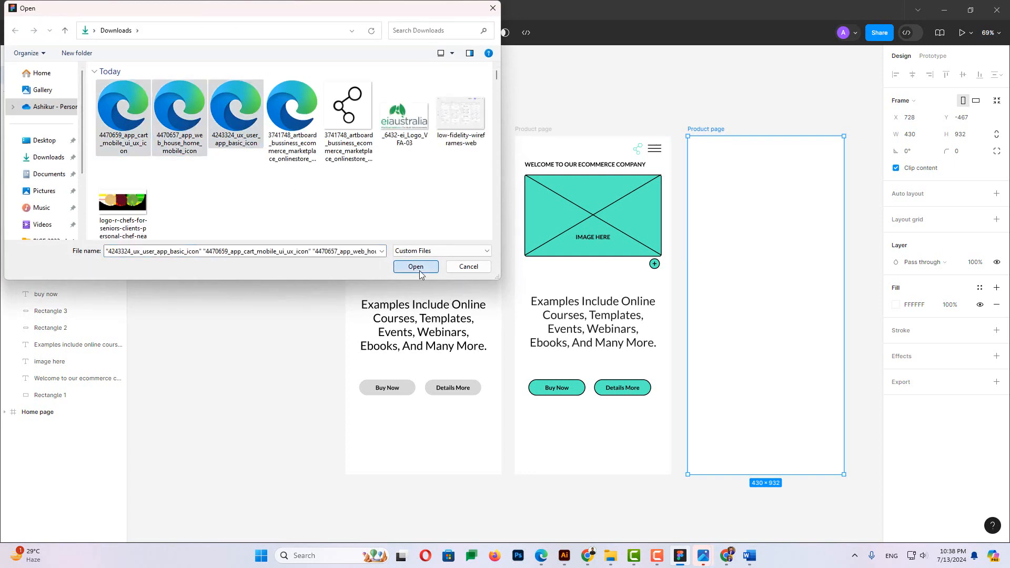
{"action": "left_click", "coordinate": [420, 269]}
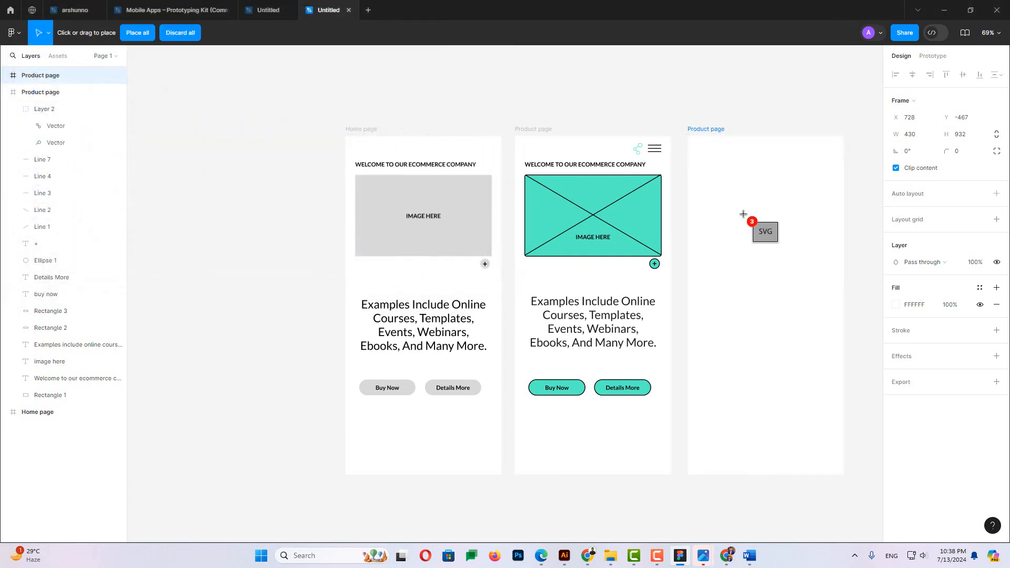
Place the user, house and cart icons on the blank Product page at about 128, 143 and 136 px square
{"action": "left_click", "coordinate": [726, 195]}
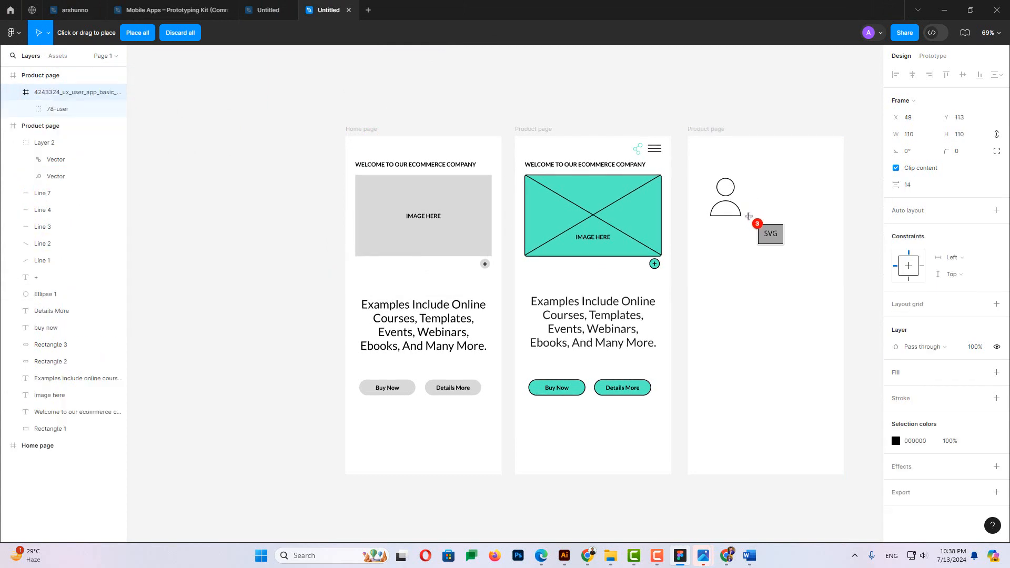
{"action": "left_click_drag", "start_coordinate": [762, 185], "coordinate": [808, 238]}
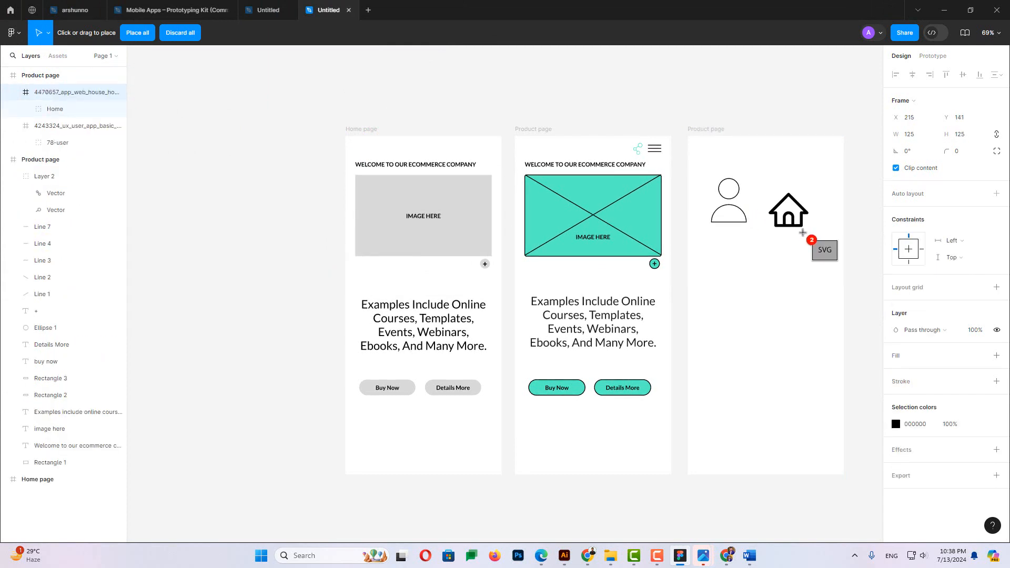
{"action": "left_click_drag", "start_coordinate": [727, 254], "coordinate": [771, 315]}
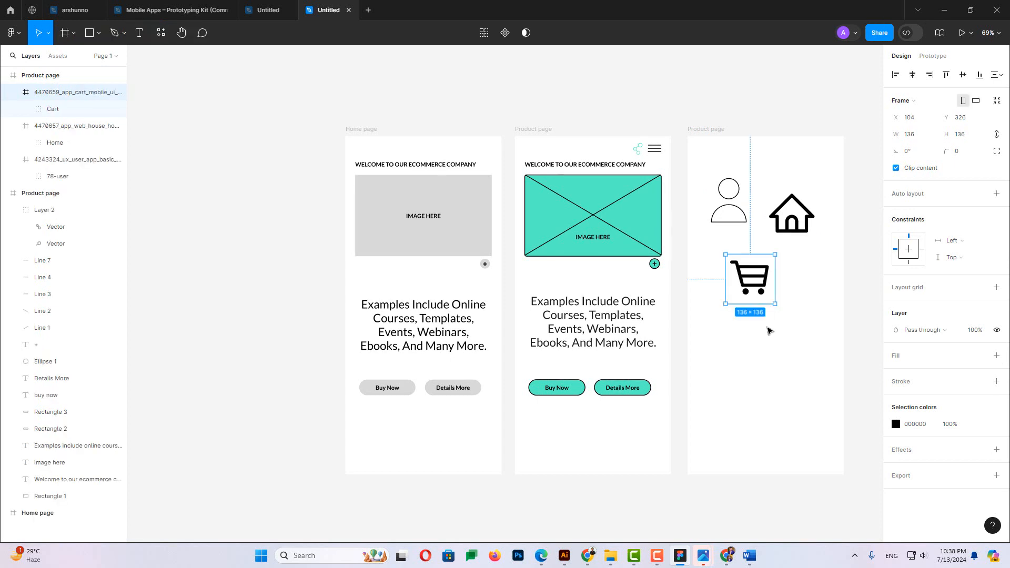
Rearrange the placed icons so the cart and house sit side by side below the user icon
{"action": "left_click", "coordinate": [768, 329]}
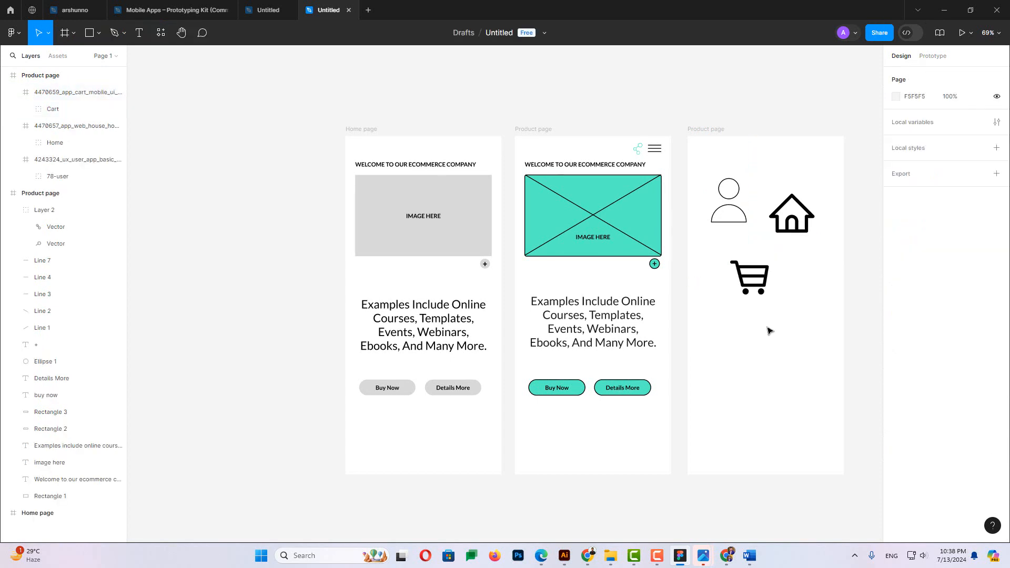
{"action": "left_click", "coordinate": [736, 205]}
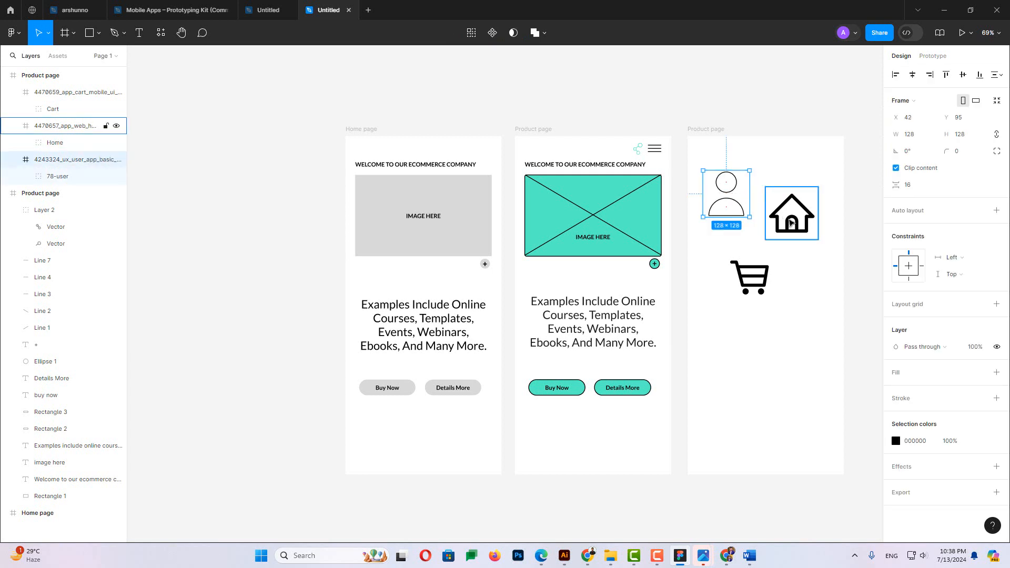
{"action": "left_click_drag", "start_coordinate": [790, 223], "coordinate": [741, 288]}
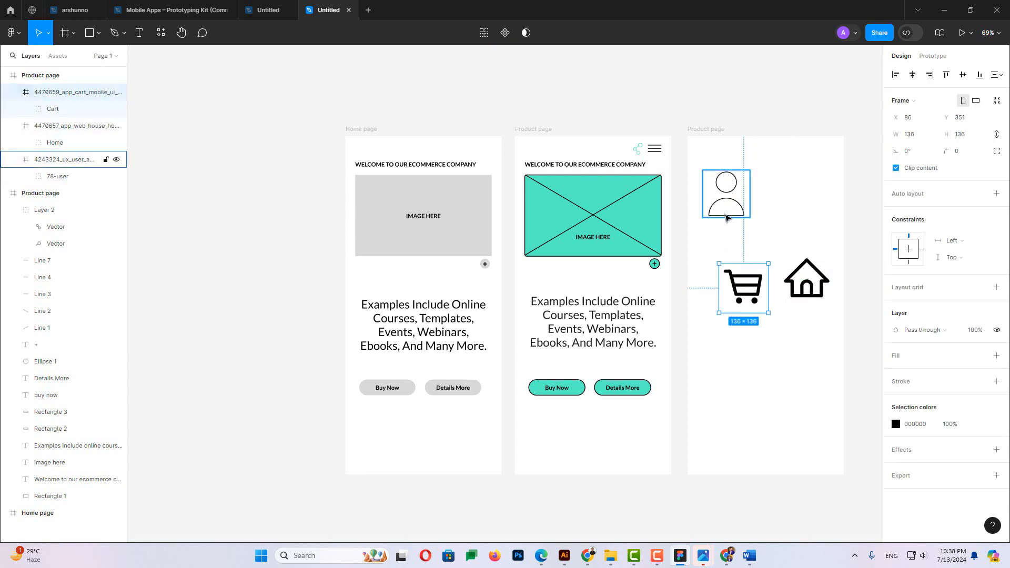
Return to Iconfinder in the browser and replace the buy search with "profile icon"
{"action": "left_click", "coordinate": [726, 557]}
{"action": "mouse_move", "coordinate": [587, 562]}
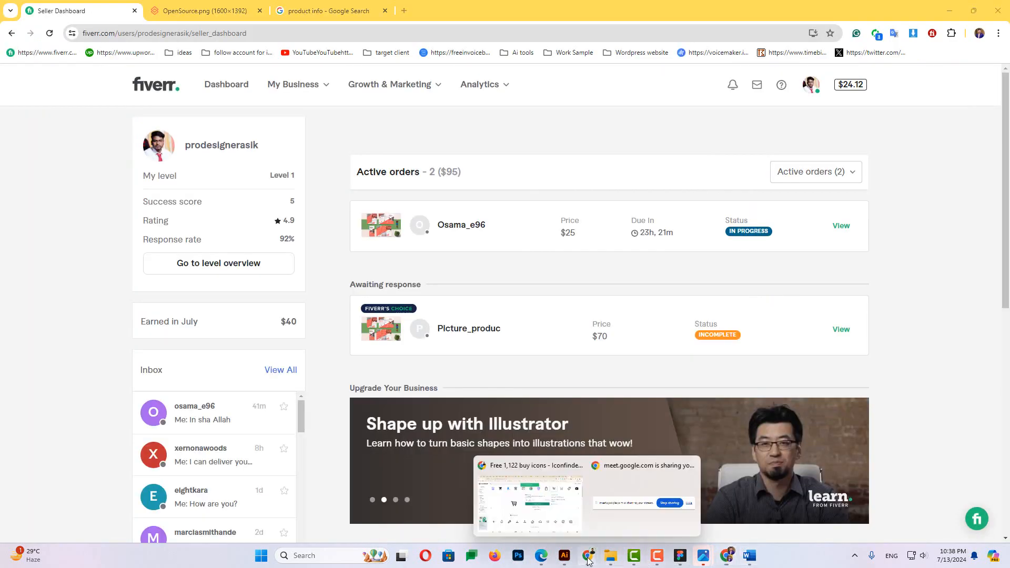
{"action": "left_click", "coordinate": [550, 518]}
{"action": "scroll", "coordinate": [265, 157], "scroll_direction": "up", "scroll_amount": 3}
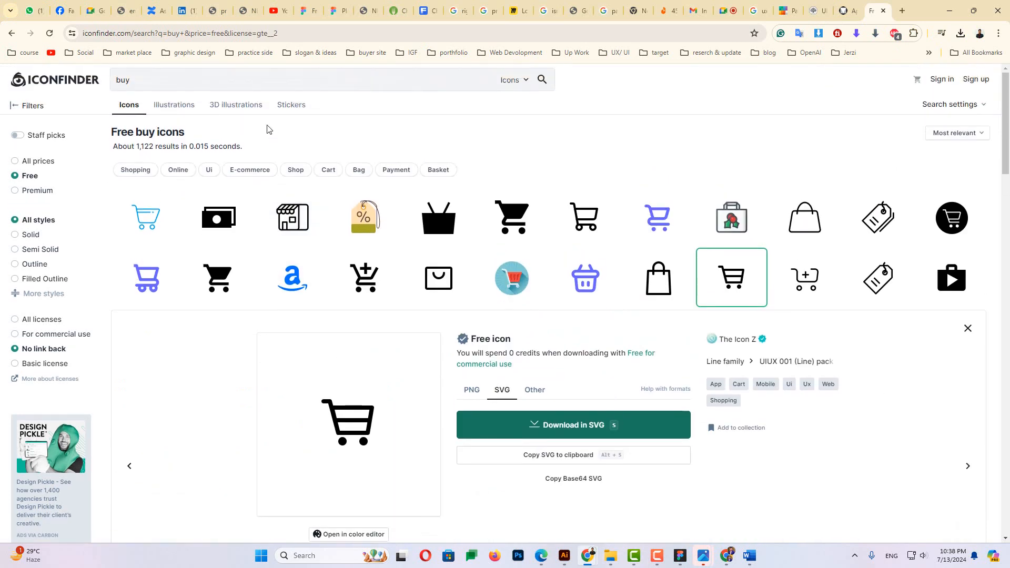
{"action": "double_click", "coordinate": [120, 80]}
{"action": "key", "text": "BackSpace"}
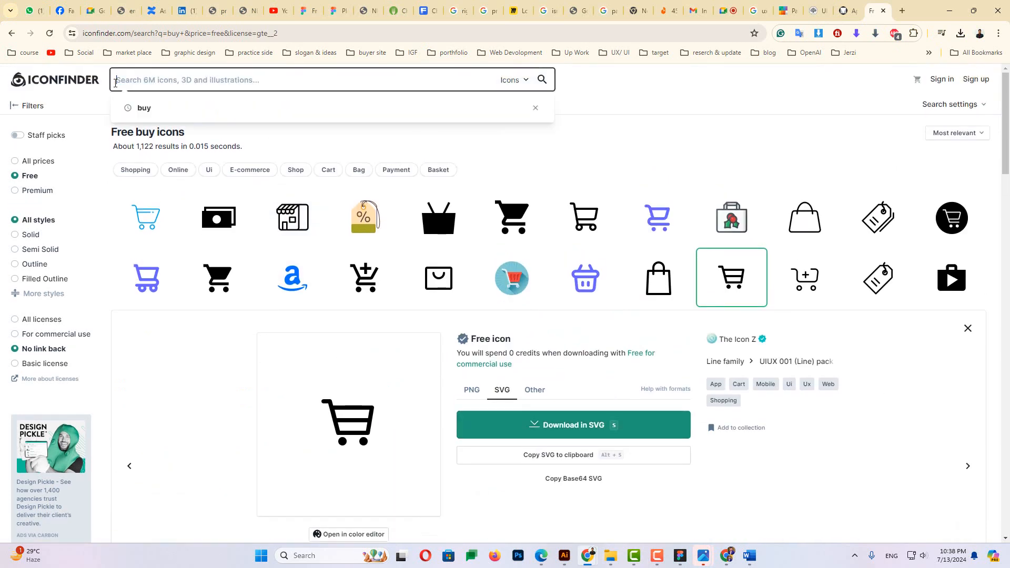
{"action": "type", "text": "prof"}
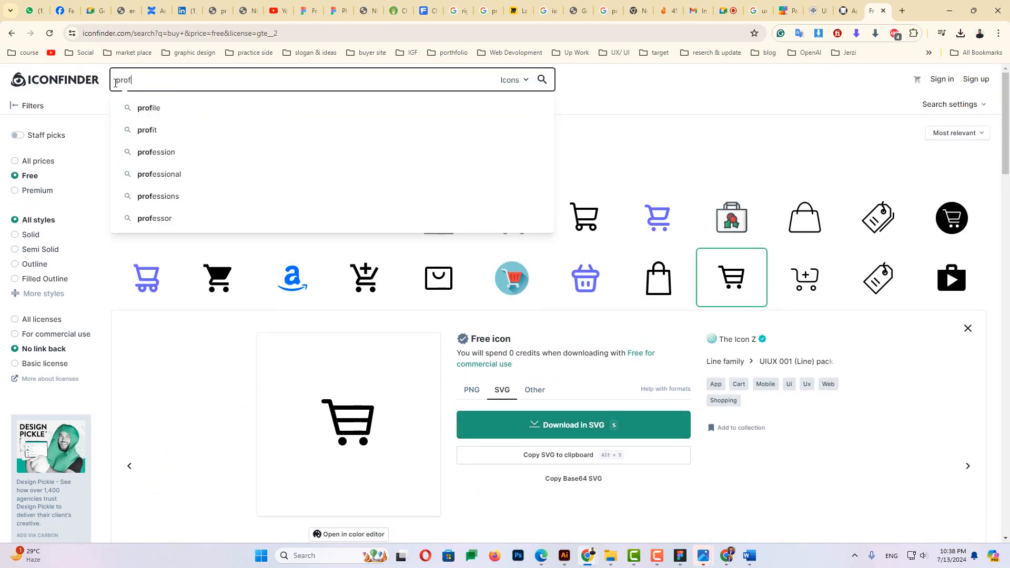
{"action": "type", "text": "ile icon"}
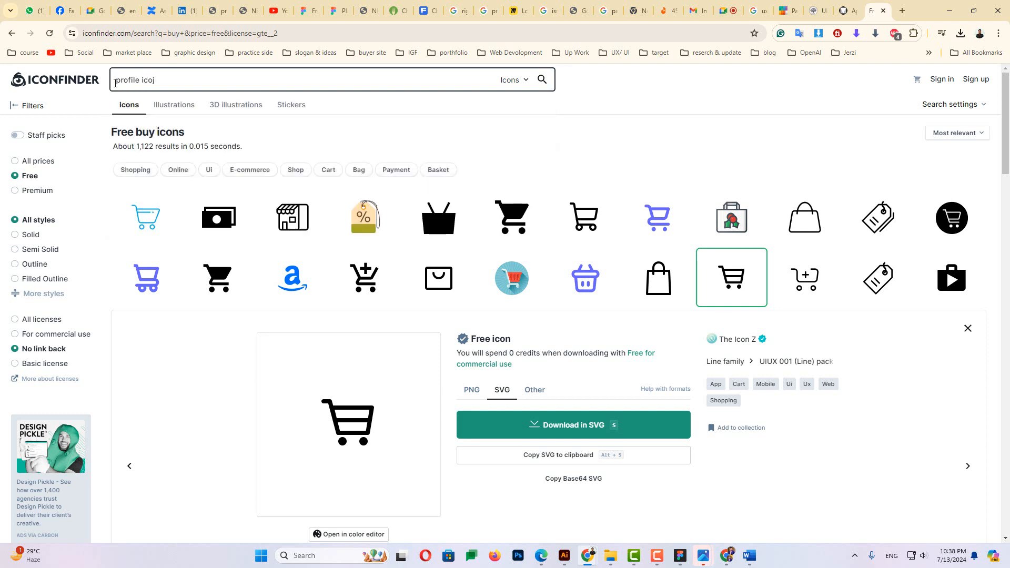
{"action": "key", "text": "Return"}
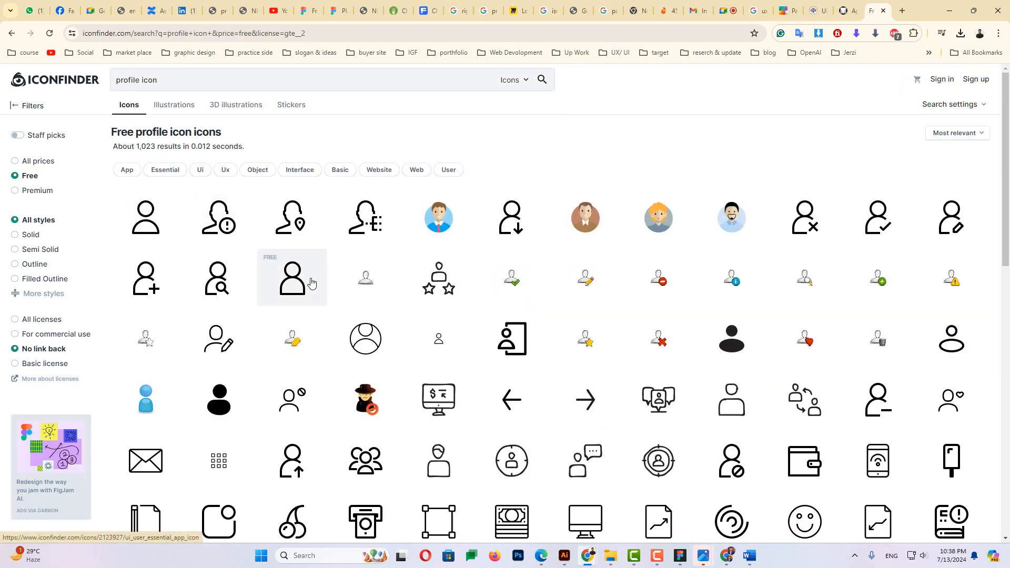
Browse the free profile icons and open the details of the first outlined user icon
{"action": "scroll", "coordinate": [367, 252], "scroll_direction": "down", "scroll_amount": 3}
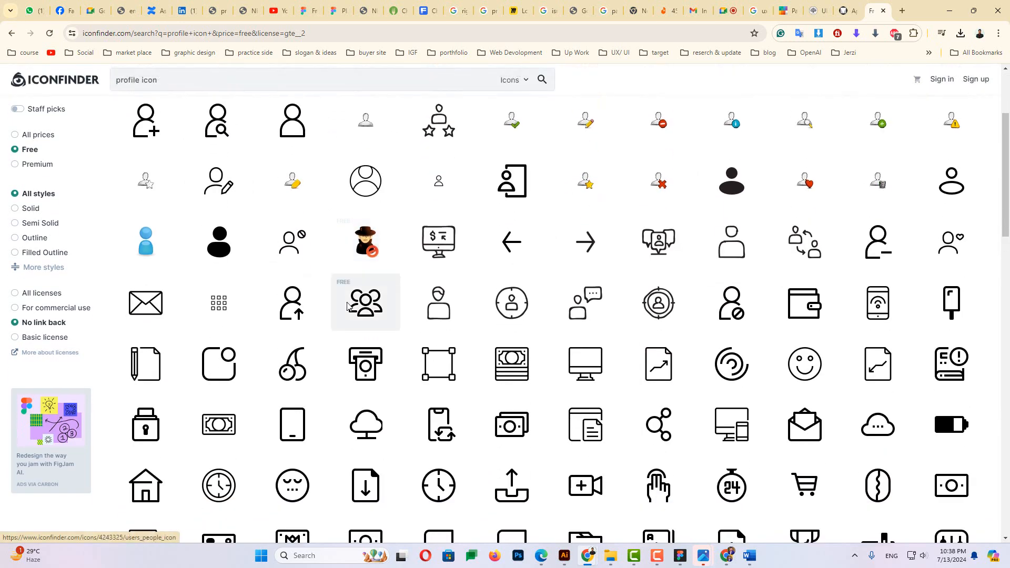
{"action": "scroll", "coordinate": [263, 236], "scroll_direction": "up", "scroll_amount": 3}
{"action": "left_click", "coordinate": [146, 213]}
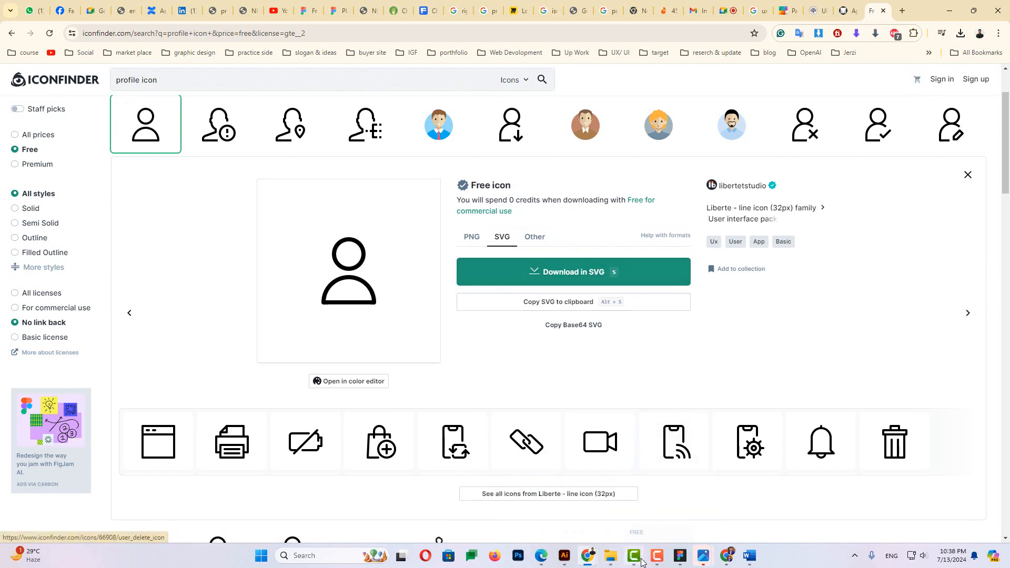
{"action": "left_click", "coordinate": [681, 558]}
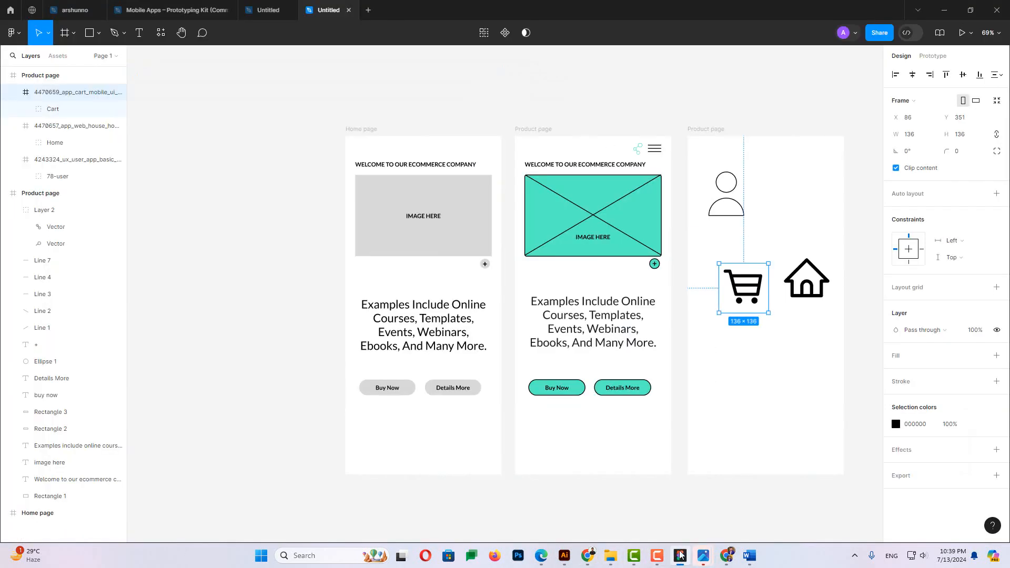
{"action": "left_click", "coordinate": [726, 556]}
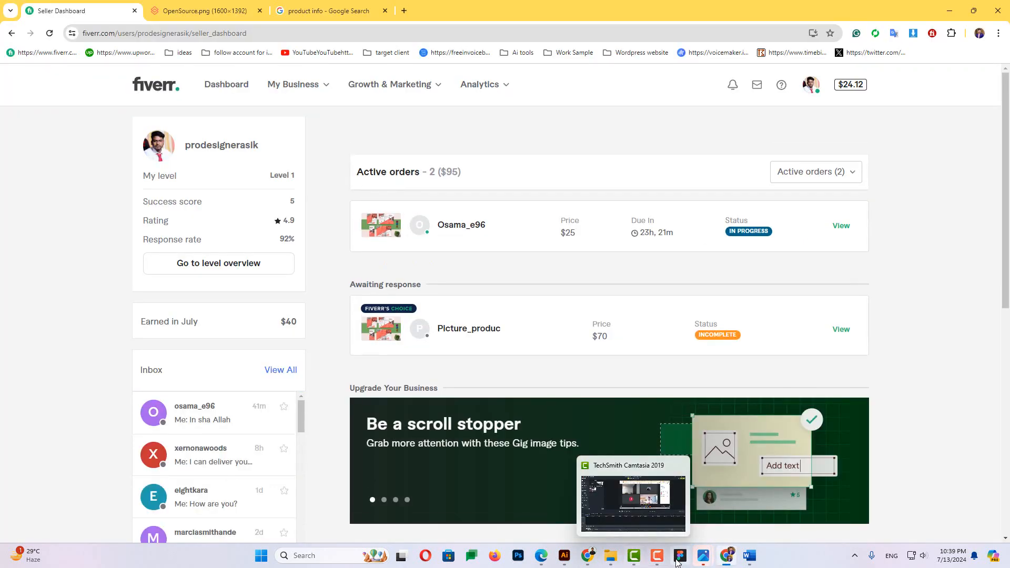
{"action": "left_click", "coordinate": [678, 560]}
{"action": "left_click", "coordinate": [727, 561]}
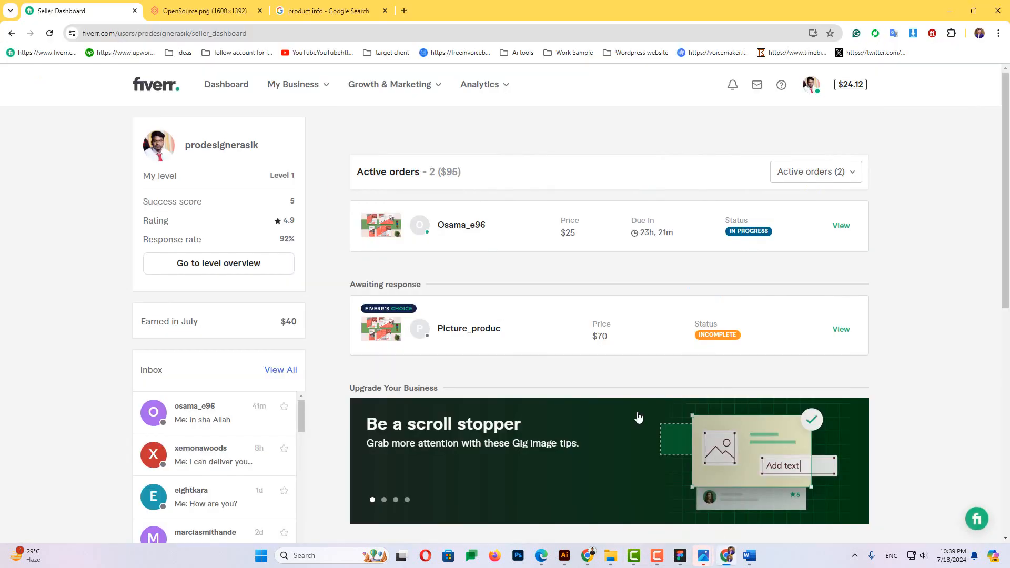
{"action": "left_click", "coordinate": [564, 556]}
Go back to Iconfinder and download the opened libertetstudio user icon in SVG format
{"action": "mouse_move", "coordinate": [587, 556]}
{"action": "left_click", "coordinate": [534, 497]}
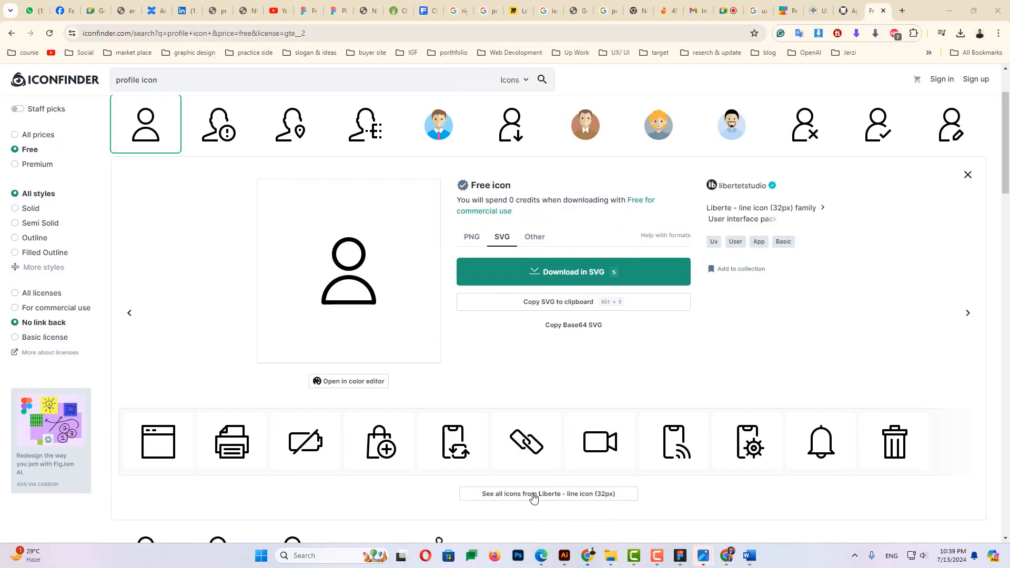
{"action": "left_click", "coordinate": [527, 287]}
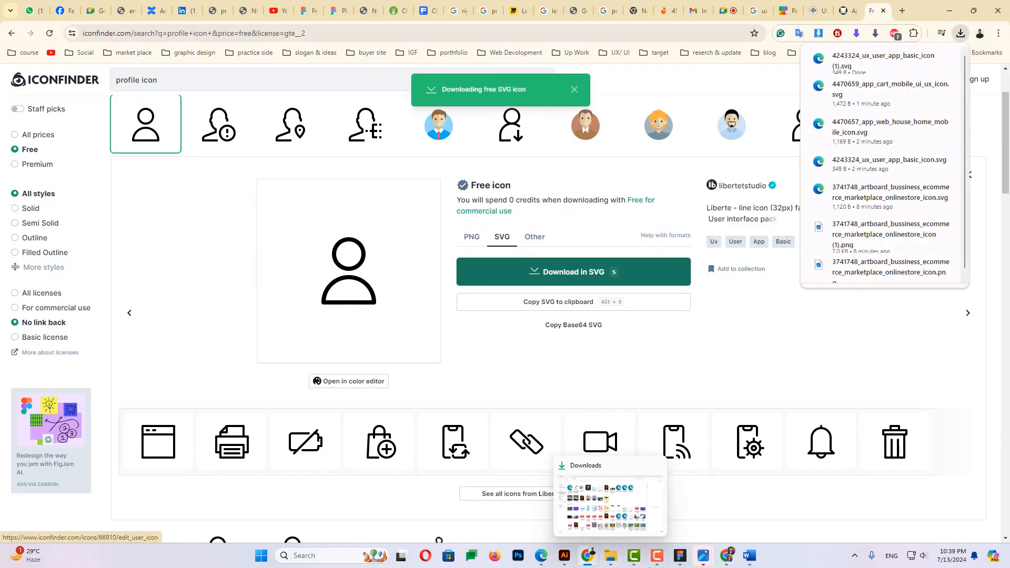
Try placing the newly downloaded user SVG at about 184 × 184 below the cart in Figma, then undo the placement
{"action": "left_click", "coordinate": [727, 556]}
{"action": "left_click", "coordinate": [681, 556]}
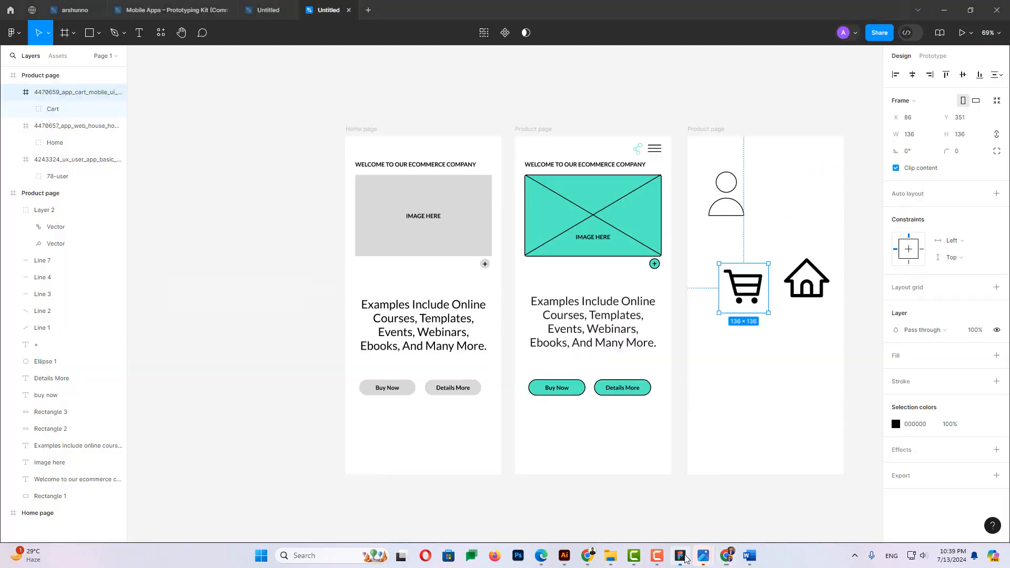
{"action": "left_click", "coordinate": [98, 34]}
{"action": "left_click", "coordinate": [85, 135]}
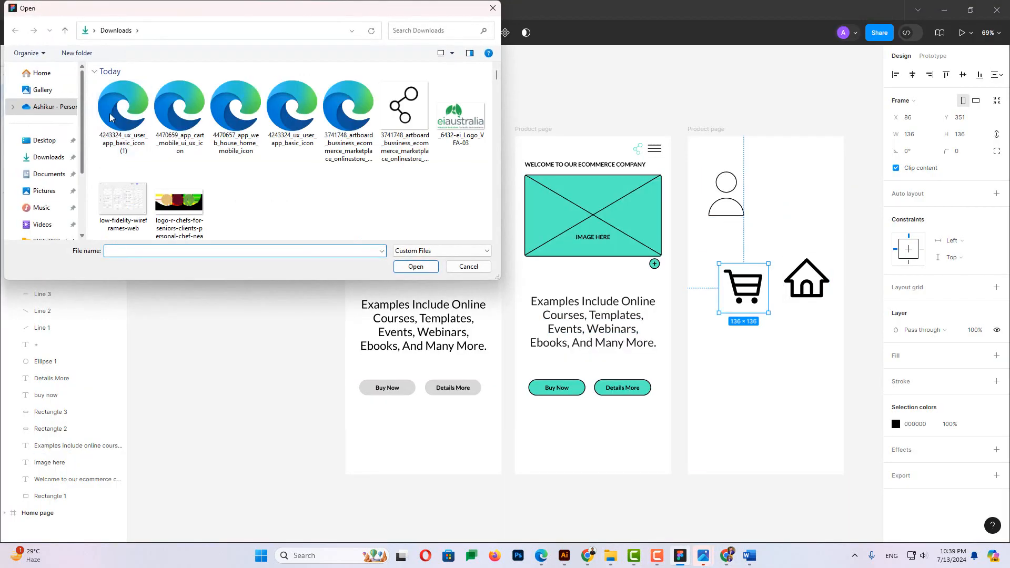
{"action": "left_click", "coordinate": [111, 117]}
{"action": "left_click", "coordinate": [415, 267]}
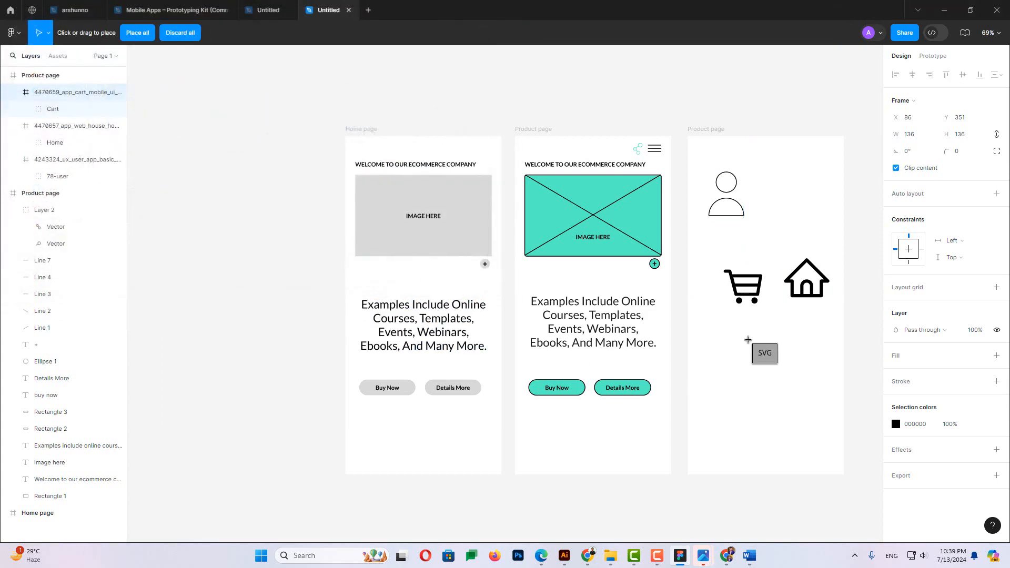
{"action": "left_click_drag", "start_coordinate": [726, 342], "coordinate": [788, 406]}
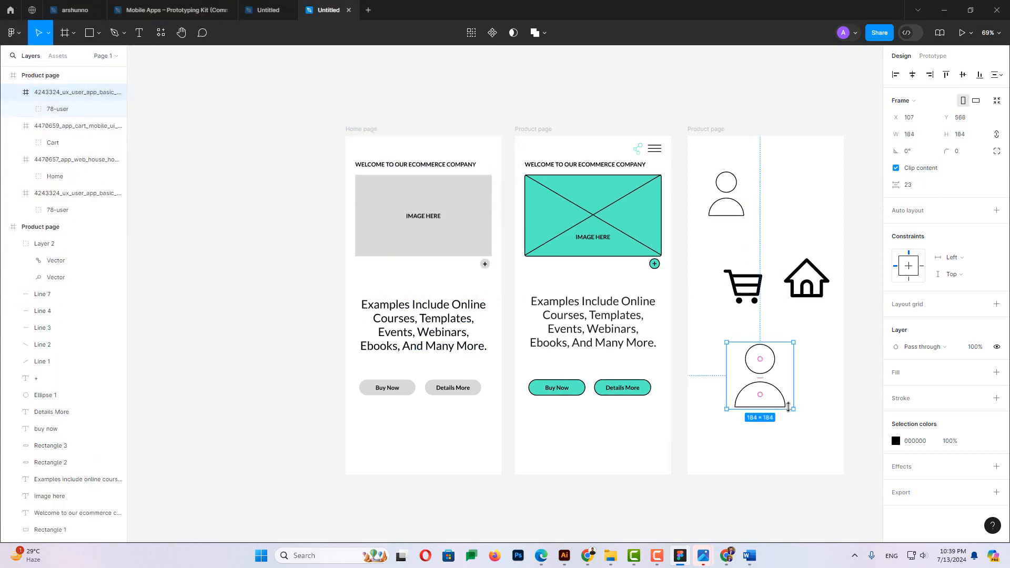
{"action": "key", "text": "ctrl+z"}
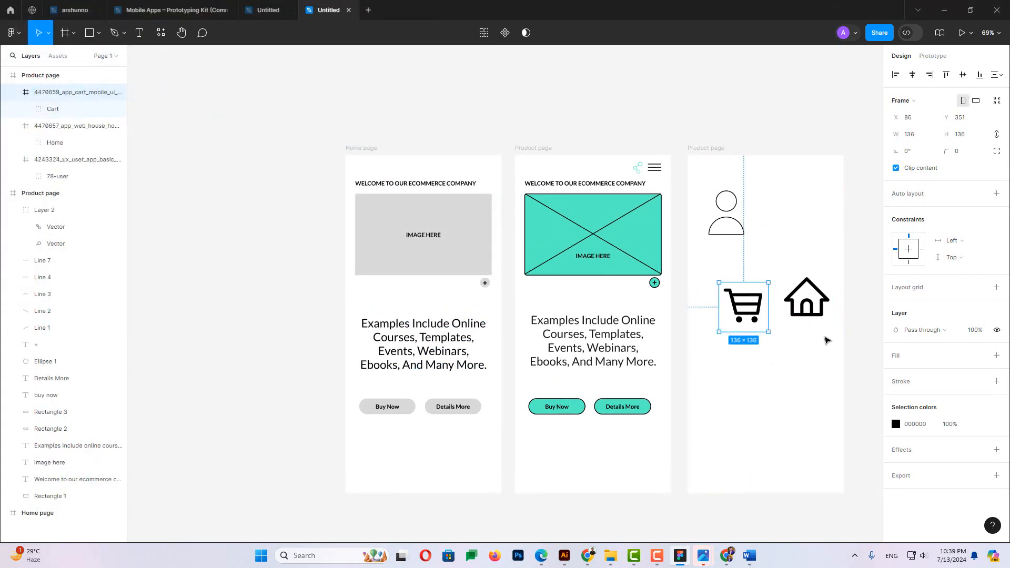
Move the house icon below the cart icon on the blank Product page and select its frame
{"action": "scroll", "coordinate": [825, 343], "scroll_direction": "up", "scroll_amount": 5}
{"action": "scroll", "coordinate": [826, 343], "scroll_direction": "up", "scroll_amount": 3}
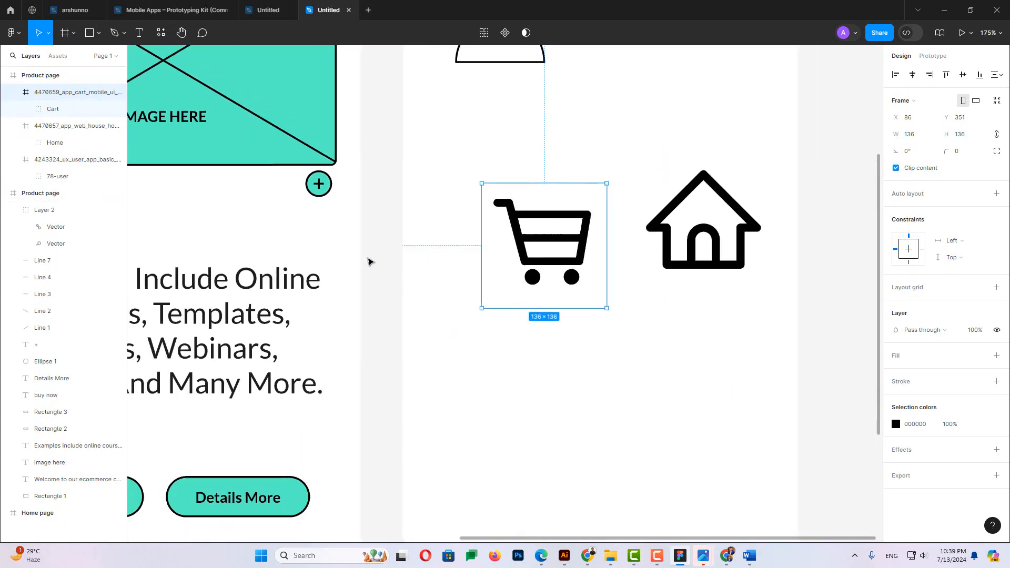
{"action": "scroll", "coordinate": [709, 250], "scroll_direction": "down", "scroll_amount": 3}
{"action": "left_click_drag", "start_coordinate": [693, 273], "coordinate": [615, 430]}
{"action": "scroll", "coordinate": [615, 415], "scroll_direction": "down", "scroll_amount": 3}
{"action": "left_click", "coordinate": [602, 385]}
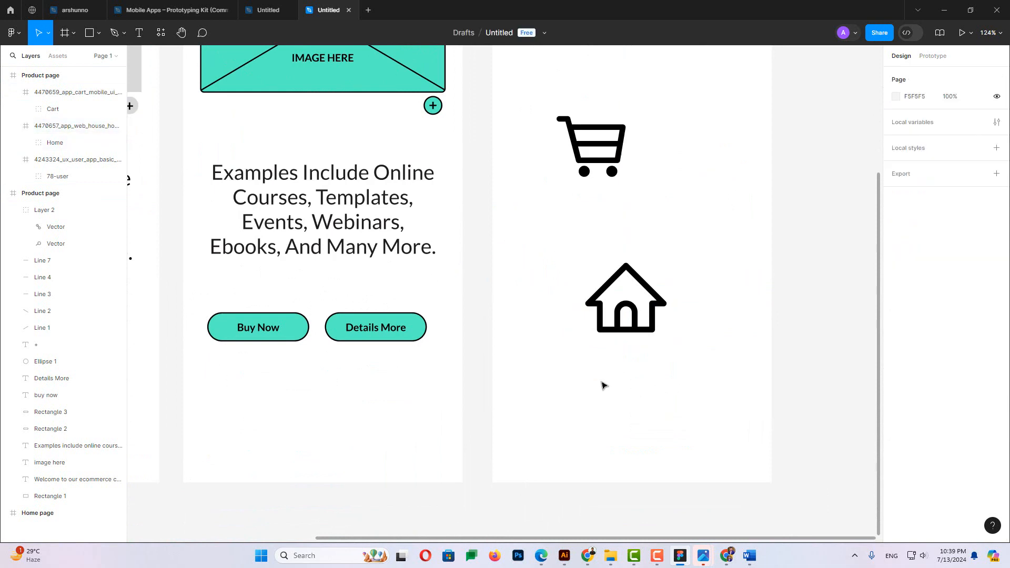
{"action": "left_click", "coordinate": [621, 318]}
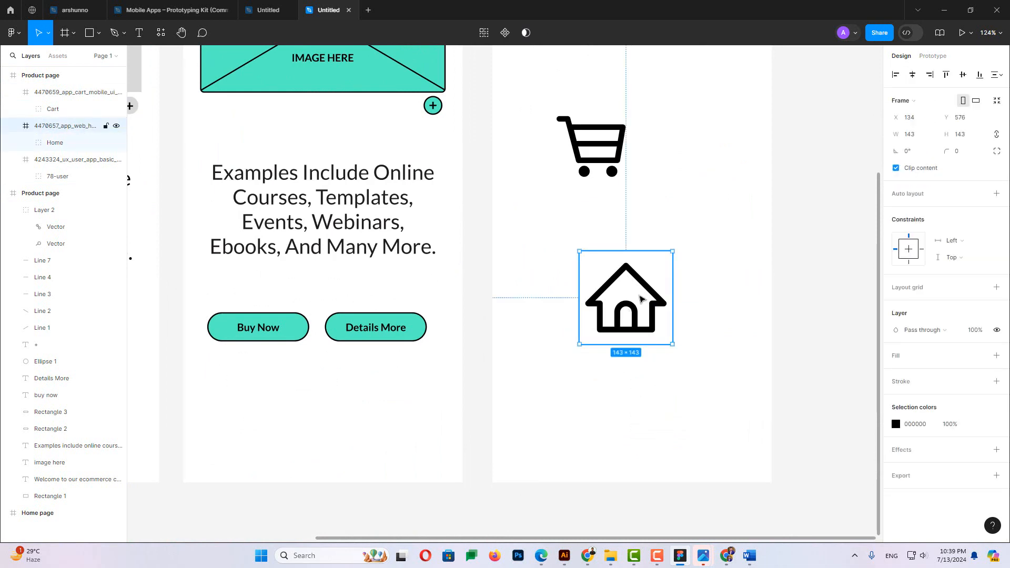
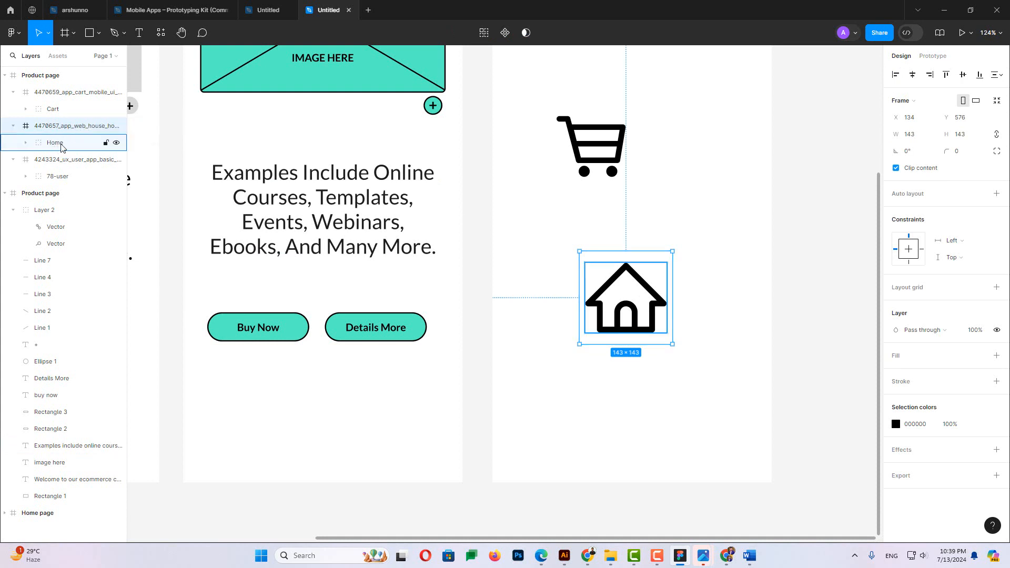
Expand the Home group and toggle its vector's visibility off and on to identify the house shape
{"action": "left_click", "coordinate": [72, 147]}
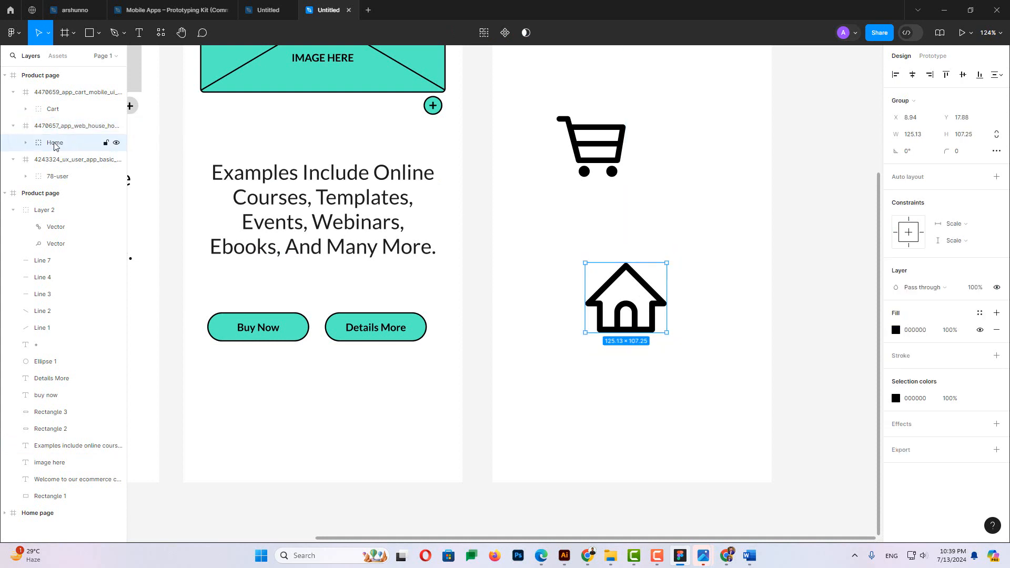
{"action": "left_click", "coordinate": [26, 143]}
{"action": "left_click", "coordinate": [73, 160]}
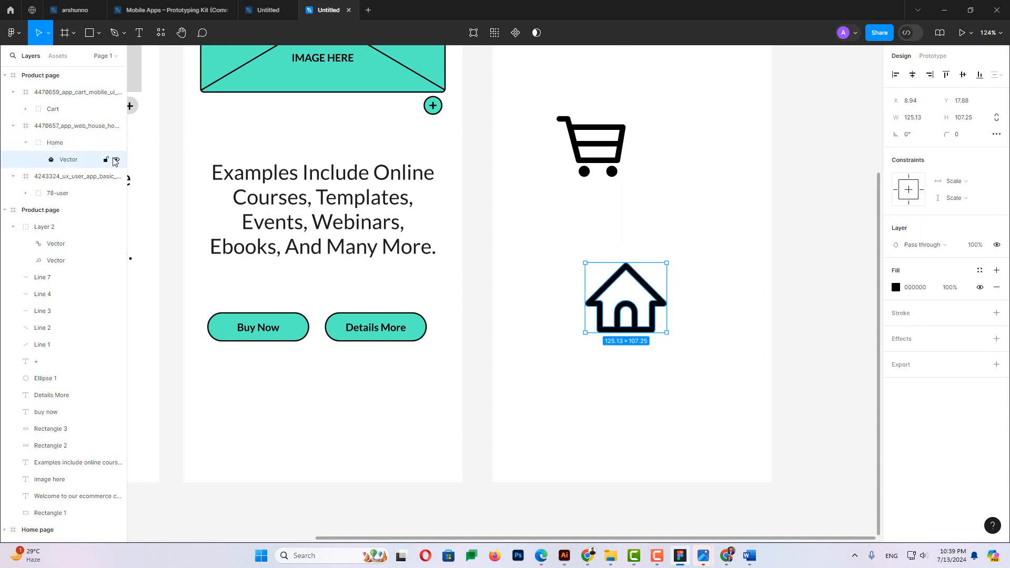
{"action": "left_click", "coordinate": [117, 160]}
{"action": "left_click", "coordinate": [116, 160]}
{"action": "left_click", "coordinate": [116, 160]}
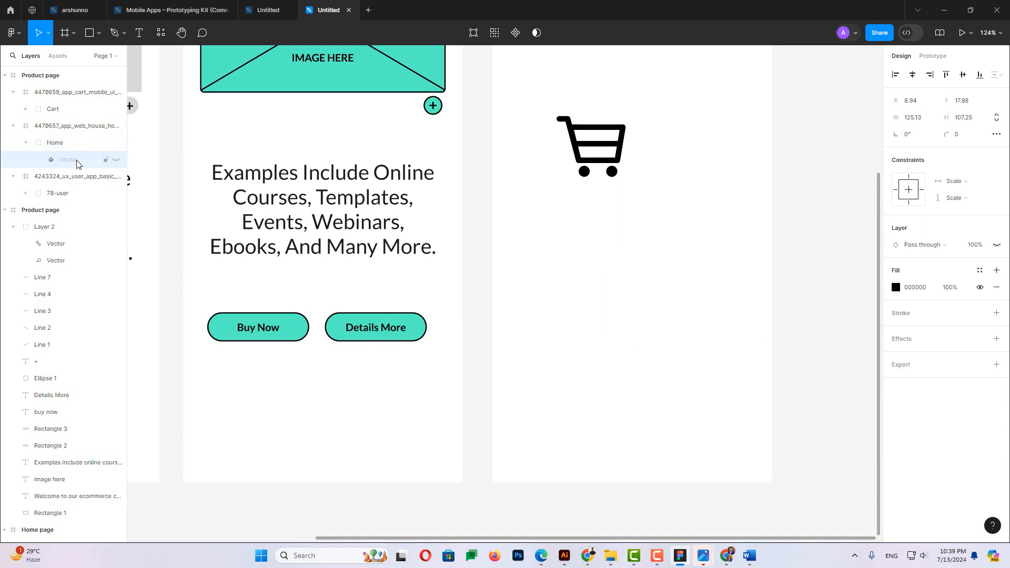
{"action": "left_click", "coordinate": [116, 160]}
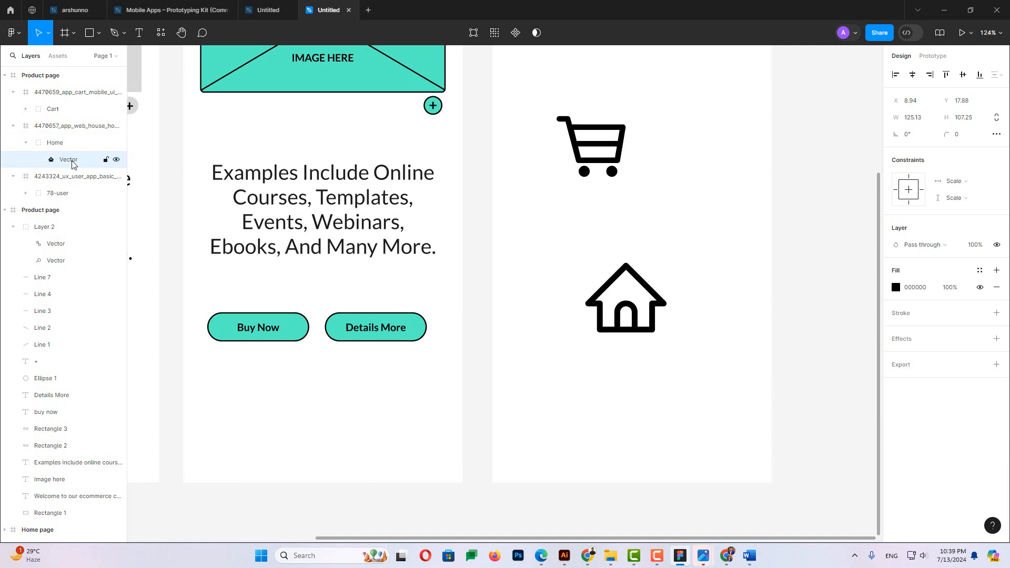
Take the house vector out of its Home group and imported frame, placing it at about X 99, Y 769 on the Product page
{"action": "left_click", "coordinate": [74, 164]}
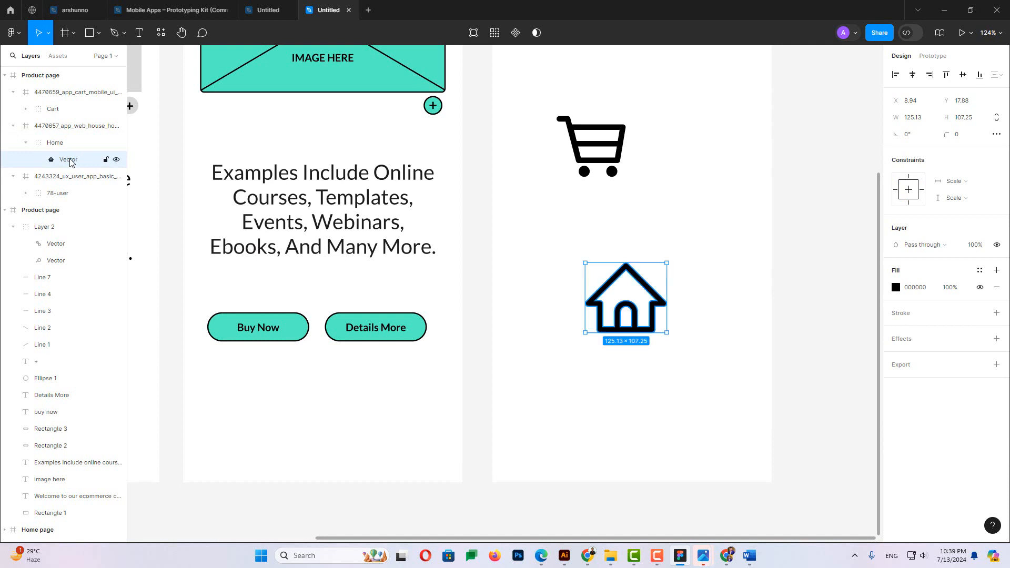
{"action": "left_click_drag", "start_coordinate": [69, 162], "coordinate": [69, 125]}
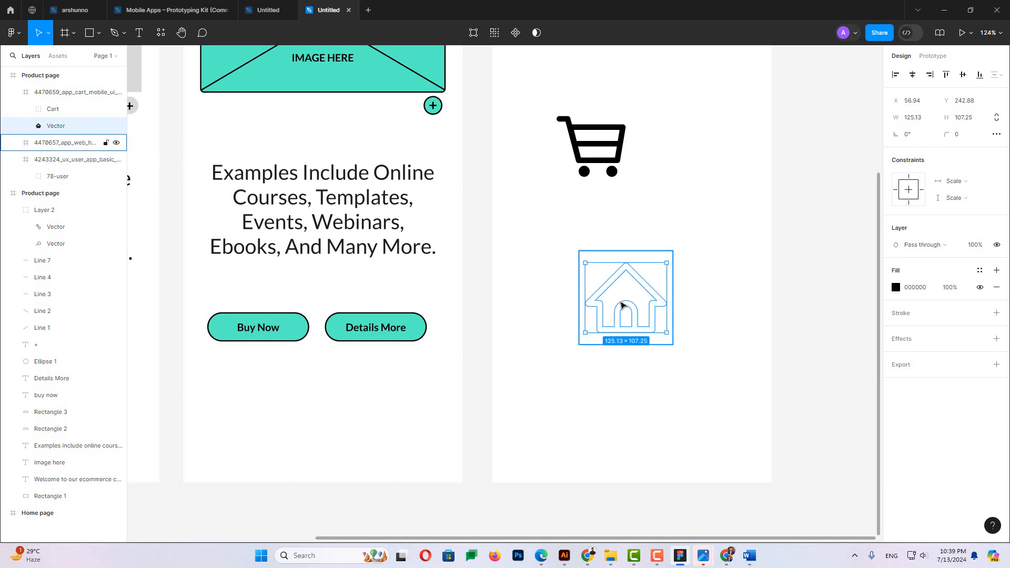
{"action": "left_click_drag", "start_coordinate": [623, 312], "coordinate": [612, 422]}
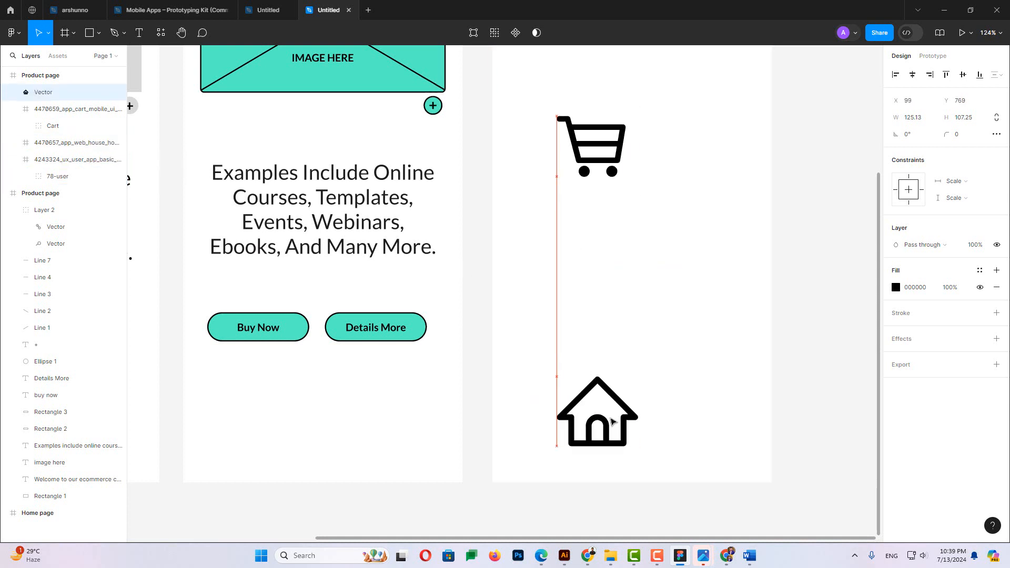
Delete the empty house frame and move the house icon back up to about X 136, Y 572
{"action": "left_click", "coordinate": [584, 268]}
{"action": "left_click", "coordinate": [554, 251]}
{"action": "left_click_drag", "start_coordinate": [547, 240], "coordinate": [709, 351]}
{"action": "key", "text": "Delete"}
{"action": "left_click_drag", "start_coordinate": [565, 407], "coordinate": [590, 281]}
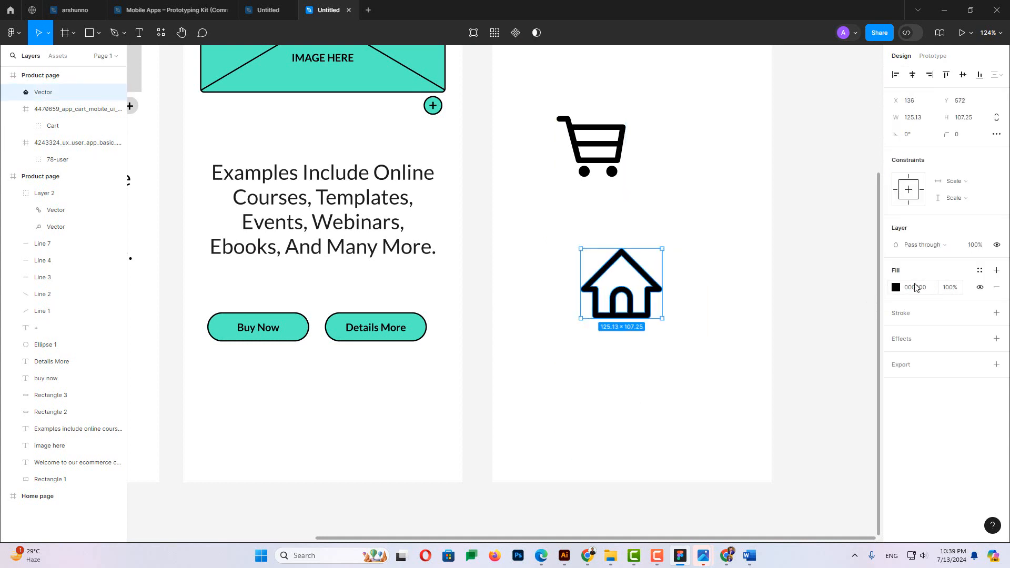
Fill the house icon with the page's teal colour 55EFC4 and move it down to about X 132, Y 714
{"action": "left_click", "coordinate": [897, 289]}
{"action": "left_click", "coordinate": [783, 485]}
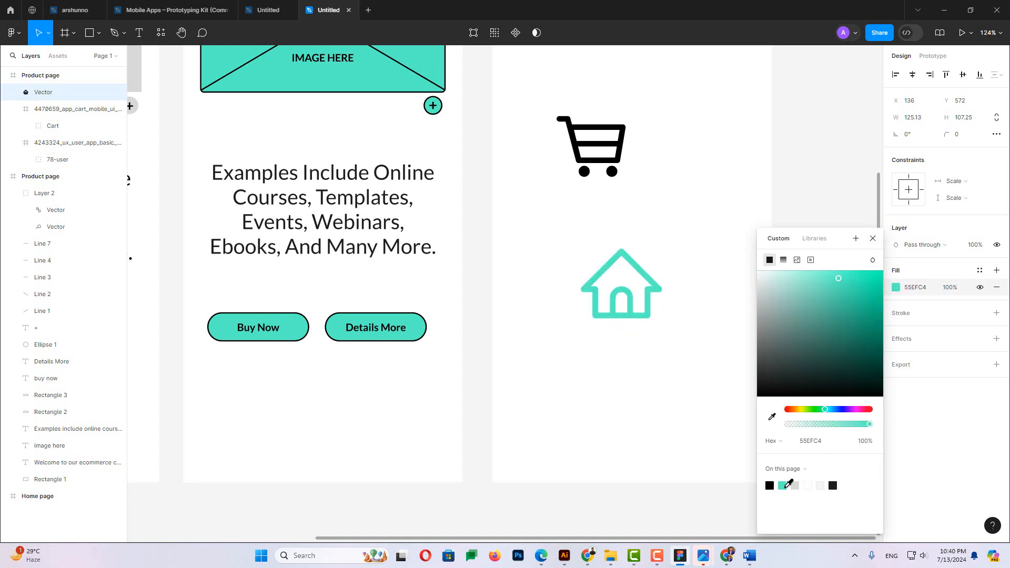
{"action": "left_click", "coordinate": [678, 368]}
{"action": "scroll", "coordinate": [665, 302], "scroll_direction": "up", "scroll_amount": 1}
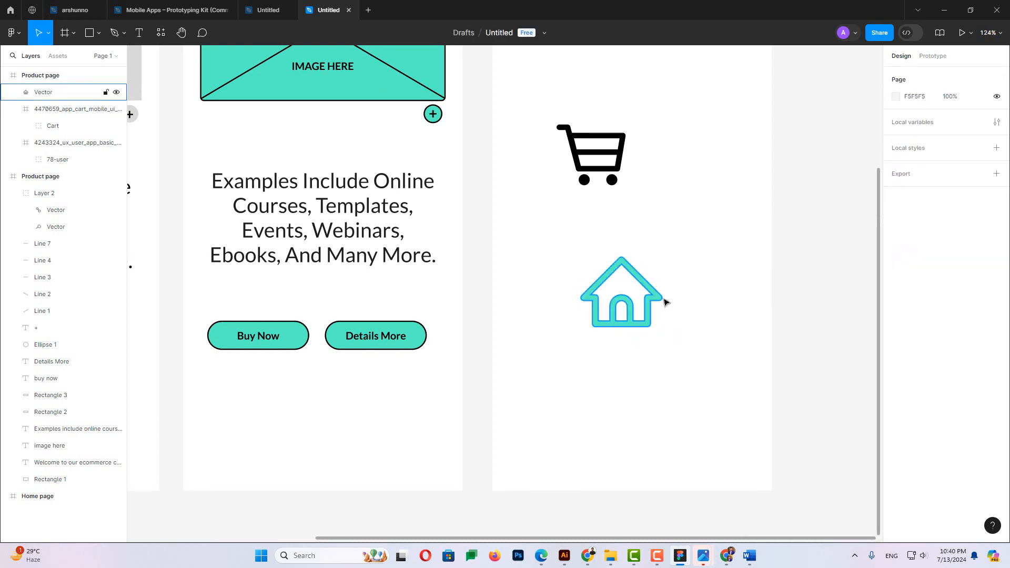
{"action": "left_click", "coordinate": [622, 181]}
{"action": "left_click_drag", "start_coordinate": [626, 262], "coordinate": [623, 354]}
Take the cart vector out of its Cart group and imported frame and move it to the right side of the page
{"action": "left_click", "coordinate": [613, 152]}
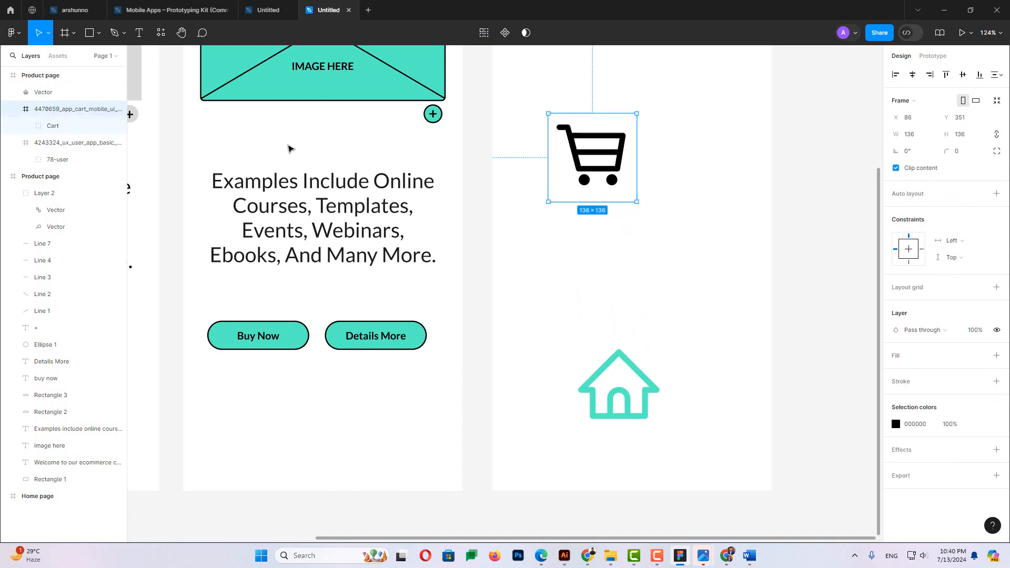
{"action": "left_click", "coordinate": [63, 128]}
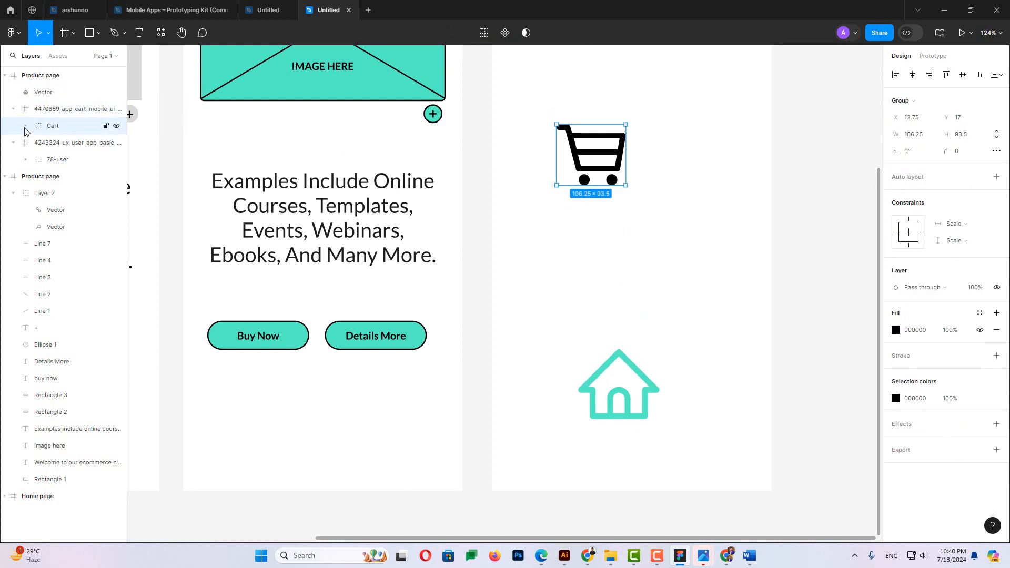
{"action": "left_click", "coordinate": [25, 127]}
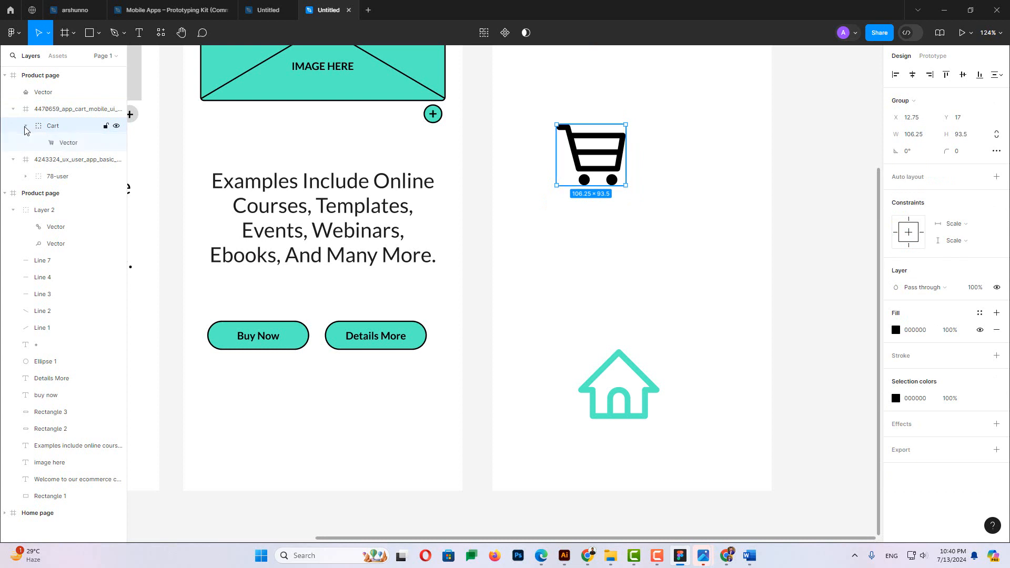
{"action": "left_click", "coordinate": [69, 143]}
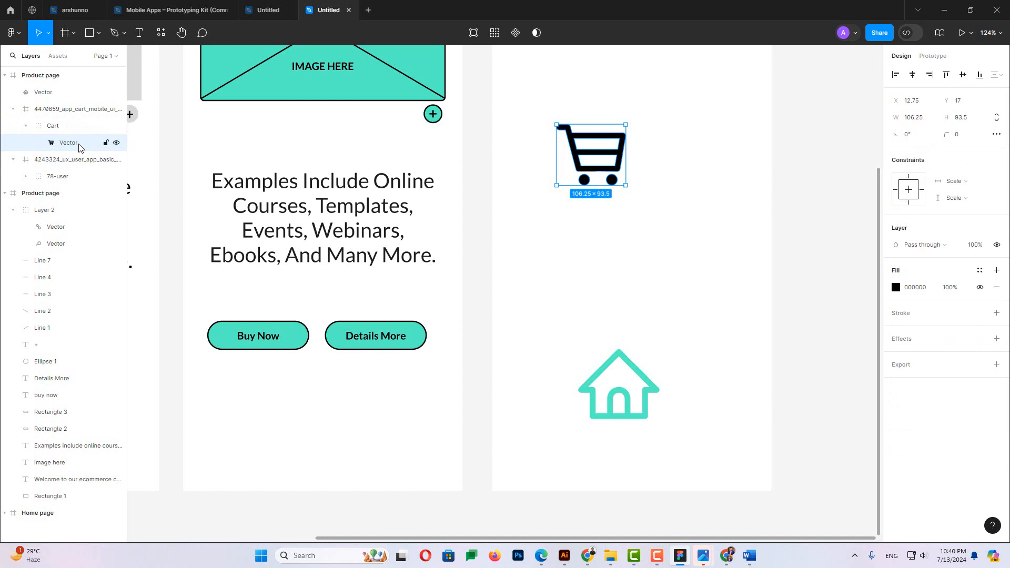
{"action": "left_click_drag", "start_coordinate": [80, 143], "coordinate": [81, 105]}
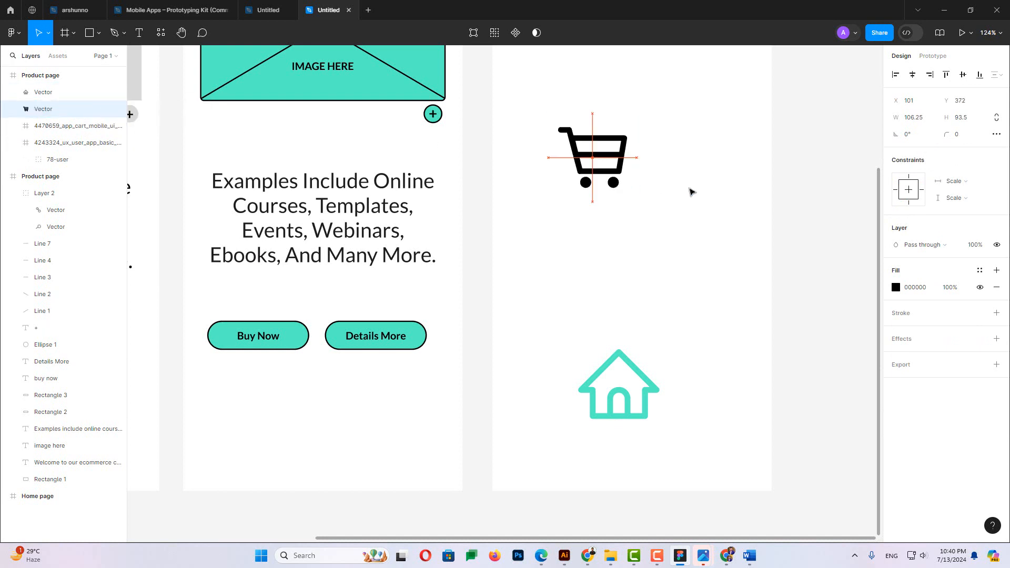
{"action": "left_click_drag", "start_coordinate": [691, 192], "coordinate": [724, 201]}
Delete the empty cart frame and move the cart icon above the house, to about X 132, Y 449
{"action": "left_click", "coordinate": [577, 138]}
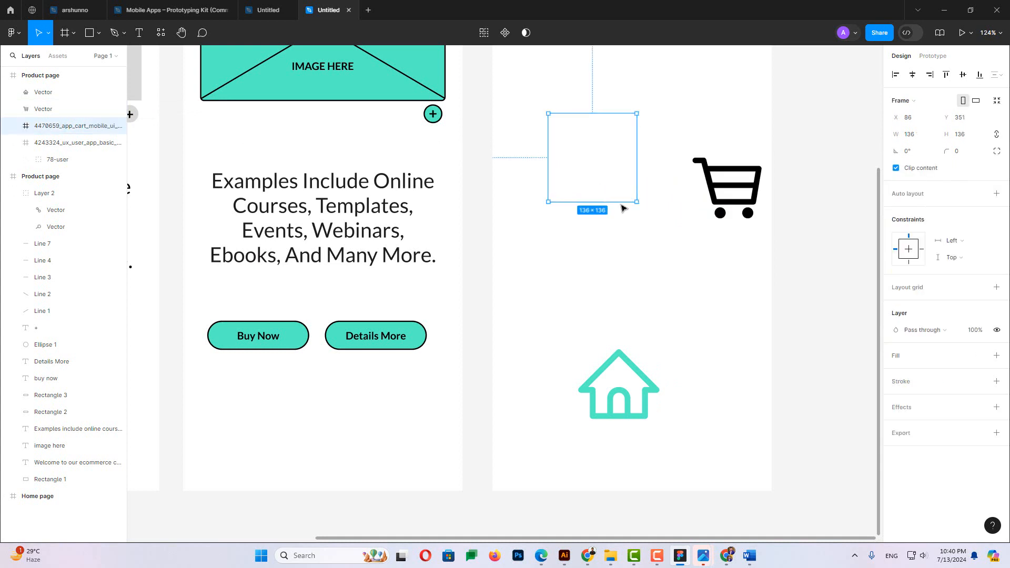
{"action": "key", "text": "Delete"}
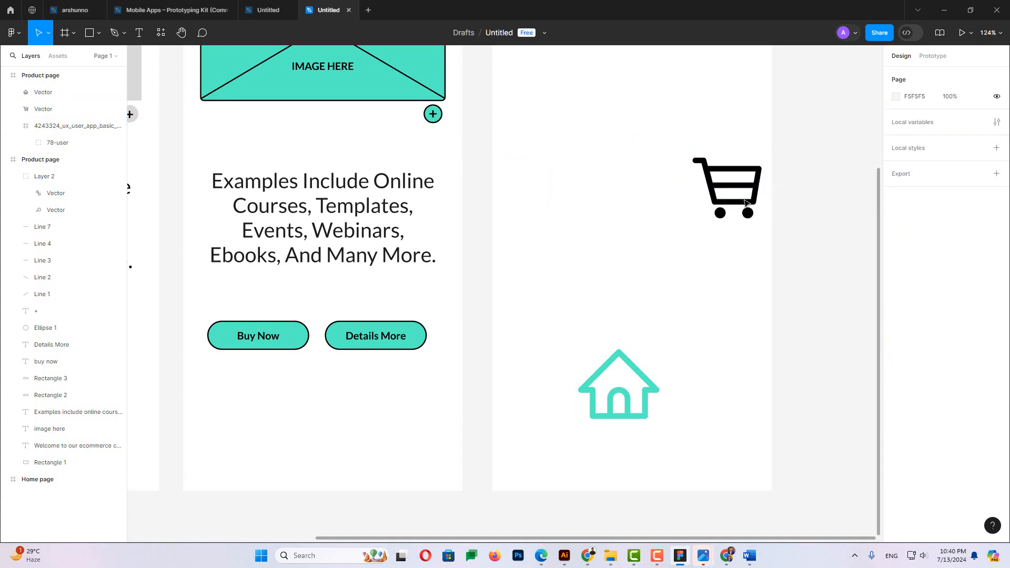
{"action": "left_click_drag", "start_coordinate": [742, 205], "coordinate": [628, 225]}
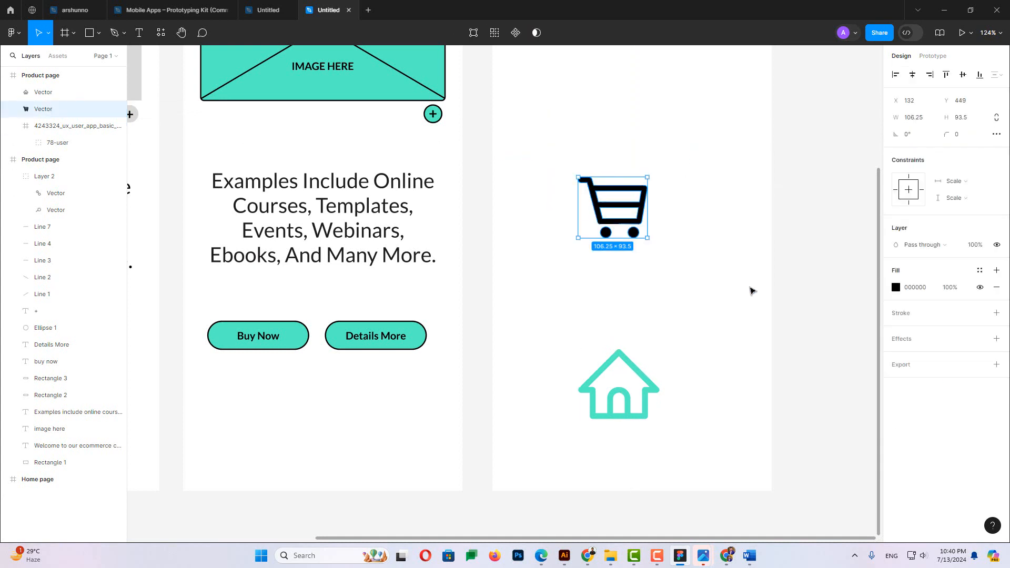
Fill the cart icon with teal 55EFC4 and place it to the right of the house icon
{"action": "left_click", "coordinate": [896, 288]}
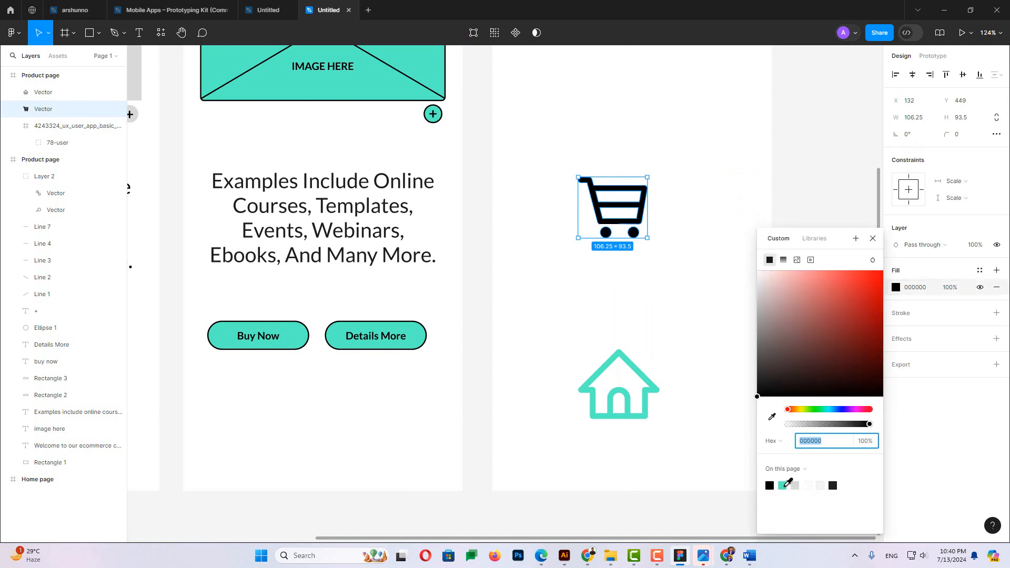
{"action": "left_click", "coordinate": [784, 485]}
{"action": "left_click", "coordinate": [673, 297]}
{"action": "left_click_drag", "start_coordinate": [639, 233], "coordinate": [723, 417]}
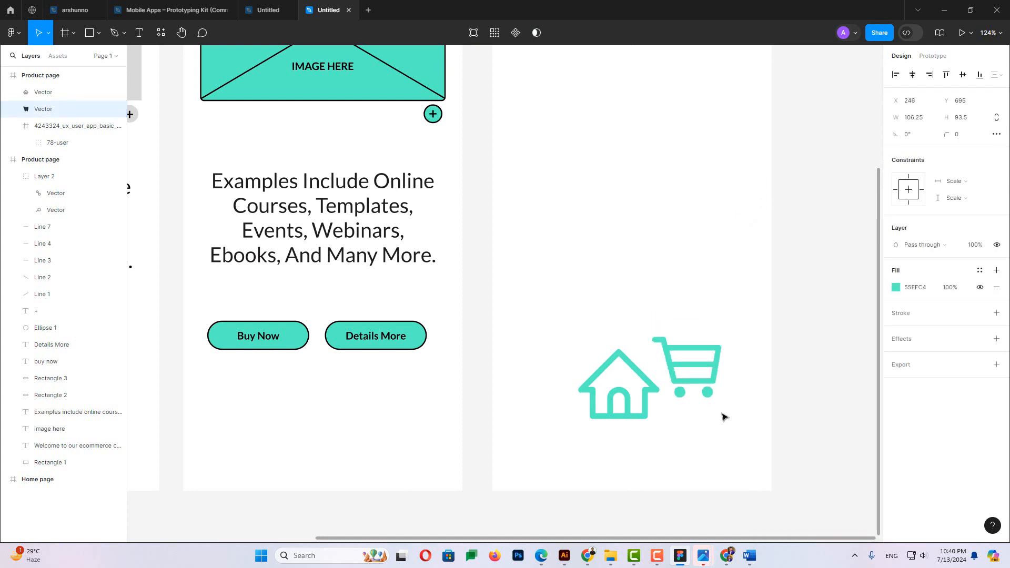
Move the user icon's frame down the Product page to about X 95, Y 392
{"action": "scroll", "coordinate": [705, 389], "scroll_direction": "up", "scroll_amount": 3}
{"action": "left_click", "coordinate": [593, 135]}
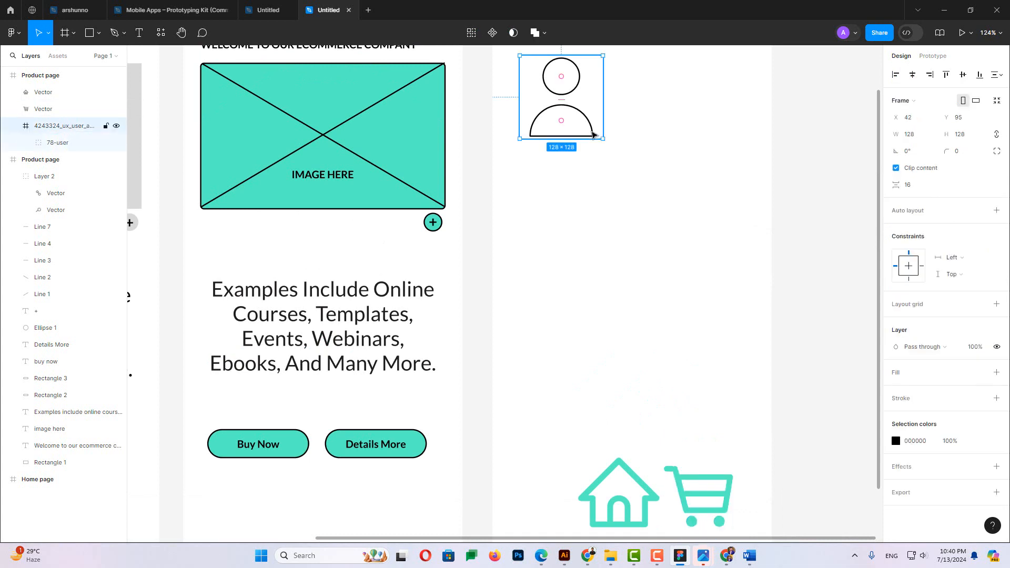
{"action": "left_click_drag", "start_coordinate": [591, 134], "coordinate": [626, 326]}
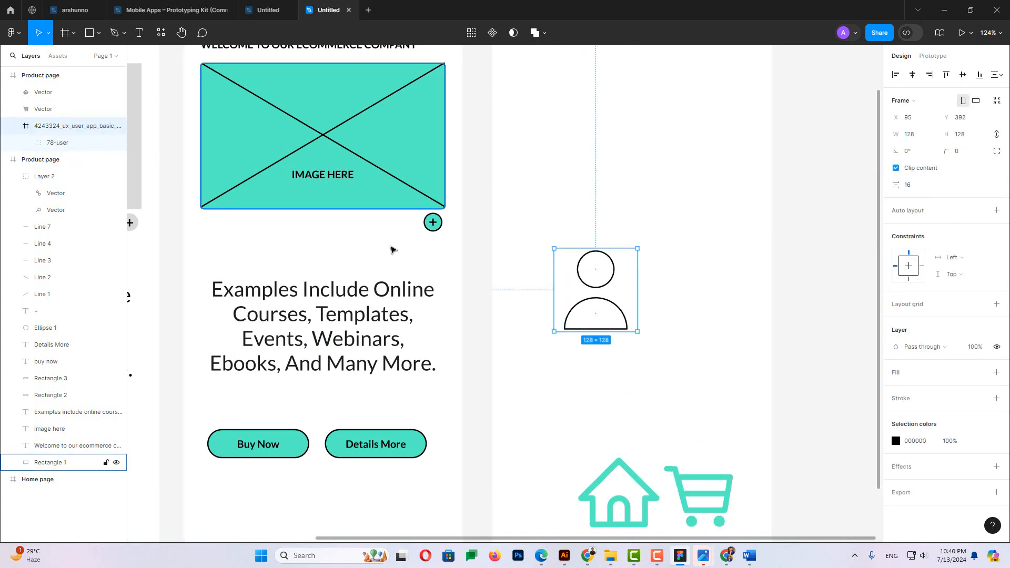
Take both vectors of the 78-user group out of their imported frame and delete the empty frame
{"action": "left_click", "coordinate": [25, 142]}
{"action": "left_click", "coordinate": [72, 162]}
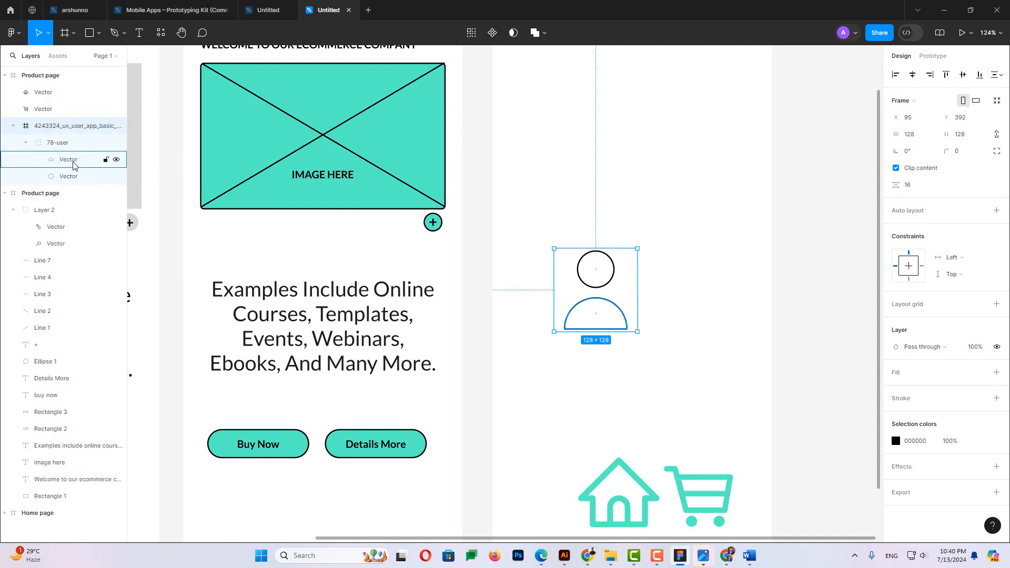
{"action": "left_click", "coordinate": [72, 177], "text": "shift"}
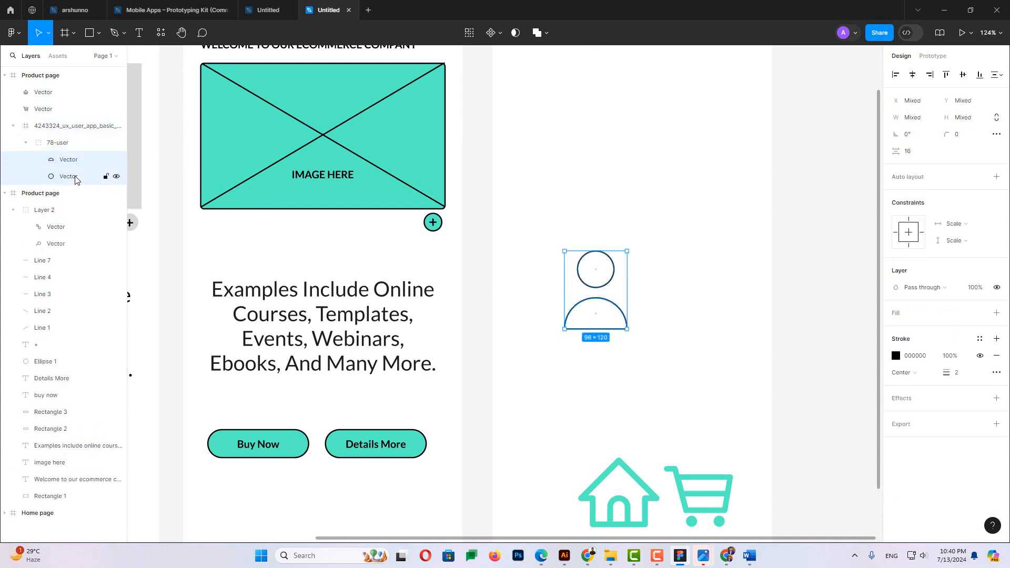
{"action": "left_click_drag", "start_coordinate": [75, 166], "coordinate": [72, 120]}
{"action": "left_click", "coordinate": [122, 157]}
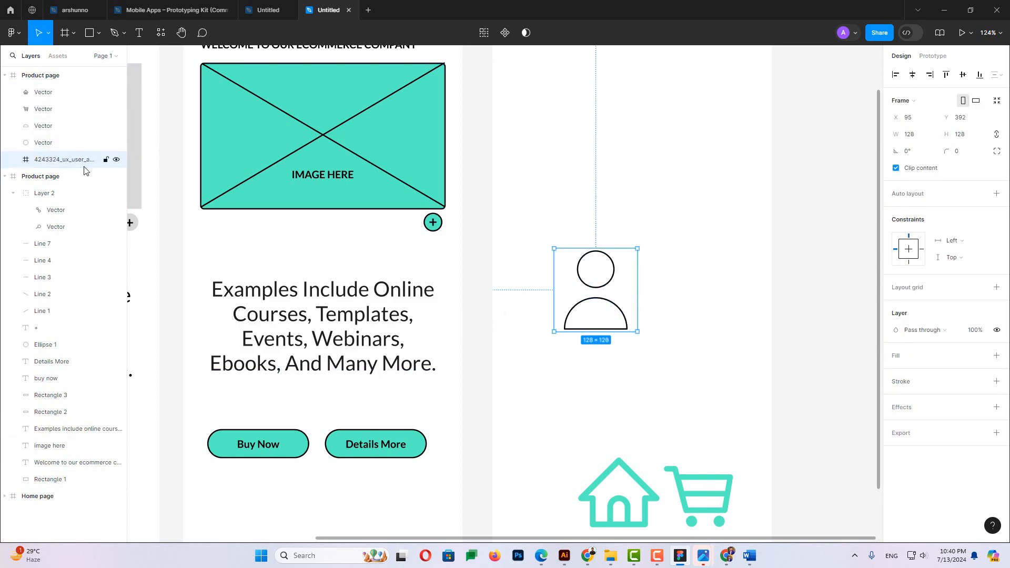
{"action": "key", "text": "Delete"}
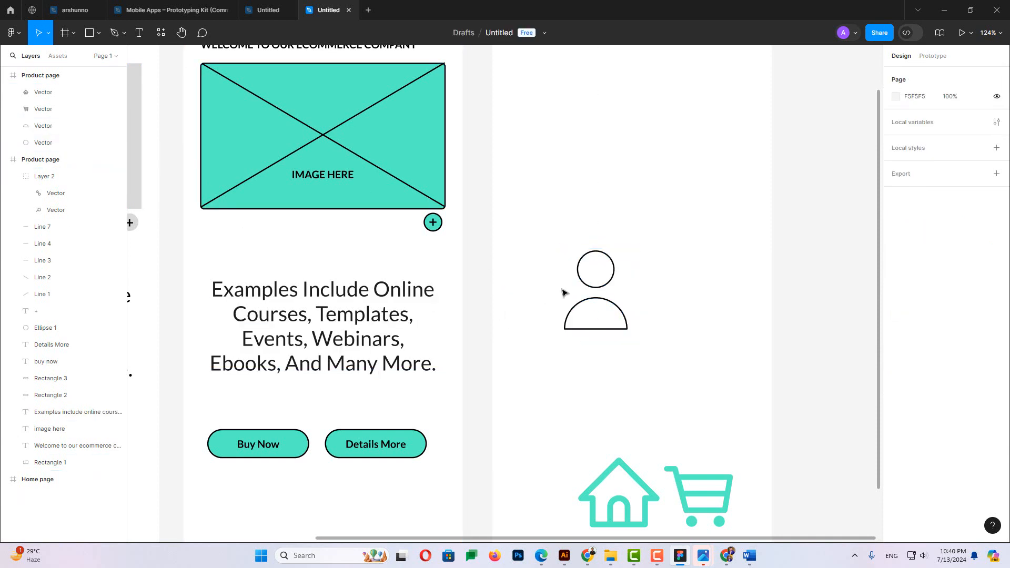
Give both user icon shapes a teal 55EFC4 stroke with a weight of 4
{"action": "left_click_drag", "start_coordinate": [555, 232], "coordinate": [636, 343]}
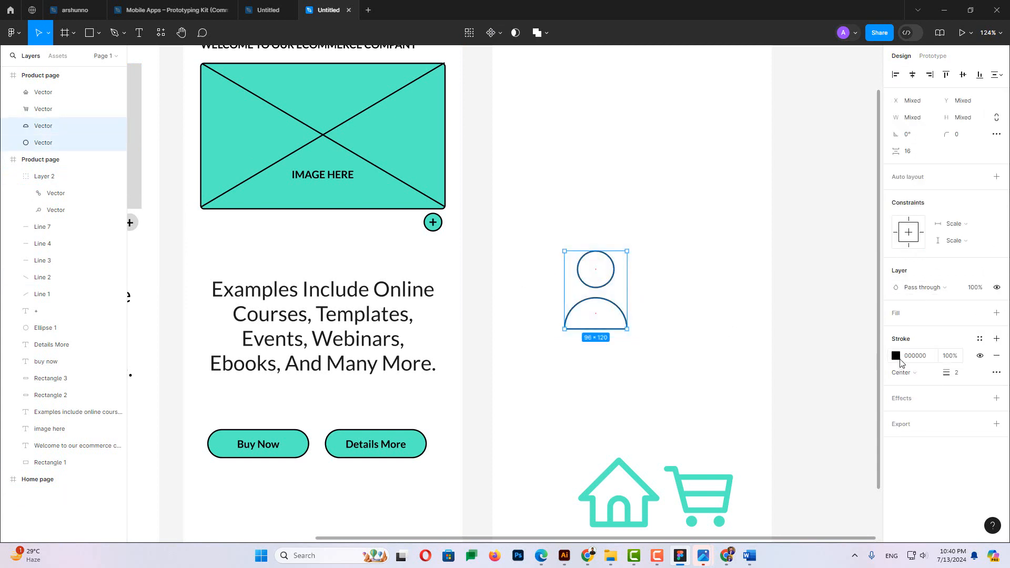
{"action": "left_click", "coordinate": [895, 356]}
{"action": "left_click", "coordinate": [781, 485]}
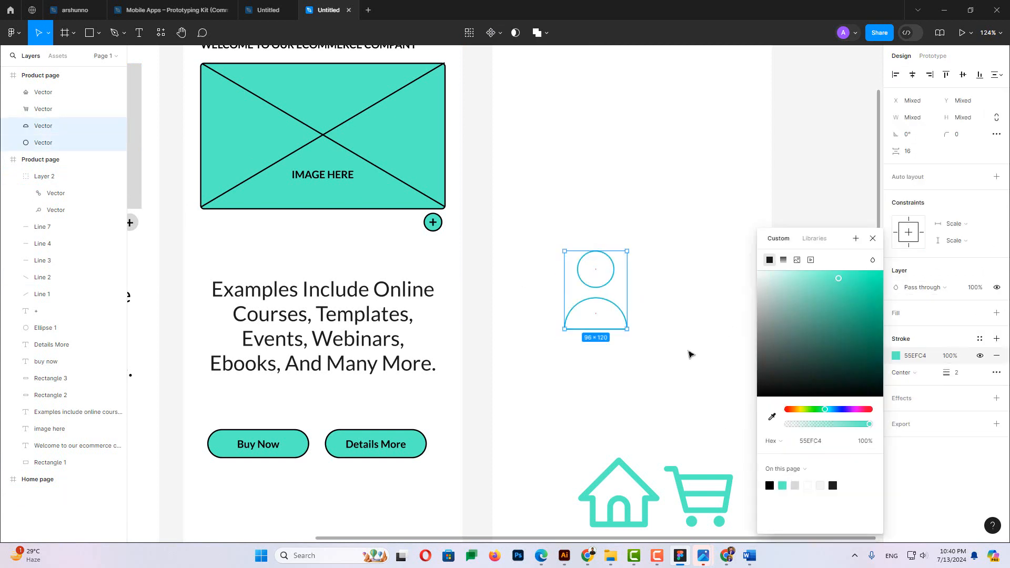
{"action": "scroll", "coordinate": [597, 293], "scroll_direction": "up", "scroll_amount": 5}
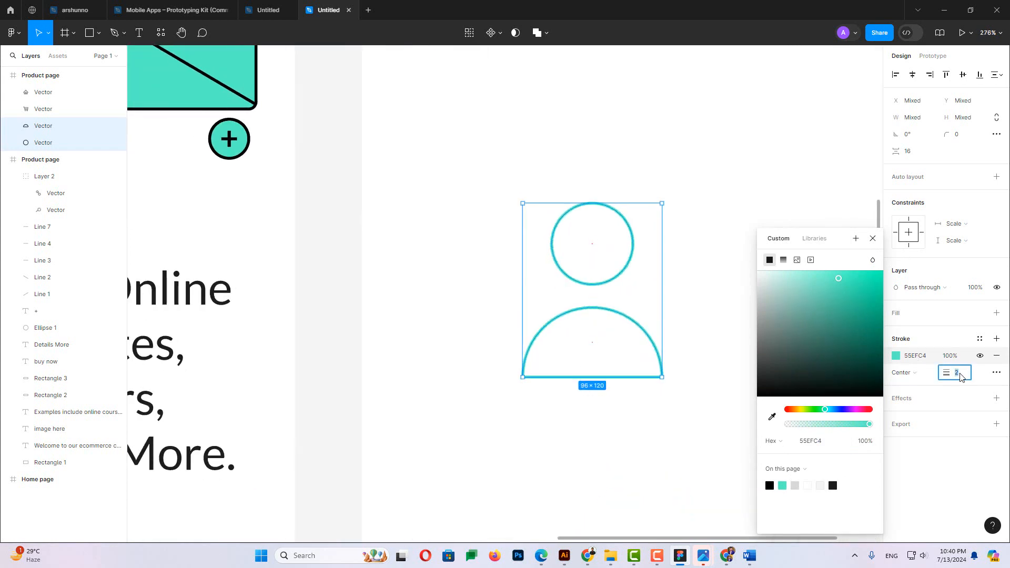
{"action": "left_click", "coordinate": [873, 239]}
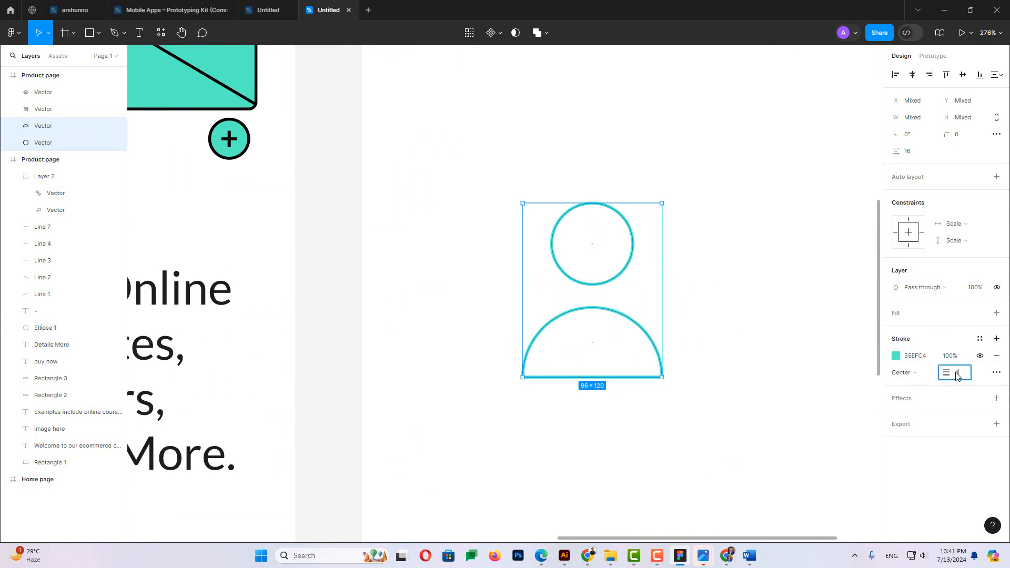
{"action": "key", "text": "Return"}
Compare the user icon's line thickness with the house icon and move the user icon down beside the house's upper left
{"action": "scroll", "coordinate": [642, 343], "scroll_direction": "down", "scroll_amount": 5}
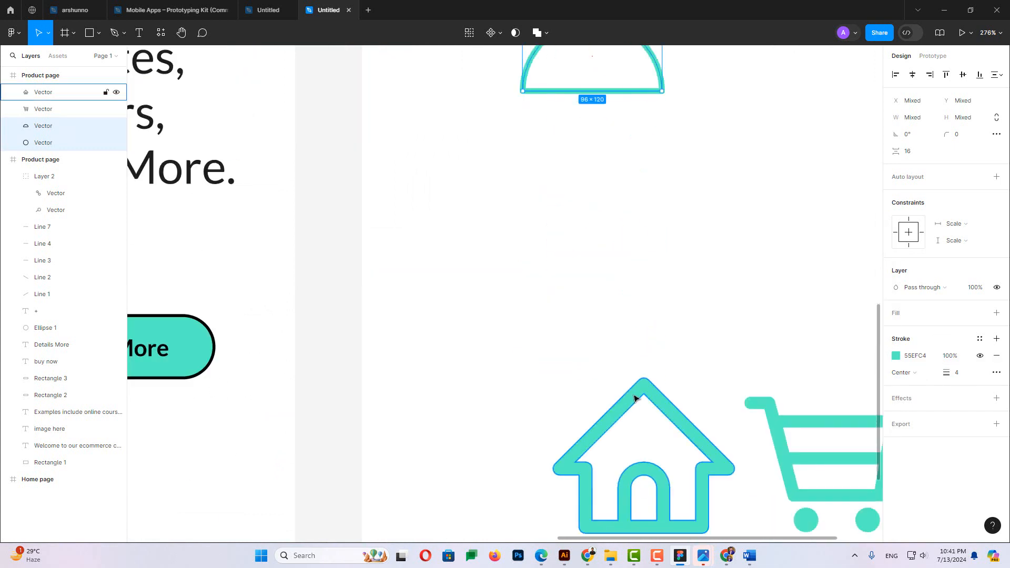
{"action": "left_click", "coordinate": [638, 397]}
{"action": "scroll", "coordinate": [638, 389], "scroll_direction": "up", "scroll_amount": 2}
{"action": "scroll", "coordinate": [620, 196], "scroll_direction": "up", "scroll_amount": 2}
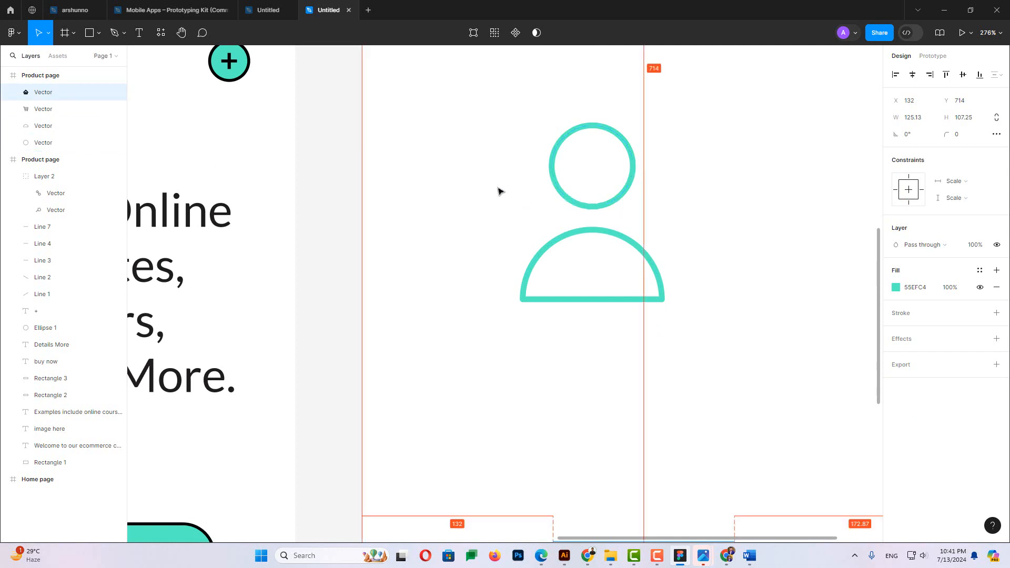
{"action": "scroll", "coordinate": [500, 190], "scroll_direction": "down", "scroll_amount": 2}
{"action": "scroll", "coordinate": [495, 177], "scroll_direction": "down", "scroll_amount": 3, "text": "ctrl"}
{"action": "left_click_drag", "start_coordinate": [505, 105], "coordinate": [505, 365]}
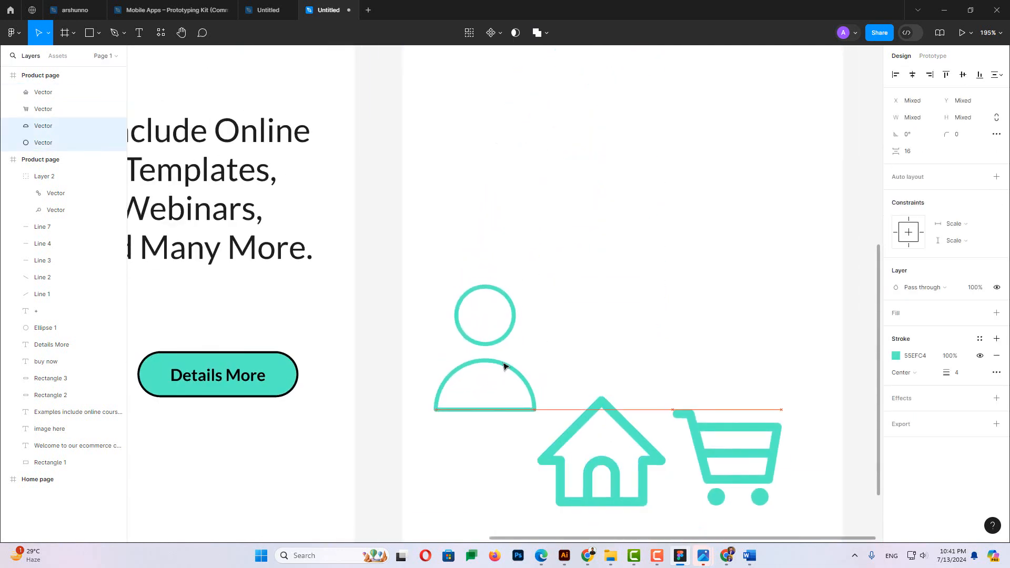
Thicken both user icon shapes, trying stroke weights of 6 and 10 and settling on a weight of 9
{"action": "scroll", "coordinate": [504, 363], "scroll_direction": "down", "scroll_amount": 1}
{"action": "left_click", "coordinate": [443, 223]}
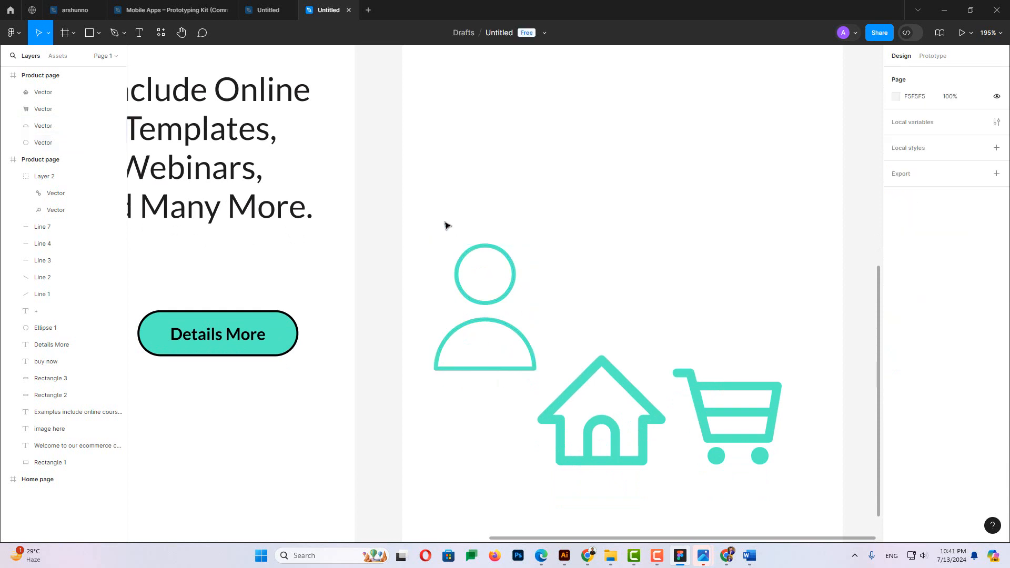
{"action": "left_click_drag", "start_coordinate": [439, 213], "coordinate": [511, 377]}
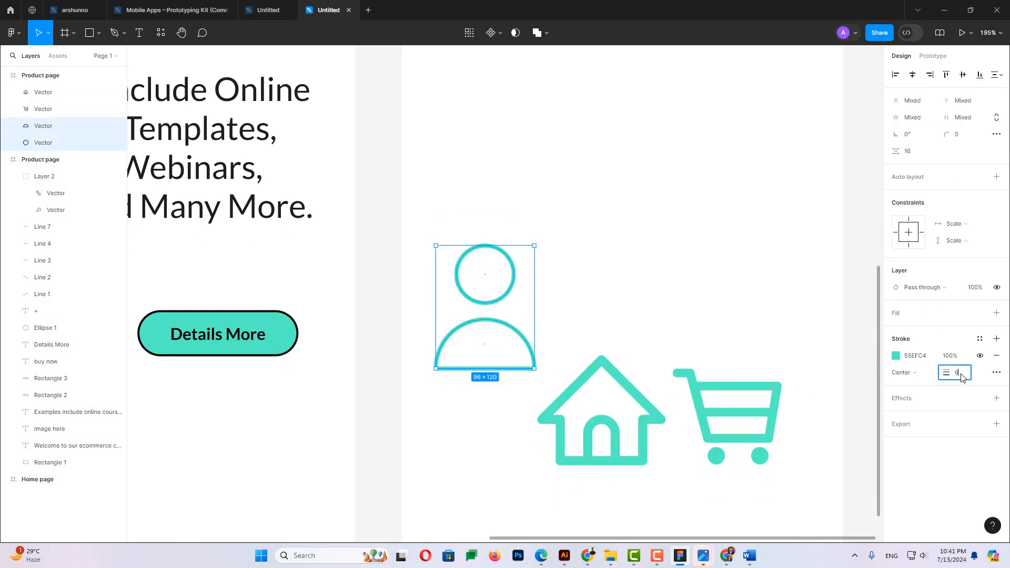
{"action": "key", "text": "Return"}
{"action": "key", "text": "1"}
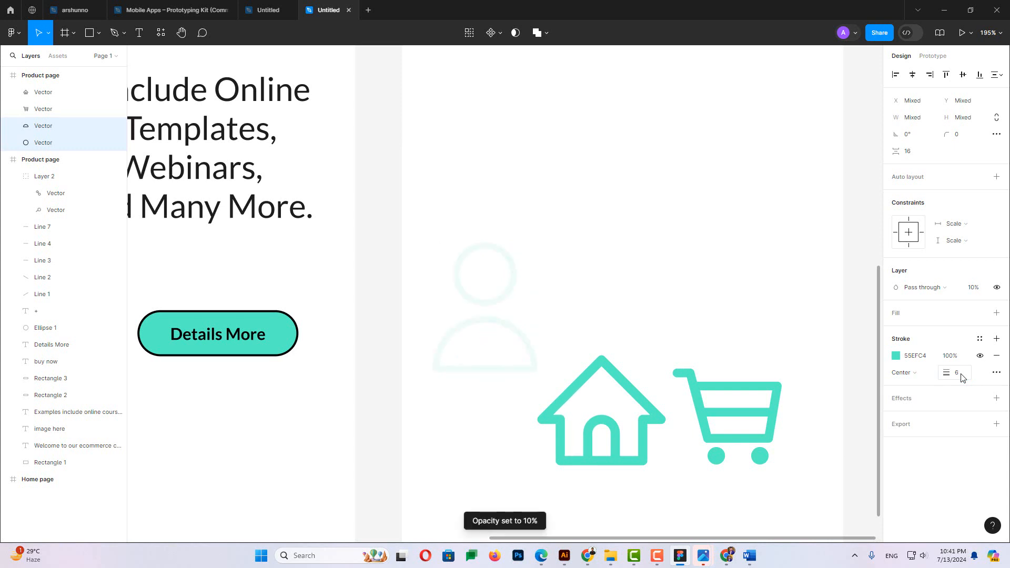
{"action": "key", "text": "ctrl+z"}
{"action": "left_click", "coordinate": [961, 375]}
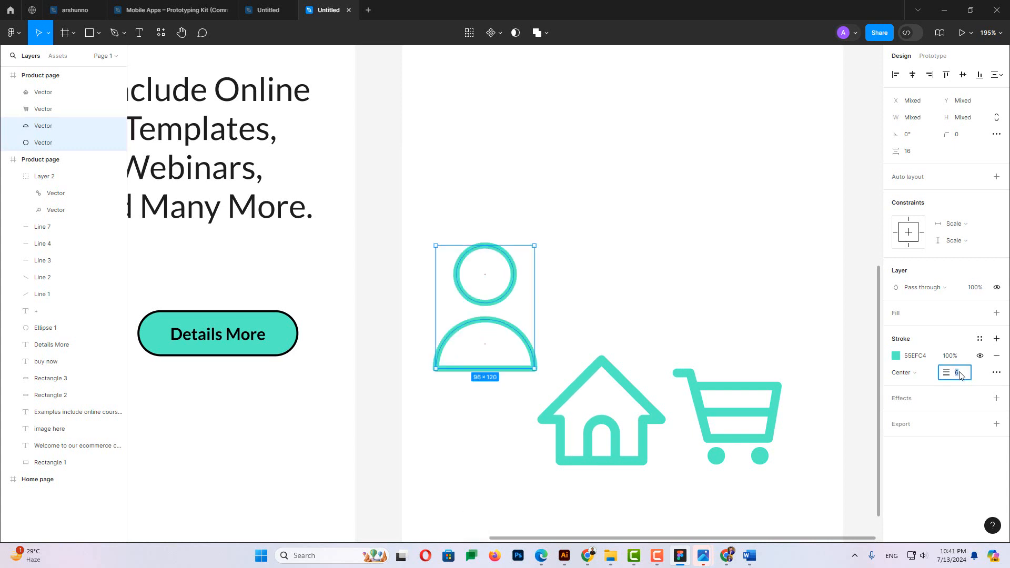
{"action": "type", "text": "10"}
{"action": "key", "text": "Return"}
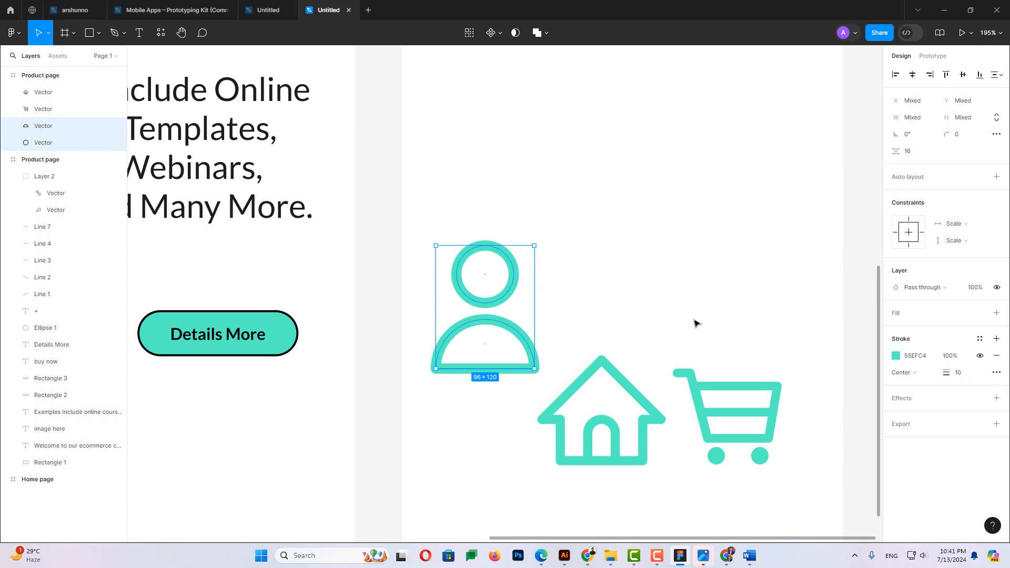
{"action": "left_click", "coordinate": [958, 376]}
{"action": "type", "text": "9"}
{"action": "key", "text": "Return"}
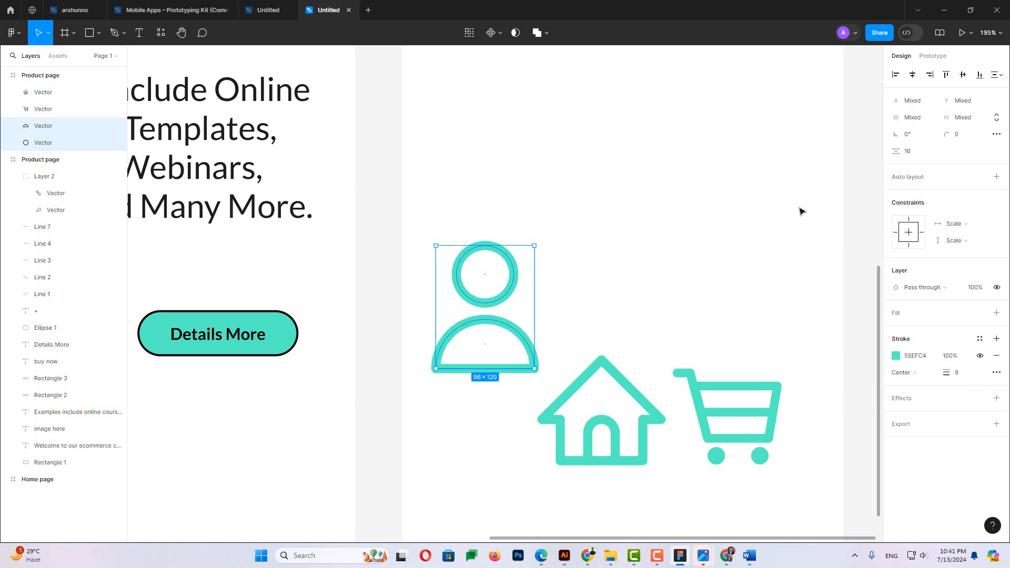
{"action": "left_click", "coordinate": [692, 242]}
Scale the user, house and cart icons down together with the Scale tool to about 125 × 79.41
{"action": "scroll", "coordinate": [693, 243], "scroll_direction": "down", "scroll_amount": 1}
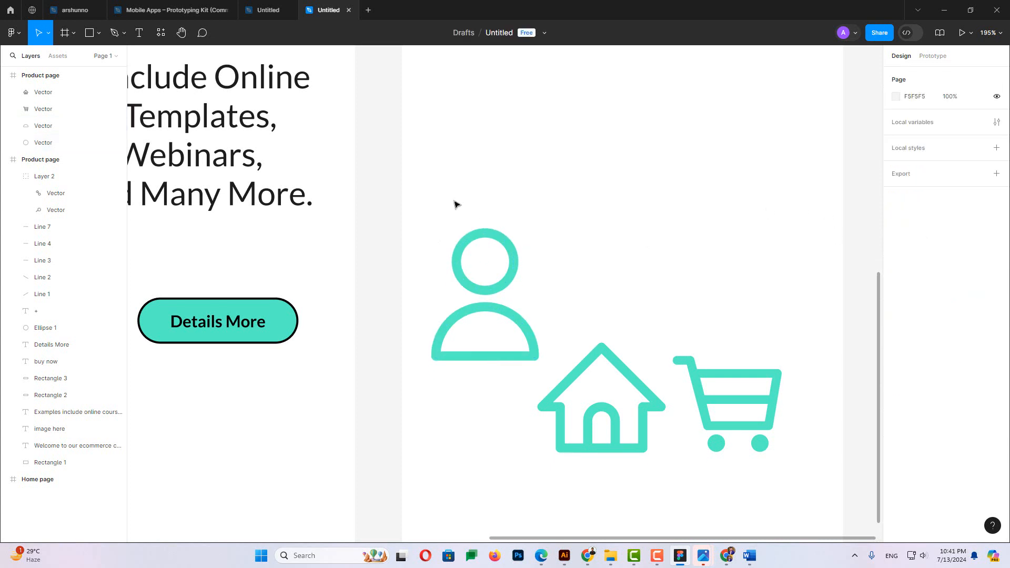
{"action": "left_click_drag", "start_coordinate": [455, 204], "coordinate": [526, 363]}
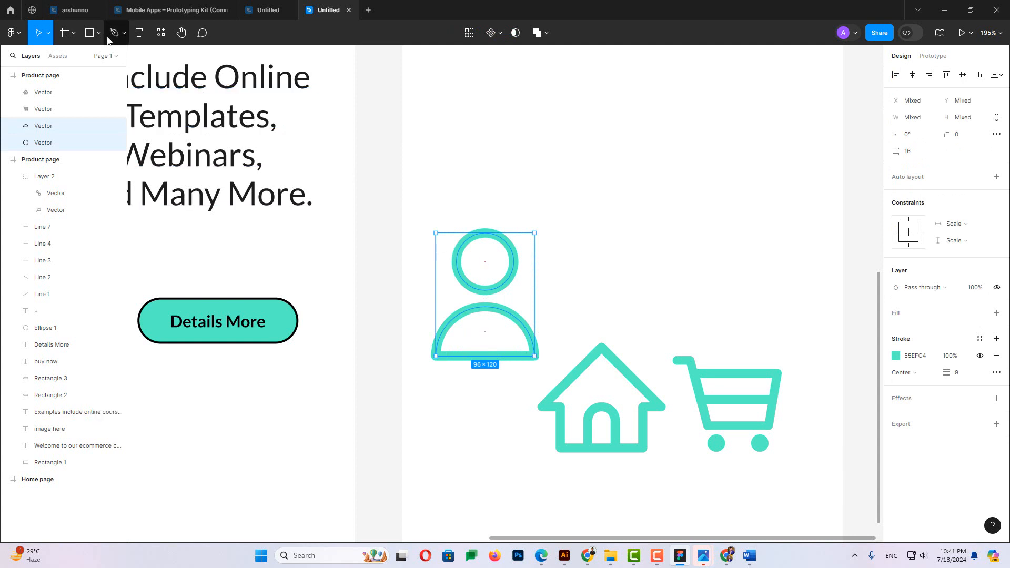
{"action": "left_click", "coordinate": [74, 33]}
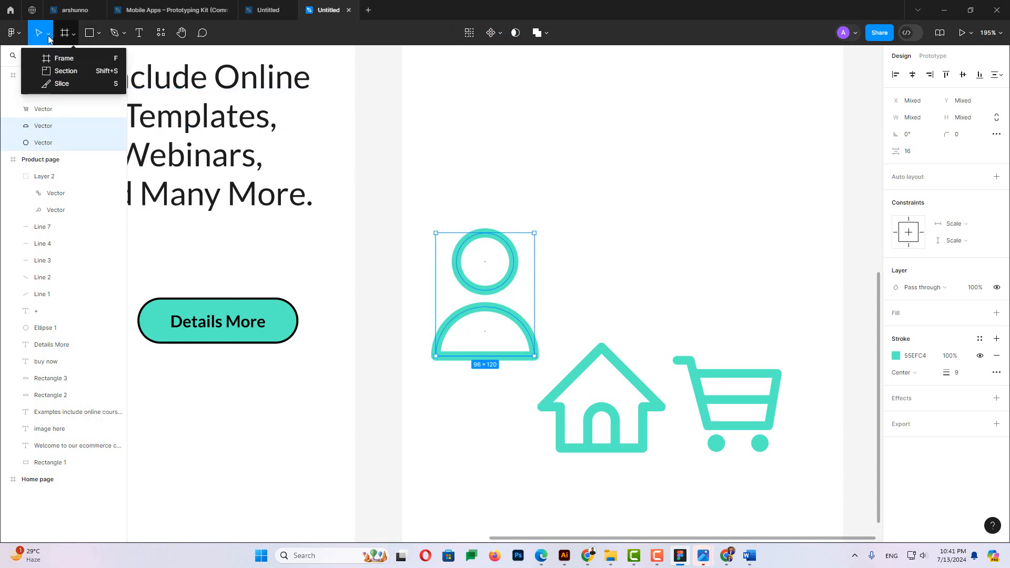
{"action": "left_click", "coordinate": [49, 35]}
{"action": "left_click", "coordinate": [46, 71]}
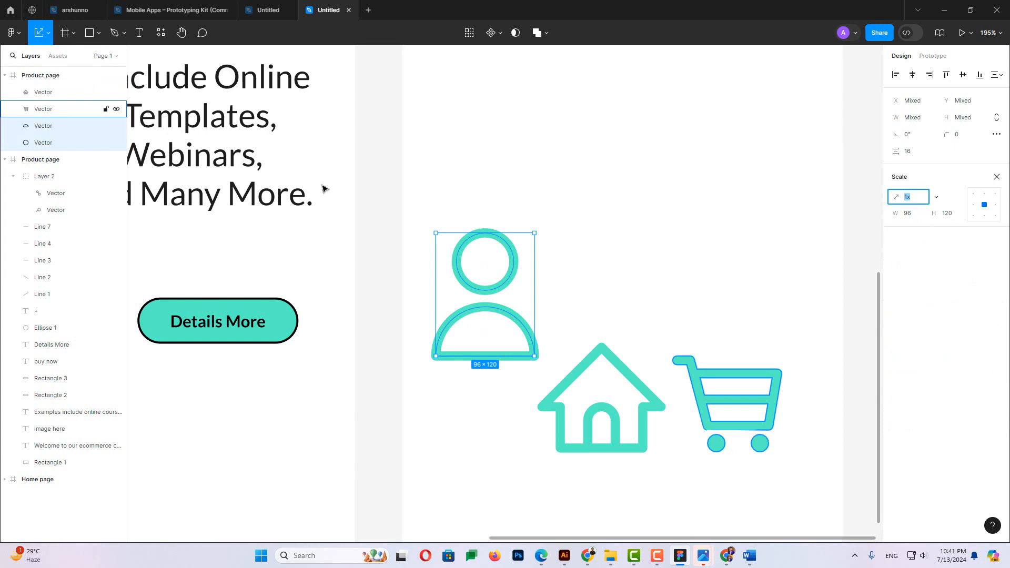
{"action": "left_click", "coordinate": [452, 221]}
{"action": "left_click_drag", "start_coordinate": [440, 192], "coordinate": [563, 272]}
{"action": "scroll", "coordinate": [729, 322], "scroll_direction": "down", "scroll_amount": 3}
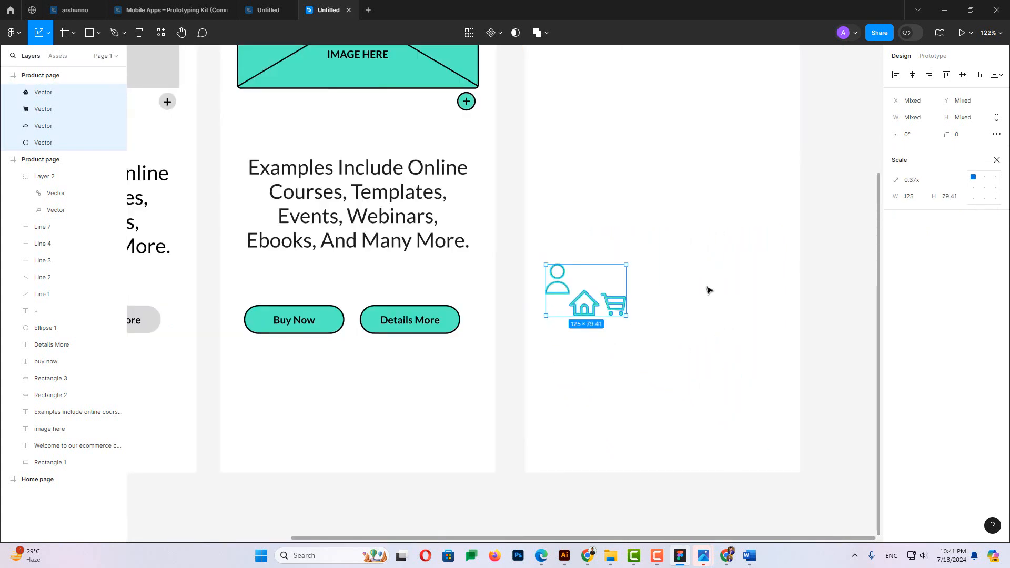
Transfer the scaled icons from the blank Product page to below the teal Buy Now and Details More buttons on the other Product page
{"action": "scroll", "coordinate": [707, 290], "scroll_direction": "down", "scroll_amount": 1}
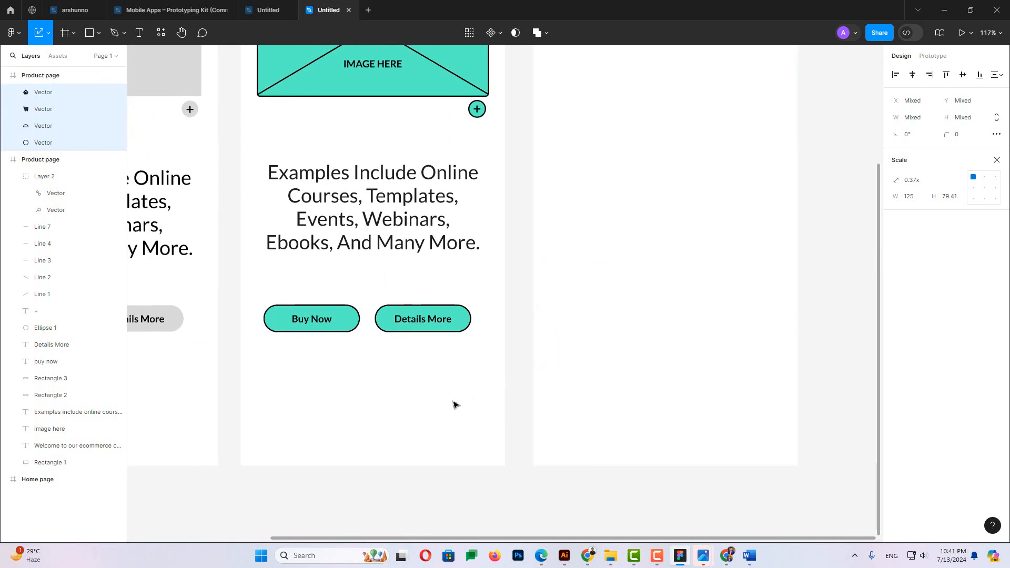
{"action": "key", "text": "ctrl+v"}
{"action": "scroll", "coordinate": [461, 403], "scroll_direction": "up", "scroll_amount": 1}
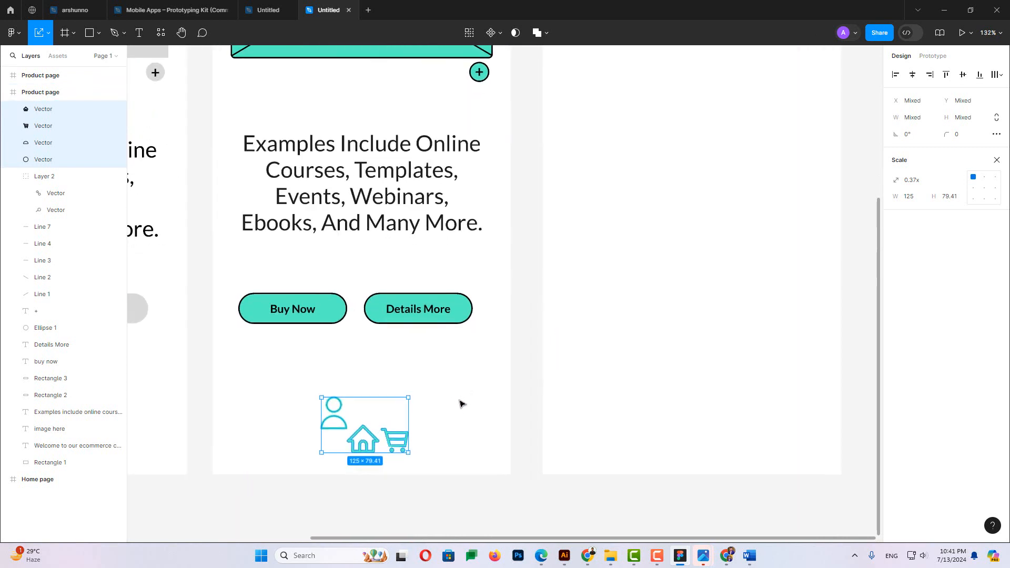
{"action": "key", "text": "Escape"}
{"action": "key", "text": "Escape"}
{"action": "left_click_drag", "start_coordinate": [503, 383], "coordinate": [598, 322]}
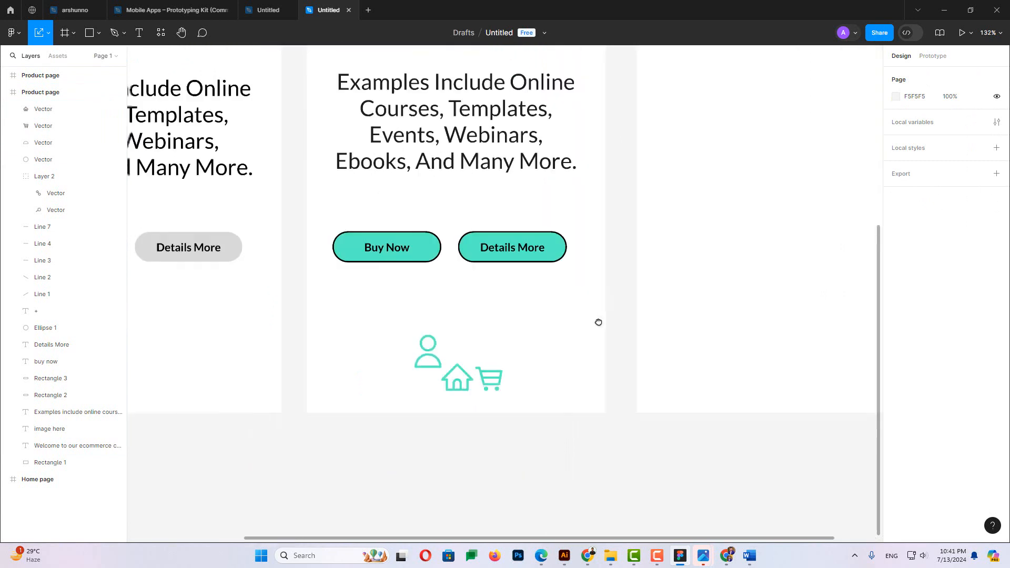
{"action": "scroll", "coordinate": [539, 331], "scroll_direction": "up", "scroll_amount": 1}
{"action": "scroll", "coordinate": [542, 373], "scroll_direction": "up", "scroll_amount": 4}
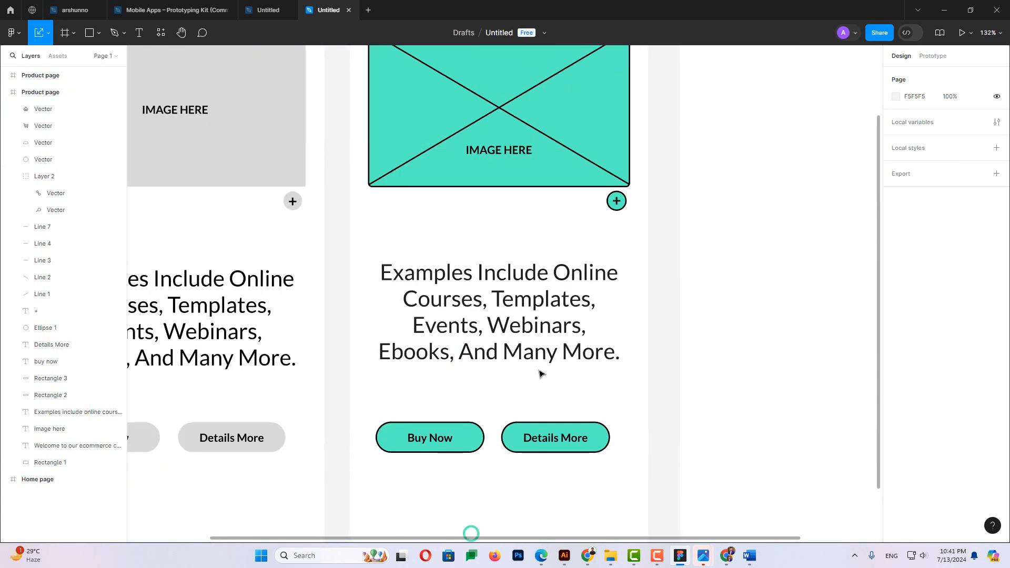
{"action": "scroll", "coordinate": [541, 371], "scroll_direction": "down", "scroll_amount": 6}
{"action": "scroll", "coordinate": [544, 303], "scroll_direction": "up", "scroll_amount": 1}
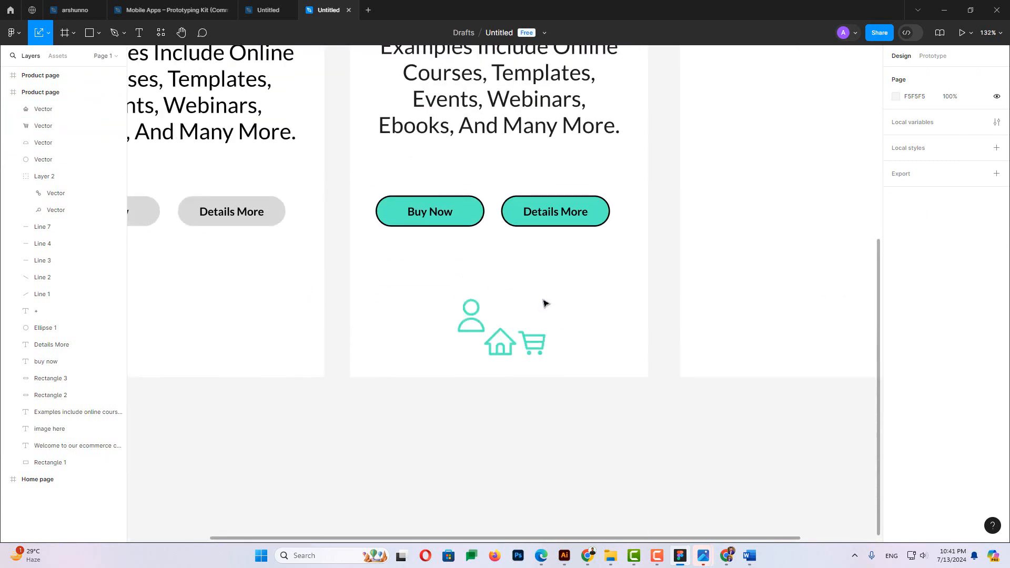
Move the cart icon away from the house to about X 307, Y 865
{"action": "scroll", "coordinate": [557, 326], "scroll_direction": "up", "scroll_amount": 5}
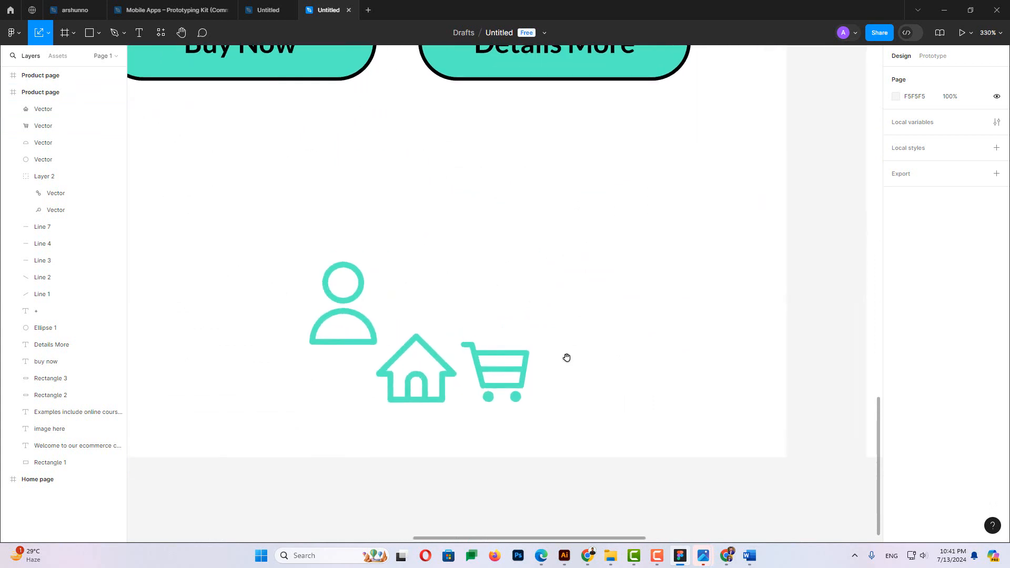
{"action": "left_click_drag", "start_coordinate": [566, 357], "coordinate": [744, 311]}
{"action": "scroll", "coordinate": [743, 311], "scroll_direction": "up", "scroll_amount": 1}
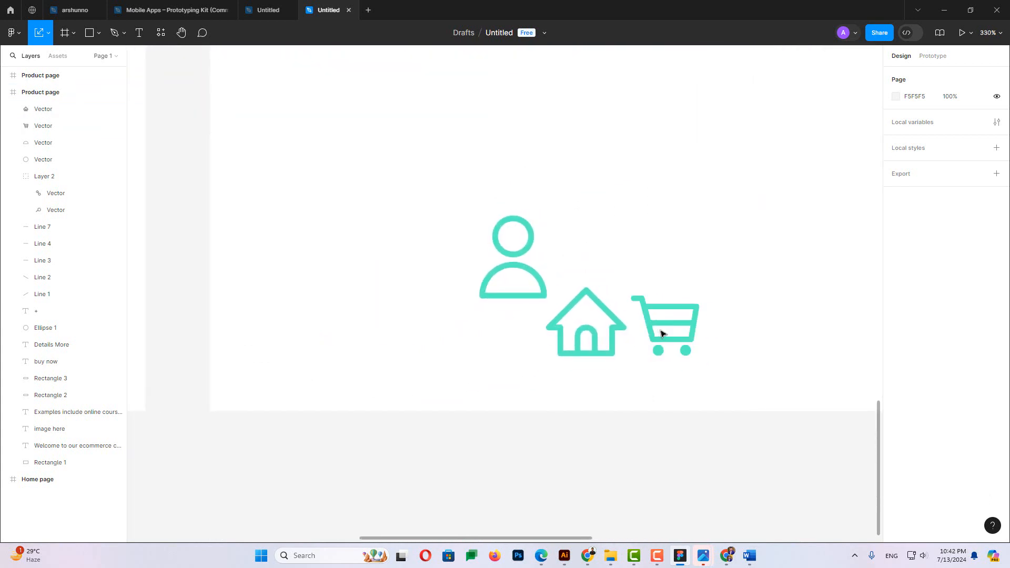
{"action": "left_click", "coordinate": [662, 332]}
{"action": "left_click_drag", "start_coordinate": [662, 329], "coordinate": [774, 329]}
{"action": "scroll", "coordinate": [587, 298], "scroll_direction": "right", "scroll_amount": 4}
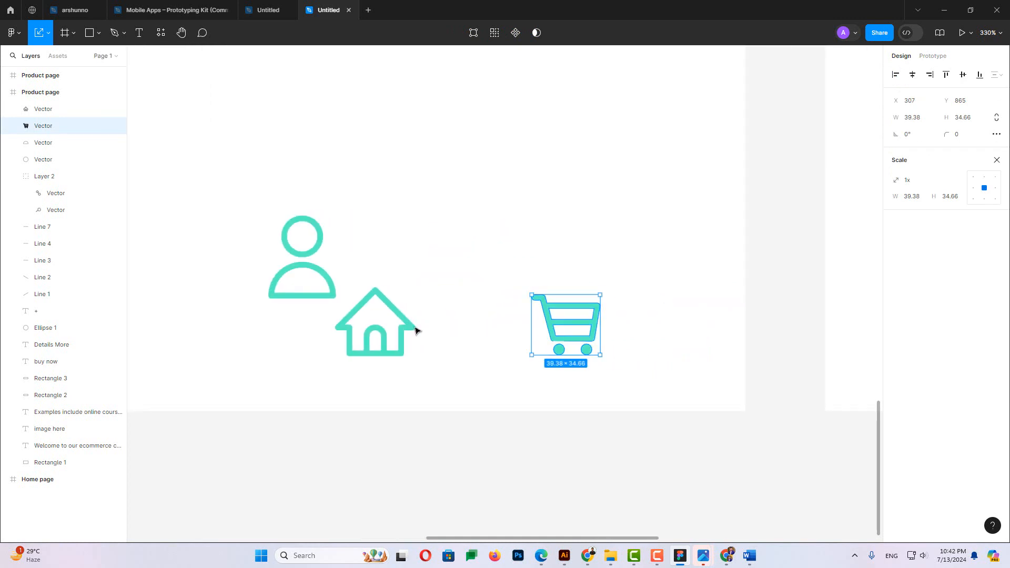
{"action": "scroll", "coordinate": [828, 330], "scroll_direction": "down", "scroll_amount": 4}
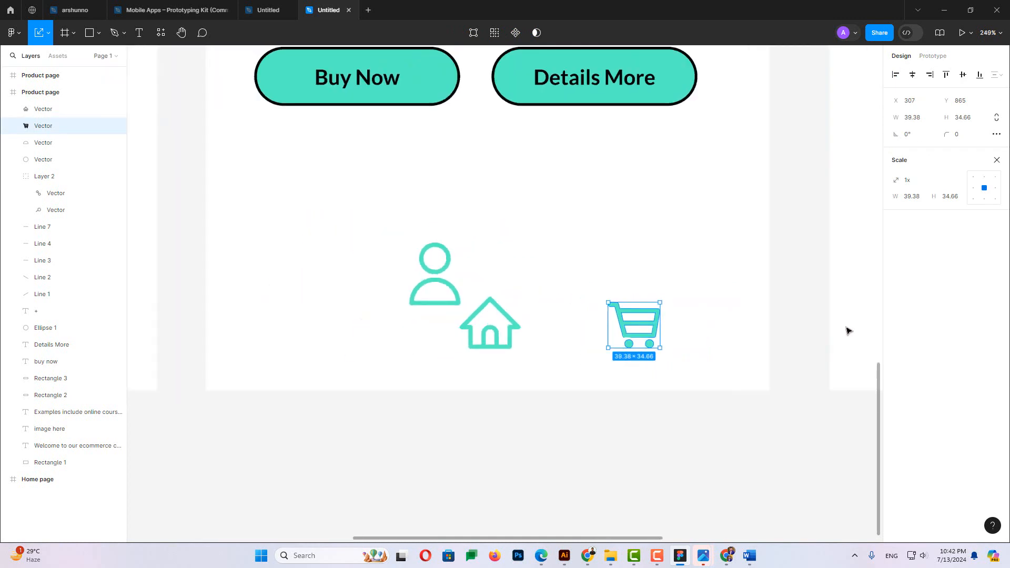
Group the head and body shapes of the user icon and rename the group as profile
{"action": "left_click", "coordinate": [504, 299]}
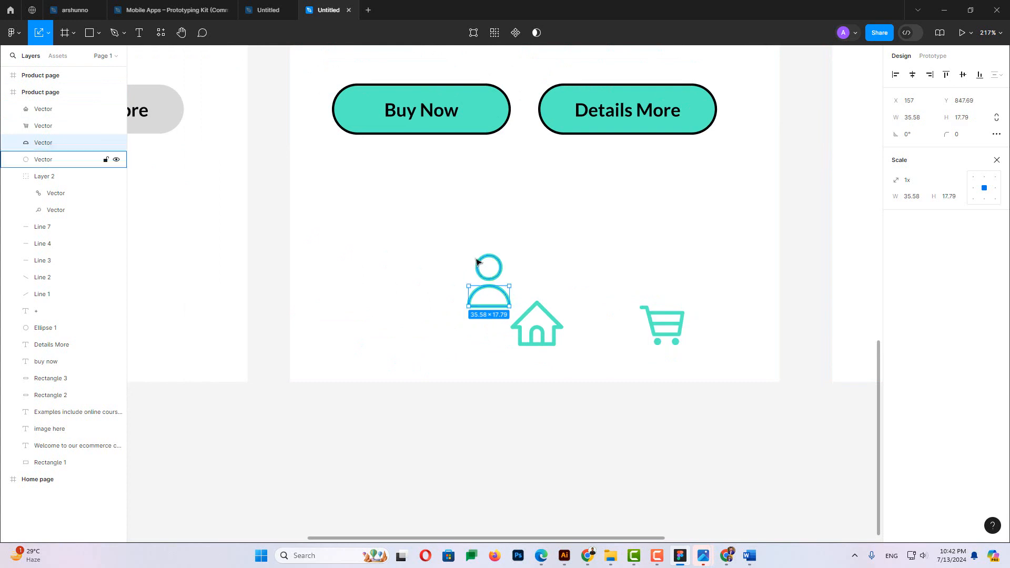
{"action": "left_click_drag", "start_coordinate": [464, 251], "coordinate": [503, 306]}
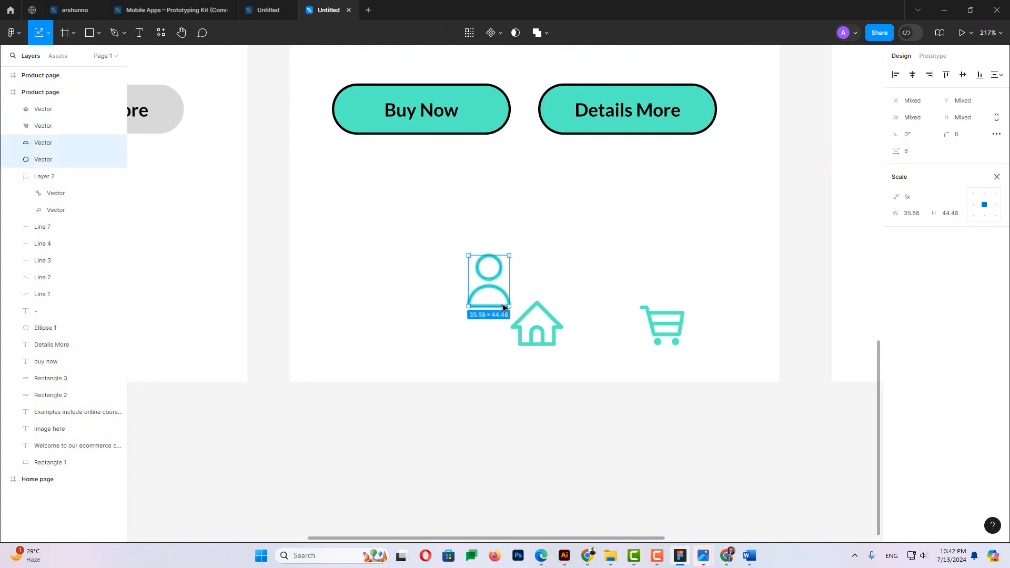
{"action": "key", "text": "ctrl+g"}
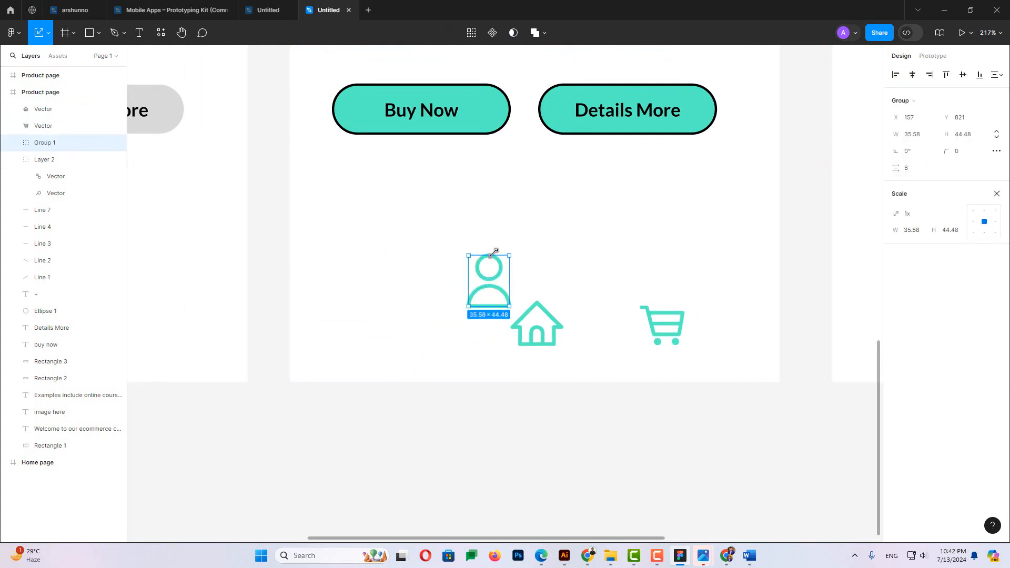
{"action": "double_click", "coordinate": [43, 144]}
{"action": "key", "text": "BackSpace"}
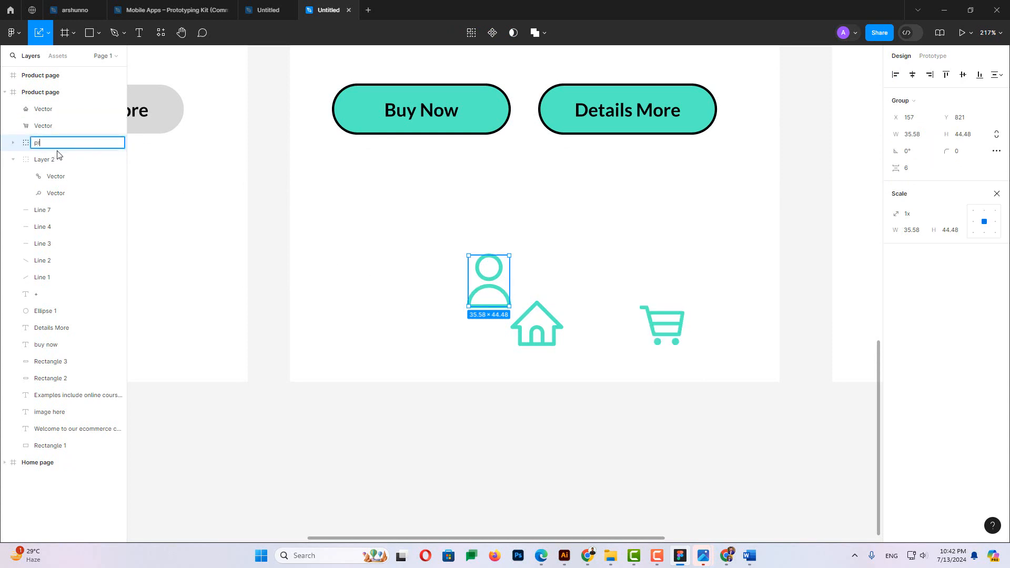
{"action": "type", "text": "prof"}
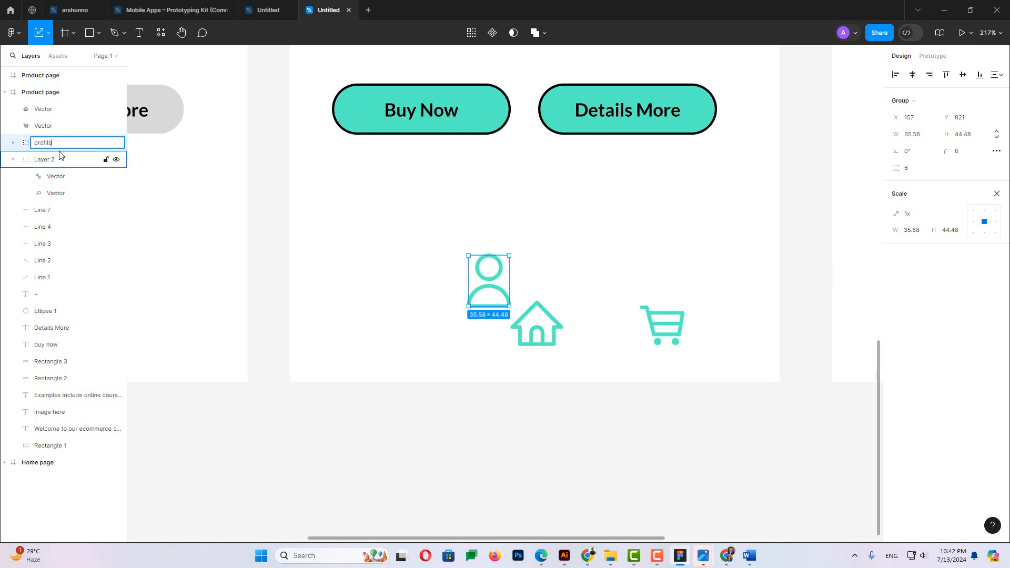
{"action": "type", "text": "ile"}
{"action": "key", "text": "Return"}
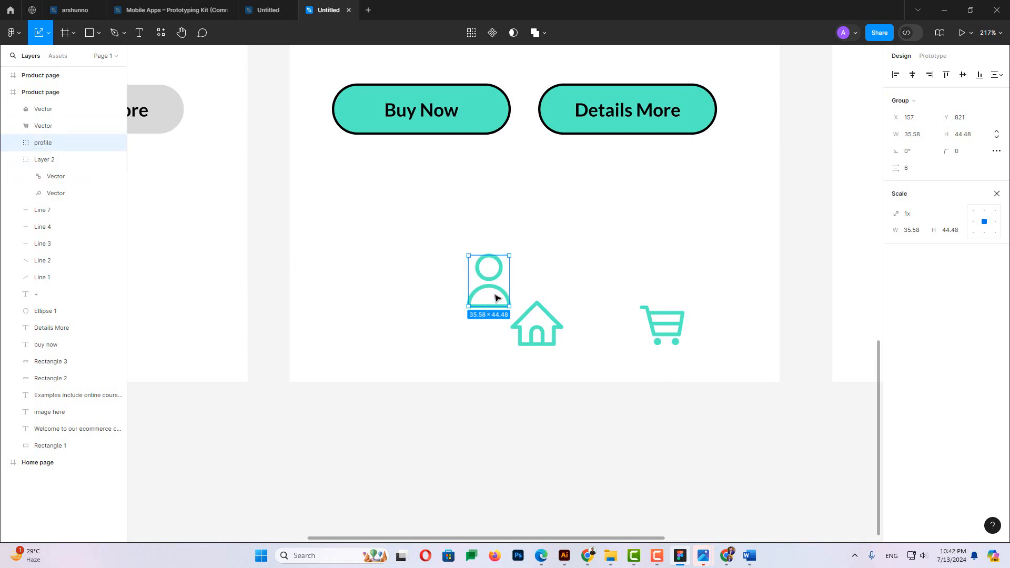
Spread the icons along the foot of the Product page, with the house on the left, cart in the middle and profile on the right
{"action": "left_click_drag", "start_coordinate": [495, 298], "coordinate": [730, 341]}
{"action": "left_click_drag", "start_coordinate": [556, 329], "coordinate": [371, 348]}
{"action": "left_click_drag", "start_coordinate": [684, 333], "coordinate": [546, 346]}
{"action": "left_click", "coordinate": [536, 299]}
Align the house, cart and profile icons on their vertical centers and distribute their horizontal spacing evenly
{"action": "left_click_drag", "start_coordinate": [335, 281], "coordinate": [757, 371]}
{"action": "left_click", "coordinate": [962, 75]}
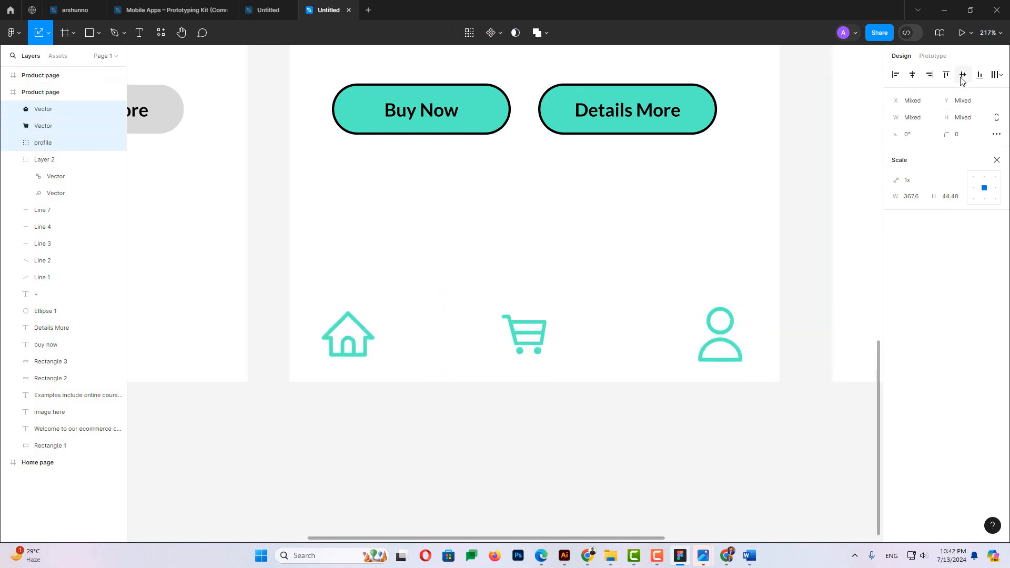
{"action": "left_click", "coordinate": [996, 74]}
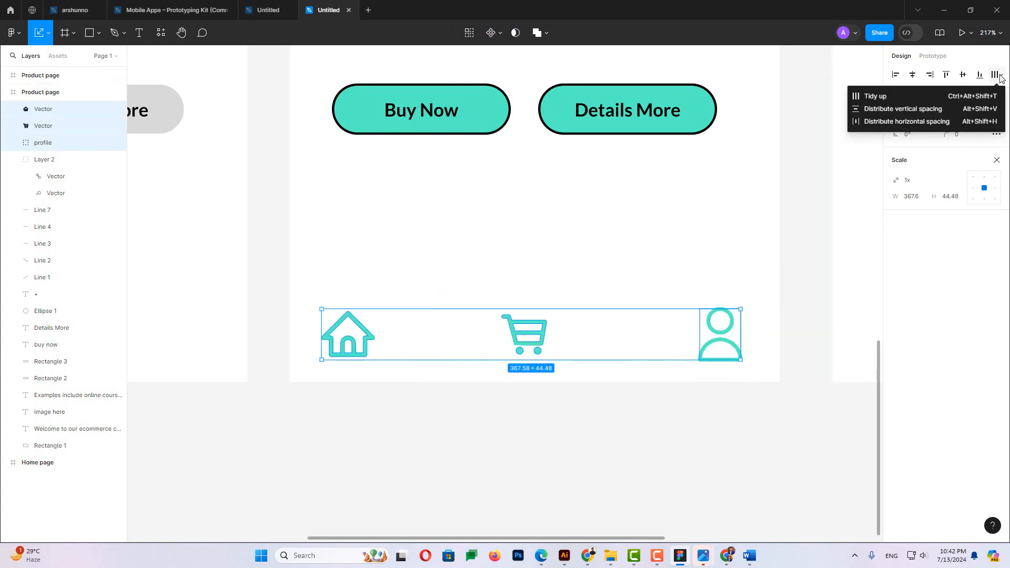
{"action": "left_click", "coordinate": [894, 122]}
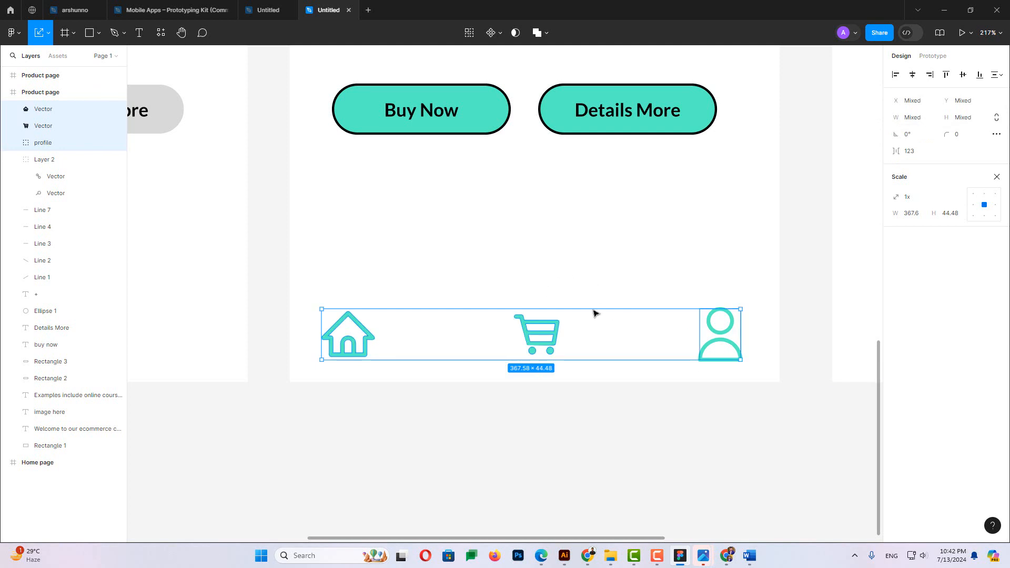
{"action": "left_click", "coordinate": [572, 286]}
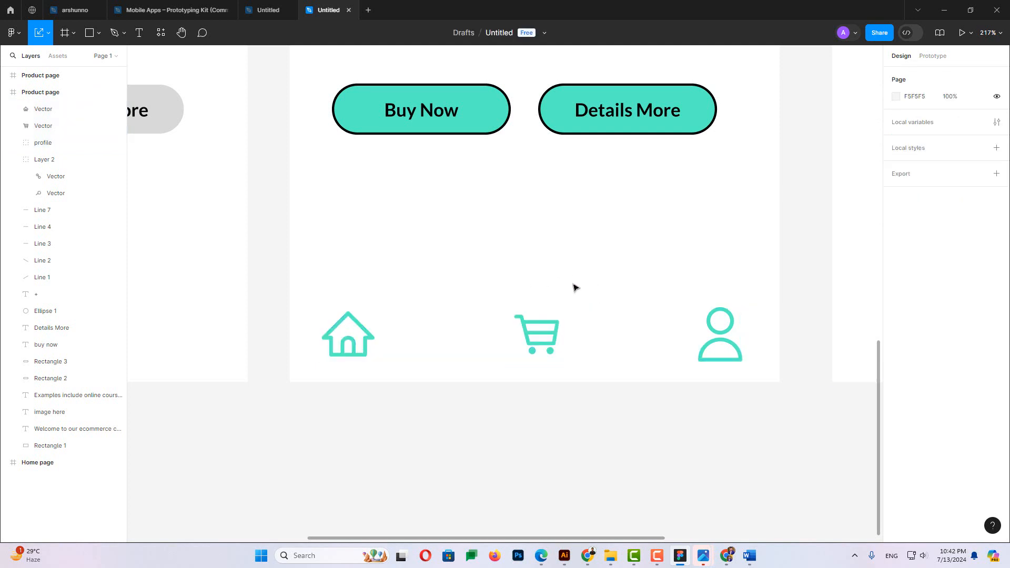
Nudge the row of house, cart and profile icons slightly upward on the Product page
{"action": "scroll", "coordinate": [572, 285], "scroll_direction": "down", "scroll_amount": 5}
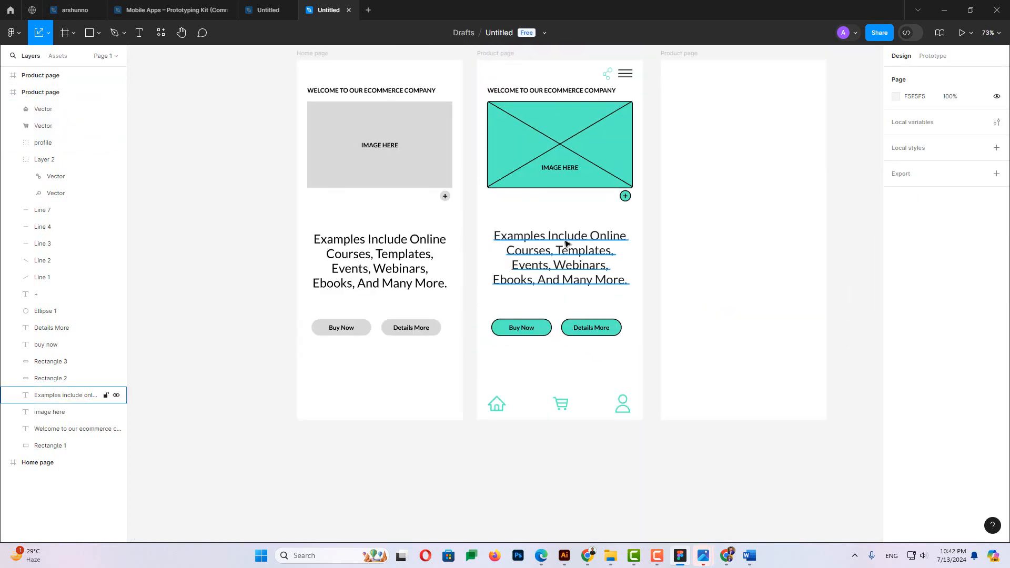
{"action": "scroll", "coordinate": [527, 243], "scroll_direction": "up", "scroll_amount": 1}
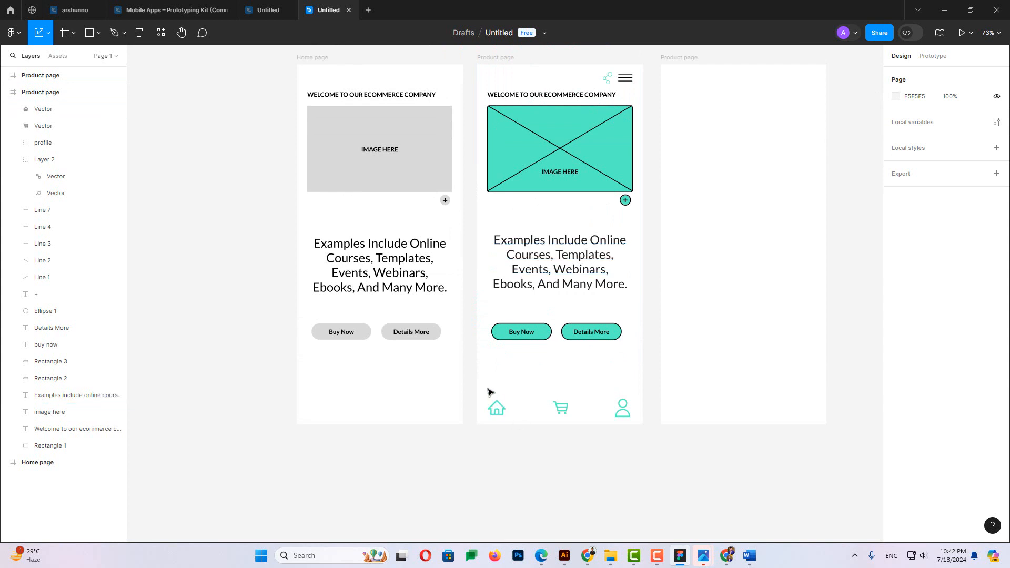
{"action": "left_click_drag", "start_coordinate": [488, 392], "coordinate": [631, 417]}
{"action": "left_click_drag", "start_coordinate": [562, 416], "coordinate": [562, 414]}
{"action": "scroll", "coordinate": [699, 368], "scroll_direction": "up", "scroll_amount": 2}
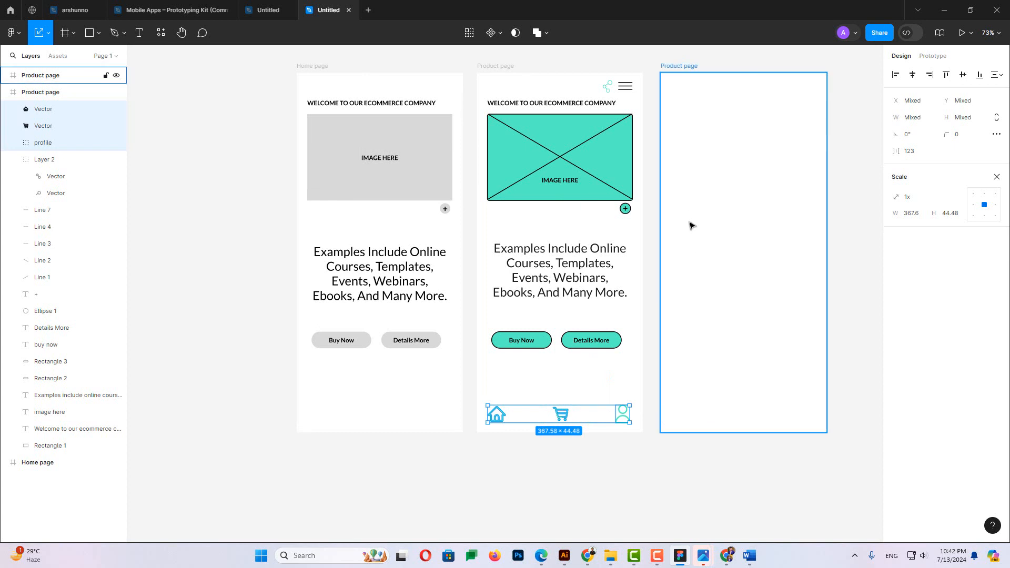
Lower the Buy Now and Details More buttons and the text paragraph on the teal Product page to balance the vertical spacing
{"action": "left_click", "coordinate": [654, 293]}
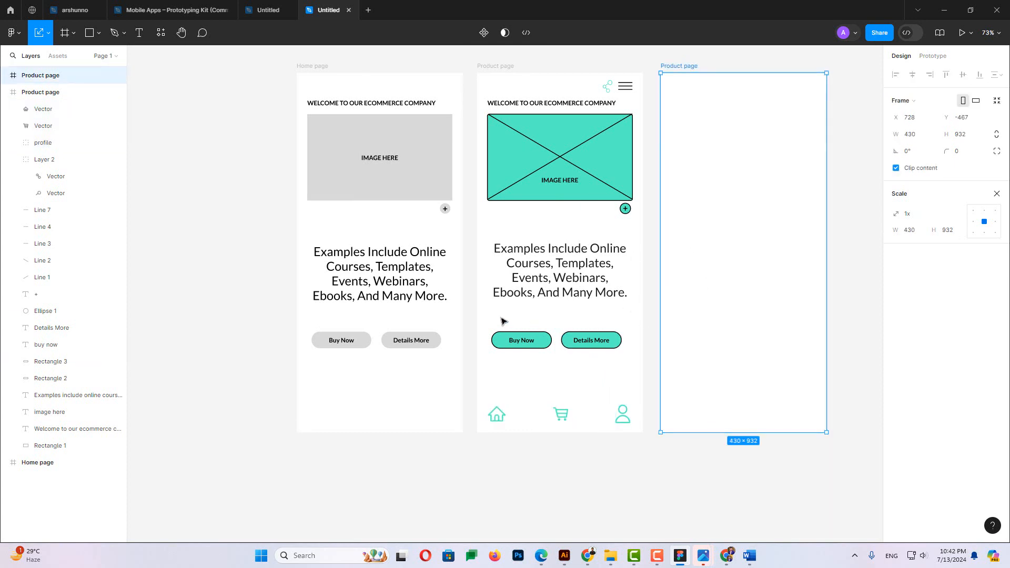
{"action": "left_click_drag", "start_coordinate": [500, 317], "coordinate": [604, 370]}
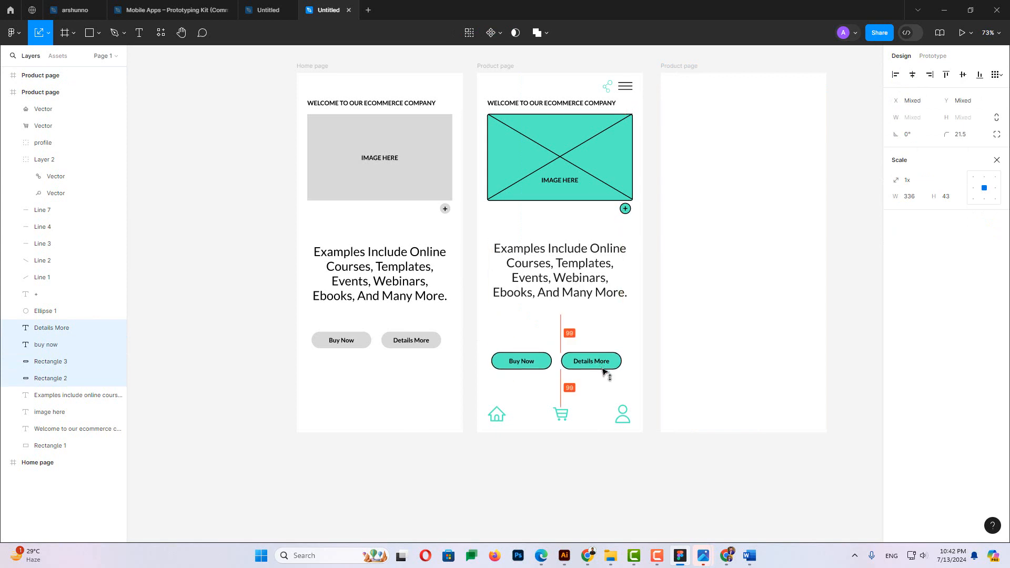
{"action": "left_click", "coordinate": [572, 314]}
{"action": "mouse_move", "coordinate": [563, 300]}
{"action": "left_mouse_down"}
{"action": "mouse_move", "coordinate": [564, 378]}
{"action": "mouse_move", "coordinate": [562, 310]}
{"action": "left_mouse_up"}
{"action": "scroll", "coordinate": [654, 278], "scroll_direction": "up", "scroll_amount": 1}
{"action": "left_click", "coordinate": [664, 353]}
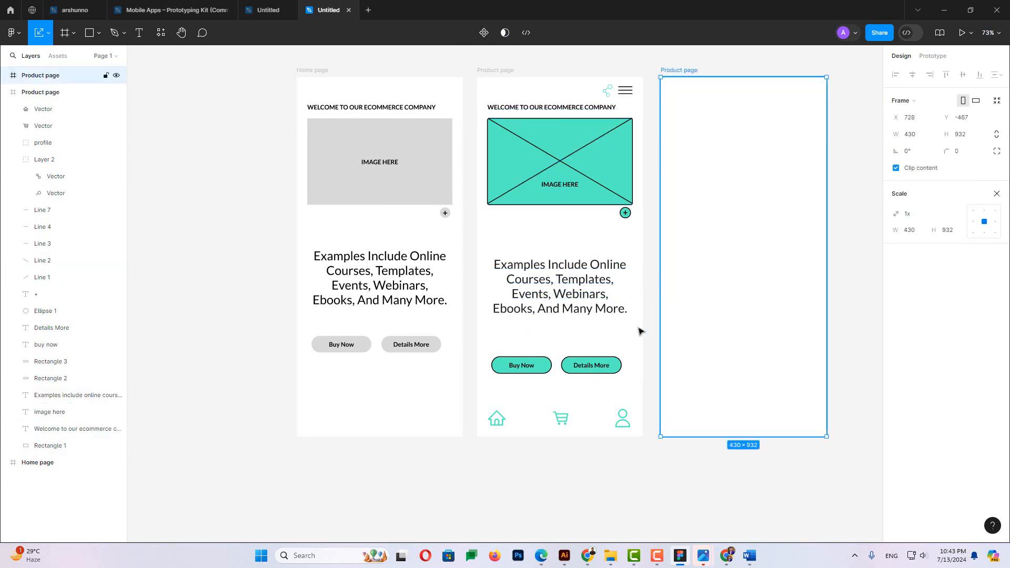
Switch to prototyping mode and rename the file as practice project
{"action": "left_click", "coordinate": [933, 56]}
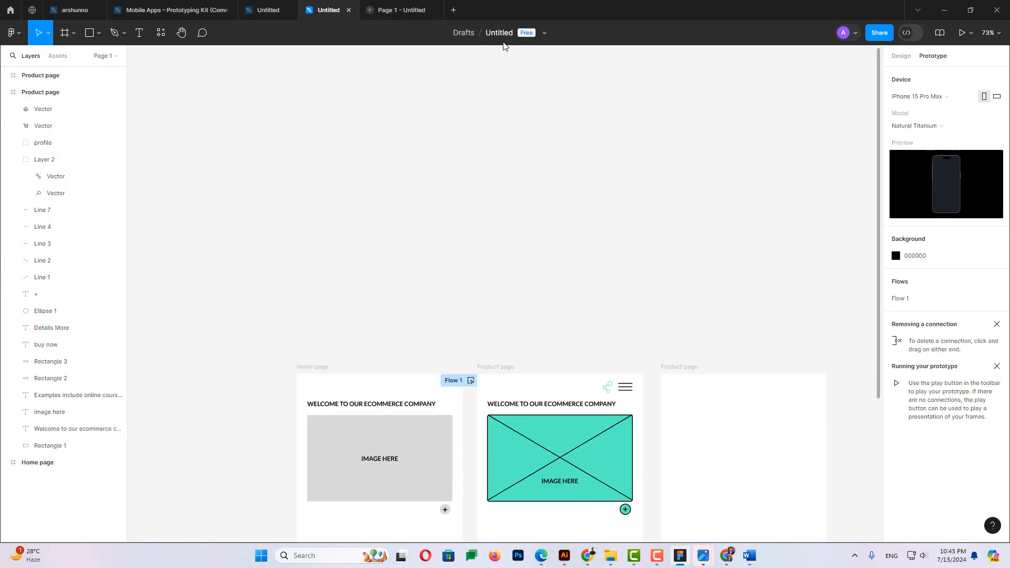
{"action": "left_click", "coordinate": [503, 33]}
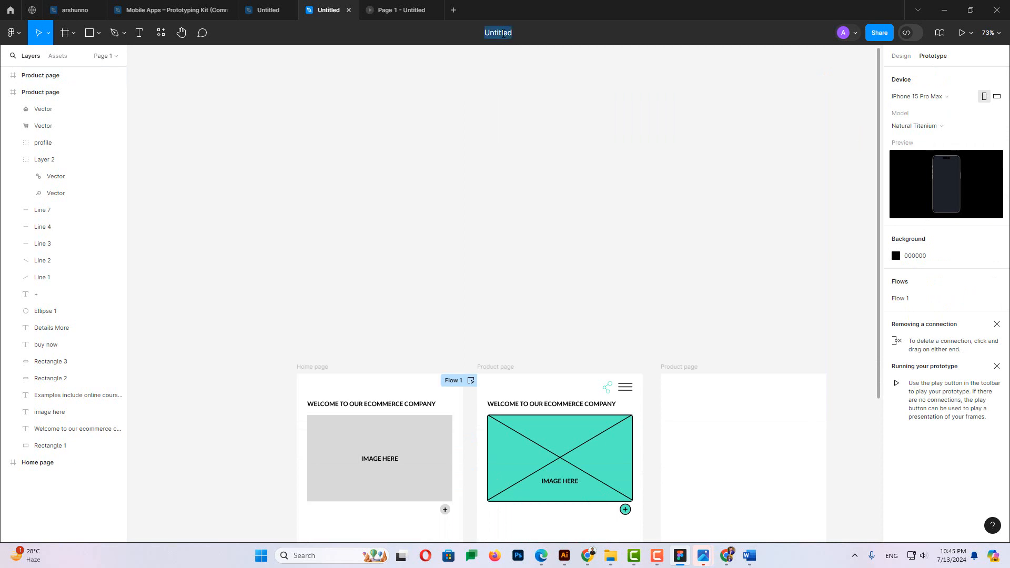
{"action": "type", "text": "practice project"}
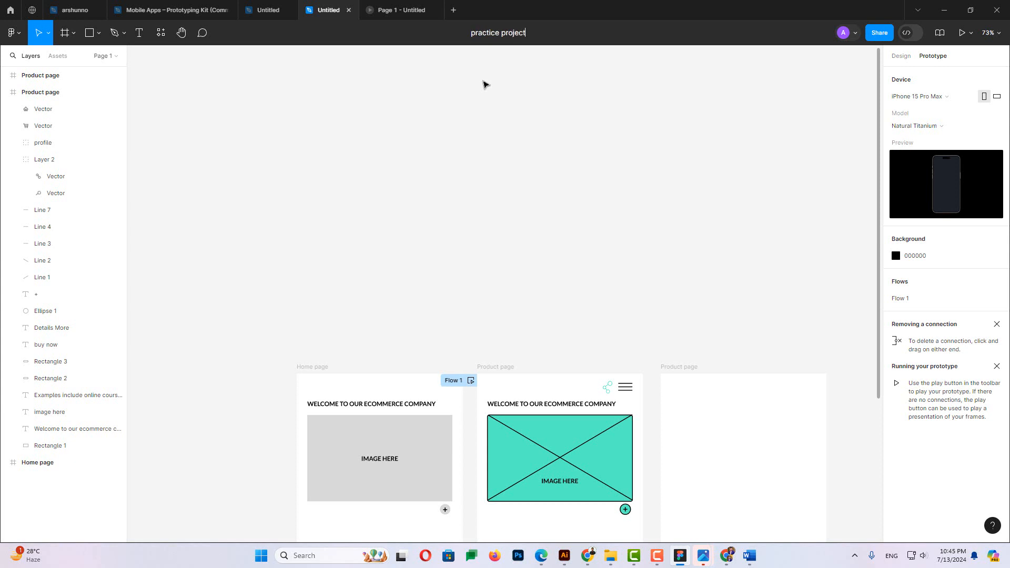
{"action": "key", "text": "Return"}
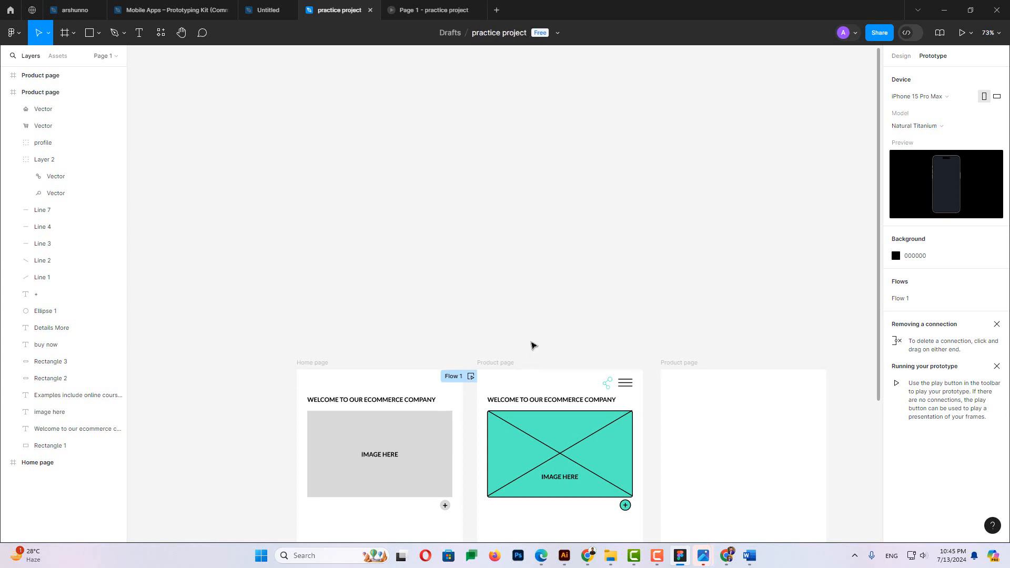
Connect the Buy Now button on the teal Product page to the empty third Product page as a prototype link
{"action": "scroll", "coordinate": [532, 344], "scroll_direction": "down", "scroll_amount": 3}
{"action": "scroll", "coordinate": [530, 341], "scroll_direction": "down", "scroll_amount": 2}
{"action": "scroll", "coordinate": [572, 342], "scroll_direction": "up", "scroll_amount": 1}
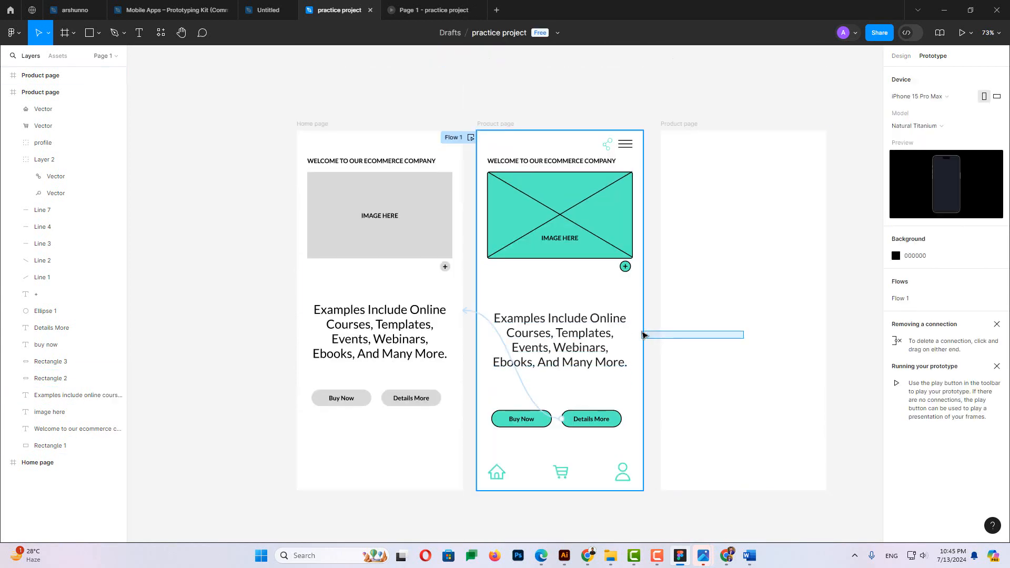
{"action": "left_click_drag", "start_coordinate": [736, 343], "coordinate": [685, 333]}
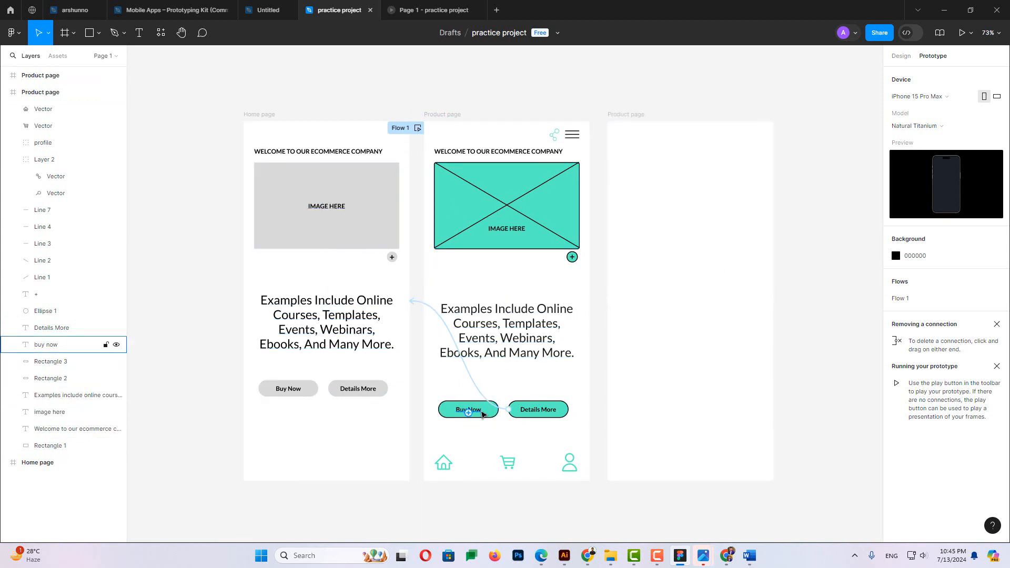
{"action": "left_click_drag", "start_coordinate": [492, 412], "coordinate": [612, 319]}
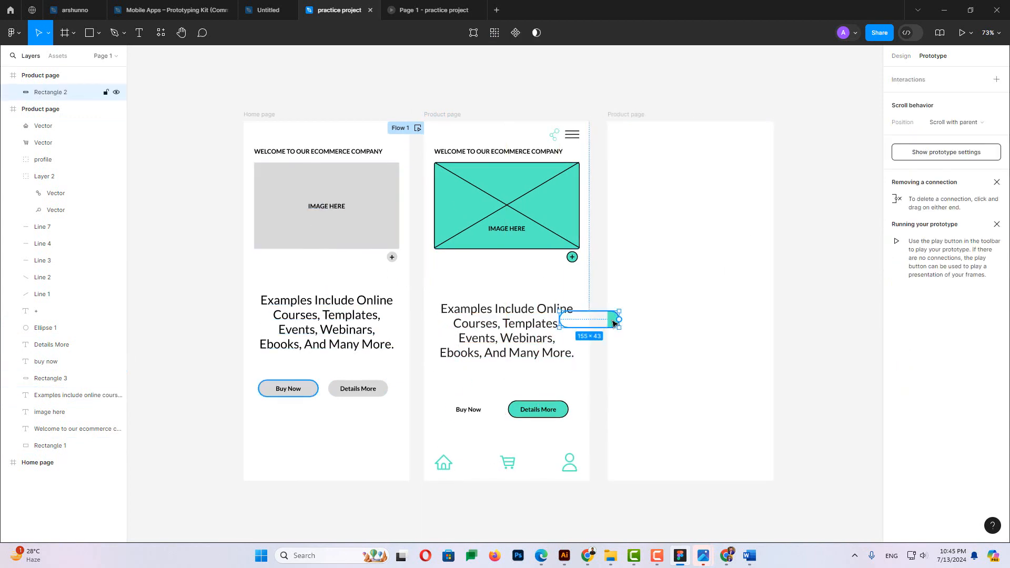
{"action": "key", "text": "ctrl+z"}
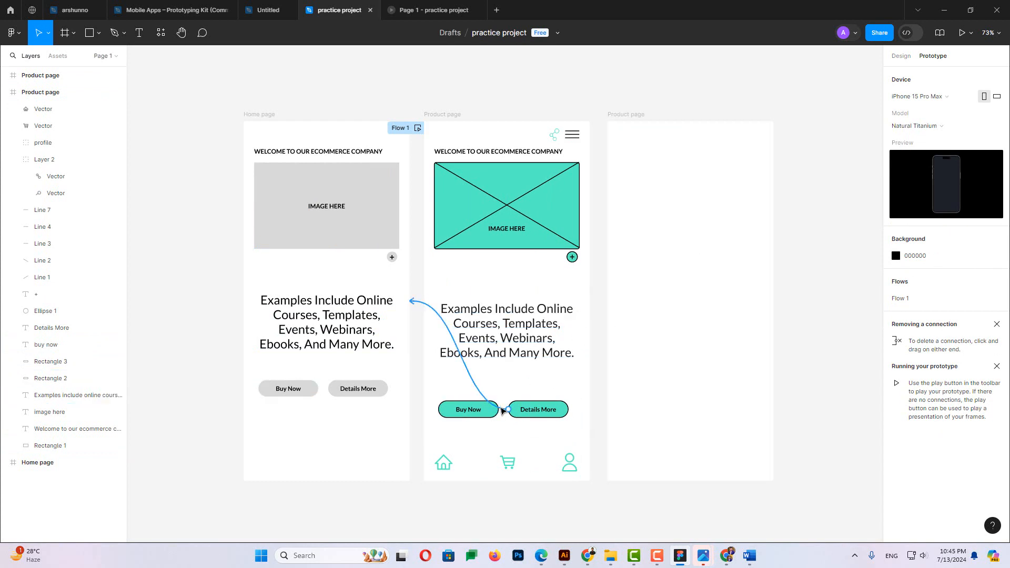
{"action": "left_click_drag", "start_coordinate": [498, 409], "coordinate": [612, 273]}
{"action": "left_click", "coordinate": [627, 301]}
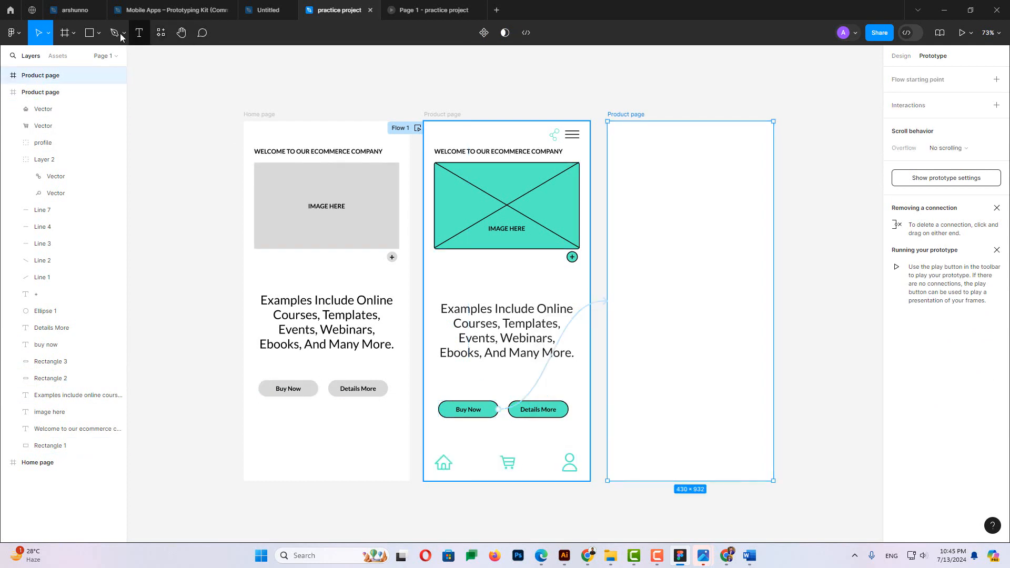
Draw a tall rectangle about 301 × 657 in the middle of the empty third Product page
{"action": "left_click", "coordinate": [99, 35]}
{"action": "left_click", "coordinate": [99, 70]}
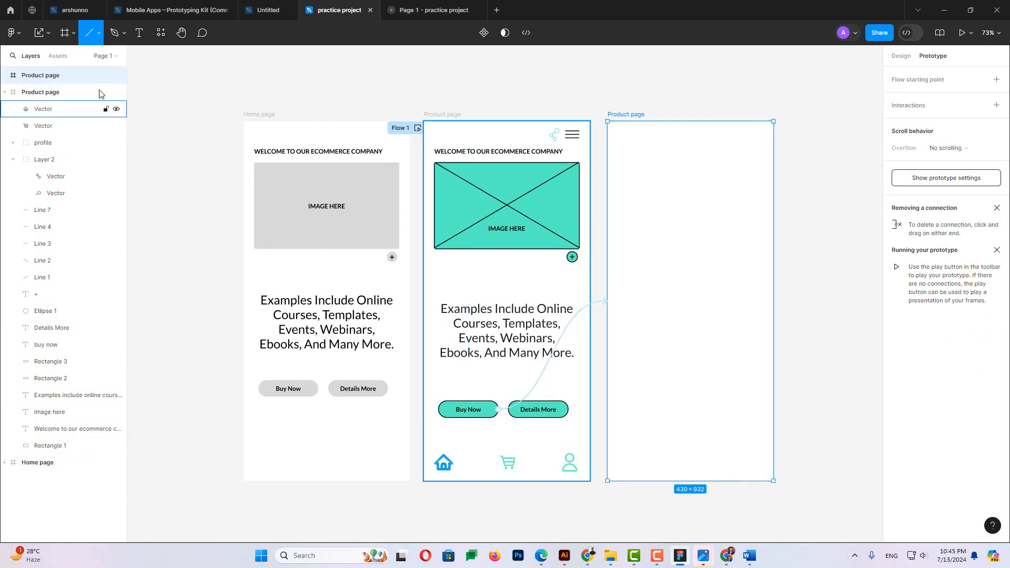
{"action": "left_click", "coordinate": [100, 34]}
{"action": "left_click", "coordinate": [97, 55]}
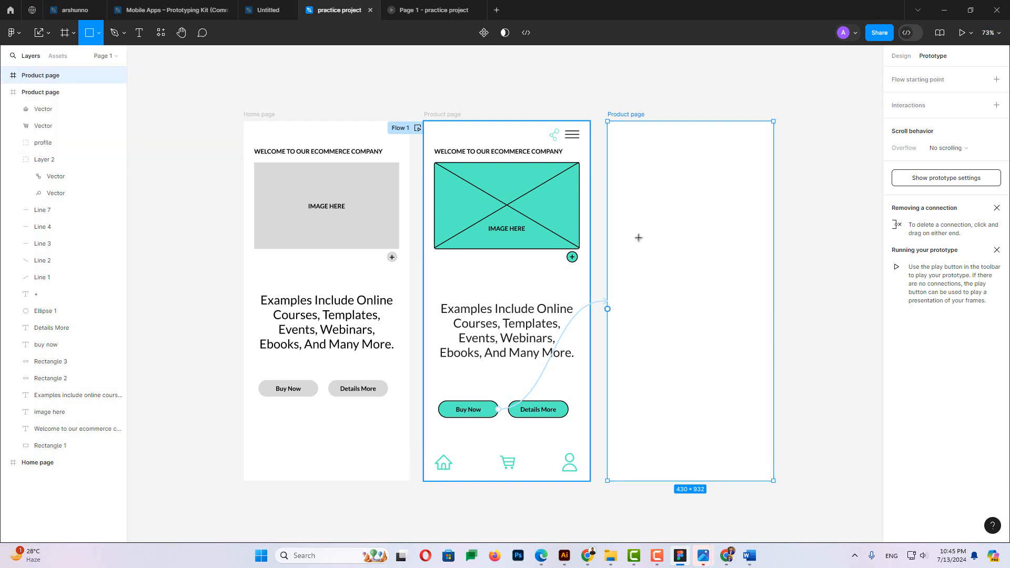
{"action": "mouse_move", "coordinate": [685, 279]}
{"action": "left_mouse_down"}
{"action": "mouse_move", "coordinate": [748, 378]}
{"action": "mouse_move", "coordinate": [725, 342]}
{"action": "mouse_move", "coordinate": [748, 436]}
{"action": "left_mouse_up"}
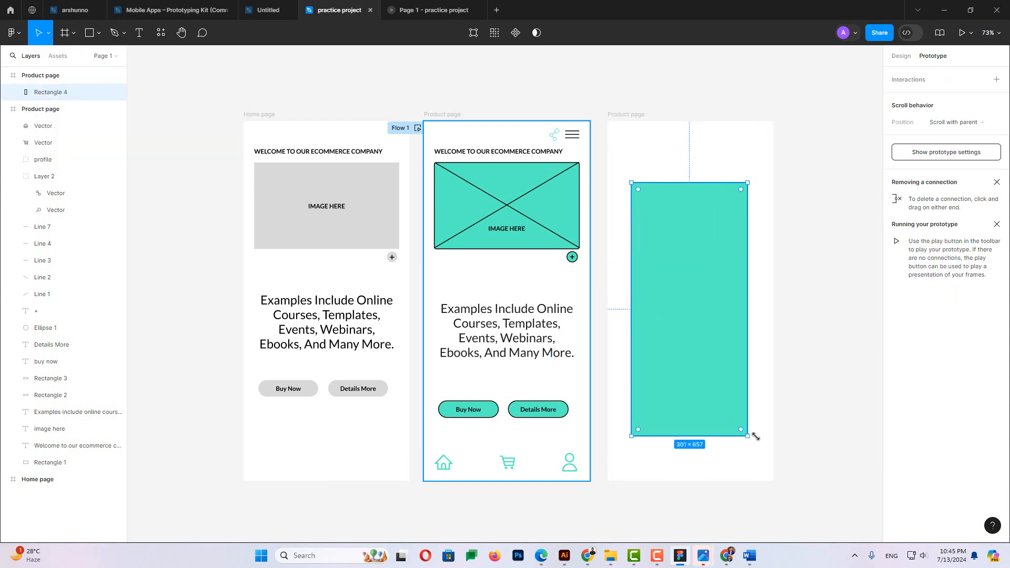
{"action": "left_click", "coordinate": [825, 400]}
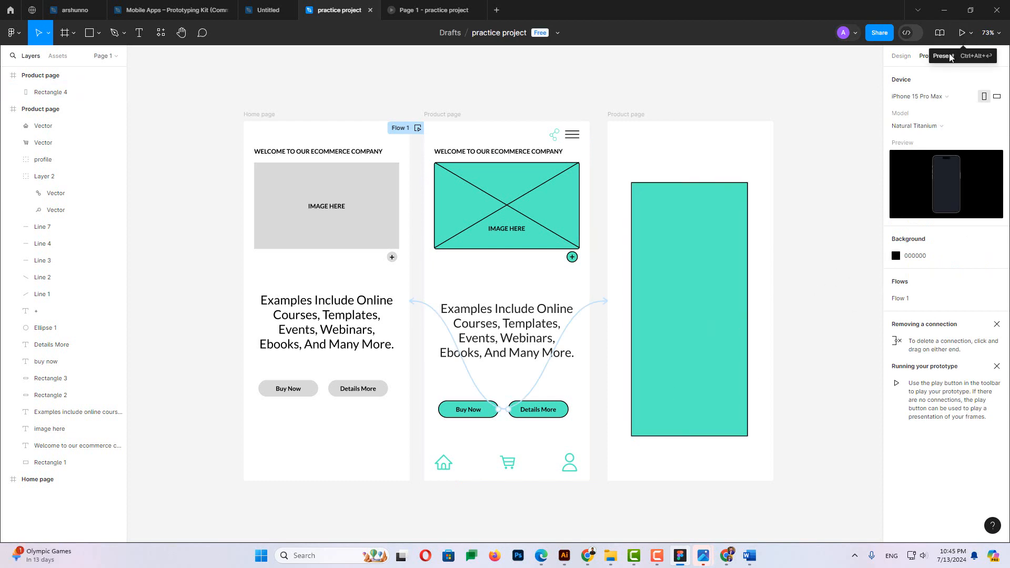
Preview the prototype on the phone mockup and return to the practice project file
{"action": "left_click", "coordinate": [962, 34]}
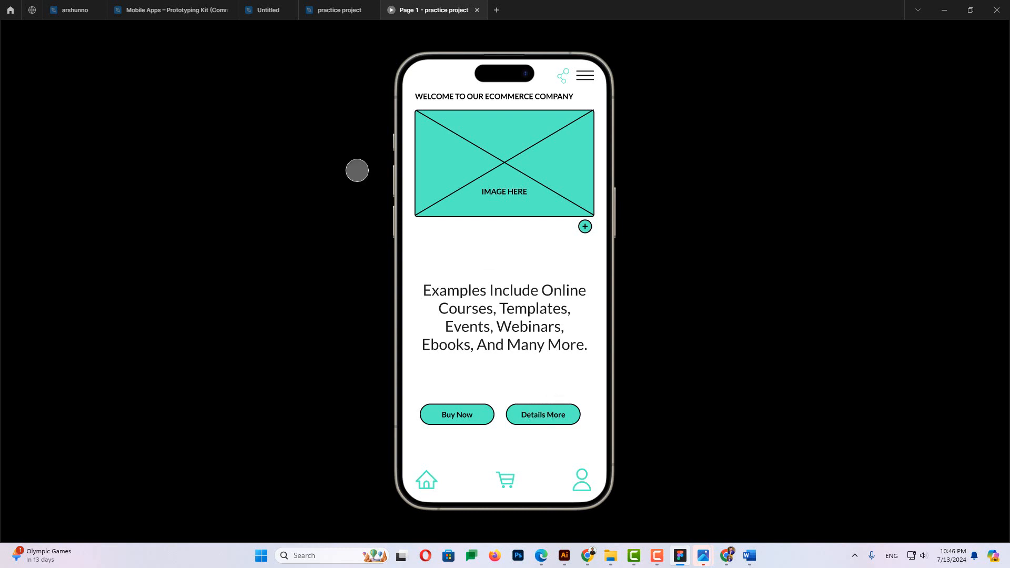
{"action": "left_click", "coordinate": [346, 10]}
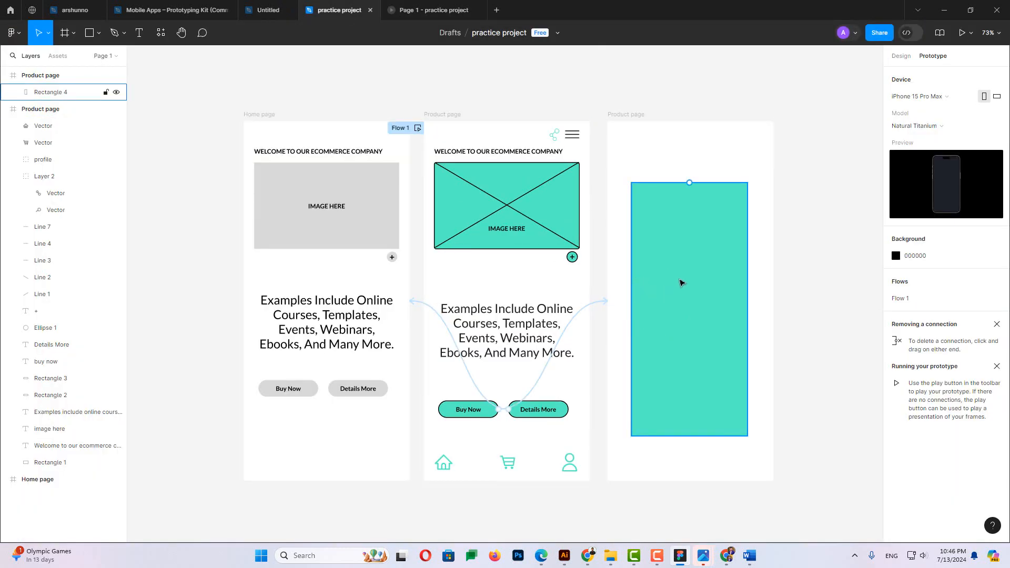
Move the tall rectangle up on the third Product page and place a copy of the Details More button below it
{"action": "left_click_drag", "start_coordinate": [680, 283], "coordinate": [681, 228]}
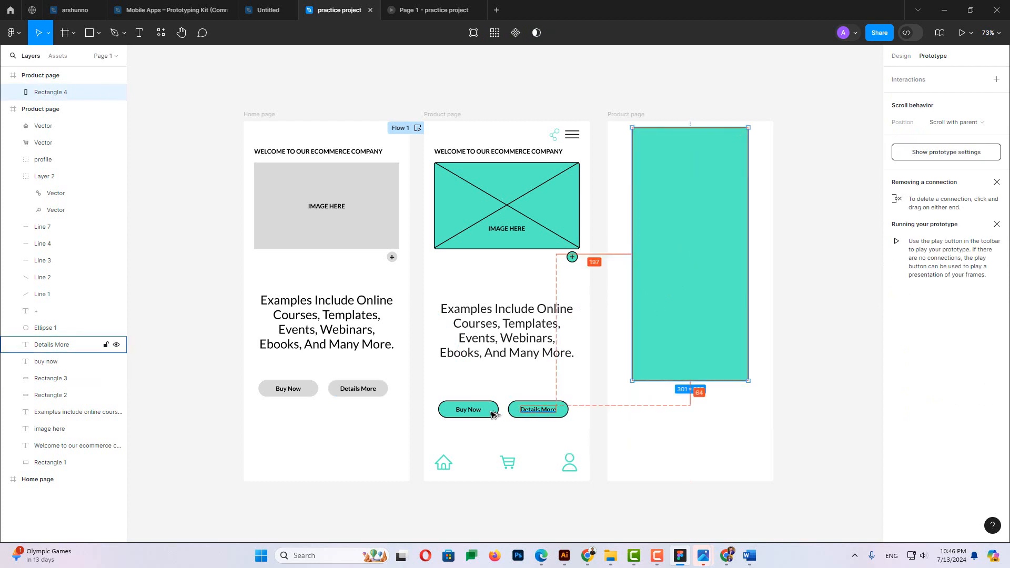
{"action": "left_click_drag", "start_coordinate": [529, 410], "coordinate": [649, 432]}
{"action": "key", "text": "ctrl+z"}
{"action": "left_click_drag", "start_coordinate": [511, 389], "coordinate": [547, 413]}
{"action": "left_click", "coordinate": [563, 427]}
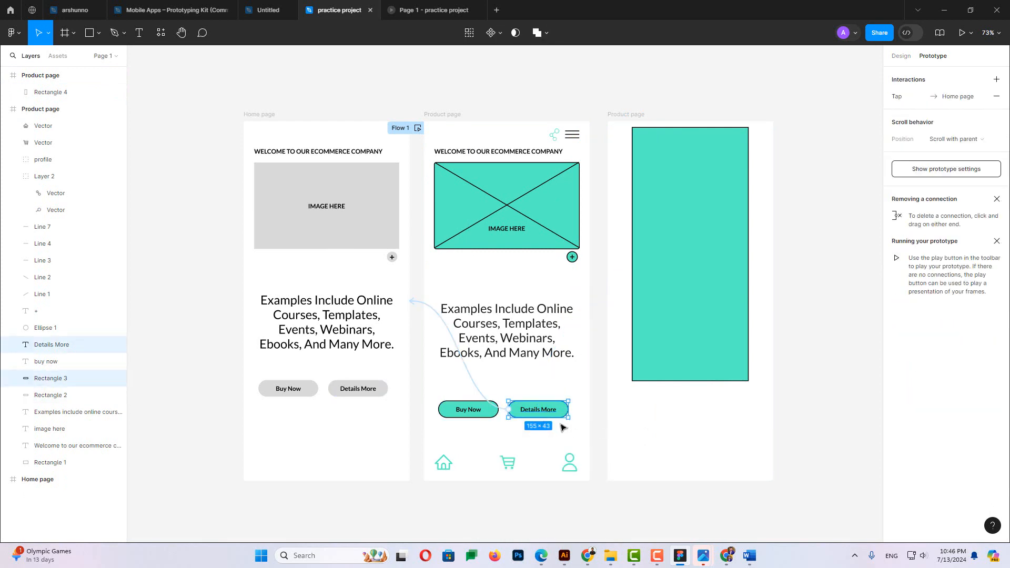
{"action": "left_click_drag", "start_coordinate": [565, 416], "coordinate": [705, 432]}
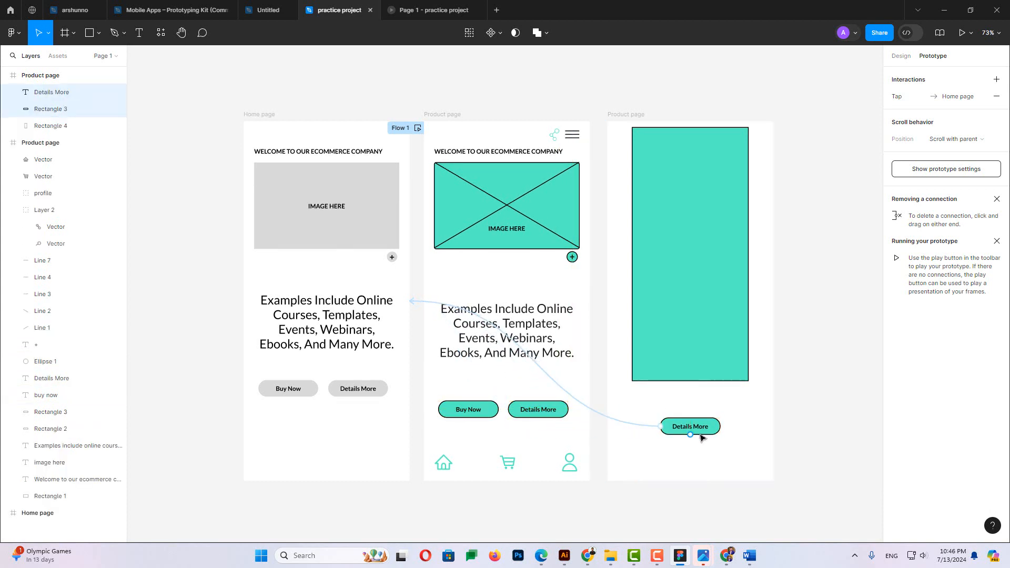
{"action": "left_click", "coordinate": [683, 491]}
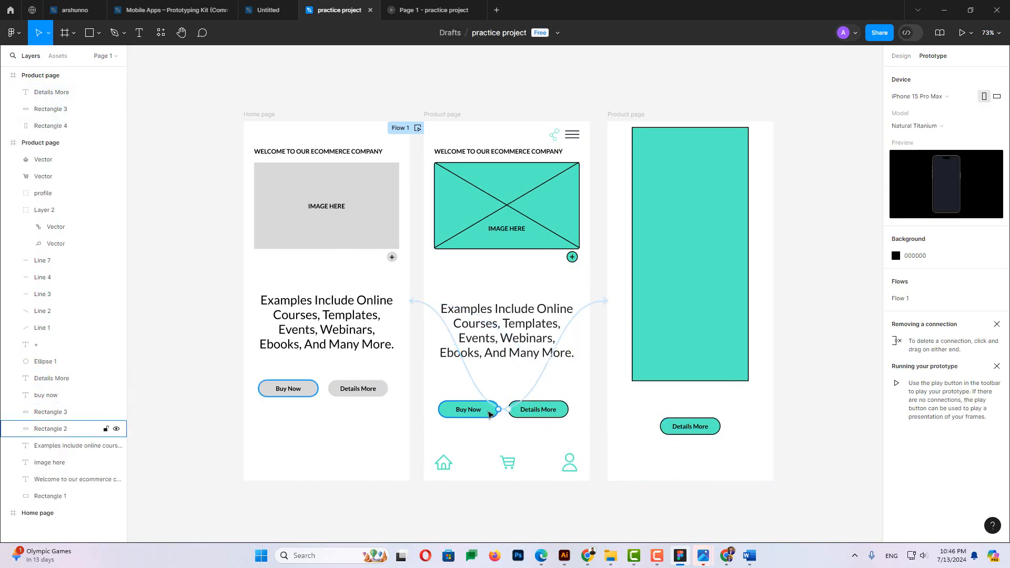
Delete the prototype link from the middle Product page's Details More button to the Home page
{"action": "left_click", "coordinate": [509, 414]}
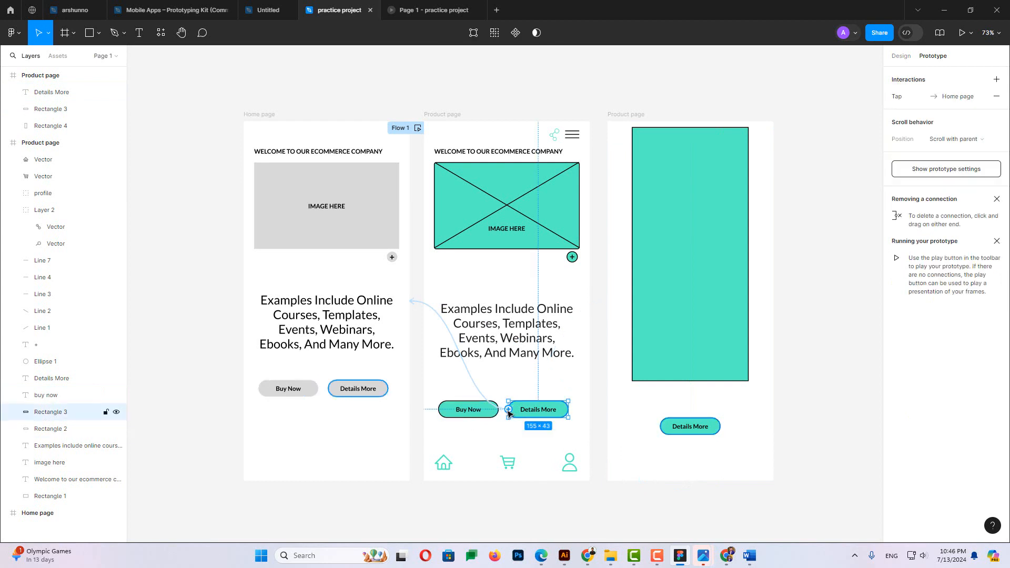
{"action": "left_click", "coordinate": [433, 310]}
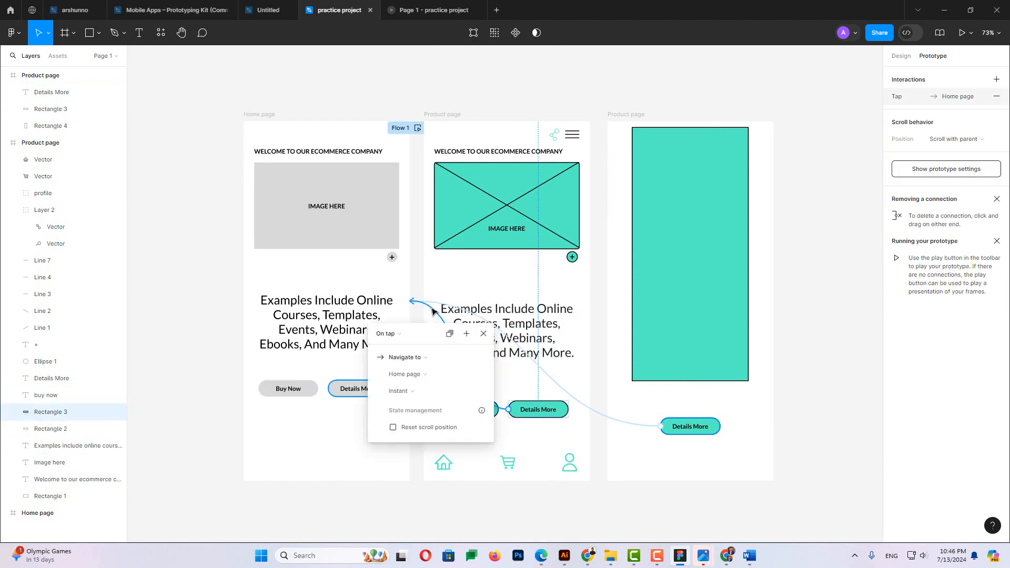
{"action": "key", "text": "Delete"}
Check the prototype links of the Buy Now button and the copied Details More button
{"action": "left_click", "coordinate": [467, 410]}
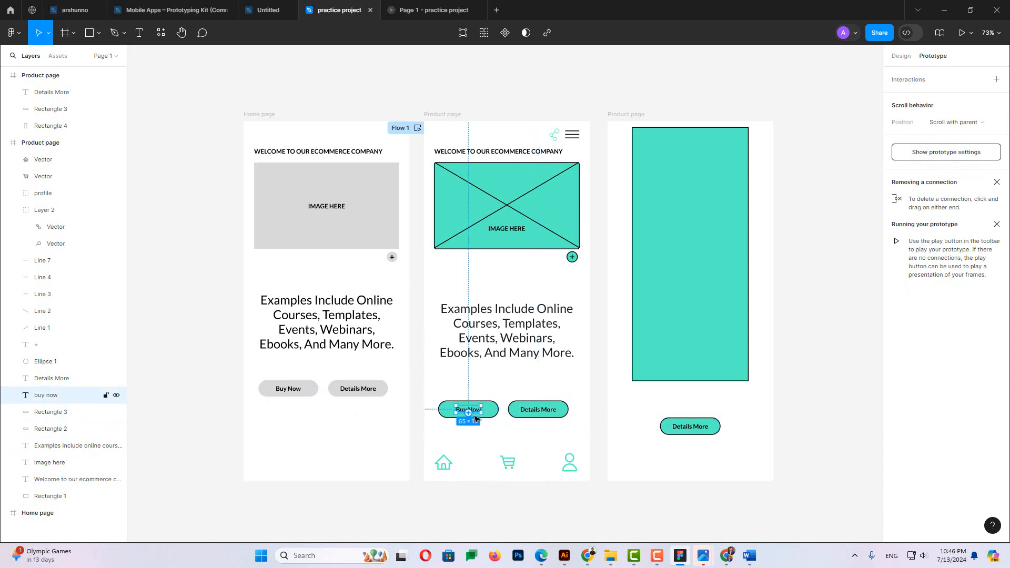
{"action": "left_click", "coordinate": [498, 409]}
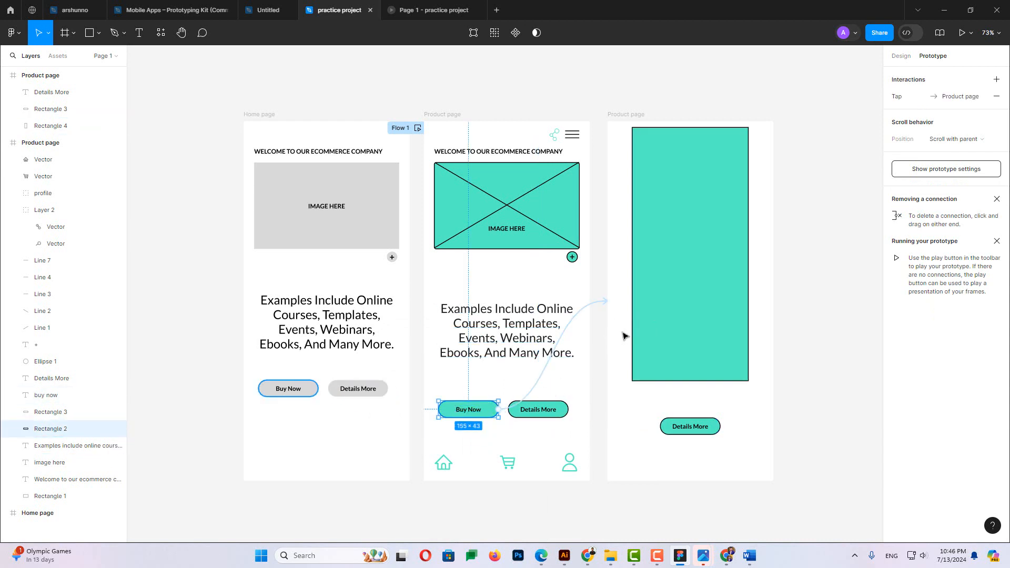
{"action": "left_click", "coordinate": [667, 431]}
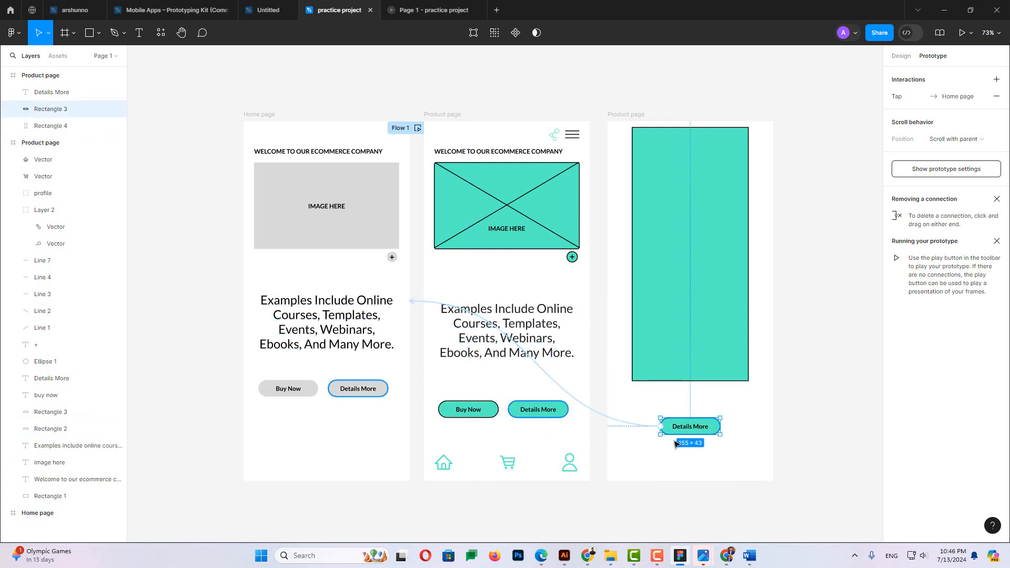
{"action": "left_click", "coordinate": [803, 171]}
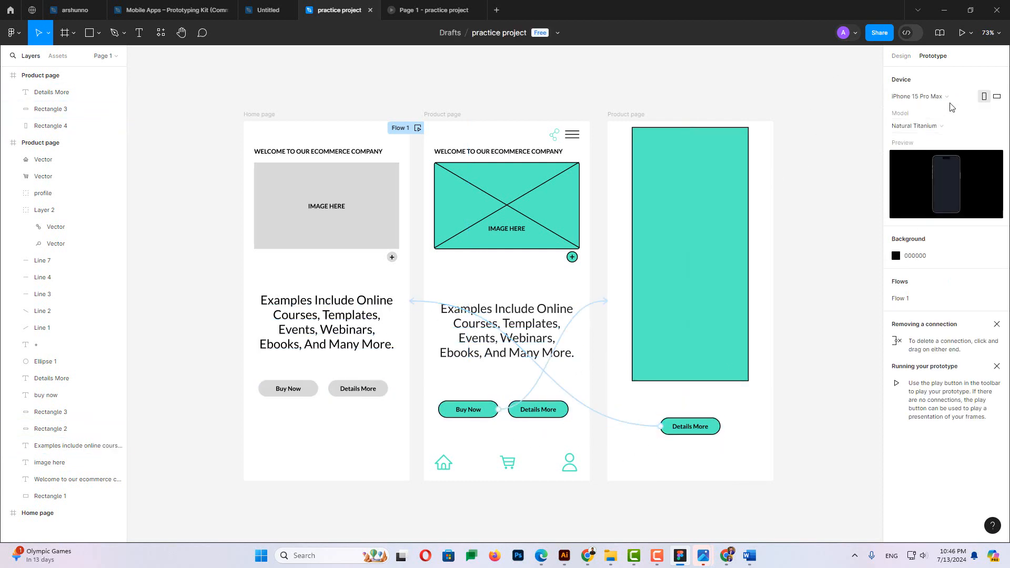
Present the prototype, test the Buy Now and Details More links, and return to the practice project file
{"action": "left_click", "coordinate": [962, 33]}
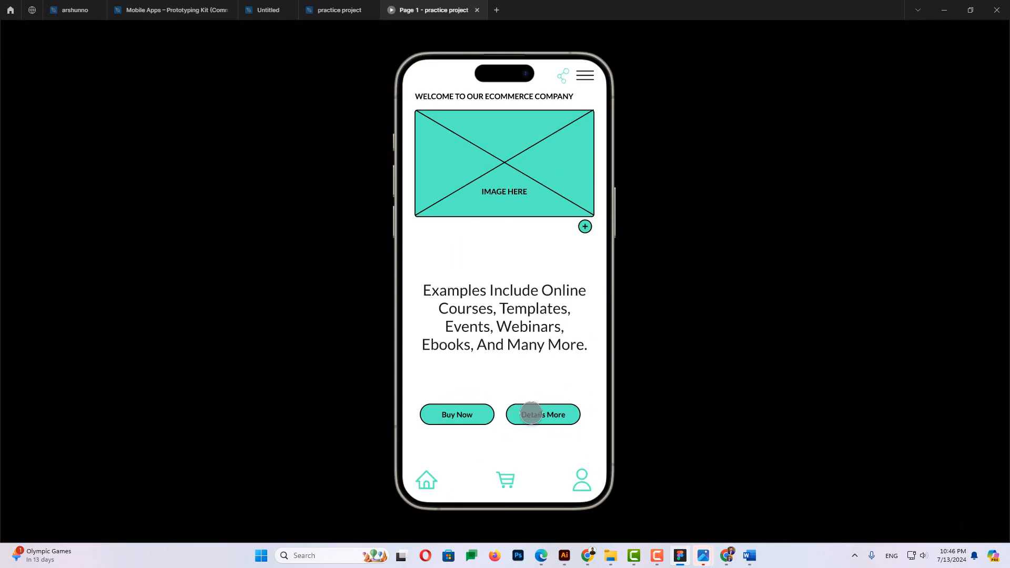
{"action": "left_click", "coordinate": [463, 415]}
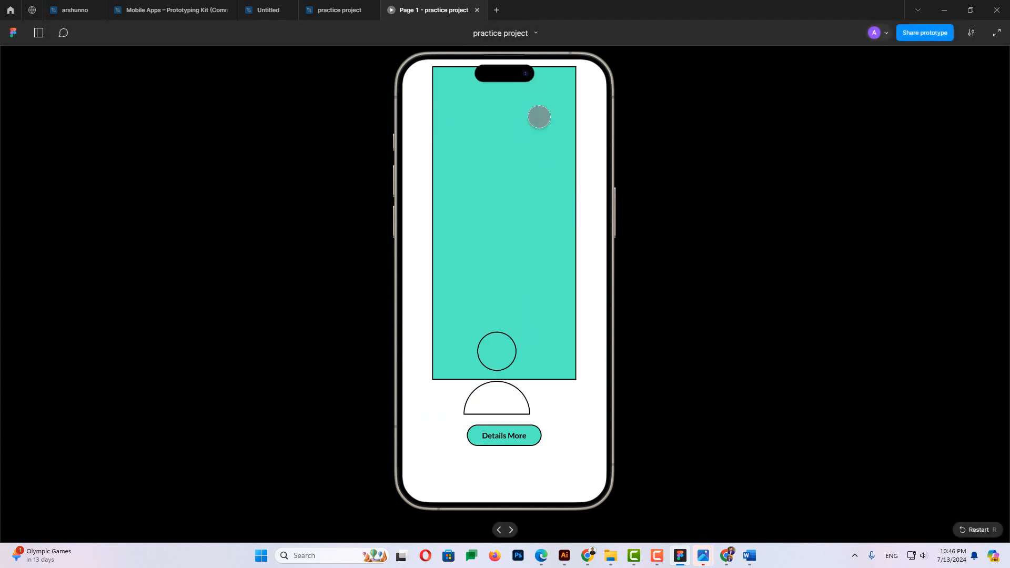
{"action": "left_click", "coordinate": [504, 436]}
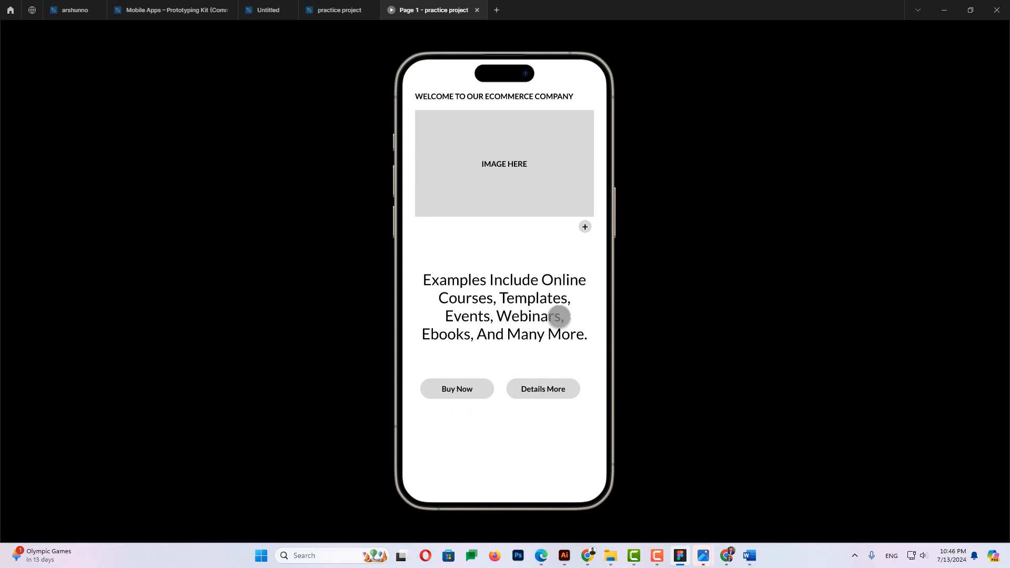
{"action": "left_click", "coordinate": [186, 4]}
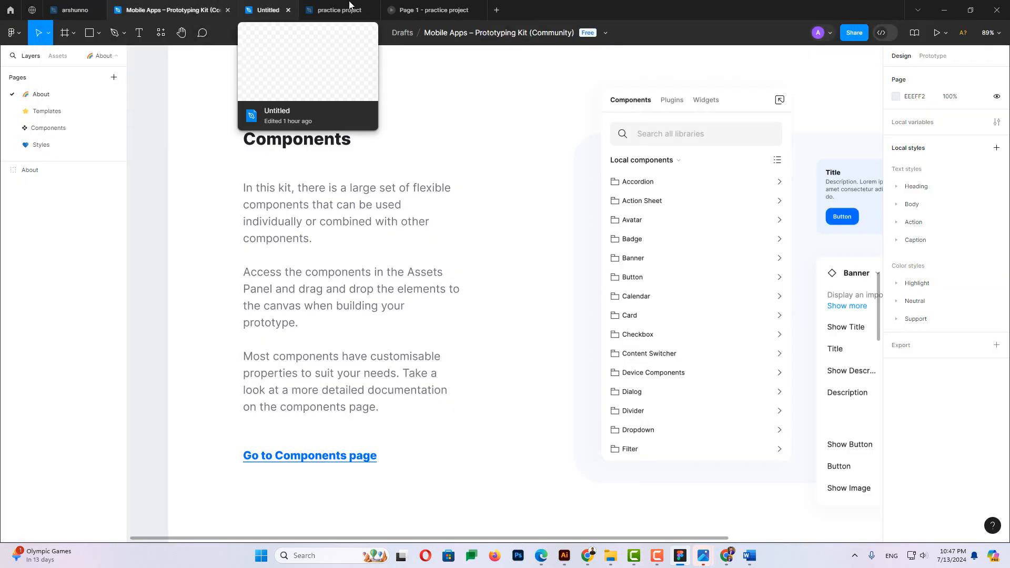
{"action": "left_click", "coordinate": [261, 10]}
{"action": "left_click", "coordinate": [337, 10]}
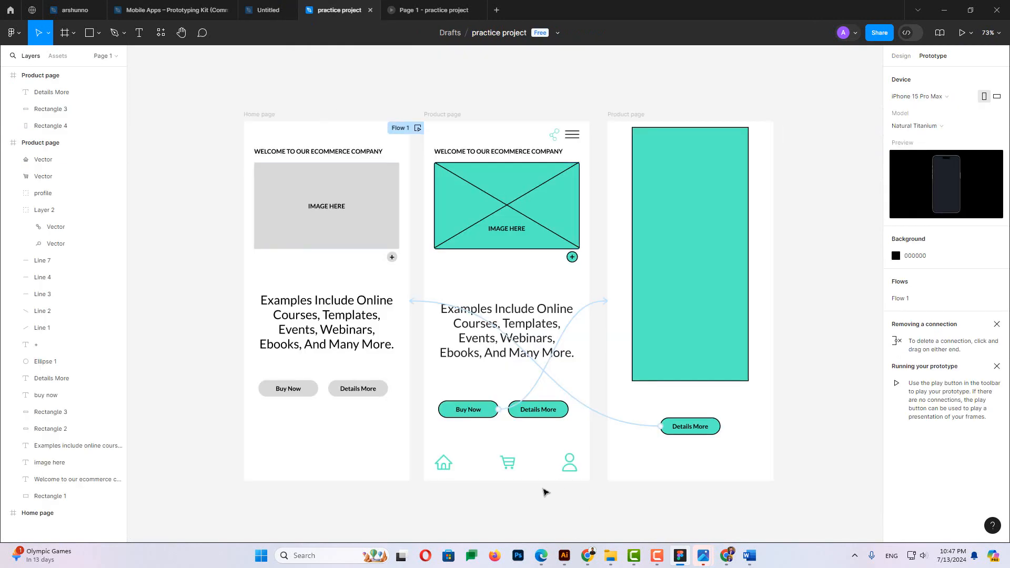
Copy the house, cart and profile icon row to the foot of the third Product page and of the Home page
{"action": "left_click_drag", "start_coordinate": [434, 448], "coordinate": [567, 471]}
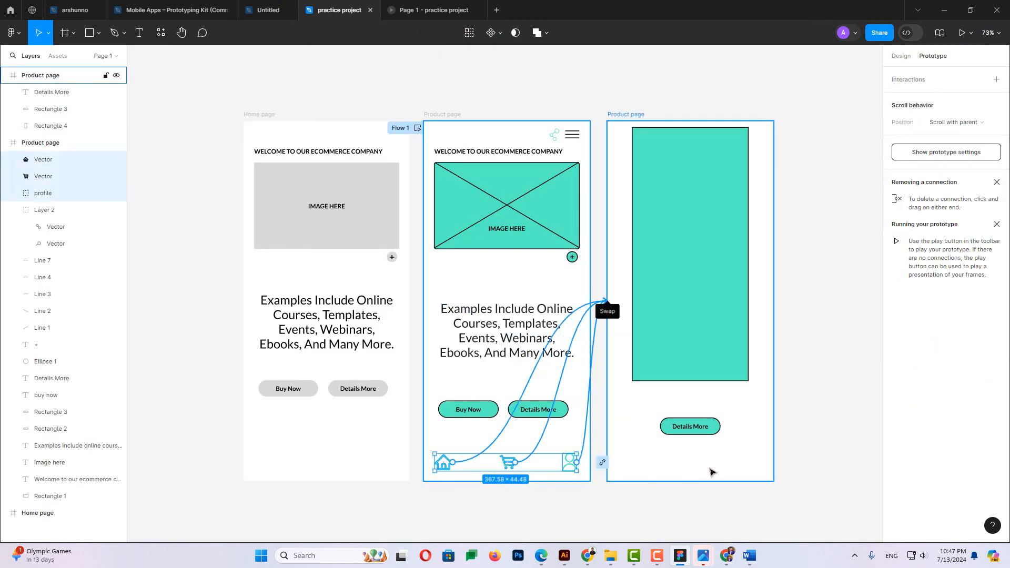
{"action": "key", "text": "ctrl+d"}
{"action": "scroll", "coordinate": [696, 481], "scroll_direction": "down", "scroll_amount": 1}
{"action": "left_click_drag", "start_coordinate": [739, 452], "coordinate": [392, 454]}
{"action": "left_click", "coordinate": [457, 480]}
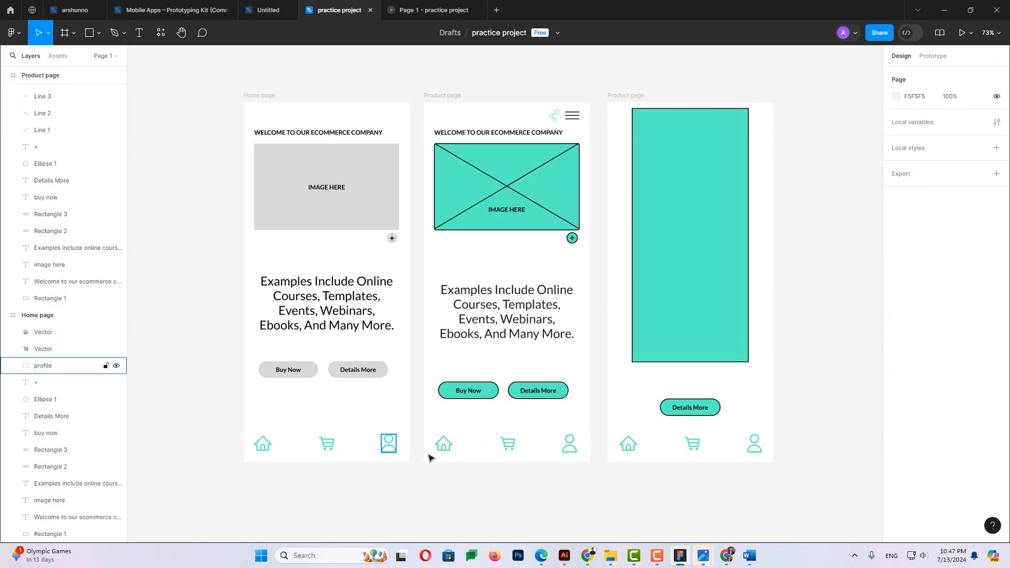
Link the Home page's house icon to the middle Product page with an on-tap, instant Navigate to interaction
{"action": "key", "text": "shift+e"}
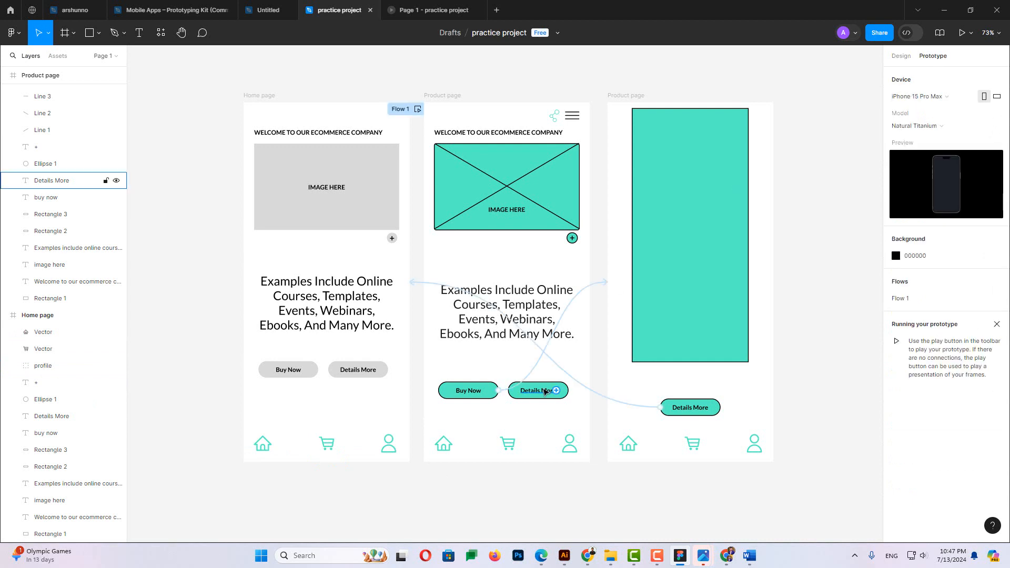
{"action": "left_click", "coordinate": [262, 454]}
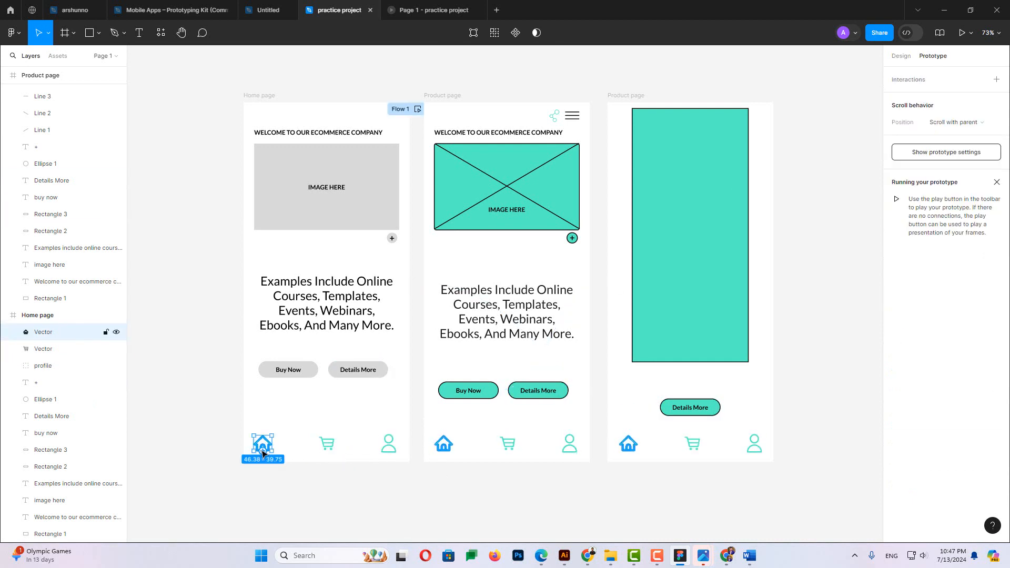
{"action": "left_click_drag", "start_coordinate": [272, 443], "coordinate": [450, 458]}
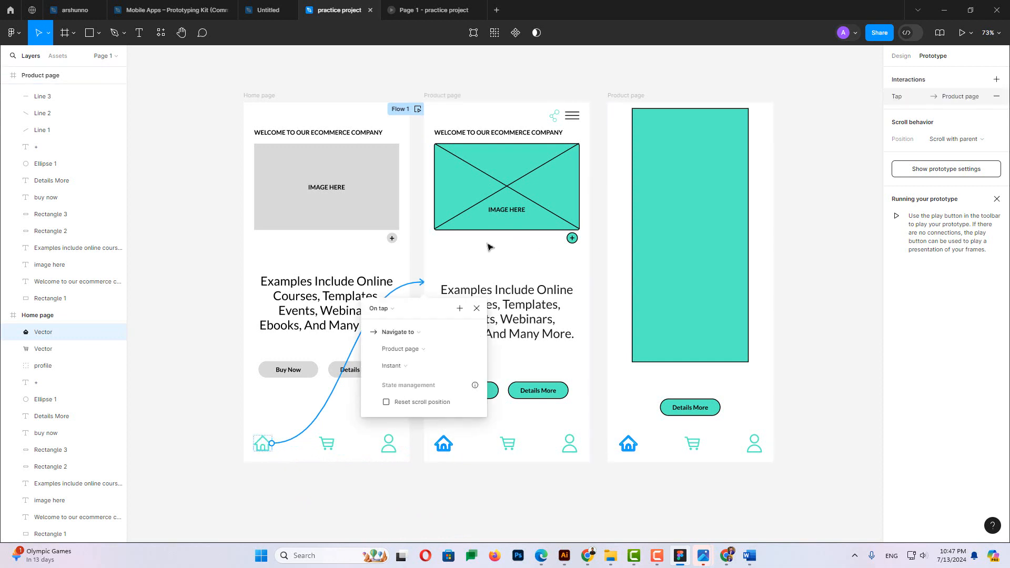
Link the third Product page's house icon to the middle Product page with an on-tap, instant Navigate to interaction
{"action": "left_click", "coordinate": [641, 446]}
{"action": "left_click", "coordinate": [628, 446]}
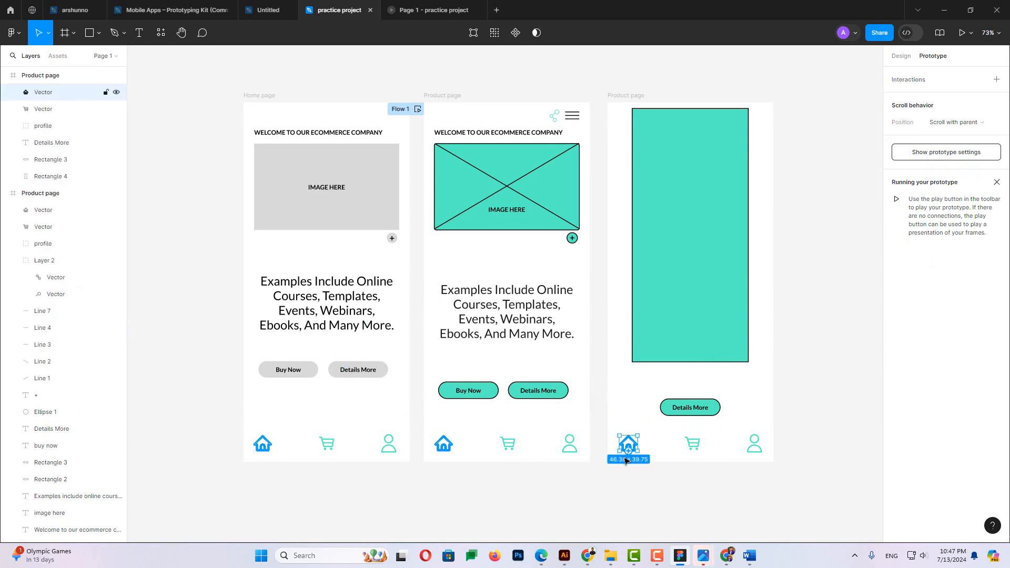
{"action": "left_click_drag", "start_coordinate": [638, 444], "coordinate": [578, 379]}
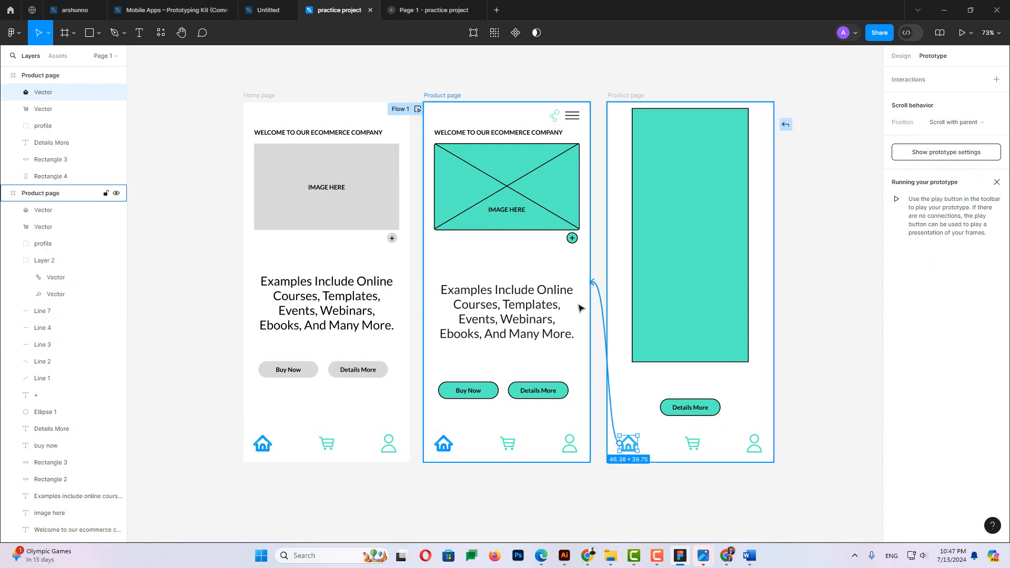
{"action": "left_click_drag", "start_coordinate": [581, 308], "coordinate": [580, 308]}
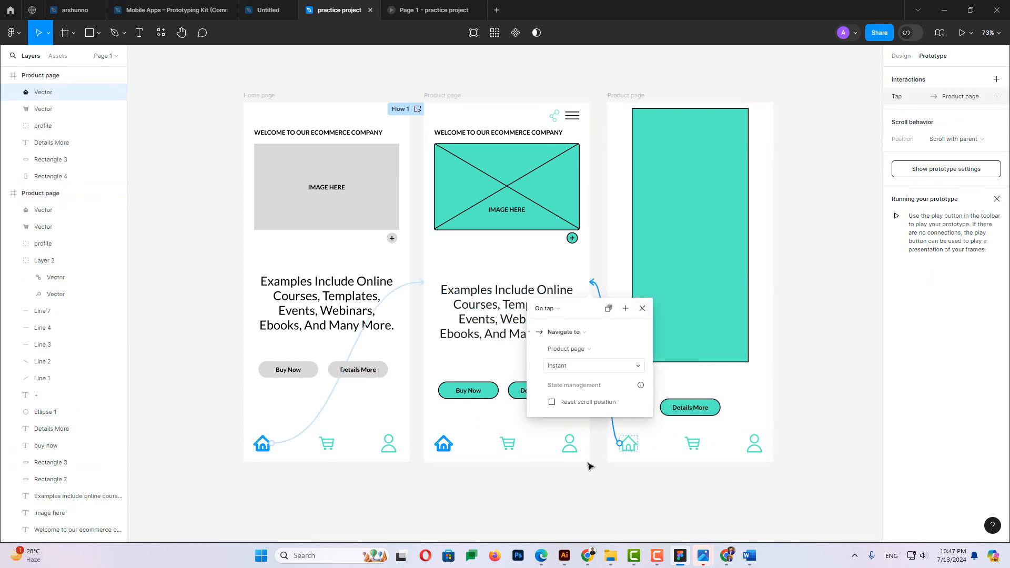
{"action": "left_click", "coordinate": [582, 490]}
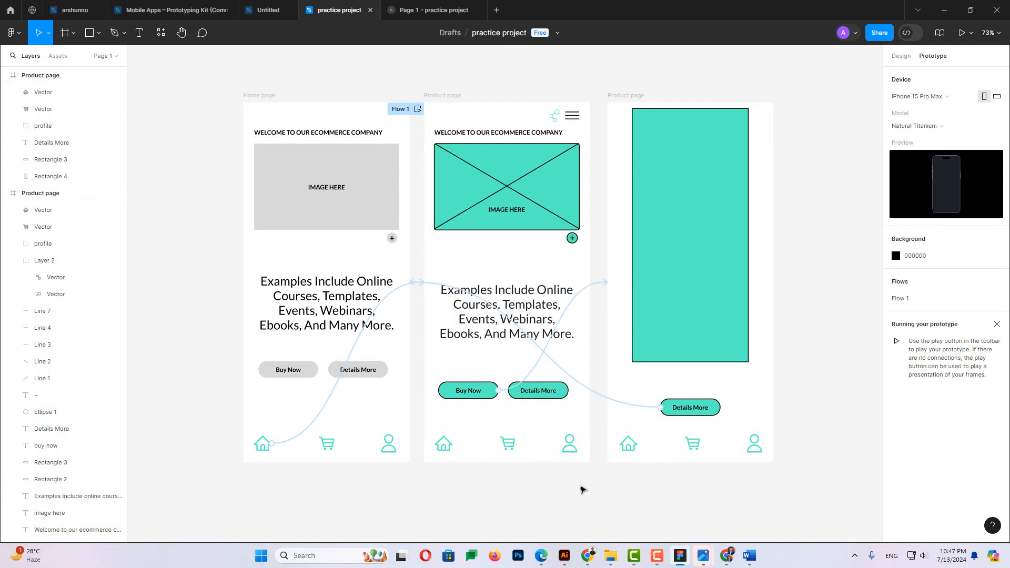
Present the prototype and test the Buy Now, Details More and house icon links across the three pages
{"action": "left_click", "coordinate": [962, 32]}
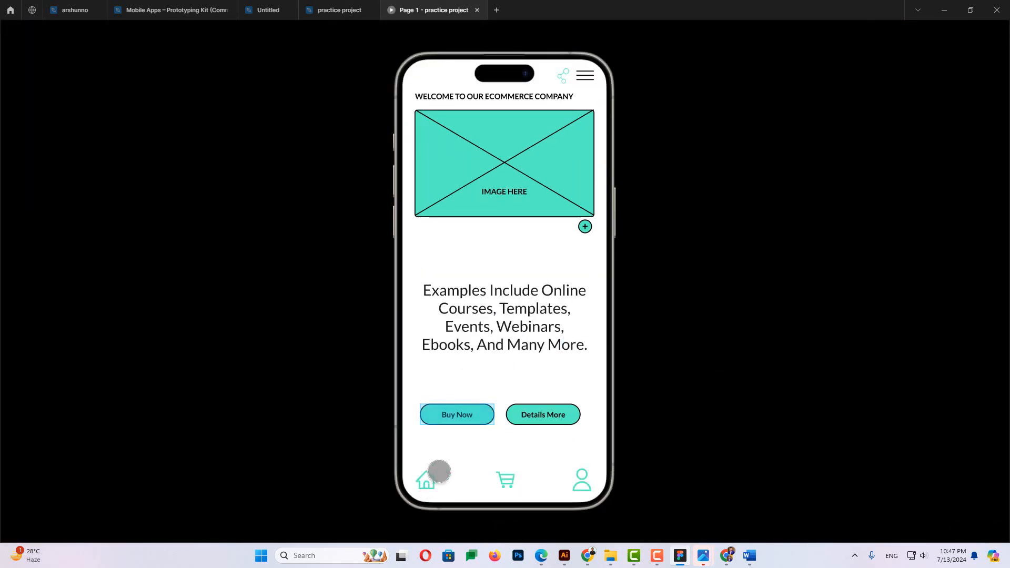
{"action": "left_click", "coordinate": [462, 414]}
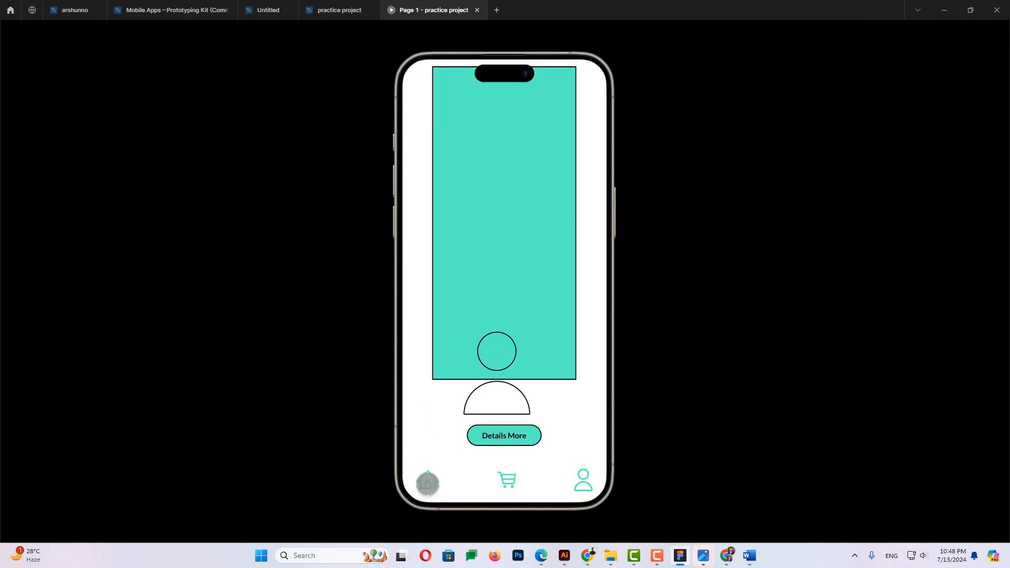
{"action": "left_click", "coordinate": [428, 483]}
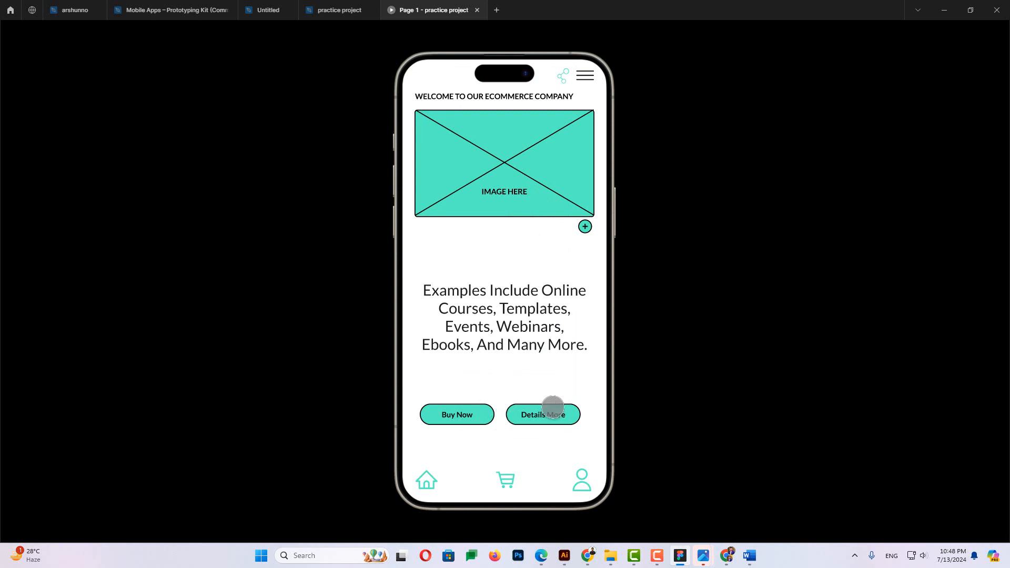
{"action": "left_click", "coordinate": [458, 414]}
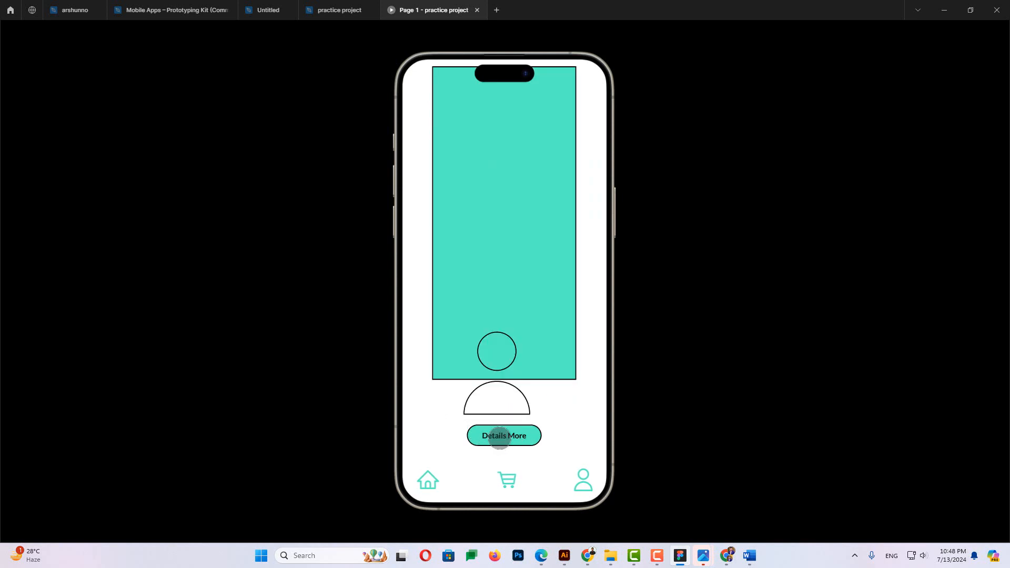
{"action": "left_click", "coordinate": [500, 436]}
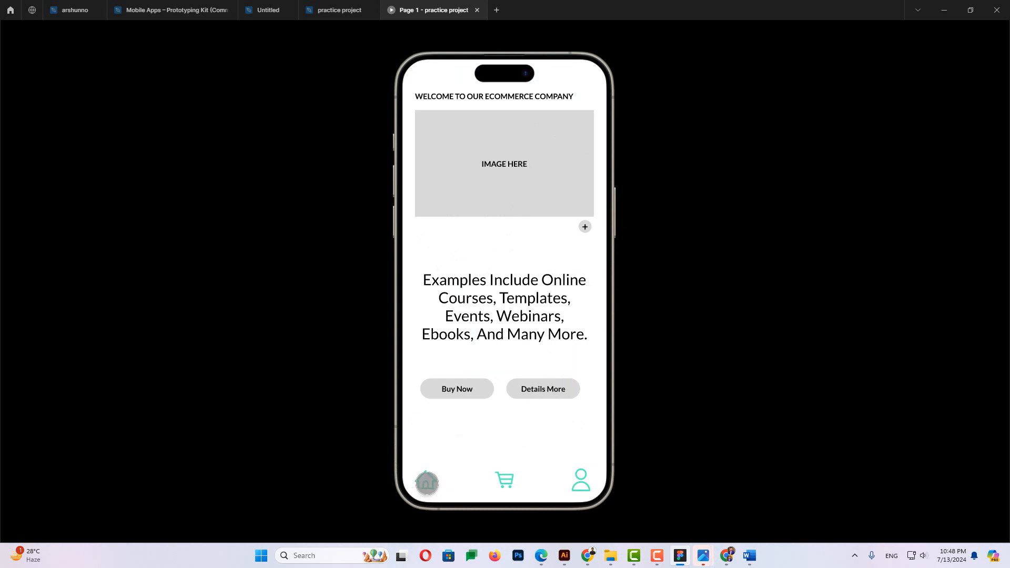
{"action": "left_click", "coordinate": [427, 482]}
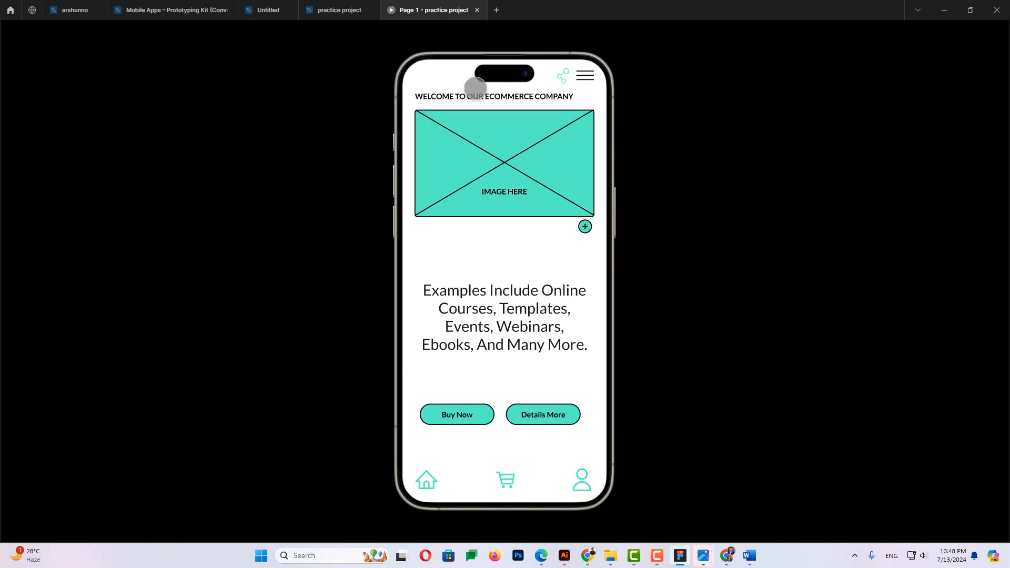
View the prototype's sharing and access options, and close them without inviting anyone
{"action": "mouse_move", "coordinate": [346, 14]}
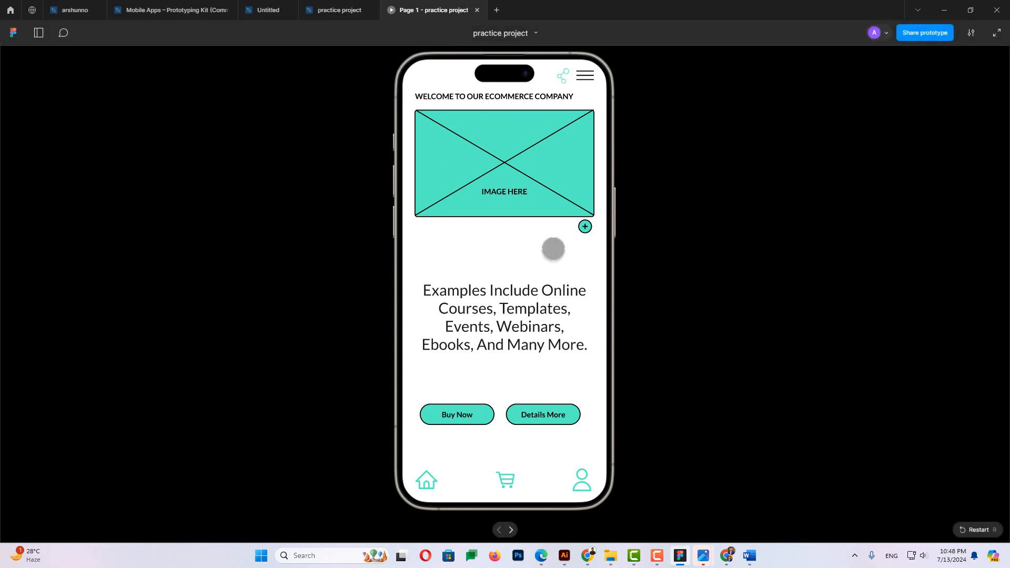
{"action": "left_click", "coordinate": [926, 40]}
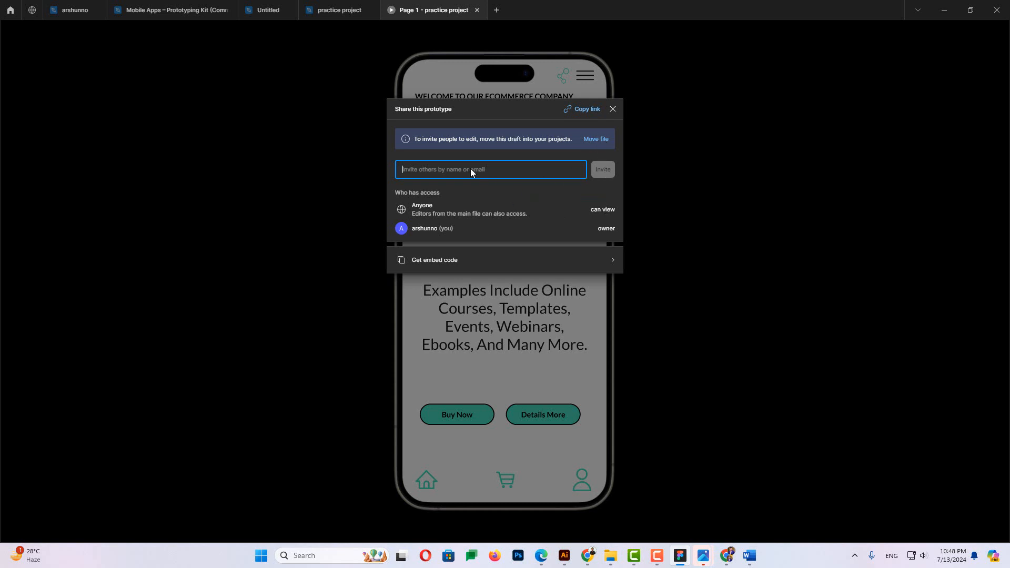
{"action": "left_click", "coordinate": [543, 330]}
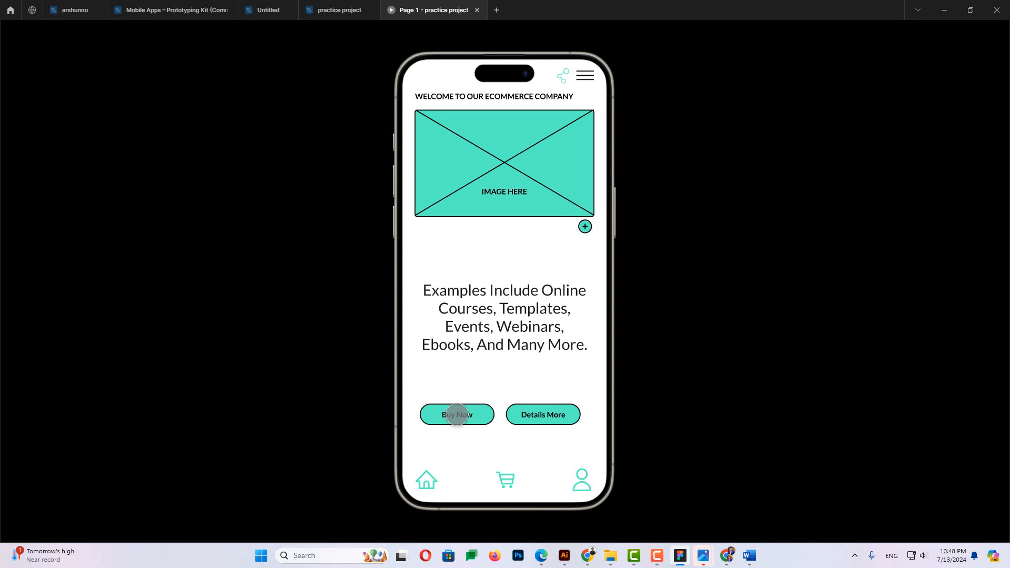
Test the Buy Now, Details More and Home page house icon links again, and return to the practice project file
{"action": "left_click", "coordinate": [453, 415]}
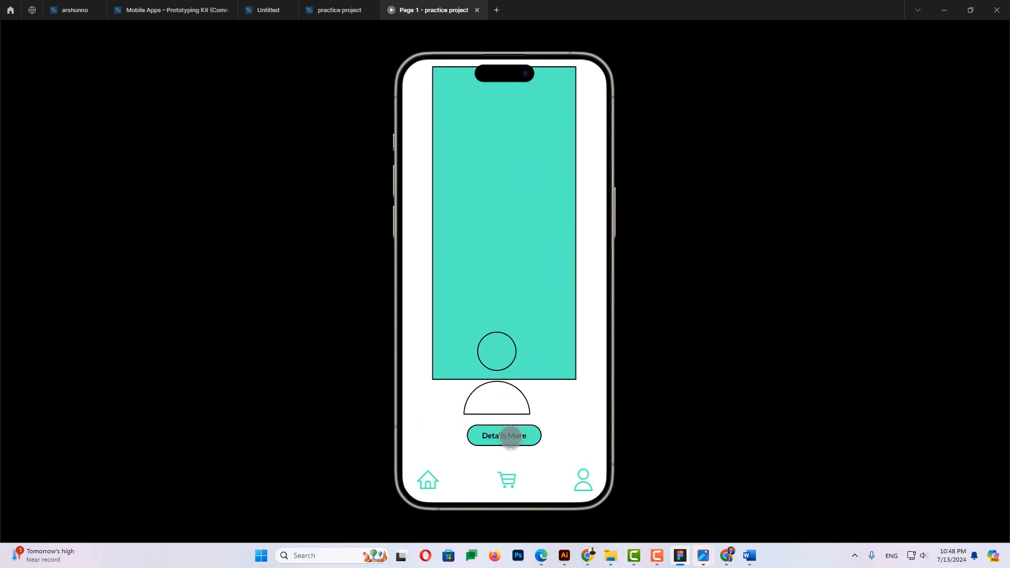
{"action": "left_click", "coordinate": [509, 437]}
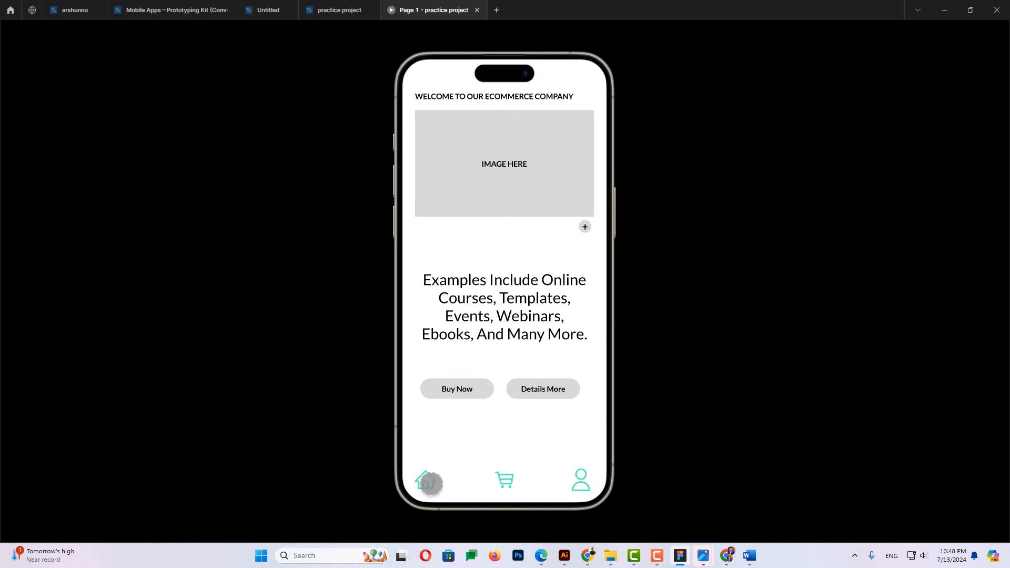
{"action": "left_click", "coordinate": [426, 481]}
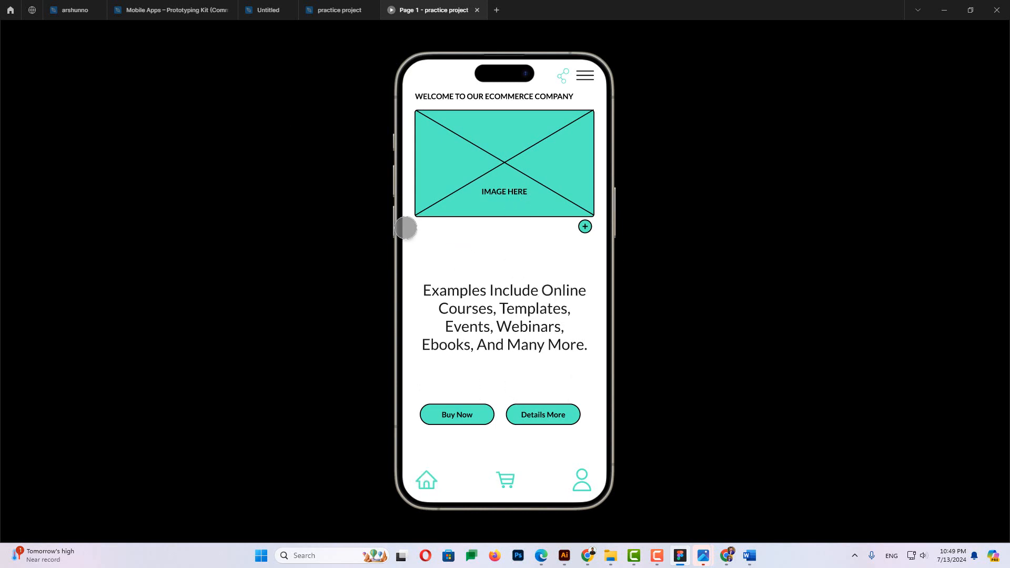
{"action": "left_click", "coordinate": [168, 10]}
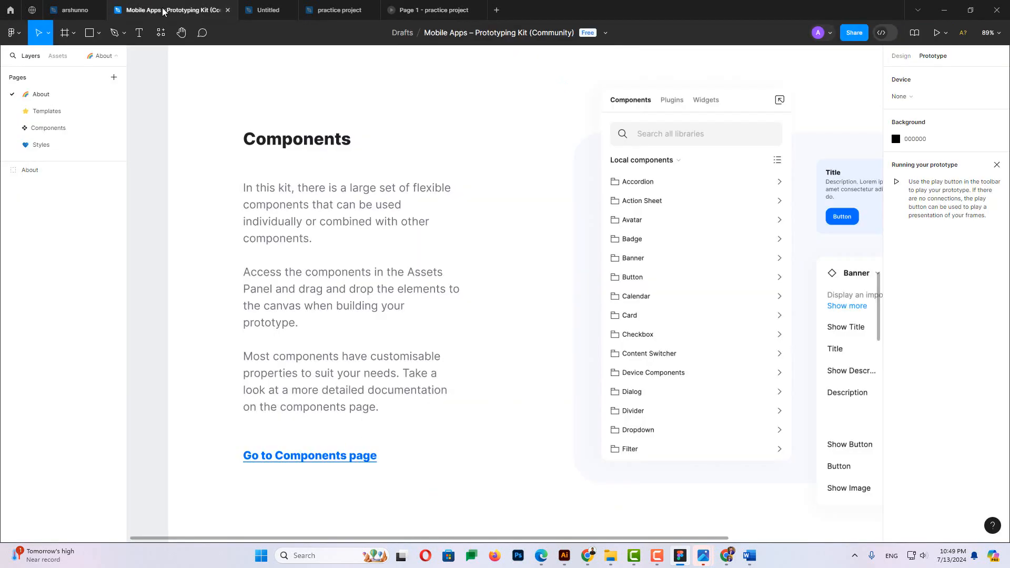
{"action": "left_click", "coordinate": [247, 7]}
{"action": "left_click", "coordinate": [307, 10]}
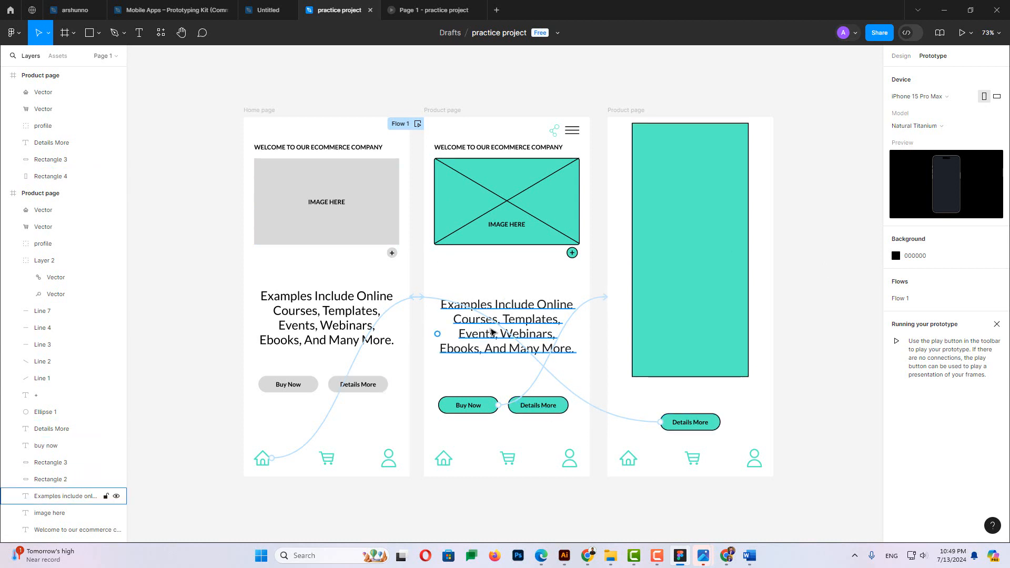
Examine the design properties of the profile, cart and house icons at the foot of the middle Product page
{"action": "left_click", "coordinate": [902, 56]}
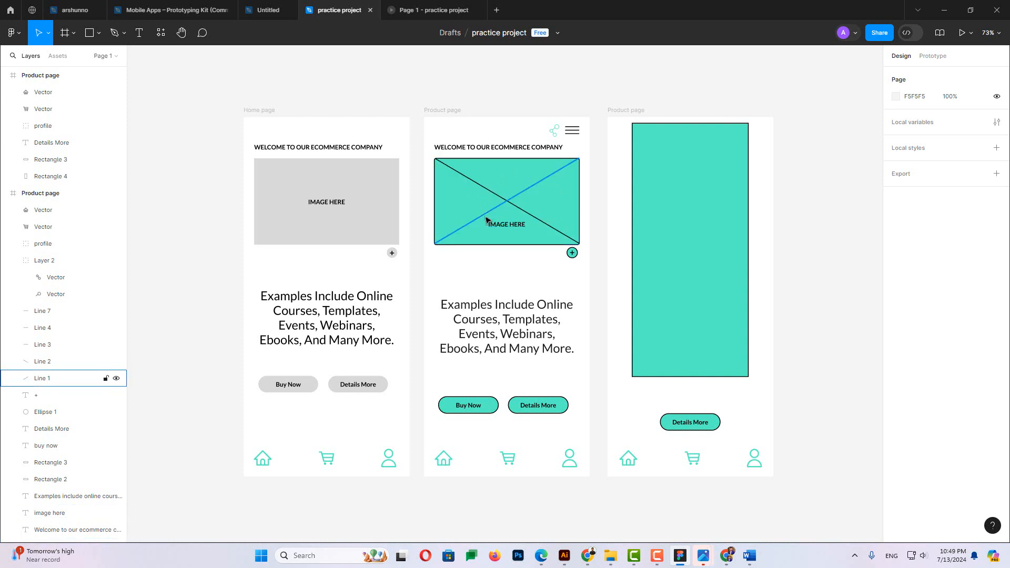
{"action": "left_click", "coordinate": [574, 465]}
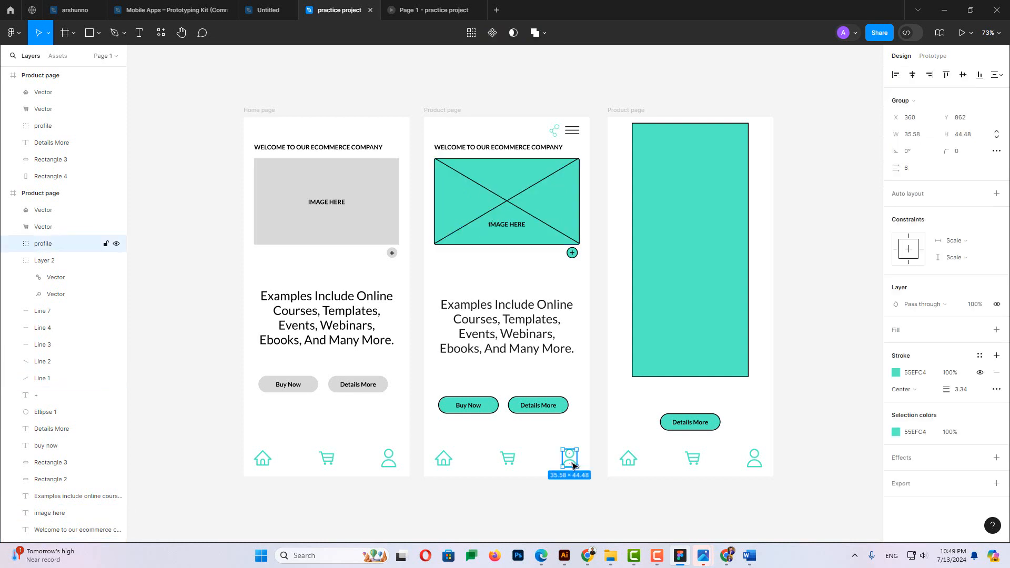
{"action": "left_click", "coordinate": [508, 459]}
{"action": "left_click", "coordinate": [451, 461]}
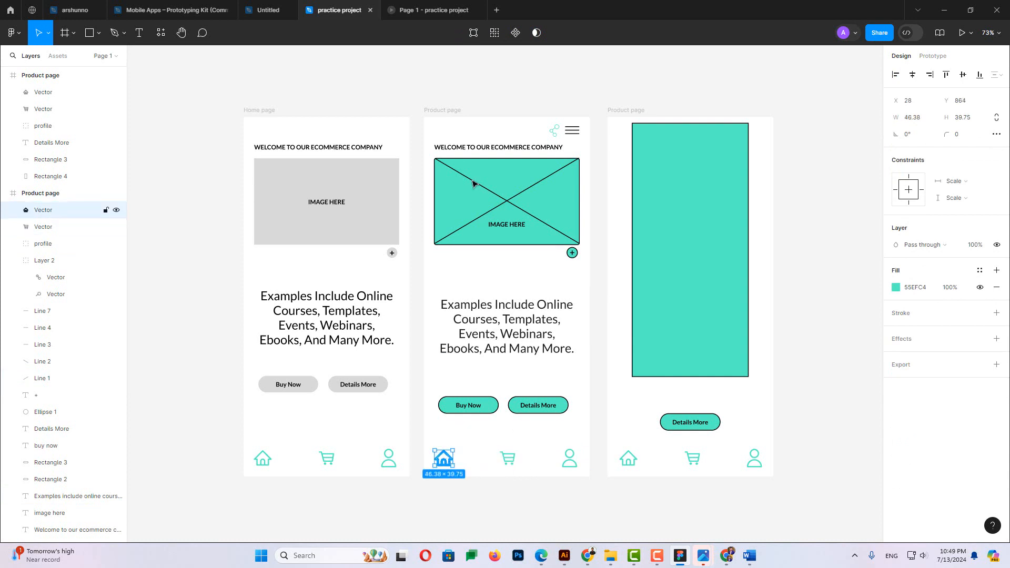
{"action": "left_click", "coordinate": [513, 463]}
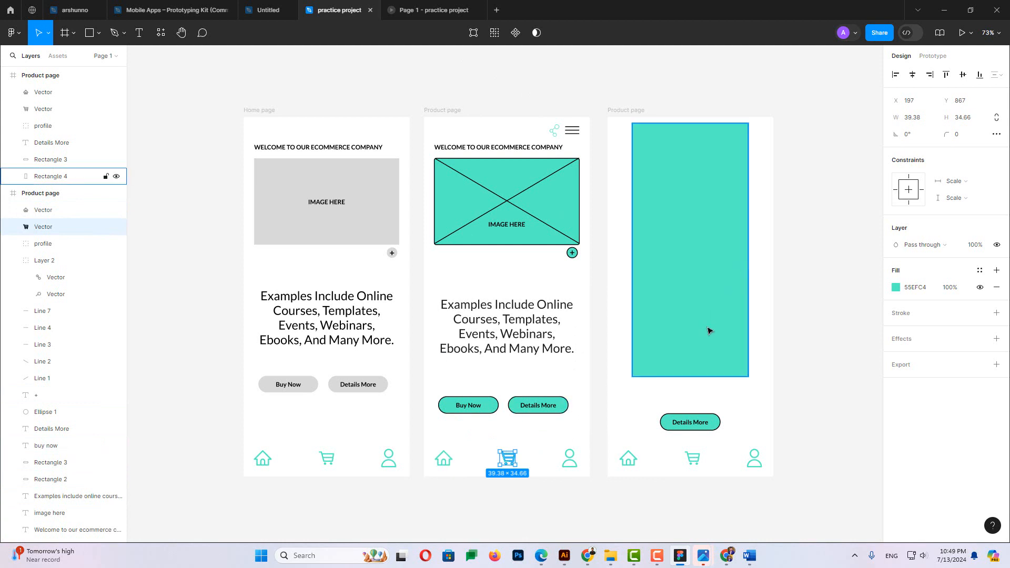
{"action": "left_click", "coordinate": [574, 473]}
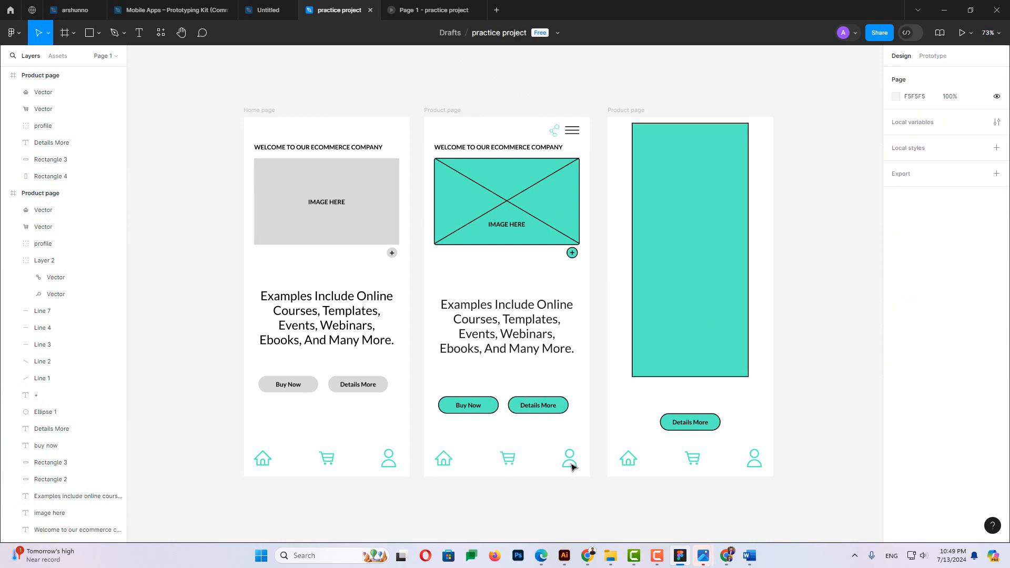
{"action": "left_click", "coordinate": [572, 466]}
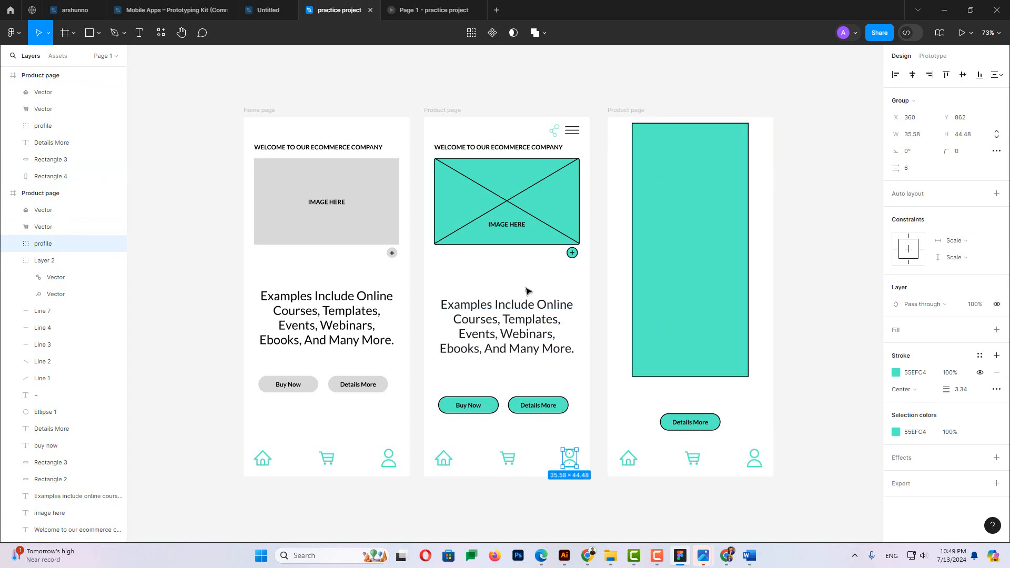
{"action": "left_click", "coordinate": [580, 85]}
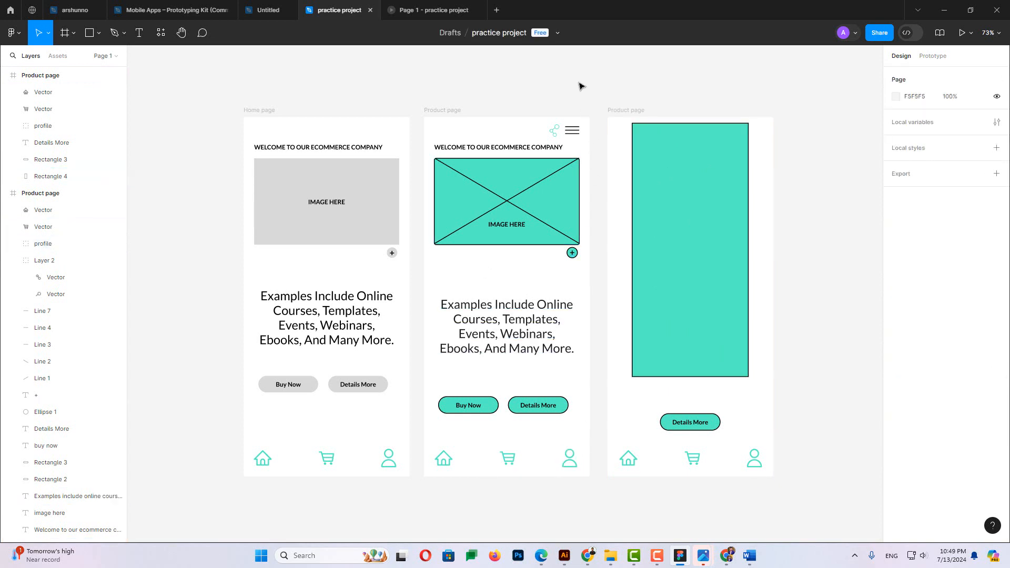